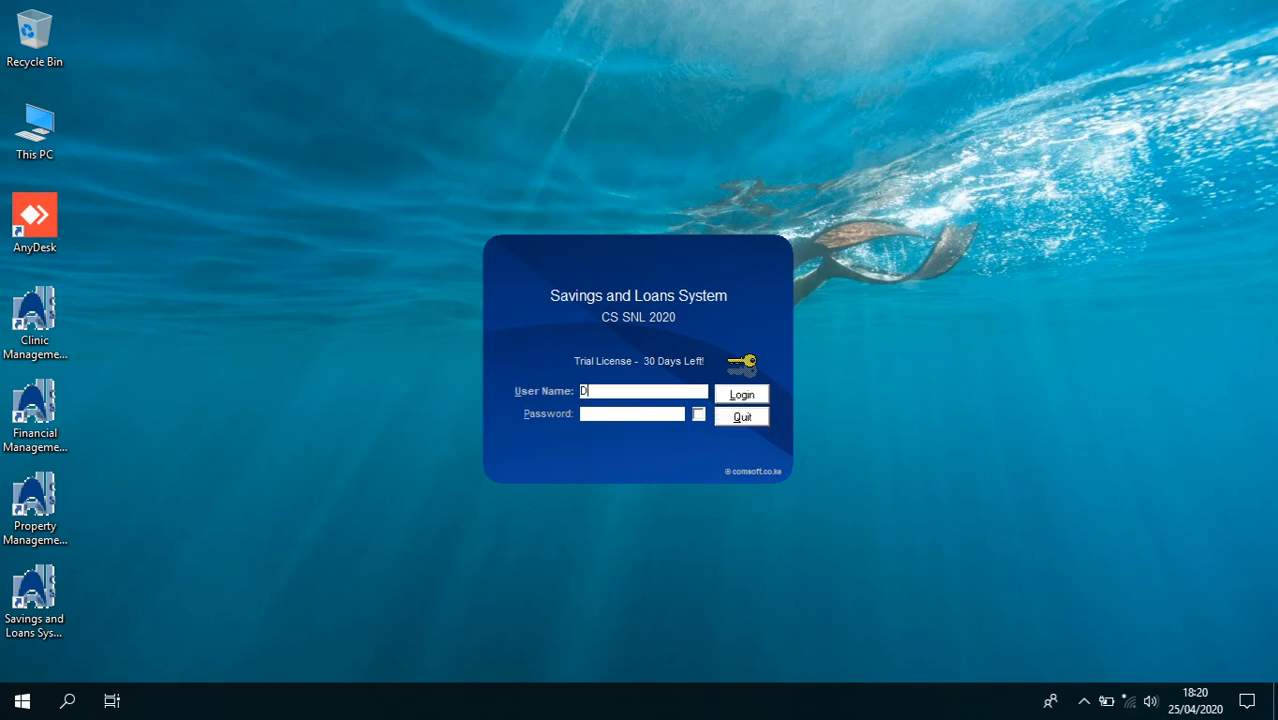
Log in to CS SNL 2020 as the Demo user with the user name and password
left_click(597, 413)
left_click(740, 394)
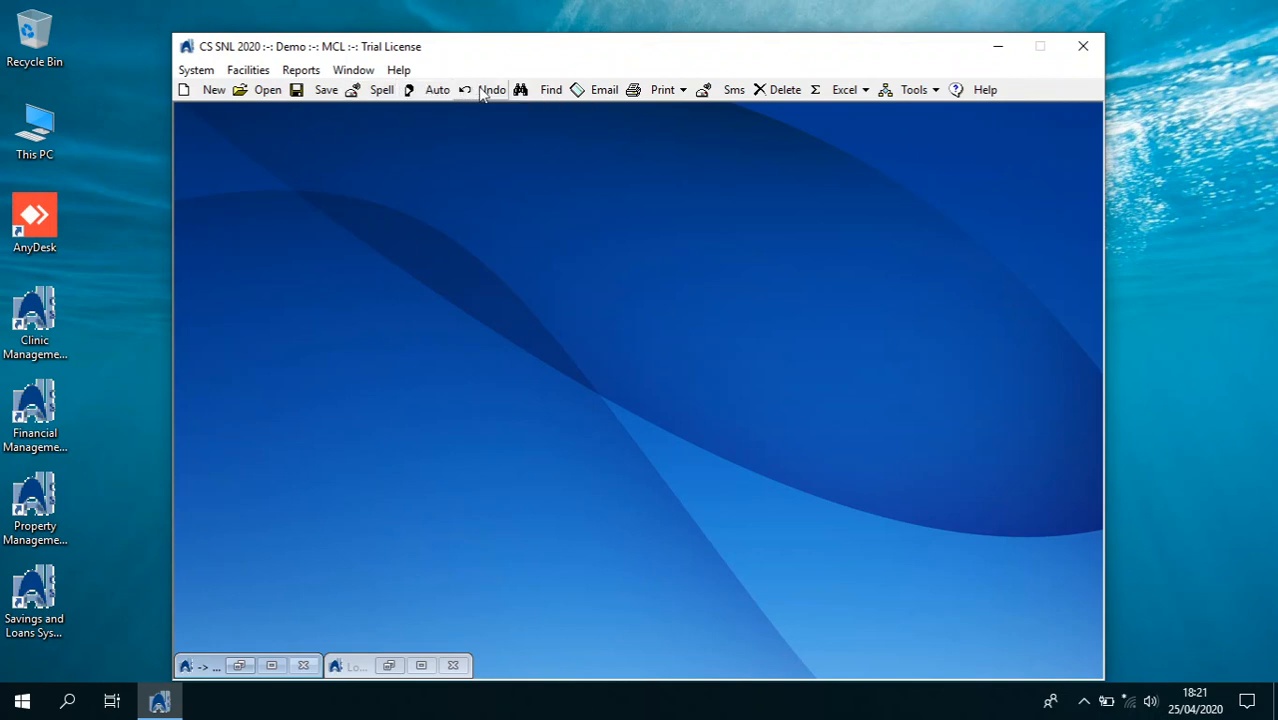
Browse the Print, Excel and Tools toolbar menus, then bring up the system manual
left_click(685, 90)
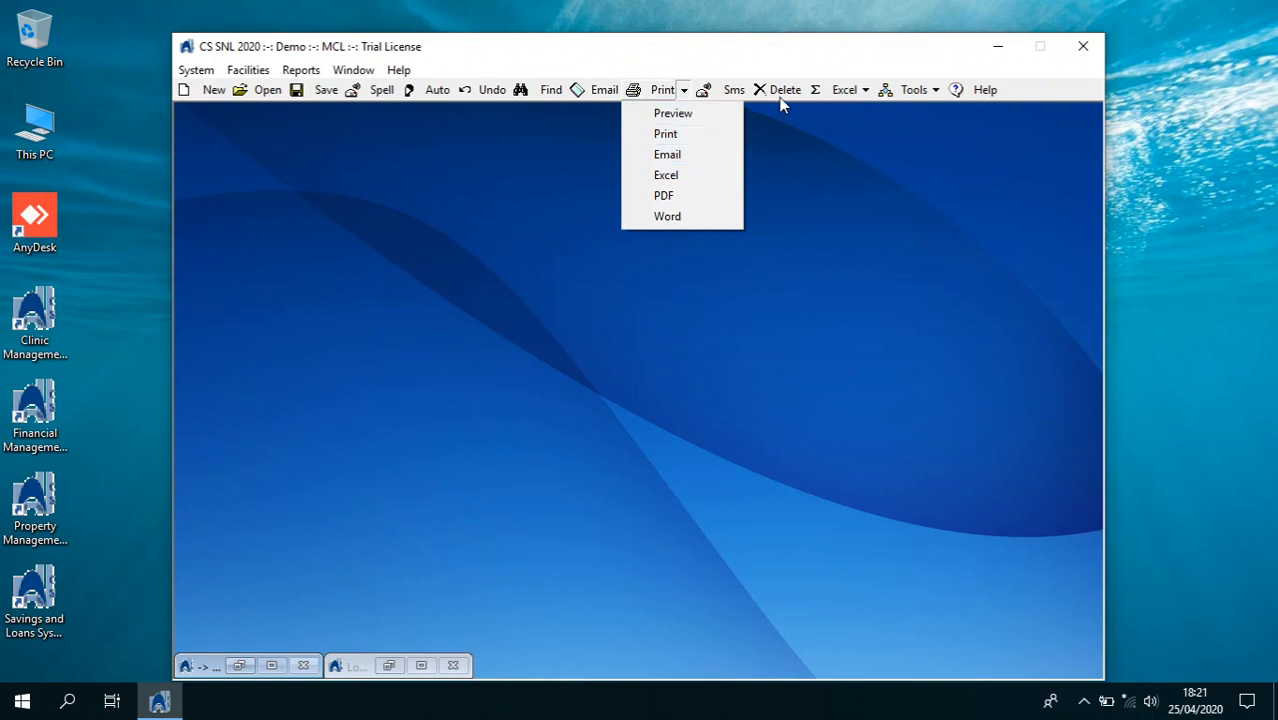
left_click(864, 91)
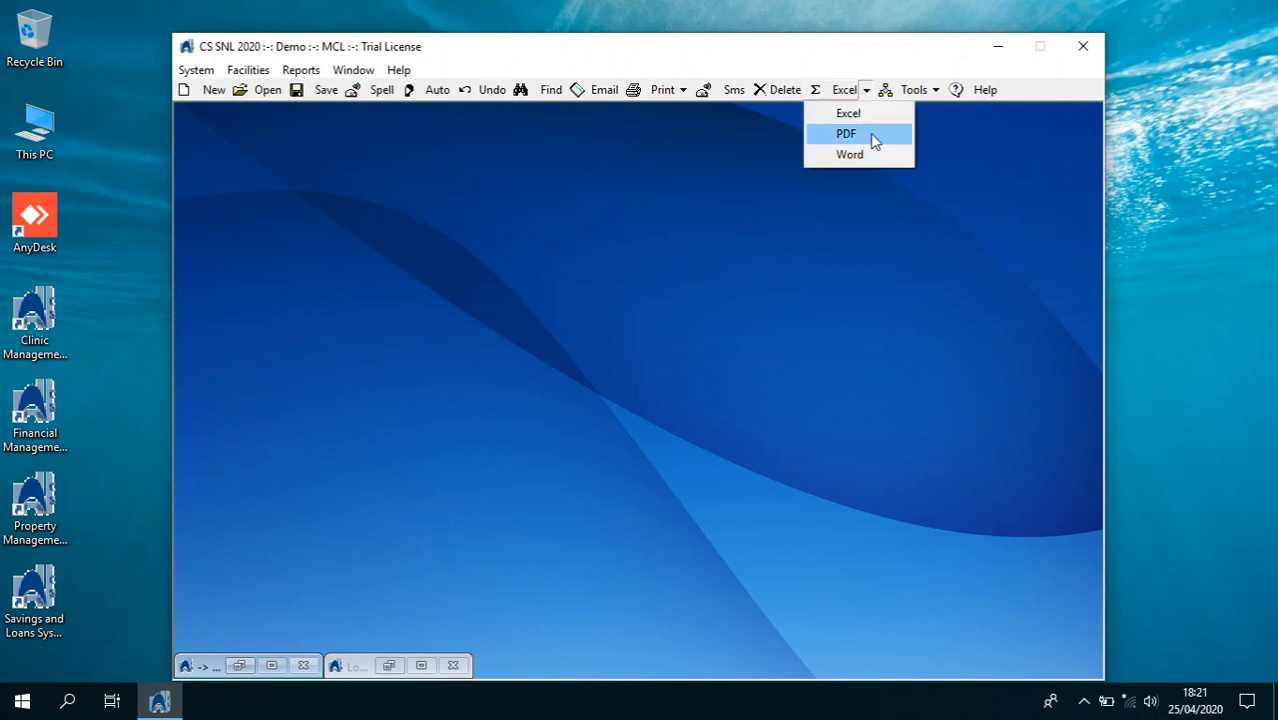
left_click(935, 91)
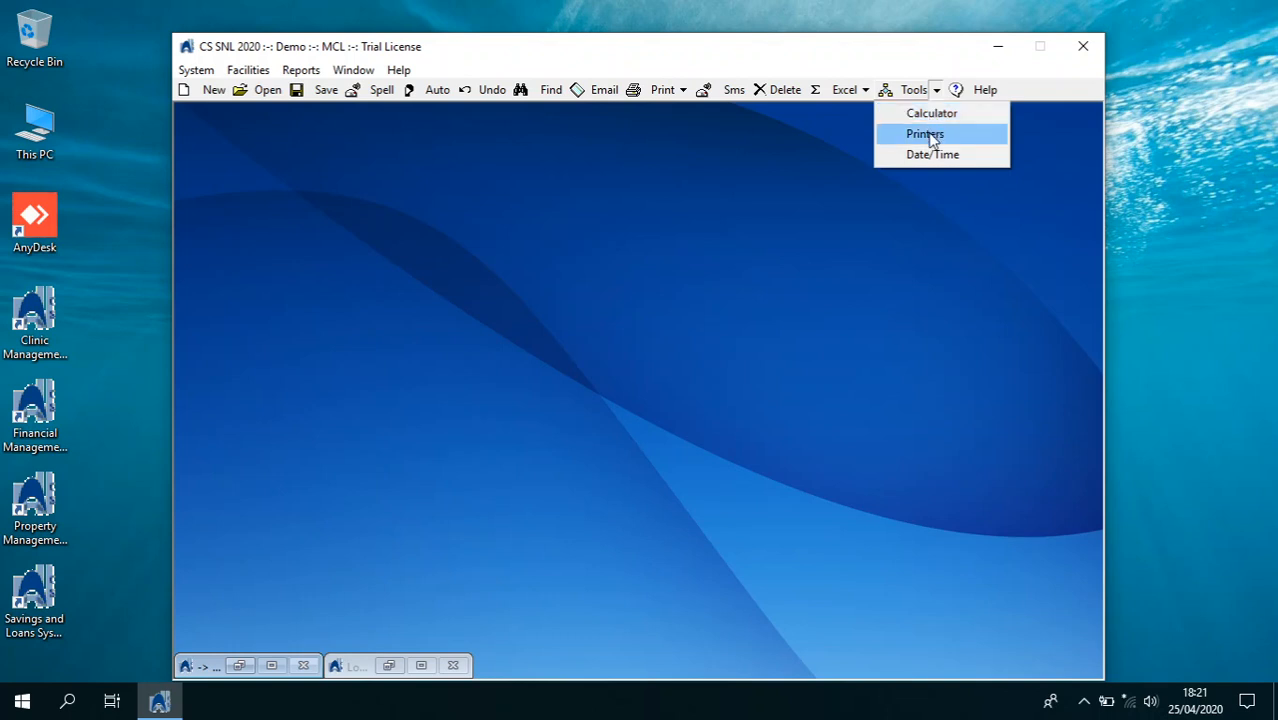
left_click(690, 206)
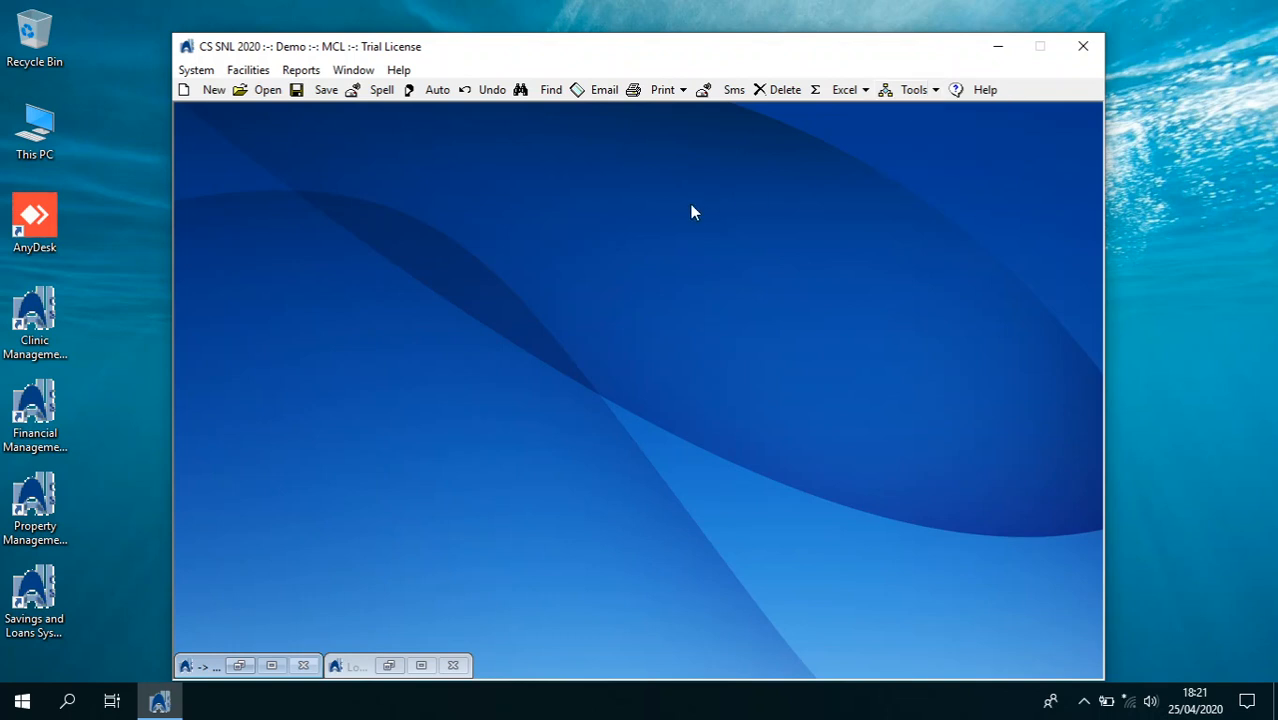
left_click(958, 88)
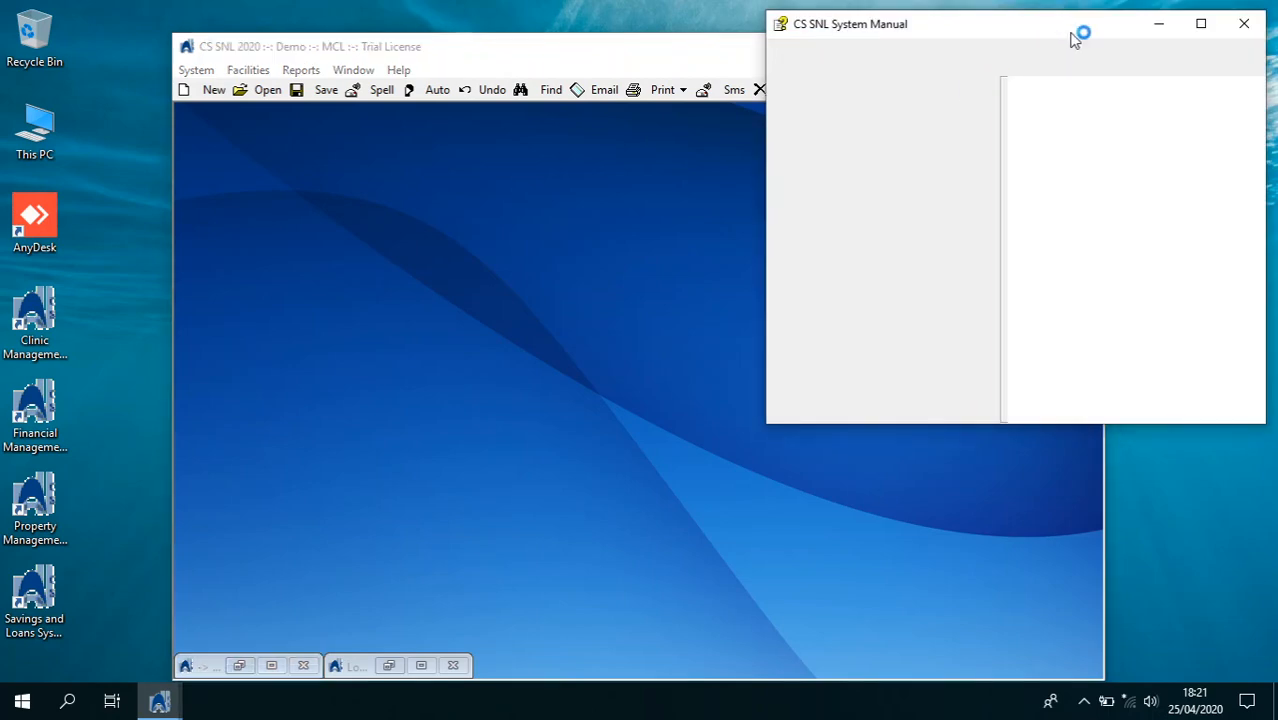
Maximize the manual and look through its Getting Started page
left_click(1199, 25)
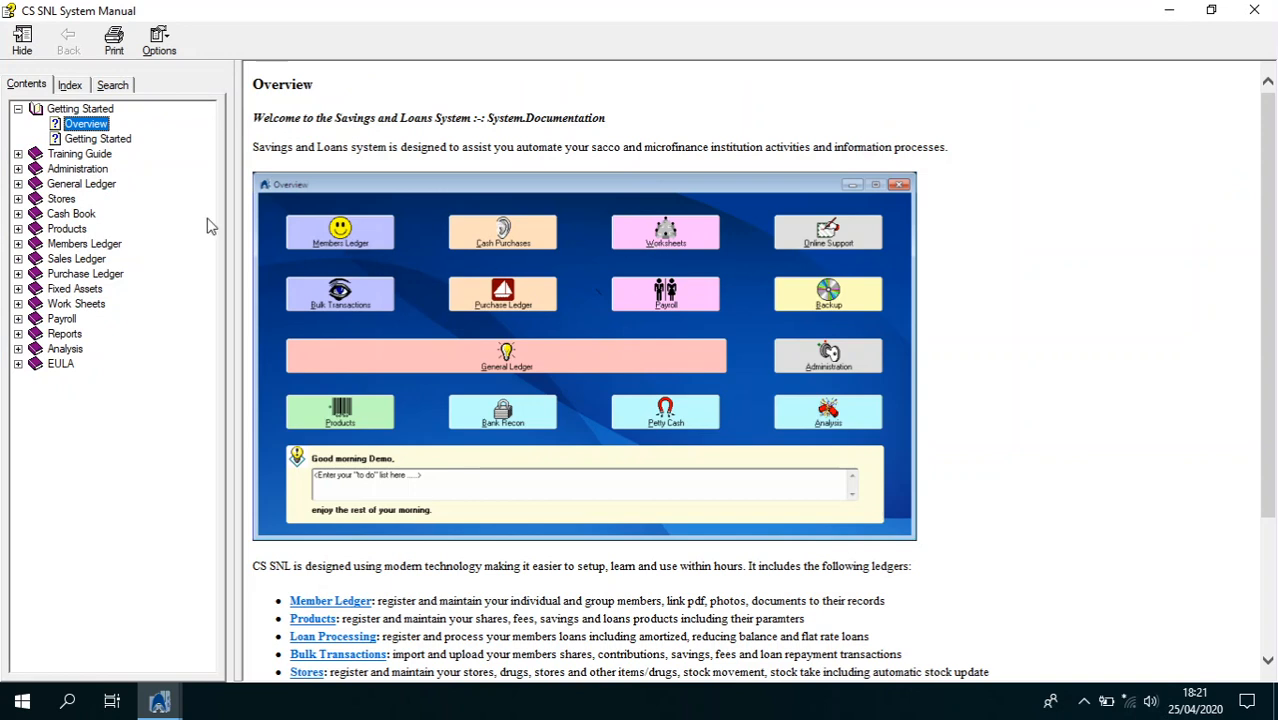
left_click(100, 140)
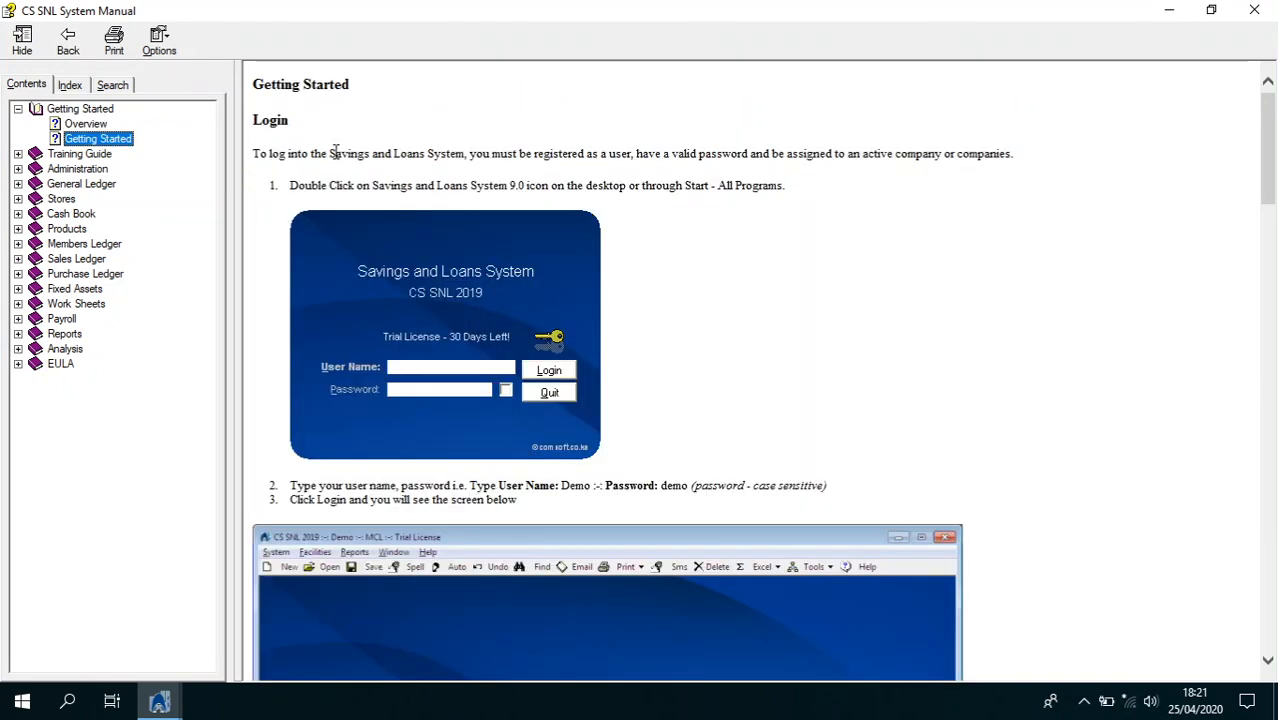
left_click(335, 150)
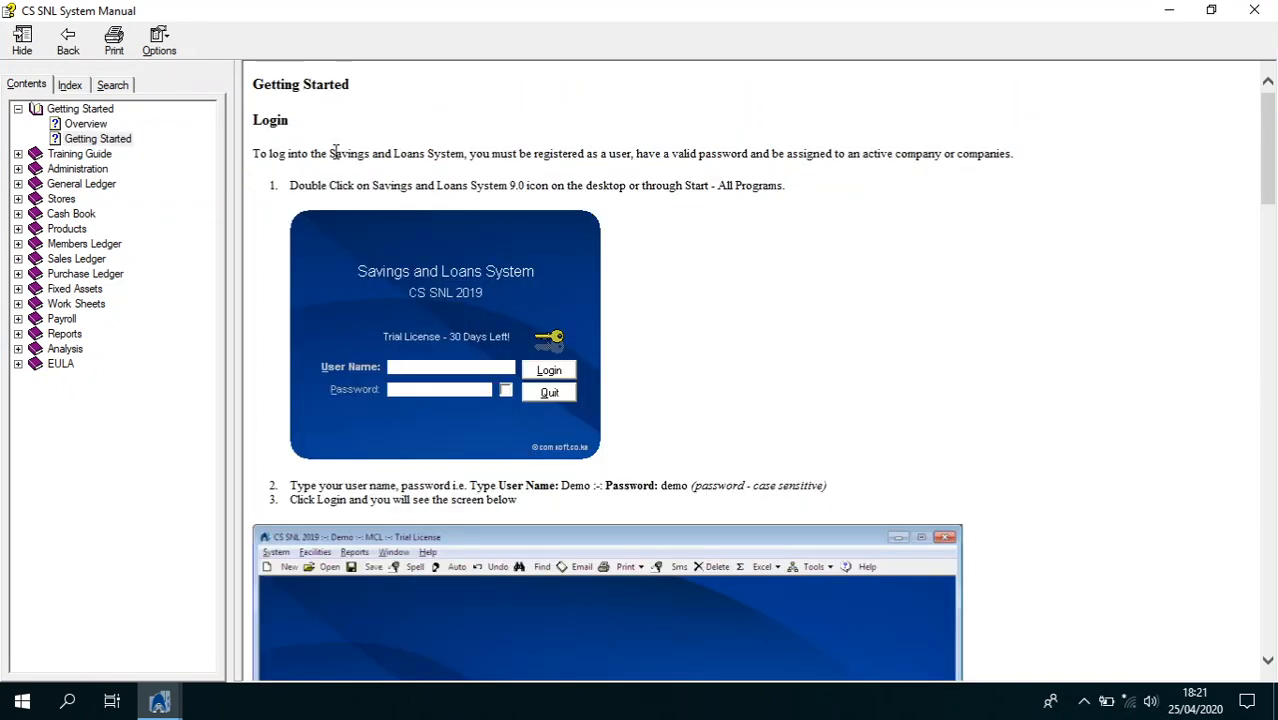
scroll(335, 150, "down", 10)
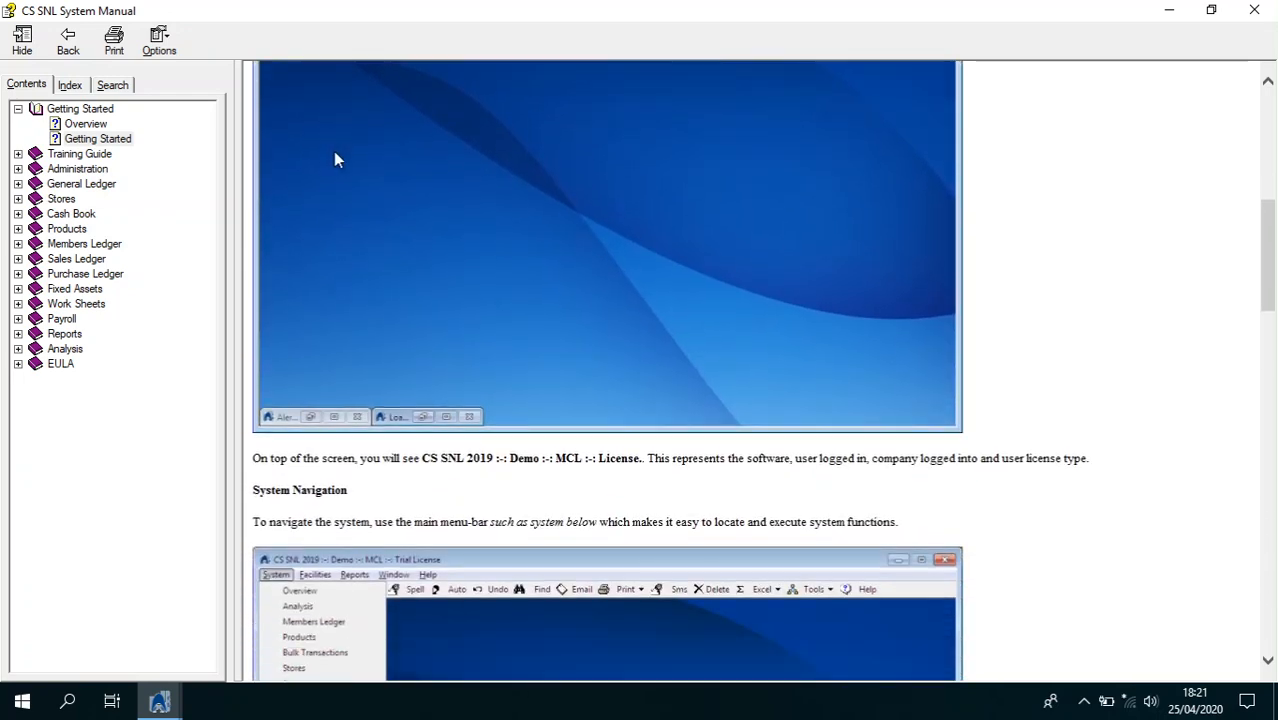
scroll(333, 151, "down", 3)
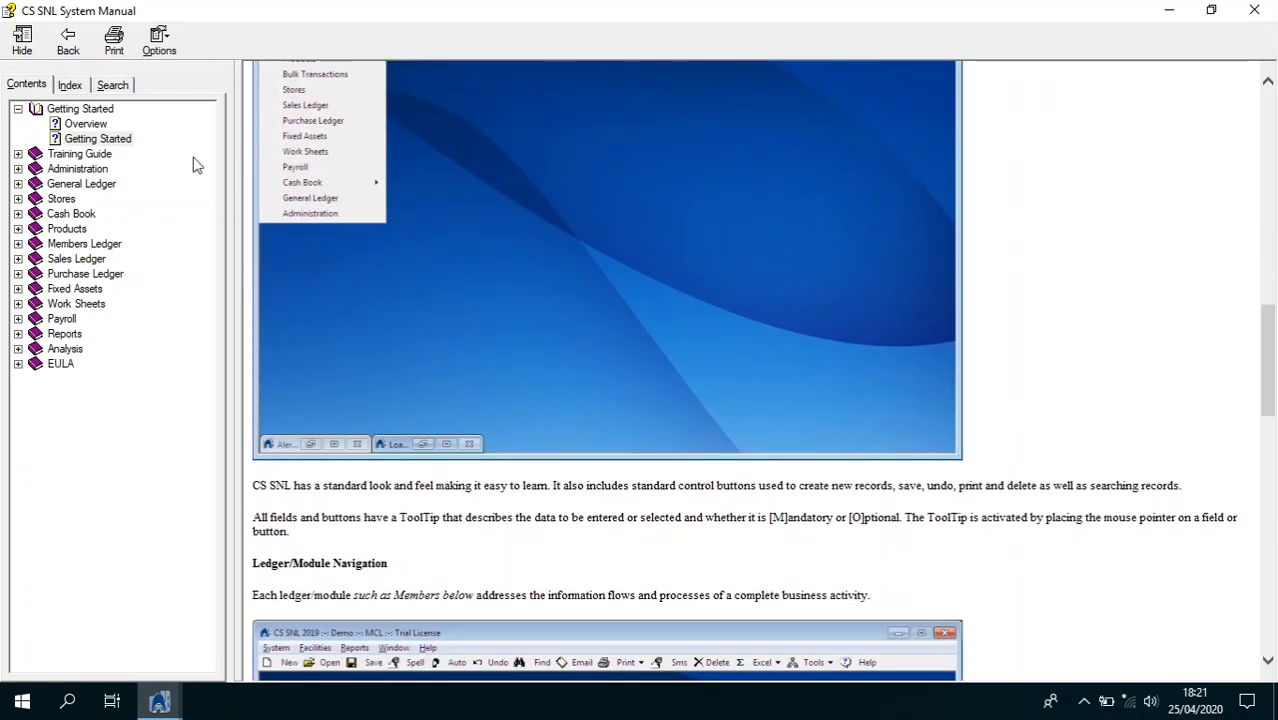
Expand Training Guide and scroll its page to the Member Ledger task rows
left_click(17, 154)
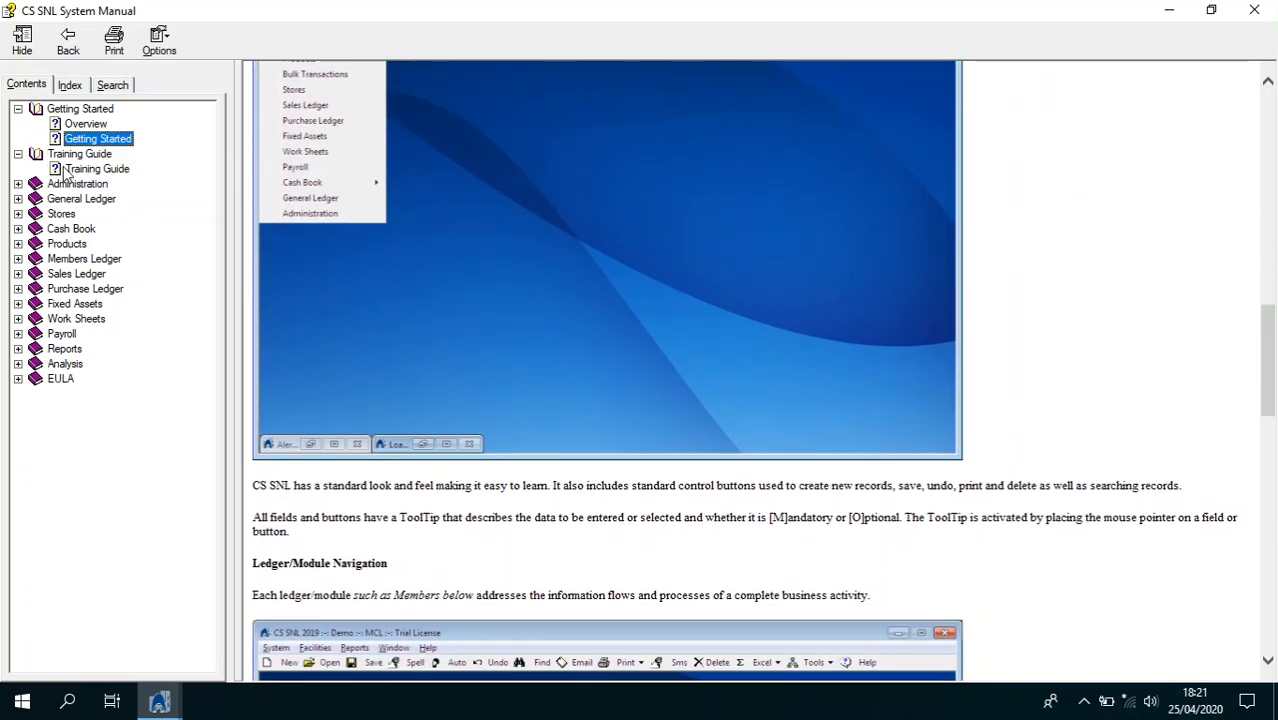
left_click(92, 169)
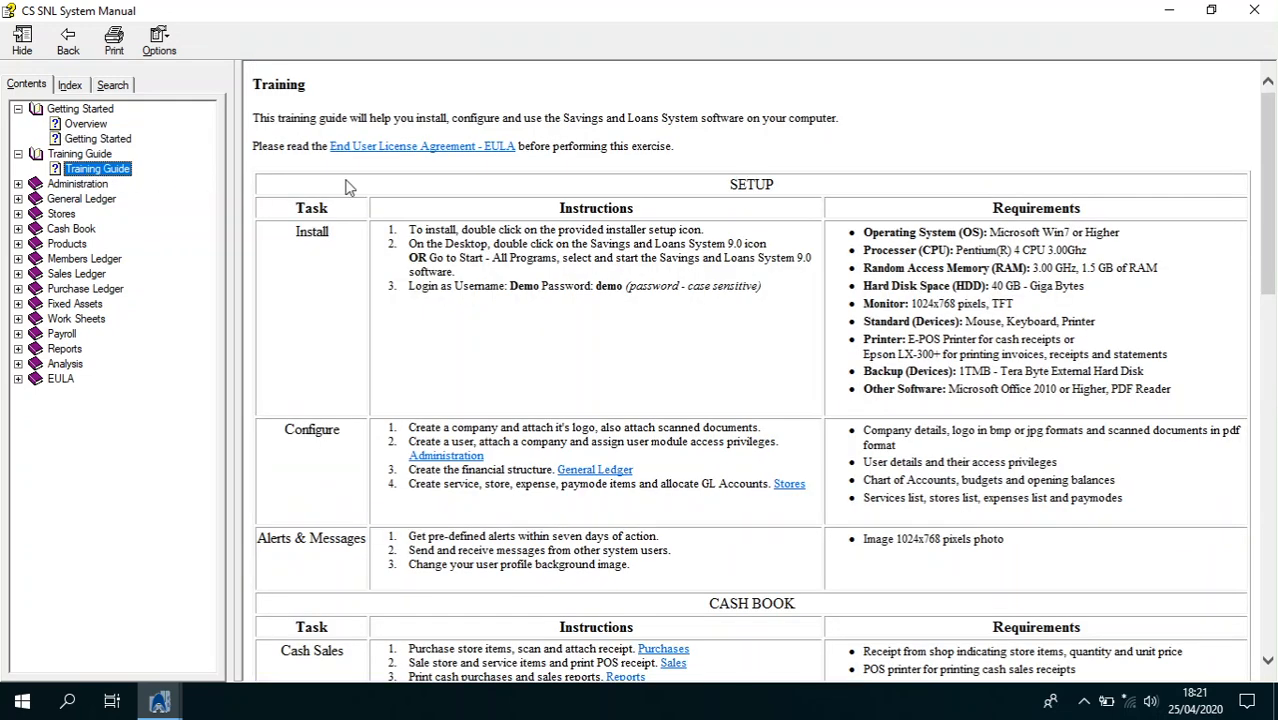
left_click(436, 229)
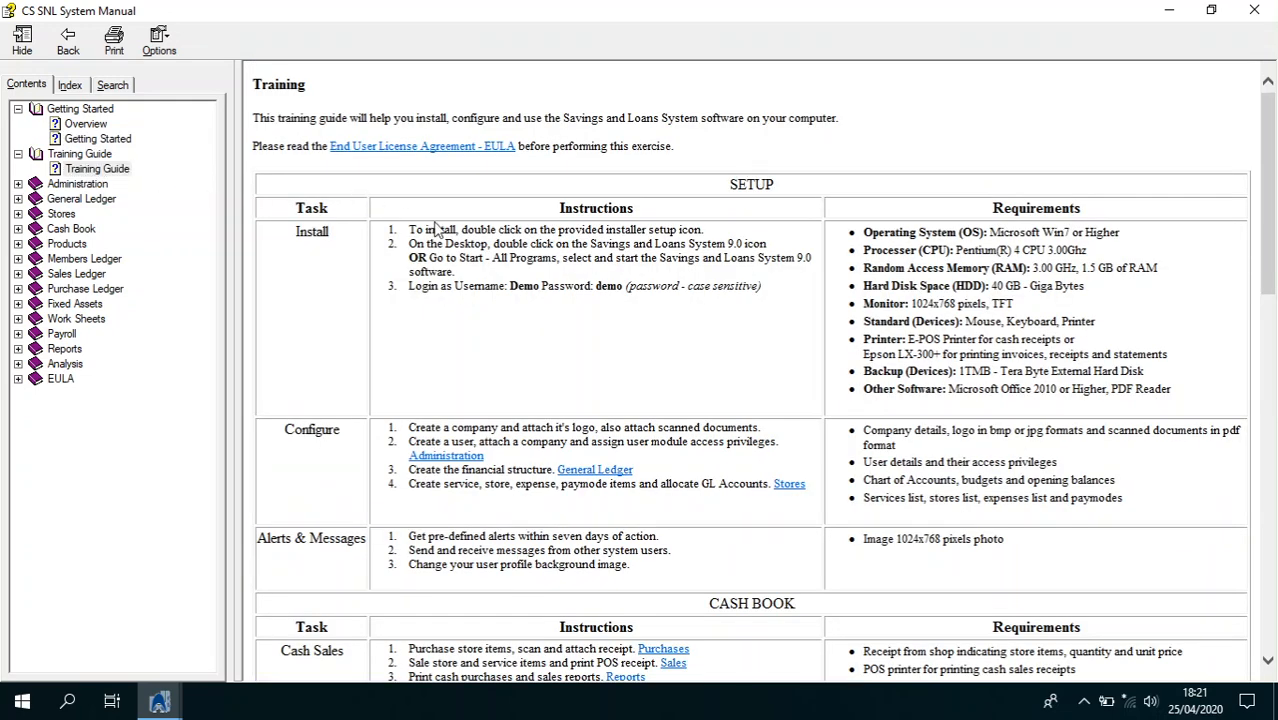
scroll(436, 229, "down", 5)
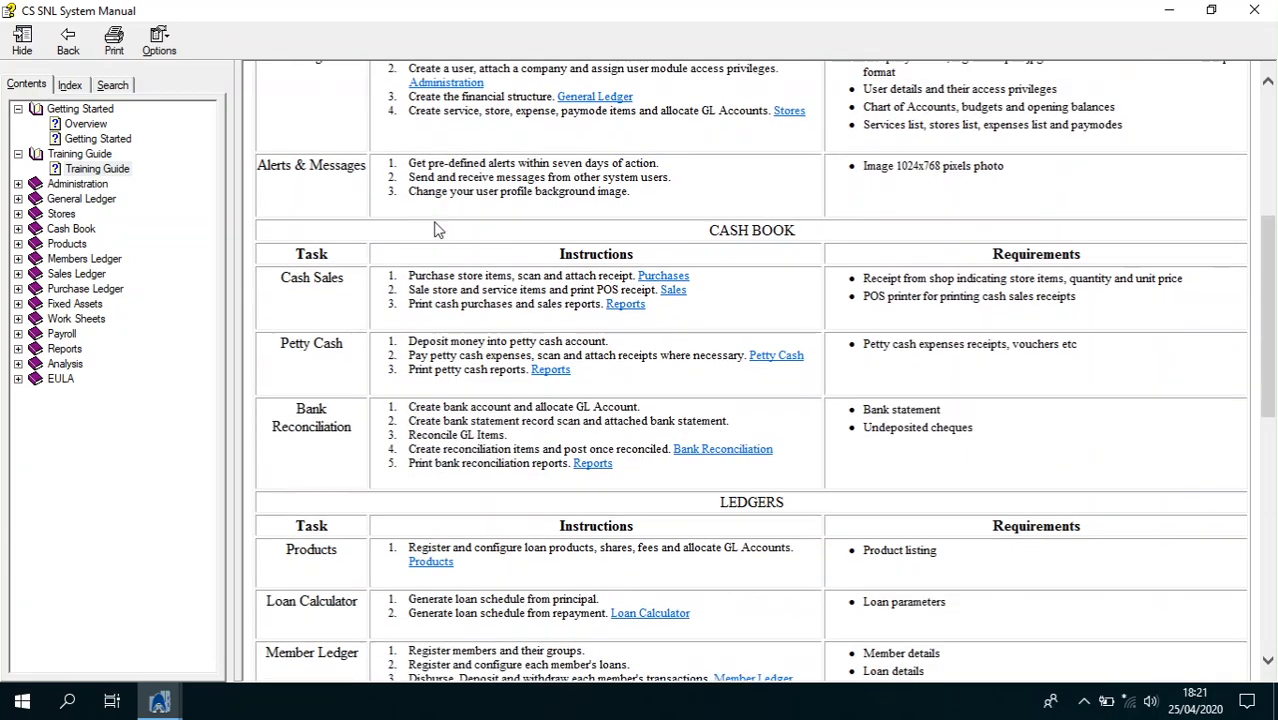
scroll(436, 229, "down", 10)
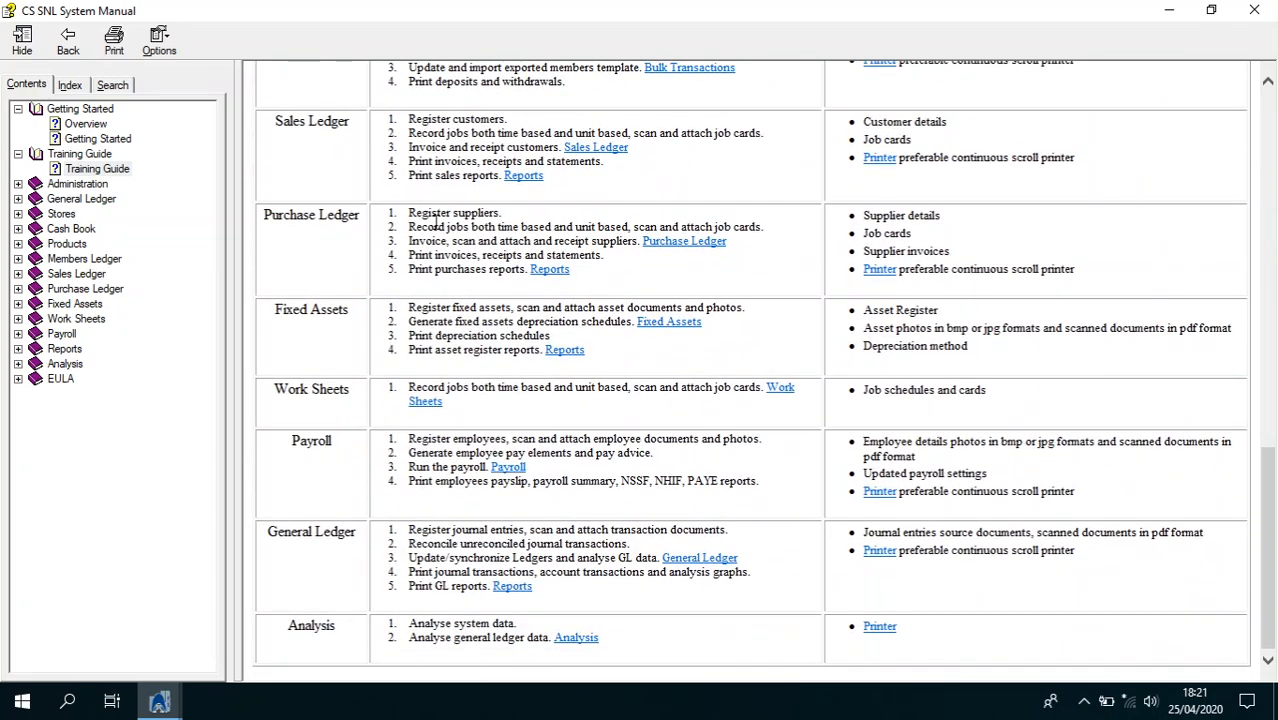
scroll(436, 222, "up", 2)
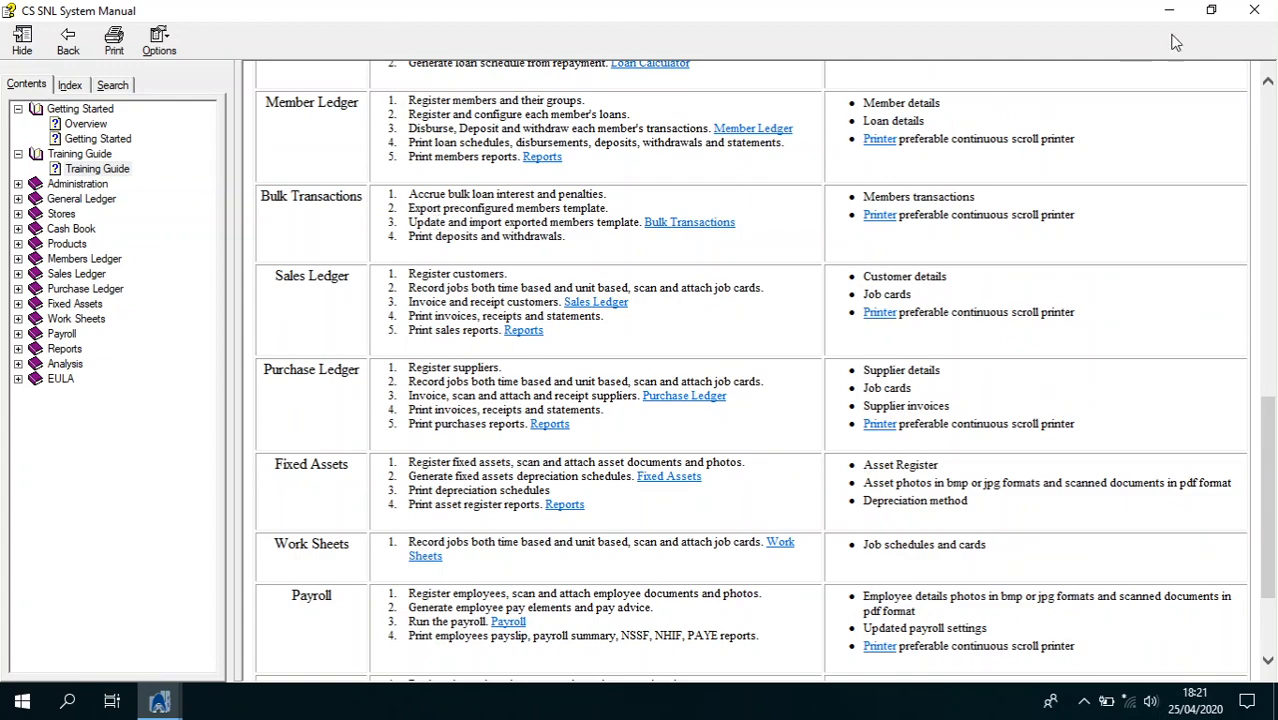
Close the manual and open System > Administration
left_click(1252, 11)
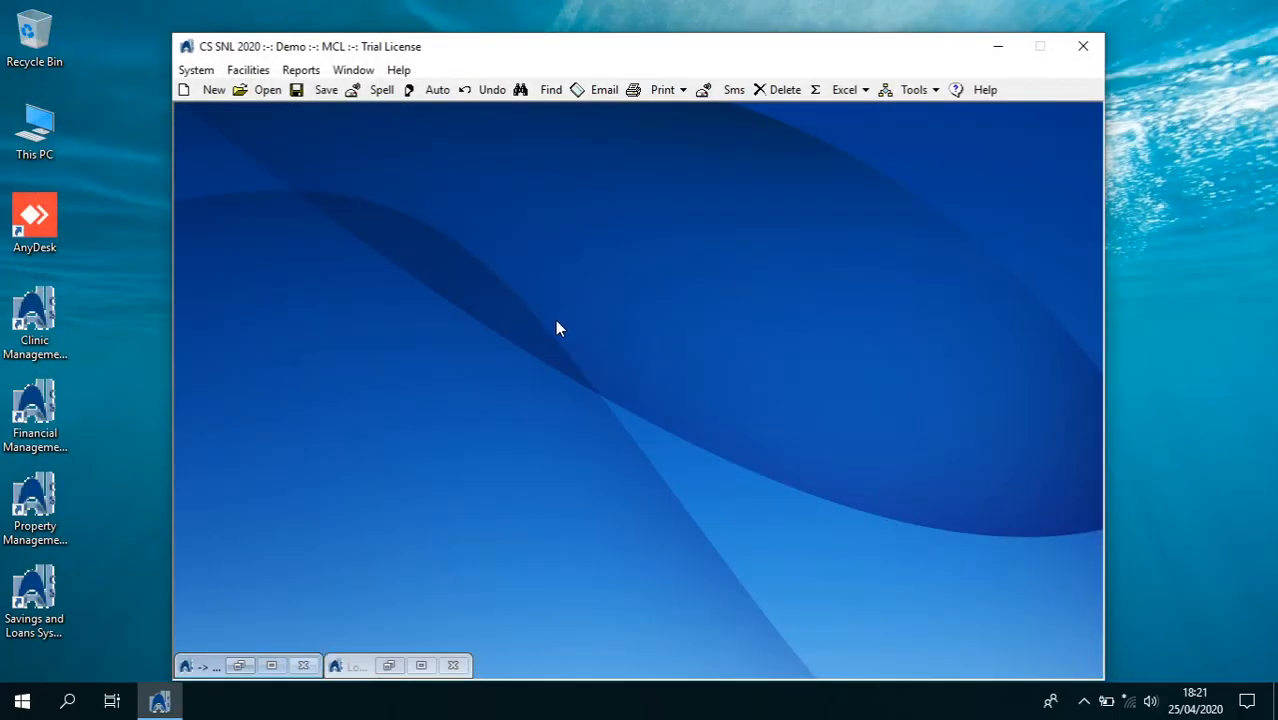
left_click(196, 70)
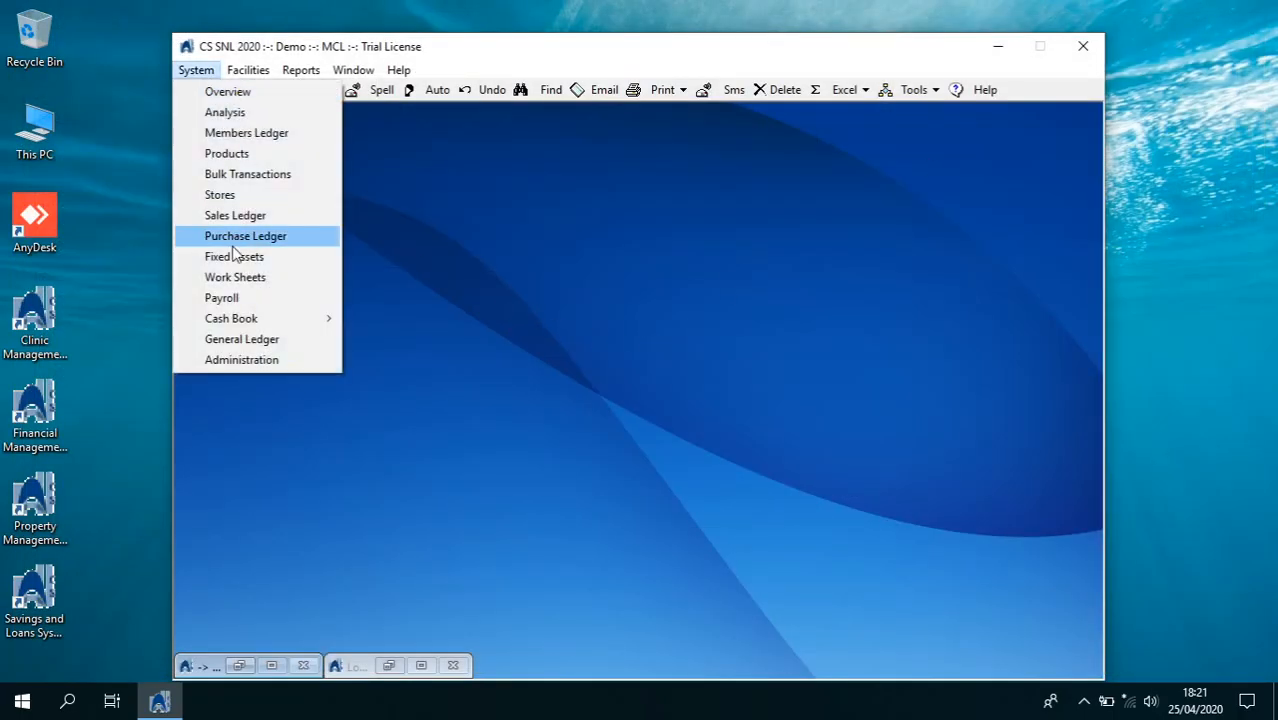
left_click(250, 359)
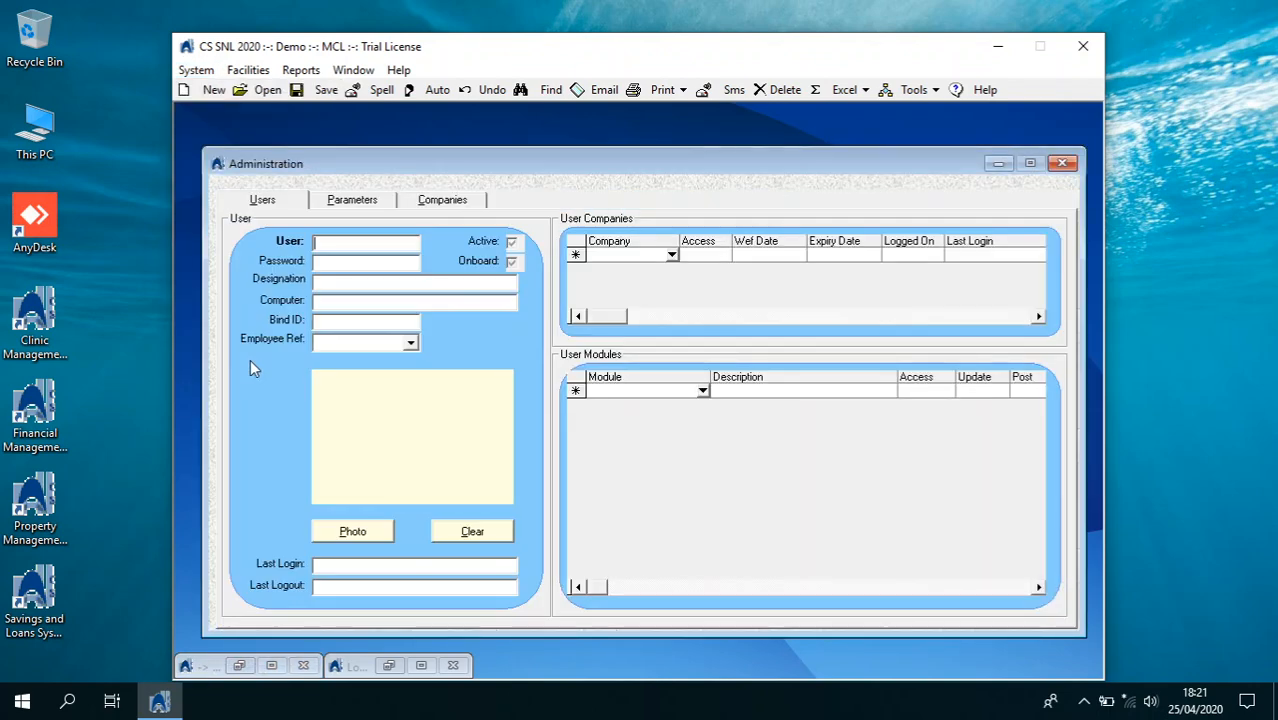
Review the My Company Limited [MCL] company record, then go to the Users page
left_click(443, 203)
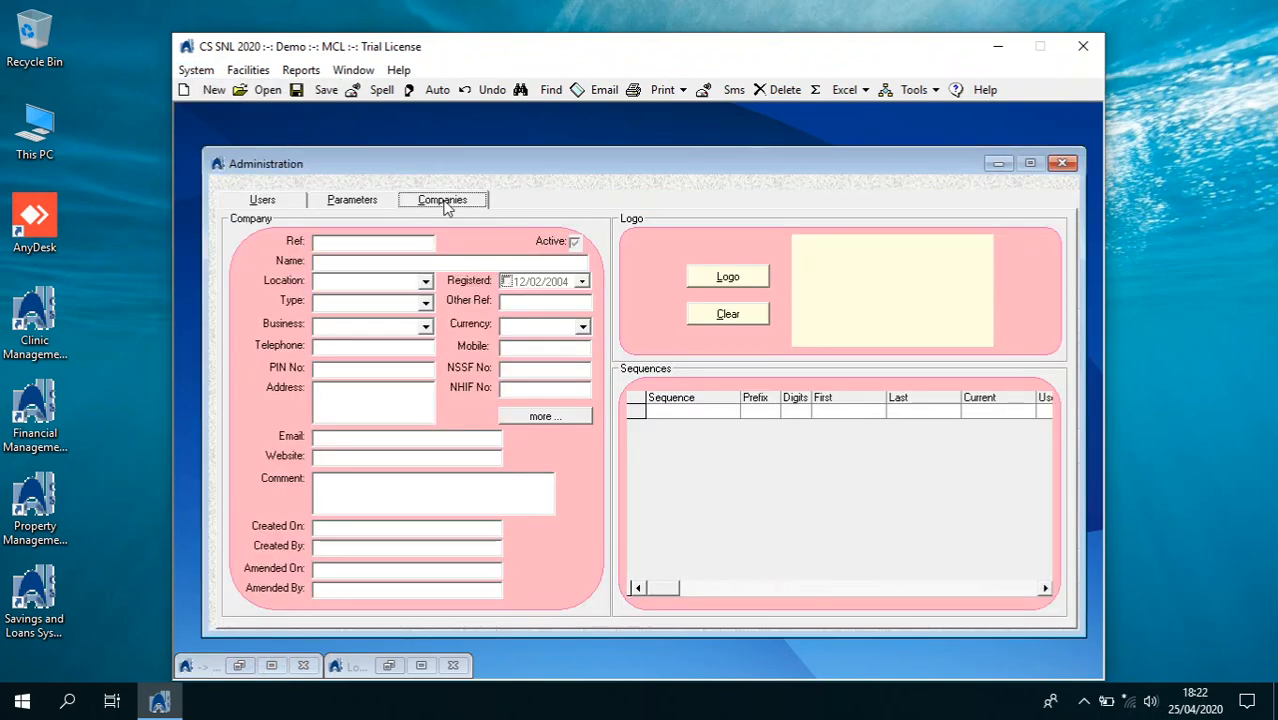
left_click(262, 90)
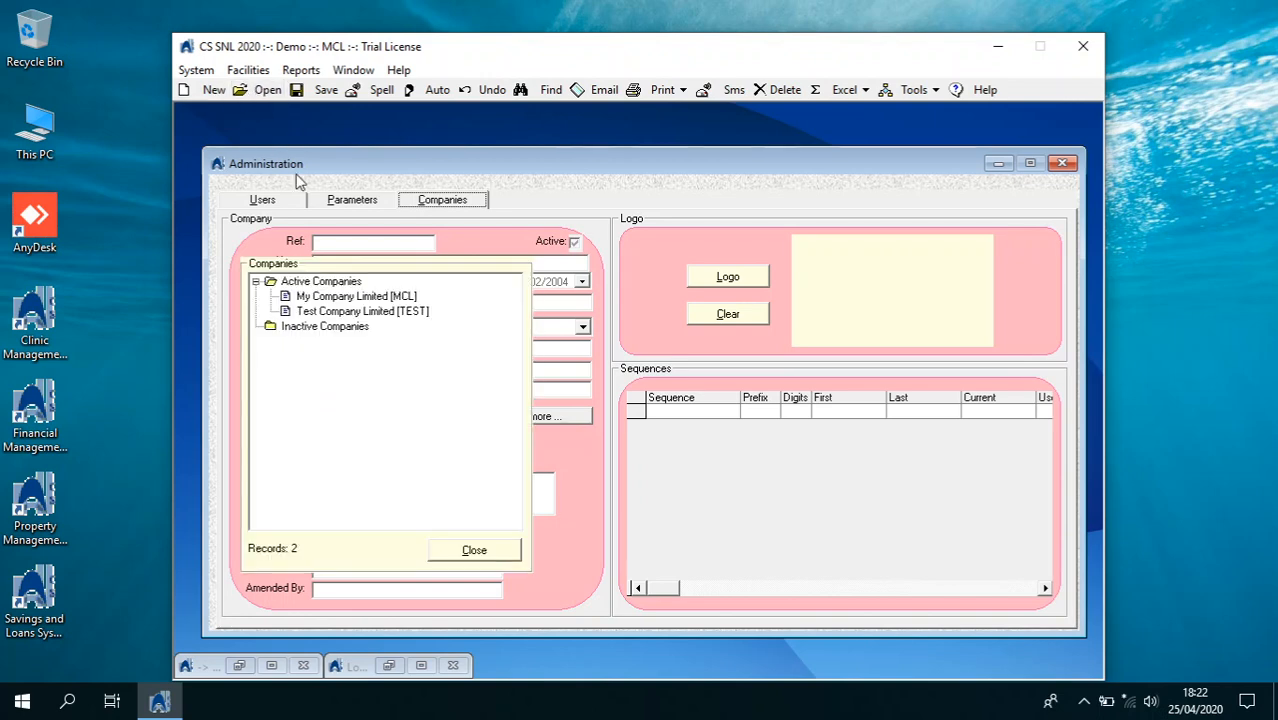
left_click(335, 298)
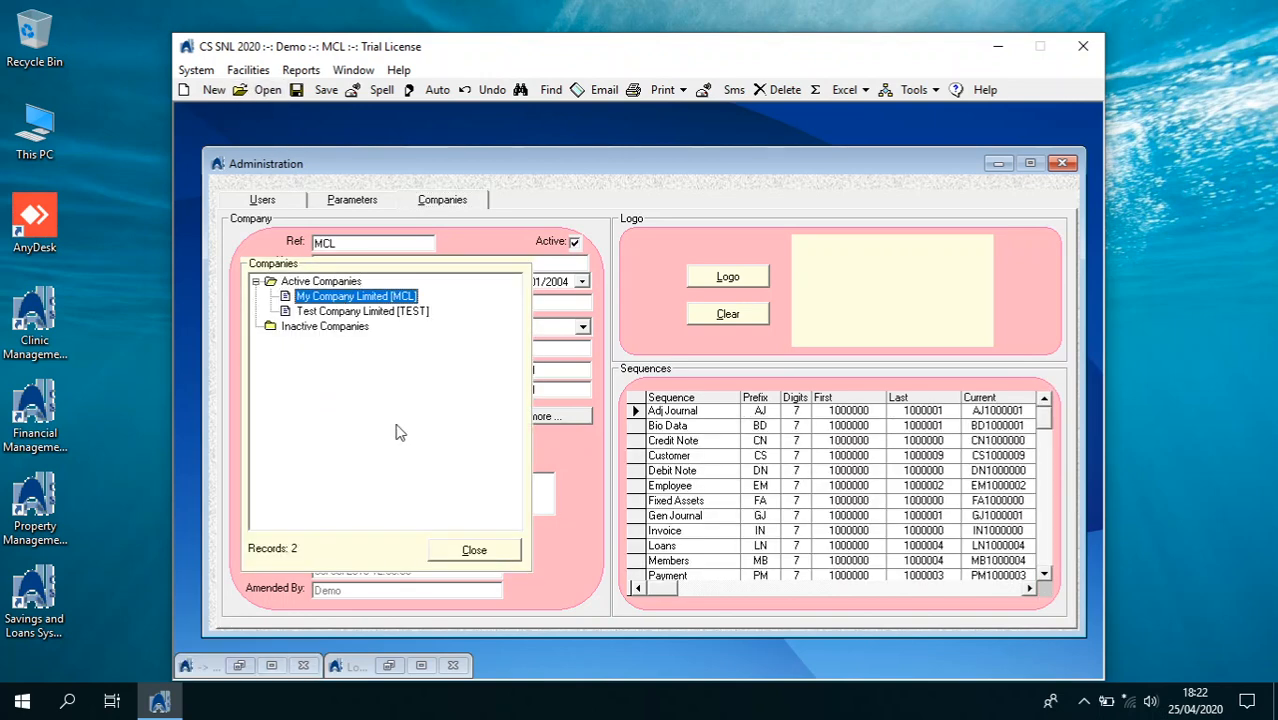
left_click(462, 549)
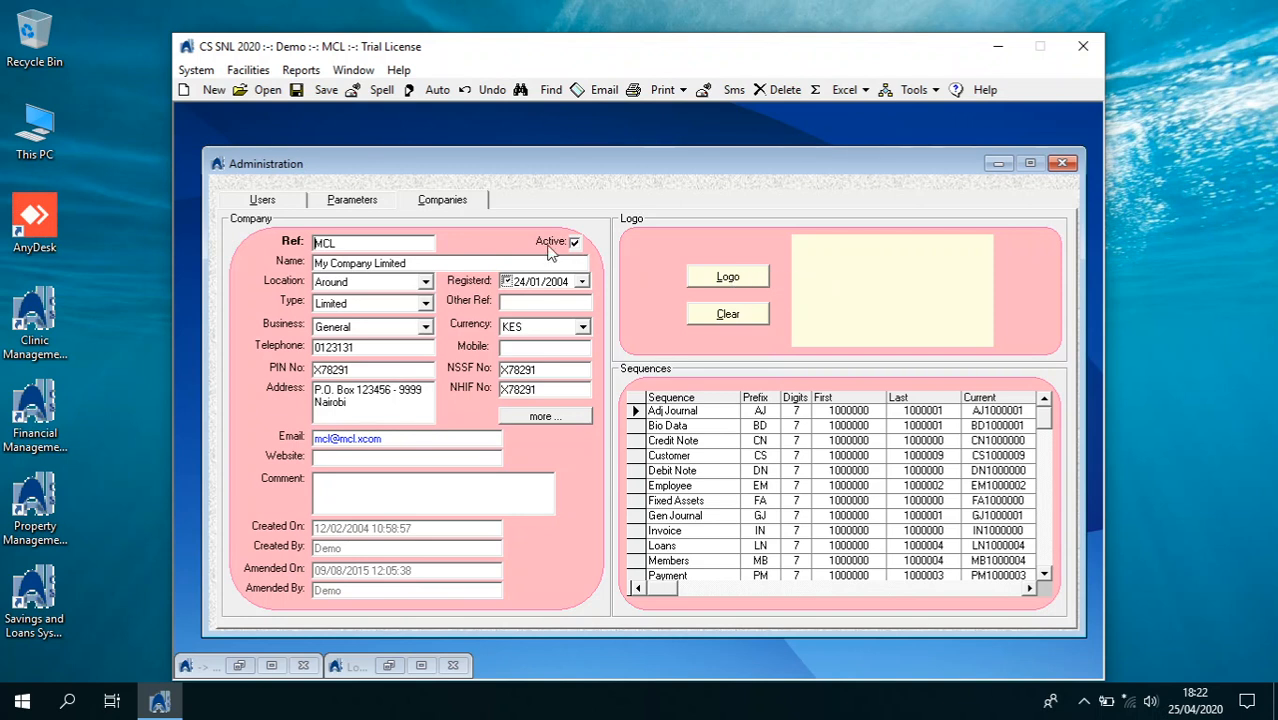
left_click(302, 204)
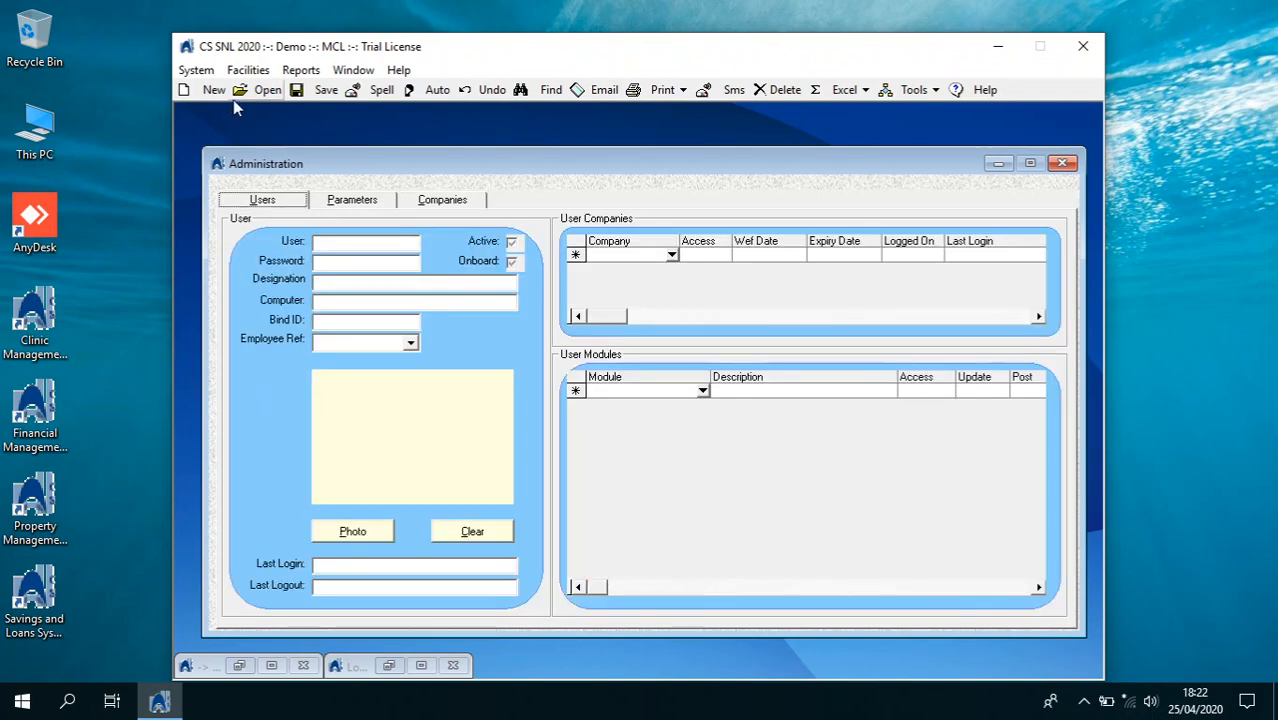
Find and load the demo user's record, checking its TEST and MCL company access
left_click(545, 90)
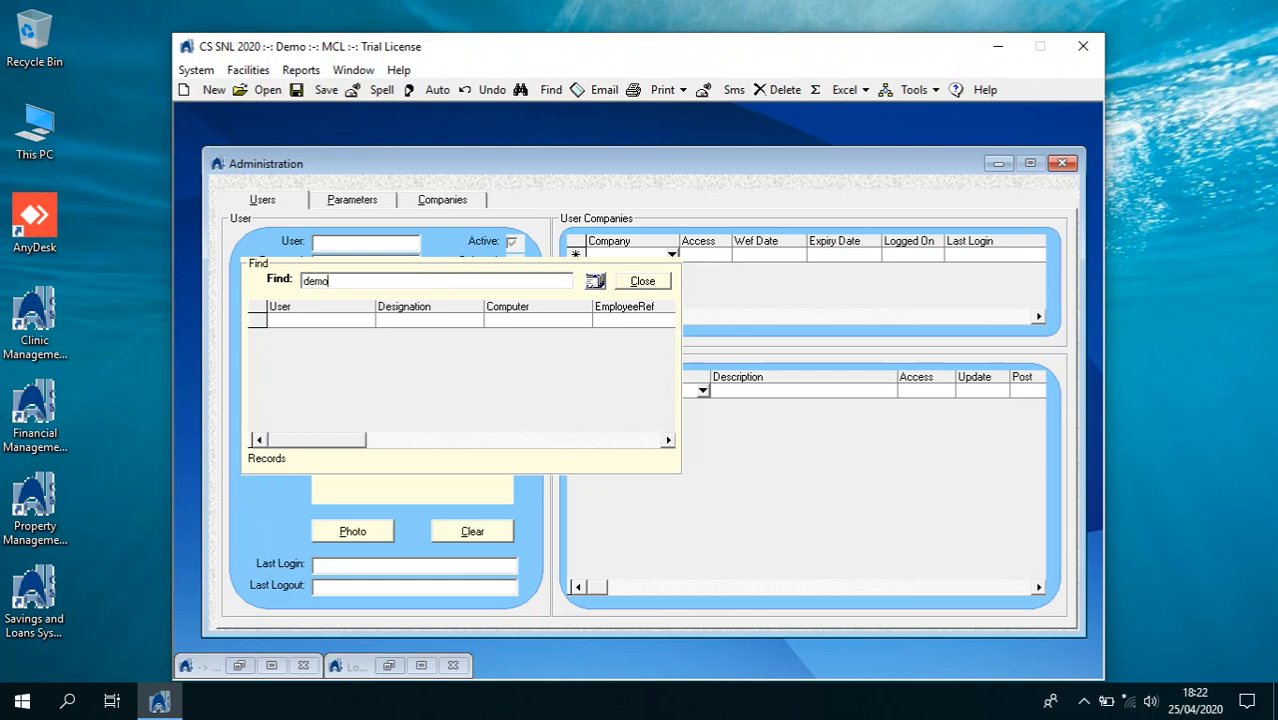
left_click(595, 281)
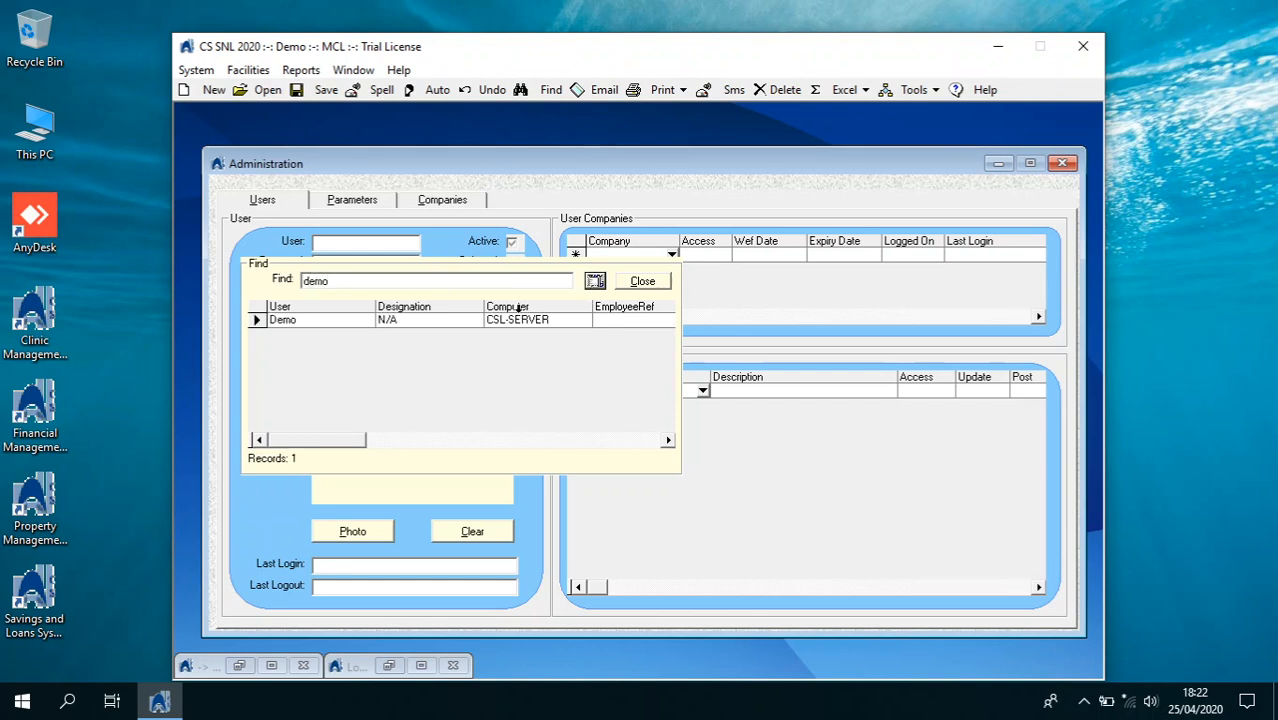
double_click(455, 320)
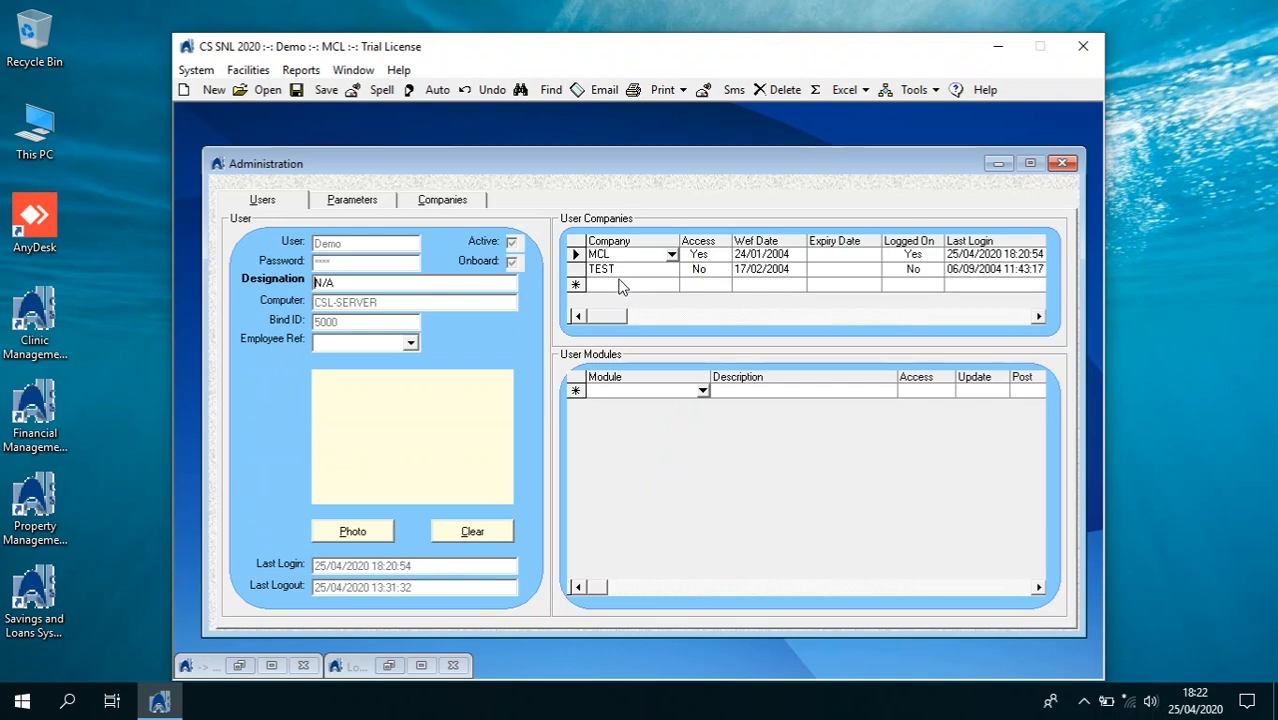
left_click(633, 271)
left_click(625, 257)
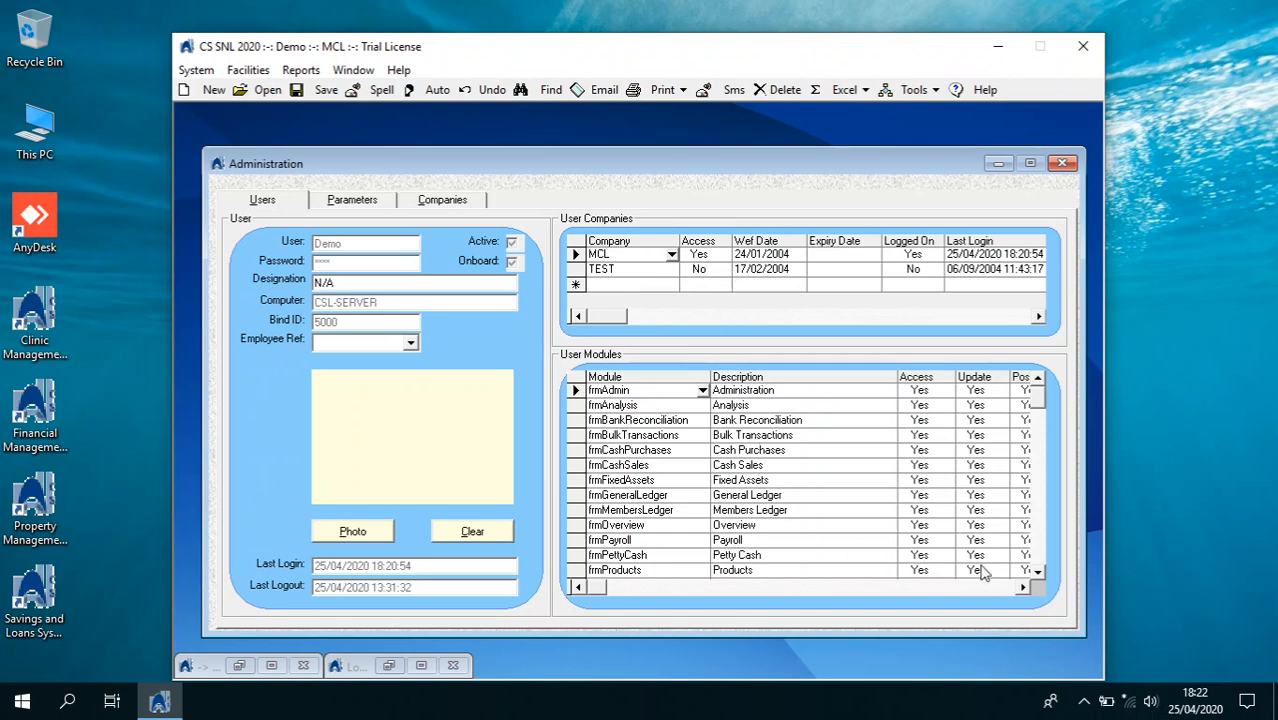
Scroll across the MCL module permissions grid, then close Administration
left_click(1024, 589)
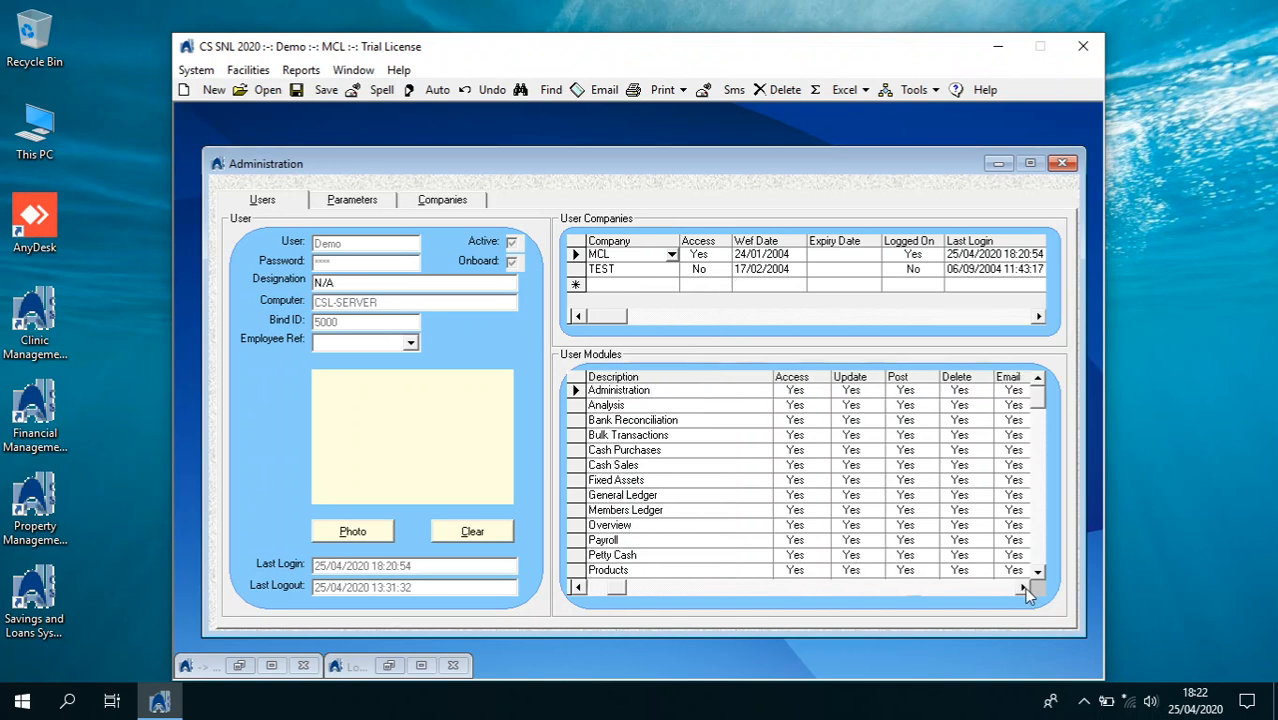
left_click(1024, 589)
left_click(1024, 589)
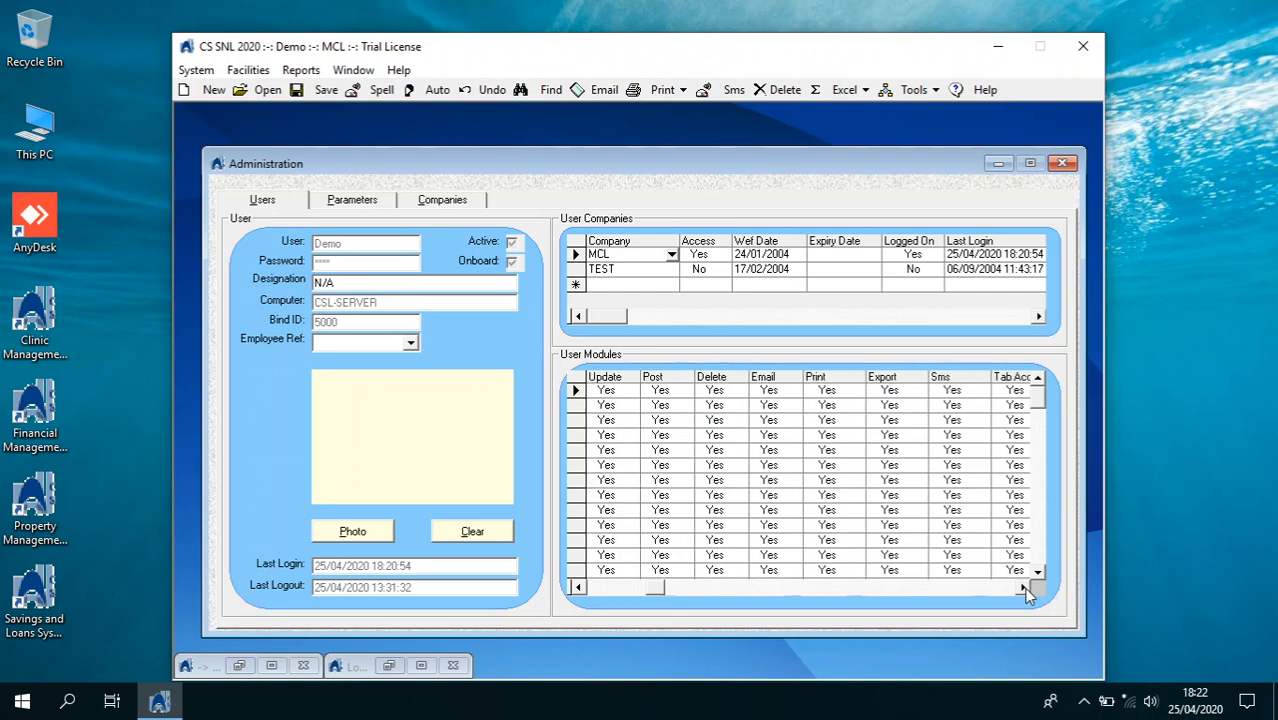
left_click(1024, 589)
left_click(1024, 589)
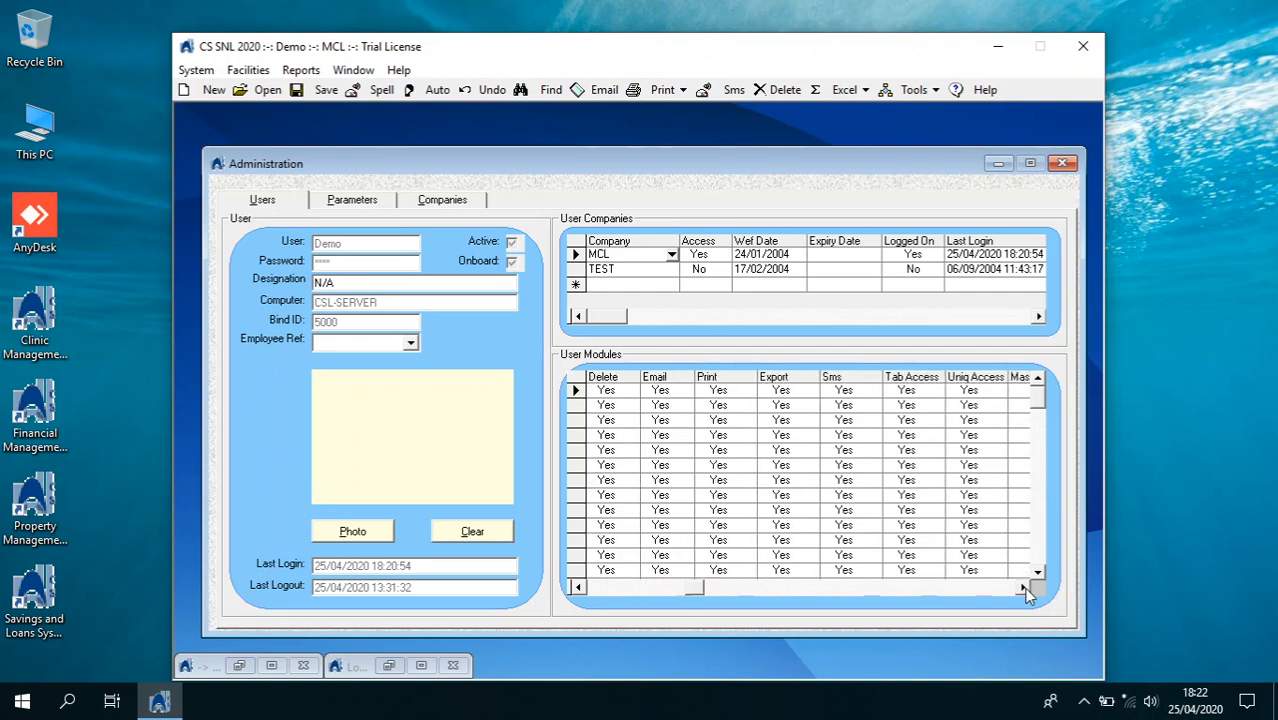
left_click(1024, 589)
left_click(1024, 589)
left_click(1024, 589)
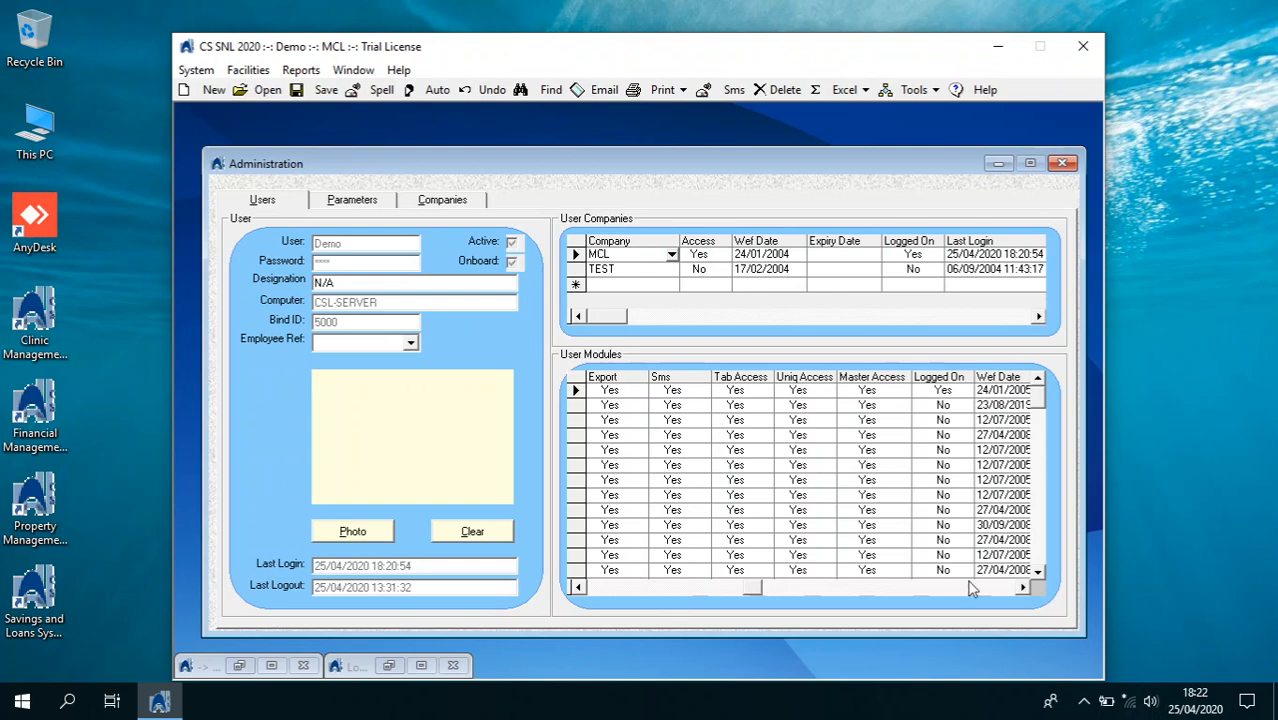
left_click(638, 592)
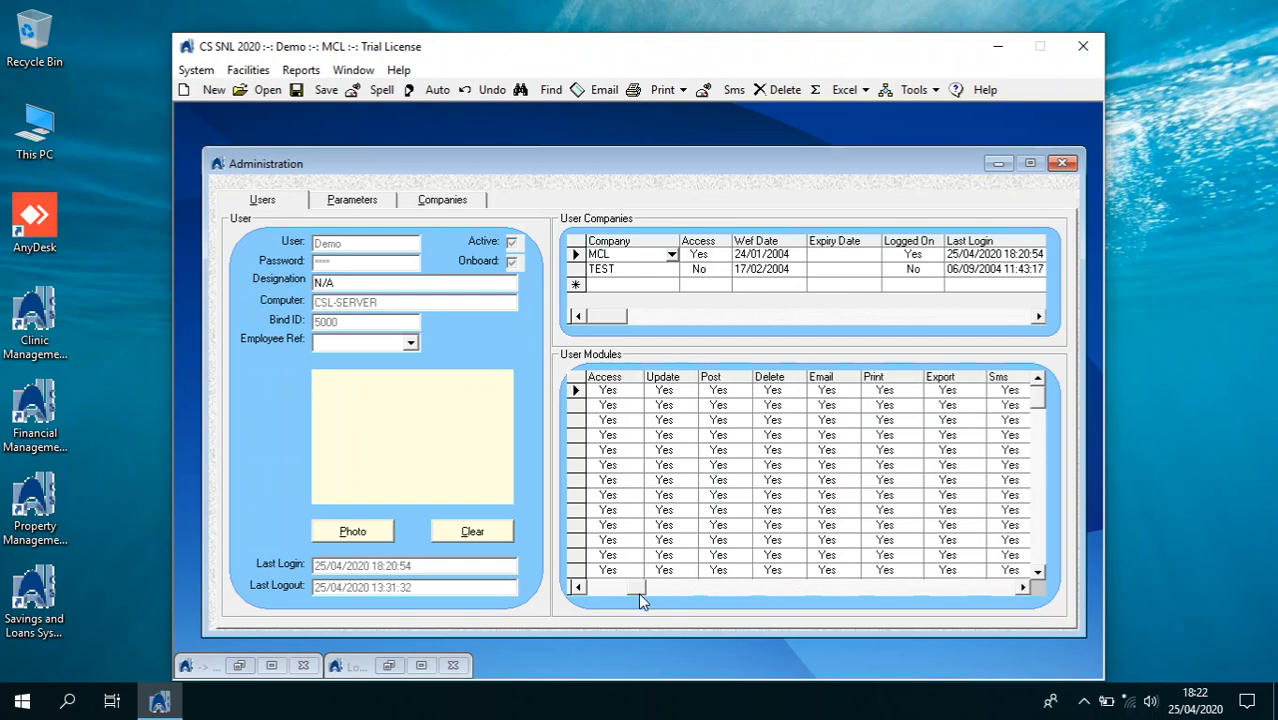
left_click(638, 592)
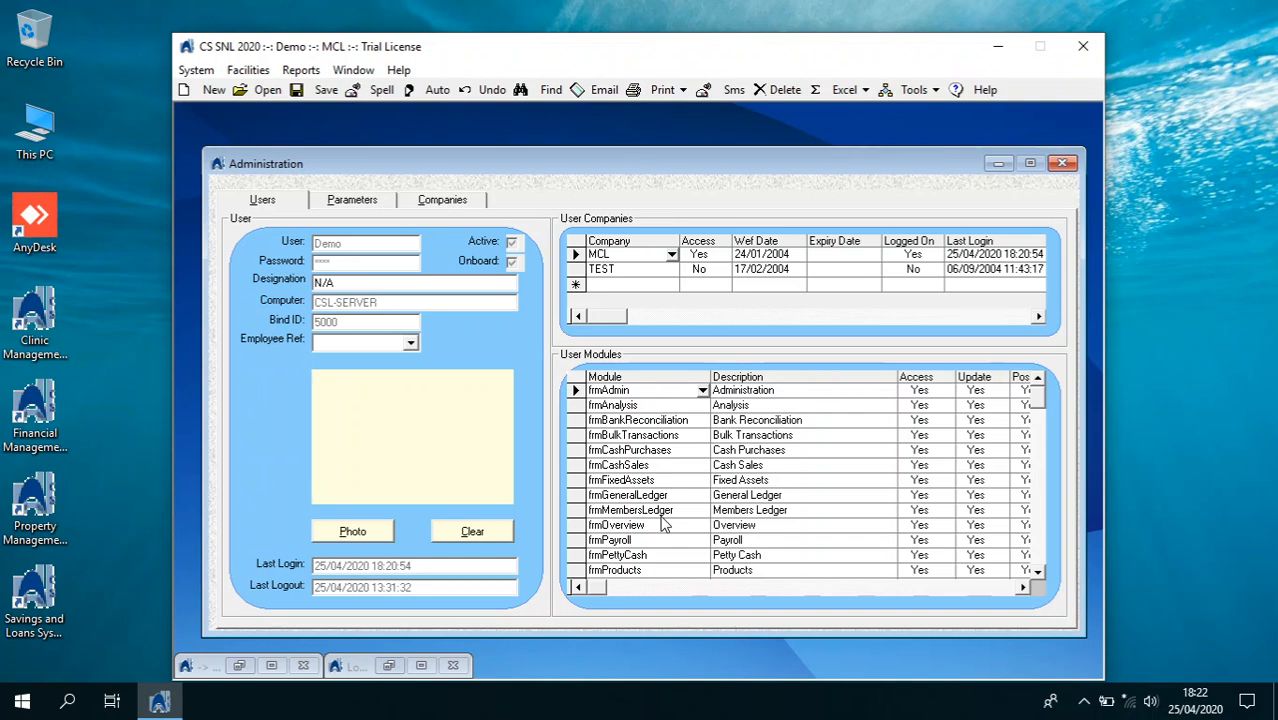
left_click(1062, 163)
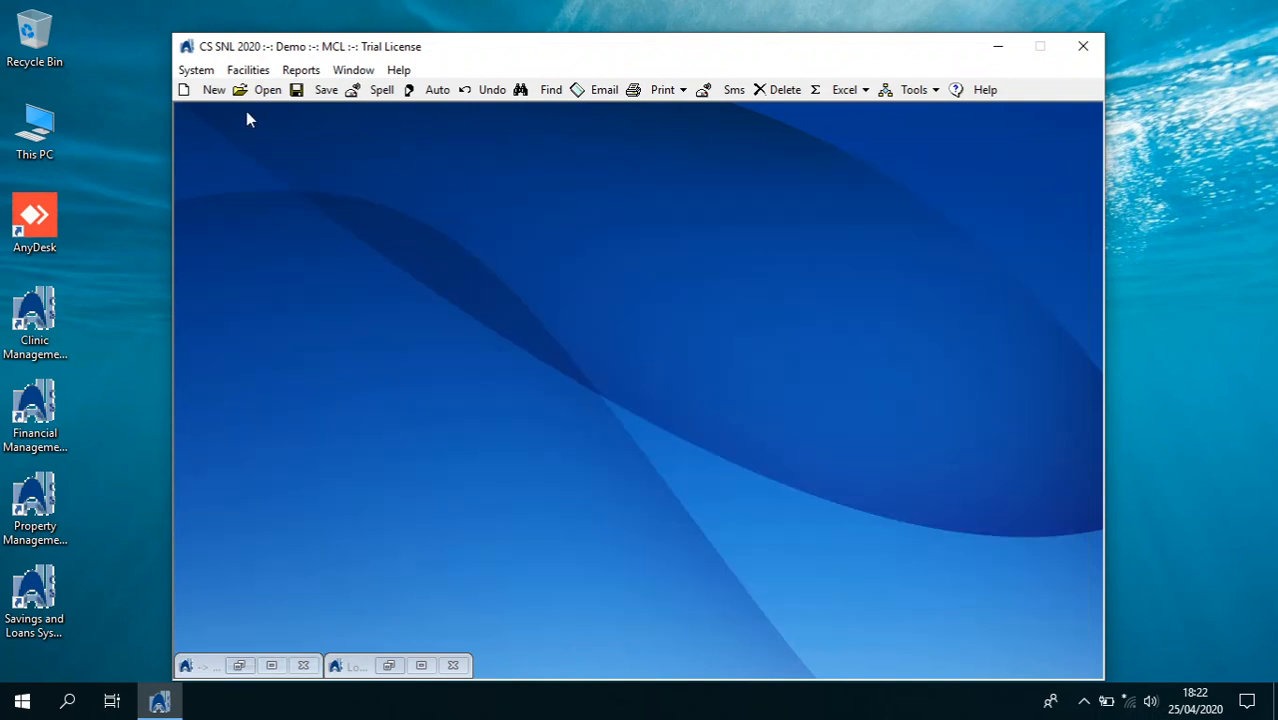
Open the General Ledger's Financial Setup, unlocking it with the password
left_click(196, 70)
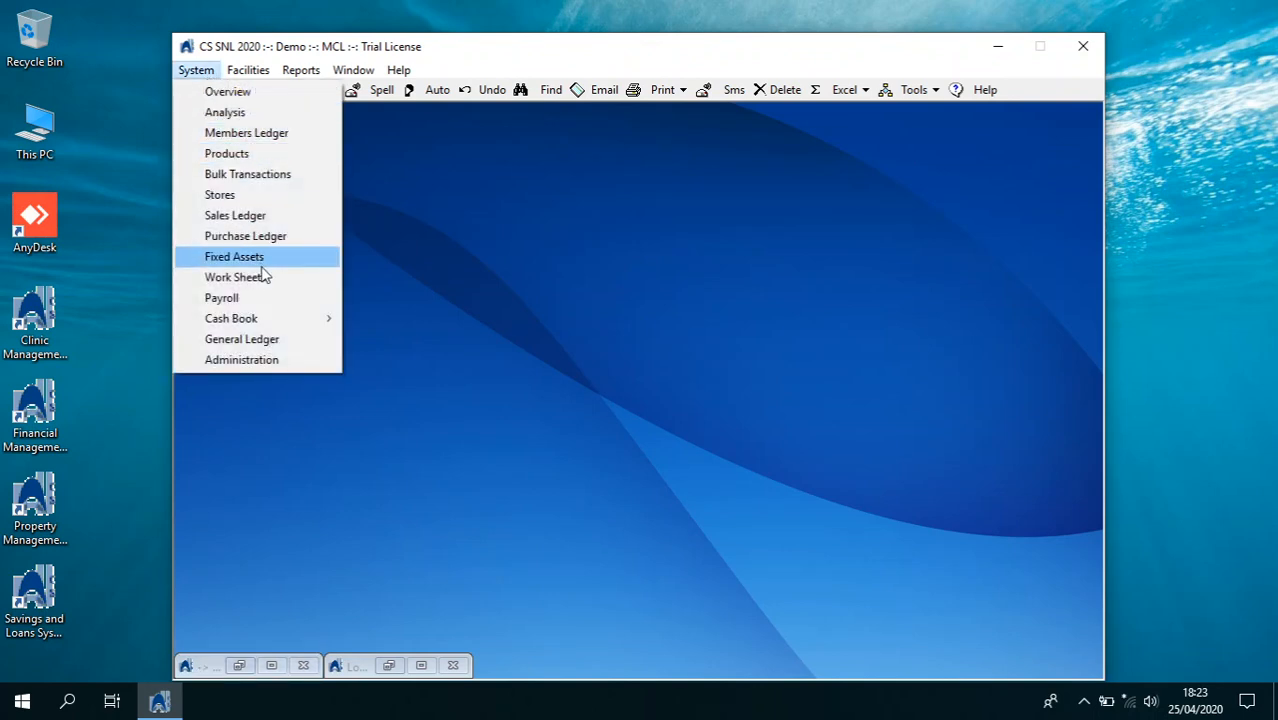
left_click(276, 337)
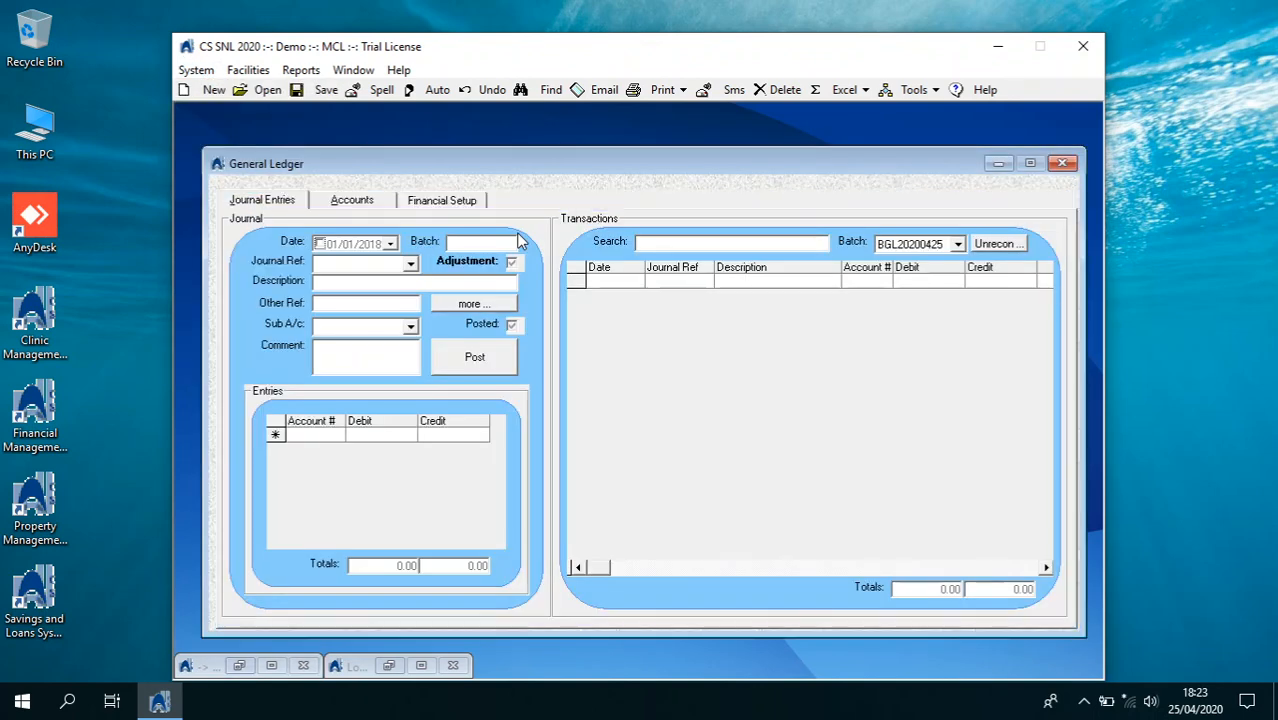
left_click(466, 202)
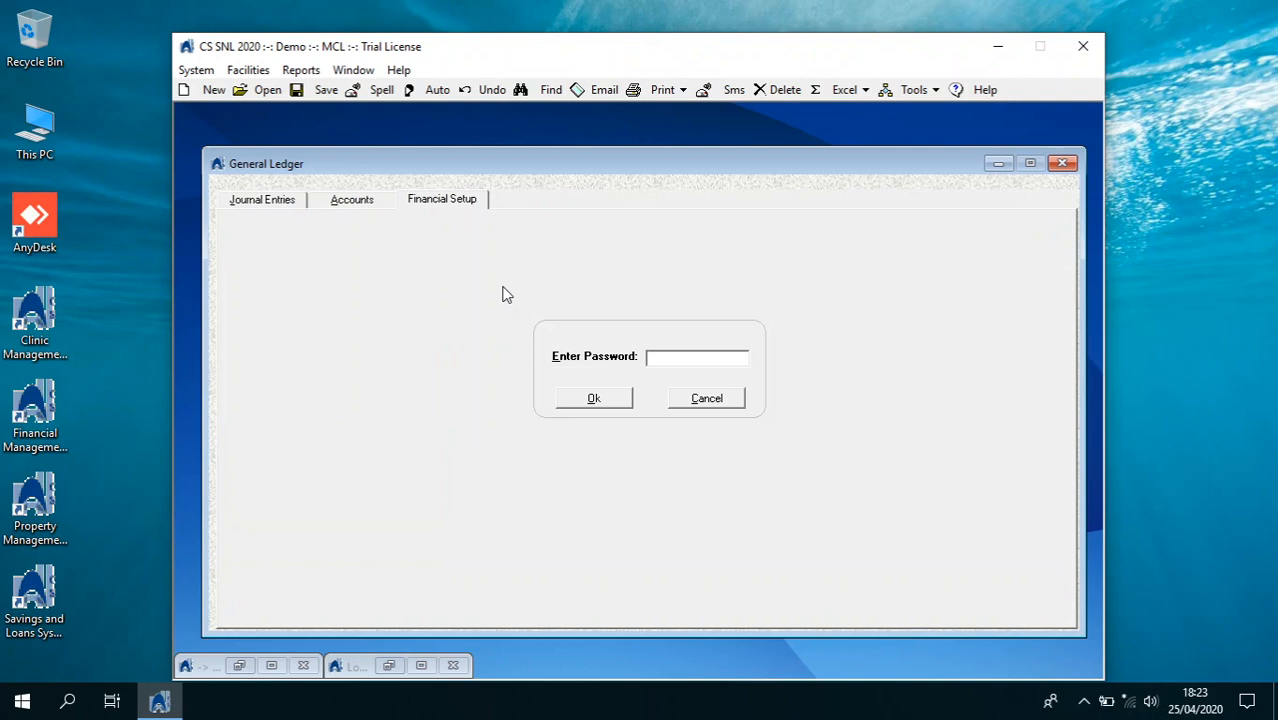
key("Return")
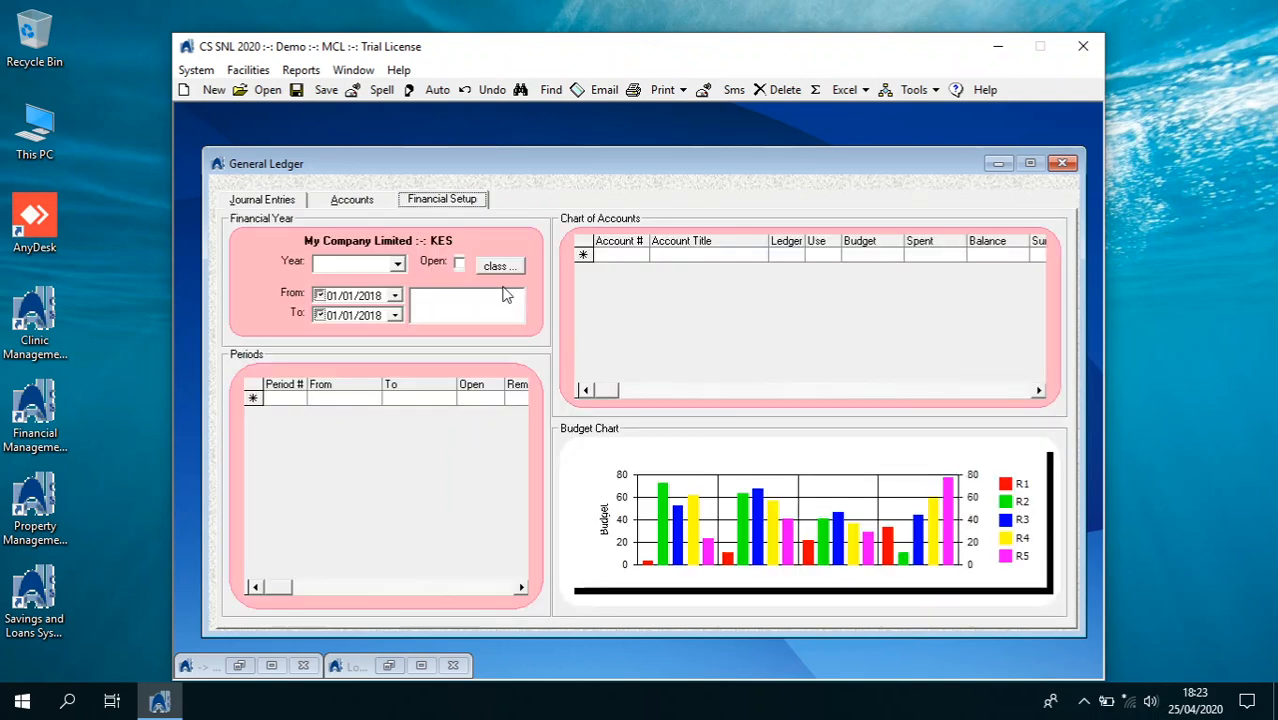
Load financial year 2020, view its account classification ranges, then close the General Ledger
left_click(400, 268)
left_click(393, 283)
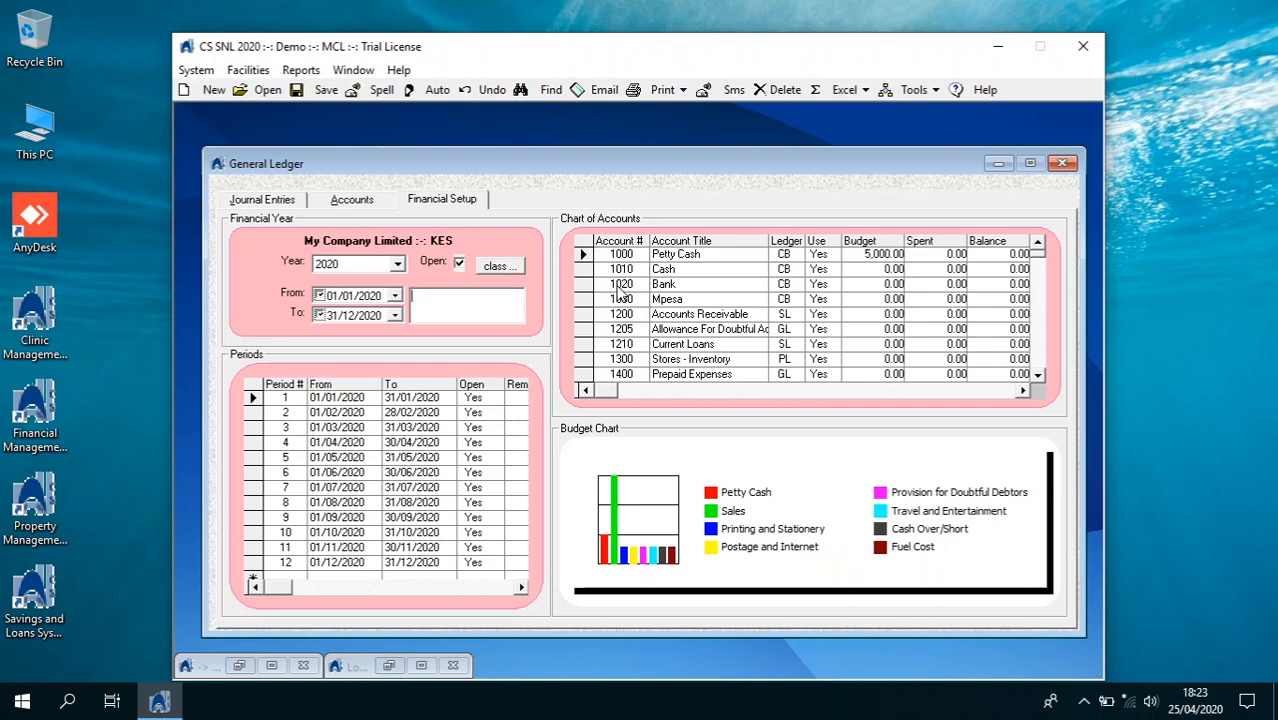
left_click(498, 266)
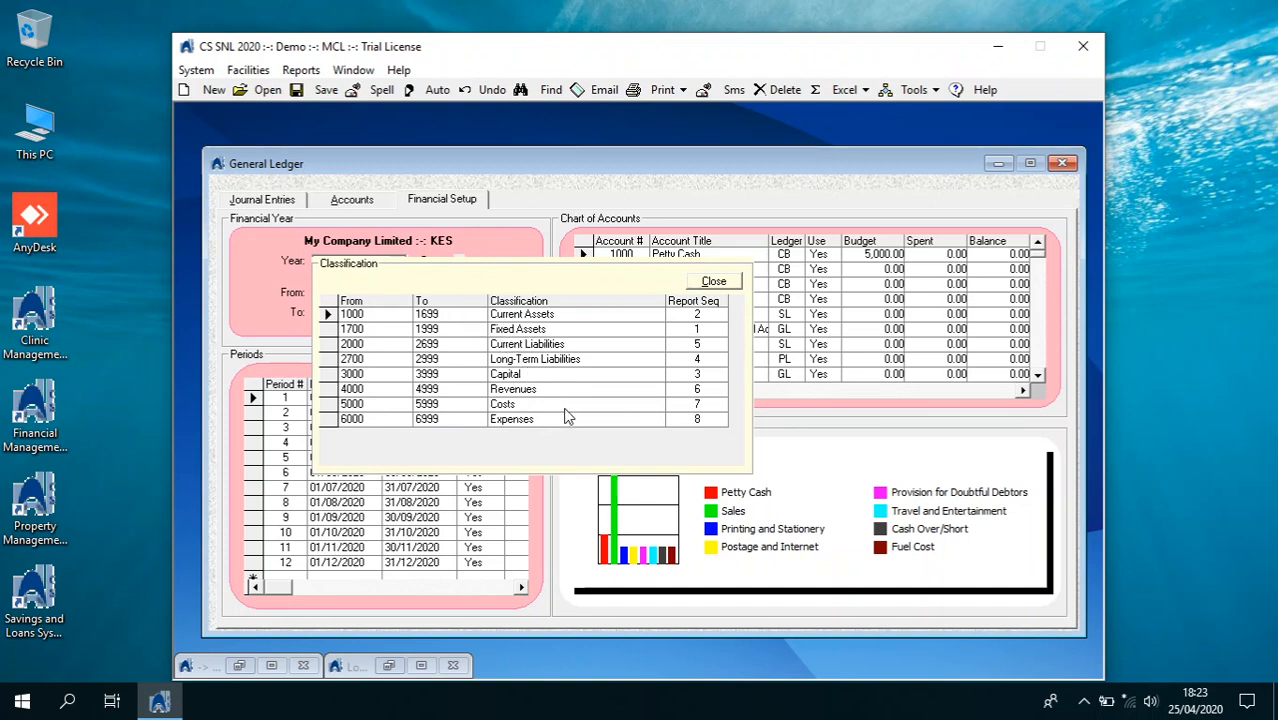
left_click(713, 281)
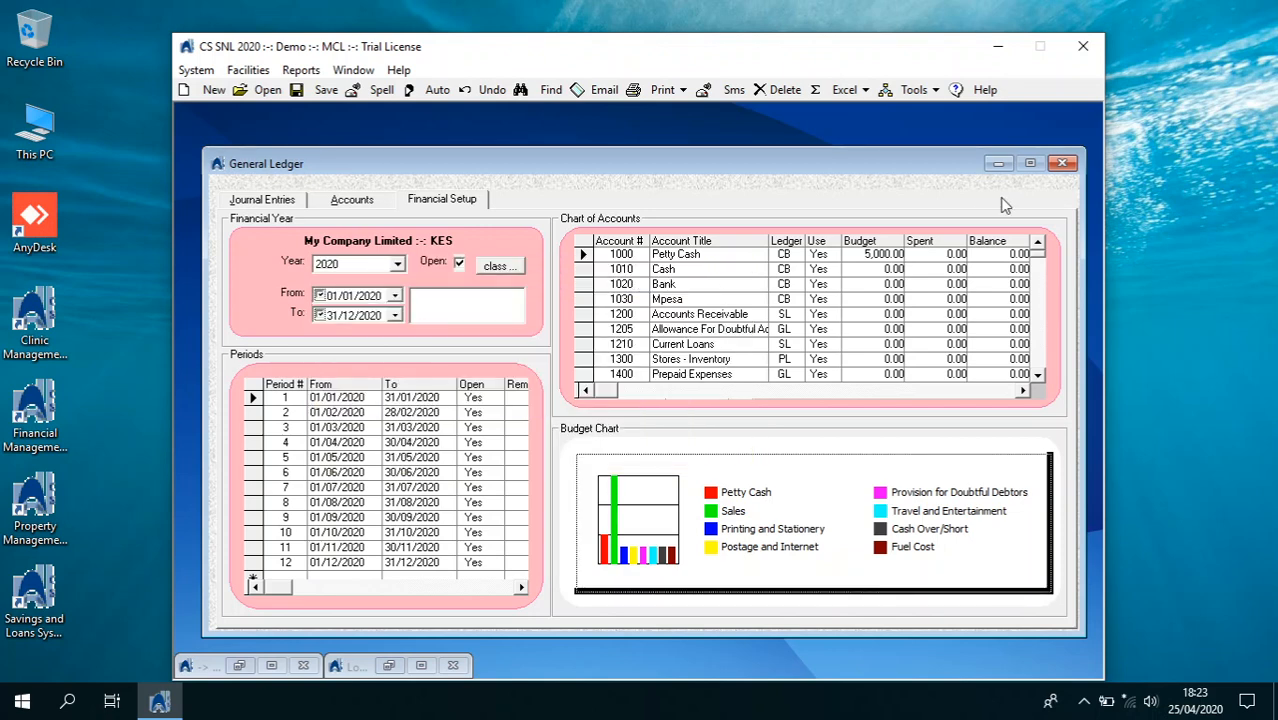
left_click(1062, 162)
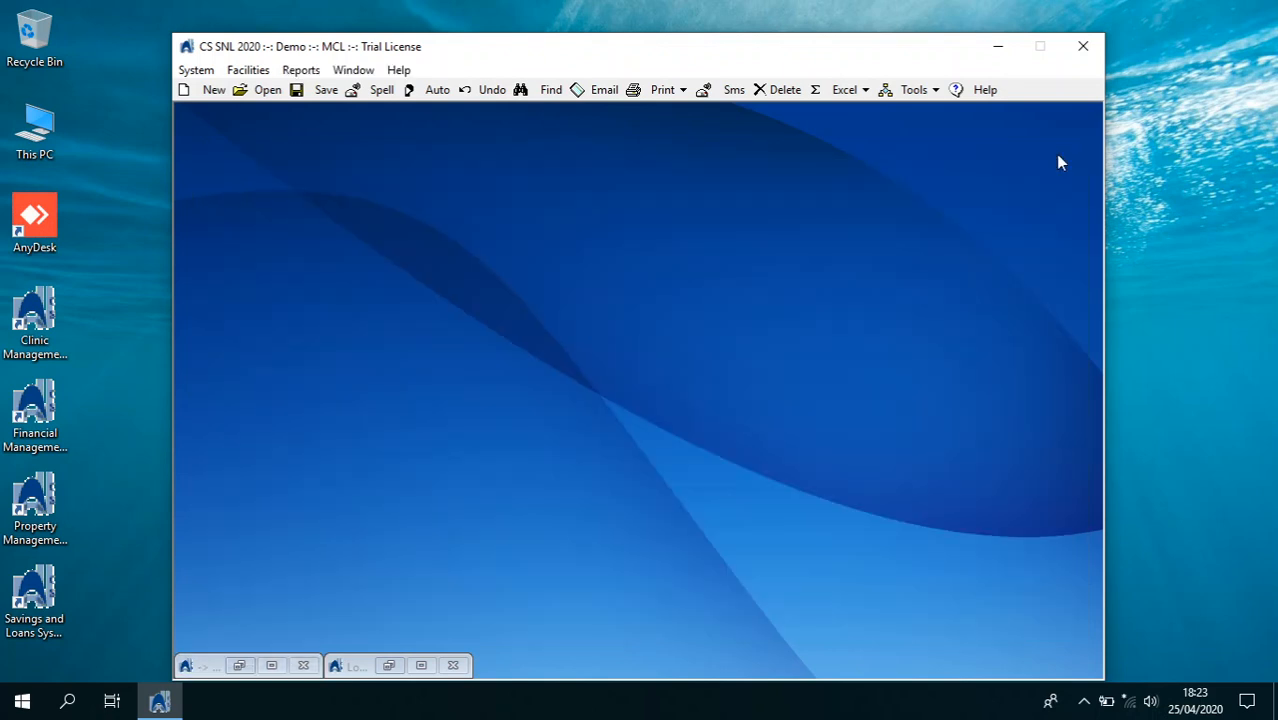
Open the products list and set the Normal loan's calculation to Flat Rate
left_click(196, 70)
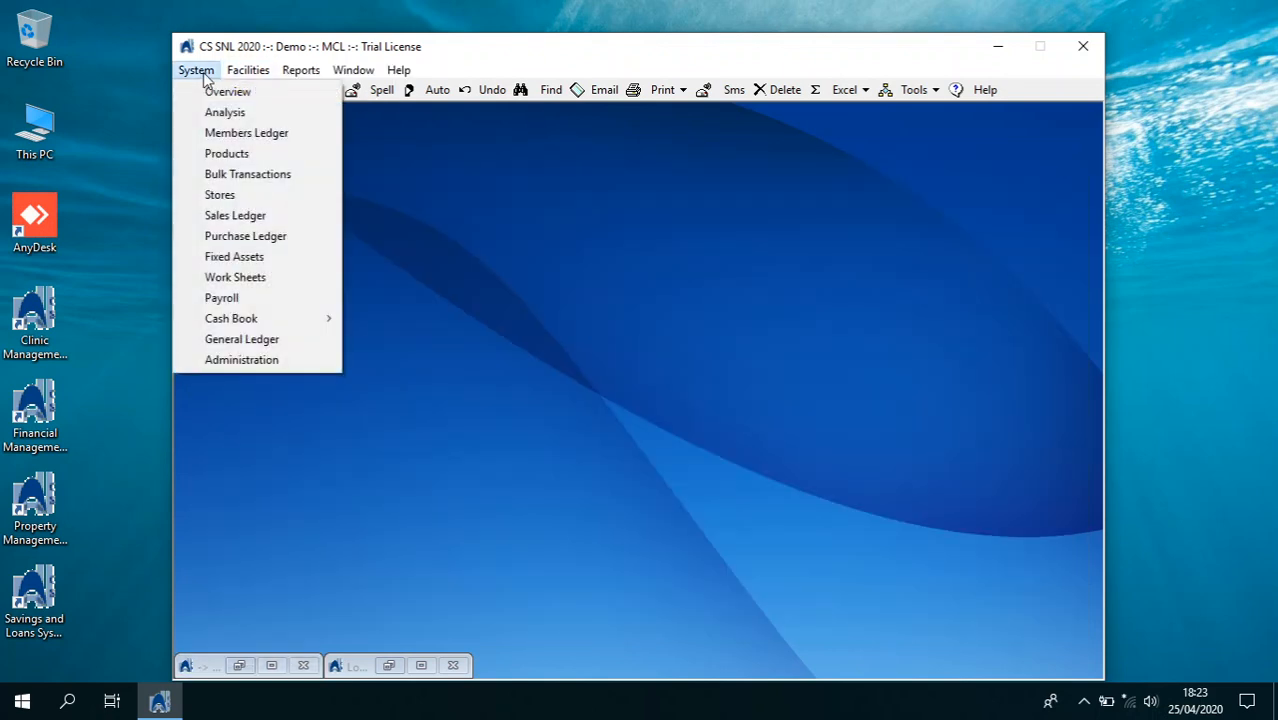
left_click(230, 156)
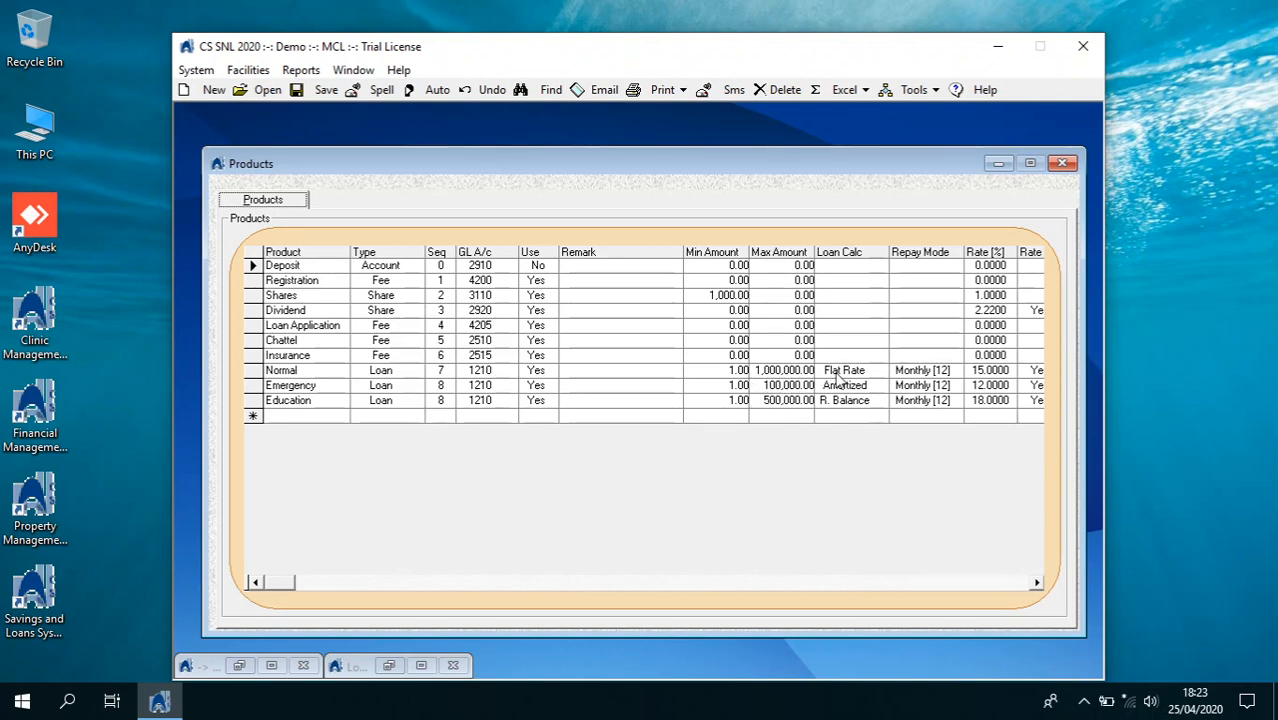
left_click(876, 372)
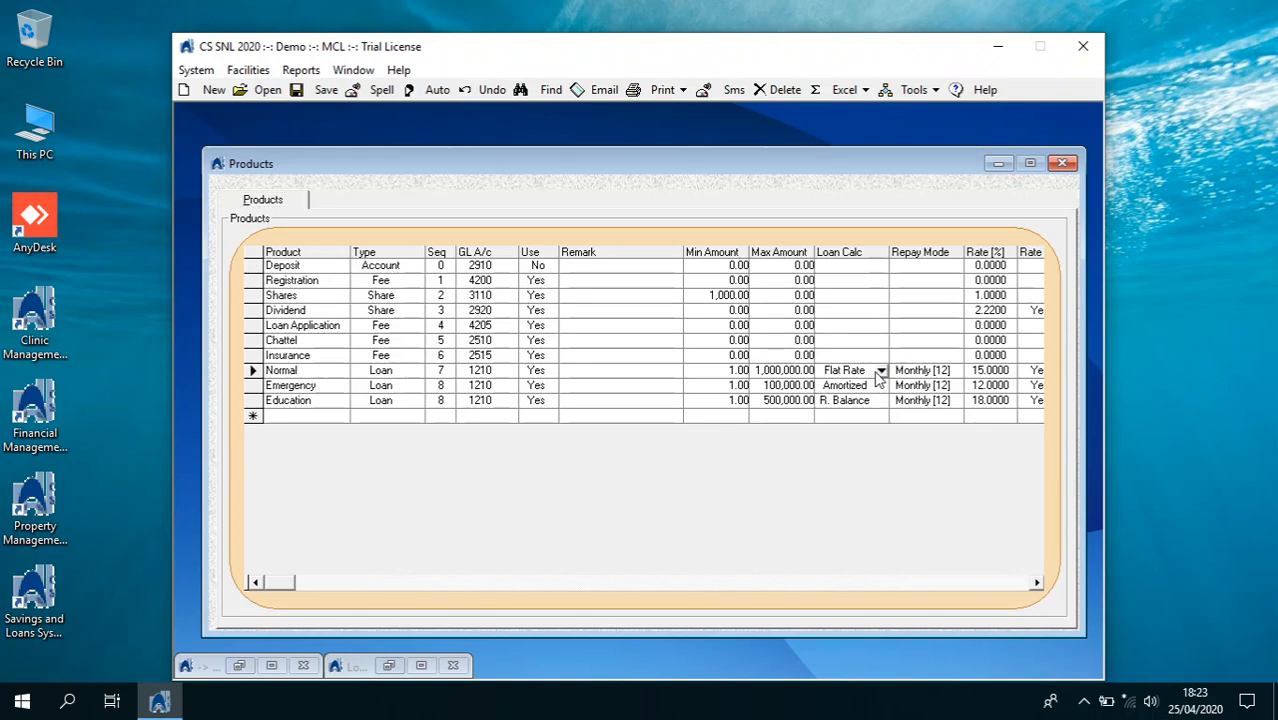
left_click(882, 373)
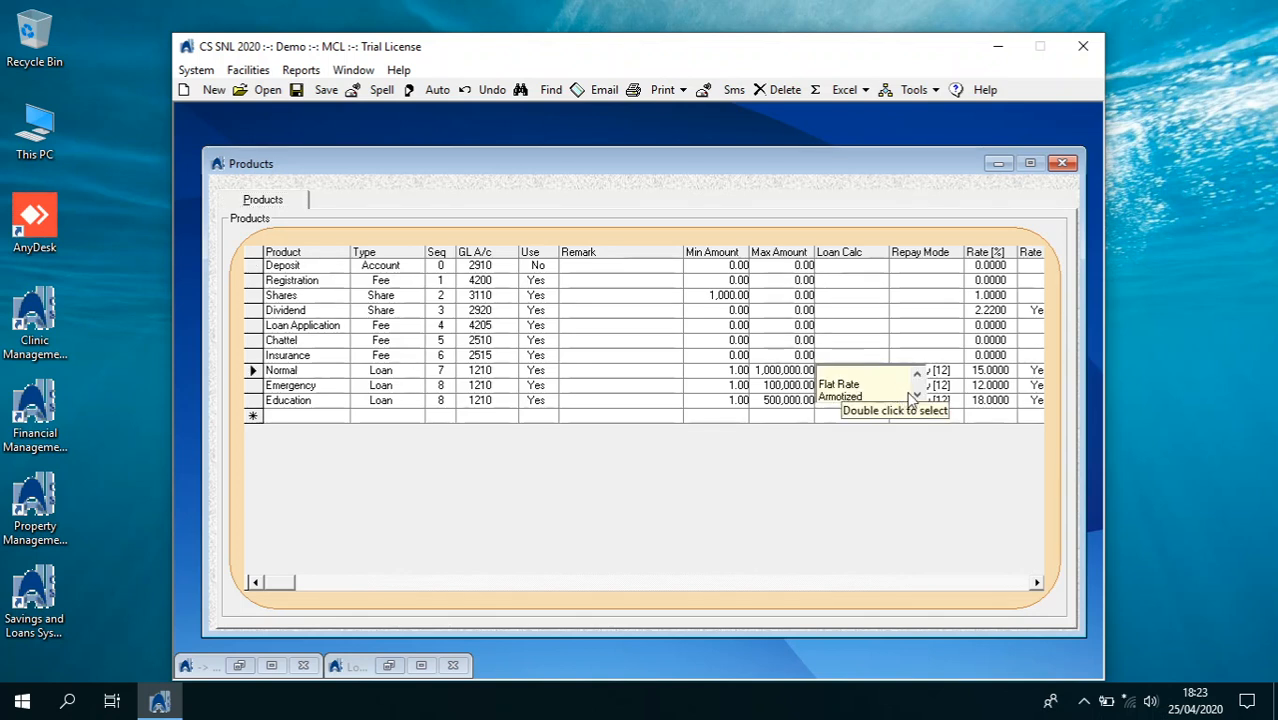
double_click(850, 373)
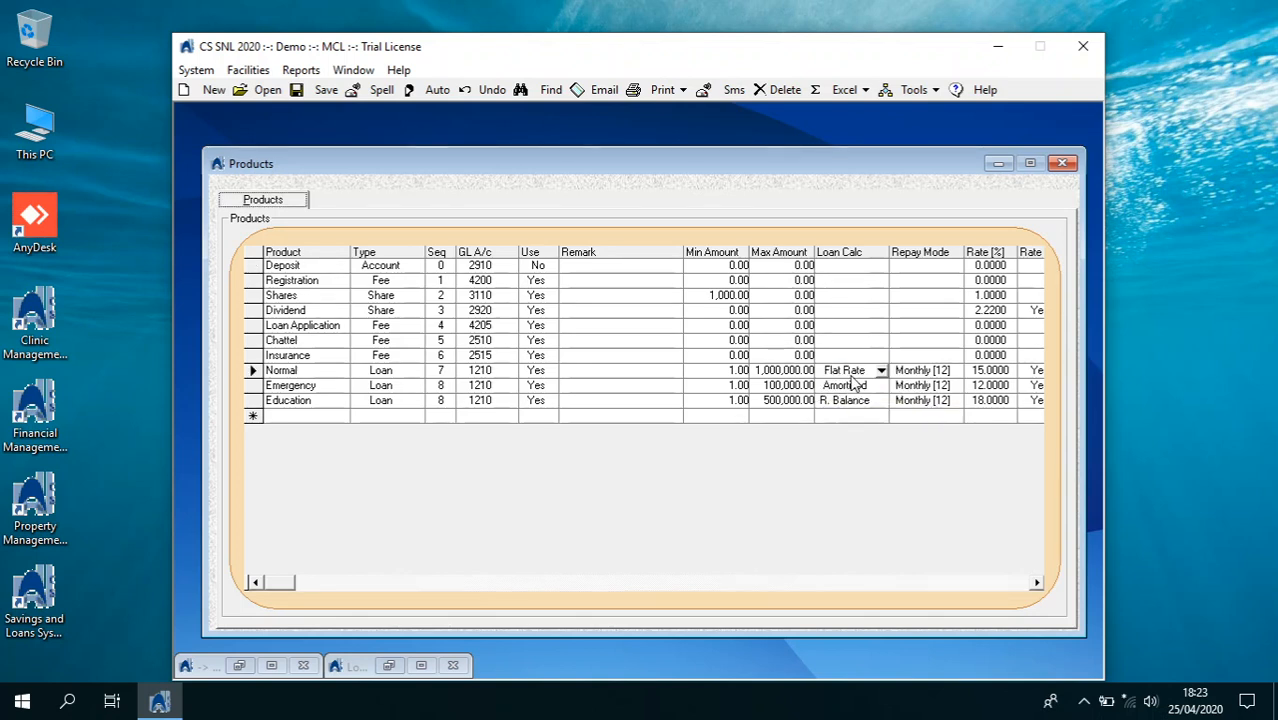
Set the Normal loan's repayment mode to Monthly [12] and move on to its rate fields
left_click(950, 377)
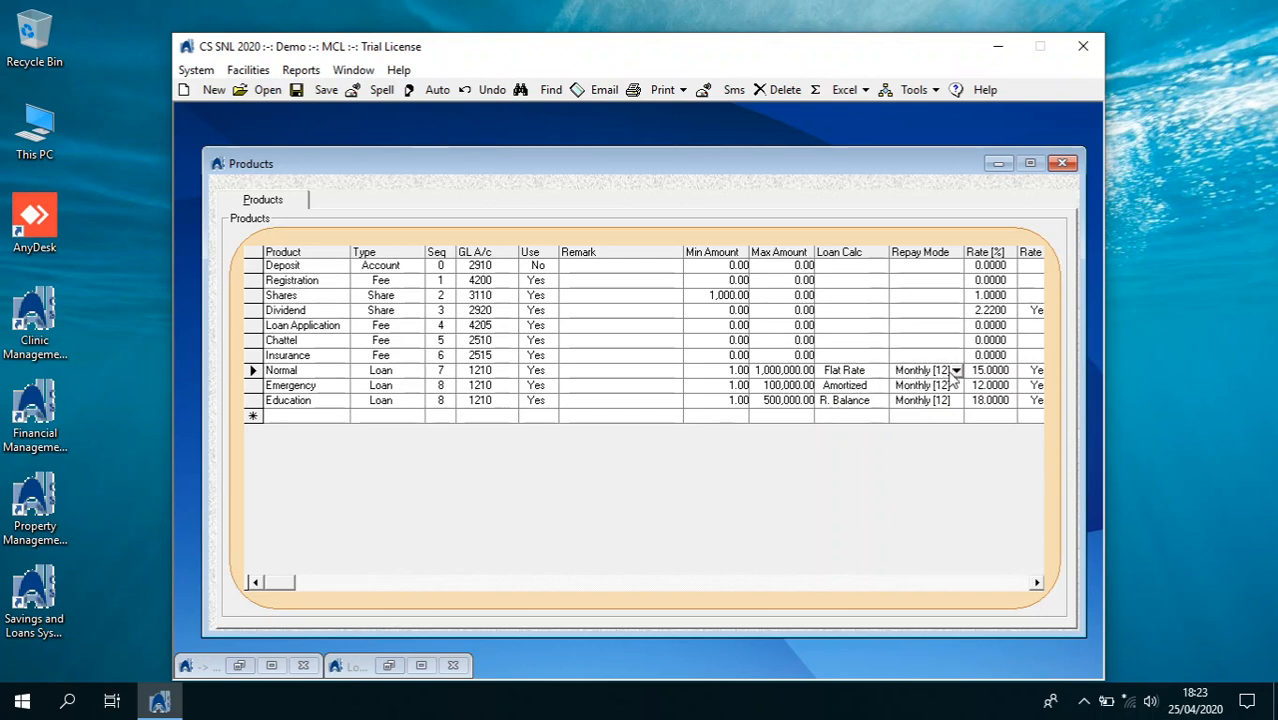
left_click(959, 377)
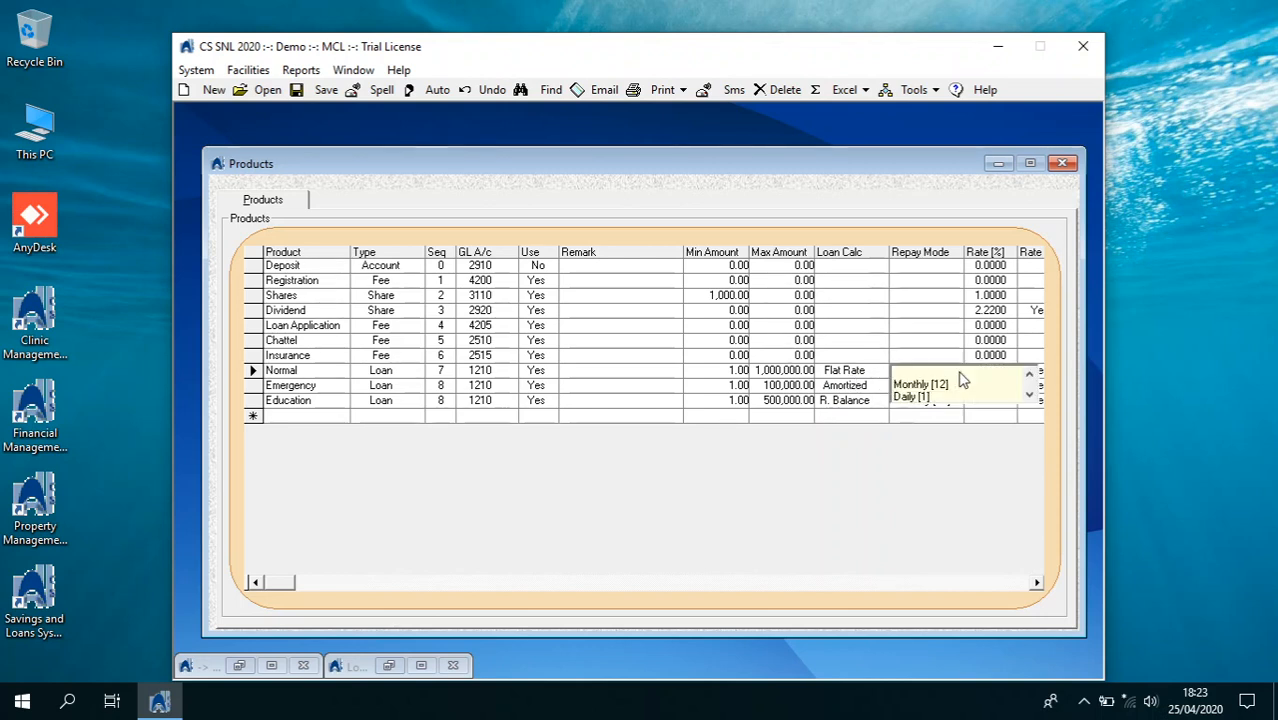
left_click(1029, 394)
left_click(1029, 394)
left_click(1029, 394)
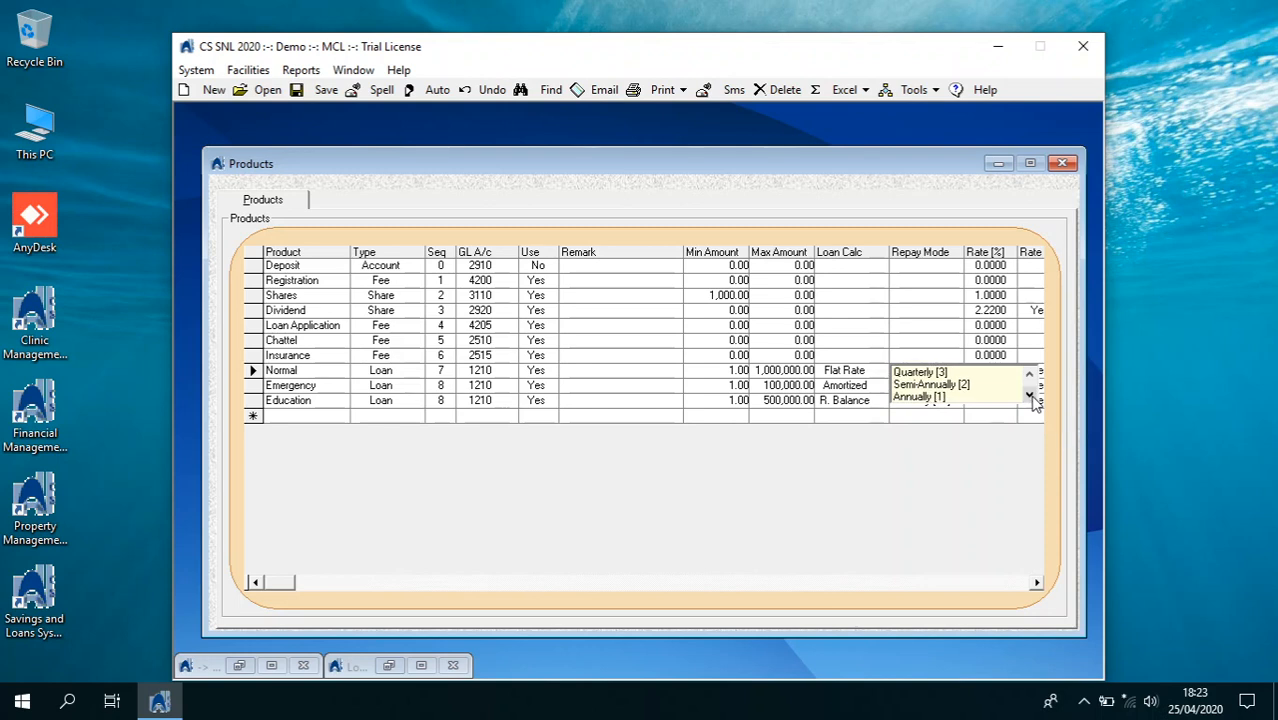
left_click(1030, 374)
left_click(1029, 374)
left_click(1029, 374)
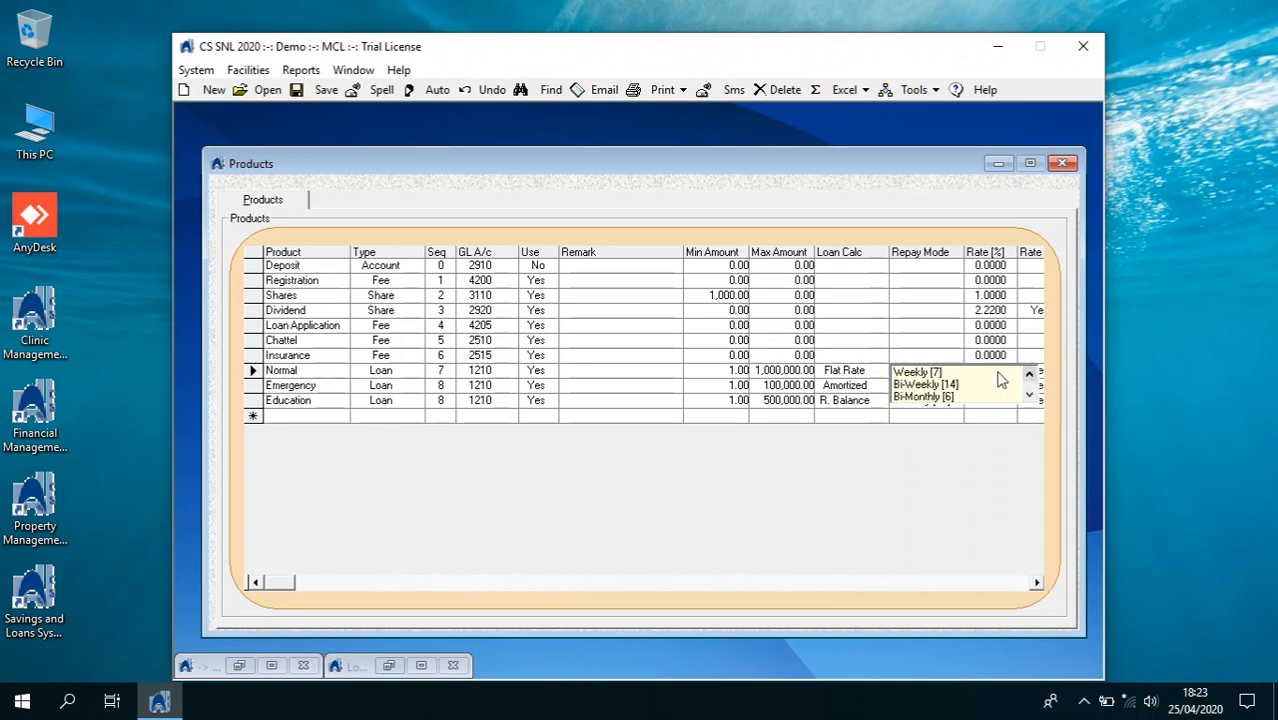
left_click(1029, 374)
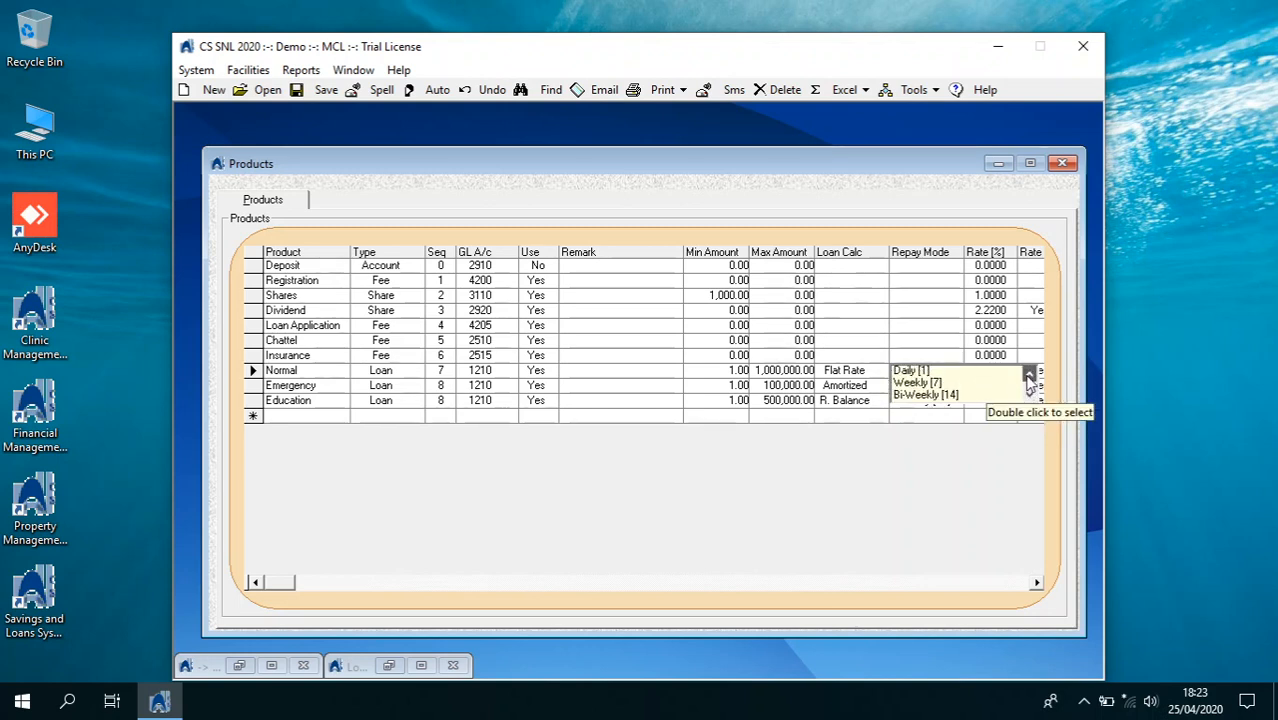
left_click(1029, 374)
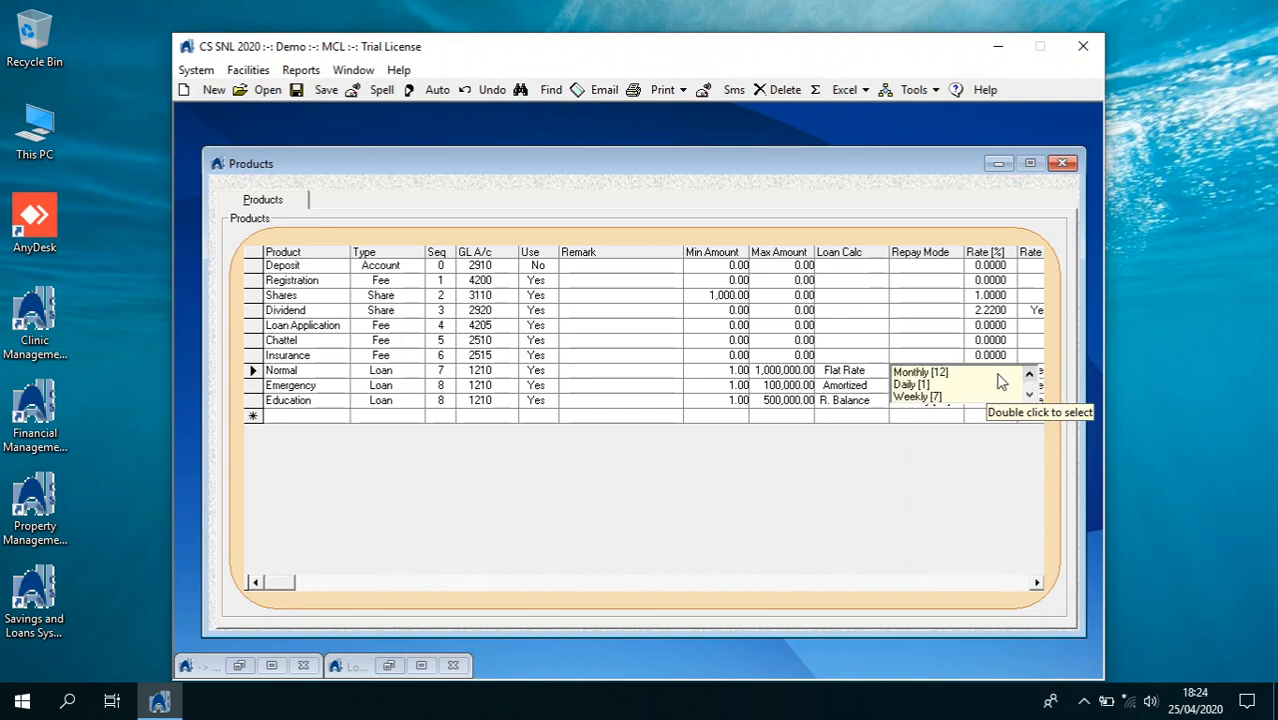
double_click(998, 373)
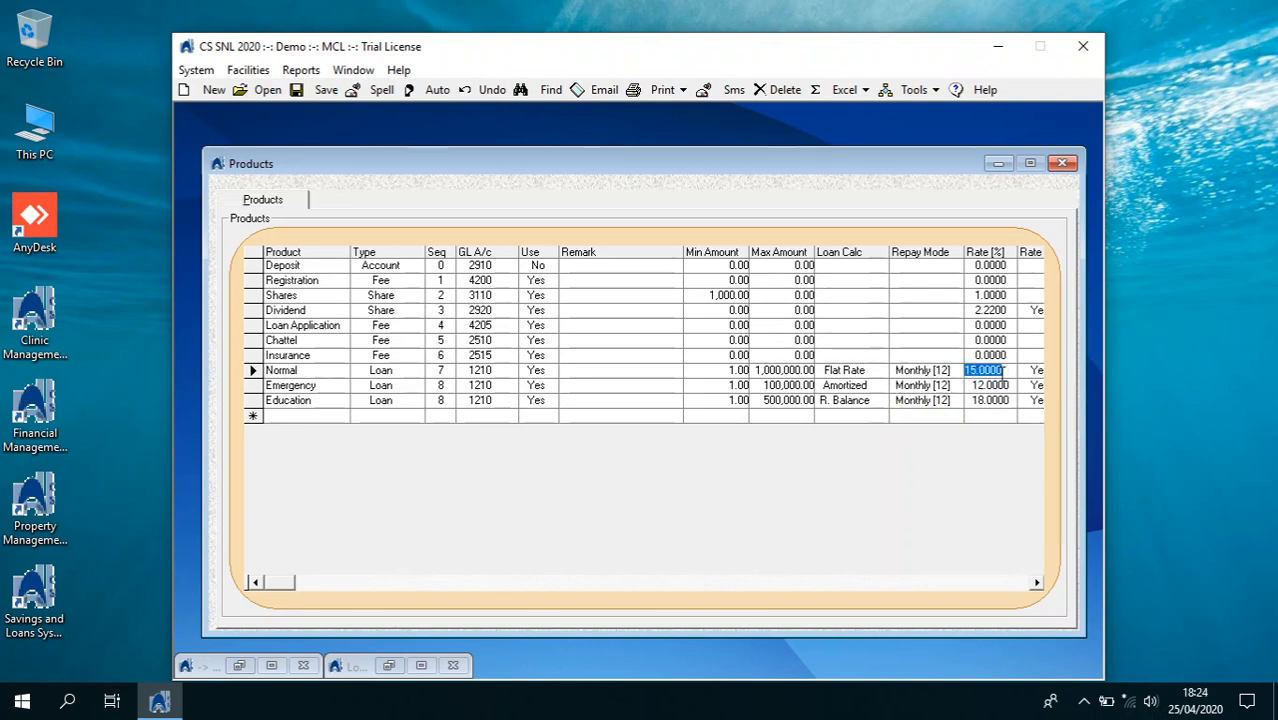
key("Tab")
key("Tab")
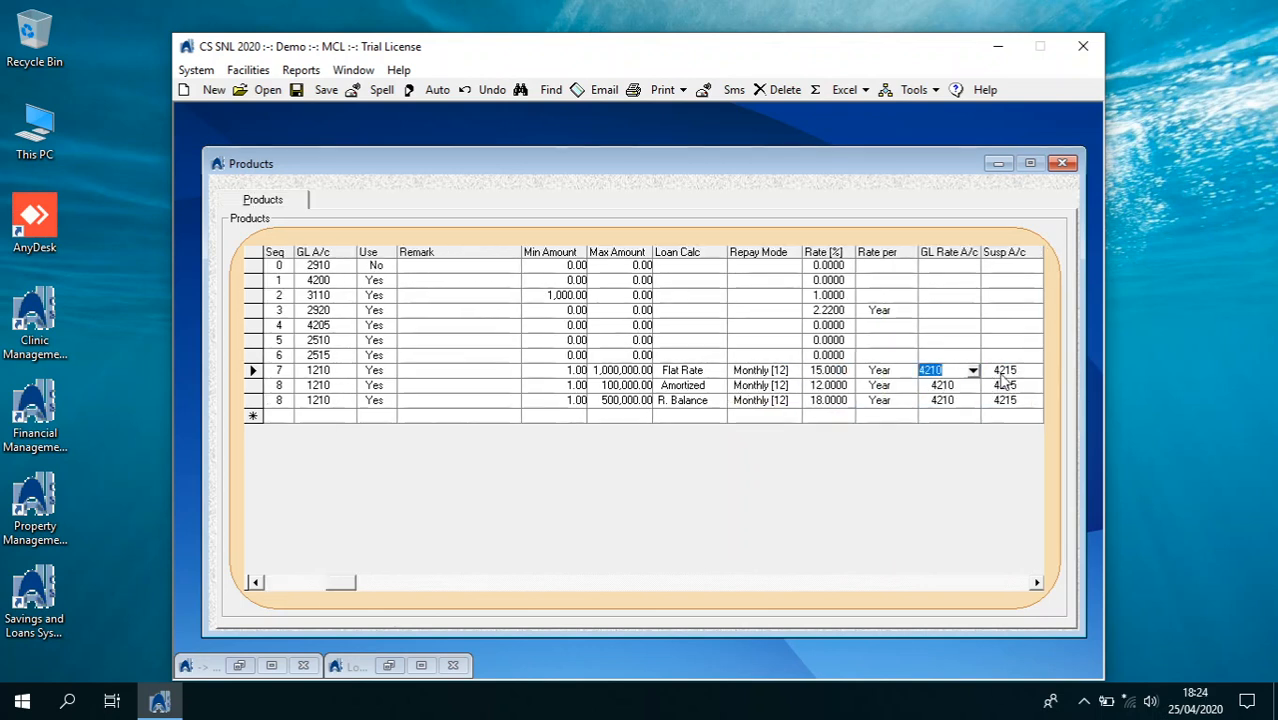
key("Tab")
key("Tab")
key("Tab")
key("Tab")
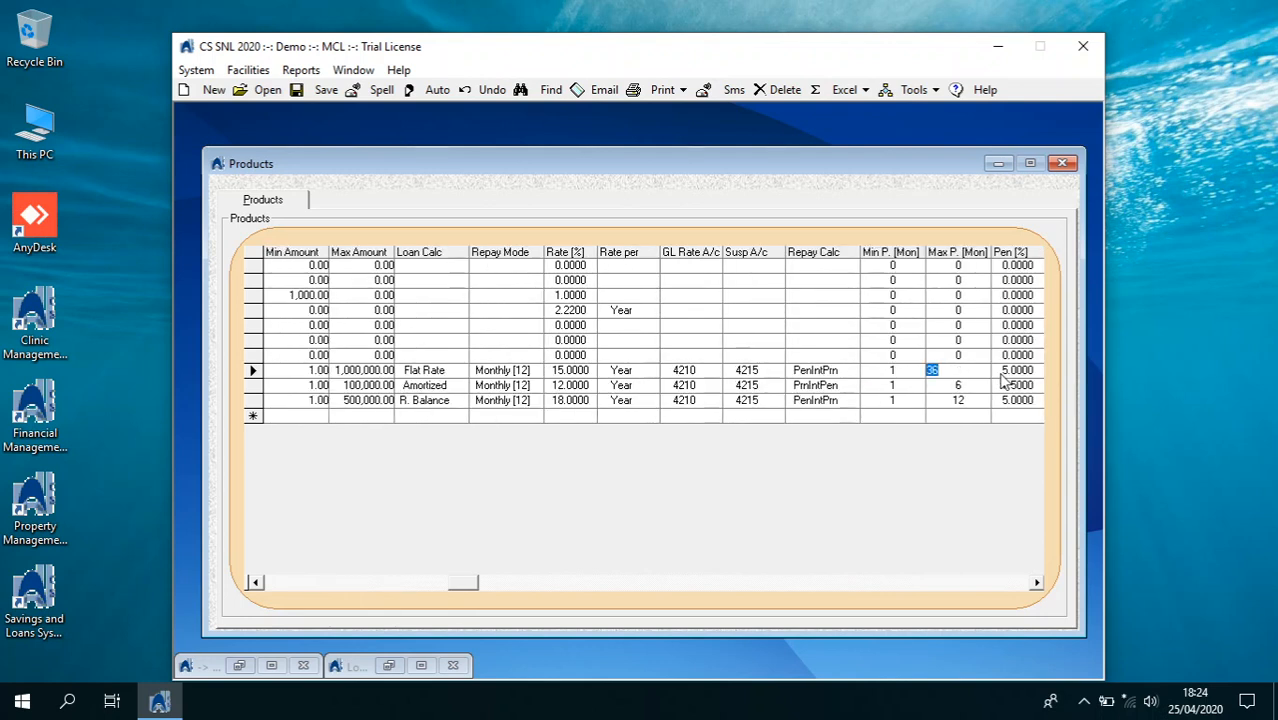
left_click(835, 372)
left_click(852, 372)
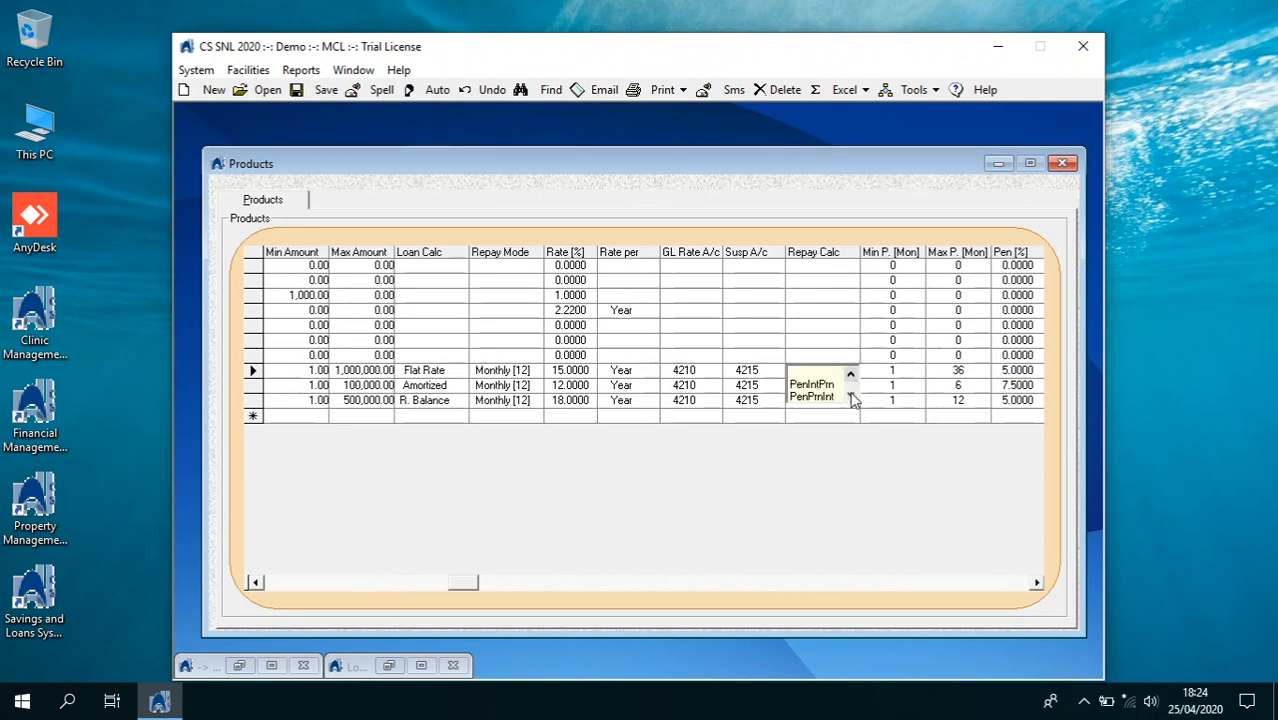
left_click(850, 395)
left_click(822, 376)
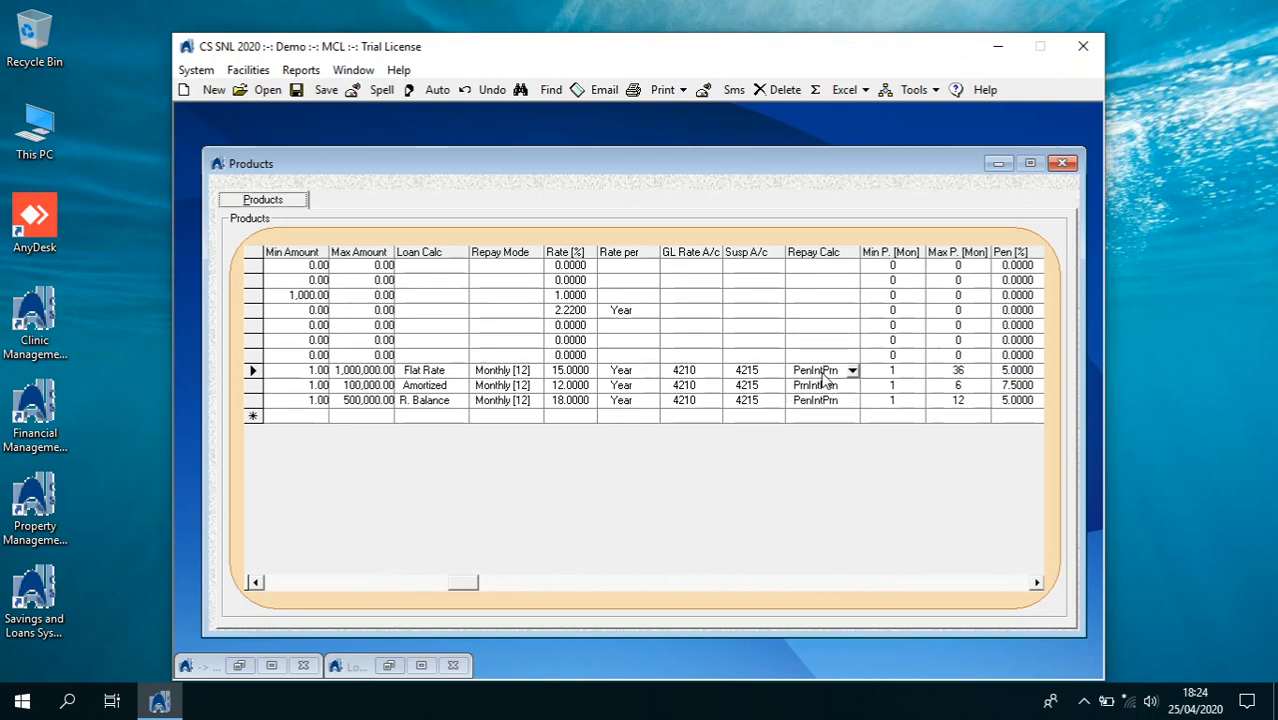
left_click(893, 371)
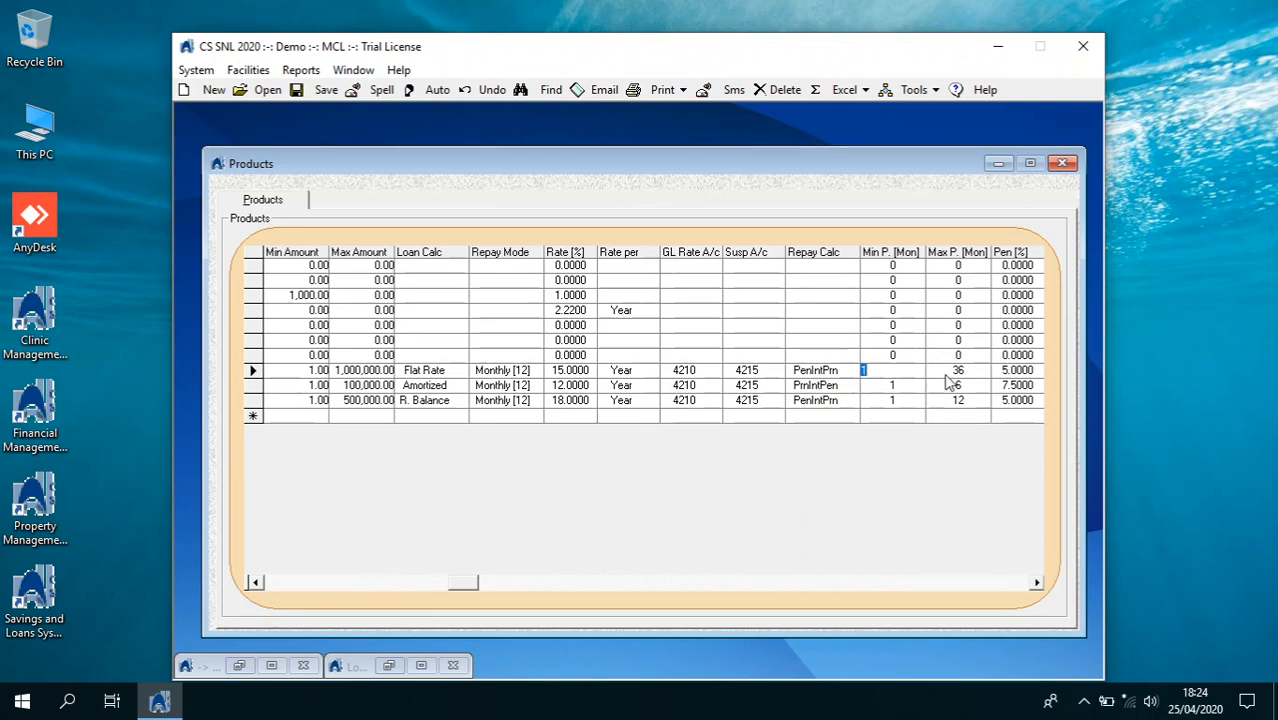
left_click(948, 372)
key("Tab")
key("Tab")
key("Tab")
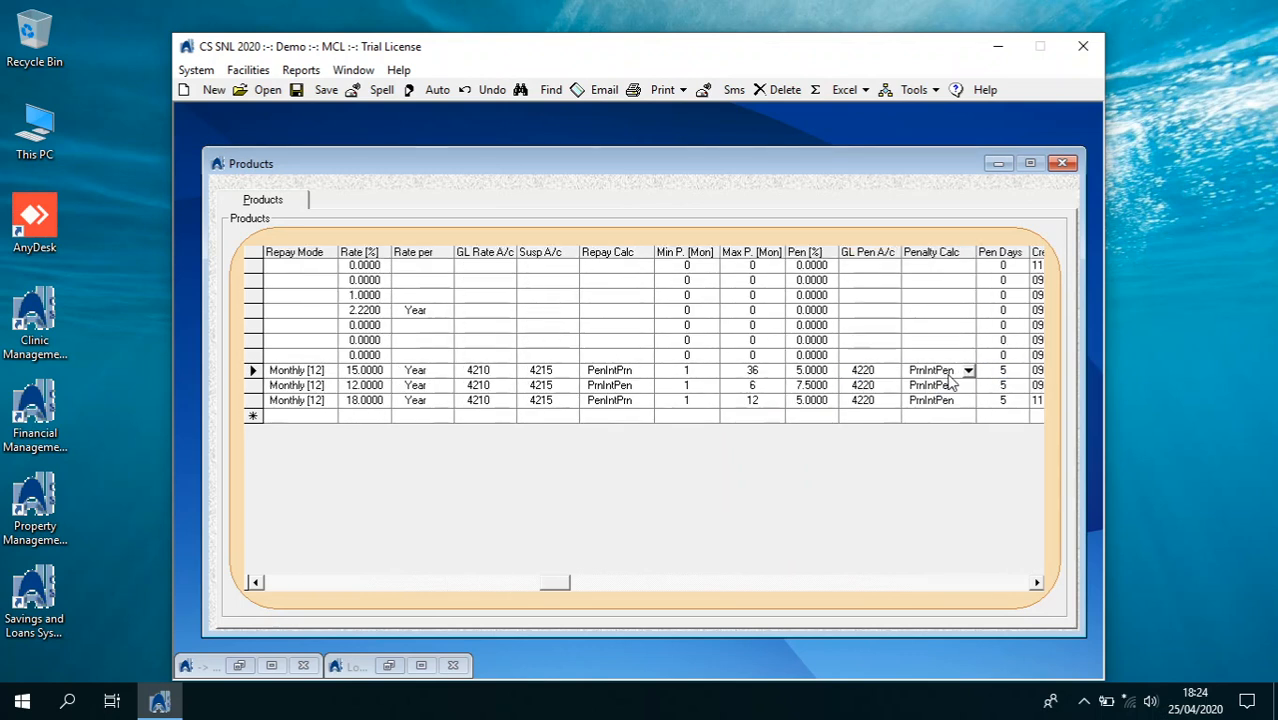
key("shift+Tab")
key("shift+Tab")
key("Tab")
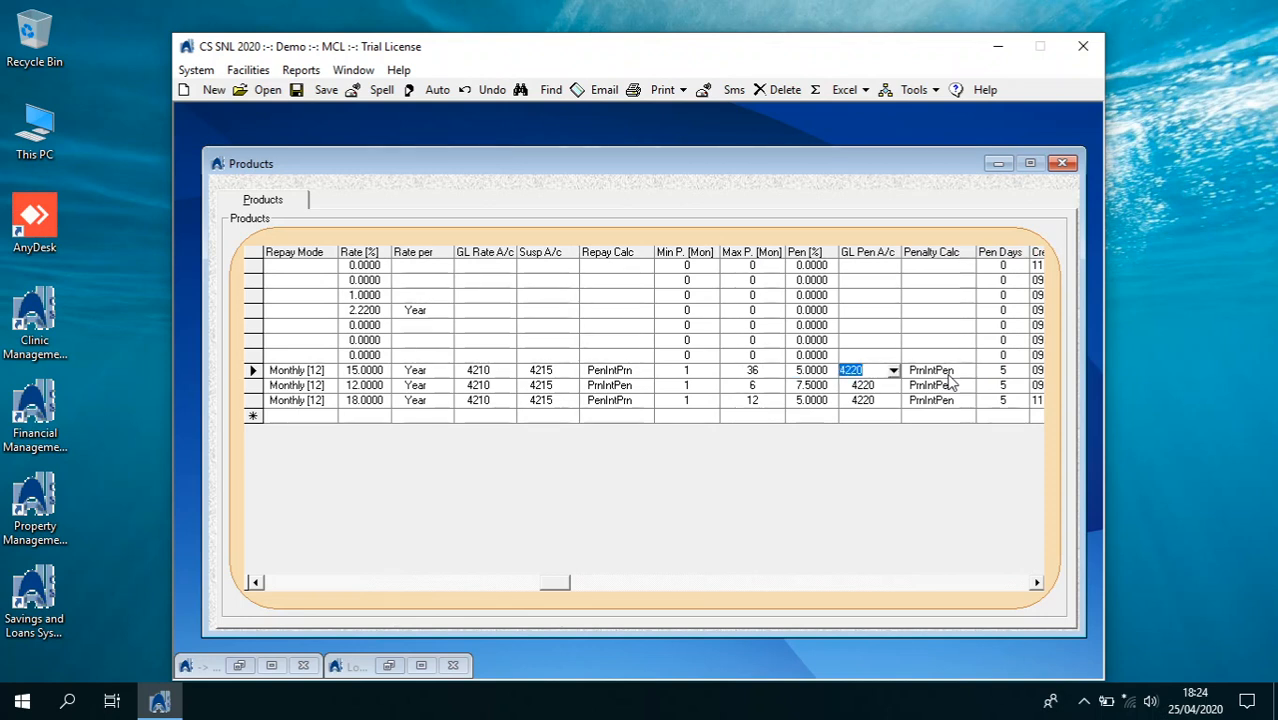
key("Tab")
key("Tab")
key("Tab")
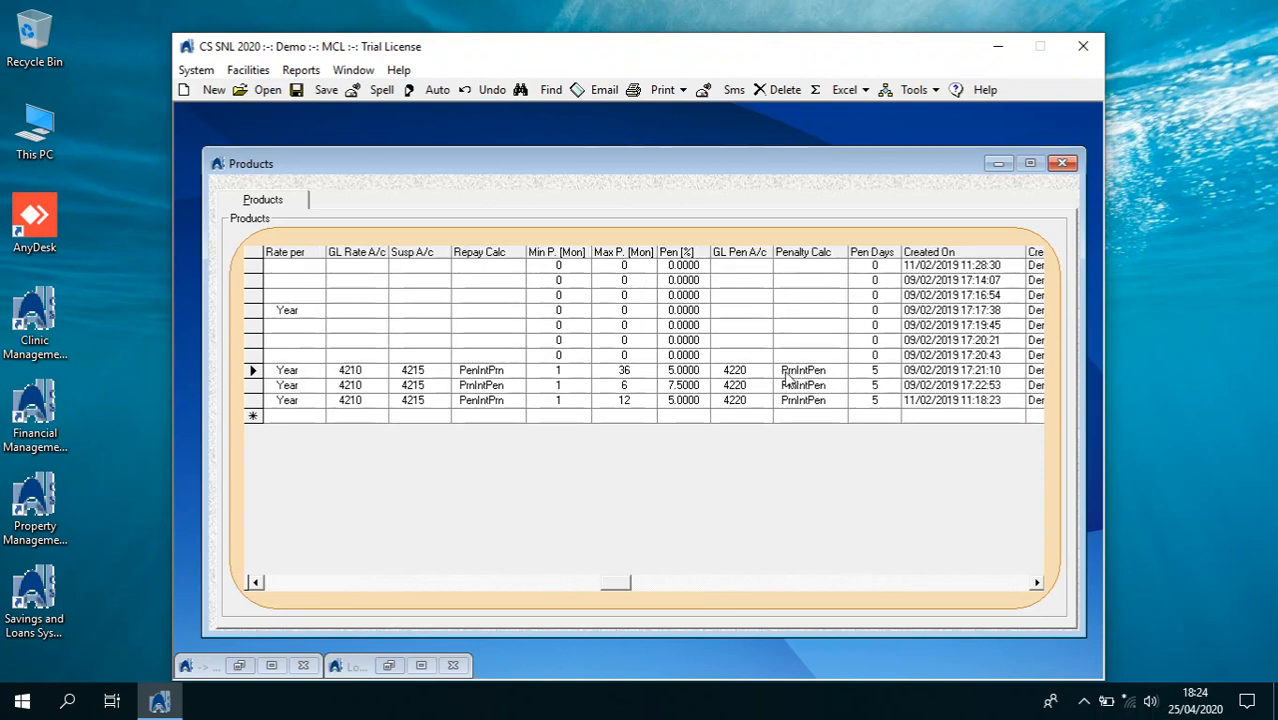
left_click(839, 372)
left_click(839, 394)
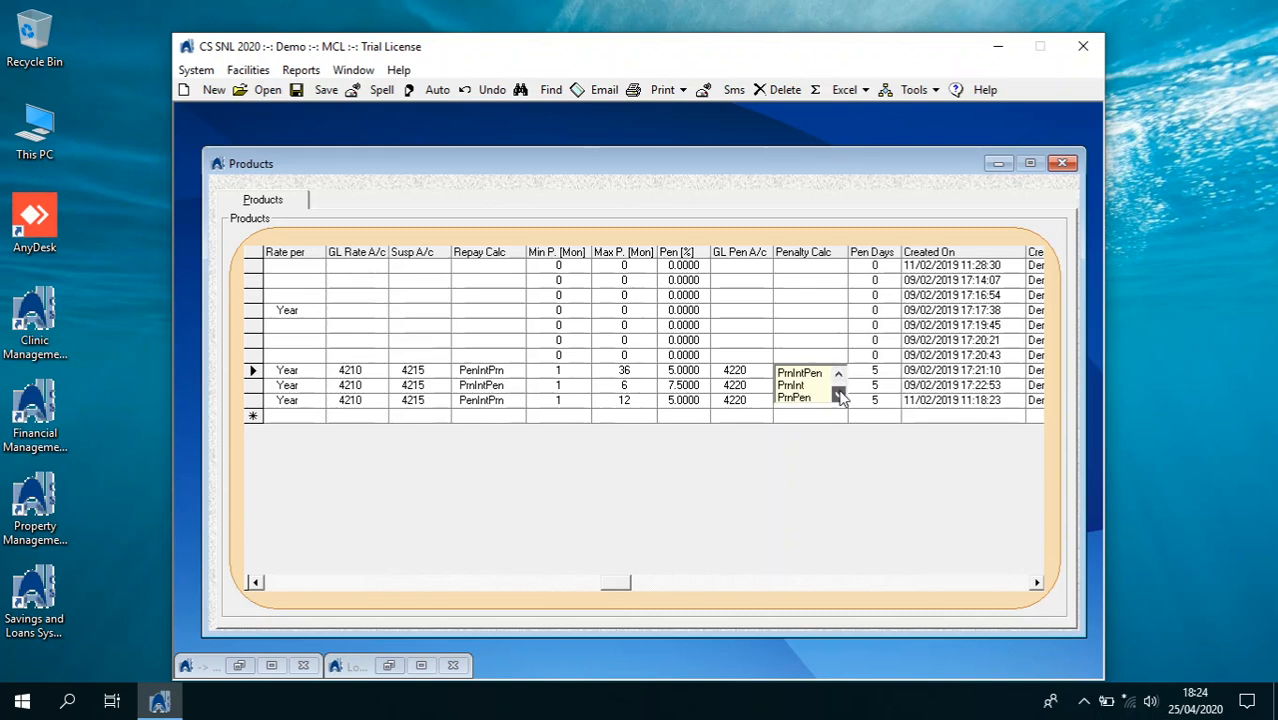
left_click(839, 394)
left_click(839, 394)
left_click(839, 394)
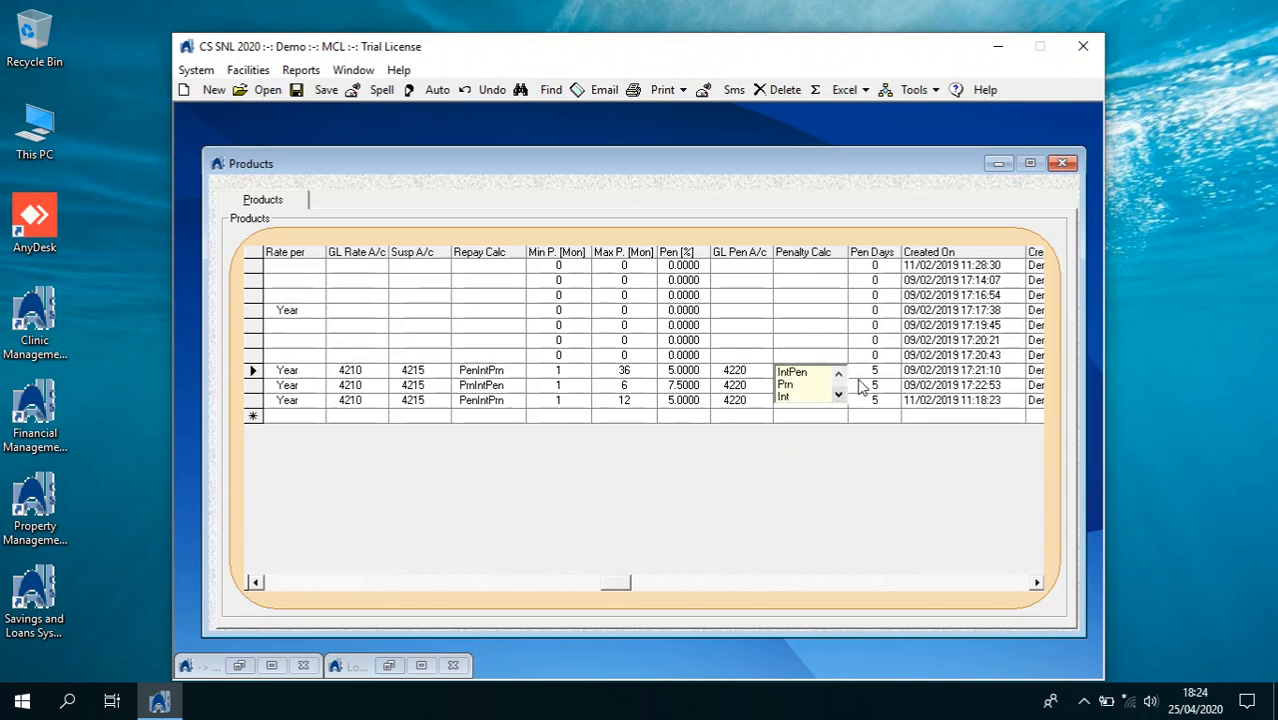
left_click(861, 371)
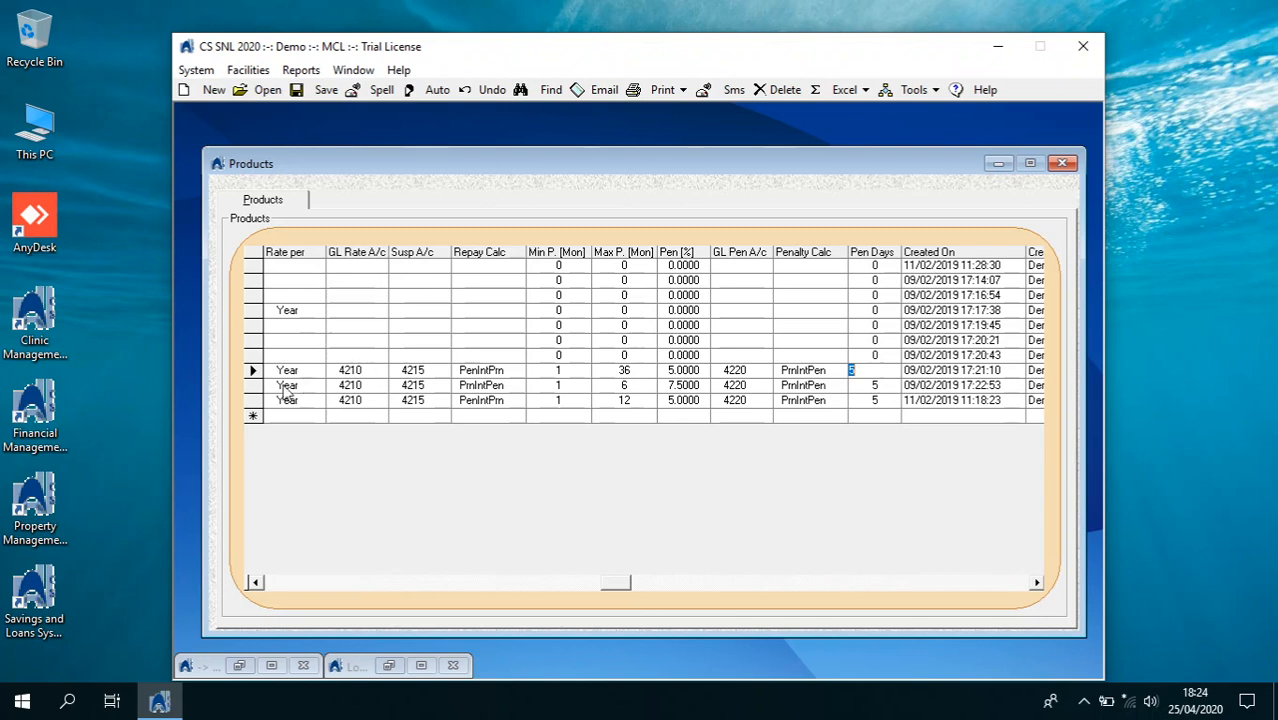
left_click(273, 585)
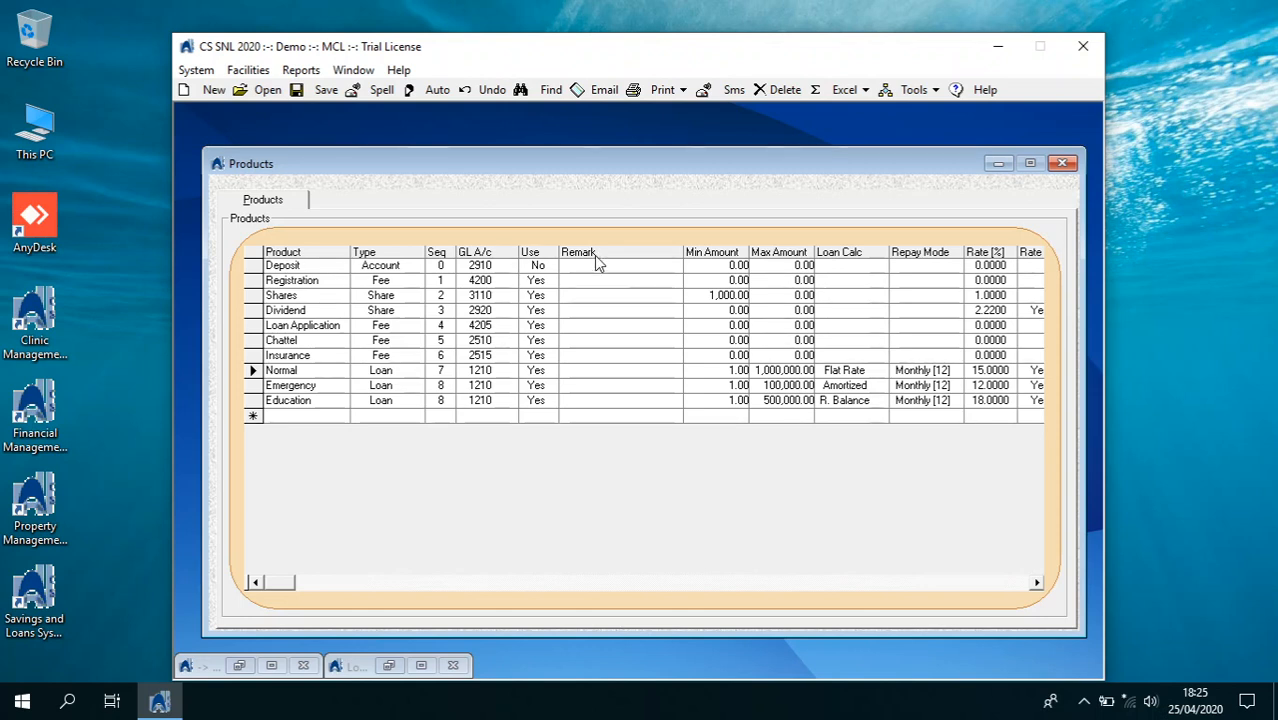
Open Stores' Other Items with the password, then expand and collapse the Pay mode Items grid
left_click(1063, 164)
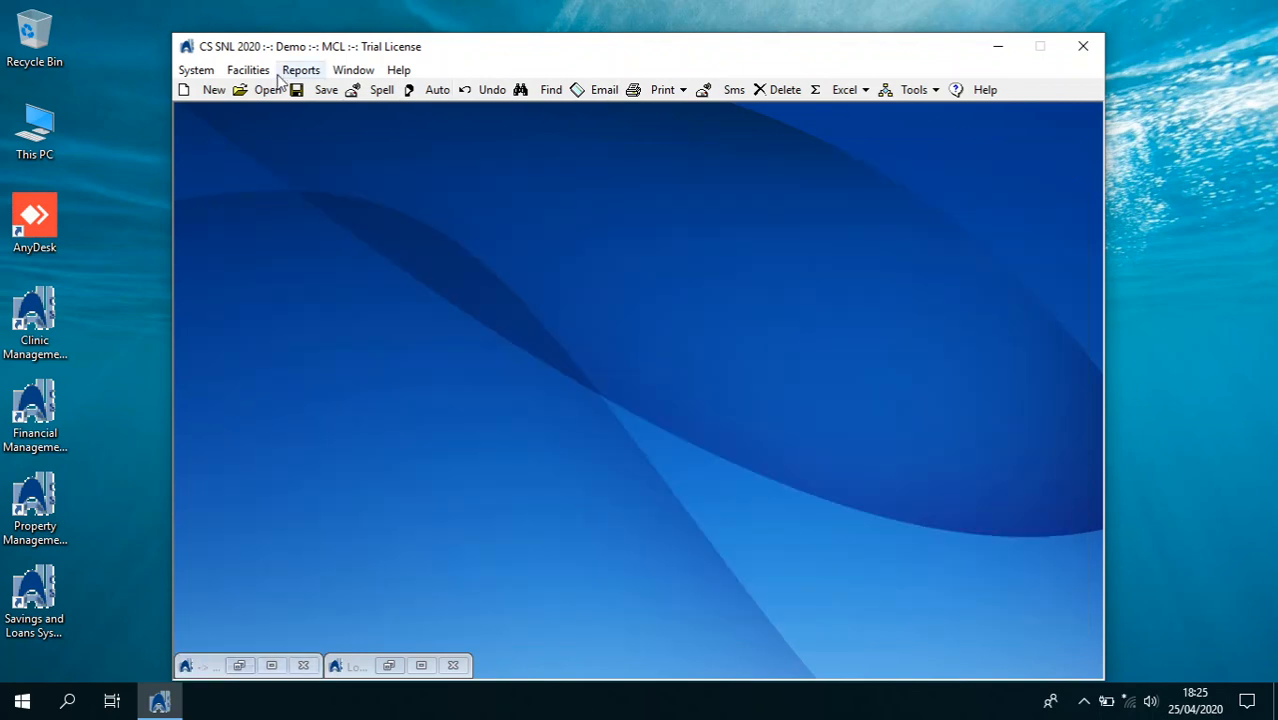
left_click(196, 70)
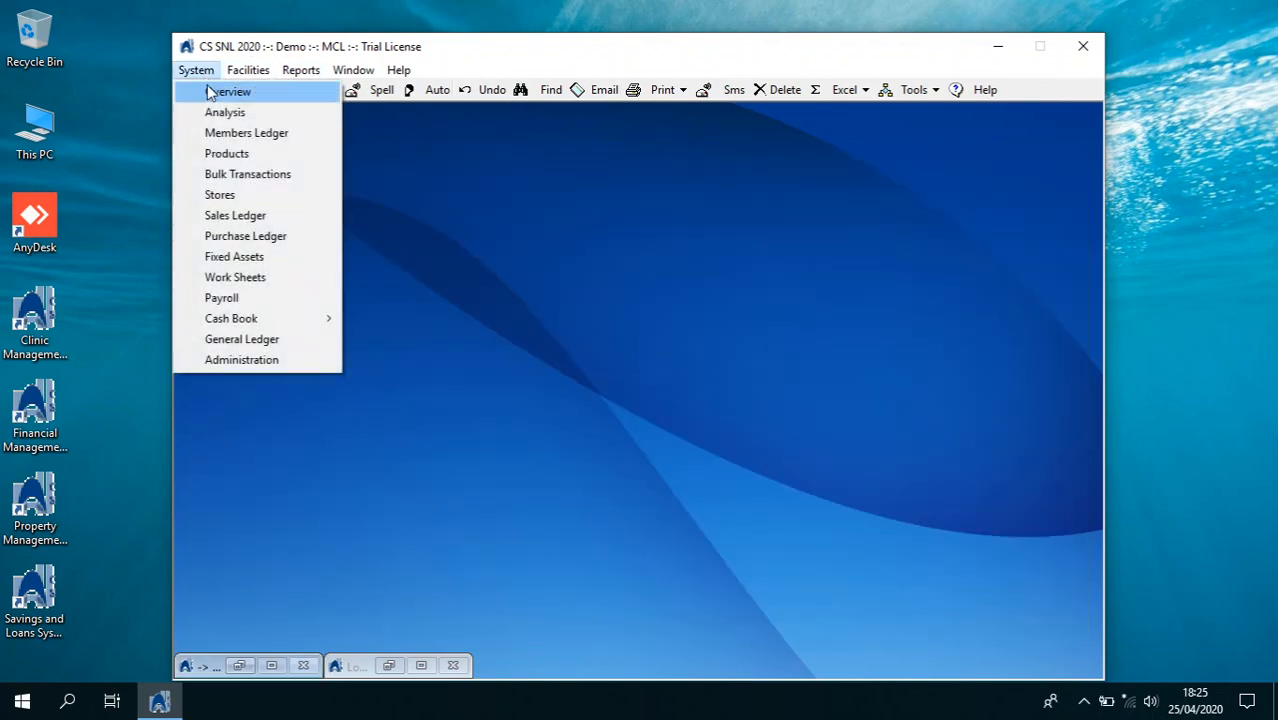
left_click(238, 195)
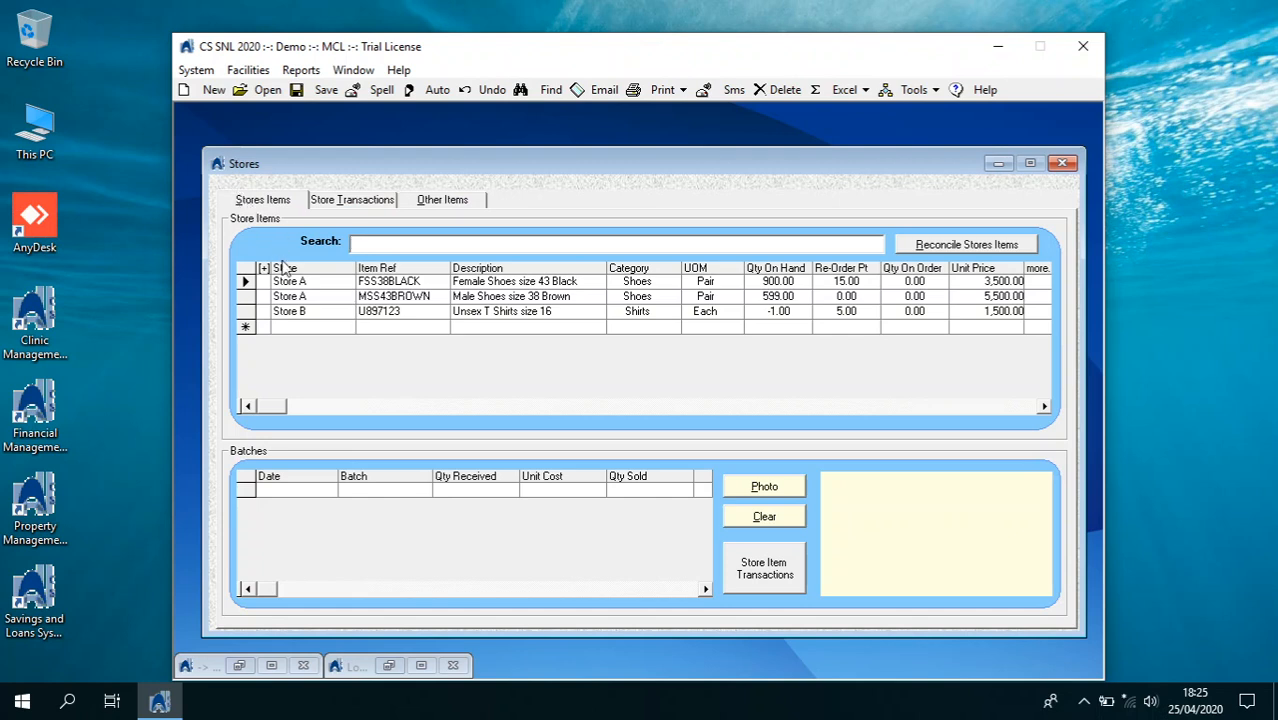
left_click(418, 200)
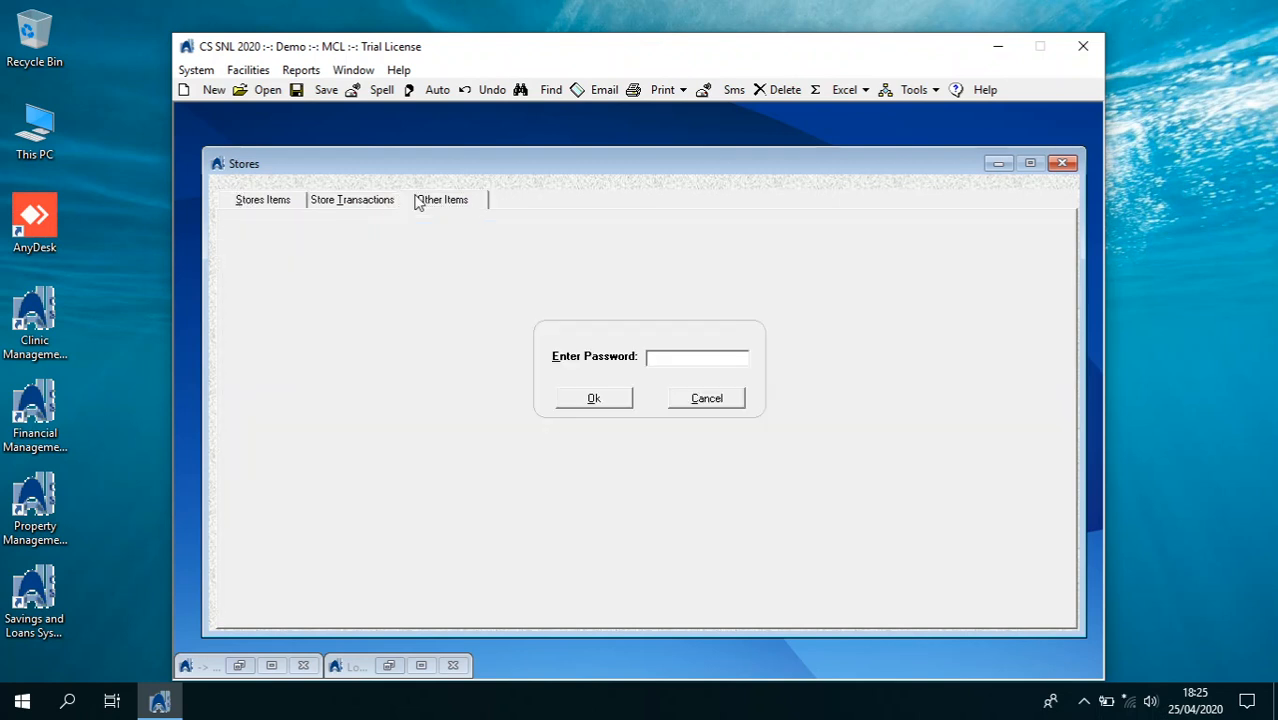
key("Return")
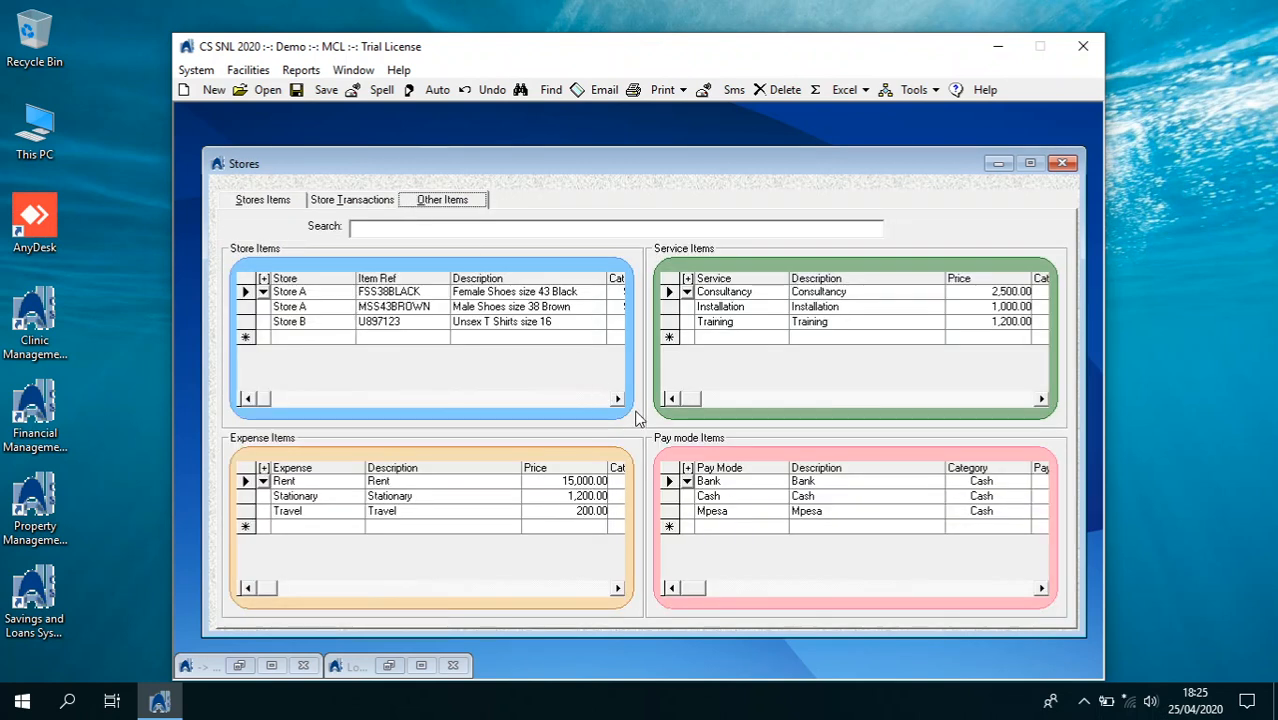
left_click(687, 478)
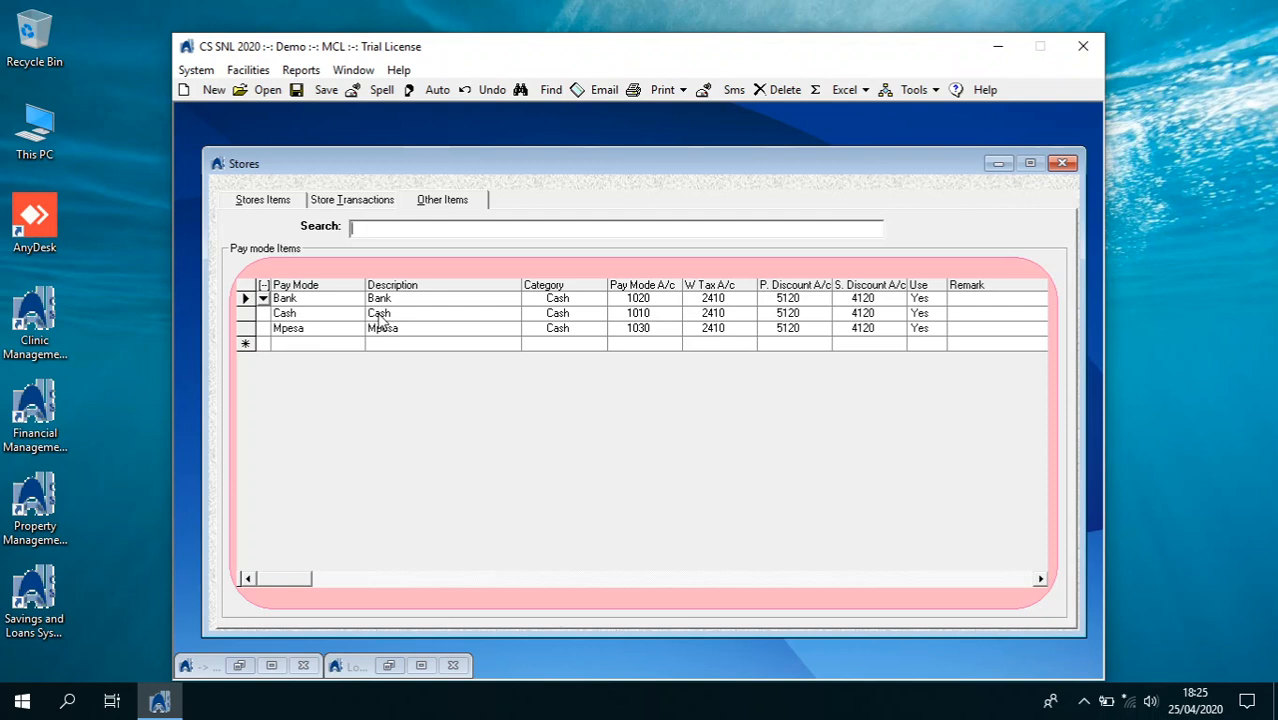
left_click(263, 286)
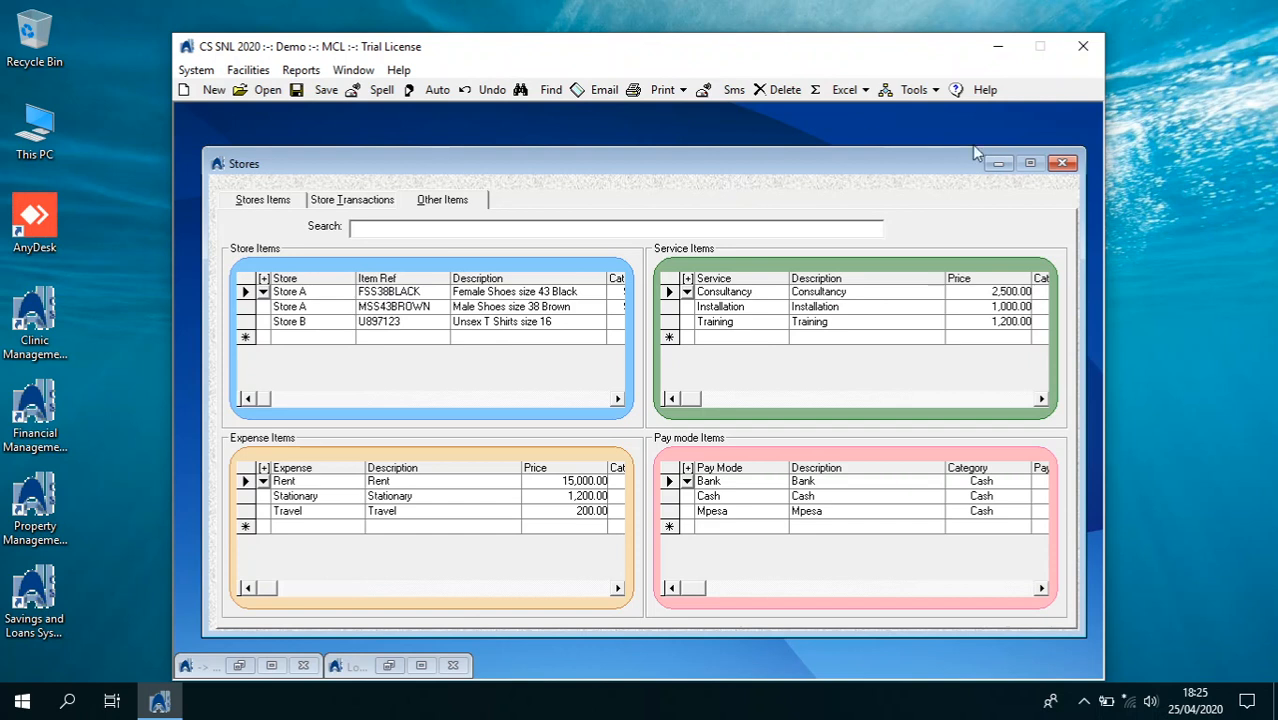
Switch from Stores to the Members Ledger and load an existing member's record (group ODG)
left_click(1062, 163)
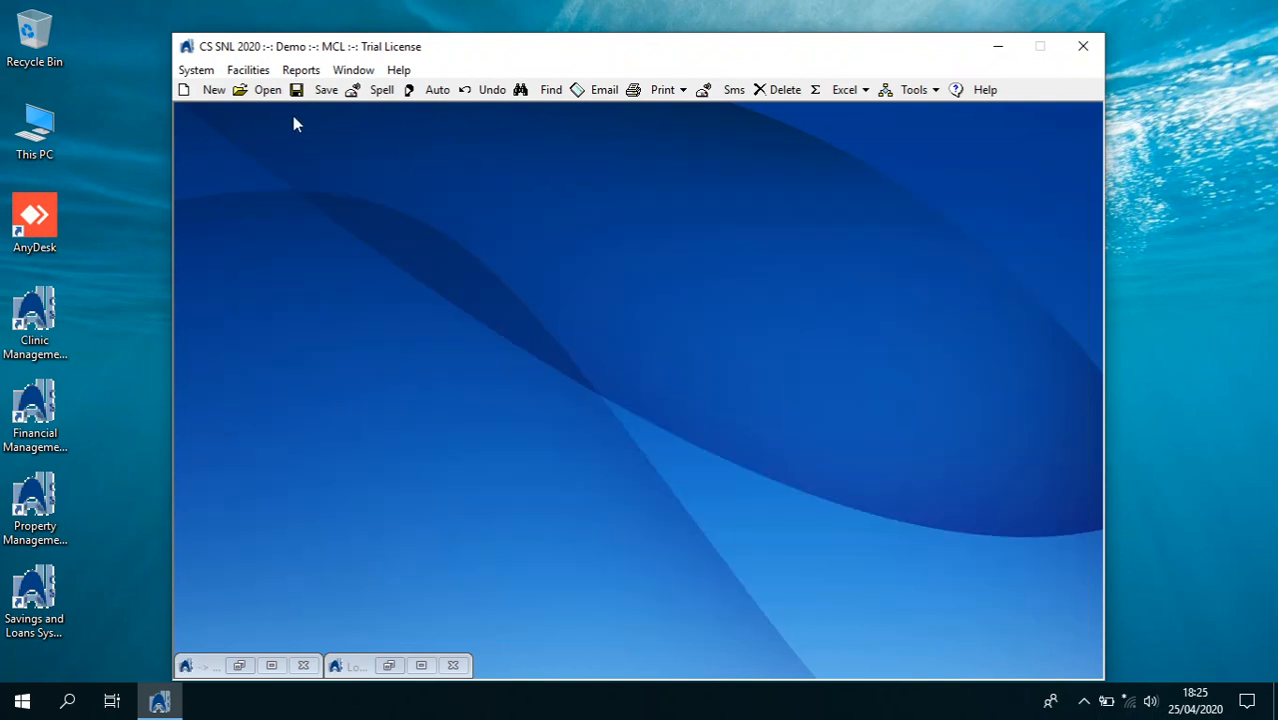
left_click(200, 70)
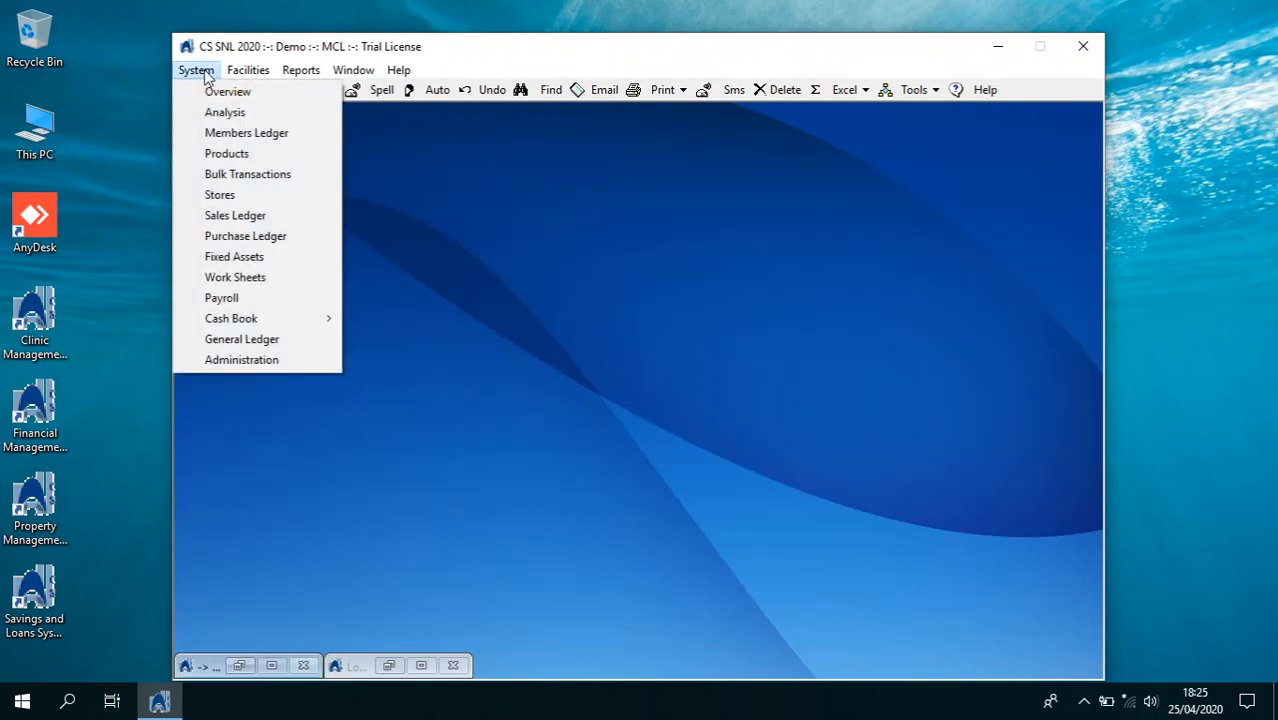
left_click(213, 134)
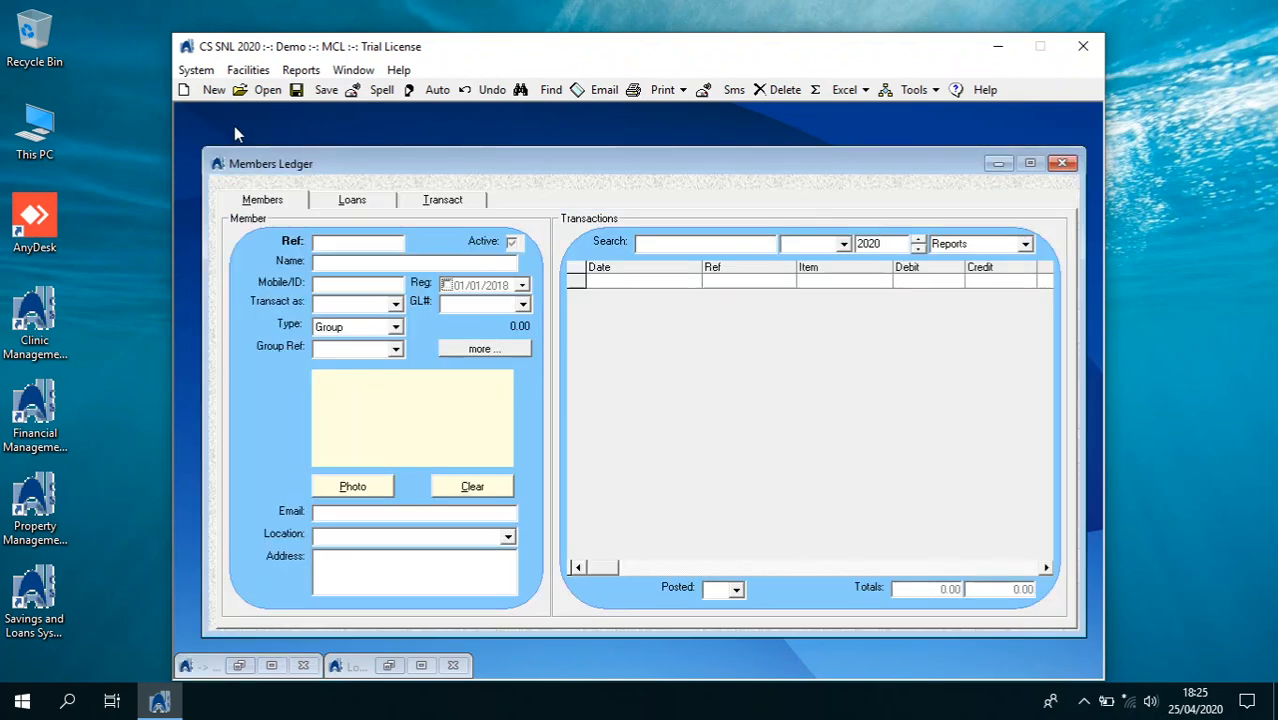
left_click(262, 90)
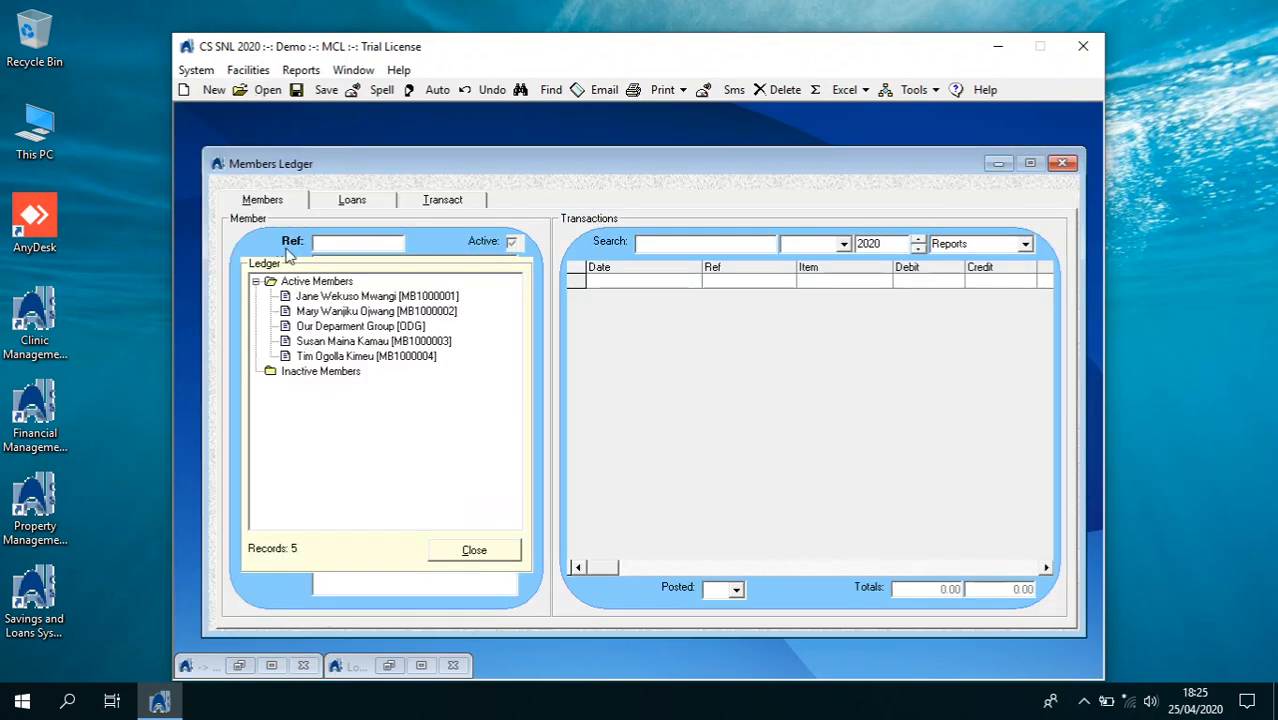
double_click(340, 357)
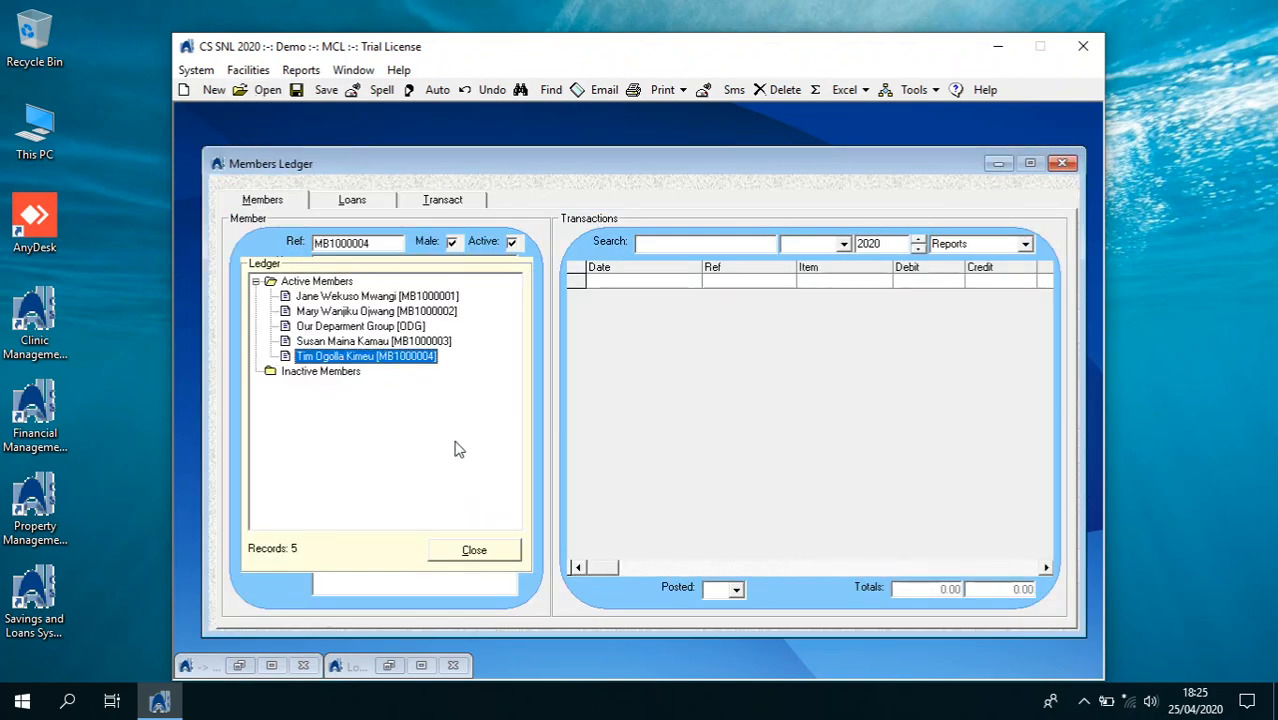
left_click(472, 550)
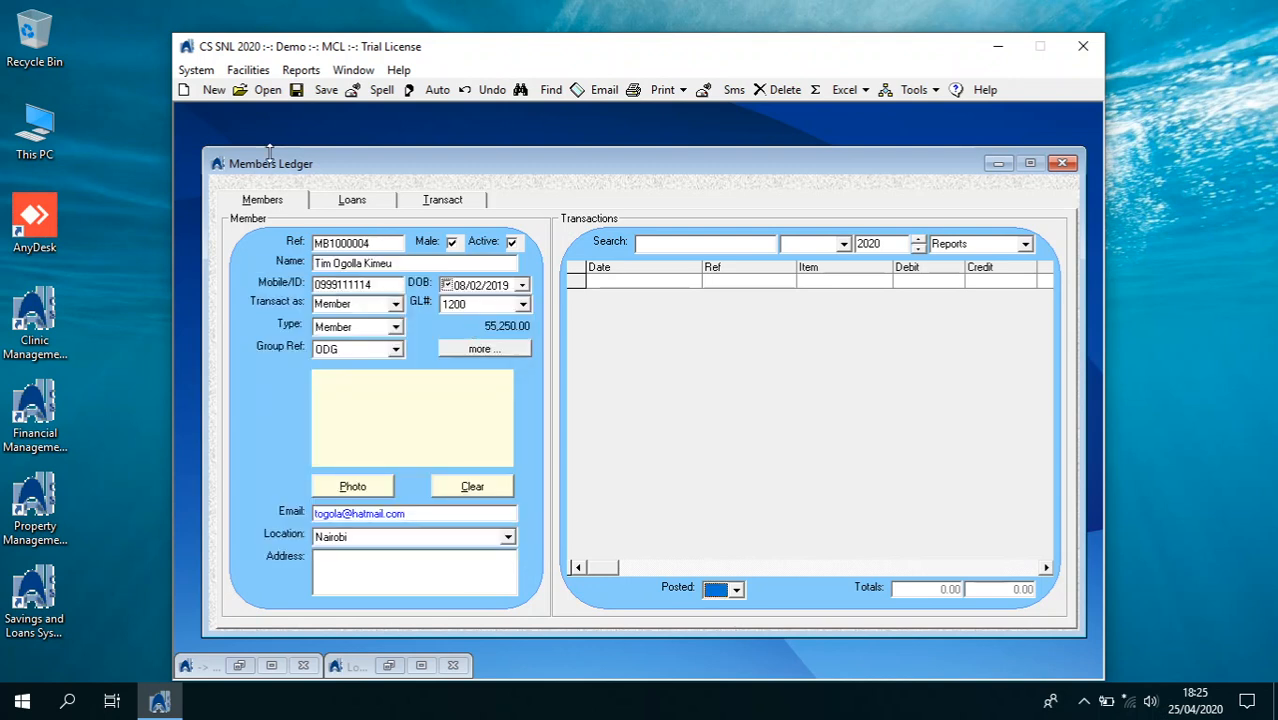
Start a new member record and enter the member's full name and mobile number
left_click(187, 89)
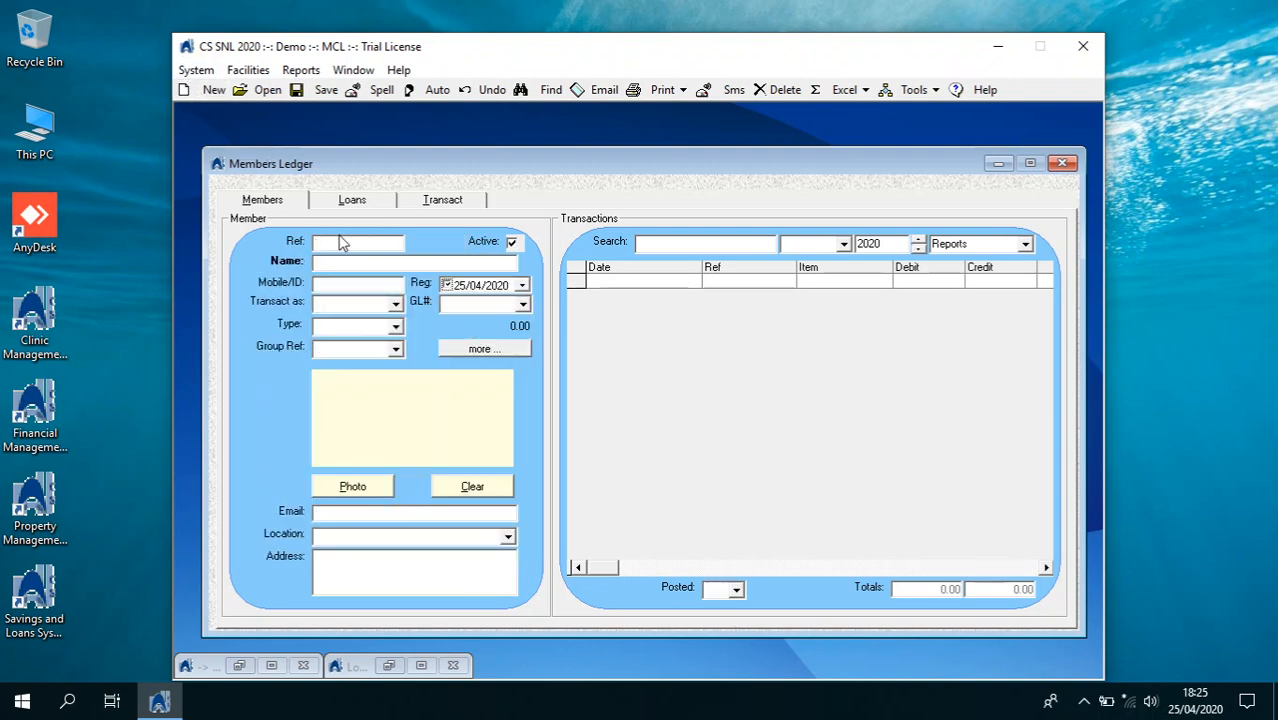
key("Tab")
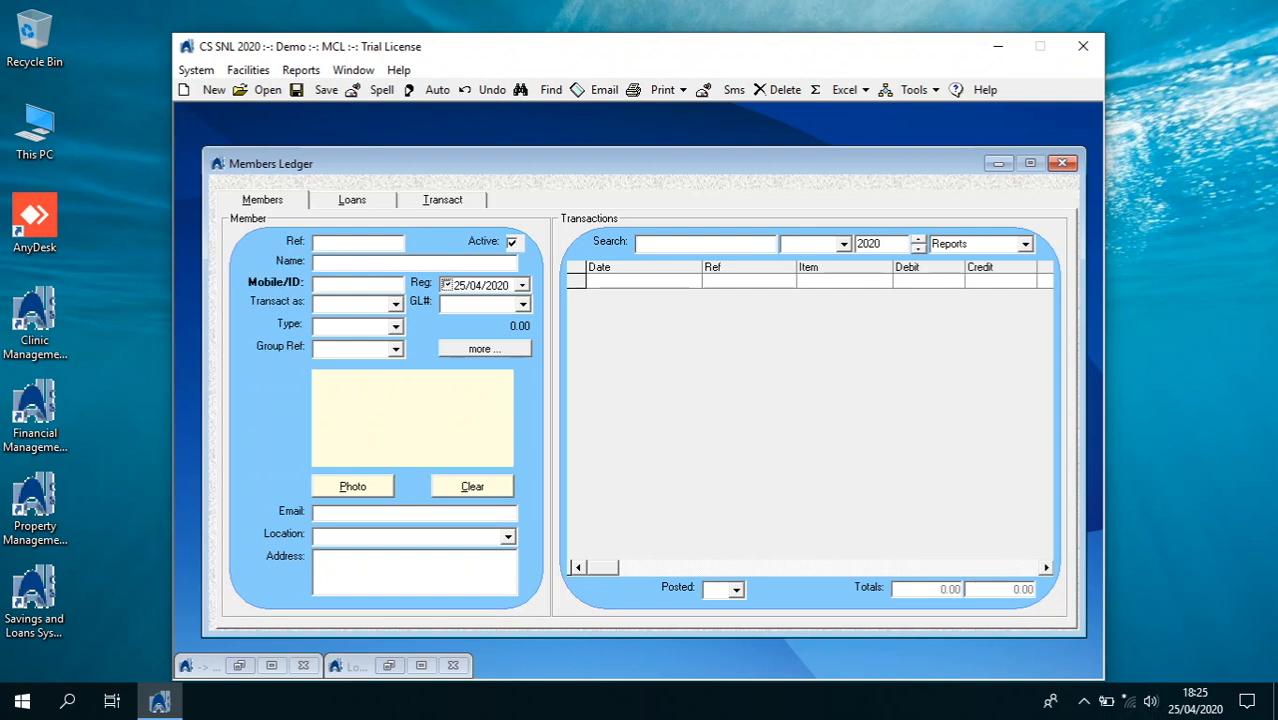
key("shift+Tab")
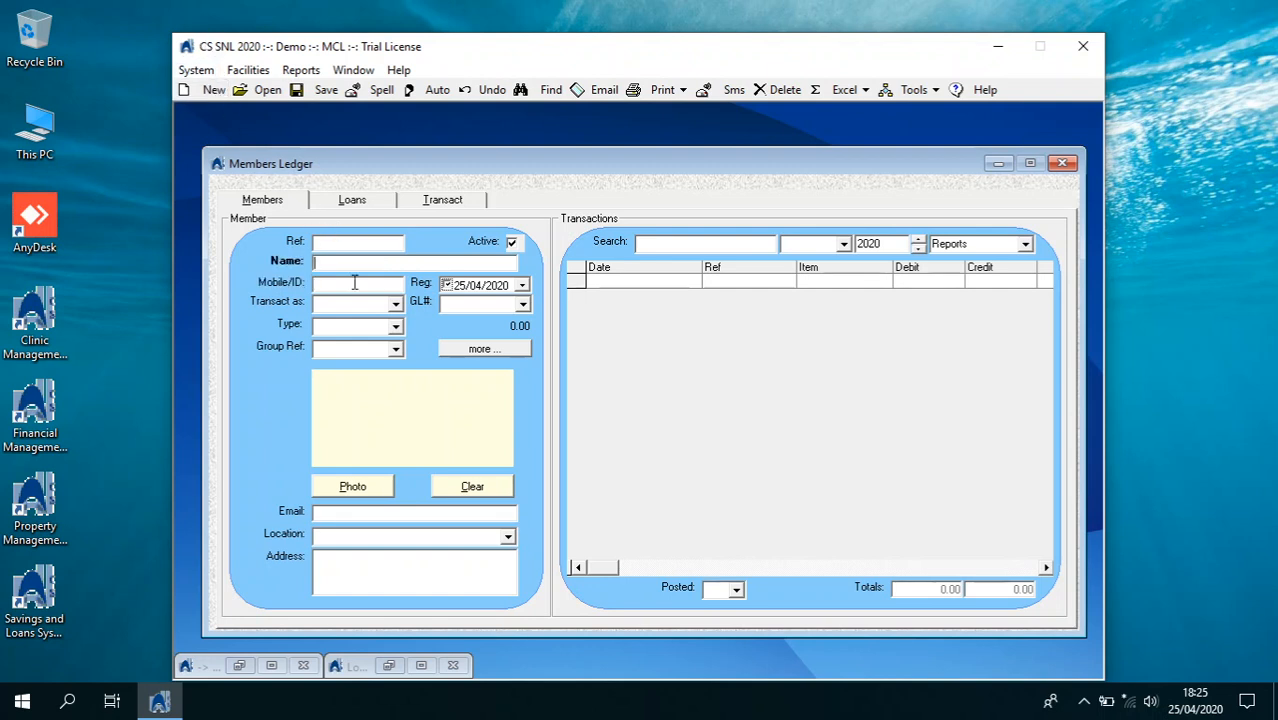
key("Tab")
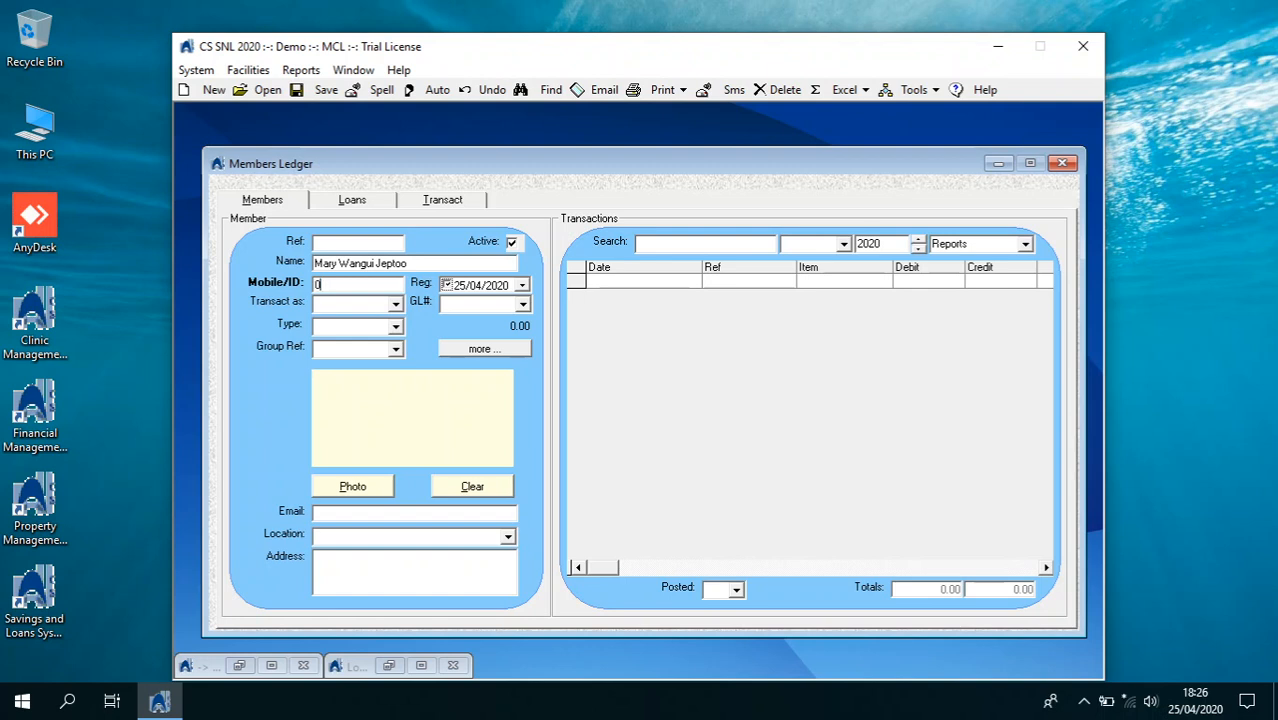
key("Tab")
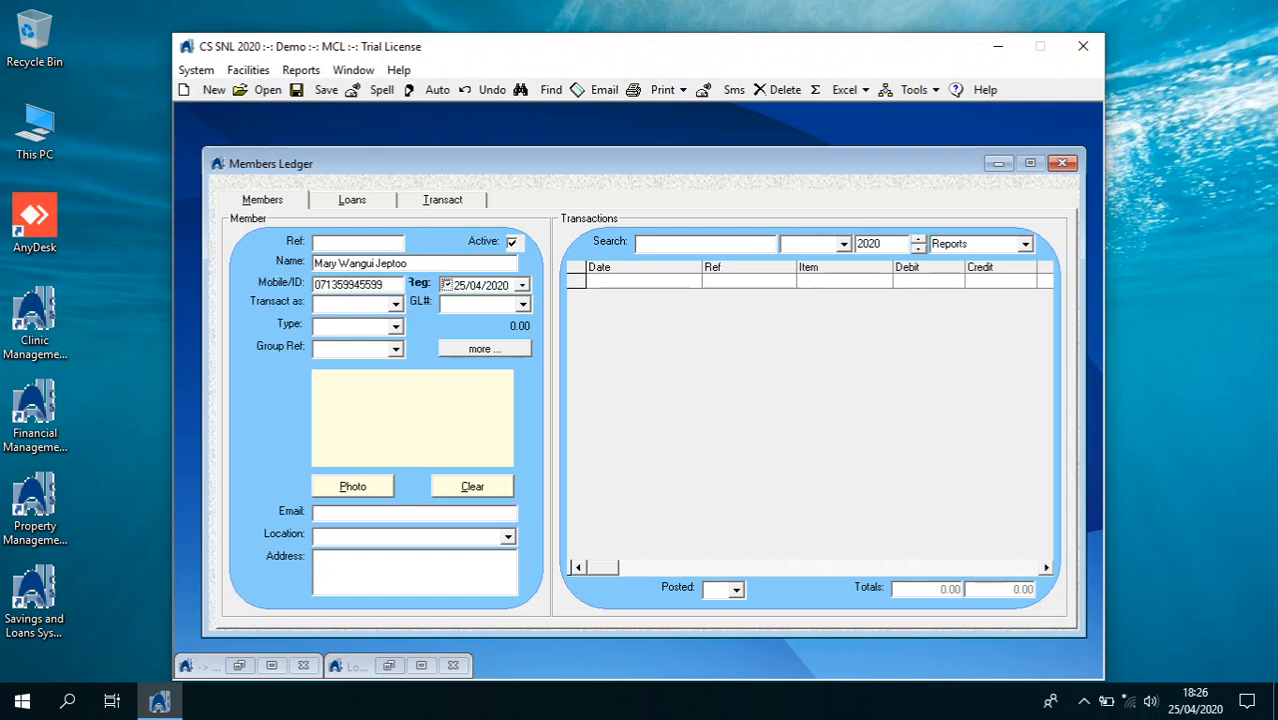
Make the member transact as Member with GL account 1200 Accounts Receivable
left_click(396, 304)
left_click(390, 322)
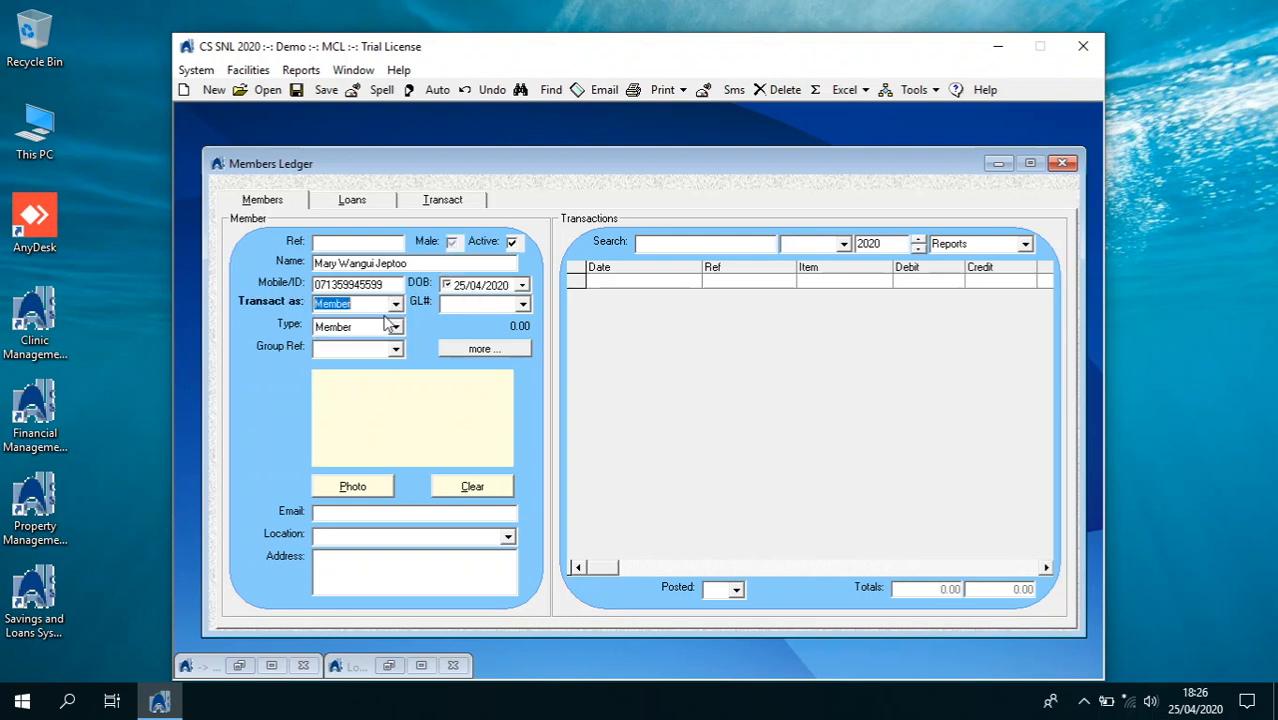
left_click(522, 304)
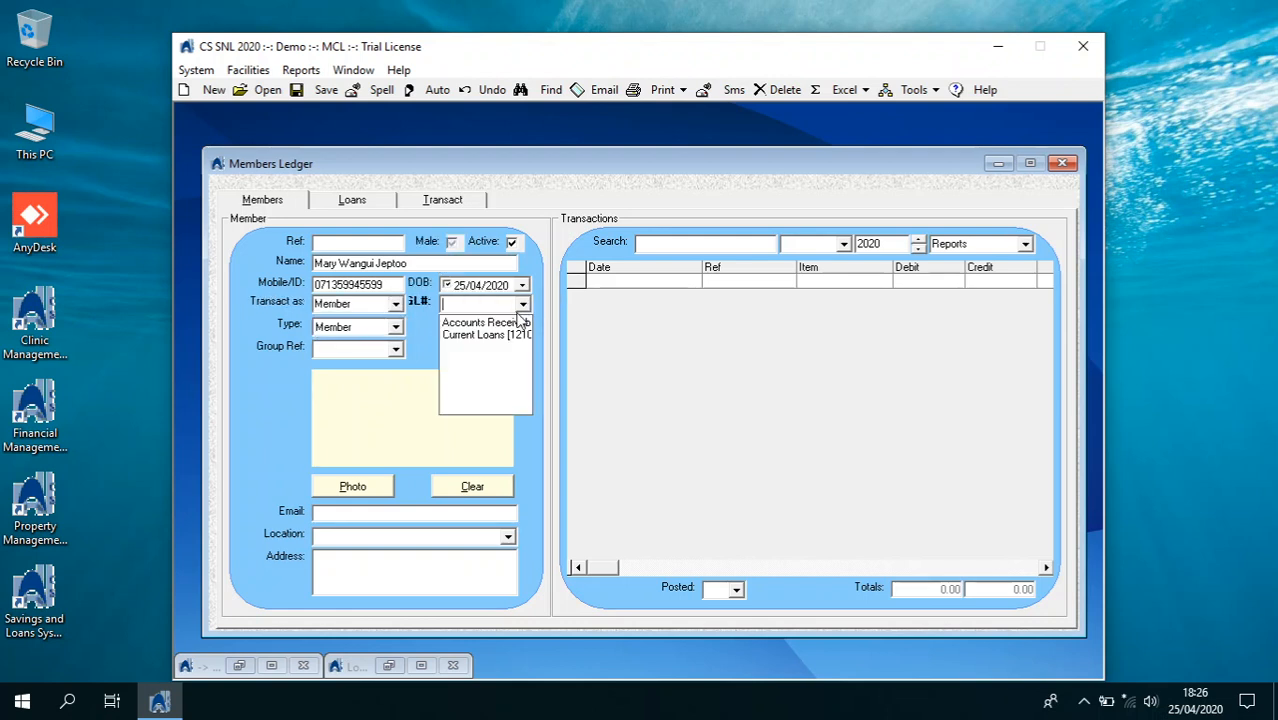
left_click(511, 325)
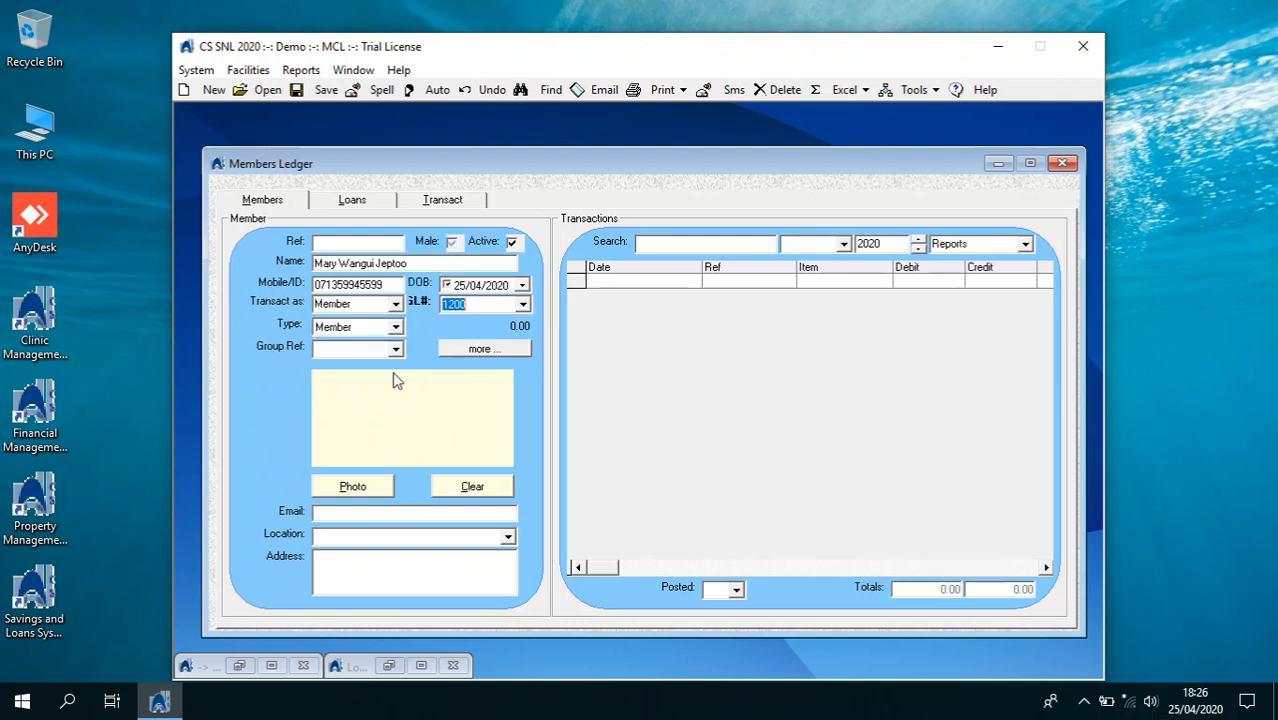
Add the member's e-mail address and Nairobi location, save the record, and open Transact
left_click(346, 514)
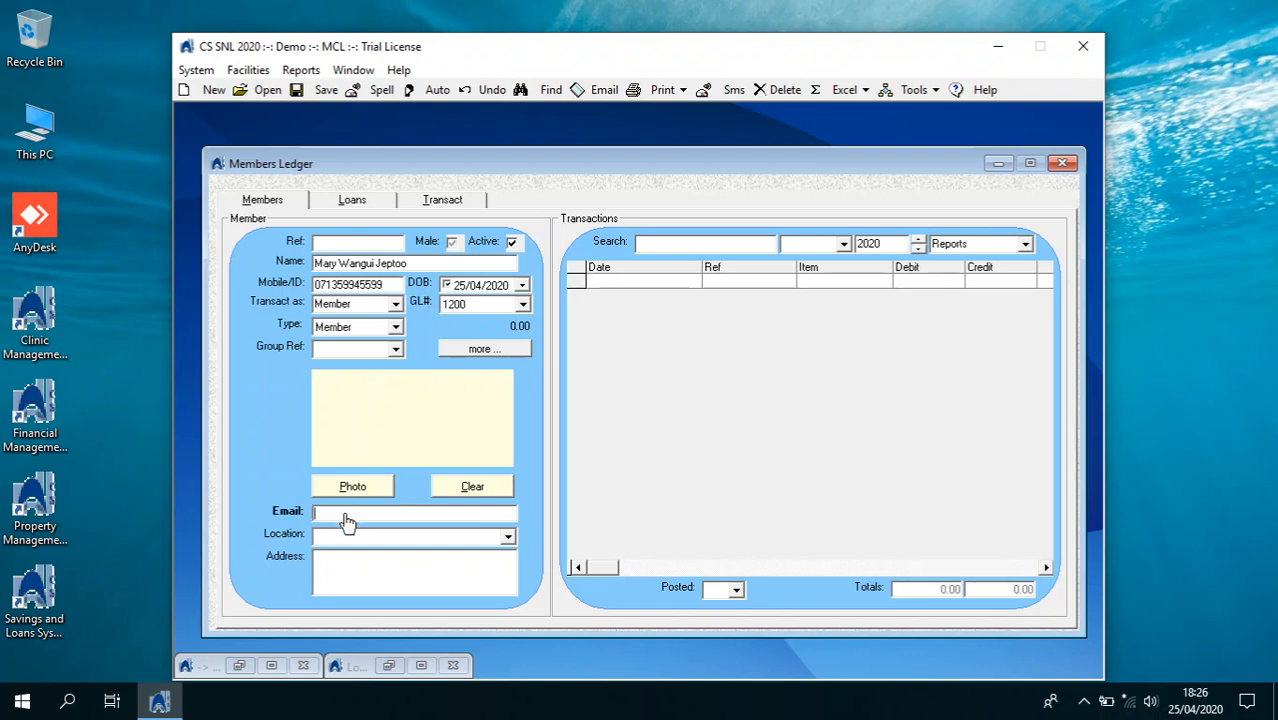
key("Tab")
type("nairobi")
key("Tab")
left_click(310, 89)
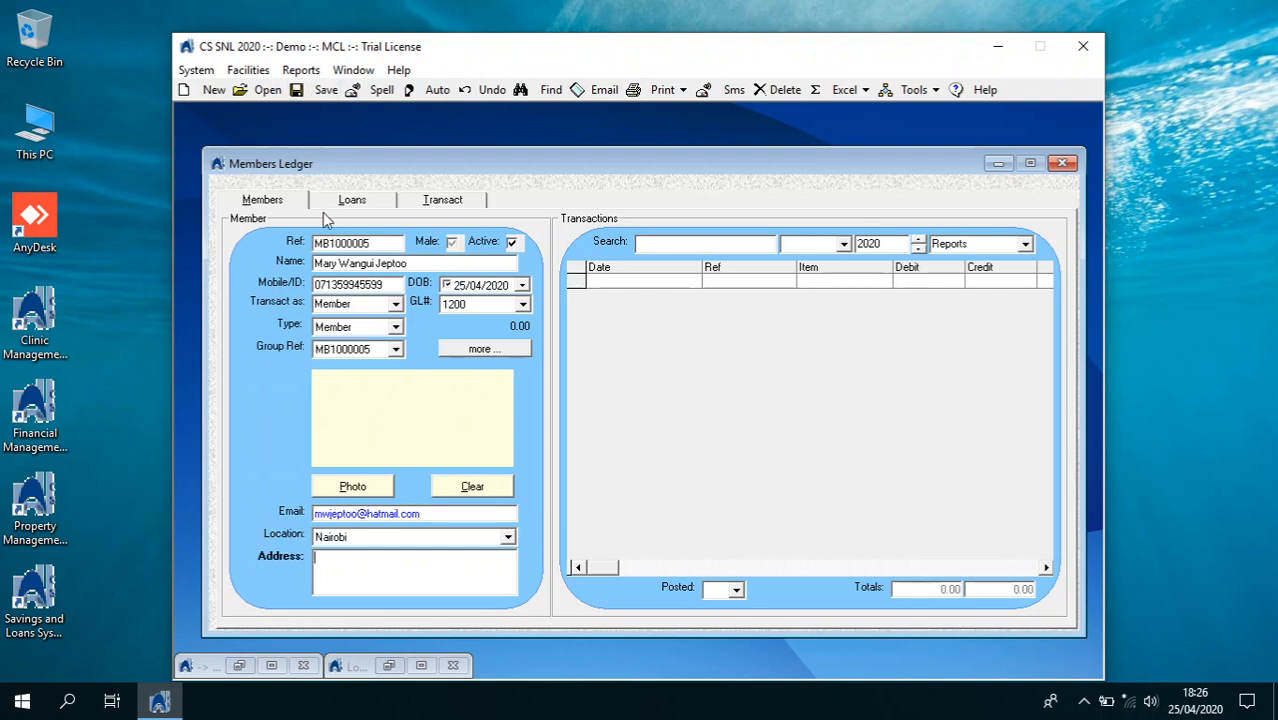
left_click(340, 242)
left_click(441, 203)
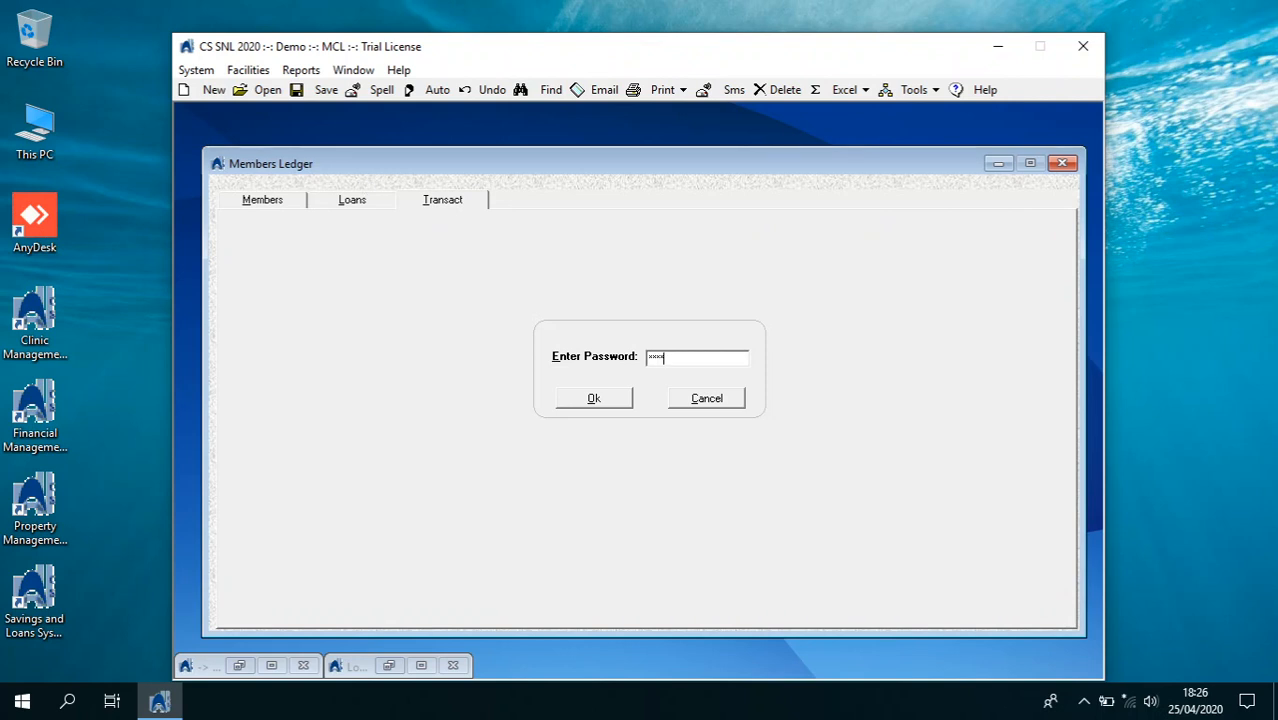
Unlock transactions and start a Cash Deposit dated 01/01/2020
key("Return")
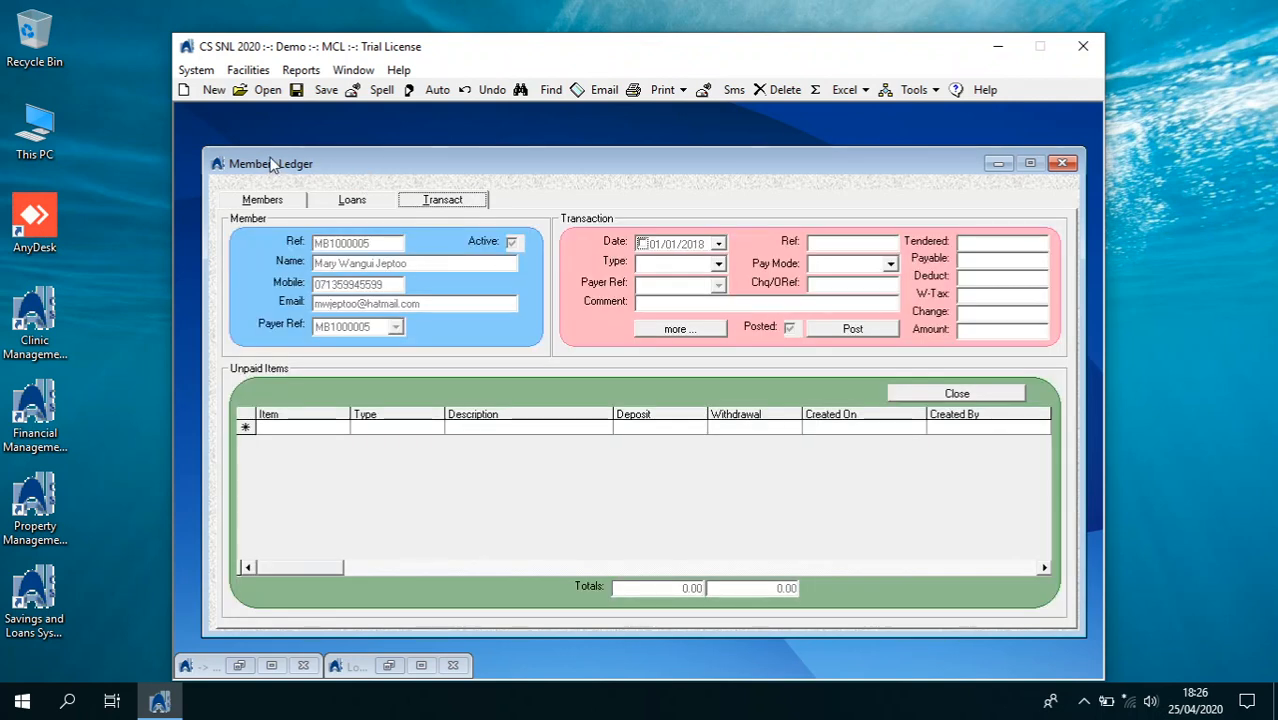
left_click(718, 244)
left_click(664, 268)
left_click(664, 267)
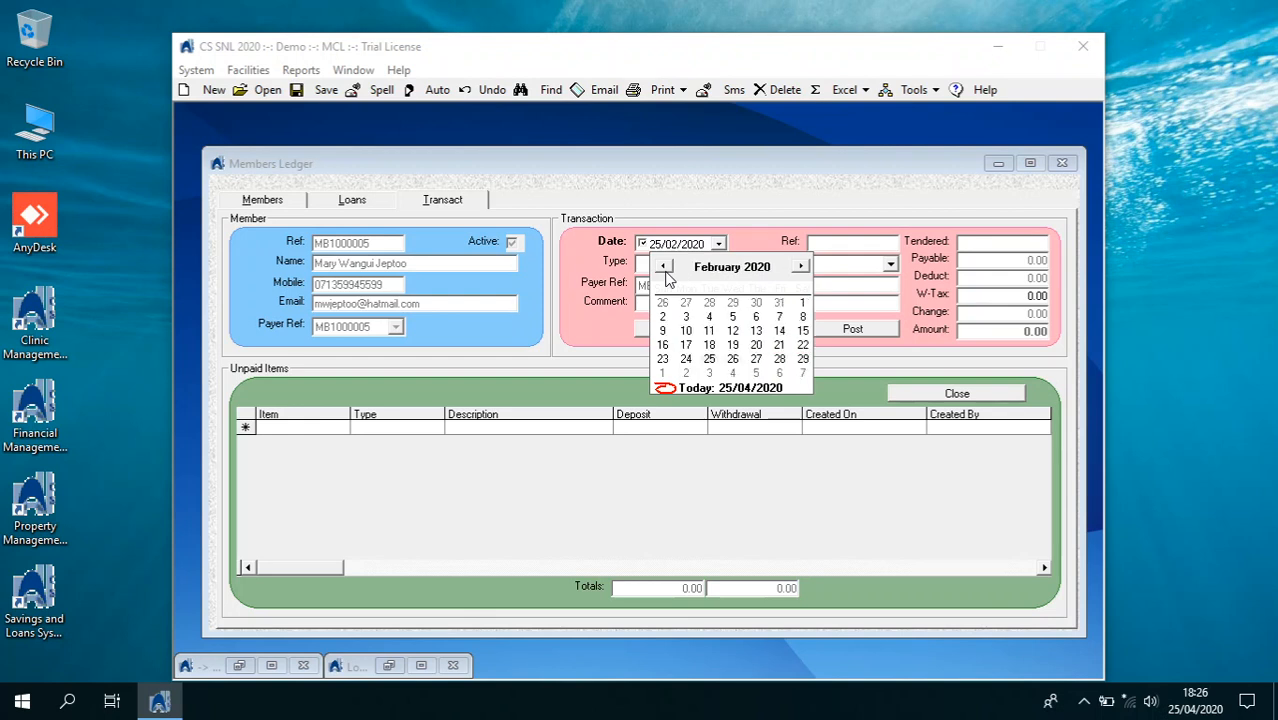
left_click(664, 267)
left_click(737, 301)
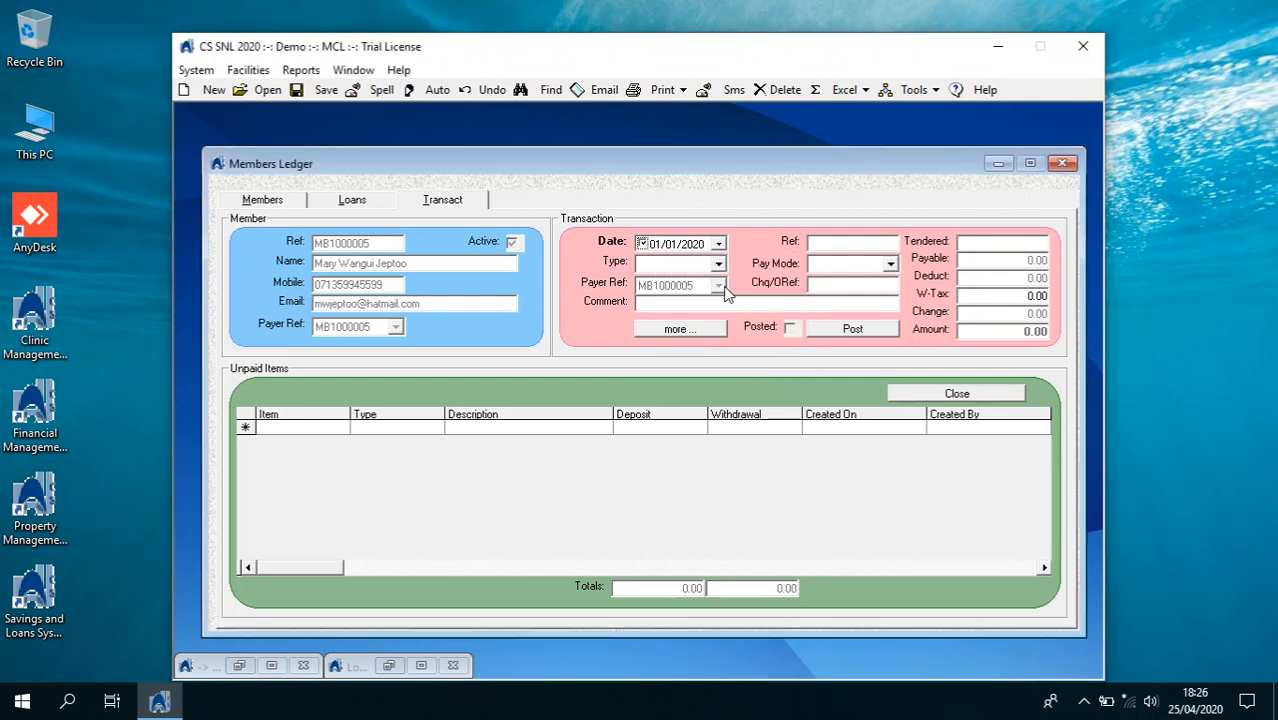
left_click(718, 264)
left_click(703, 281)
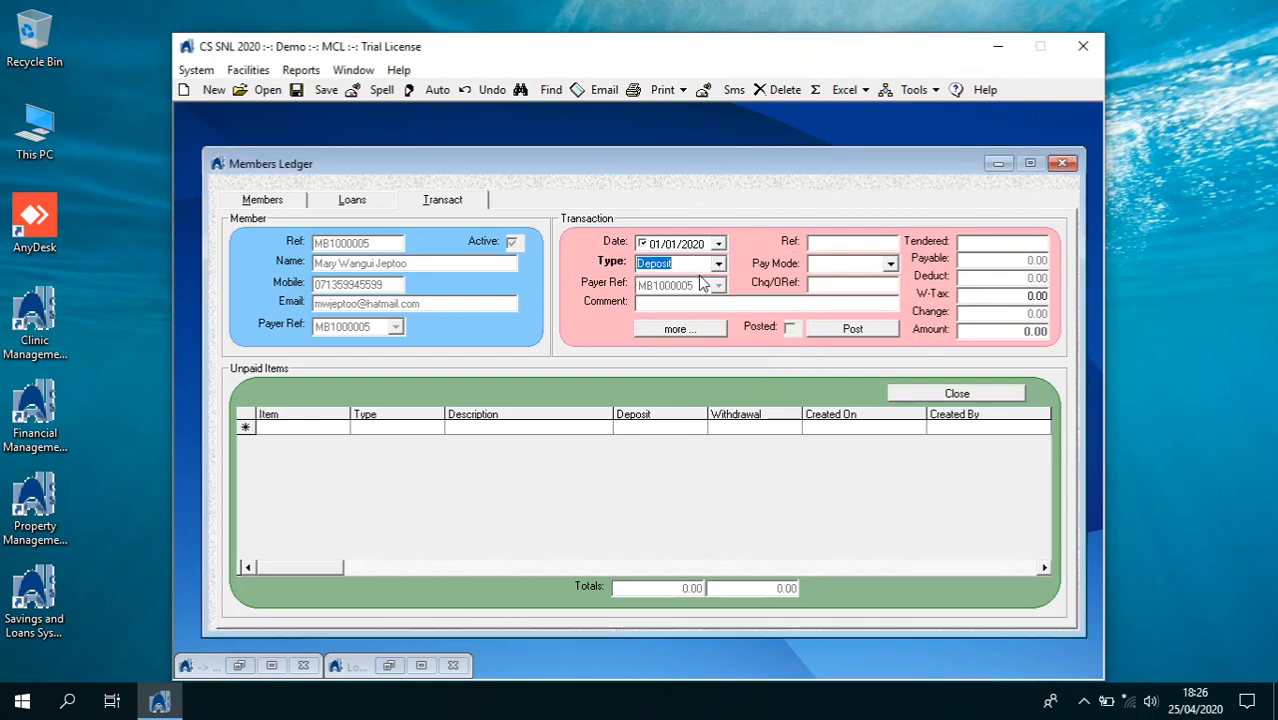
left_click(890, 264)
left_click(866, 280)
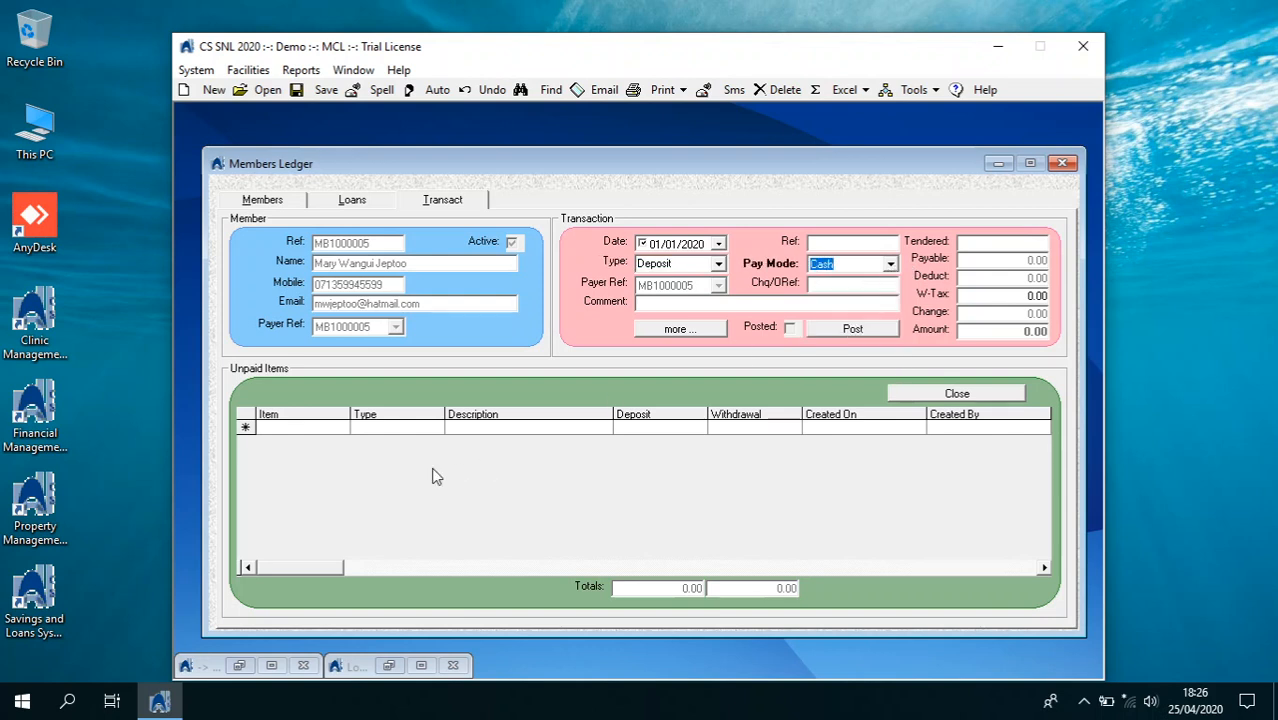
Add a Registration fee line of 1,500.00
left_click(338, 431)
left_click(341, 429)
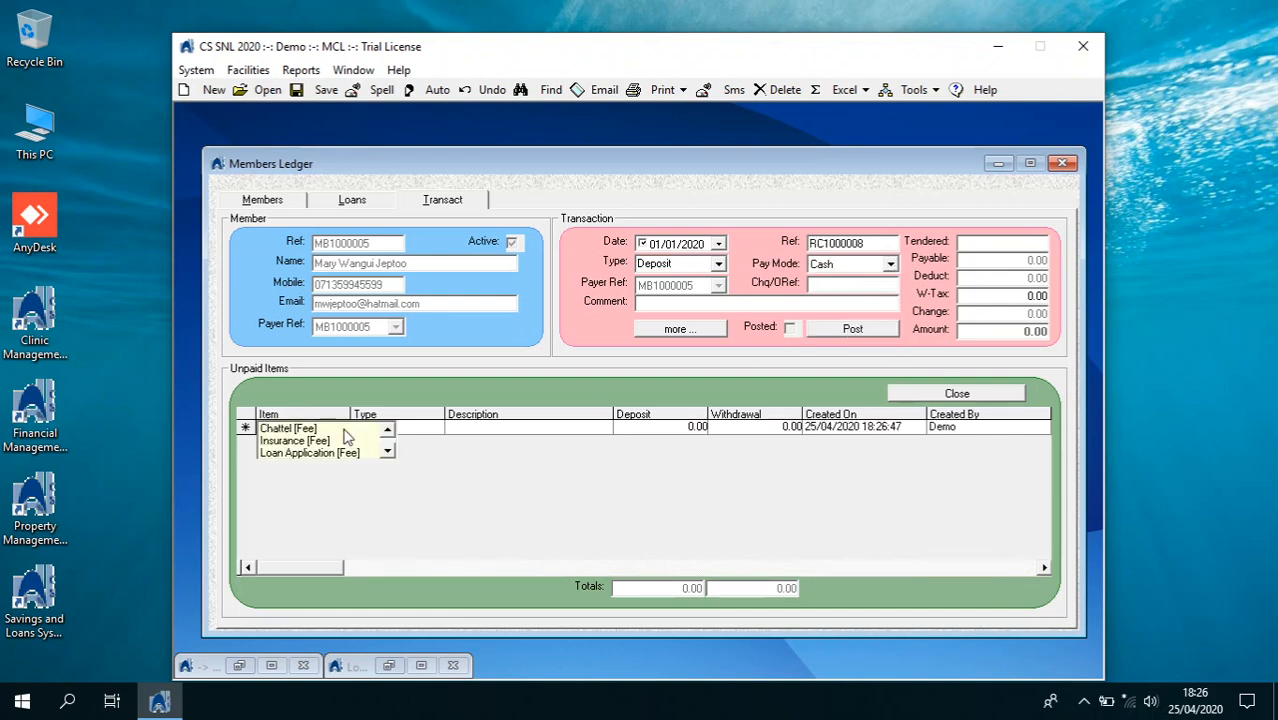
left_click(388, 458)
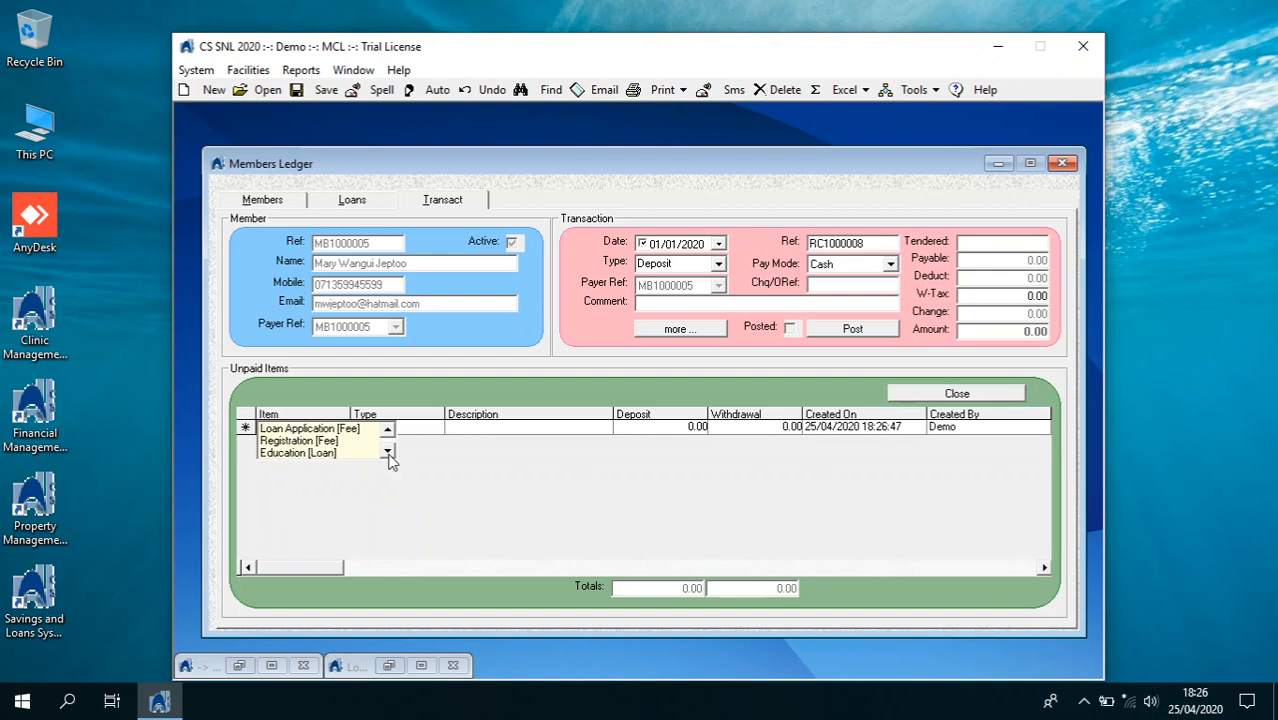
double_click(350, 441)
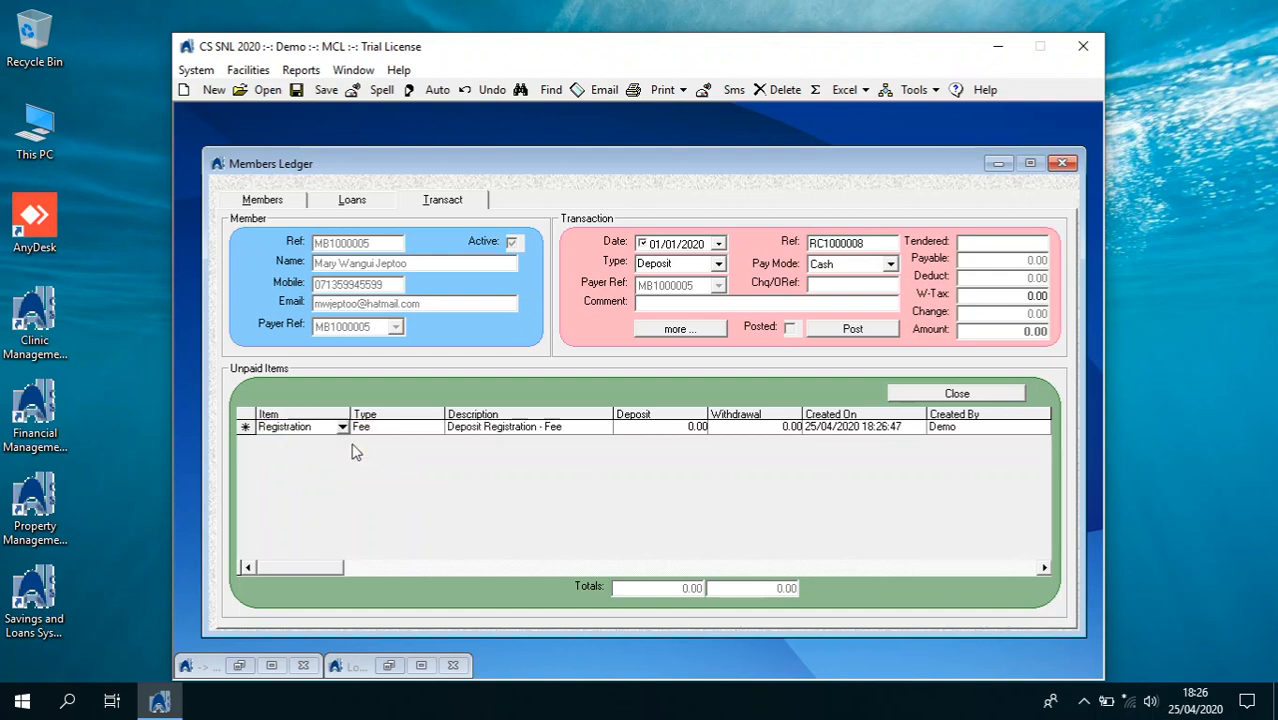
left_click(650, 428)
type("1500")
key("Return")
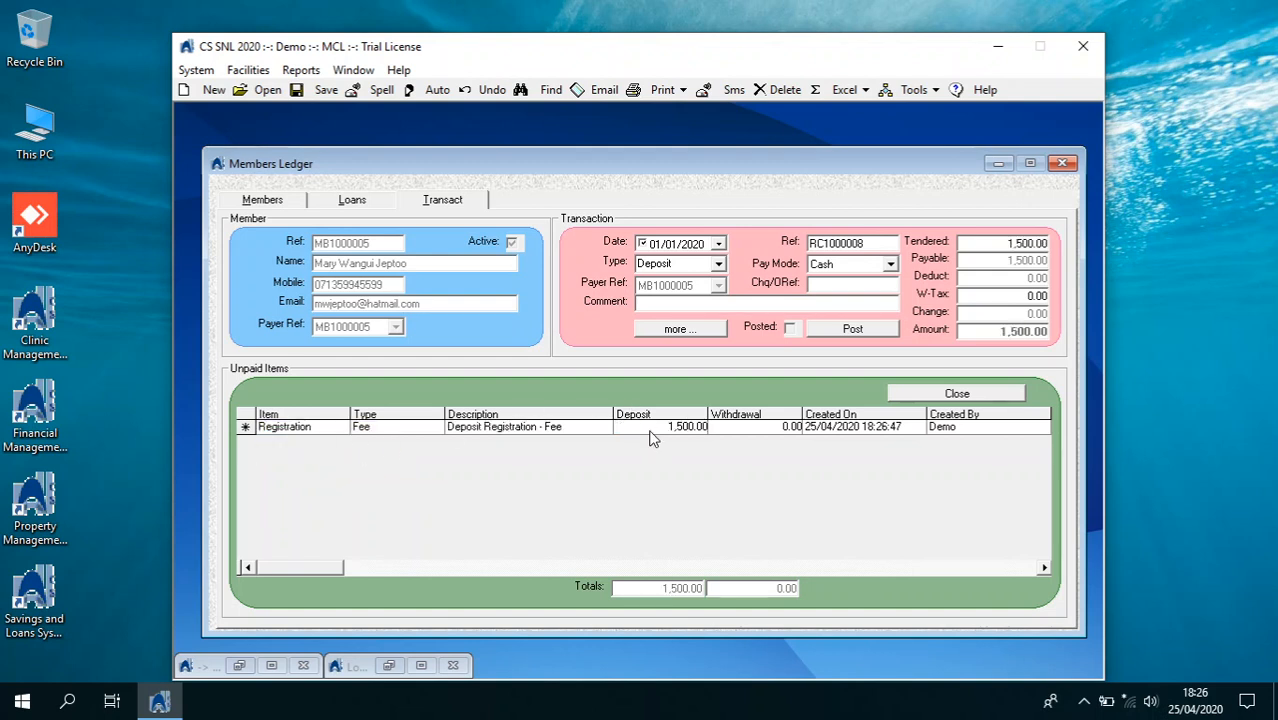
Add a second line for Shares of 5,000.00
left_click(210, 90)
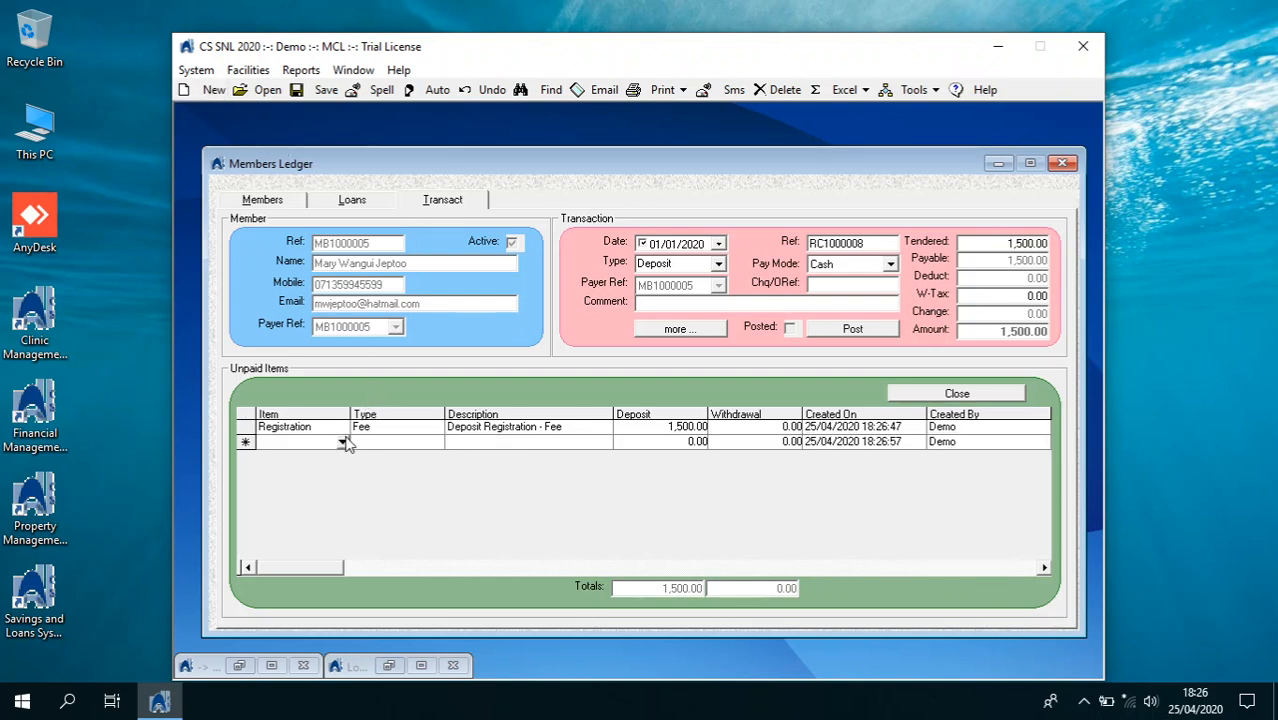
left_click(342, 442)
left_click(389, 467)
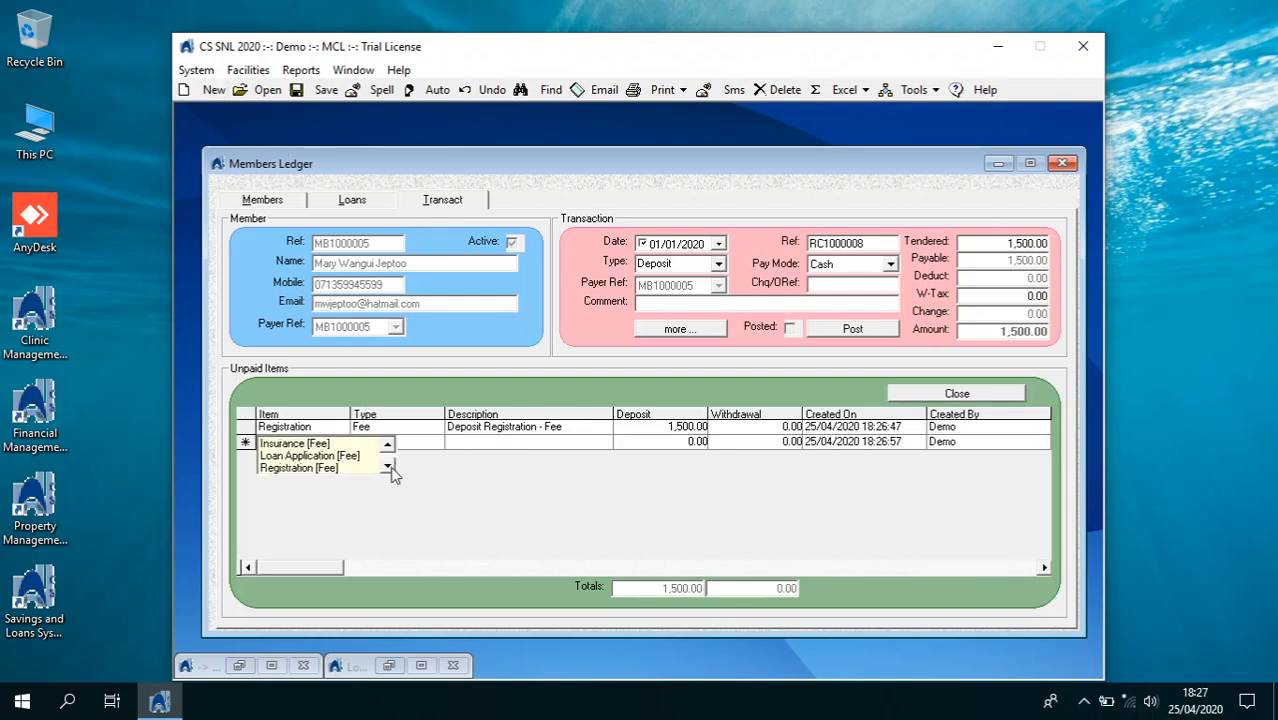
left_click(389, 467)
left_click(389, 467)
left_click(389, 467)
left_click(389, 467)
left_click(389, 467)
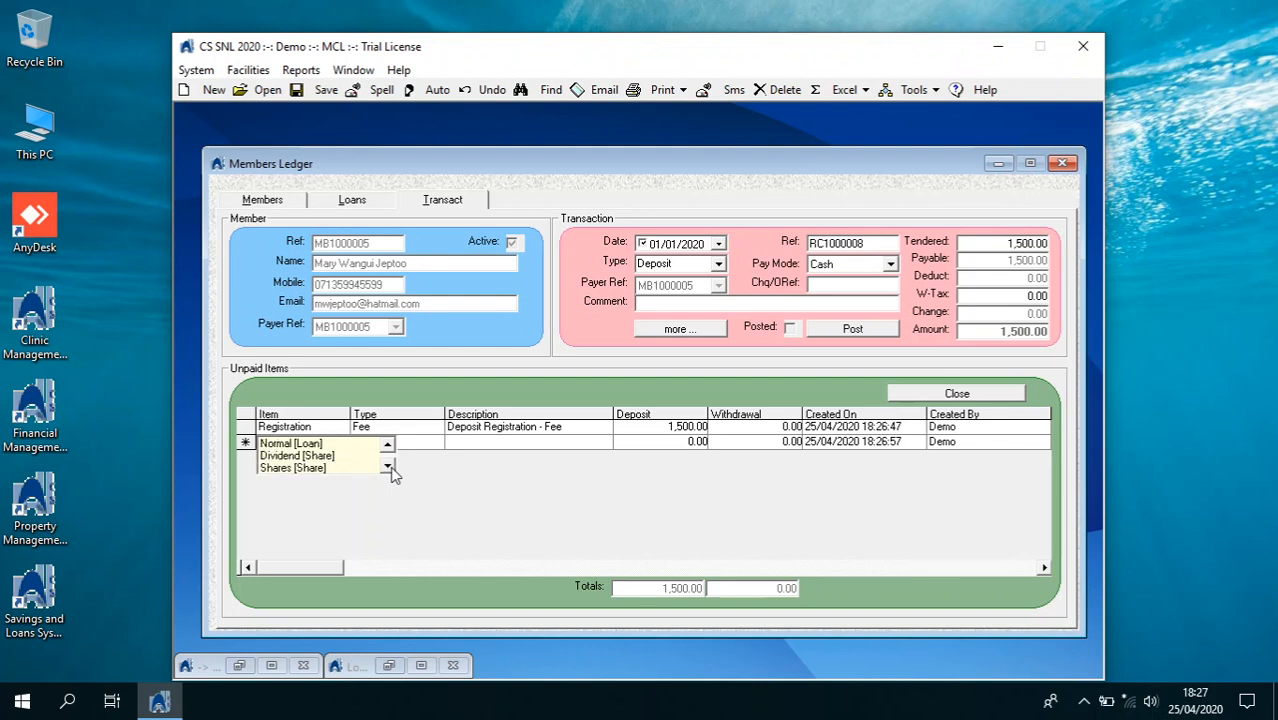
left_click(352, 468)
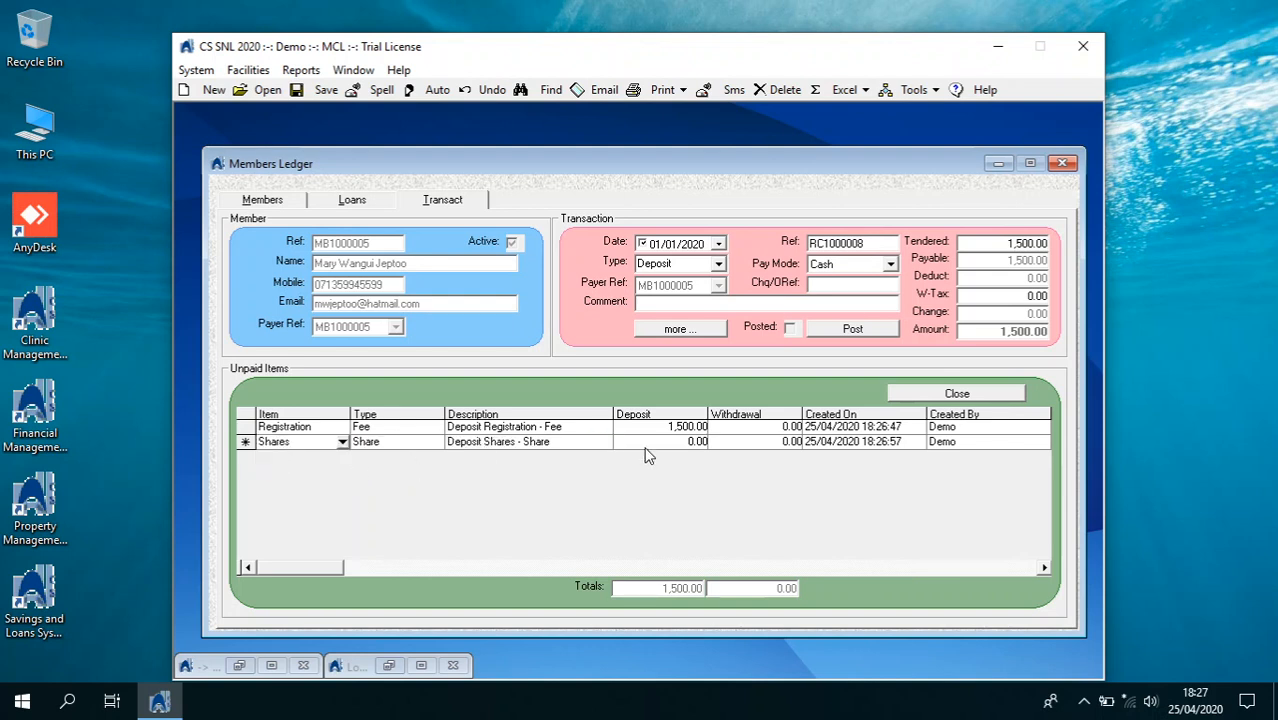
left_click(679, 443)
type("50")
key("Return")
Post the 6,500.00 deposit and confirm it
left_click(689, 428)
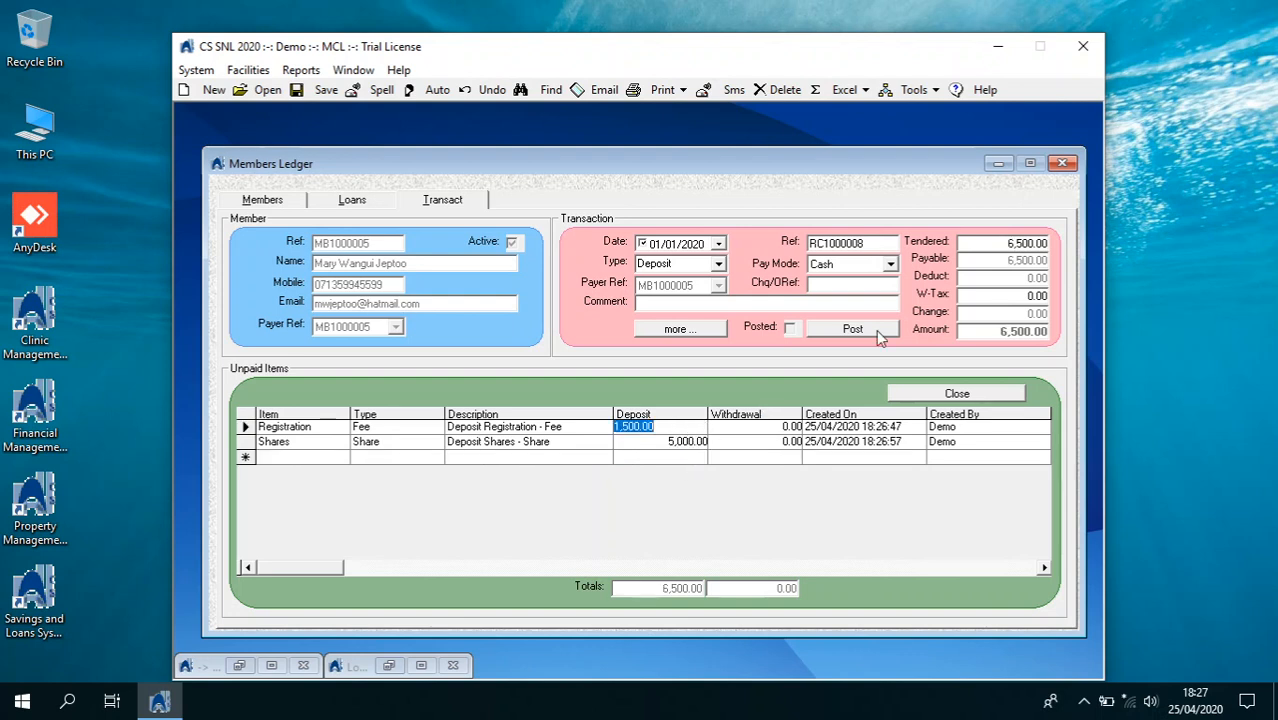
left_click(876, 329)
left_click(692, 417)
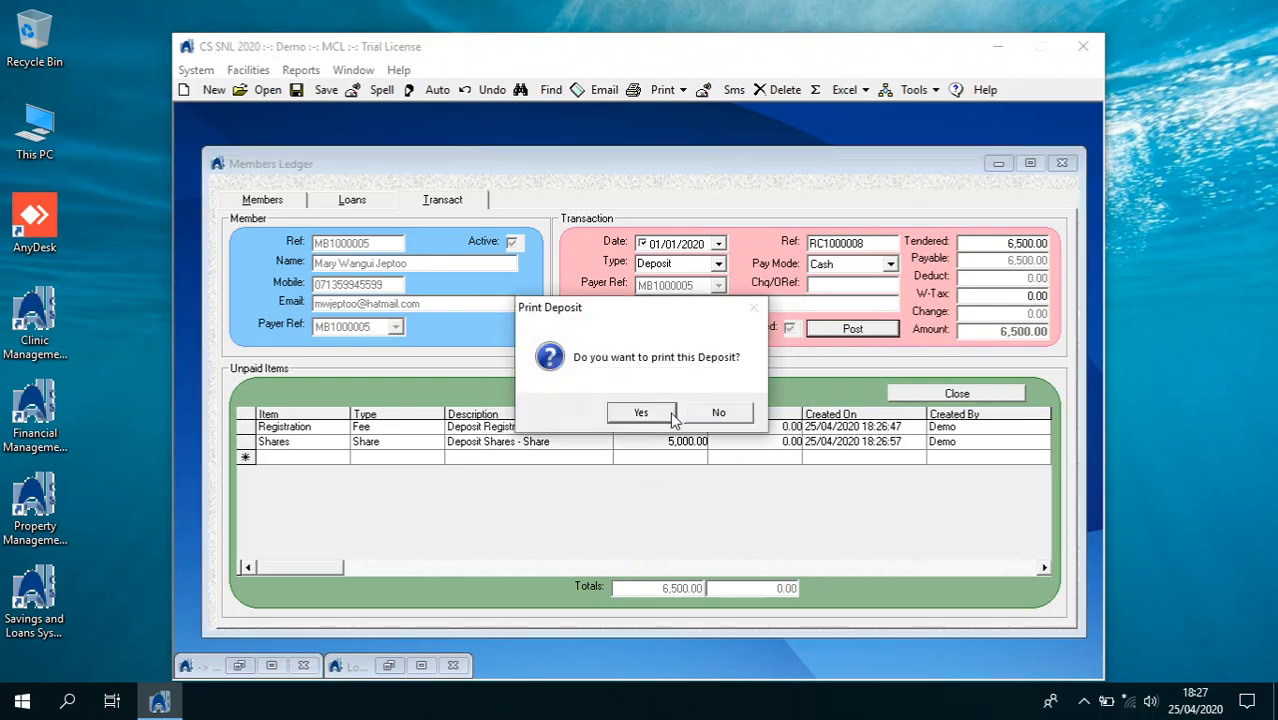
Print the deposit receipt in full-page format, declining E-POS, and close the preview
left_click(656, 420)
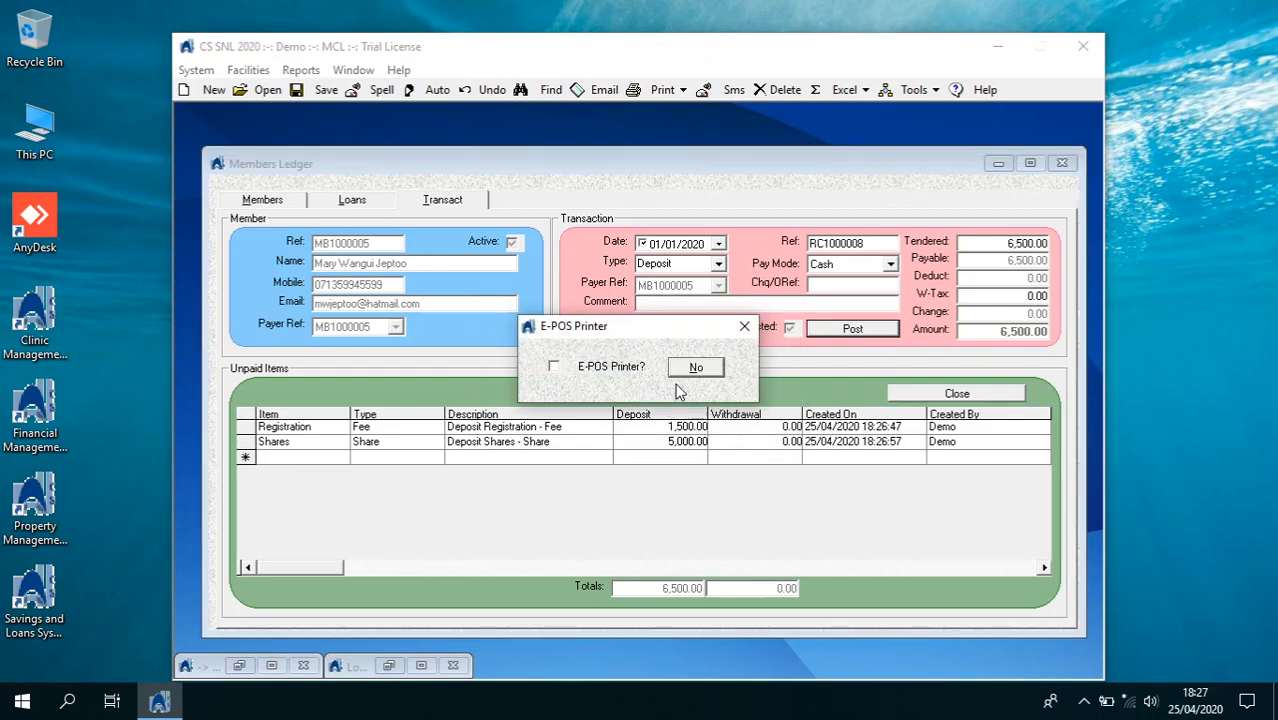
left_click(693, 369)
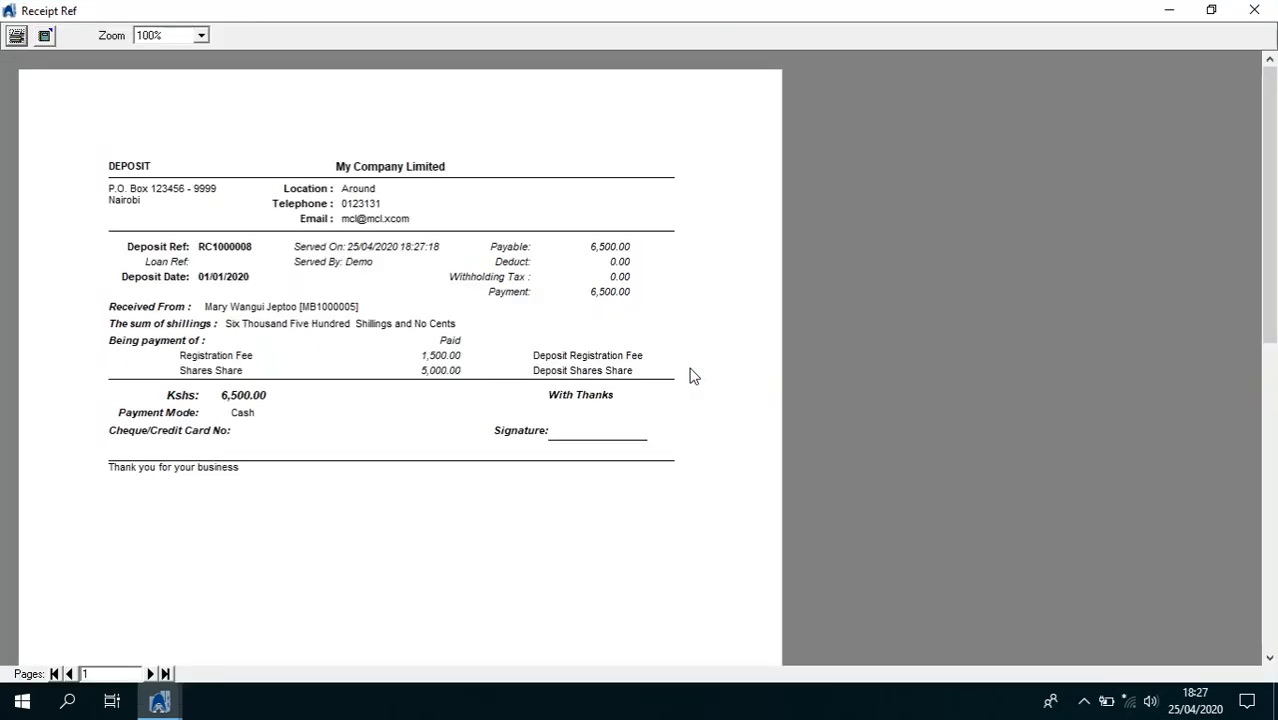
left_click(1254, 10)
Reprint the deposit receipt on the E-POS printer, then return to the member's details
left_click(683, 90)
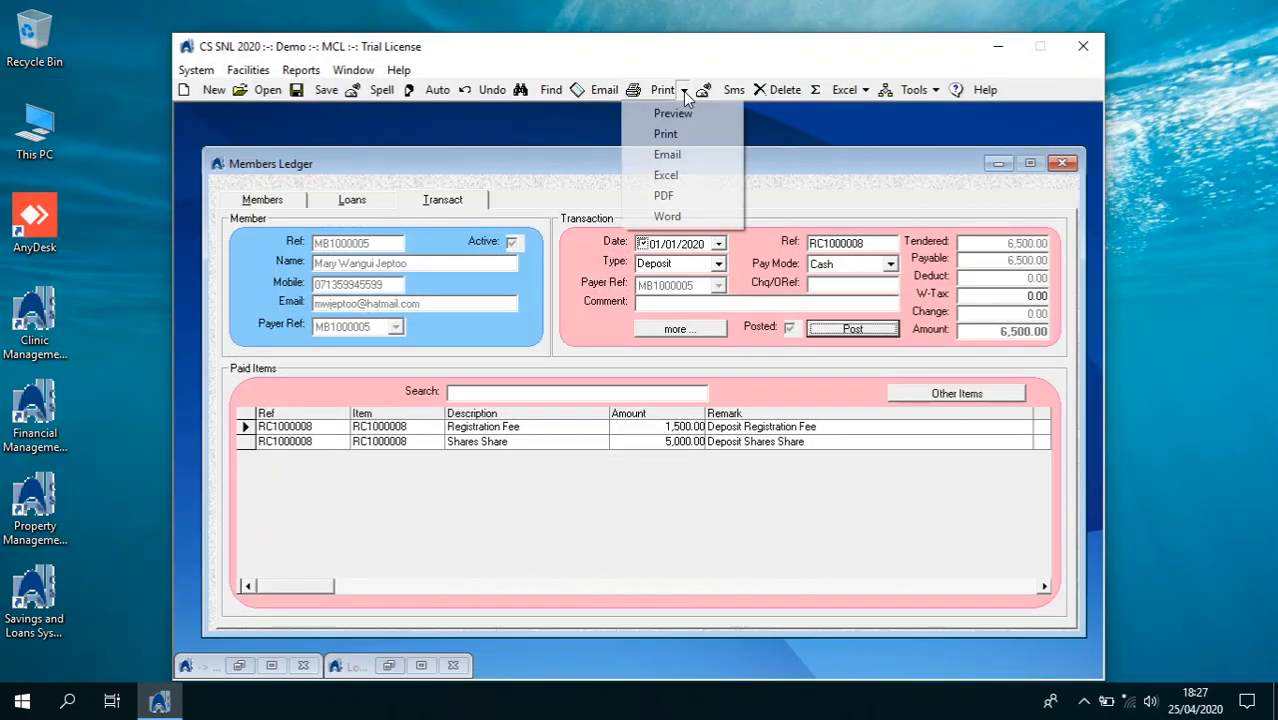
left_click(678, 112)
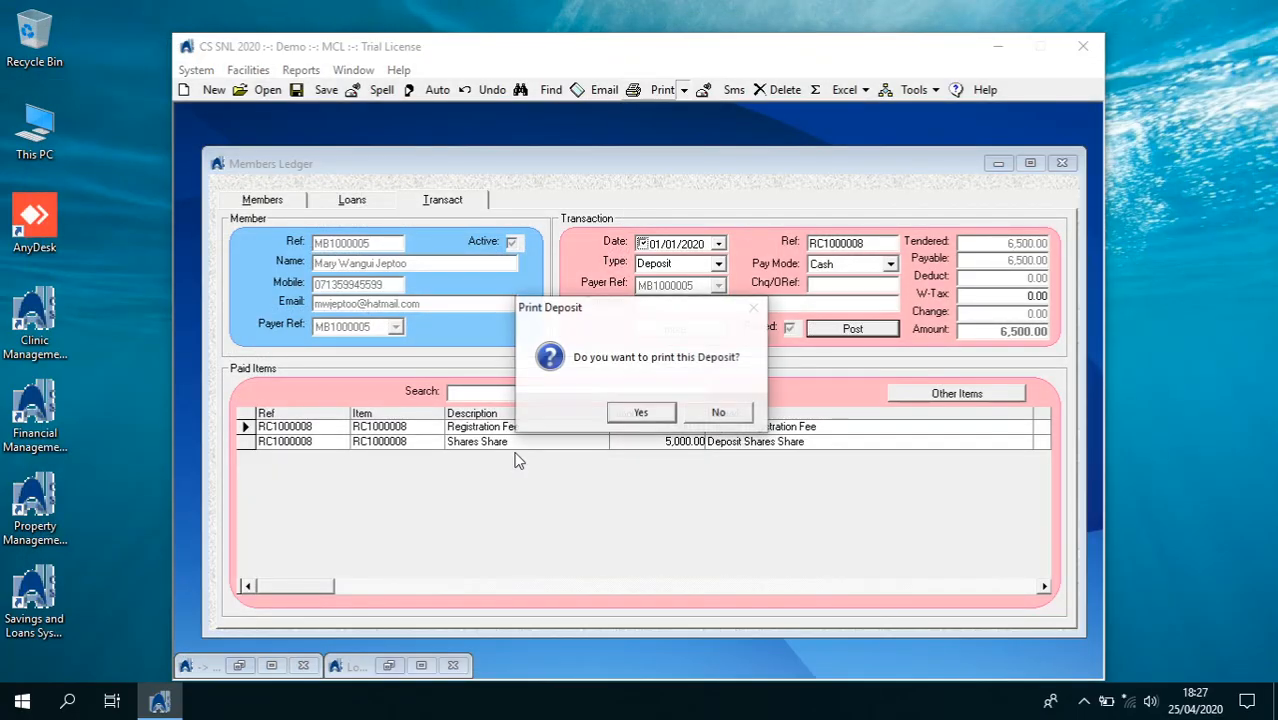
left_click(641, 412)
left_click(554, 367)
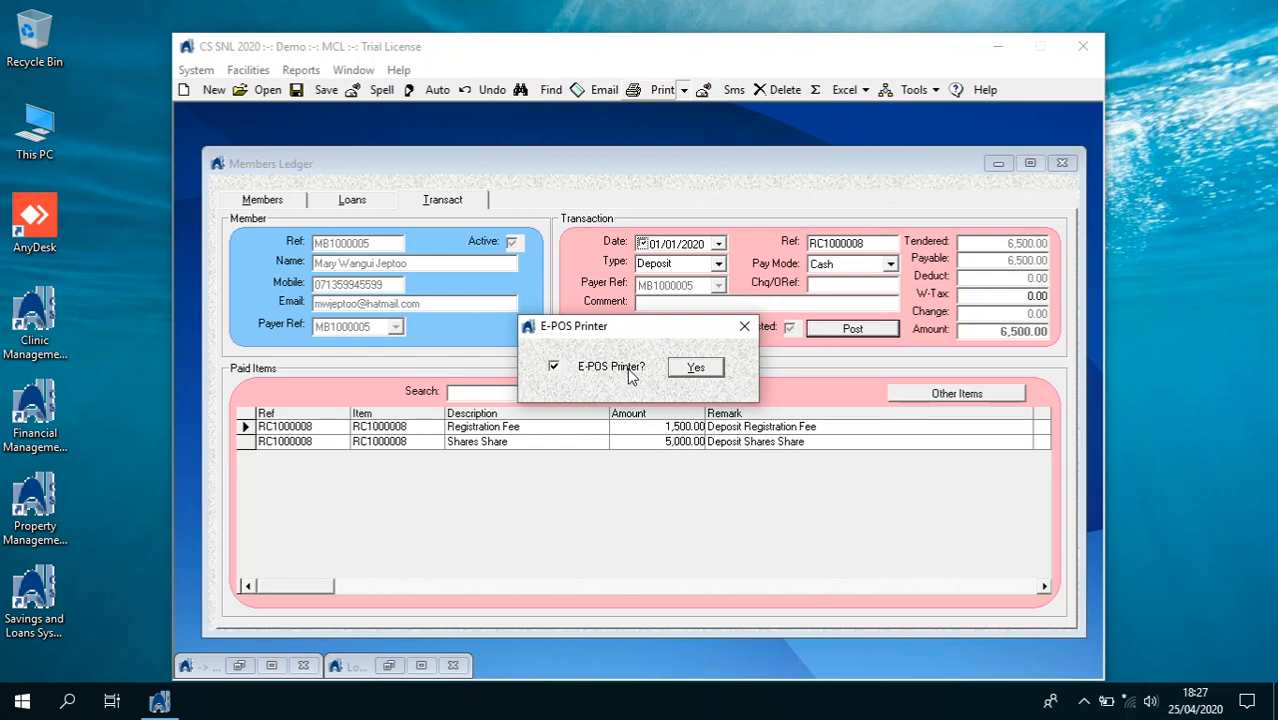
left_click(686, 369)
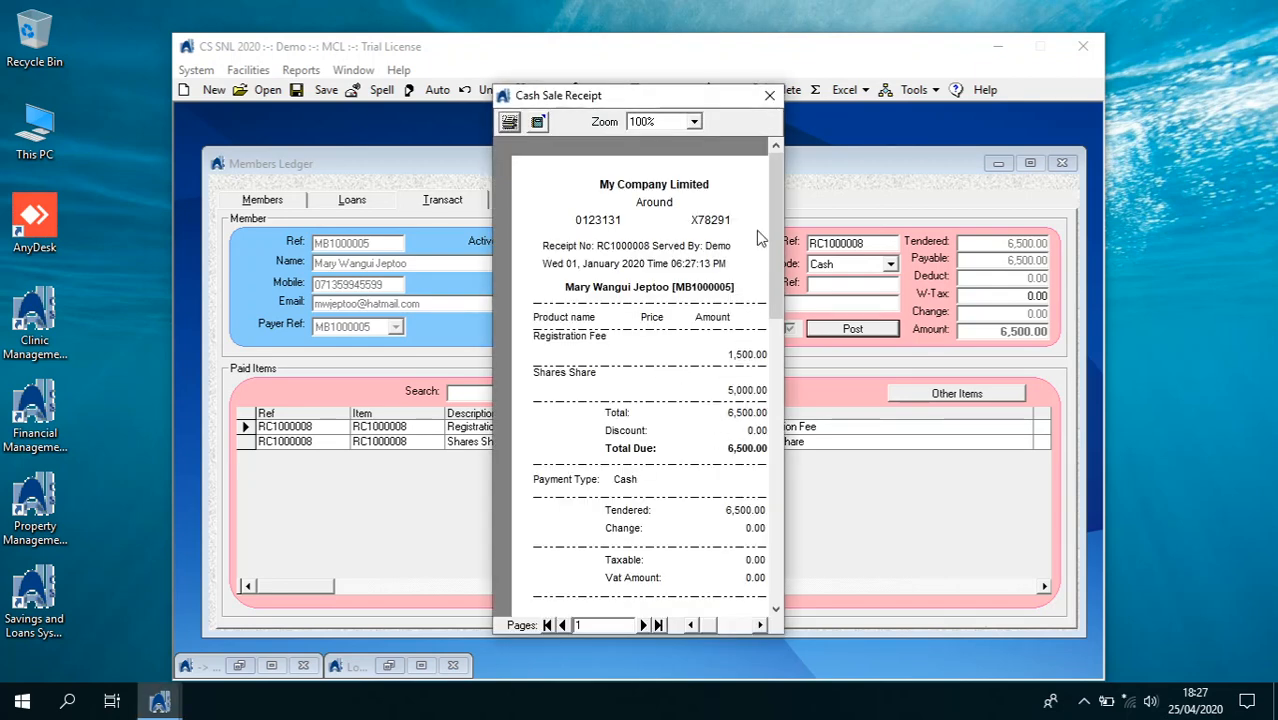
left_click(769, 96)
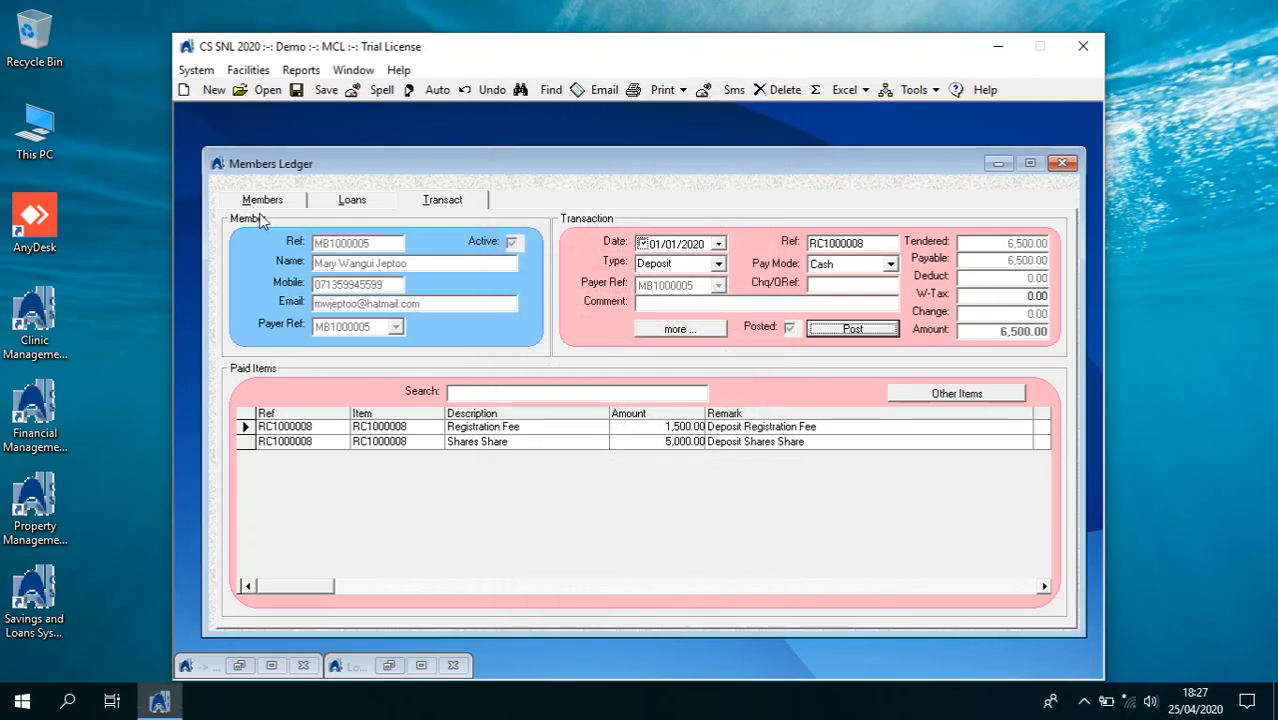
left_click(260, 204)
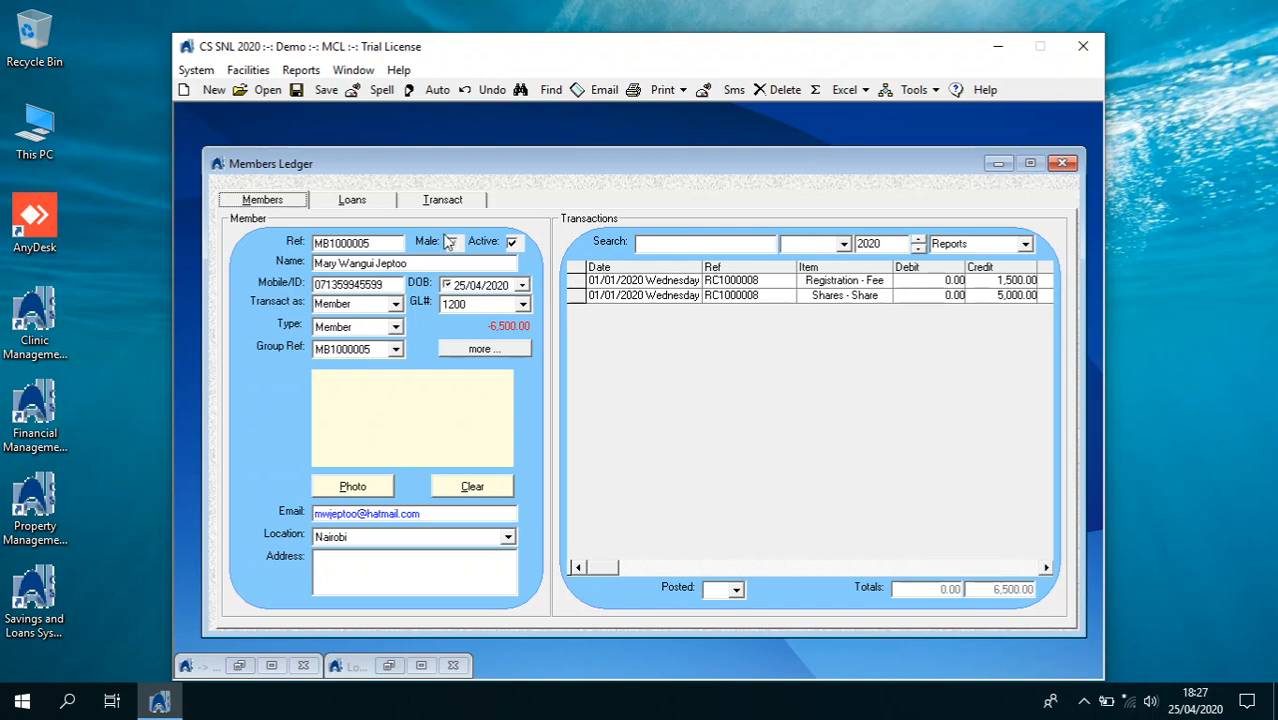
Add a new Normal loan dated 01/01/2020 on the member's Loans page
left_click(364, 206)
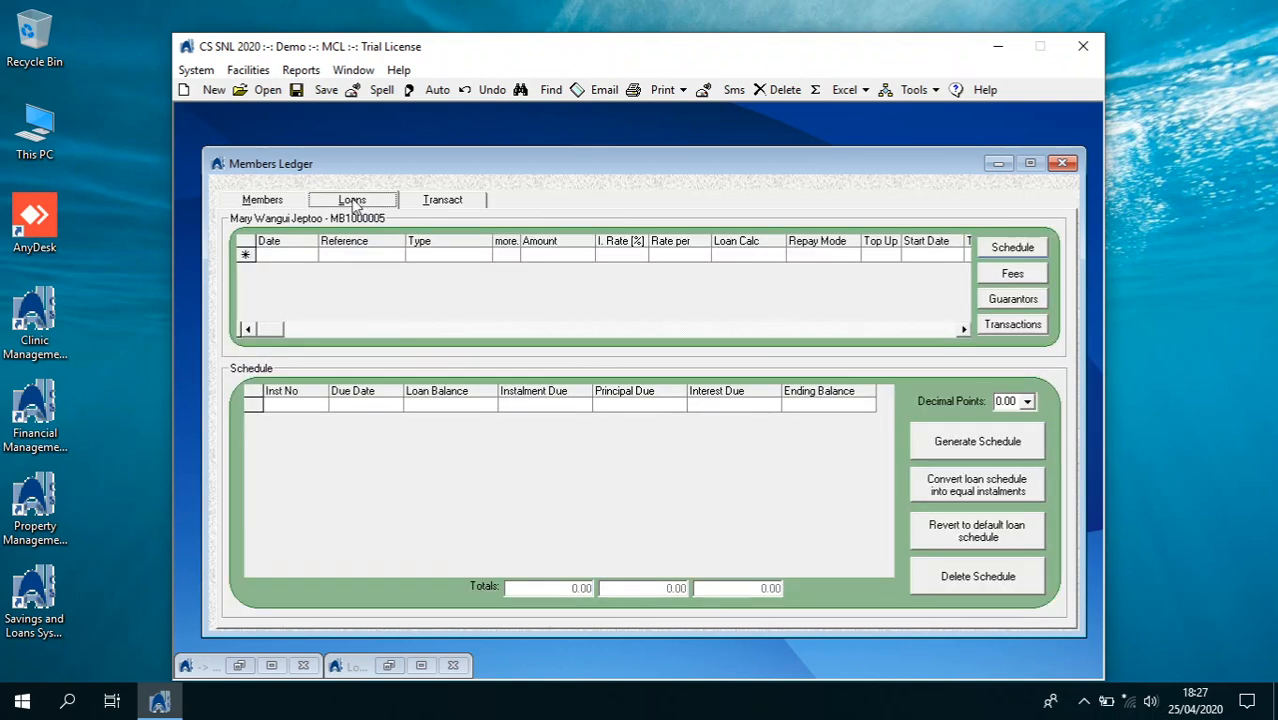
left_click(210, 90)
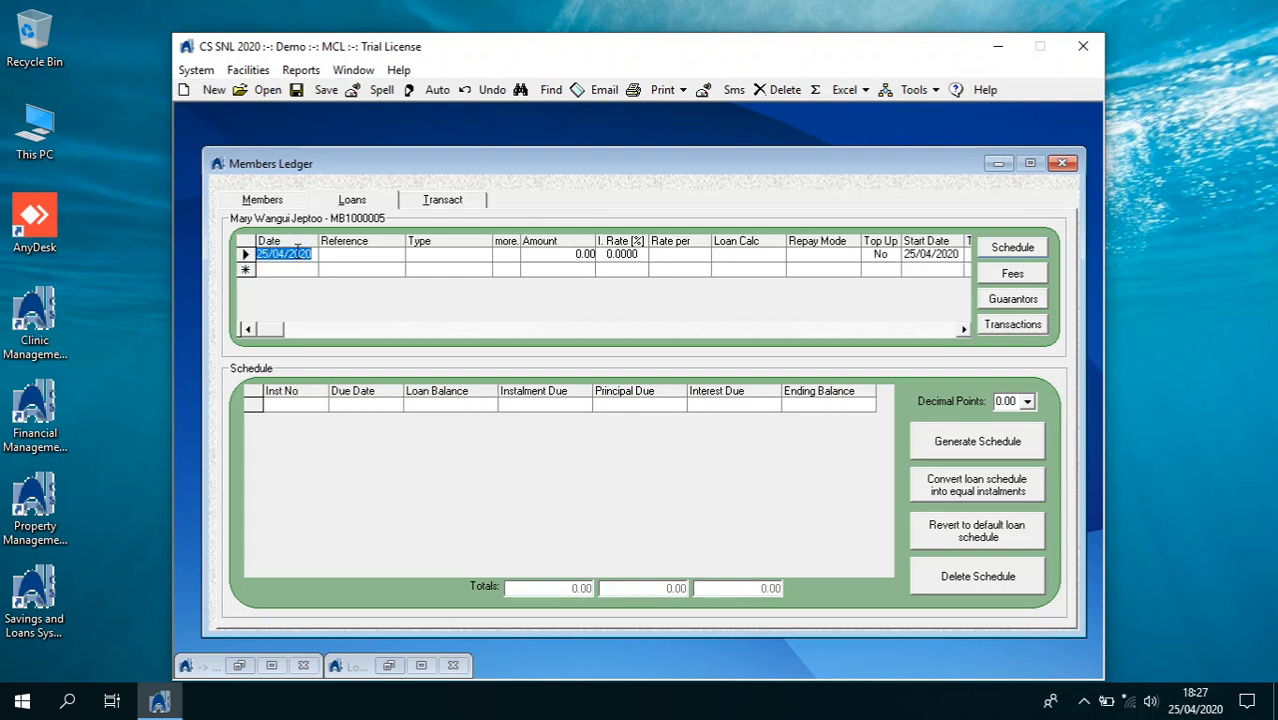
type("0")
key("Return")
key("Return")
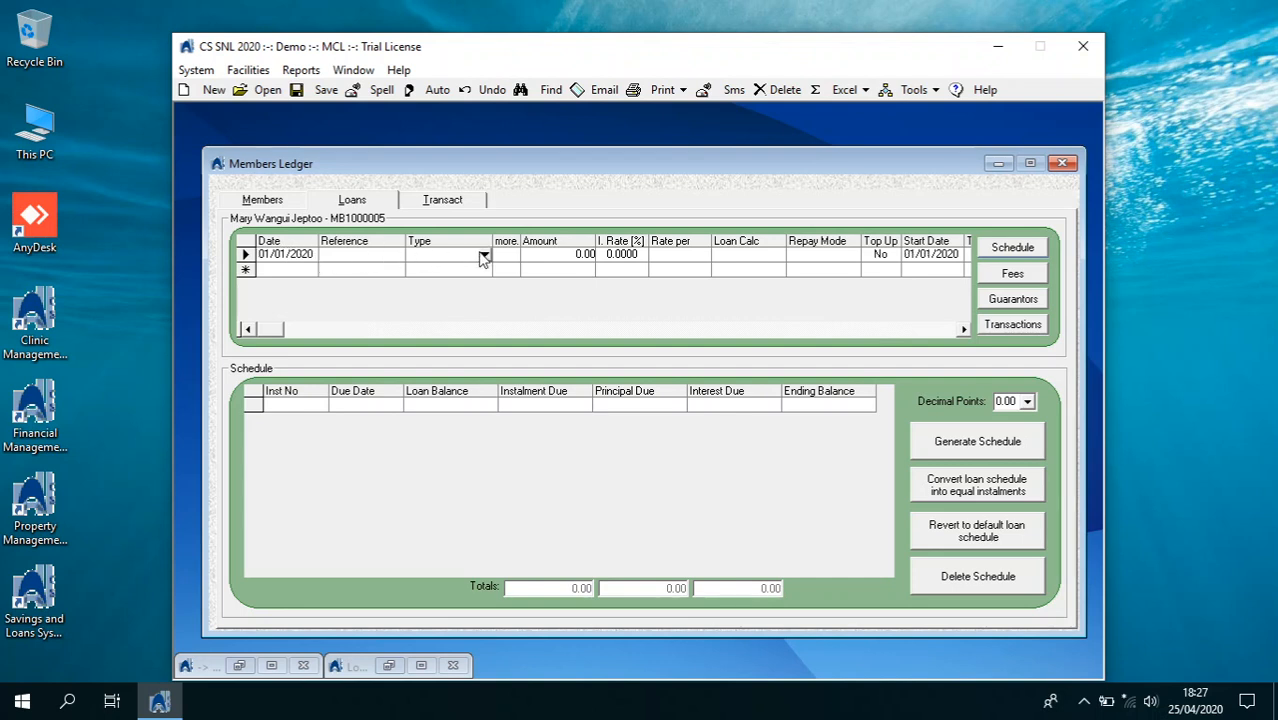
left_click(484, 256)
left_click(446, 262)
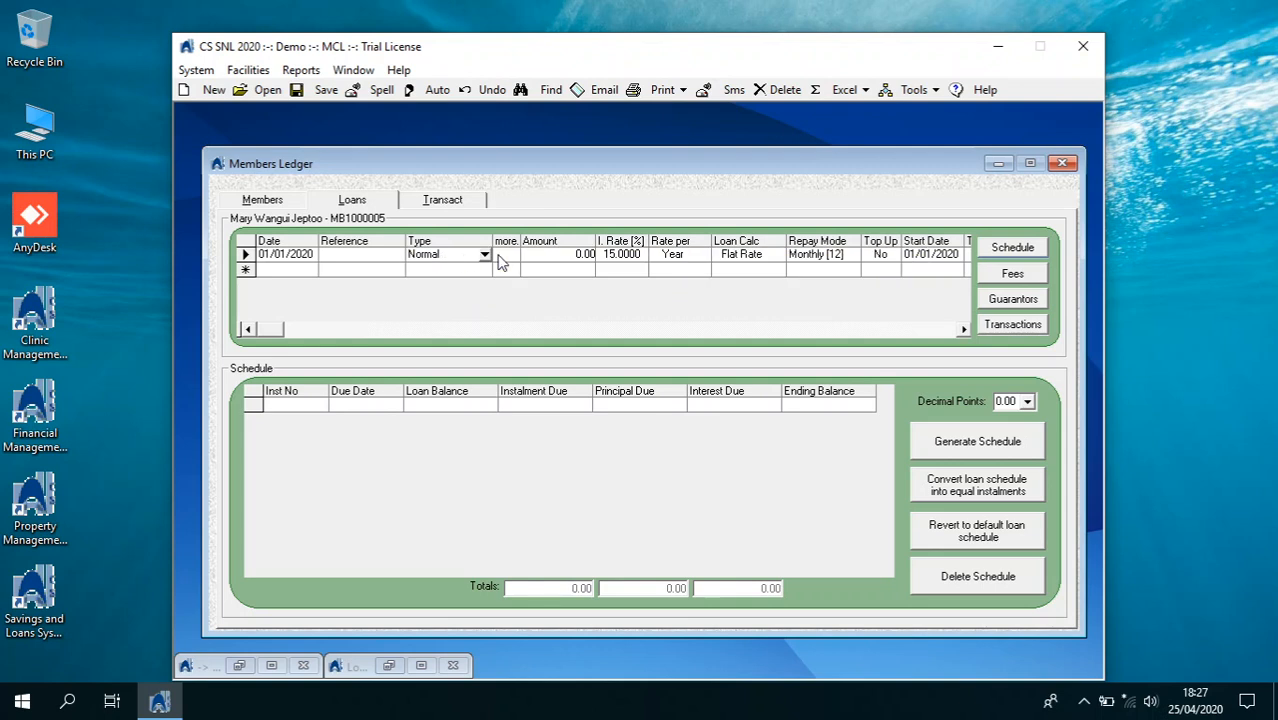
Set the loan amount to 12,000, keep 15% interest, and set a 12-month term
left_click(551, 257)
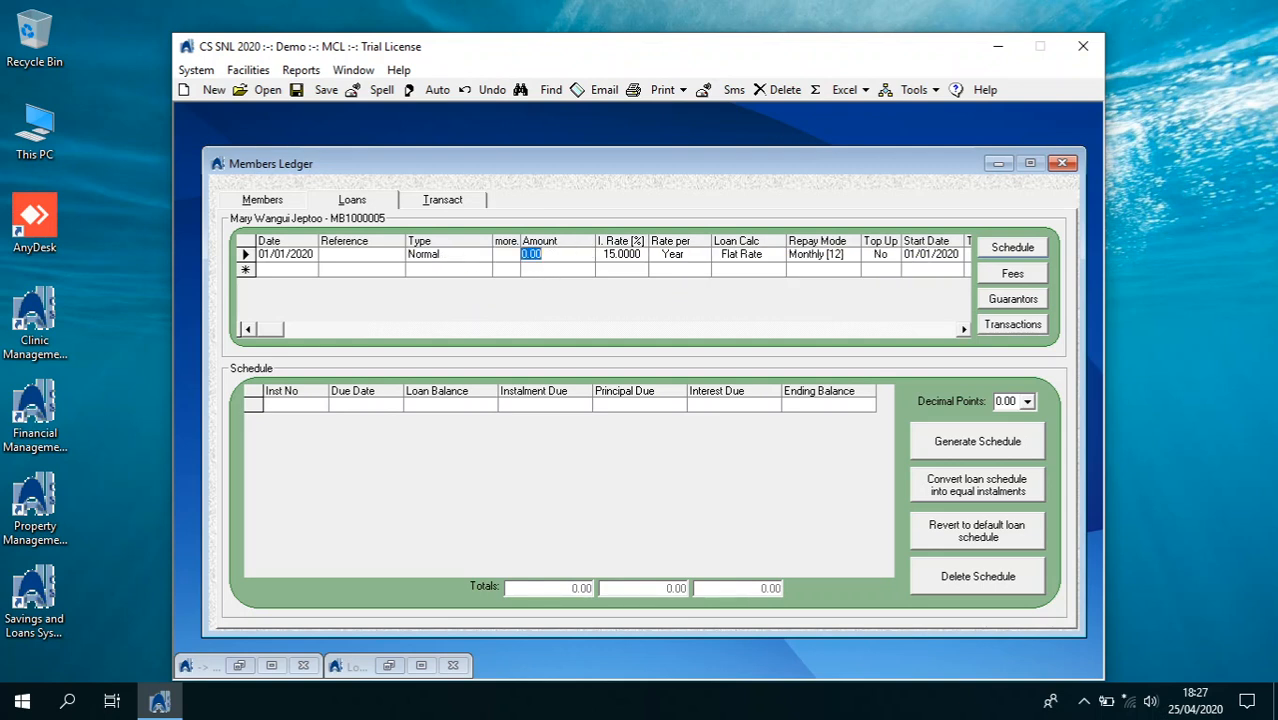
type("12,")
type("000")
key("Tab")
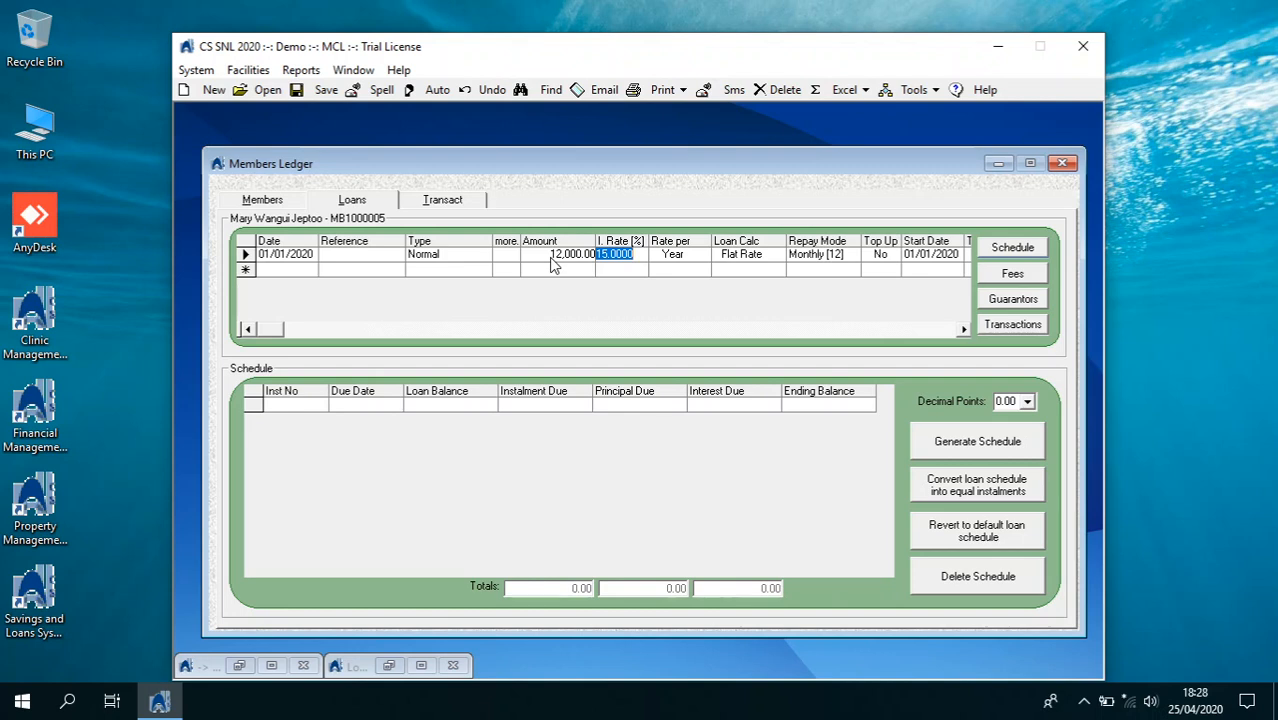
key("Tab")
key("Tab")
key("Tab")
key("Tab")
key("Tab")
key("Tab")
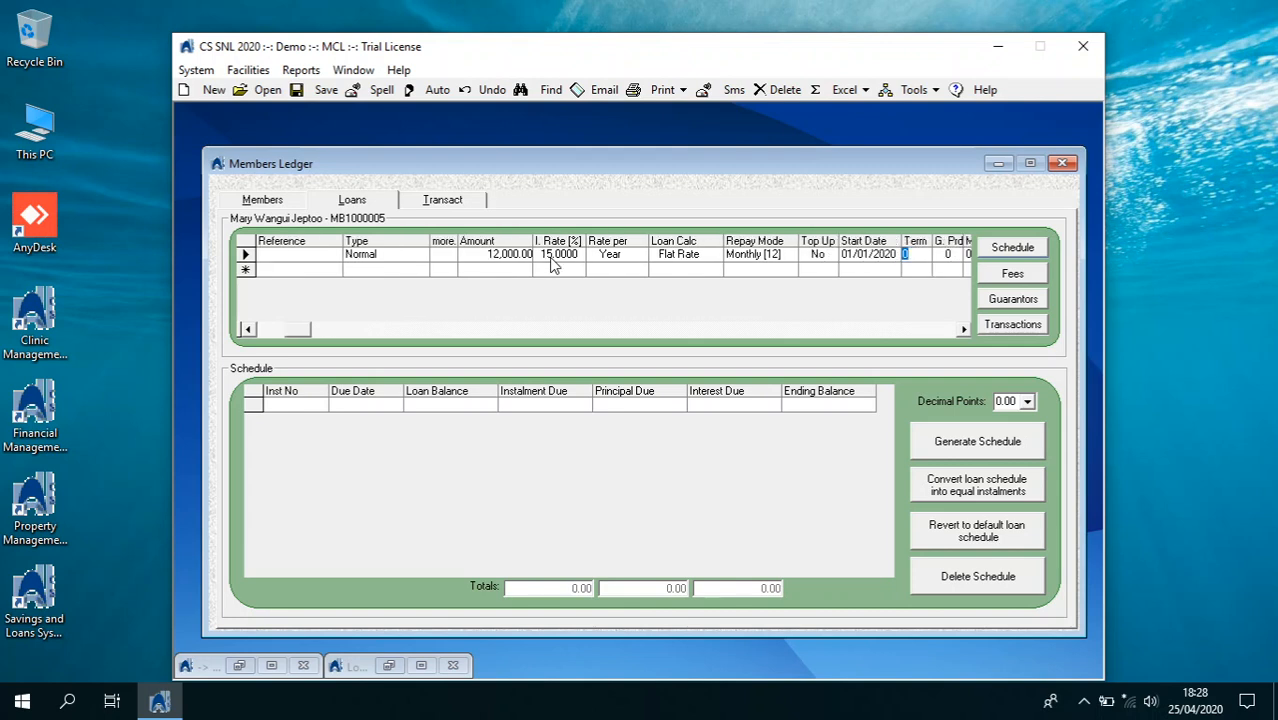
type("12")
key("Tab")
key("Tab")
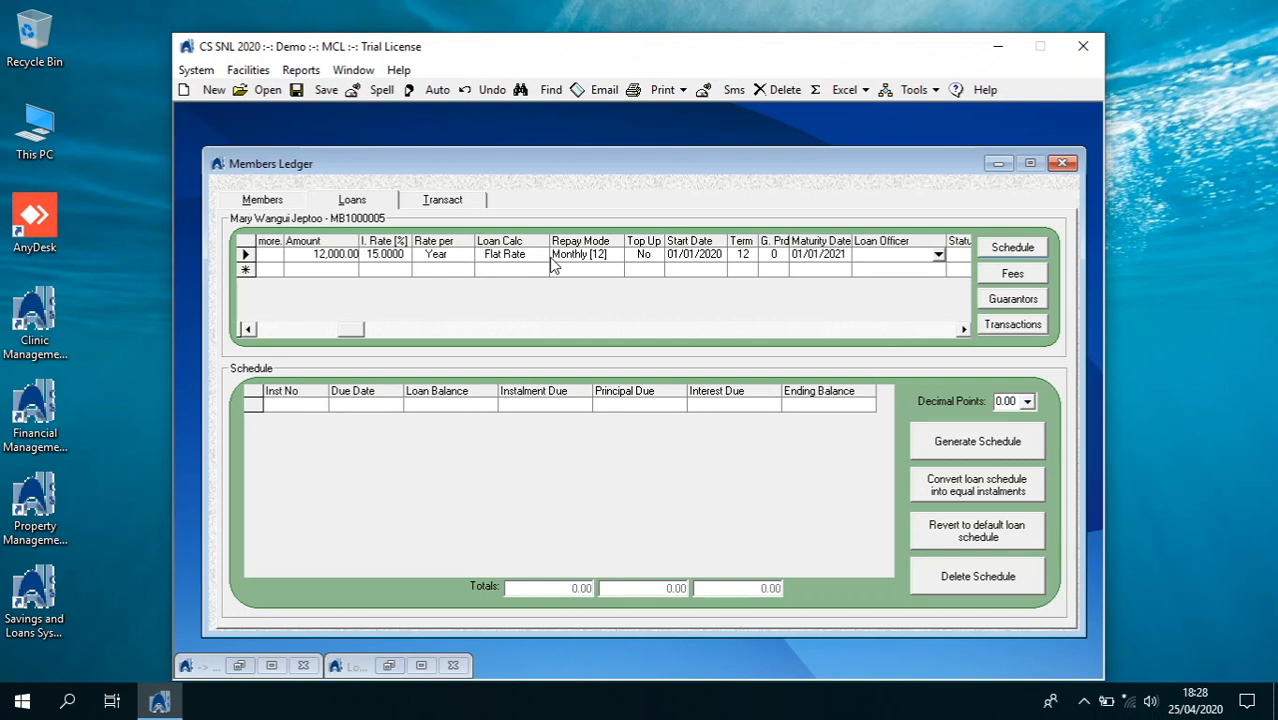
key("Tab")
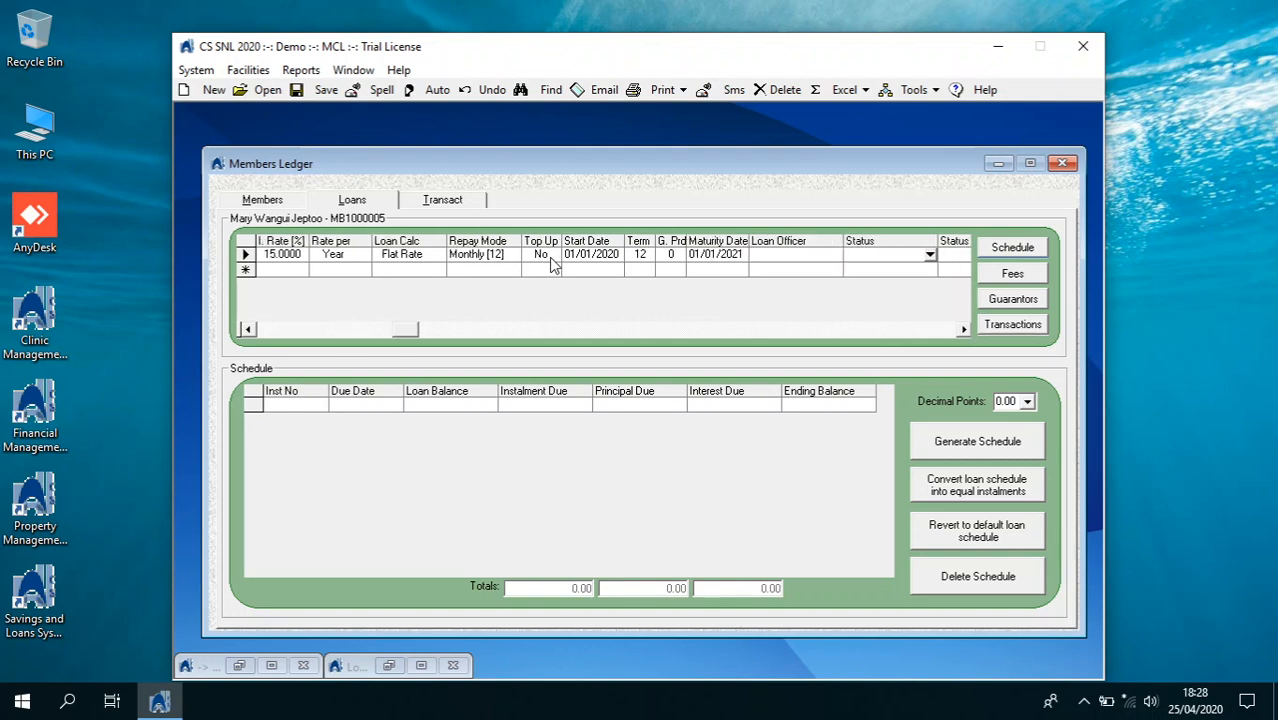
Assign the loan officer to the new loan
left_click(845, 260)
left_click(838, 257)
left_click(808, 267)
left_click(860, 262)
left_click(930, 257)
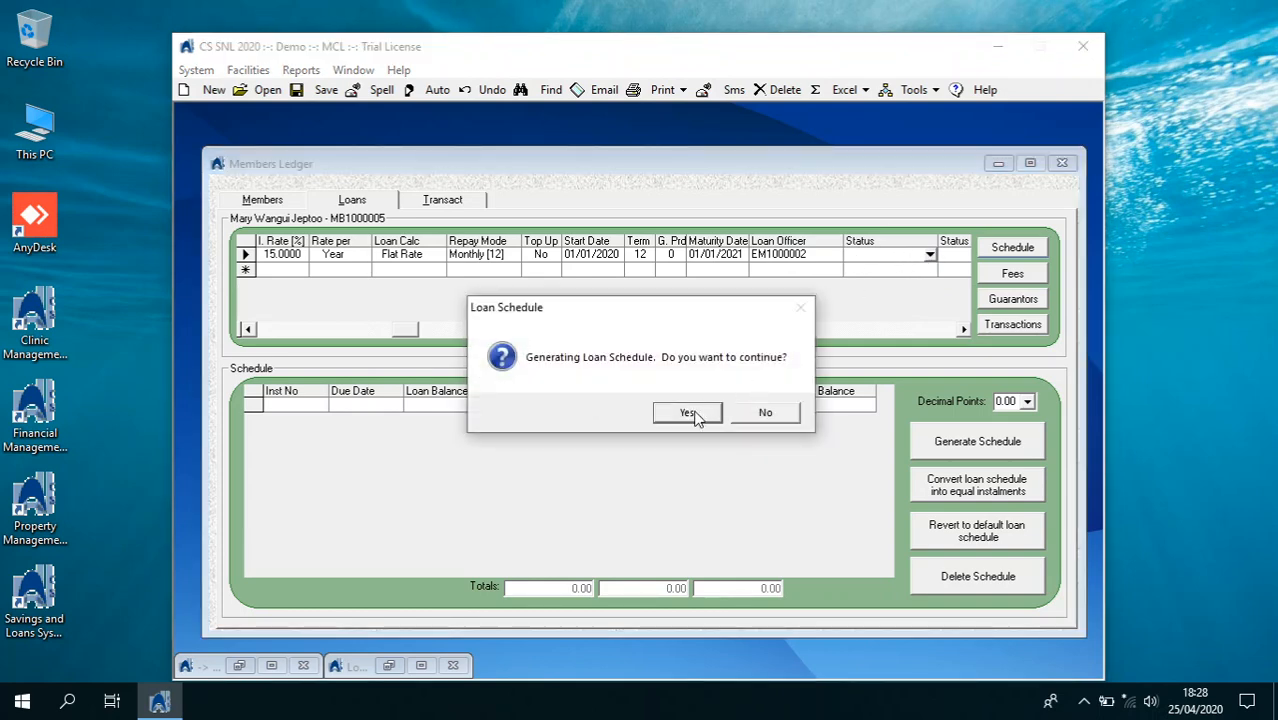
Generate and preview the loan repayment schedule, keeping two decimal places
left_click(694, 414)
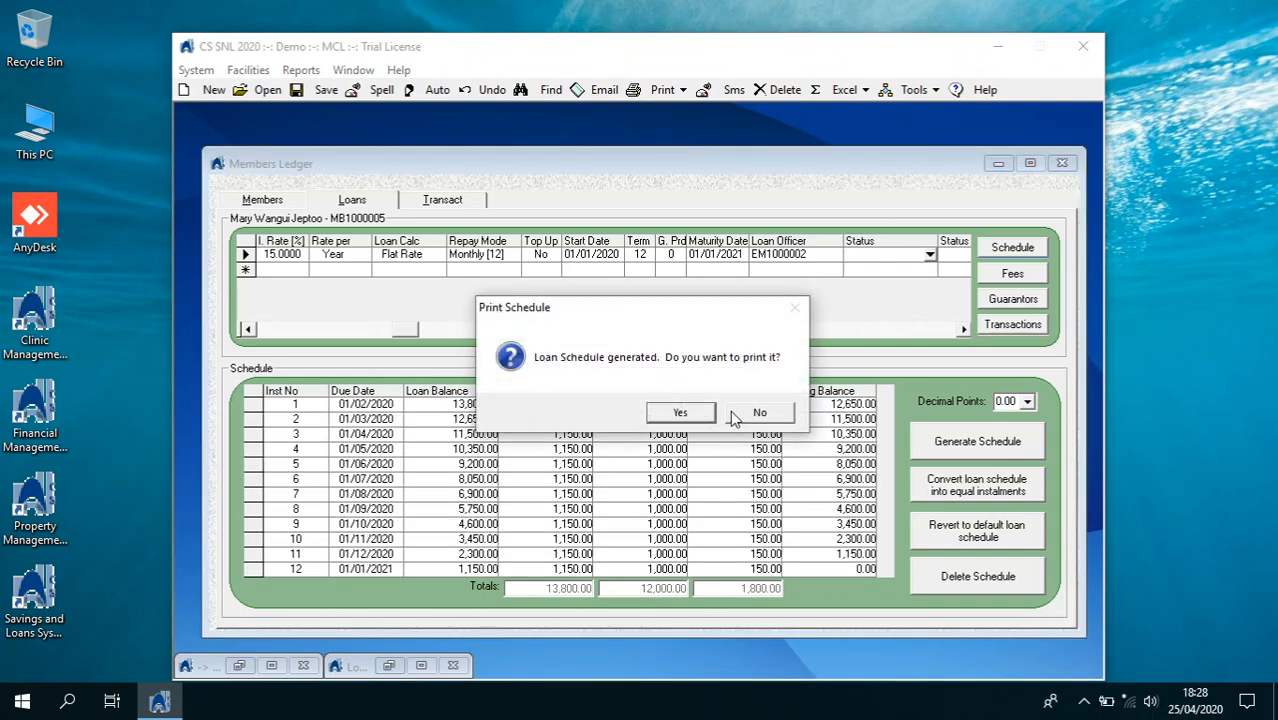
left_click(683, 413)
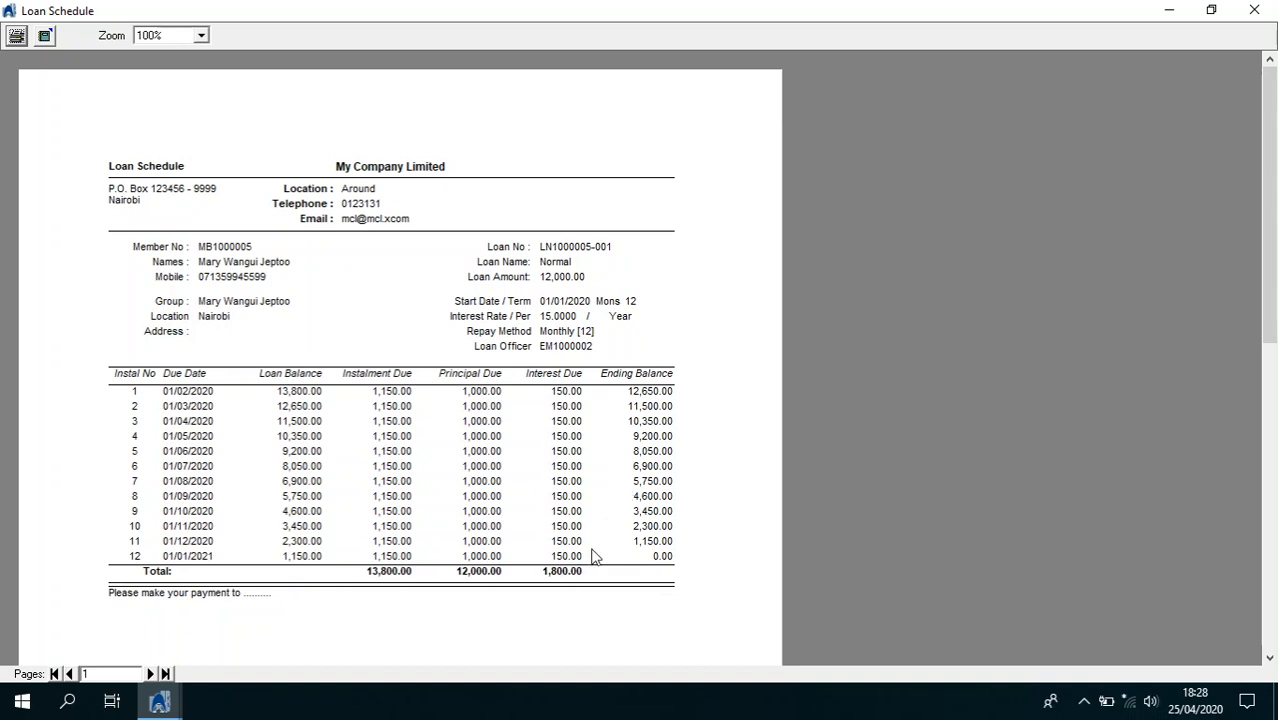
left_click(1254, 10)
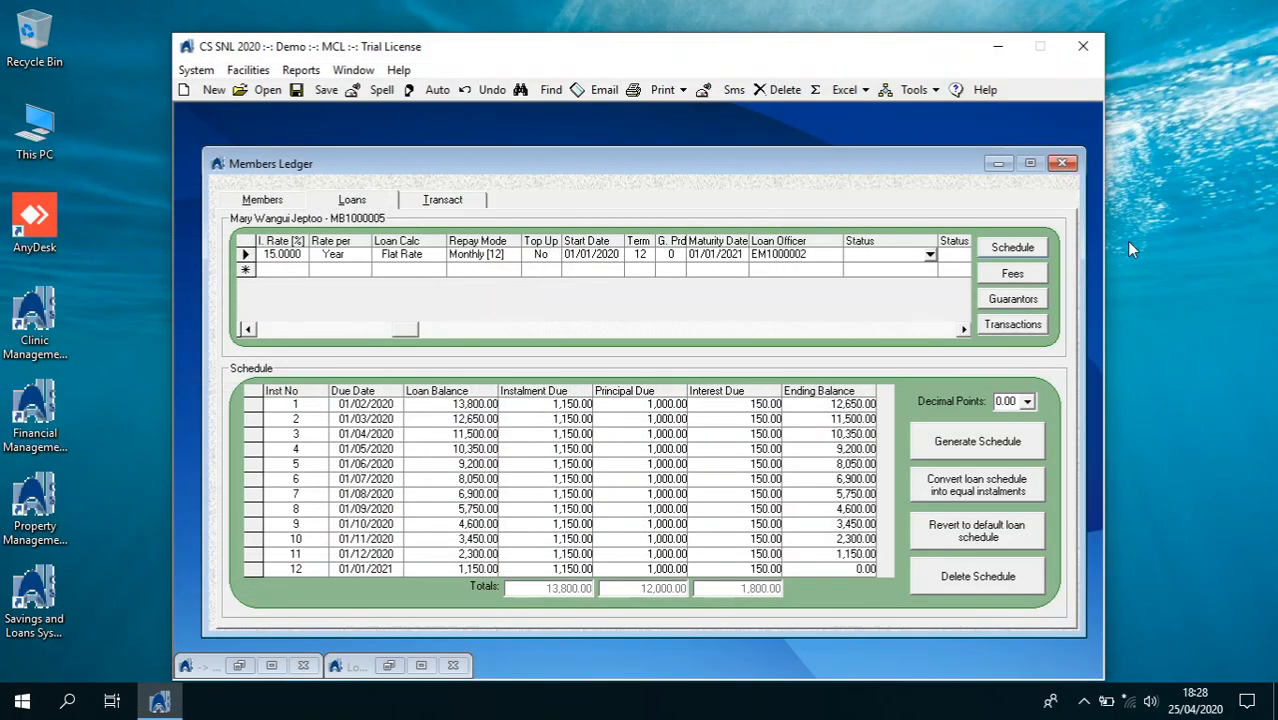
left_click(1033, 403)
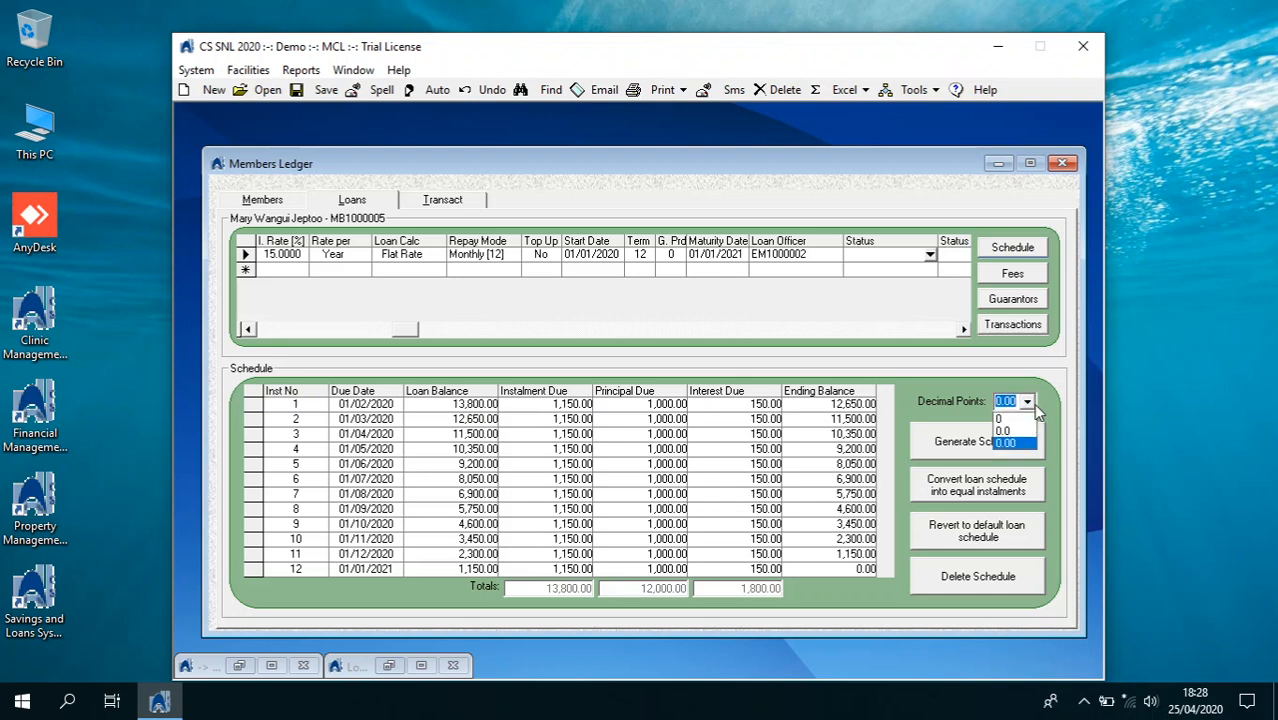
left_click(1033, 403)
Set the loan status to Approve and save it
left_click(929, 255)
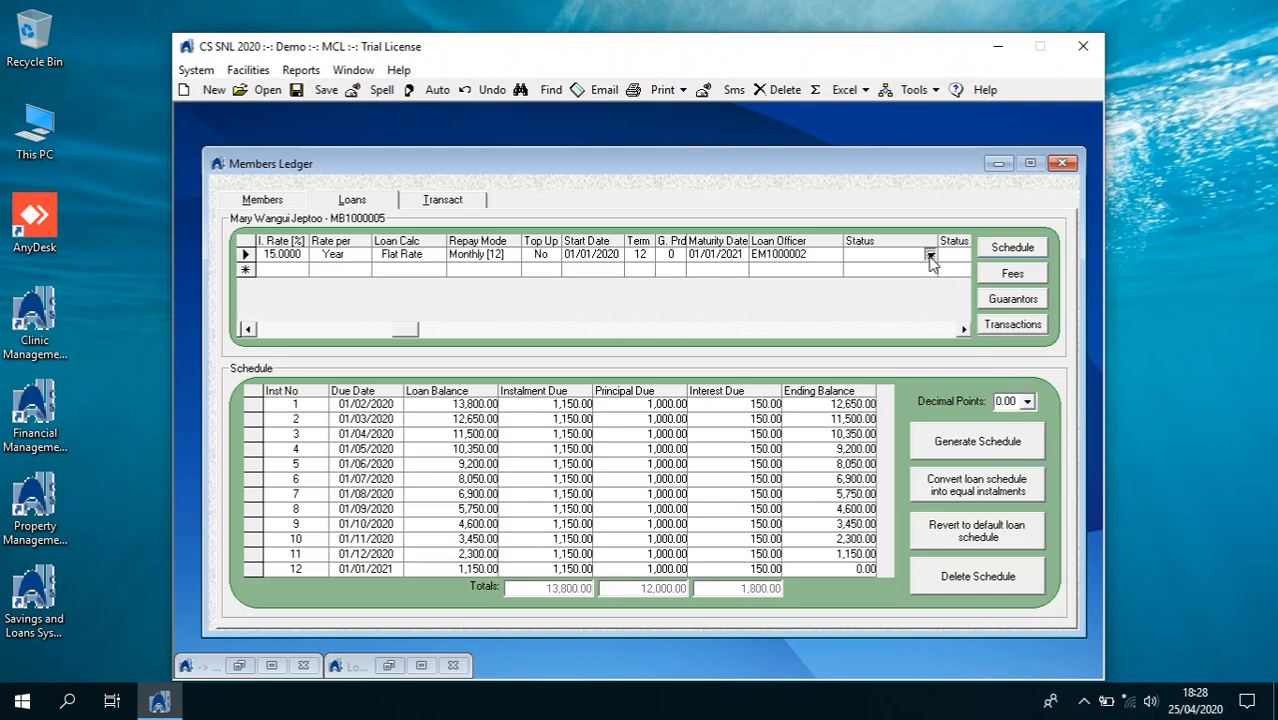
left_click(883, 286)
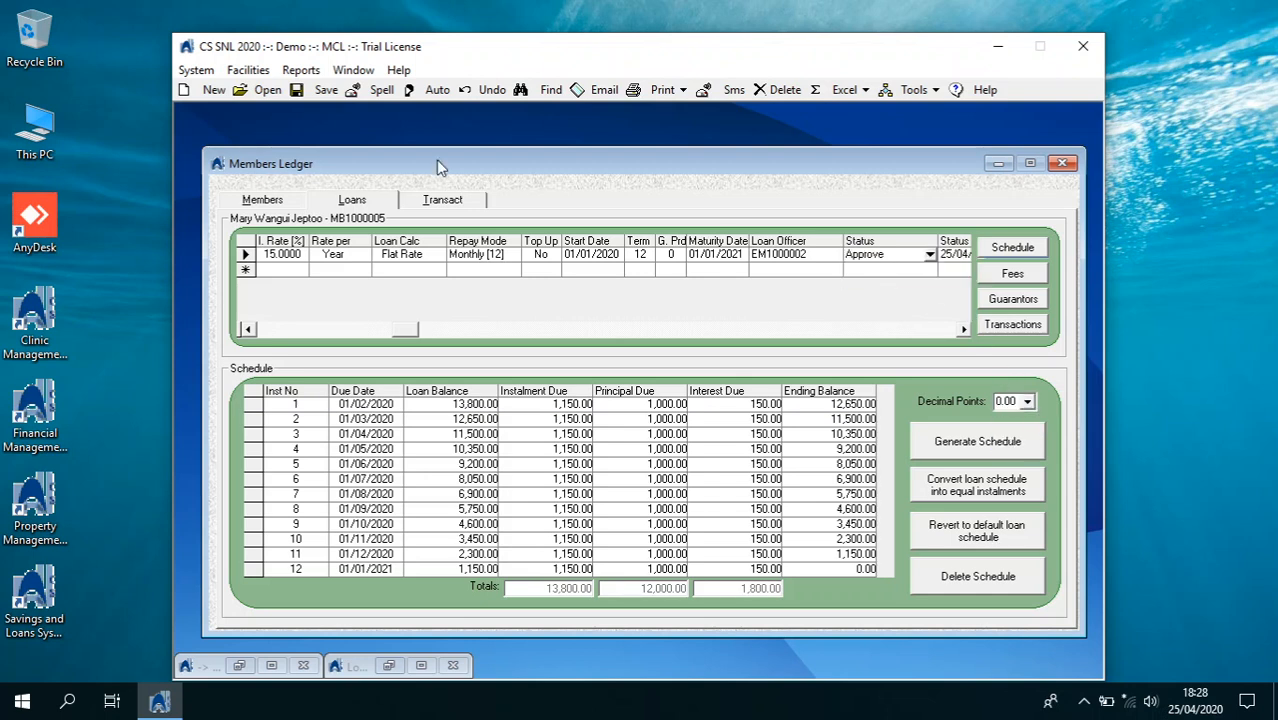
left_click(326, 92)
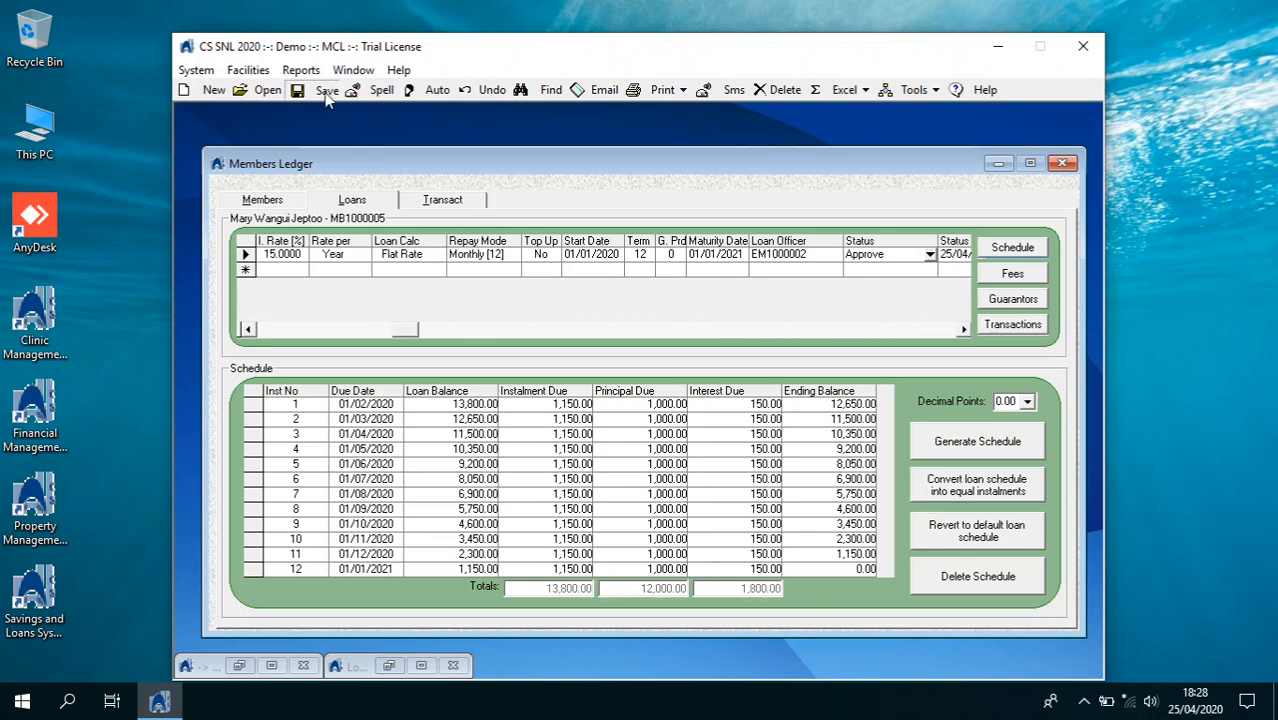
left_click(963, 329)
left_click(963, 329)
left_click(963, 329)
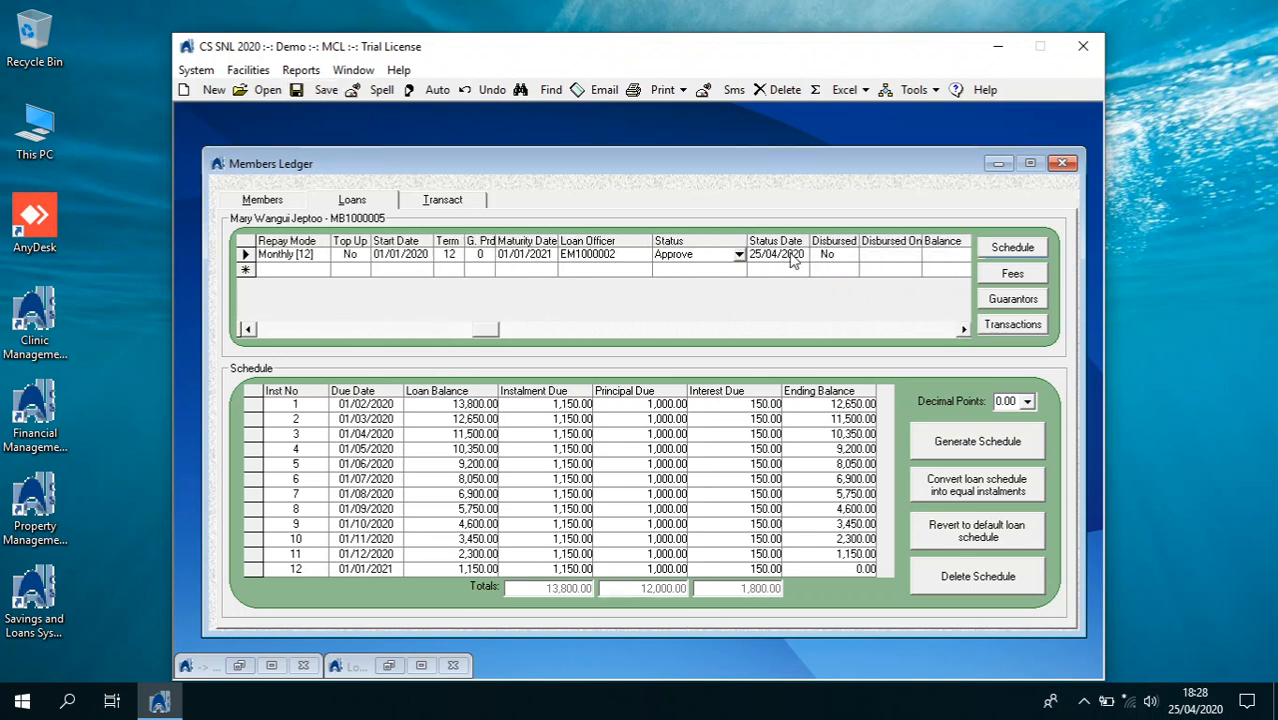
left_click(828, 257)
left_click(851, 257)
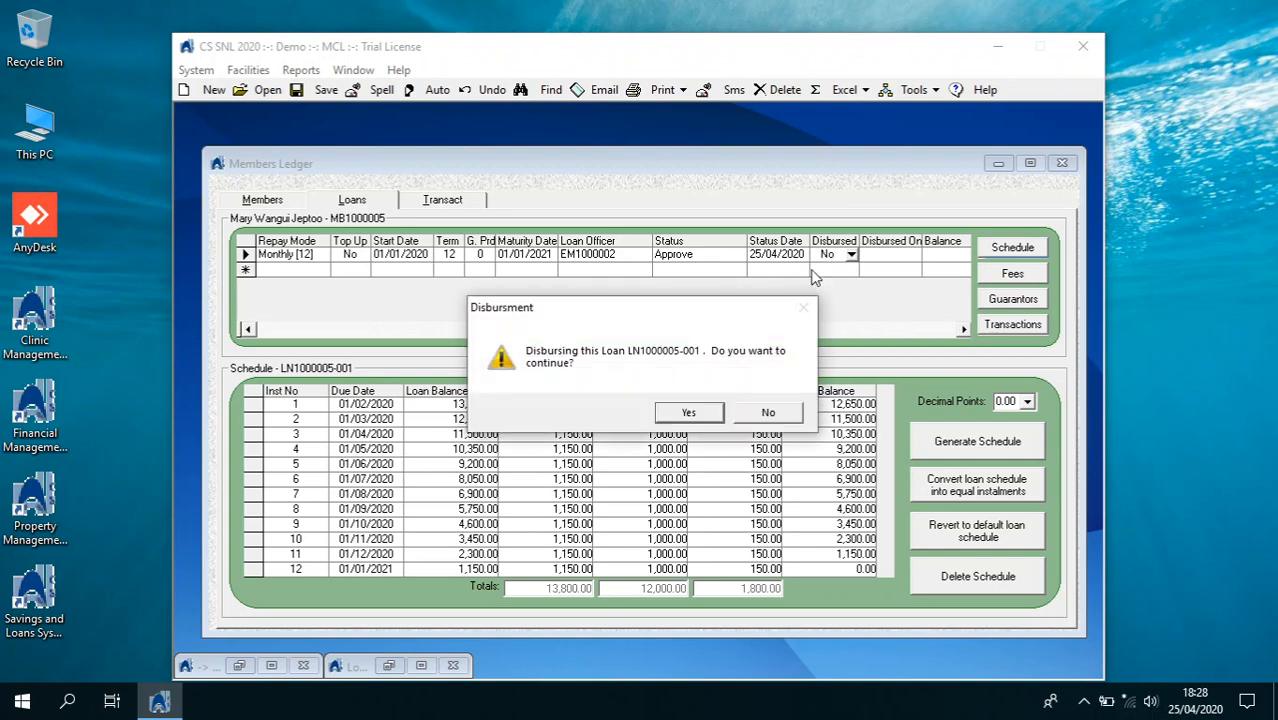
left_click(708, 416)
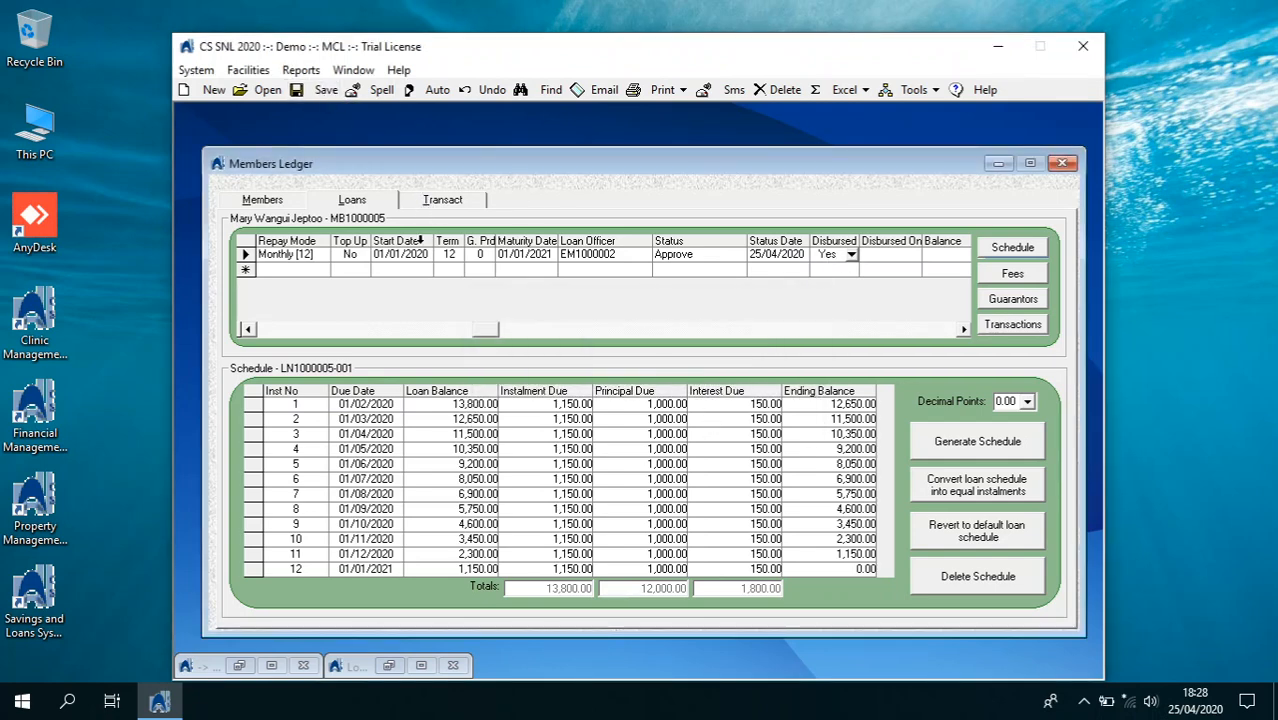
left_click(420, 251)
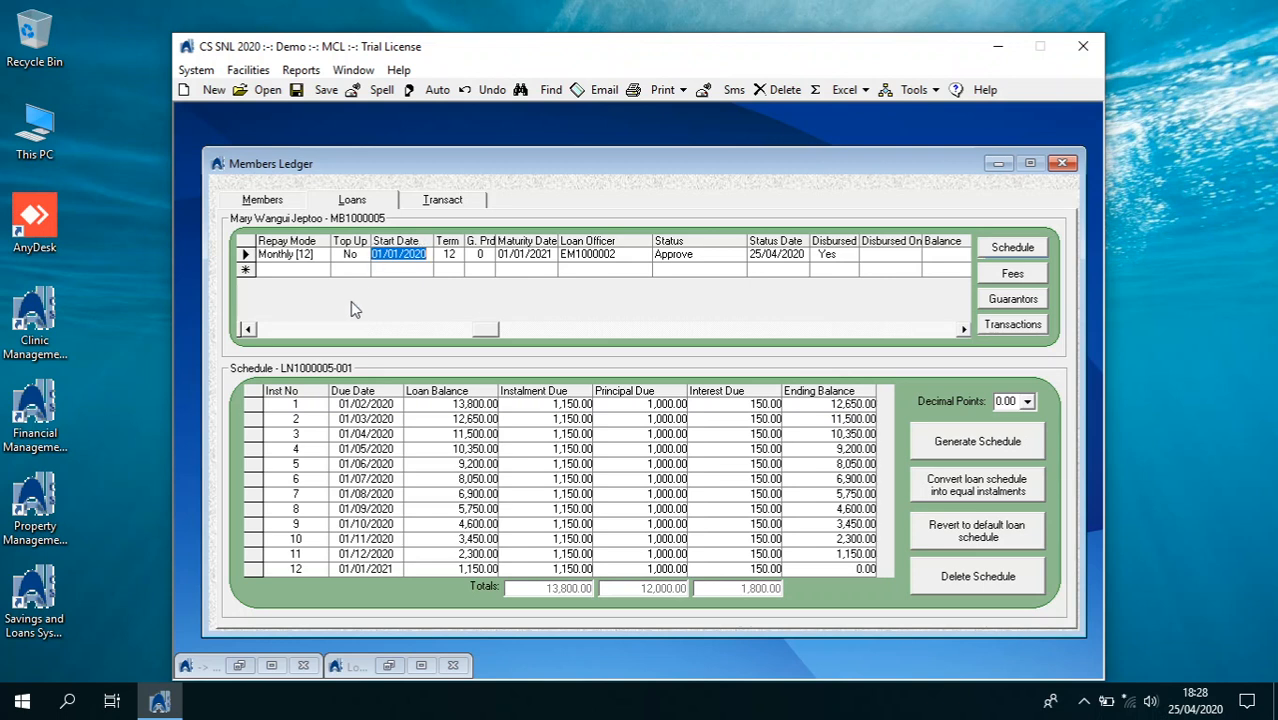
left_click(336, 329)
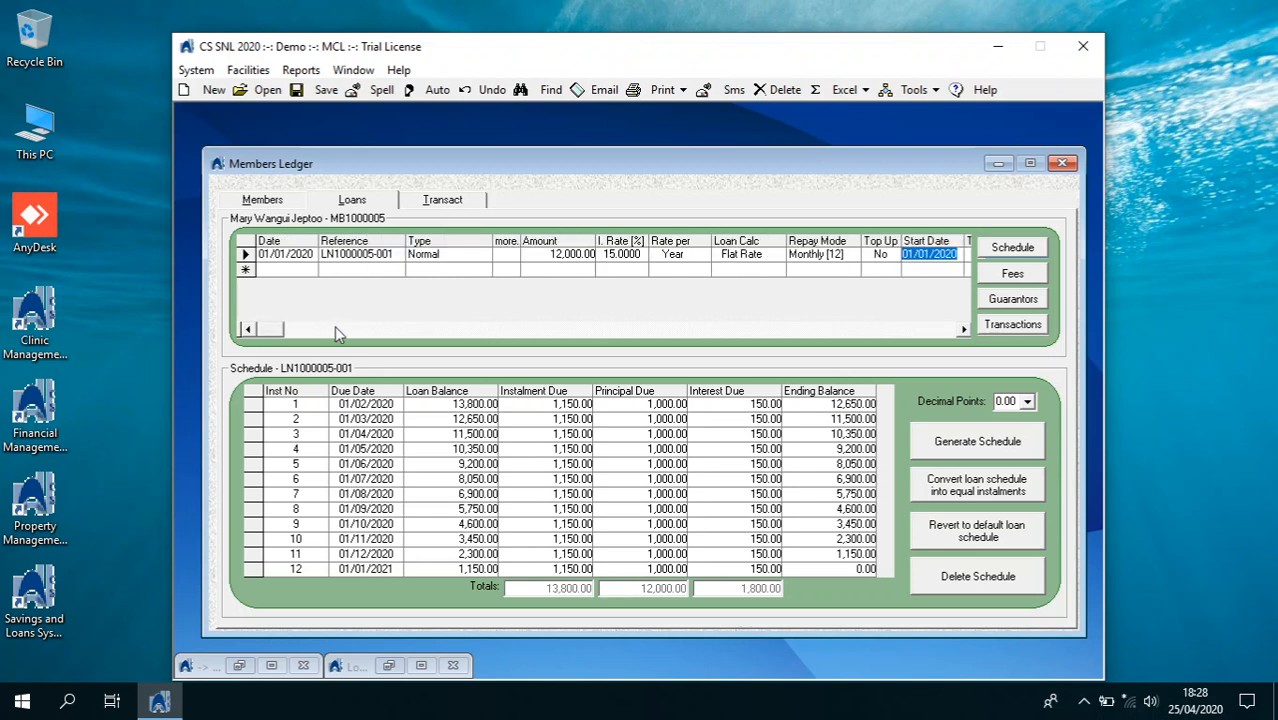
left_click(363, 255)
Unlock transactions and set up a January 2020 Disburse entry paid by Bank
left_click(437, 206)
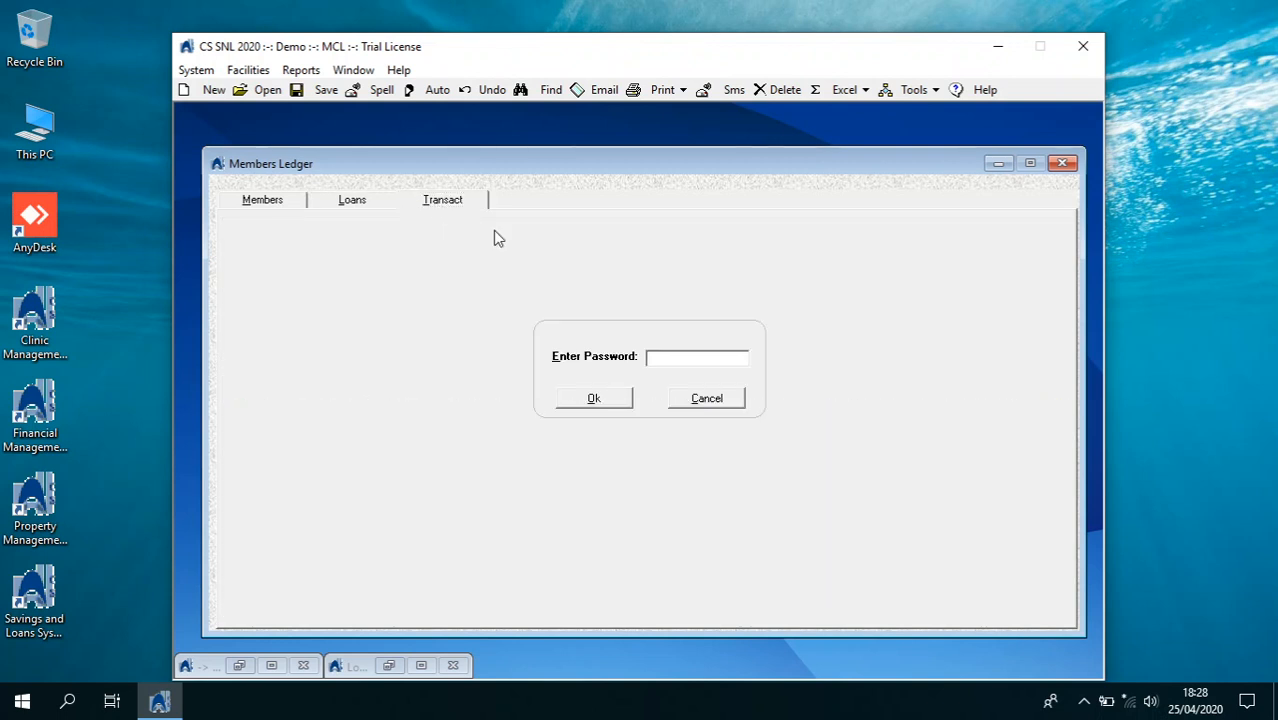
type("****")
key("Return")
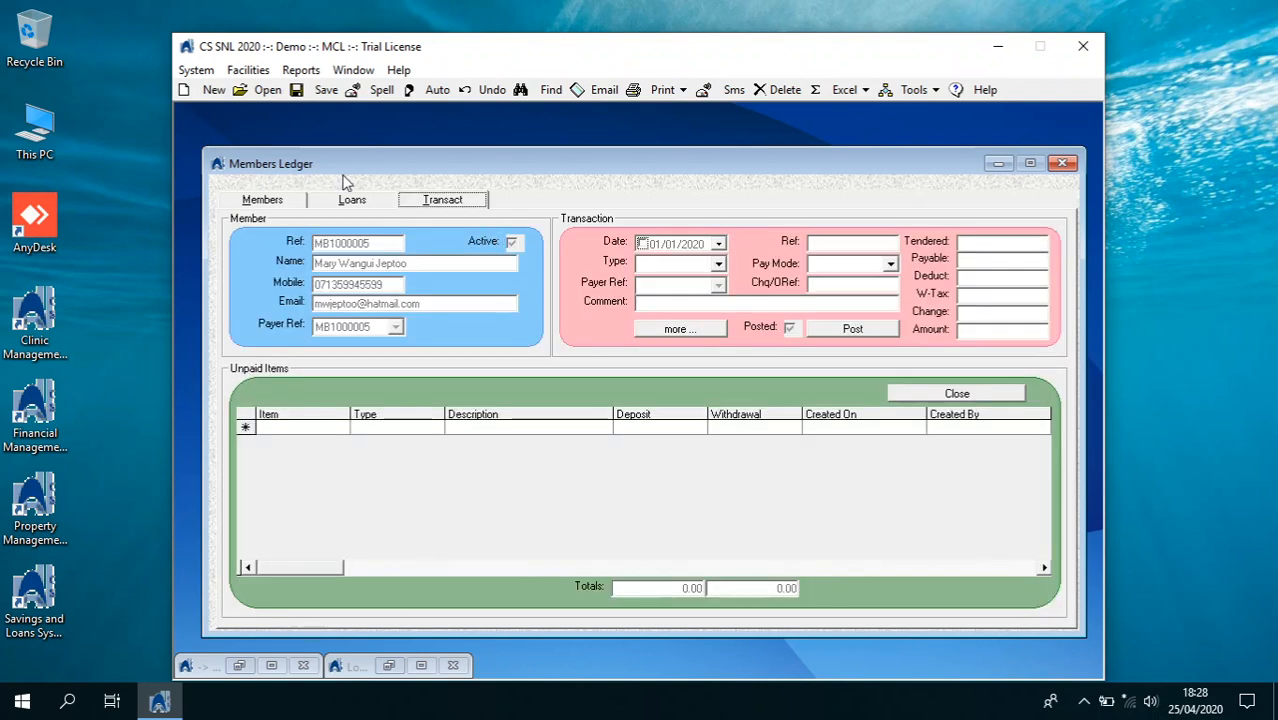
left_click(719, 246)
left_click(667, 268)
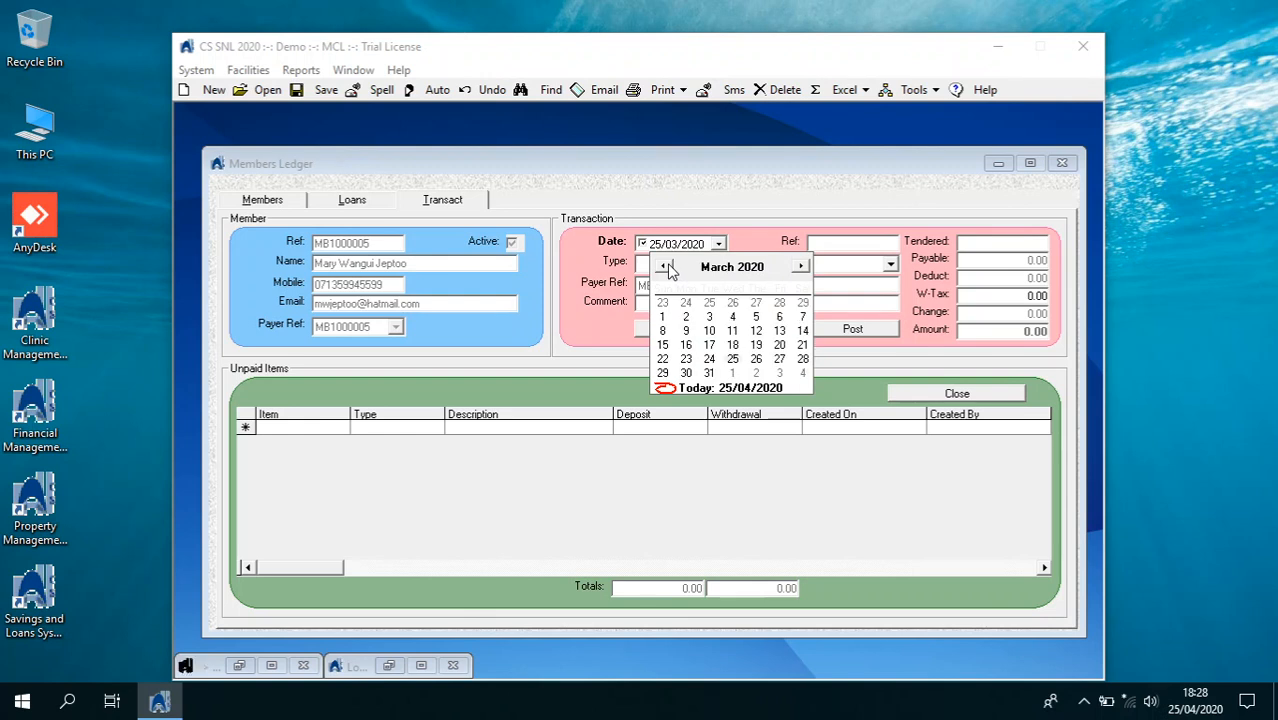
left_click(667, 268)
left_click(669, 267)
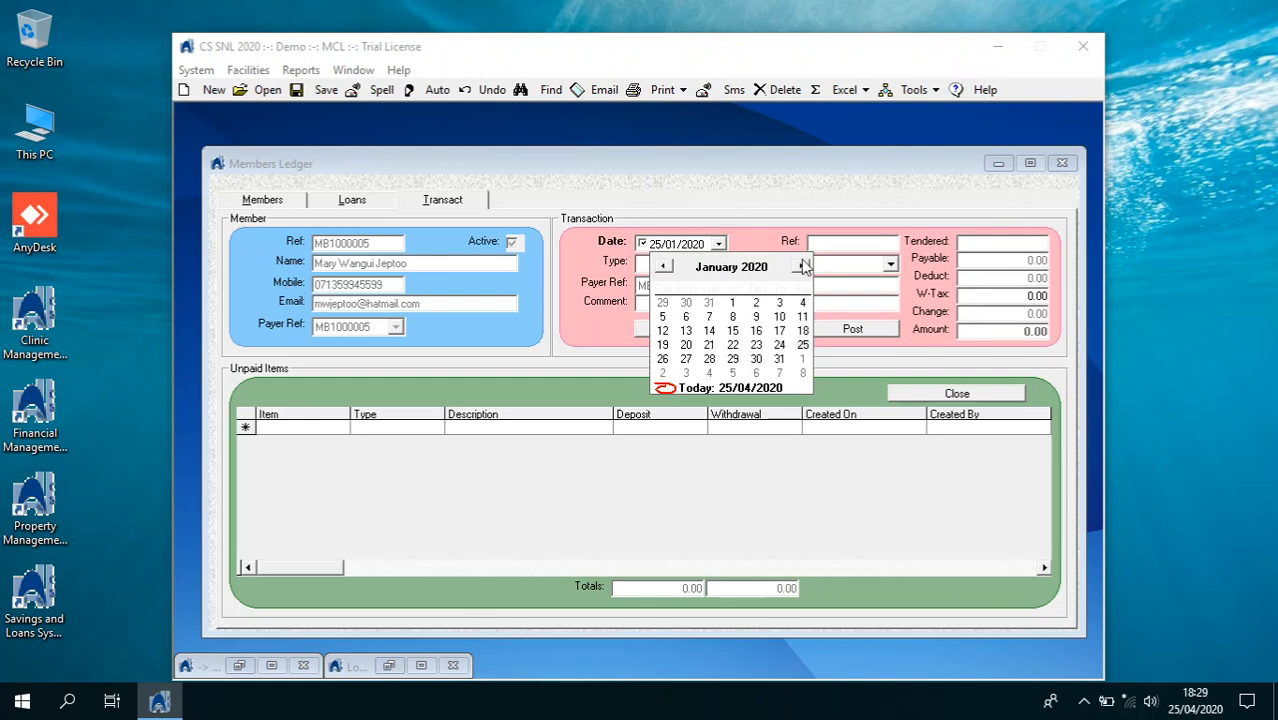
left_click(778, 247)
left_click(718, 264)
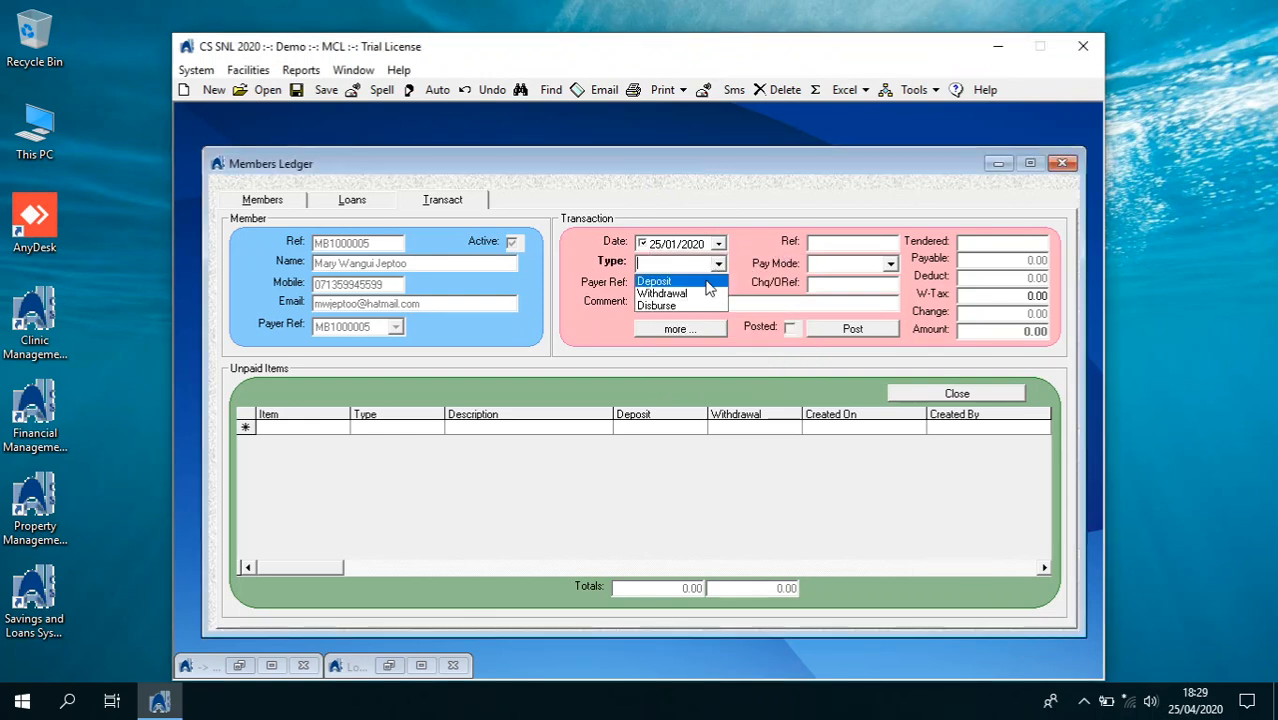
left_click(701, 303)
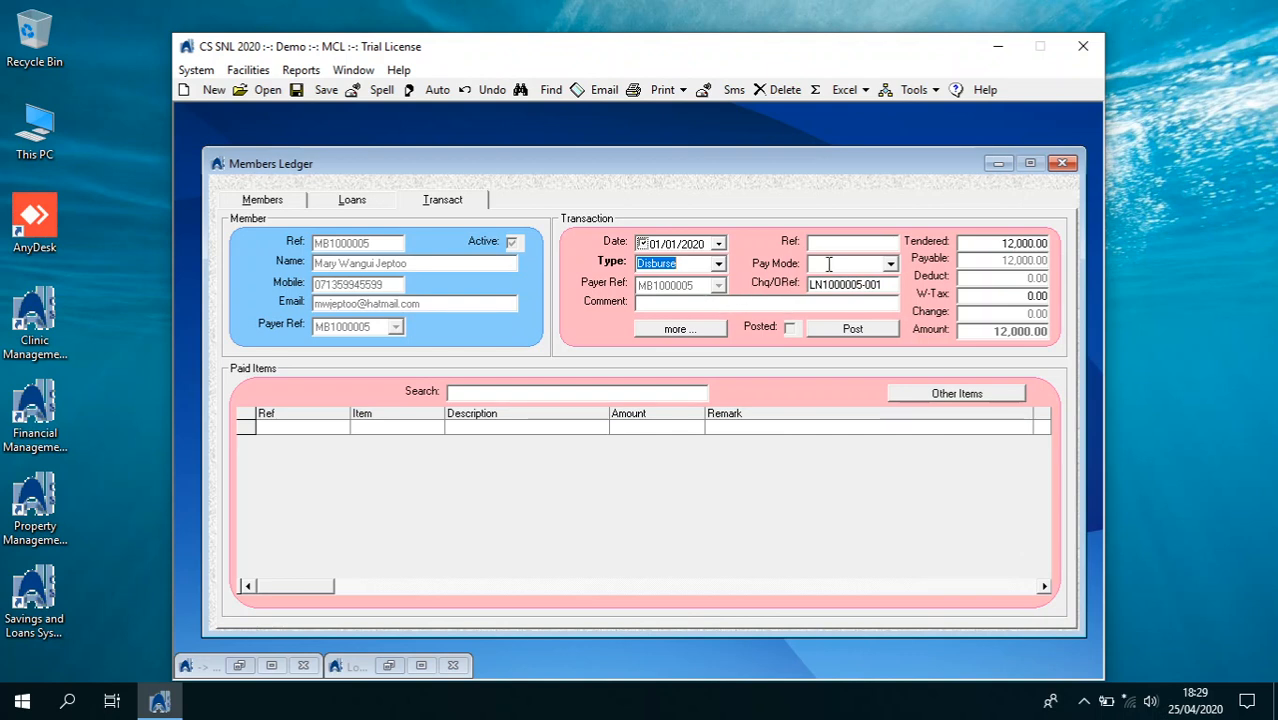
left_click(882, 265)
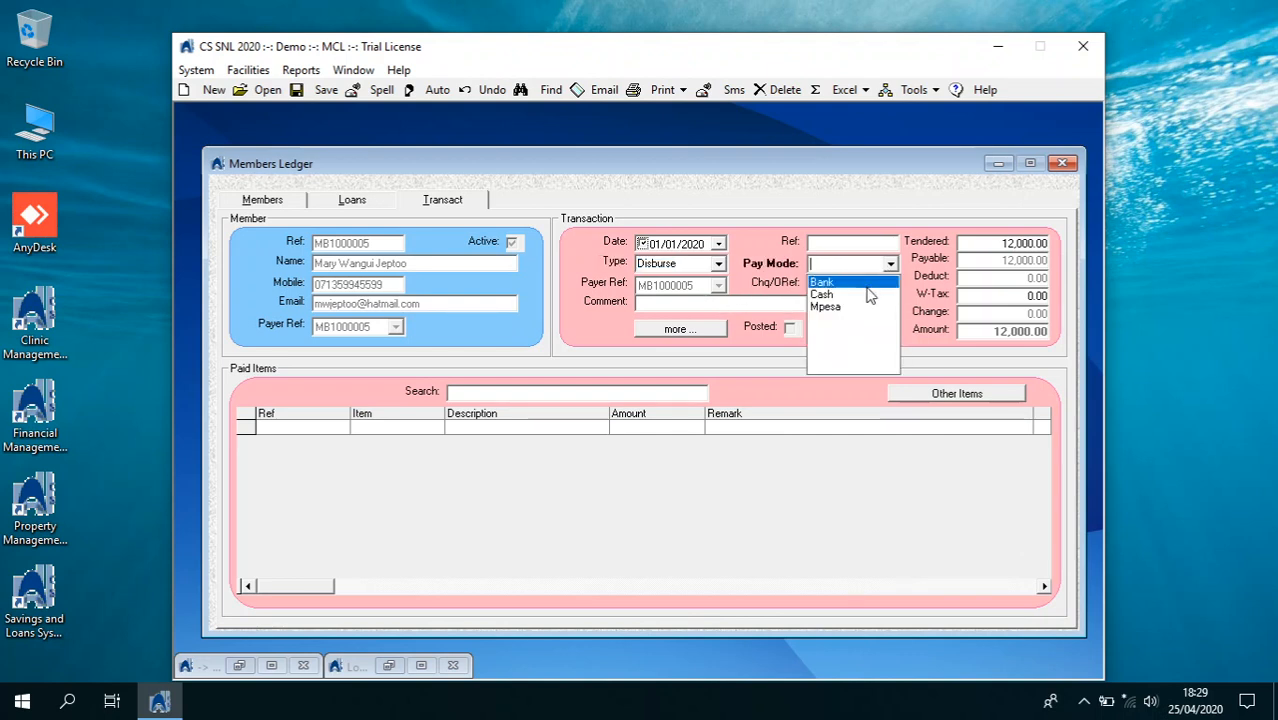
left_click(868, 286)
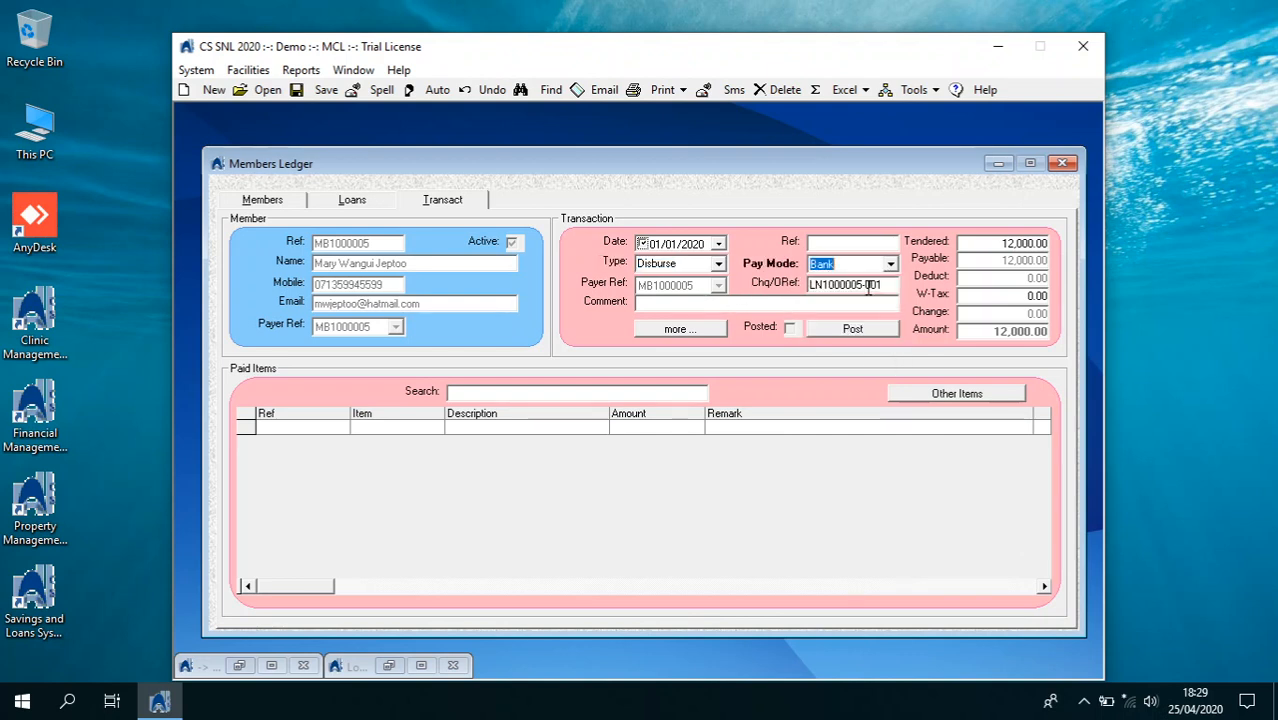
Post the 12,000.00 disbursement and view then close its receipt preview
left_click(762, 306)
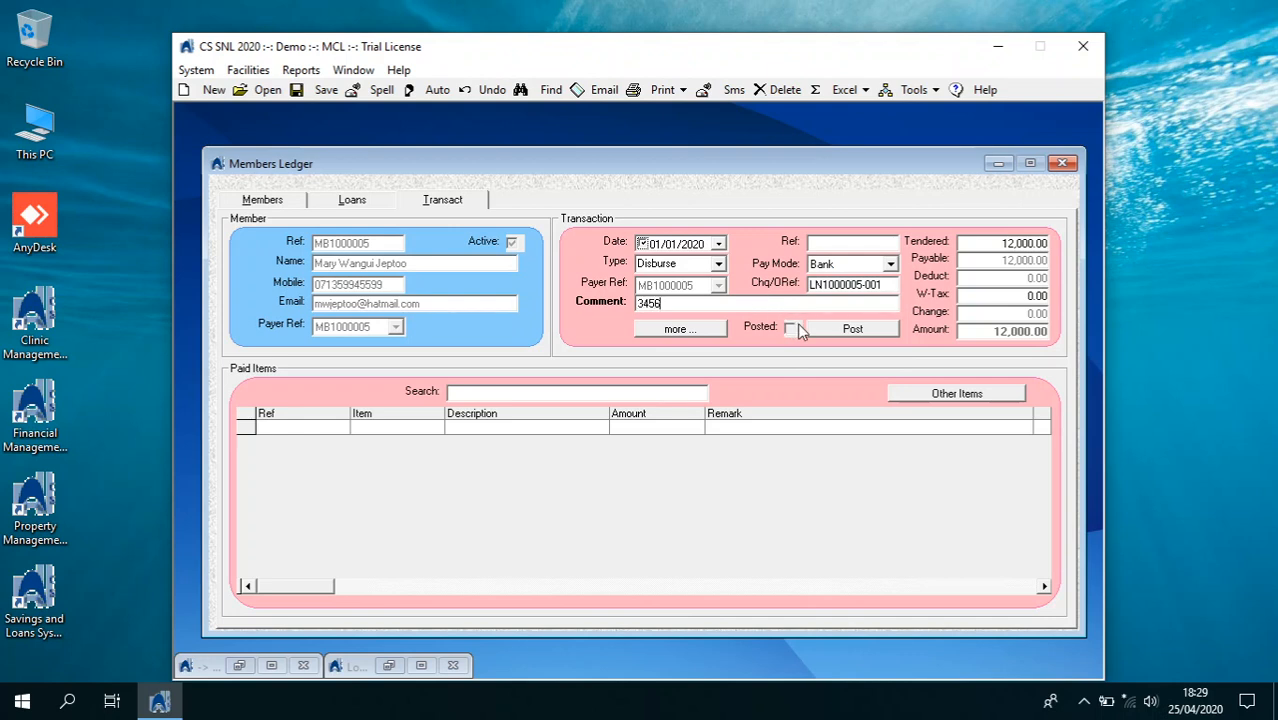
left_click(828, 329)
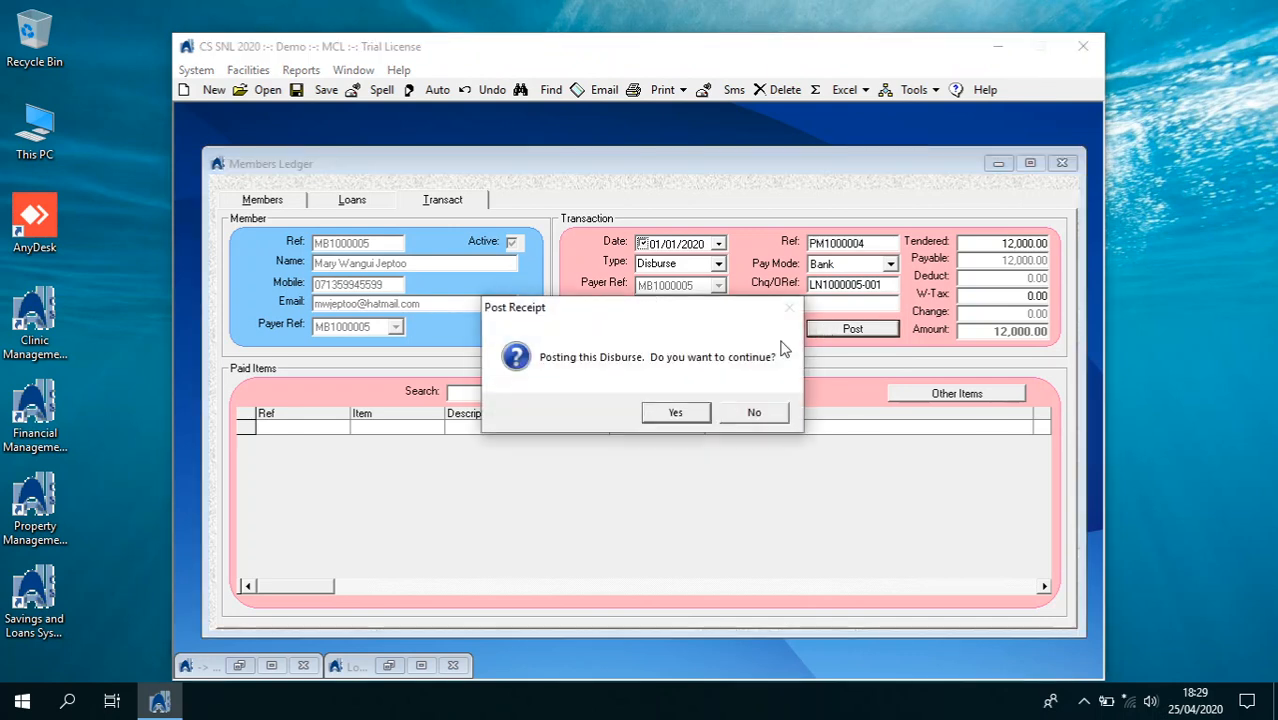
left_click(676, 413)
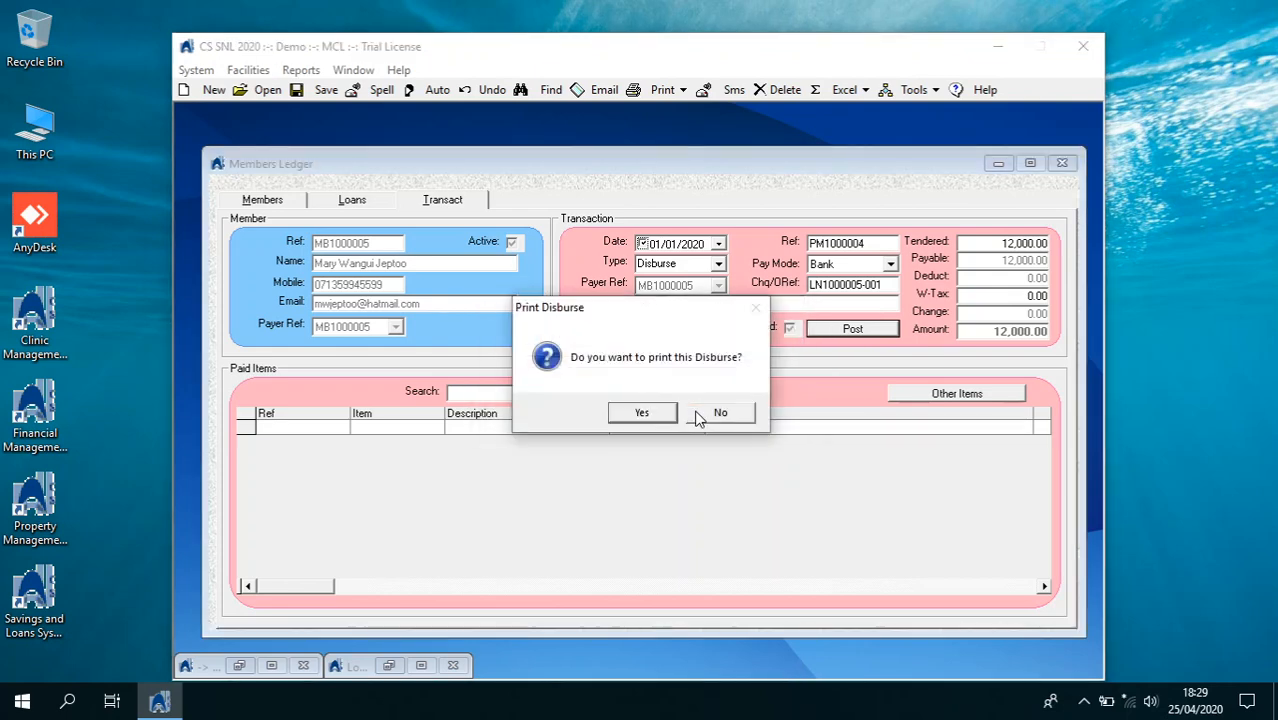
left_click(642, 413)
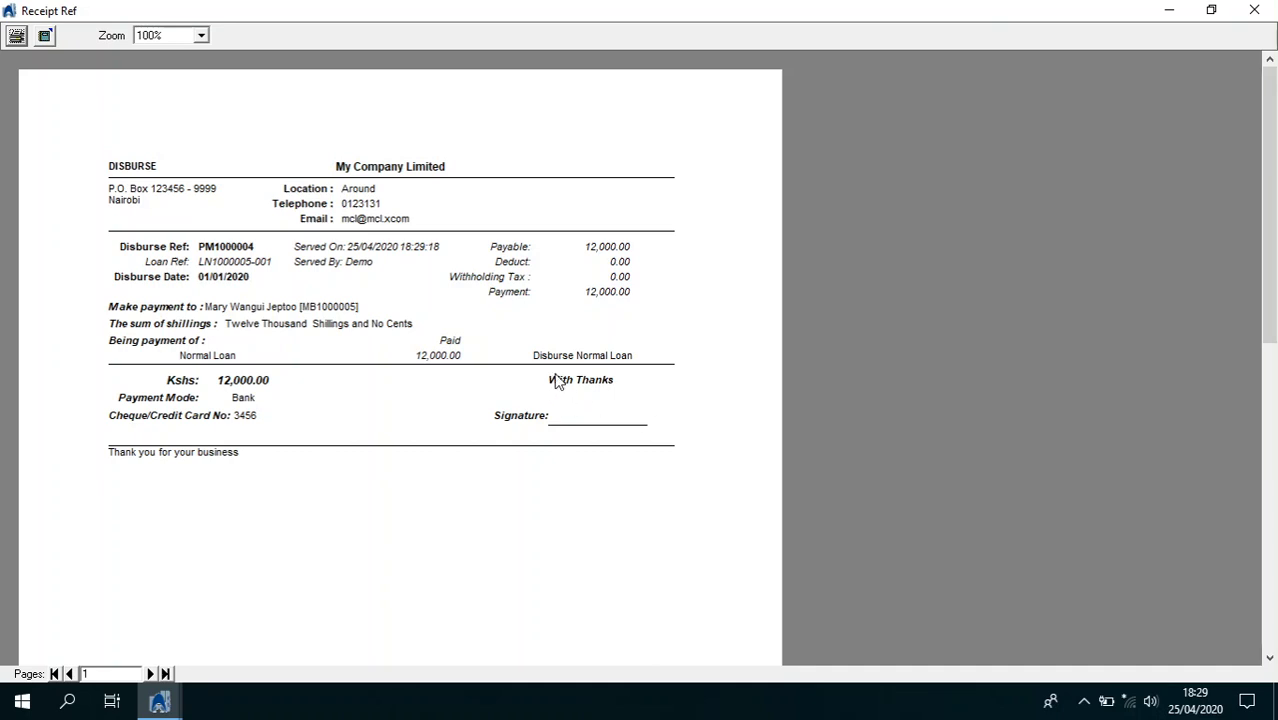
left_click(1254, 10)
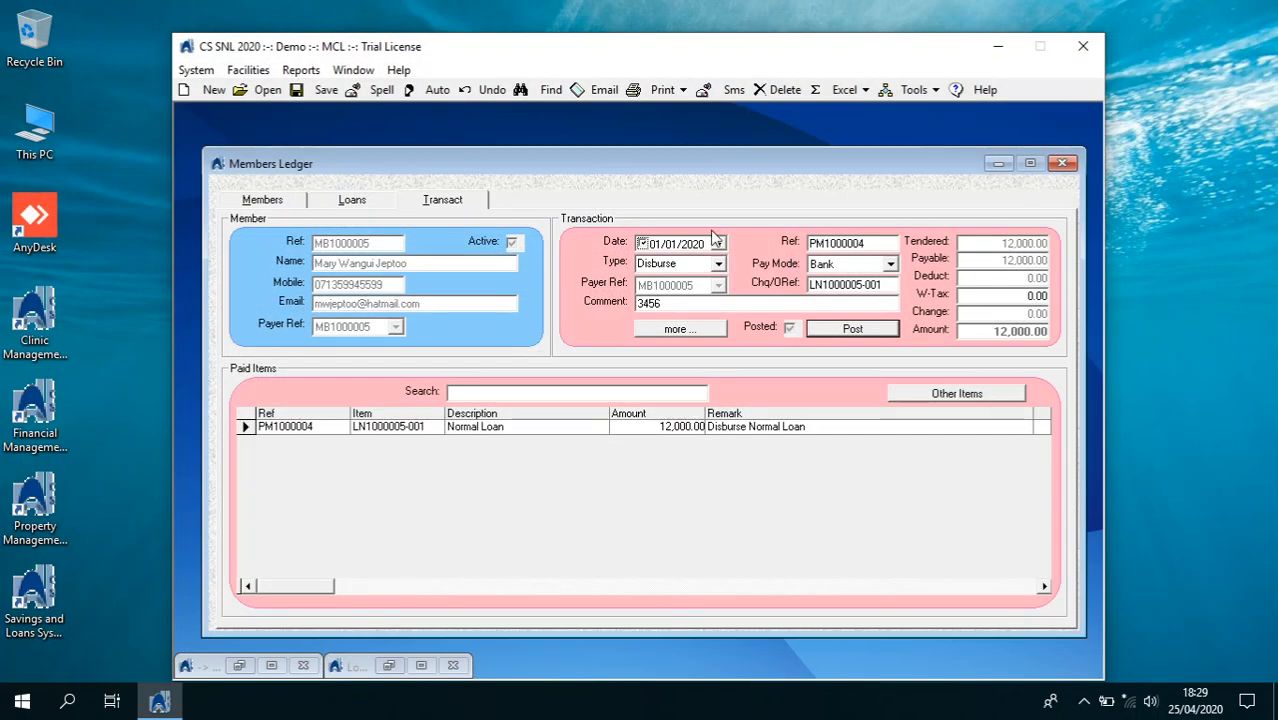
left_click(262, 200)
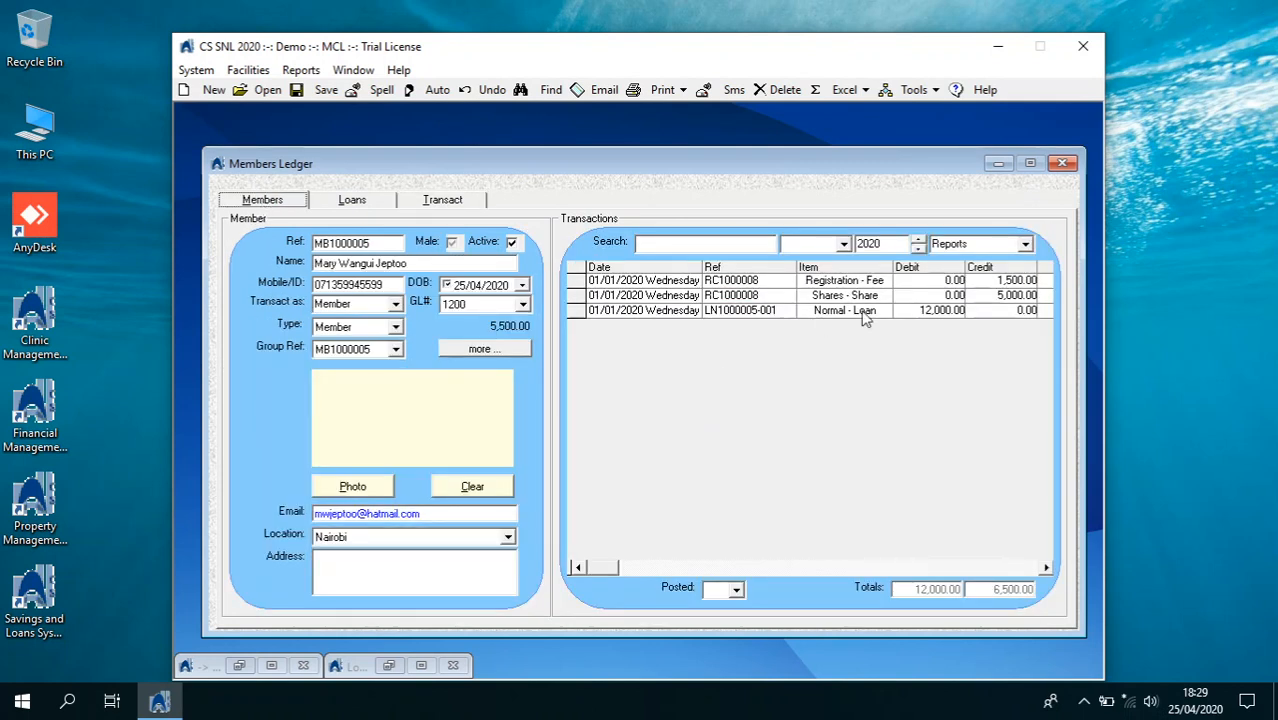
left_click(913, 312)
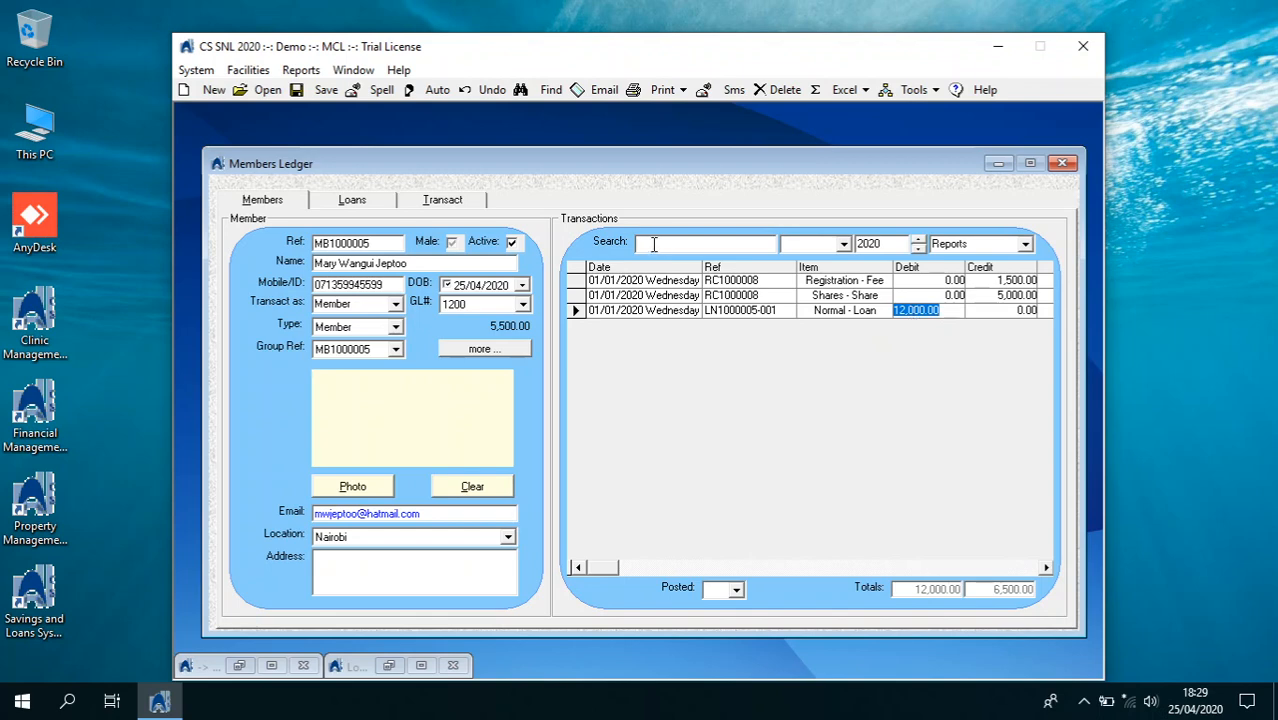
left_click(352, 199)
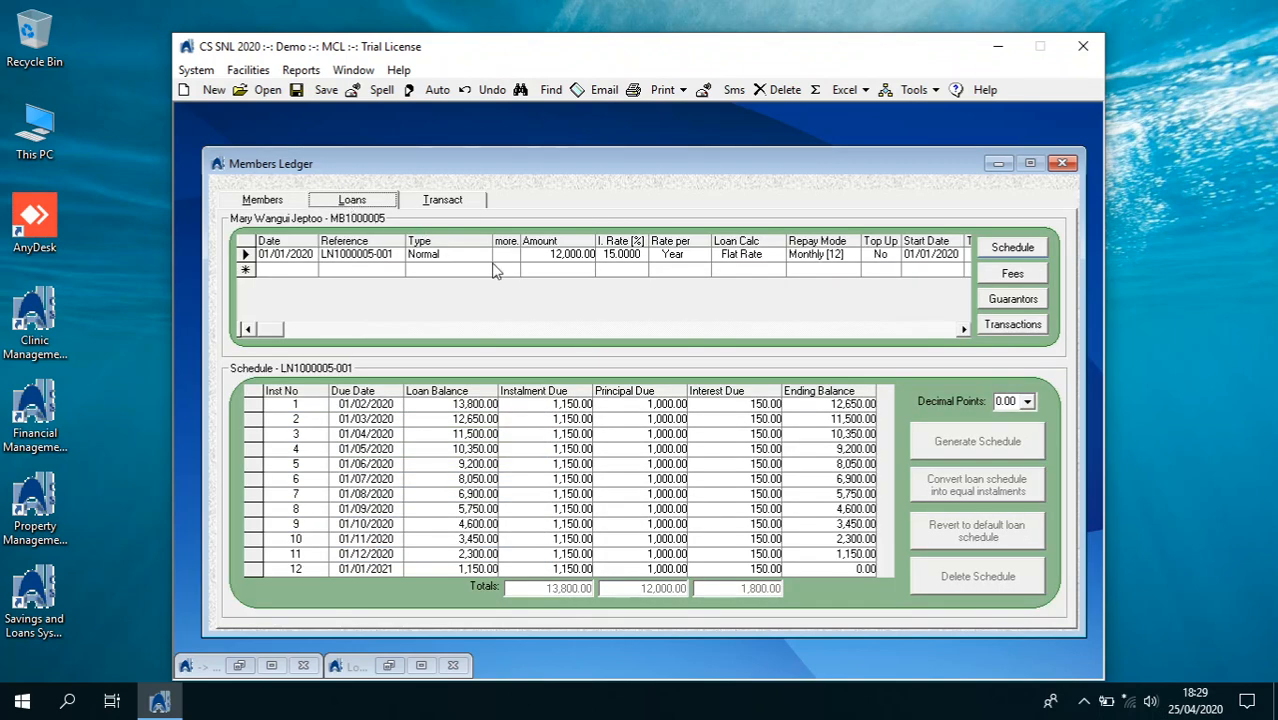
left_click(348, 332)
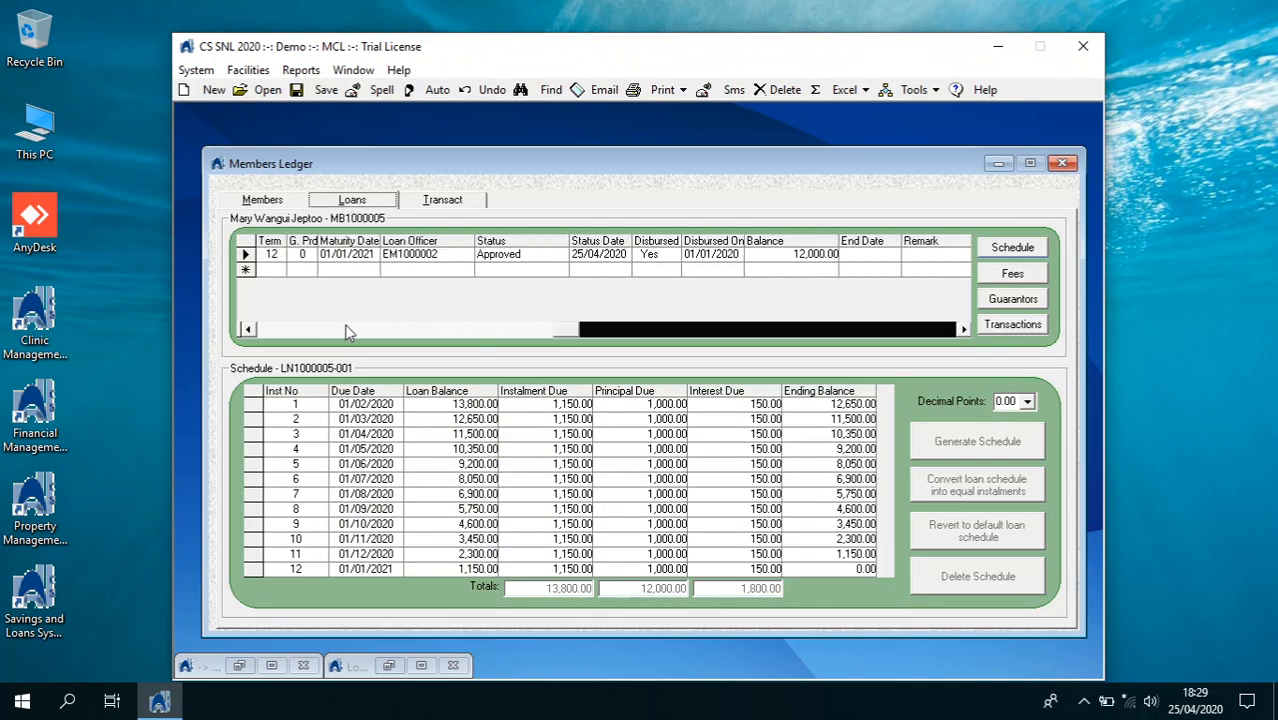
left_click(348, 332)
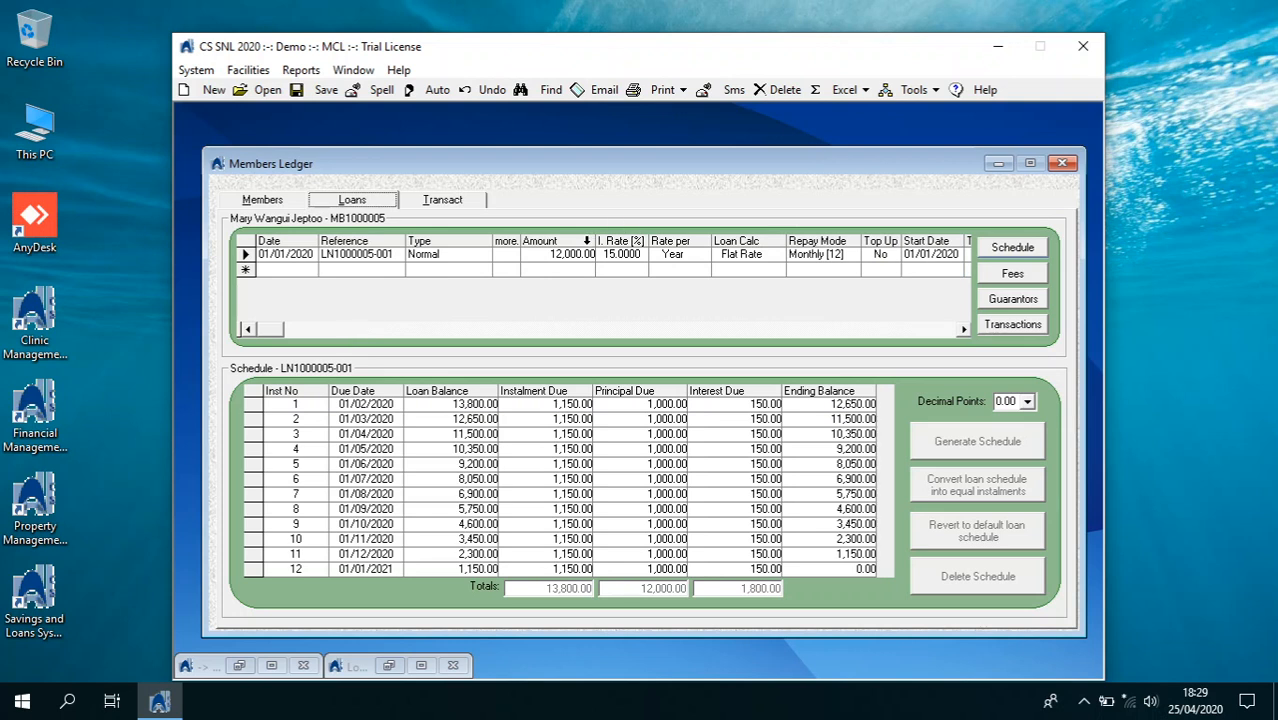
left_click(586, 246)
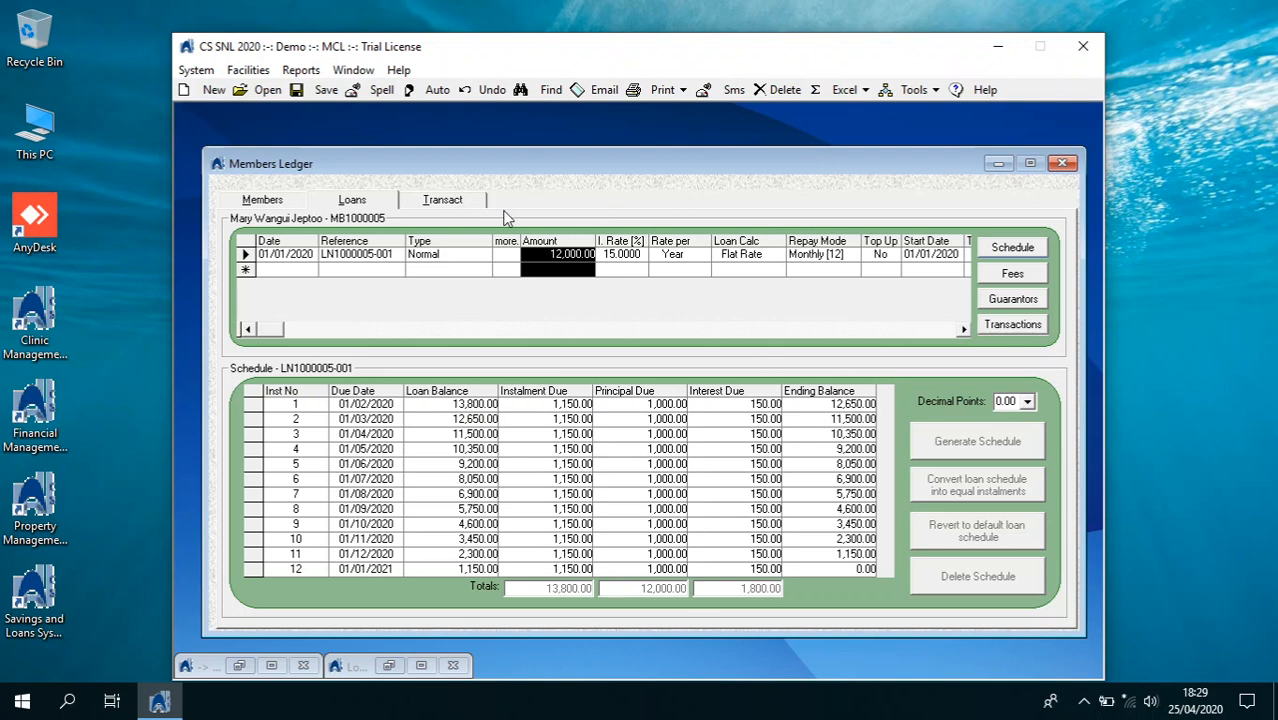
left_click(993, 328)
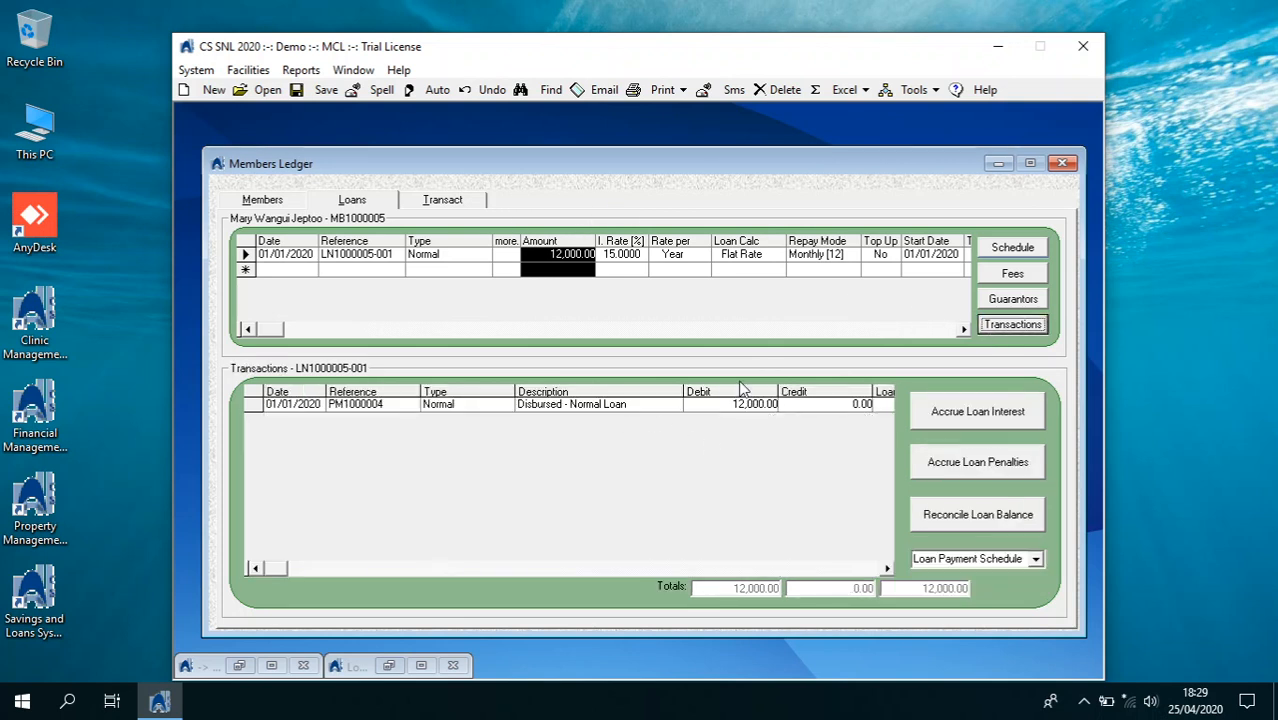
Accrue the loan's interest to 01/02/2020 with 0 decimal places
left_click(953, 425)
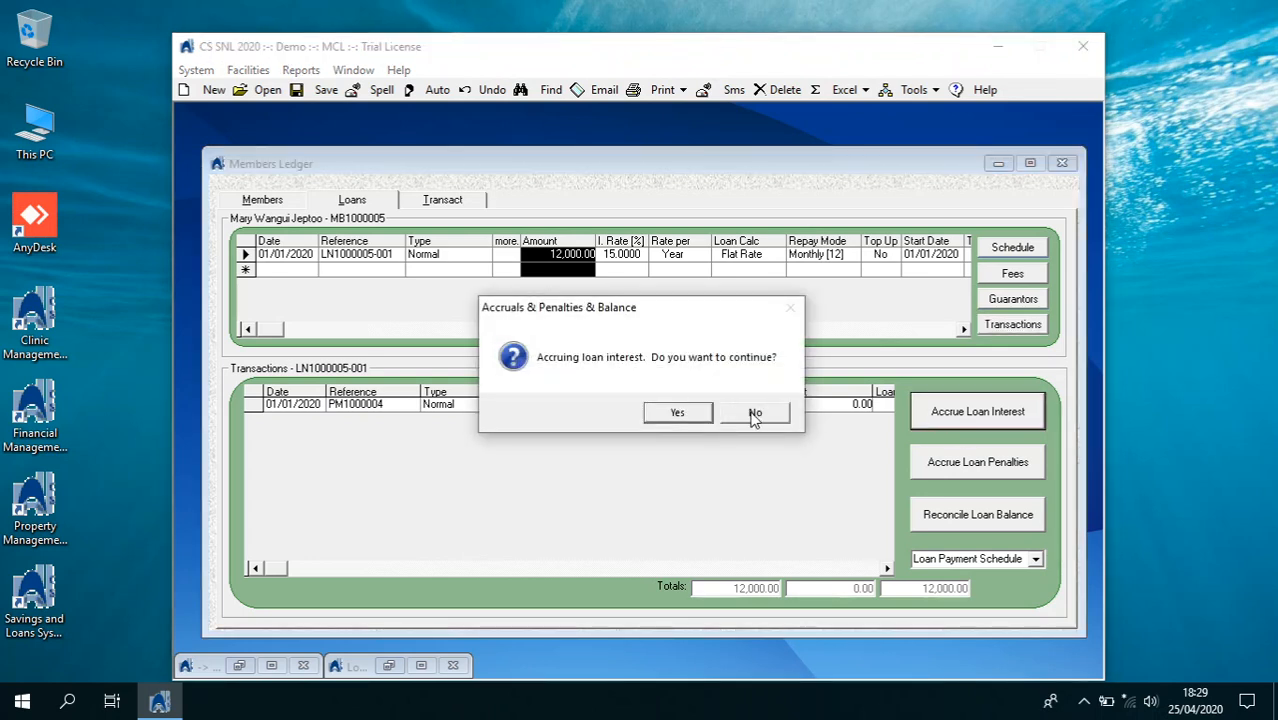
left_click(655, 426)
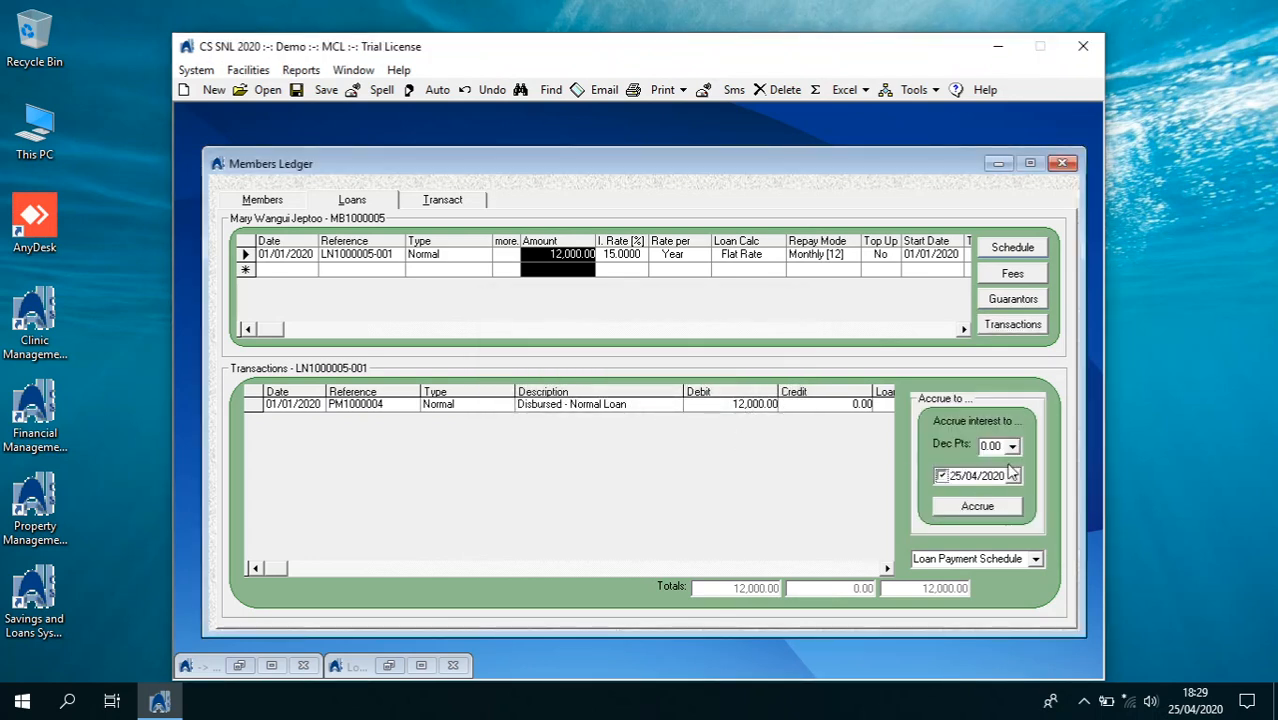
left_click(1012, 446)
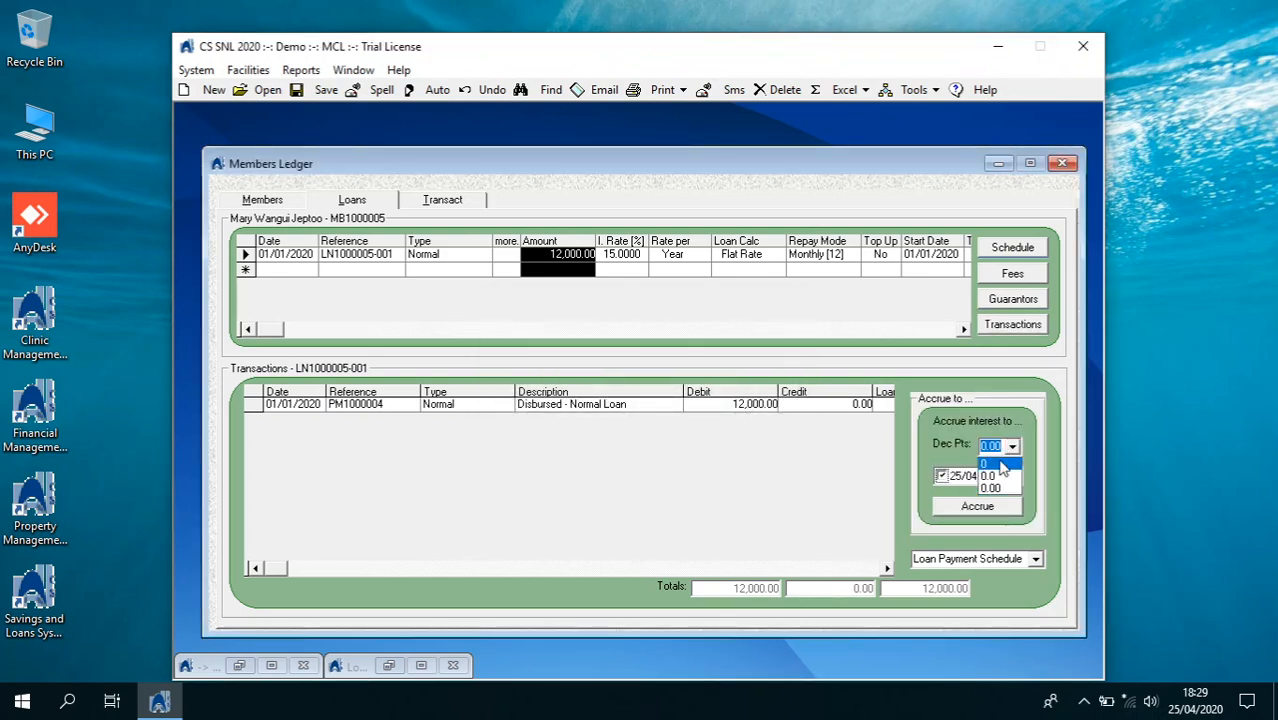
left_click(1010, 480)
left_click(1013, 476)
left_click(963, 500)
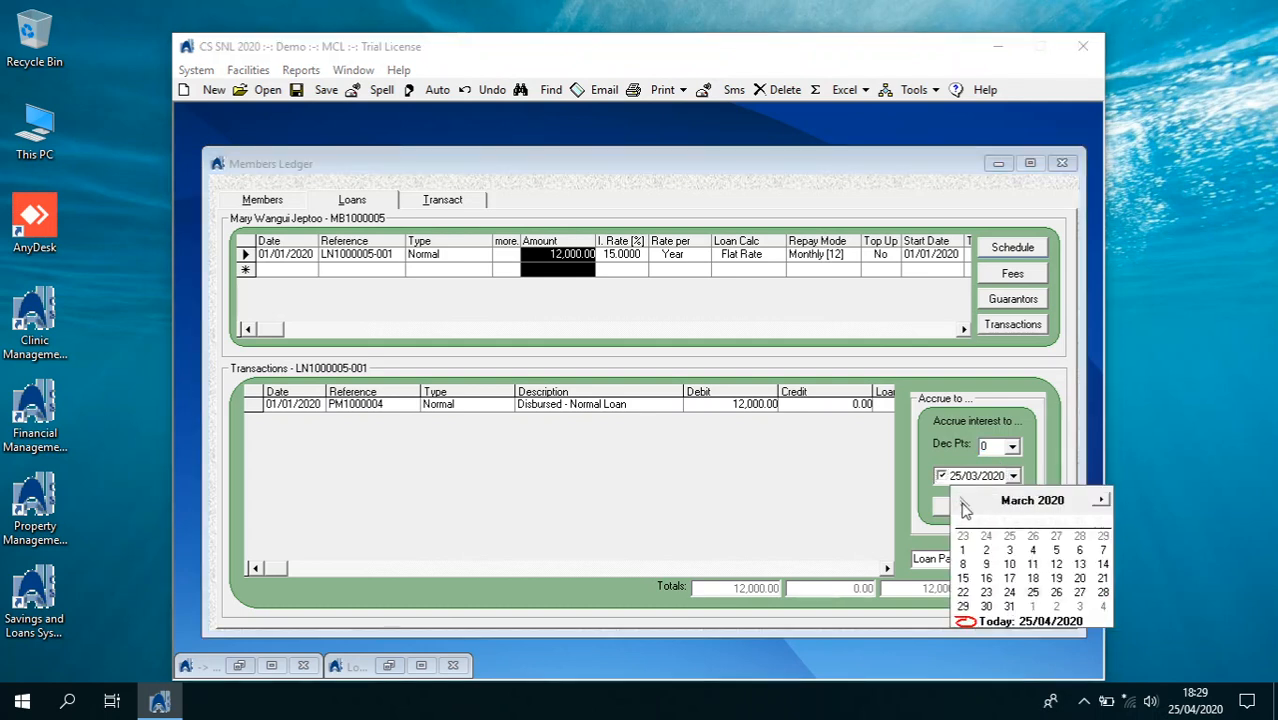
left_click(963, 500)
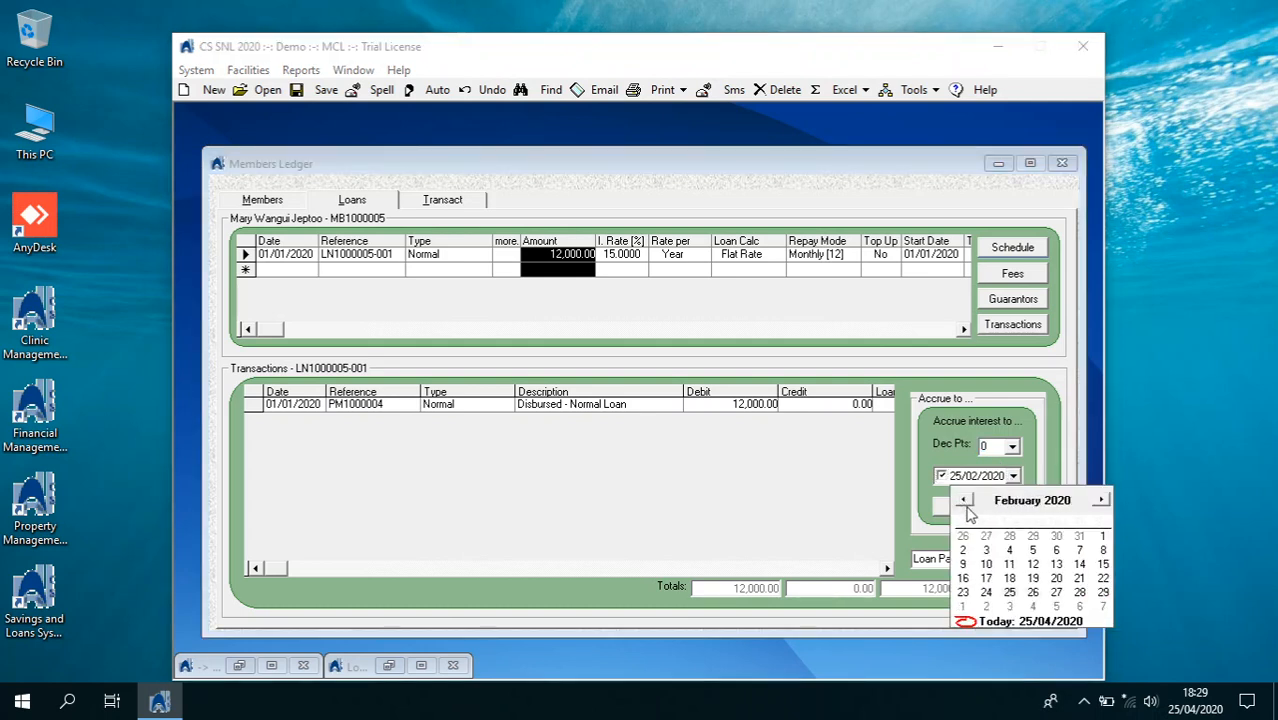
left_click(1101, 537)
left_click(998, 514)
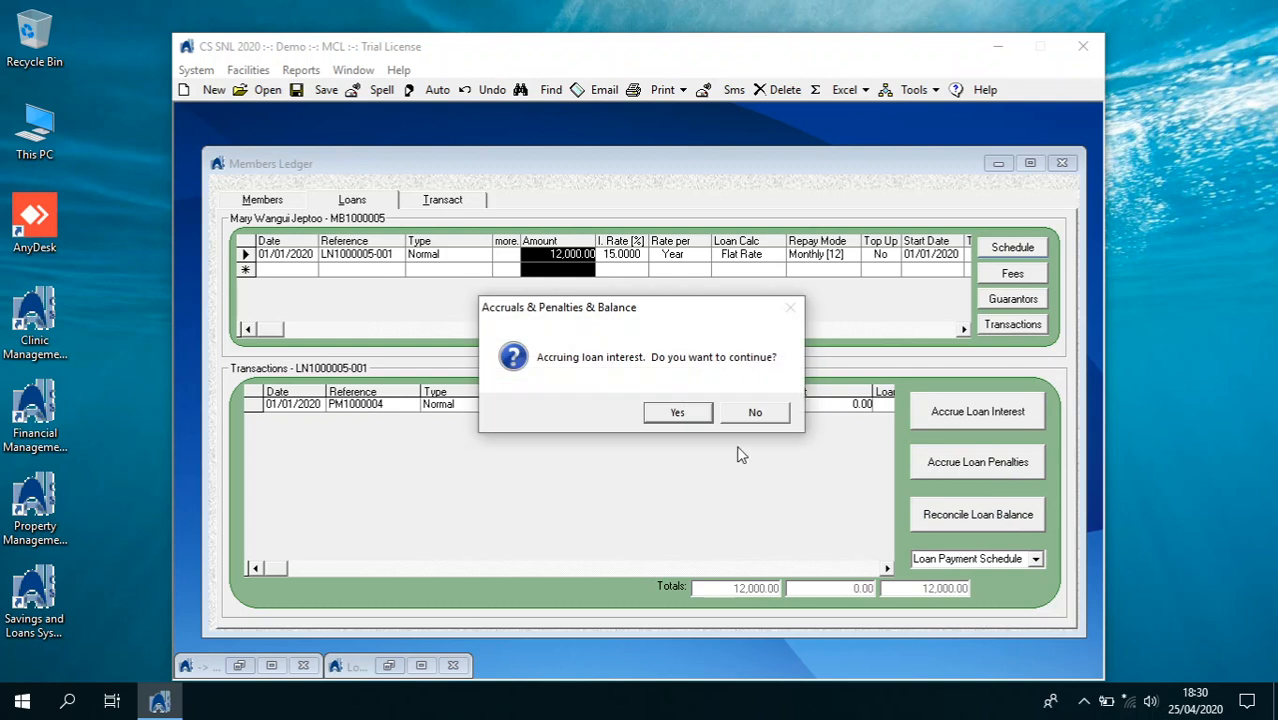
left_click(682, 412)
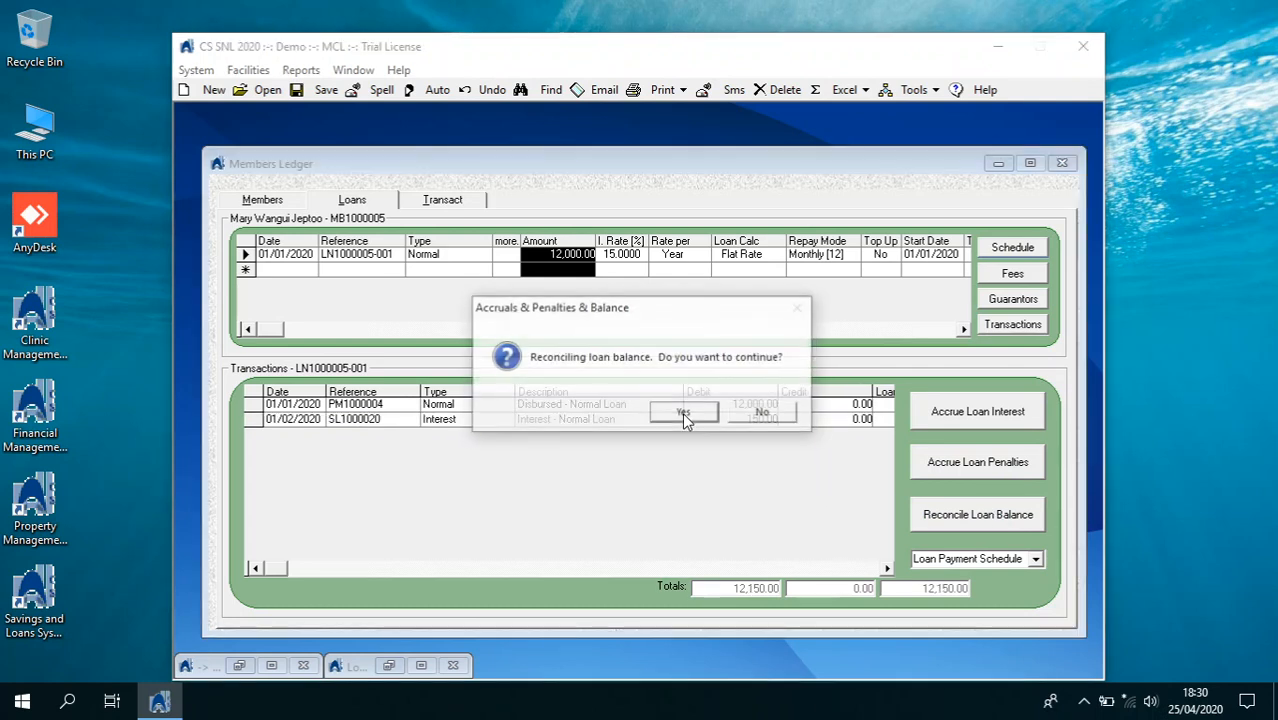
Reconcile the loan balance to 12,150.00
left_click(683, 413)
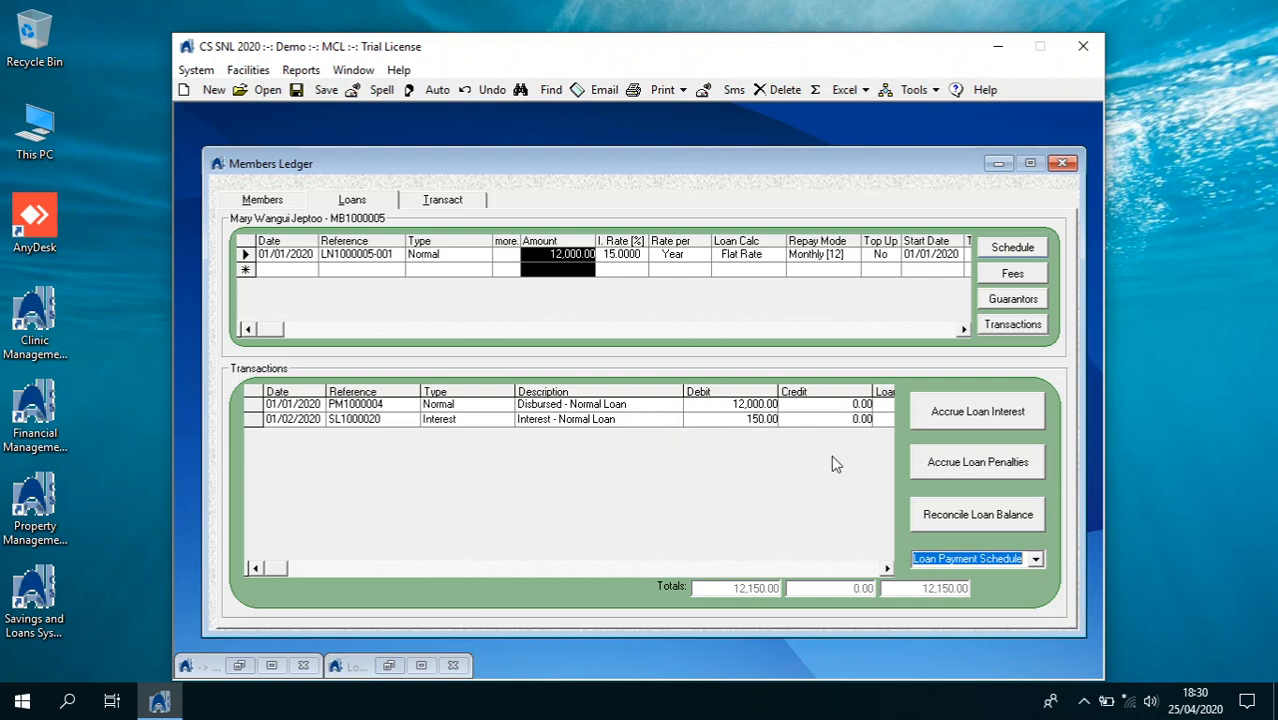
left_click(936, 518)
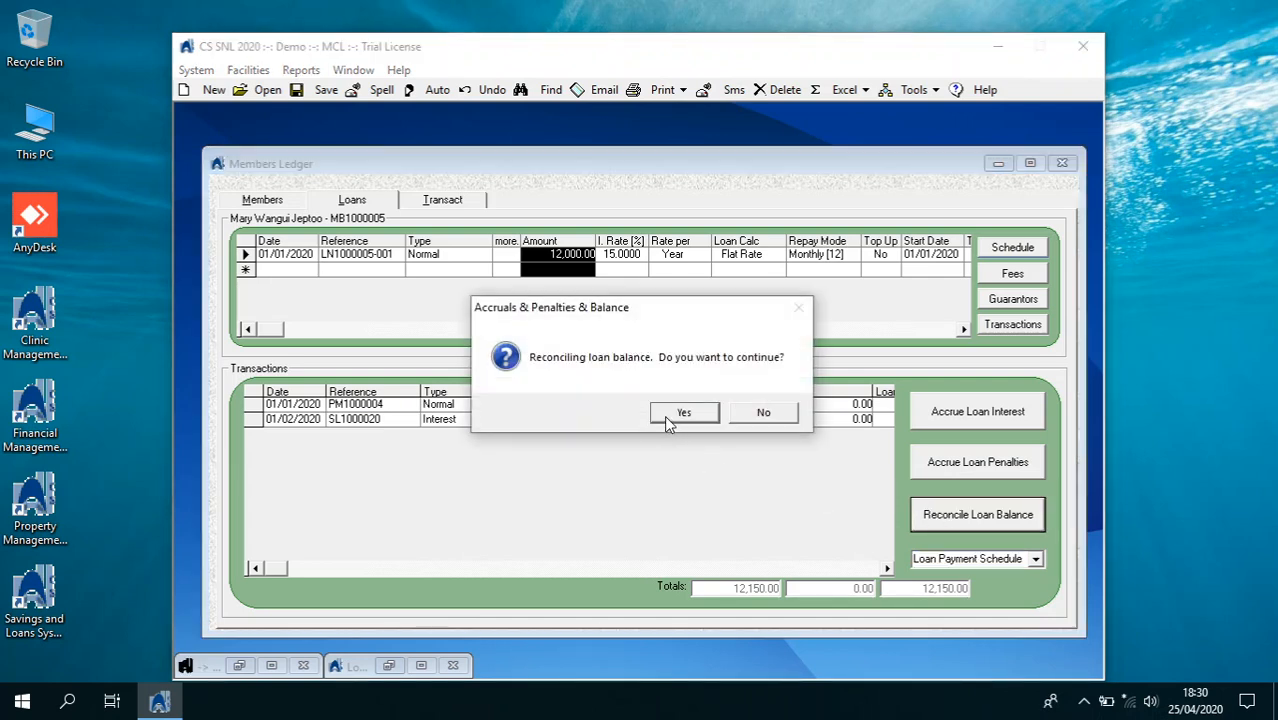
left_click(664, 415)
left_click(900, 332)
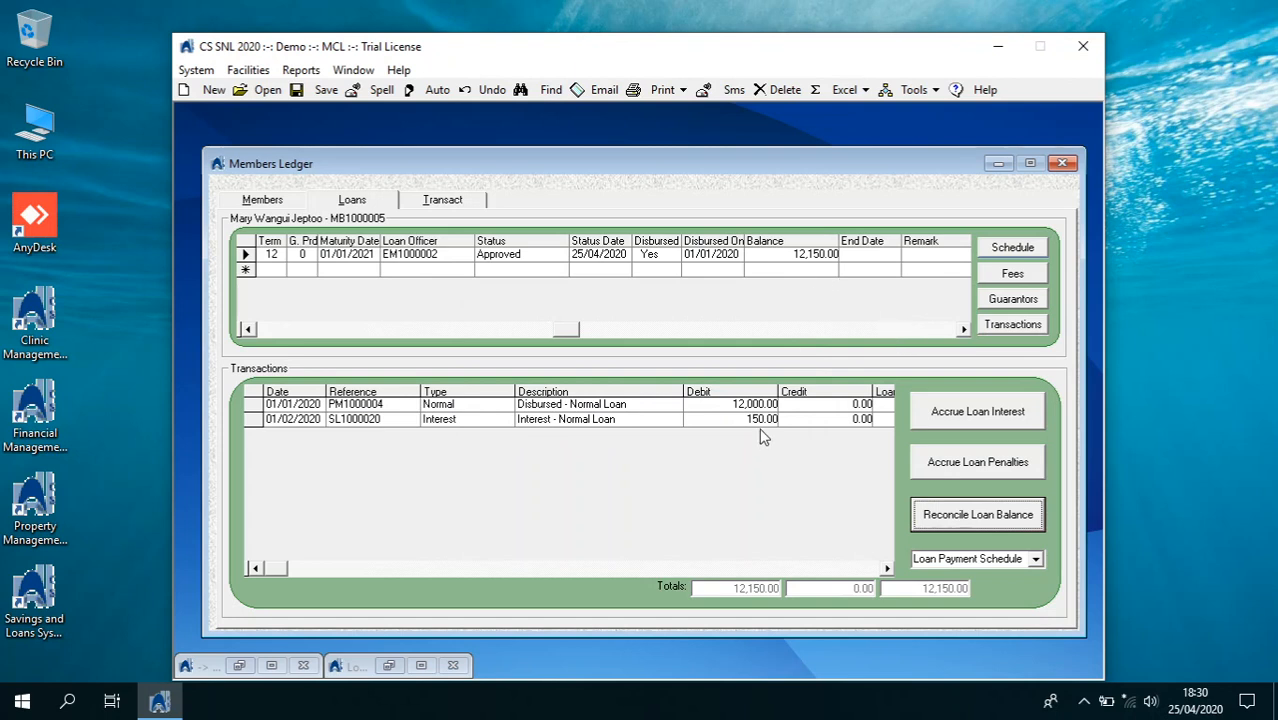
Accrue loan penalties up to 06/02/2020 and agree to reconcile the loan balance
left_click(958, 467)
left_click(694, 415)
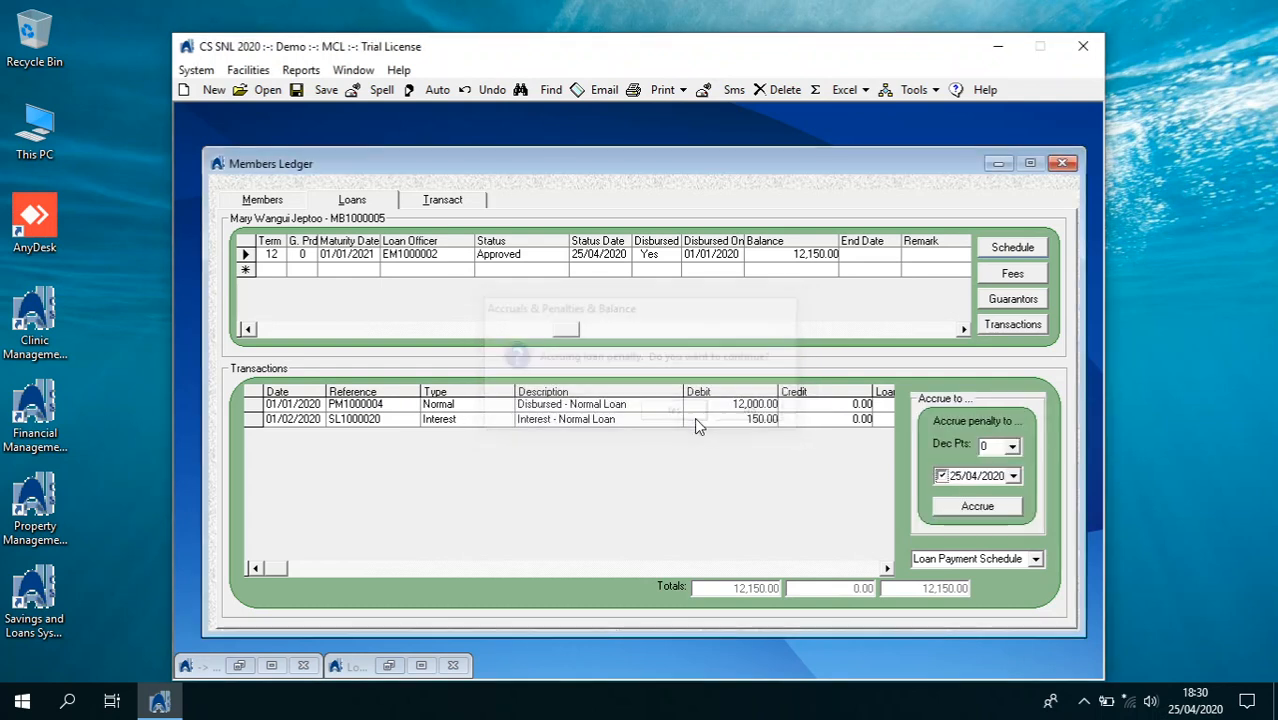
left_click(1013, 476)
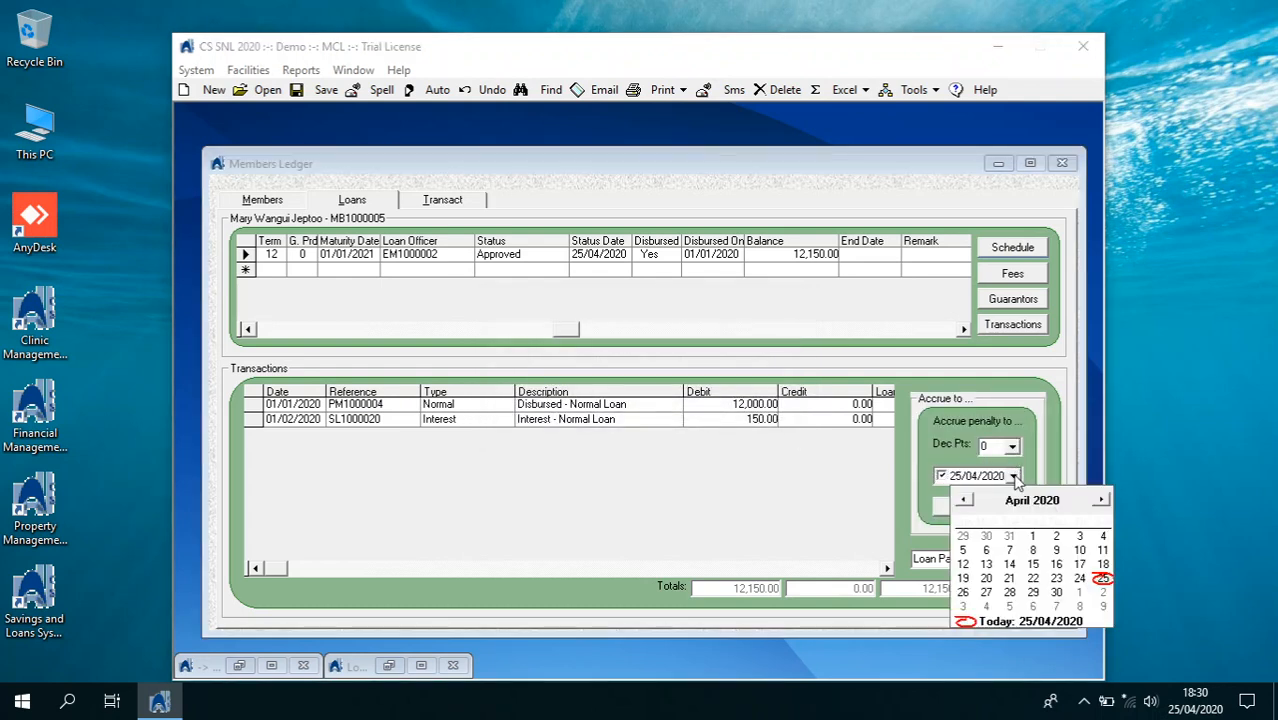
left_click(964, 500)
left_click(964, 500)
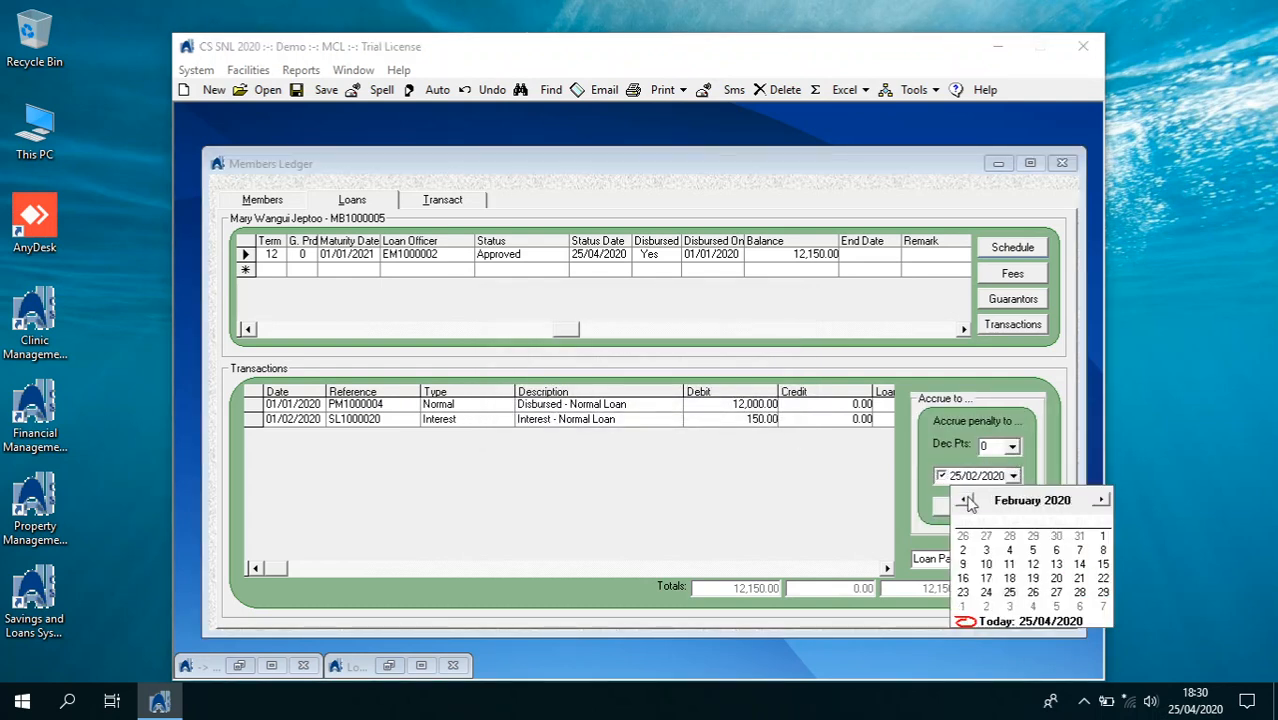
left_click(1056, 551)
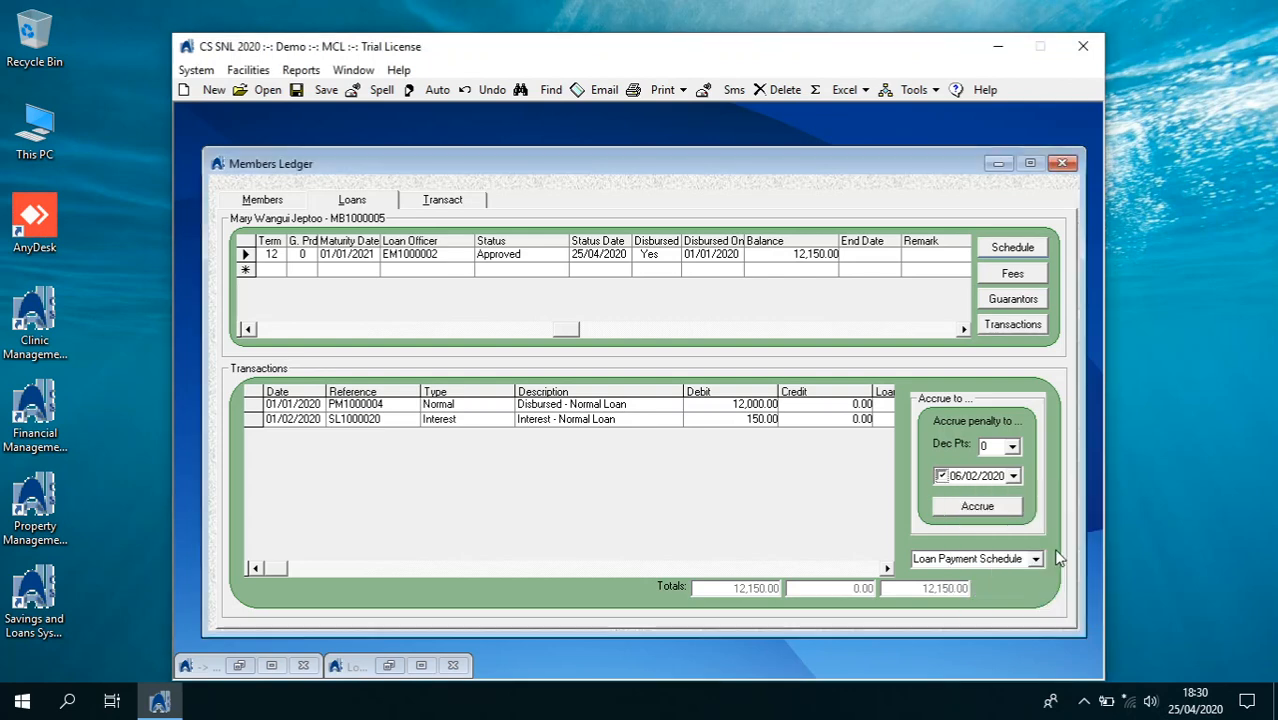
left_click(1006, 510)
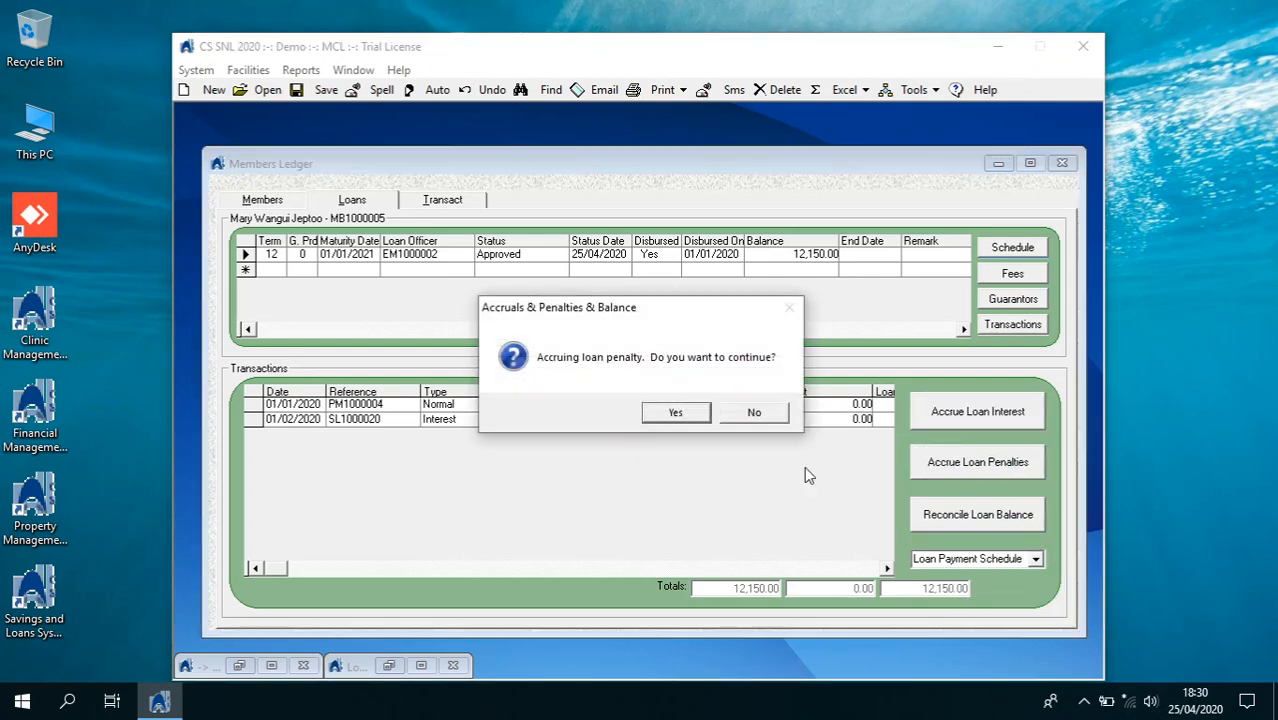
left_click(676, 413)
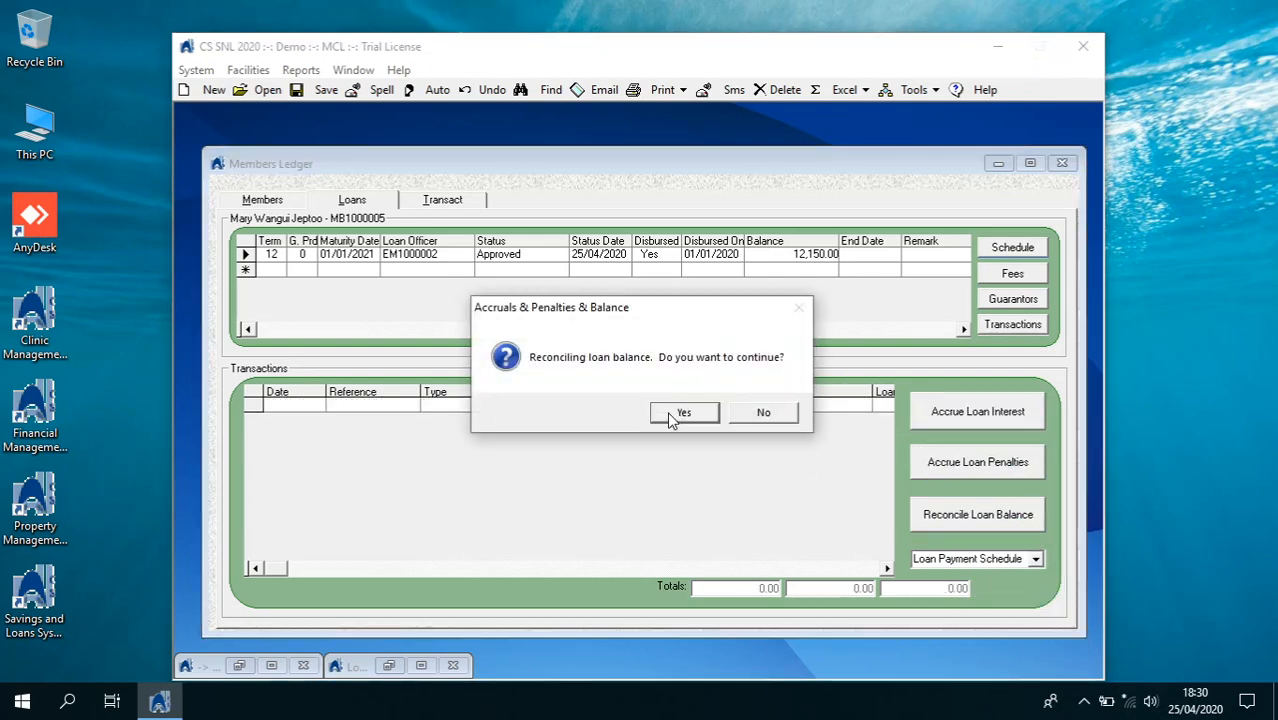
left_click(676, 414)
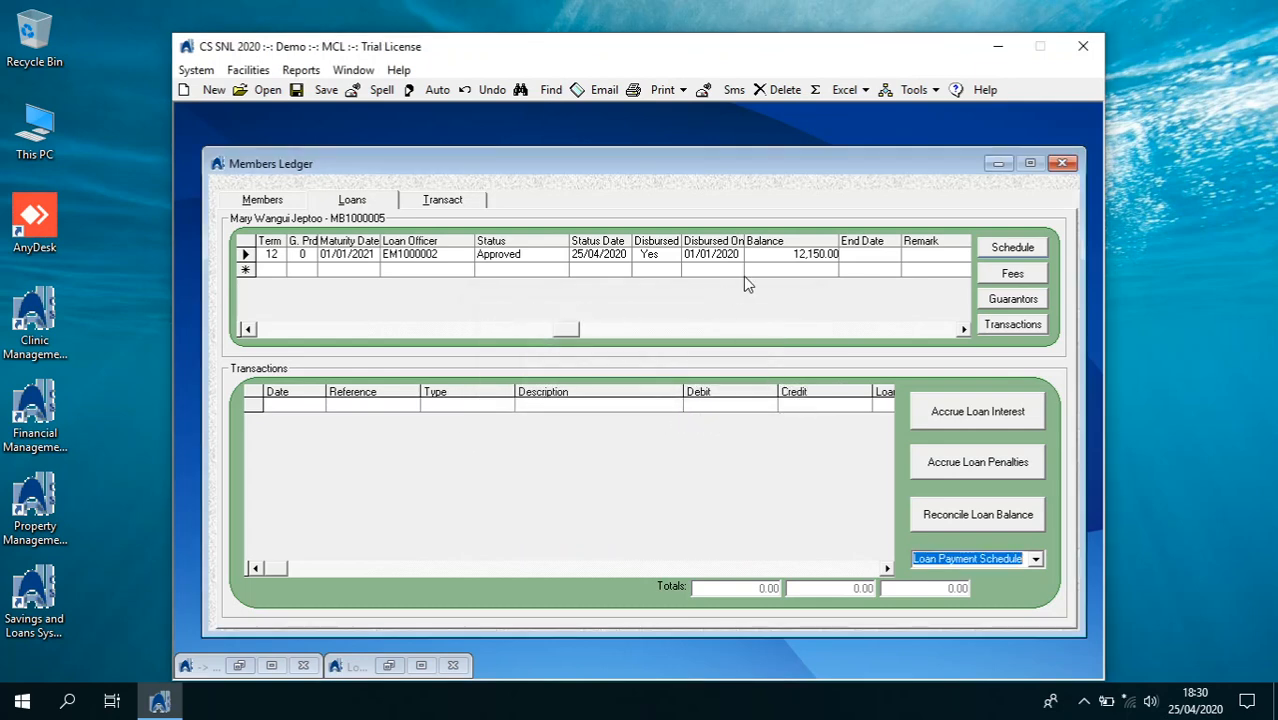
With the loan's transactions shown, run the penalty accrual to 06/02/2020 again and reconcile
left_click(1012, 325)
left_click(970, 461)
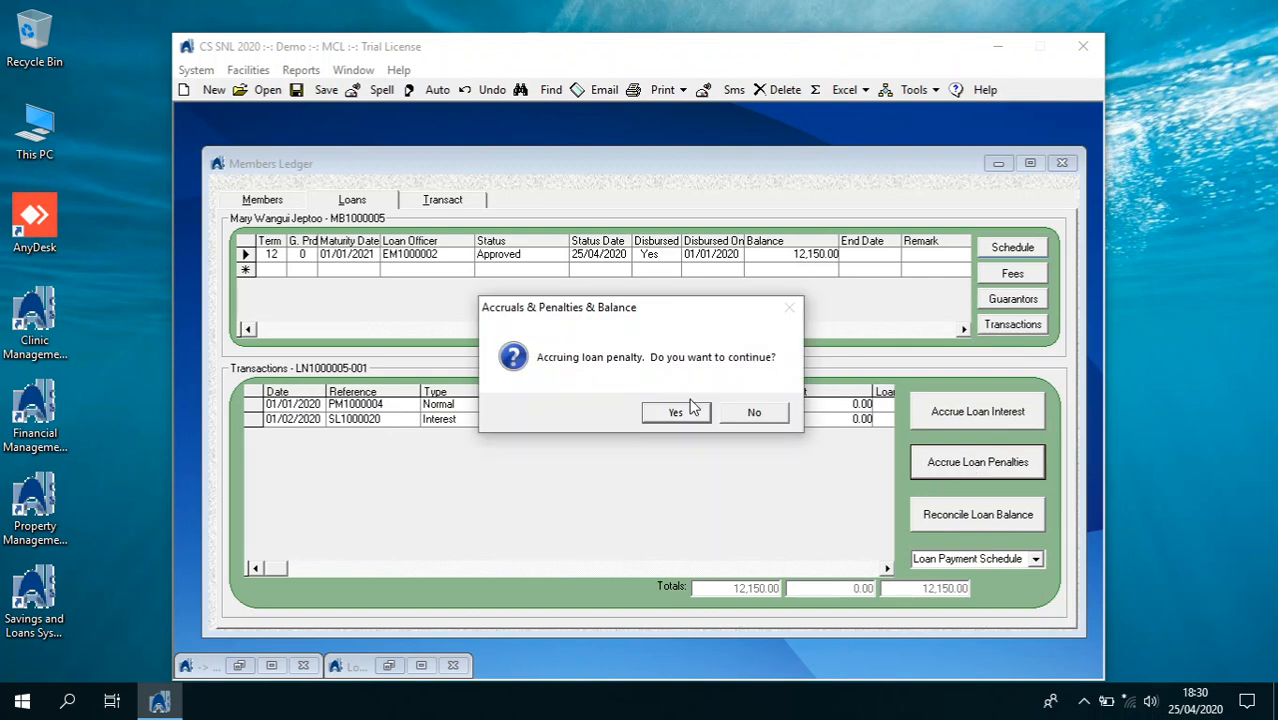
left_click(686, 416)
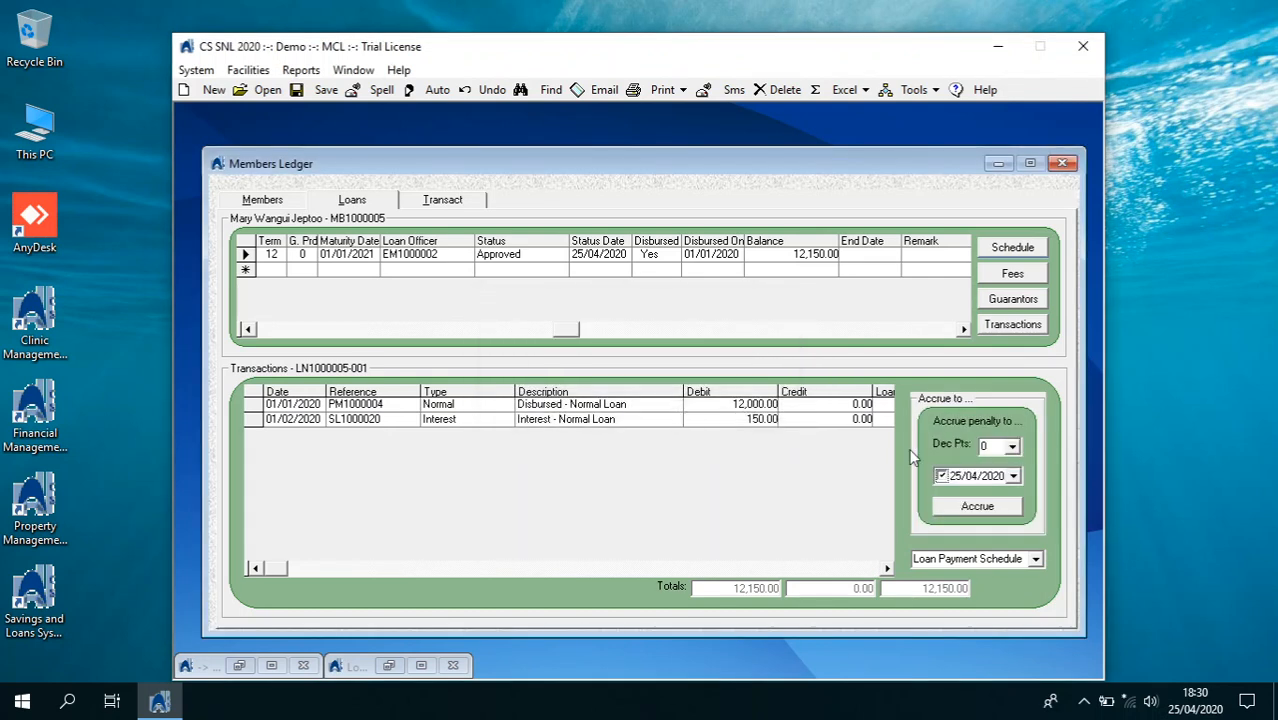
left_click(1013, 476)
left_click(963, 500)
left_click(963, 500)
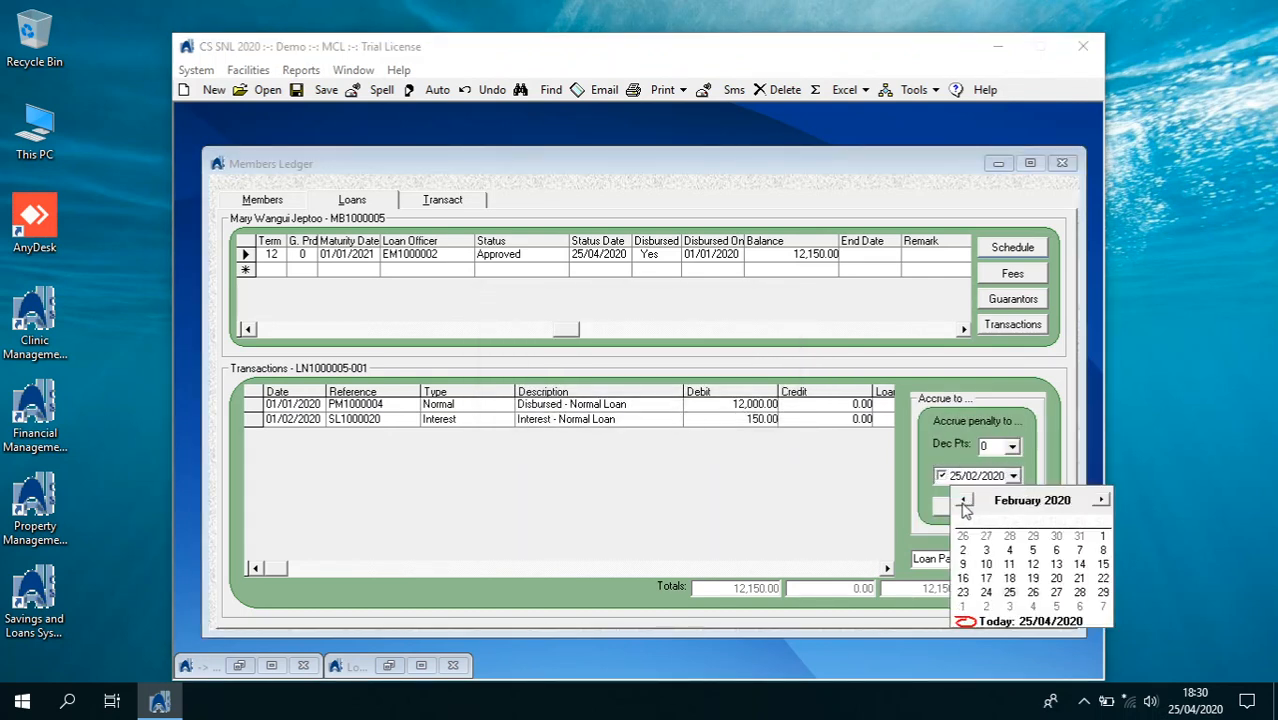
left_click(1056, 550)
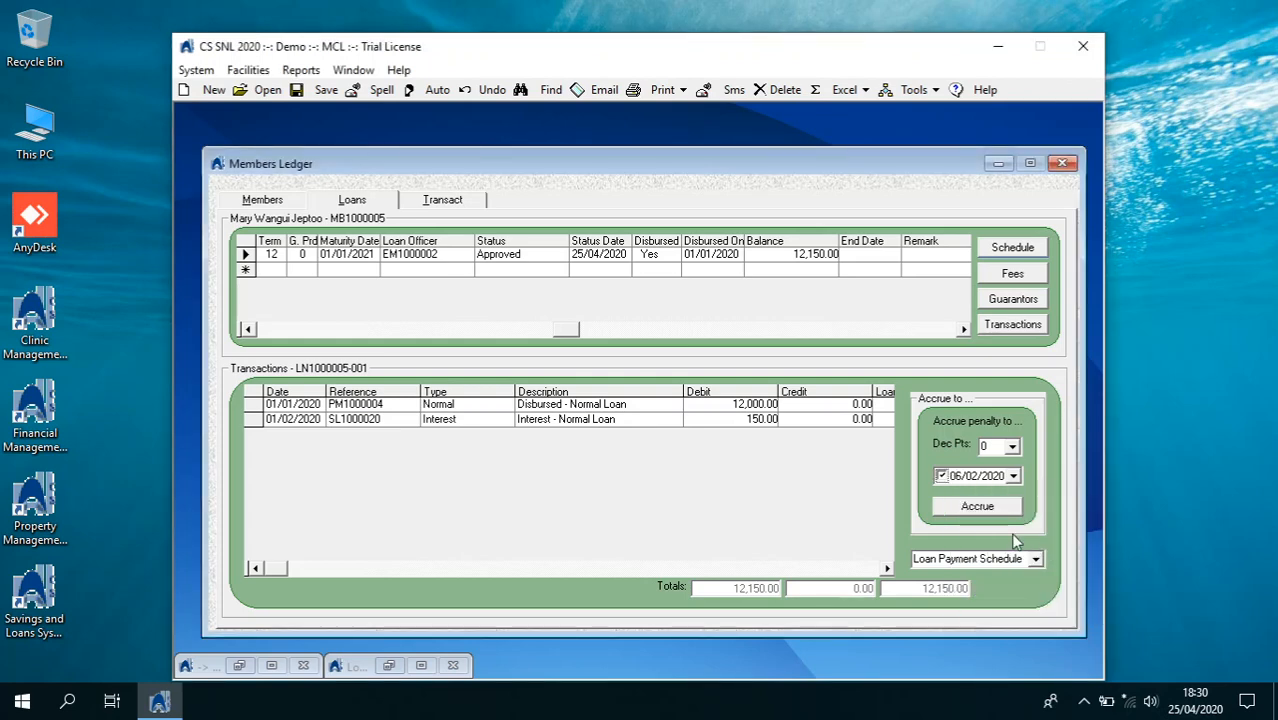
left_click(977, 507)
left_click(679, 419)
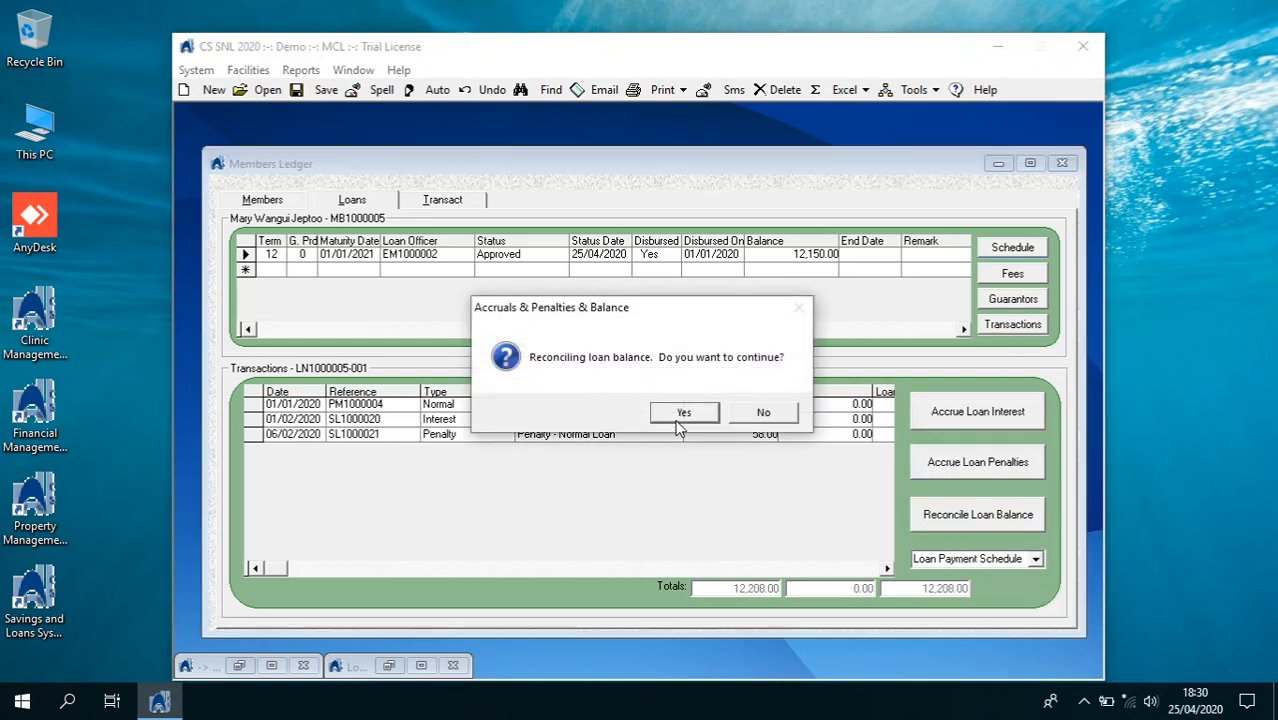
left_click(712, 420)
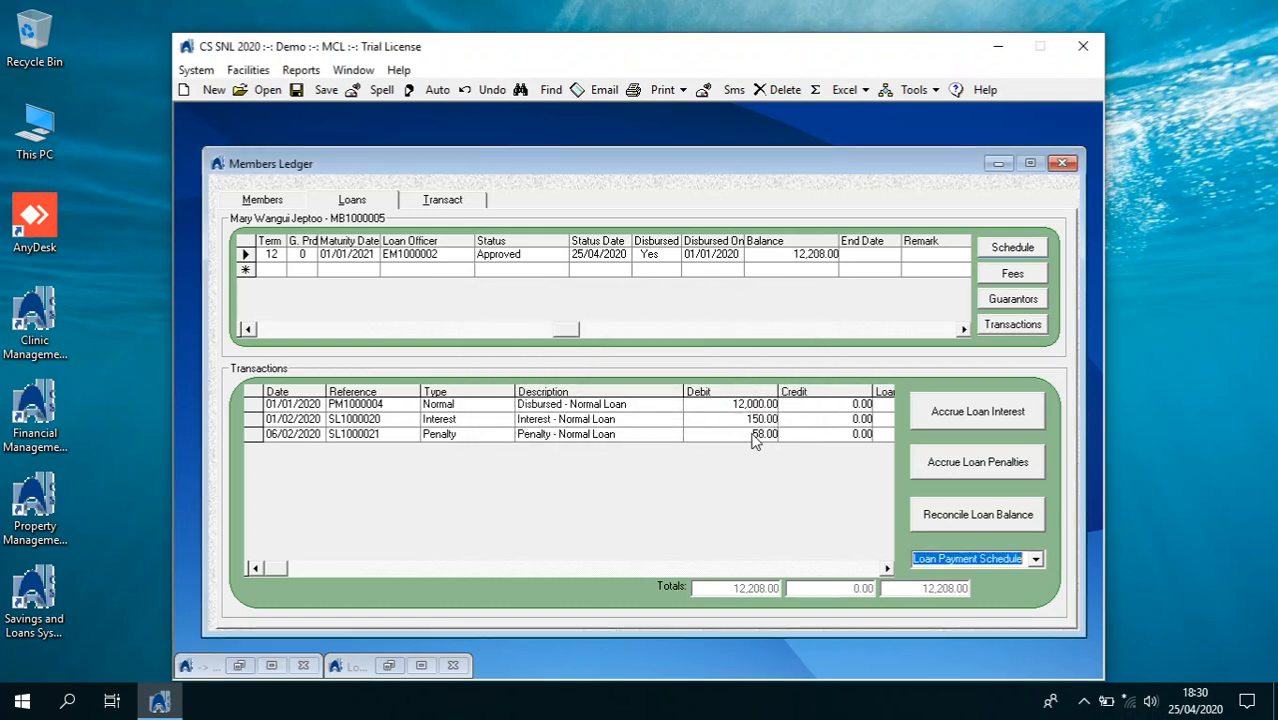
Scroll the grid across the balance, days-late and penalty columns to review the 58.00 penalty
left_click(887, 568)
left_click(887, 568)
left_click(887, 568)
left_click(887, 568)
left_click(887, 568)
left_click(887, 568)
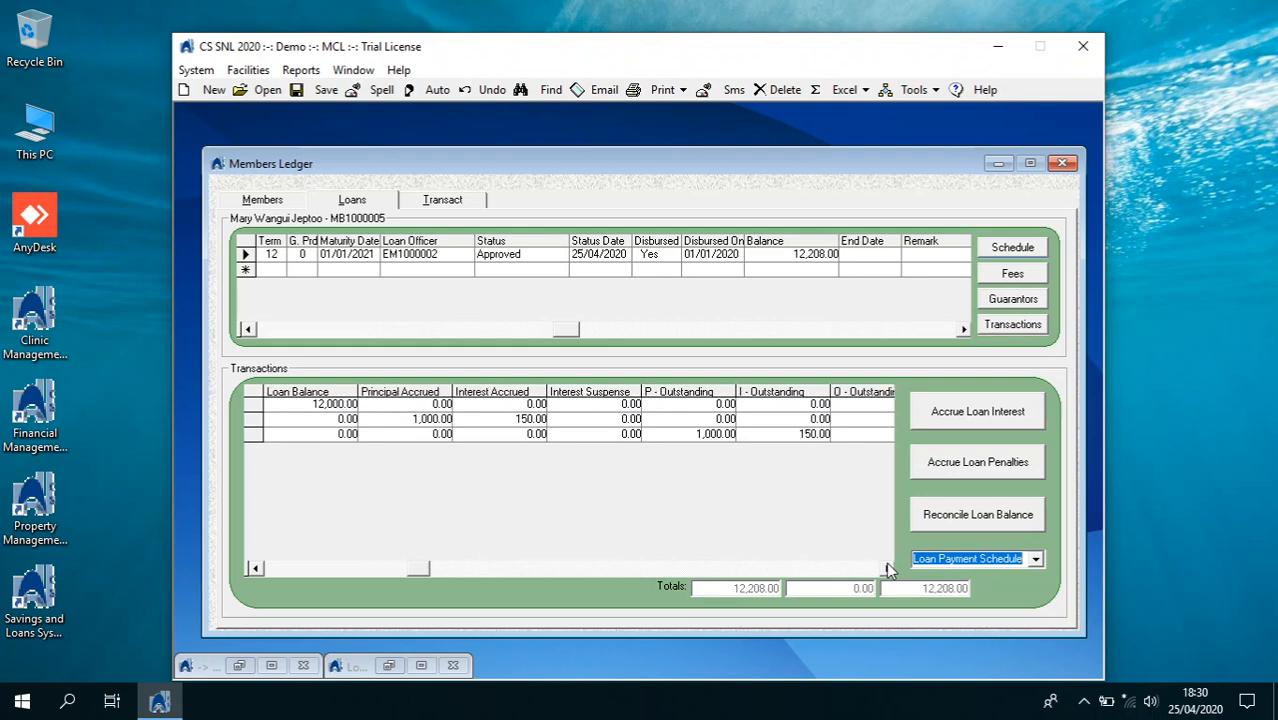
left_click(887, 568)
left_click(887, 568)
left_click(887, 568)
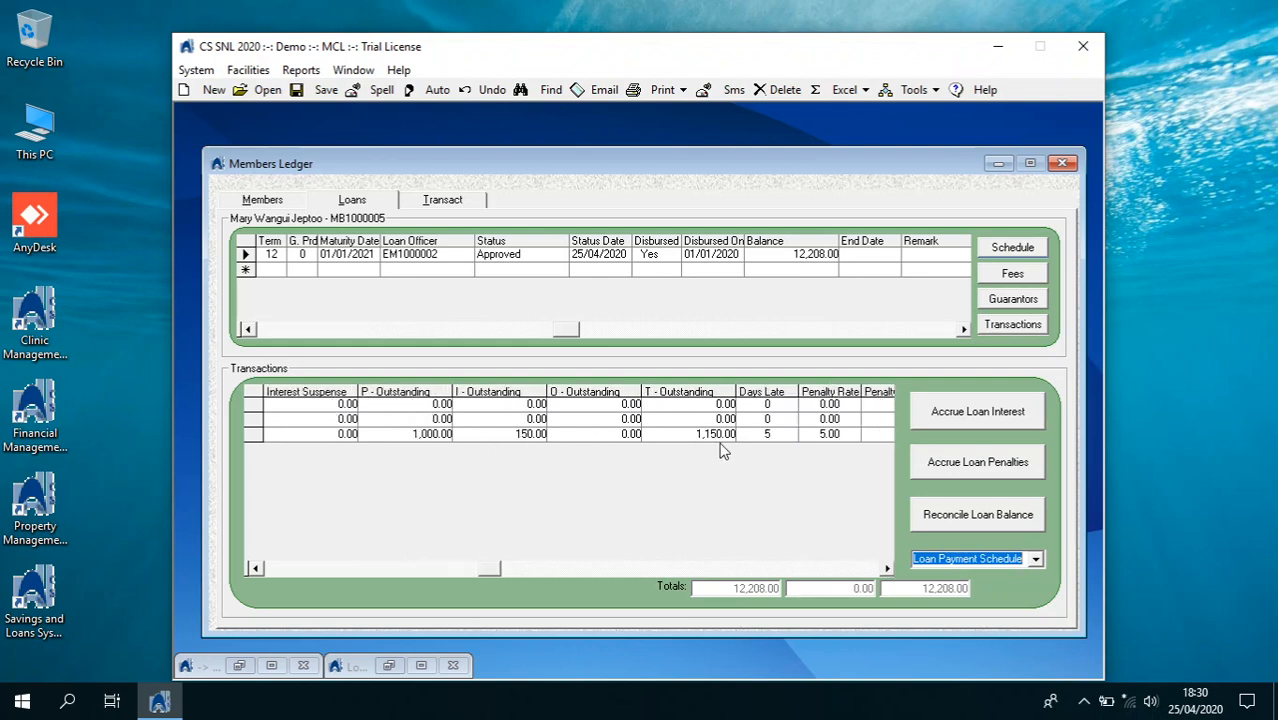
left_click(887, 568)
left_click(887, 568)
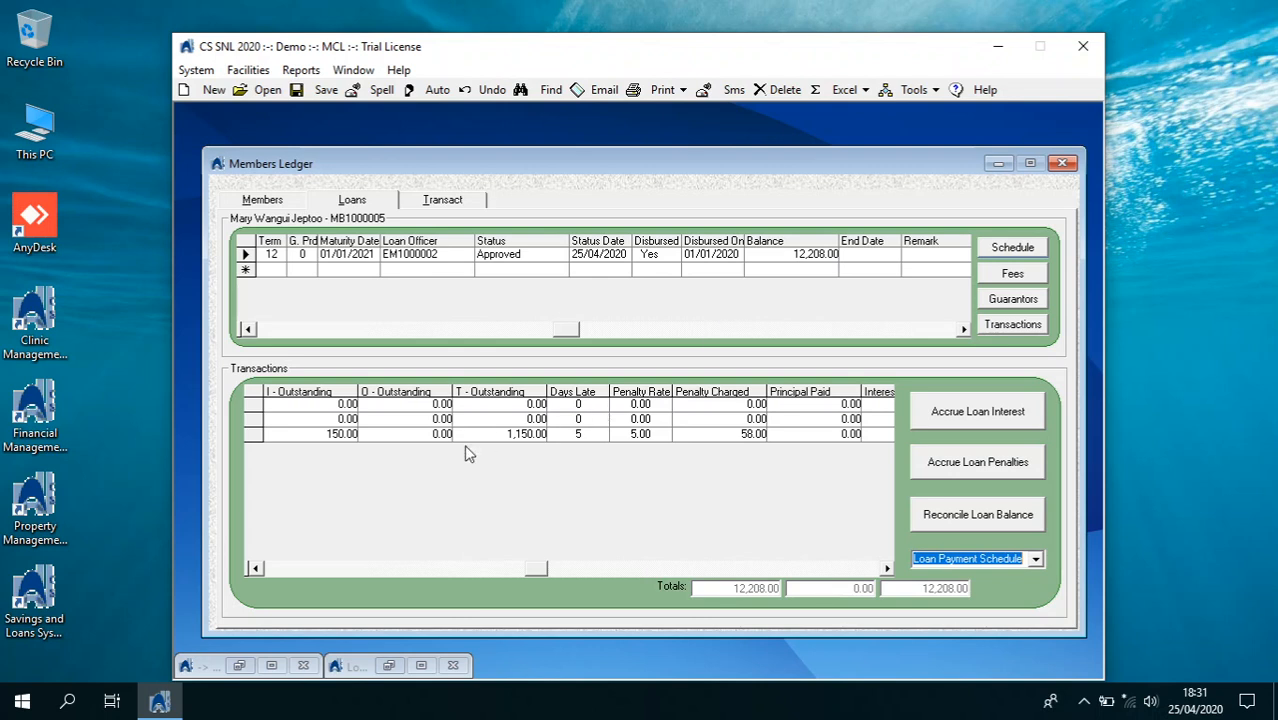
left_click(262, 572)
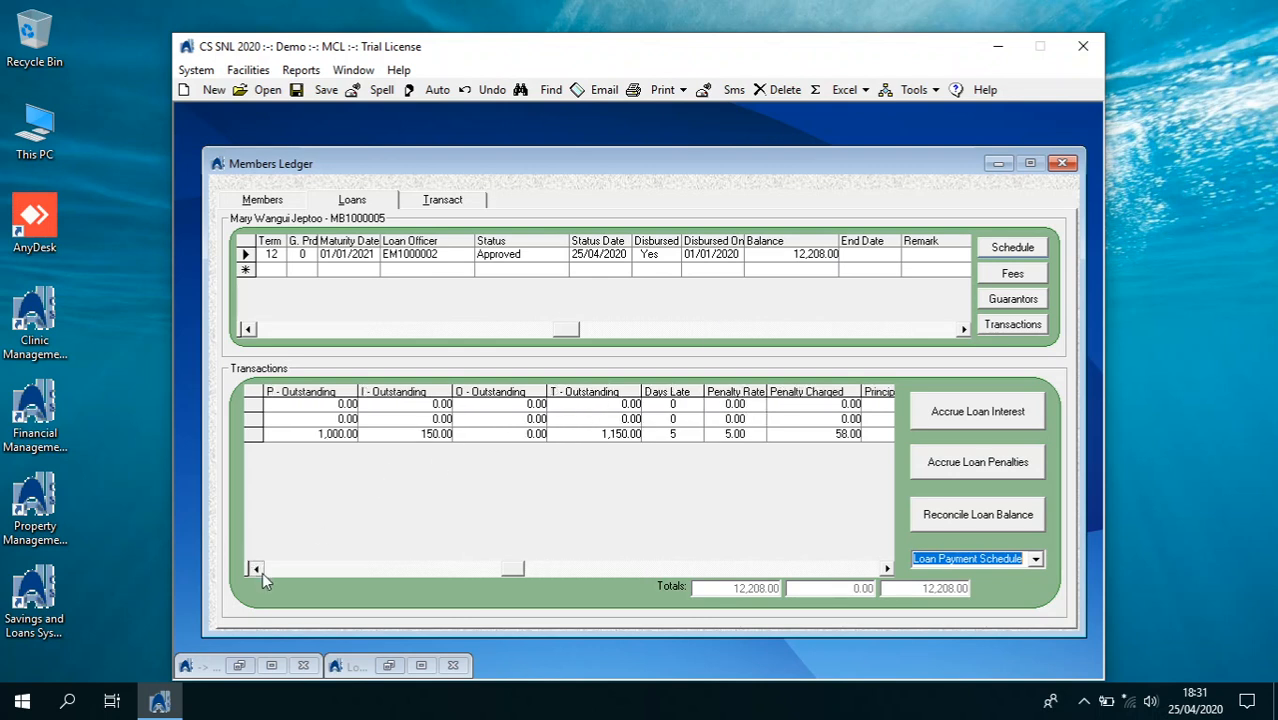
left_click(255, 568)
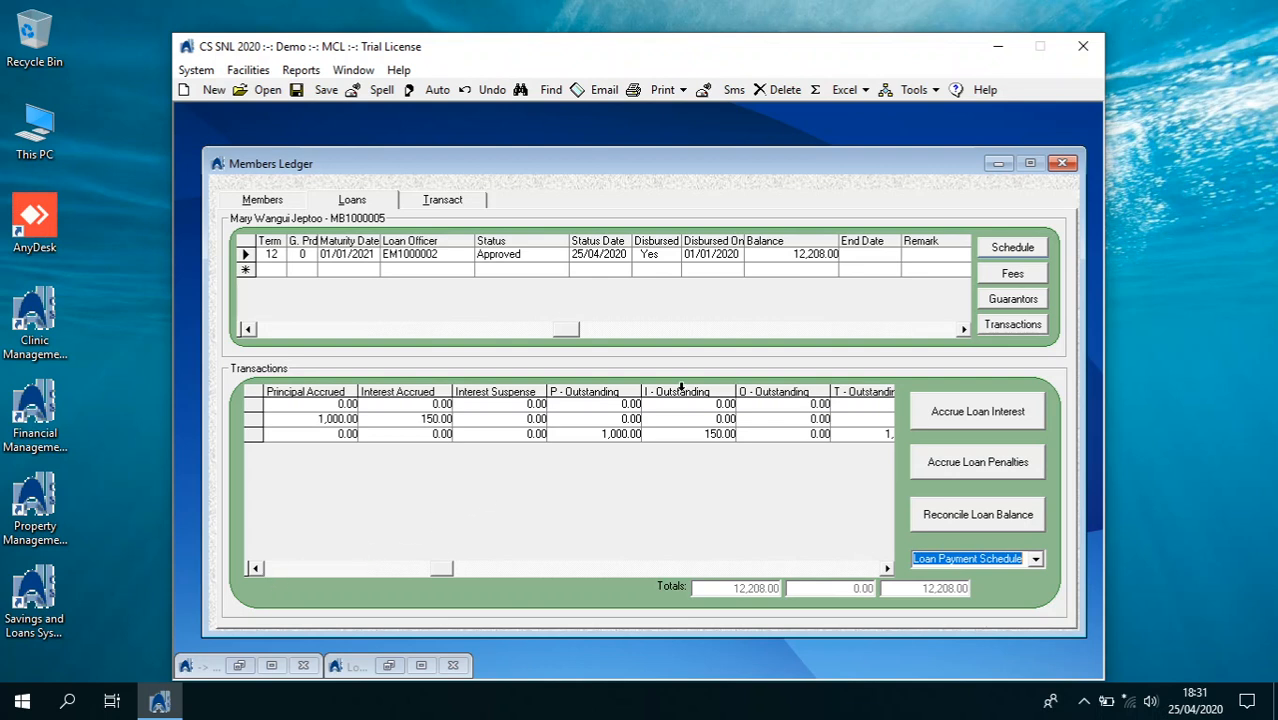
Start a new Cash Deposit transaction dated 06/02/2020 on the member's unpaid items
left_click(443, 200)
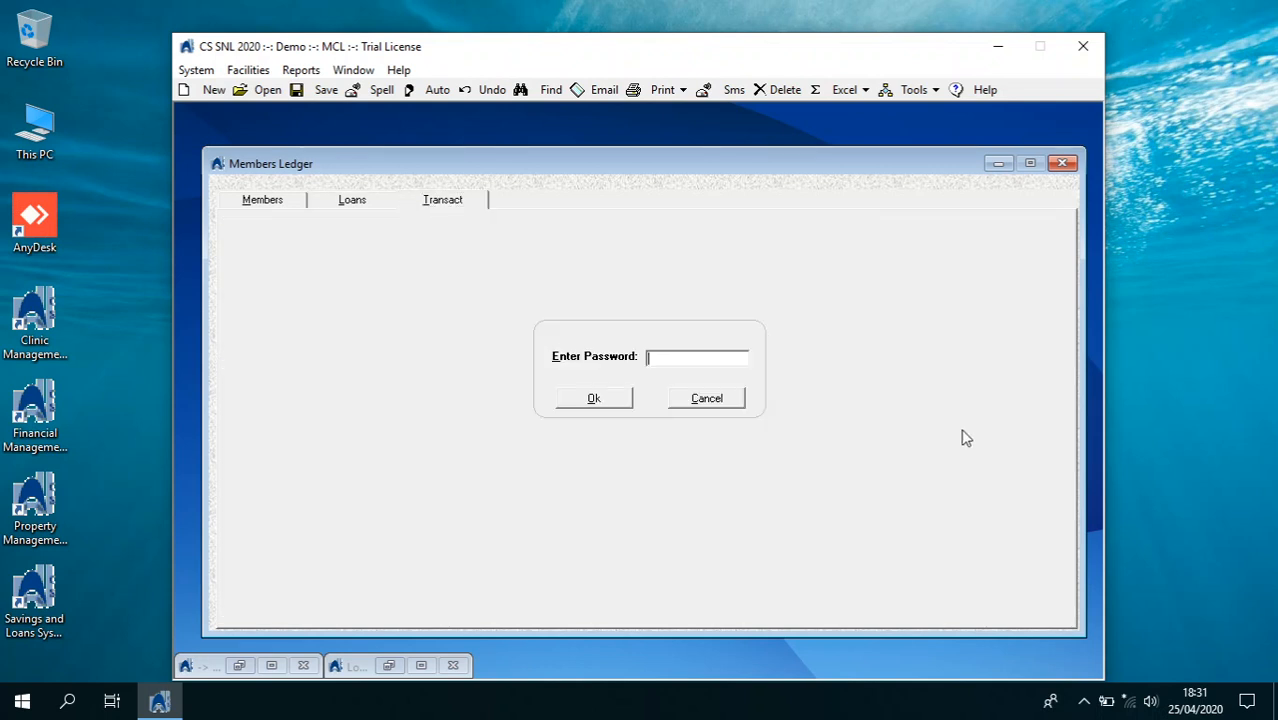
key("Return")
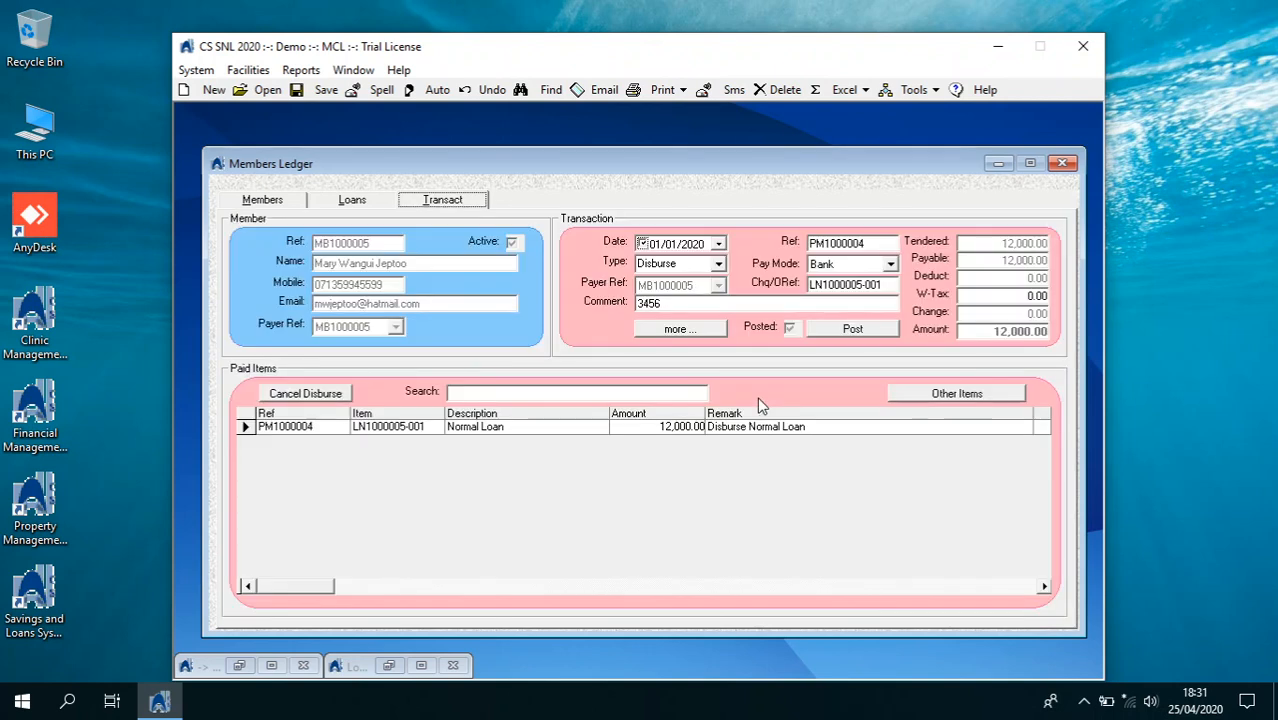
left_click(1005, 391)
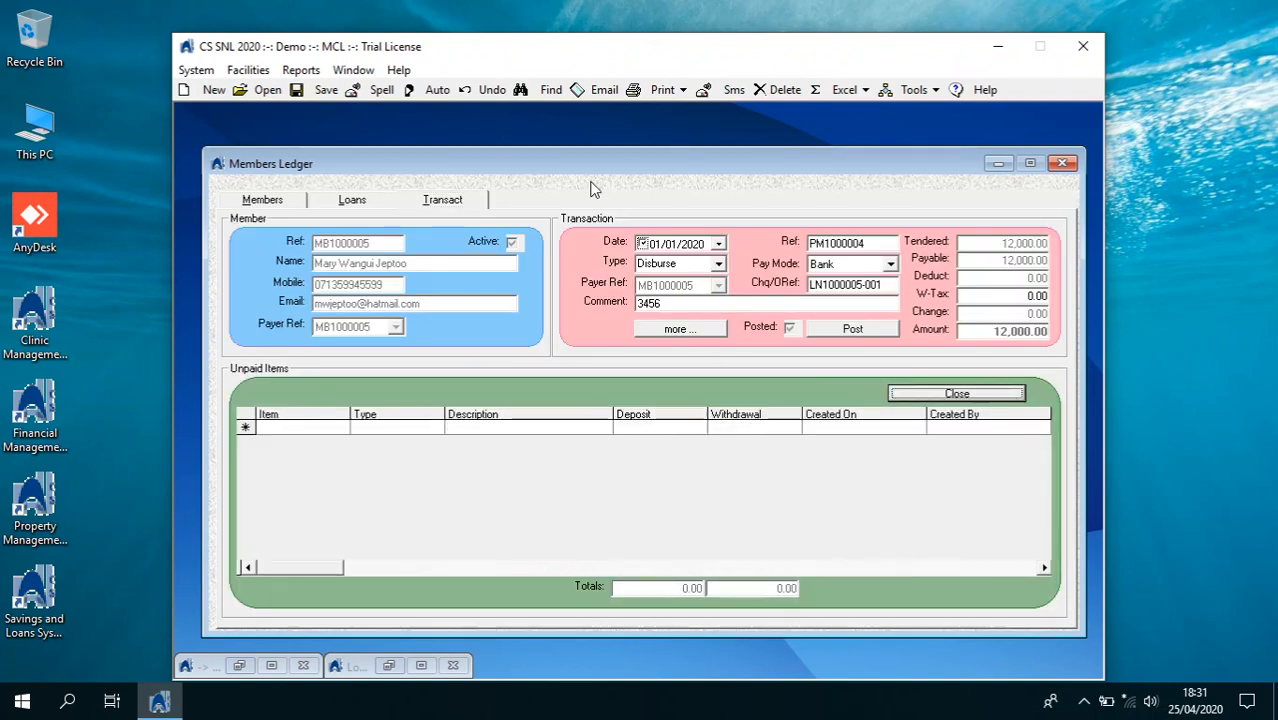
left_click(208, 89)
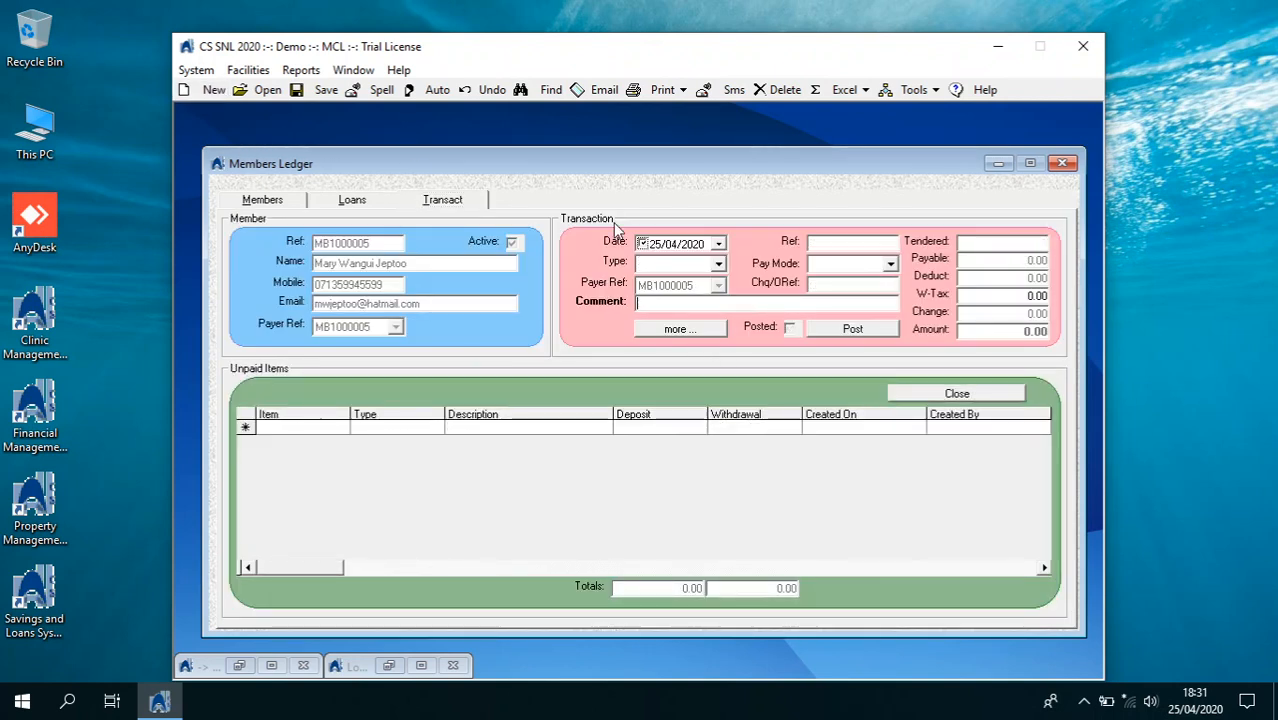
left_click(718, 244)
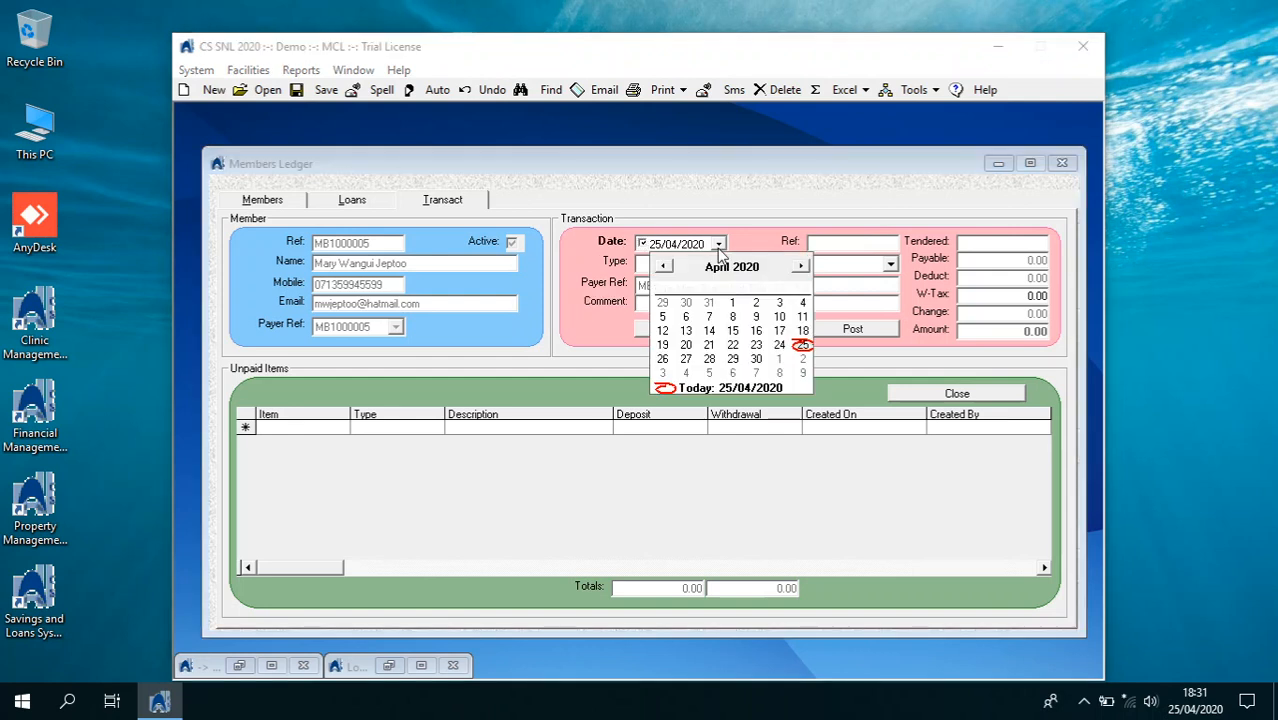
left_click(667, 269)
left_click(664, 269)
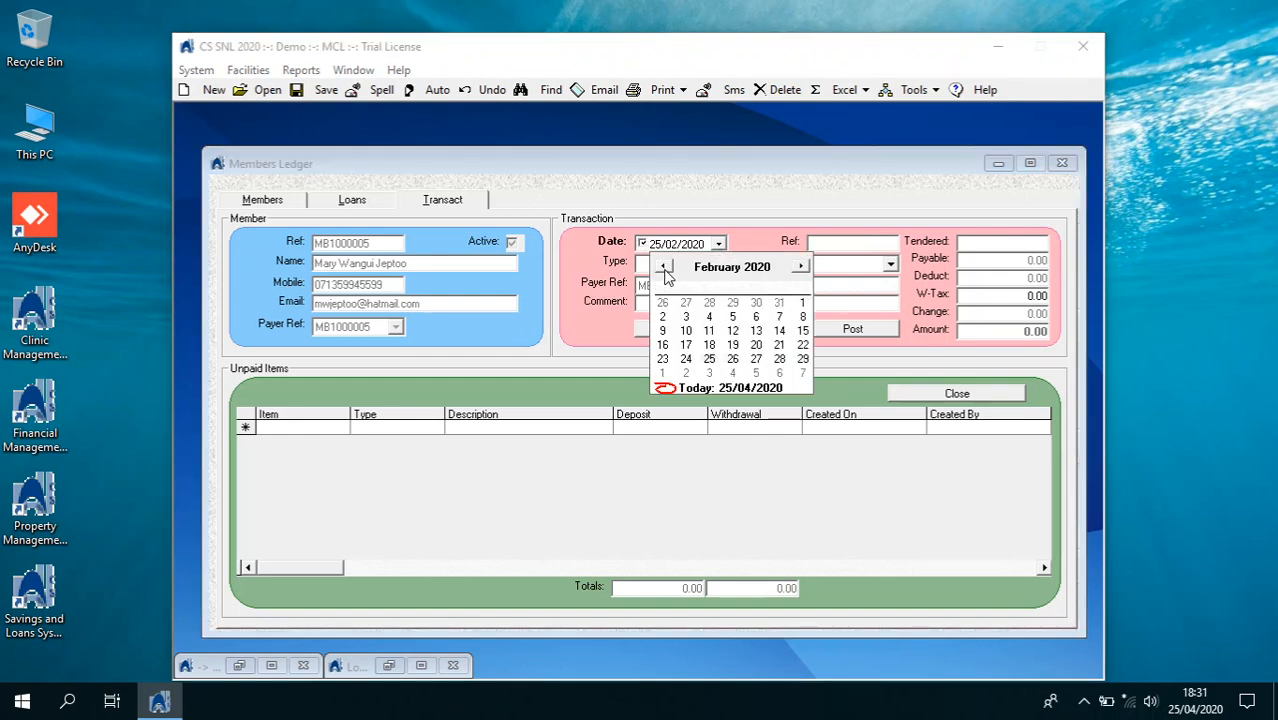
left_click(756, 316)
left_click(717, 264)
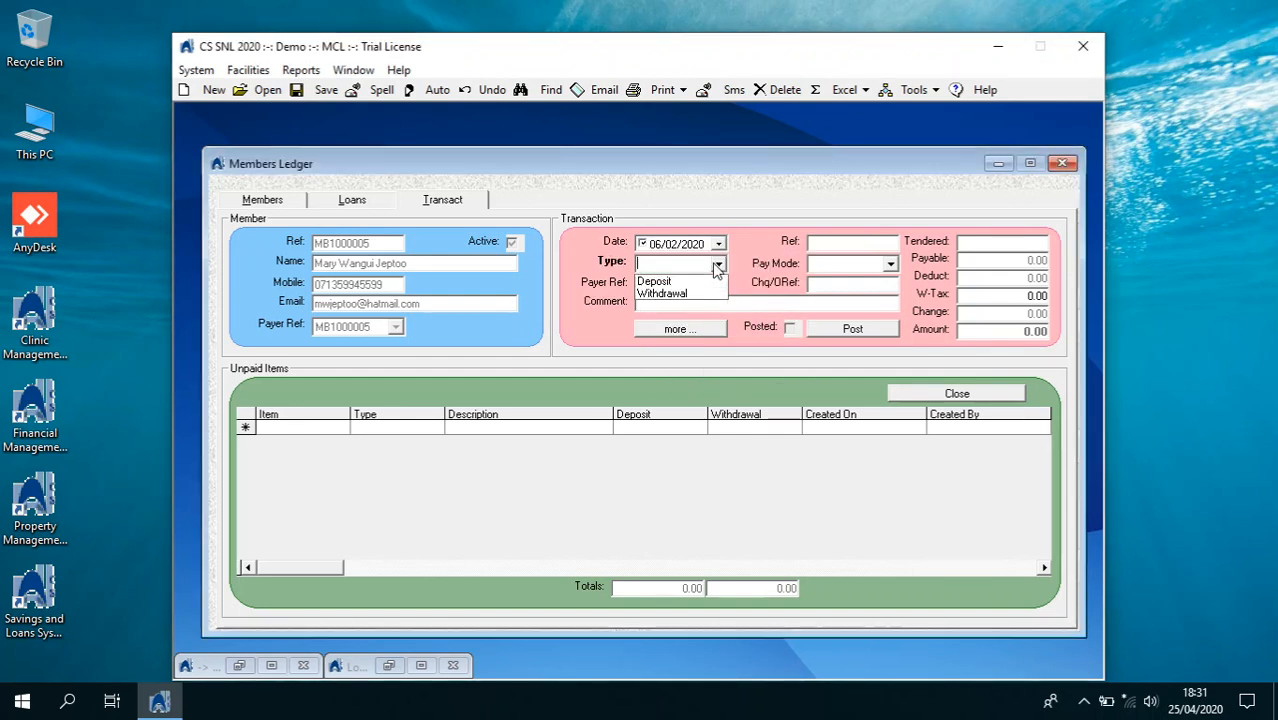
left_click(700, 279)
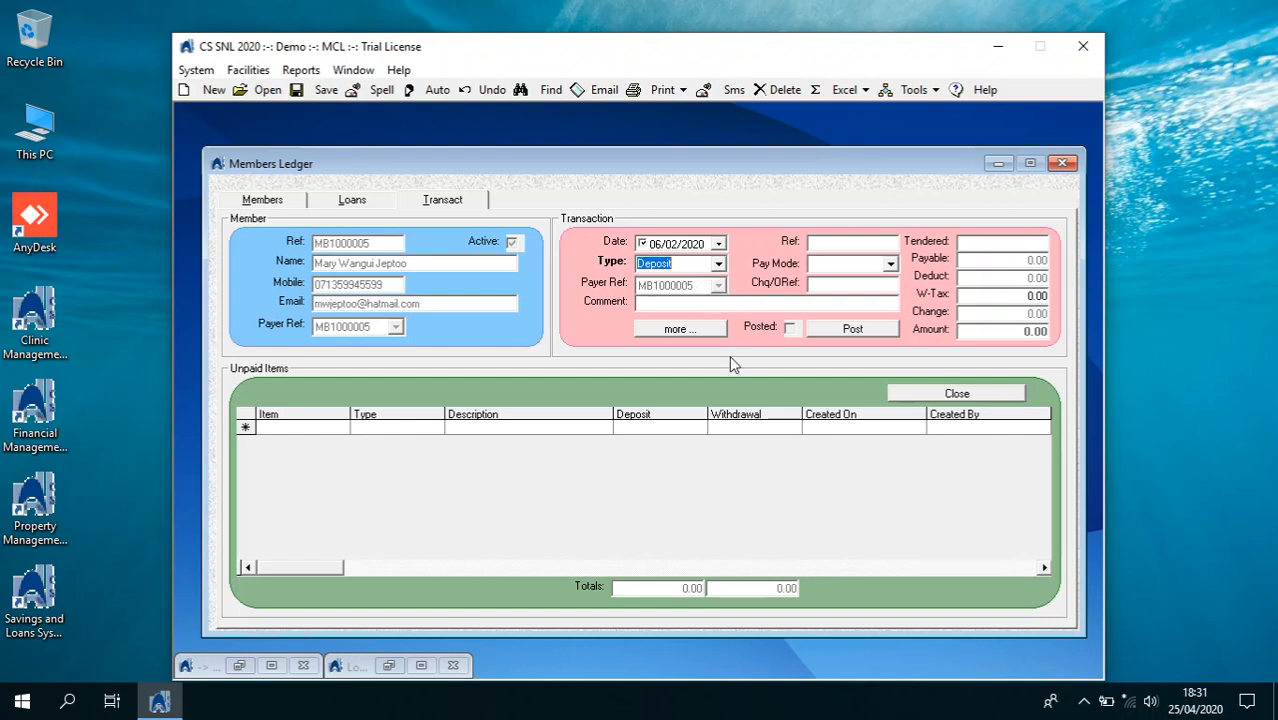
left_click(890, 264)
left_click(840, 297)
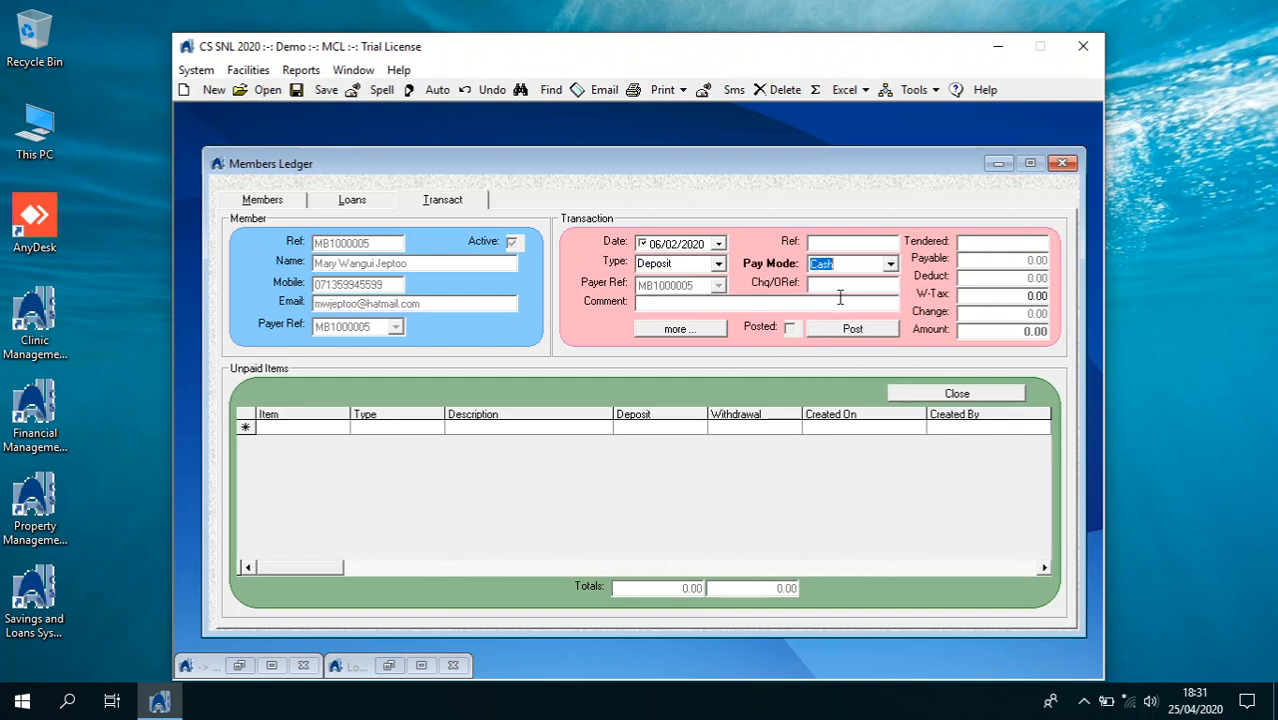
Try adding the Normal loan as the paid item, dismiss its rejection, and return to the loan schedule
left_click(273, 430)
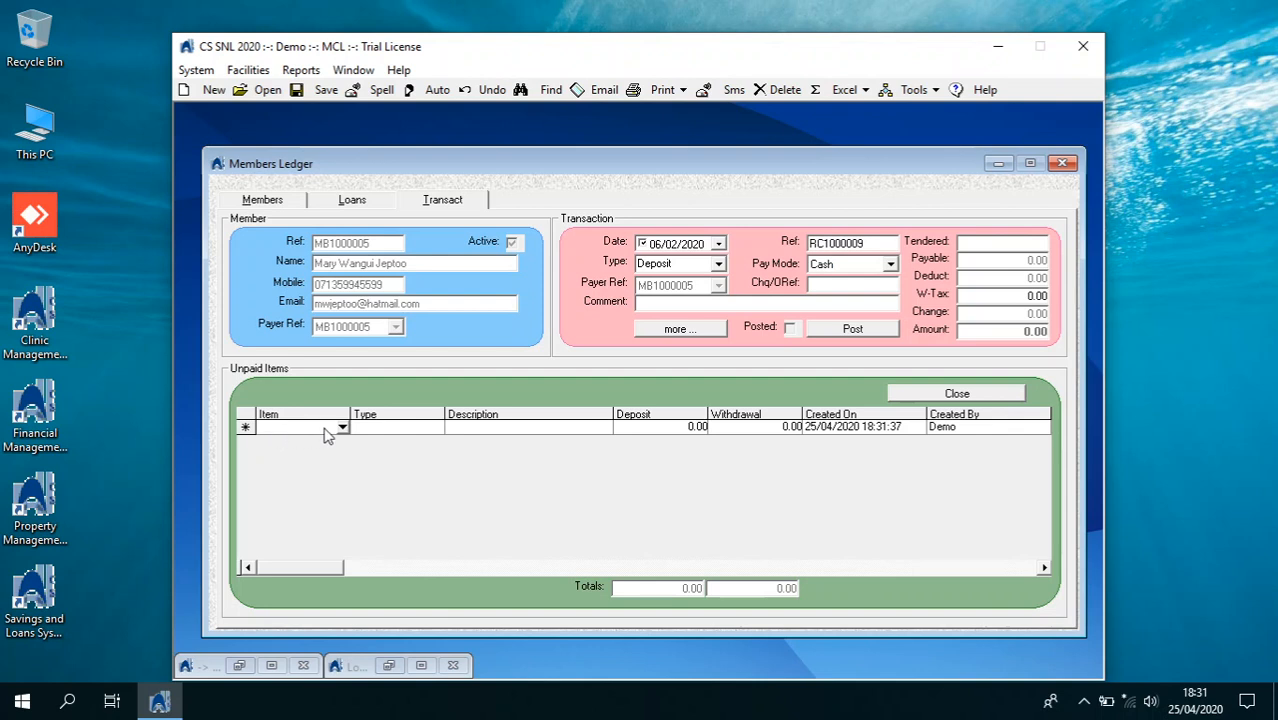
left_click(343, 430)
left_click(387, 452)
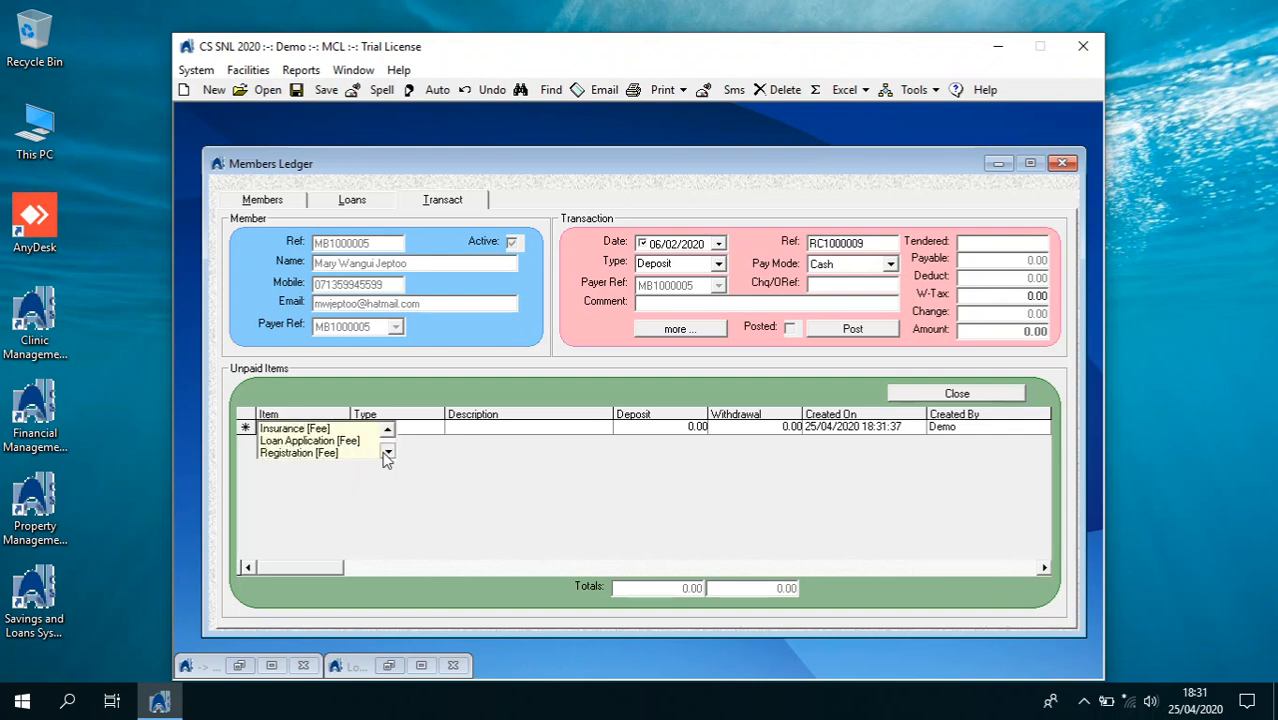
left_click(387, 452)
left_click(387, 452)
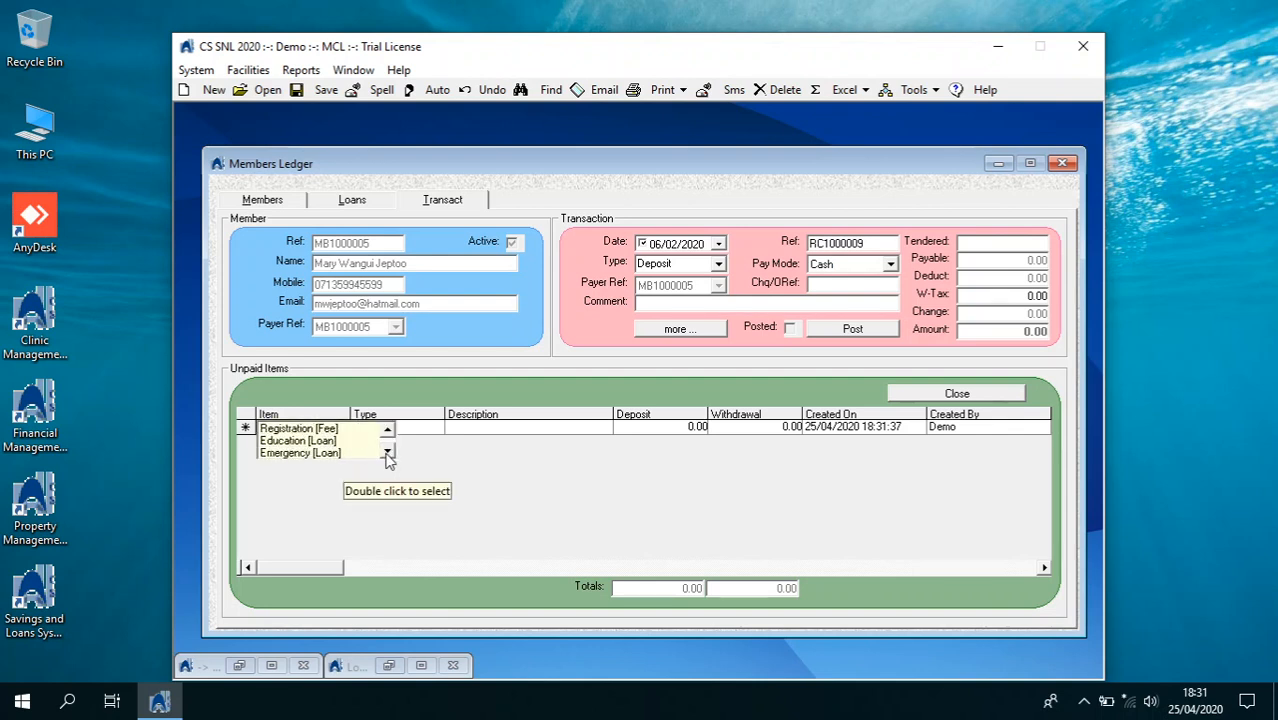
left_click(387, 452)
double_click(345, 441)
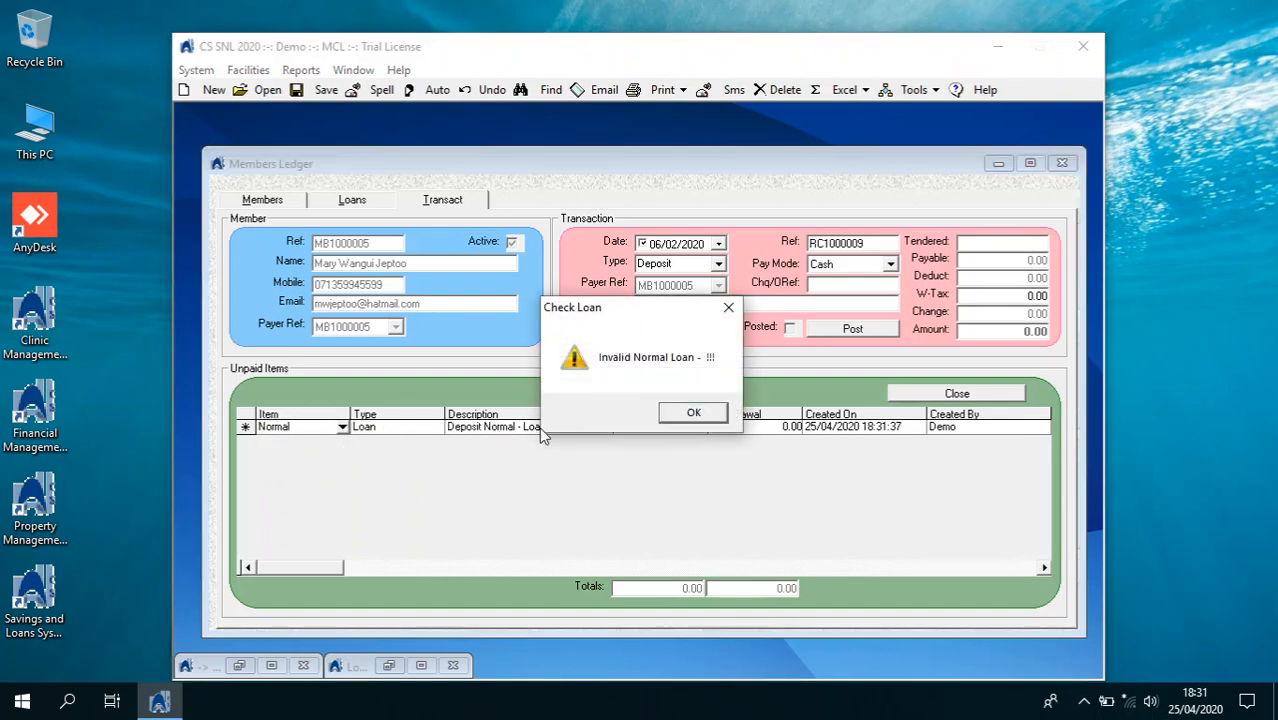
left_click(673, 418)
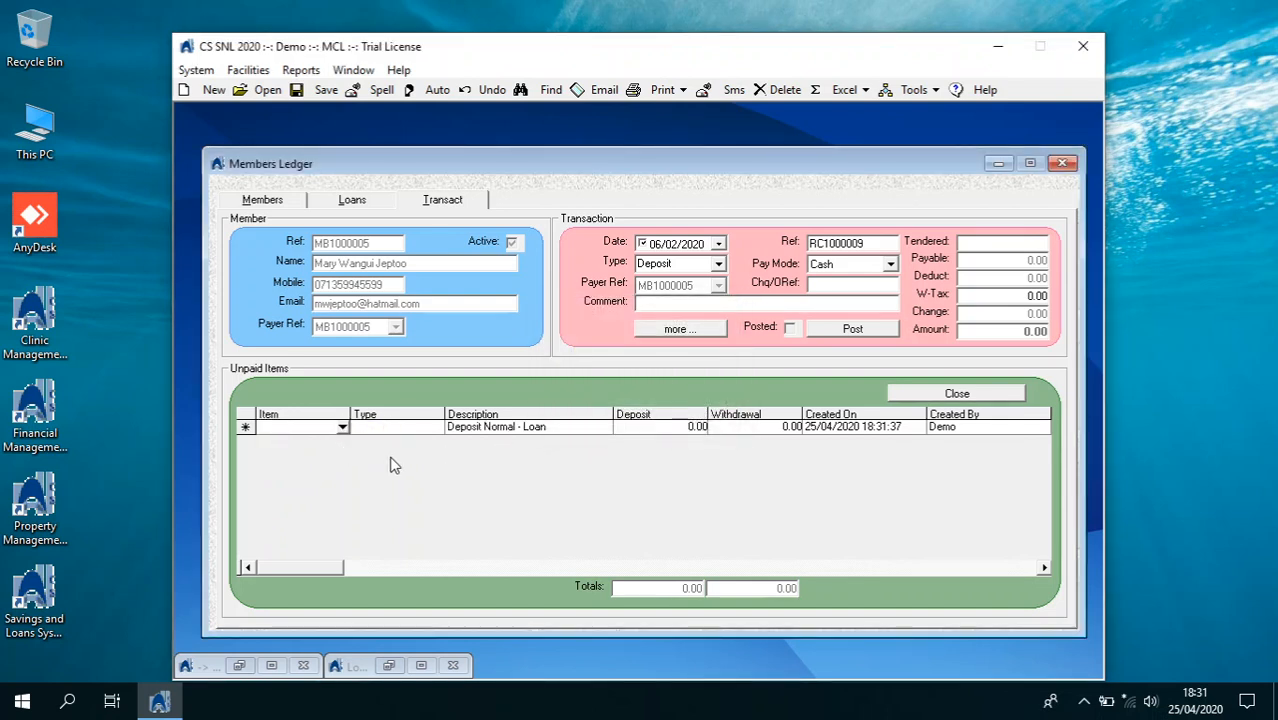
left_click(342, 428)
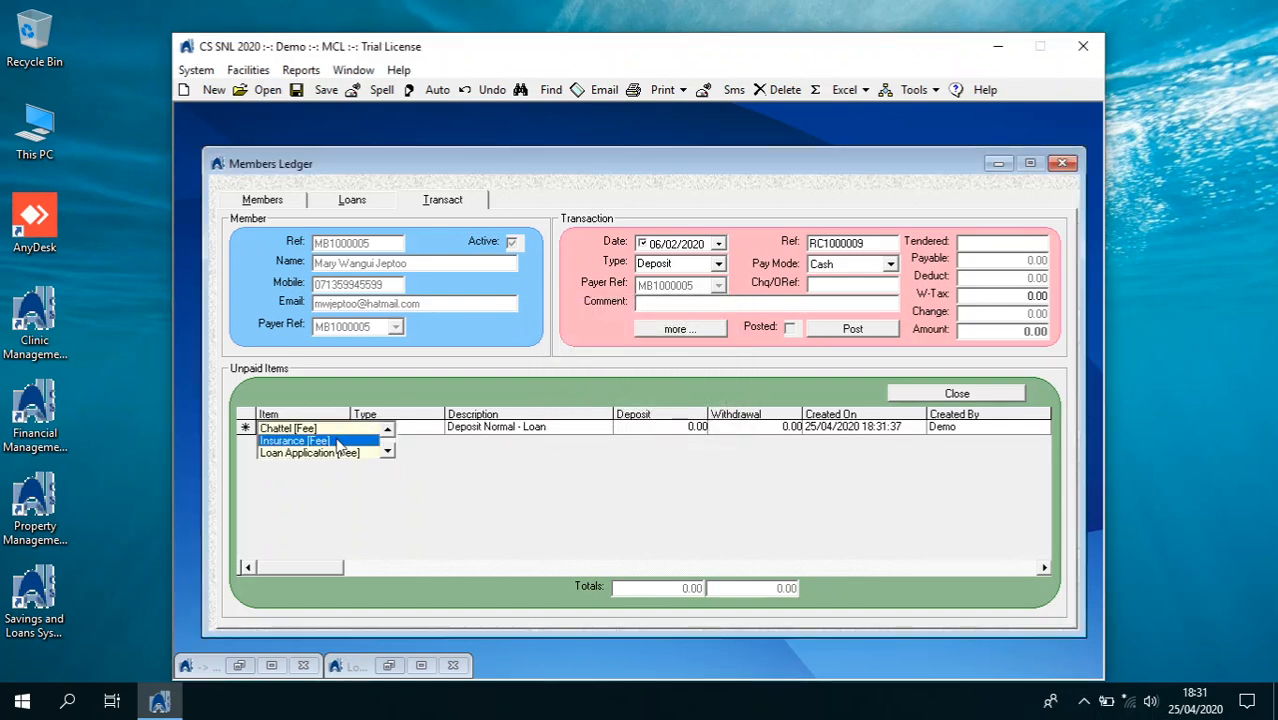
scroll(337, 439, "down", 3)
left_click(335, 451)
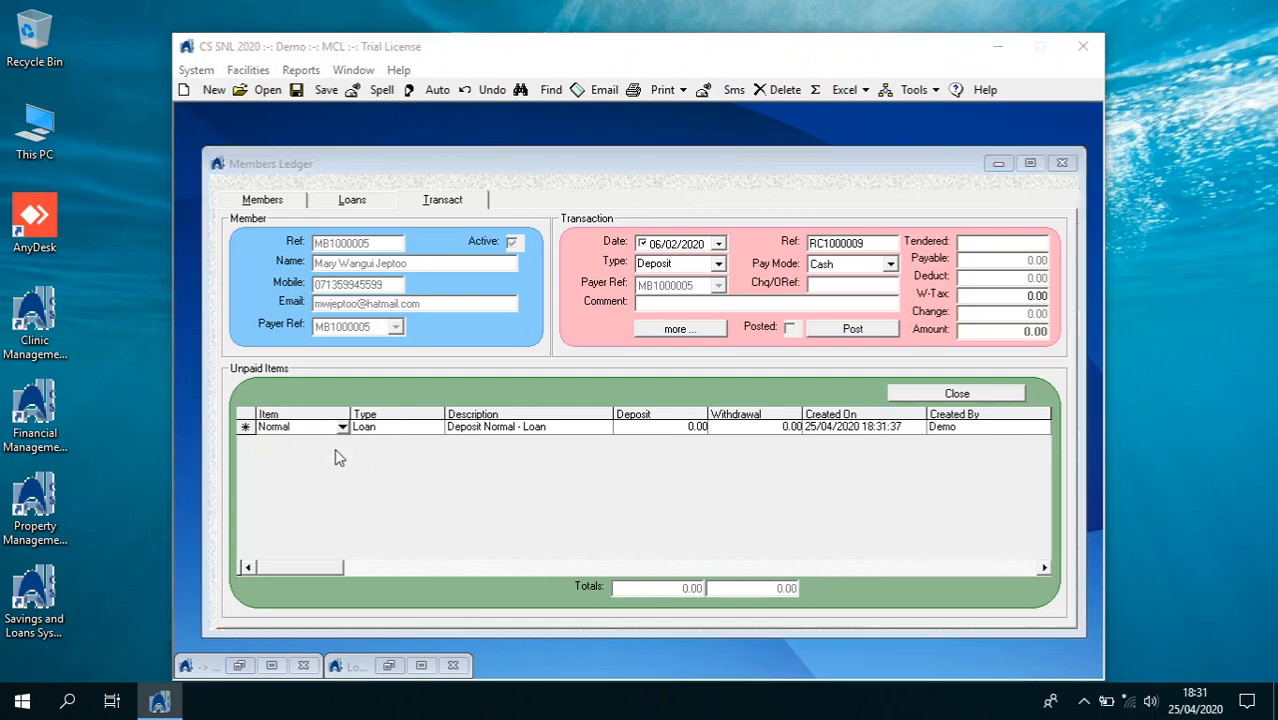
left_click(690, 416)
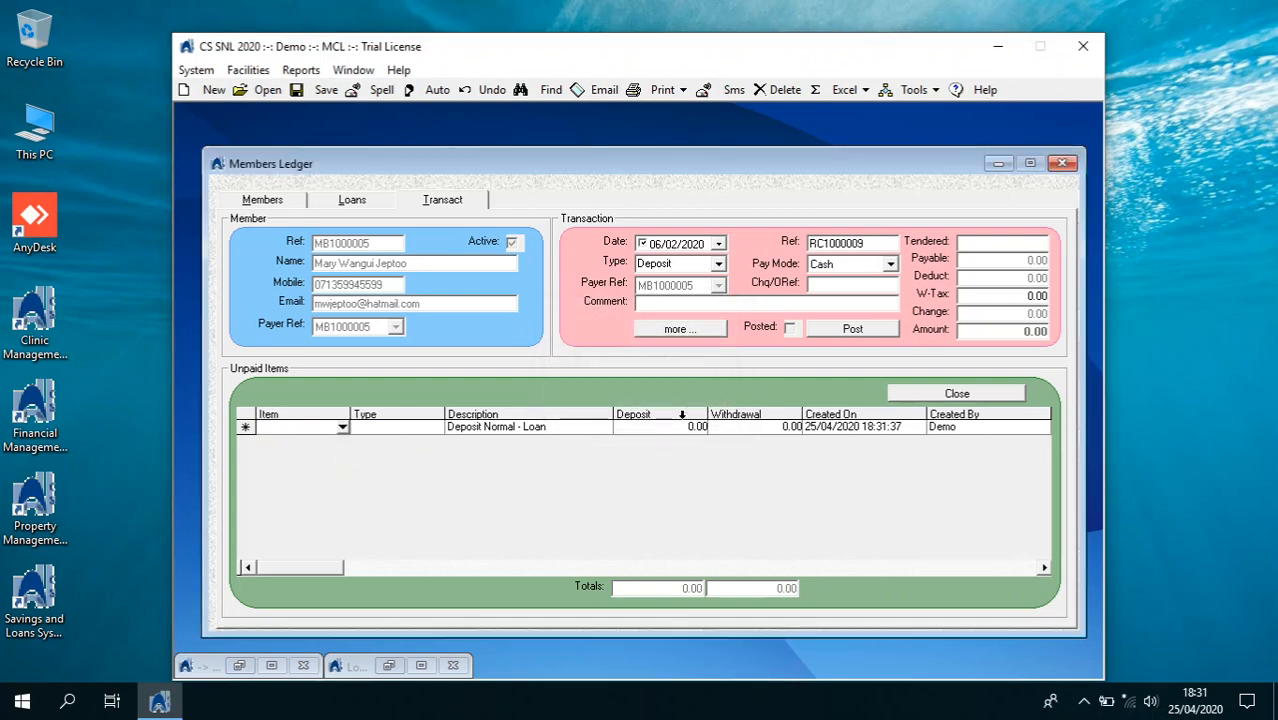
left_click(354, 202)
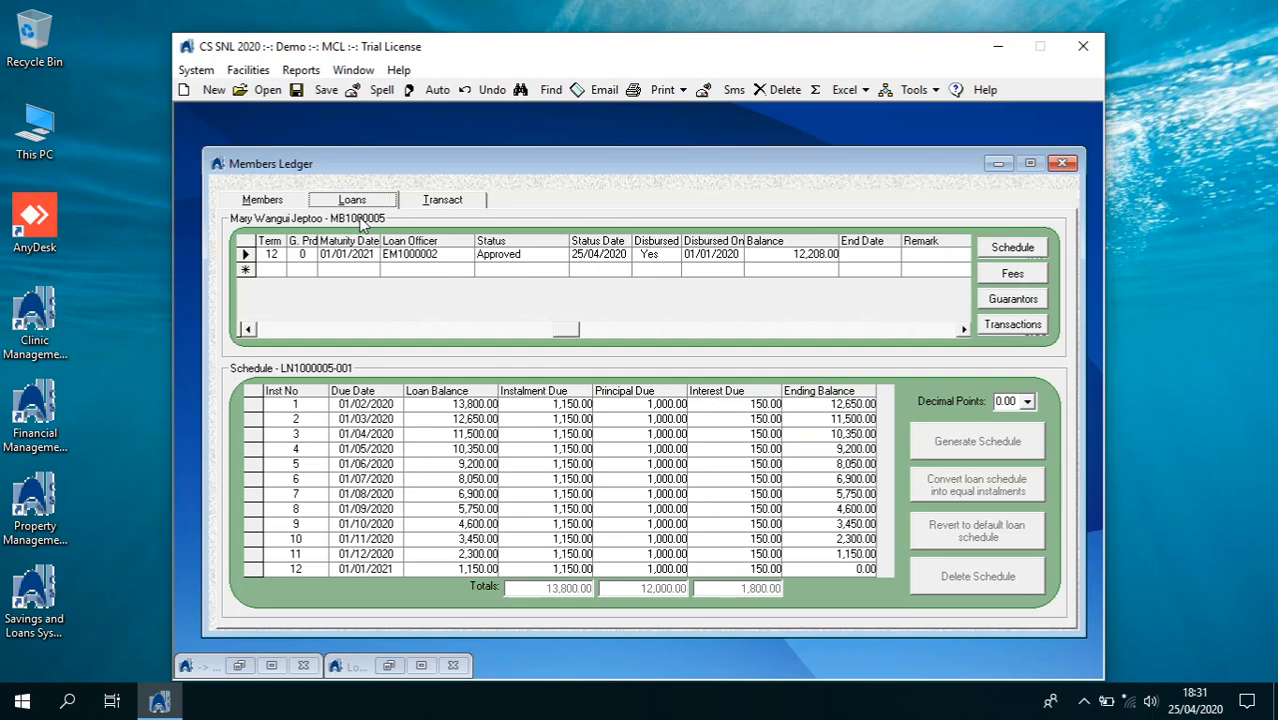
Unlock transactions with the password and add a Normal [Loan] line to the deposit
left_click(400, 260)
left_click(466, 205)
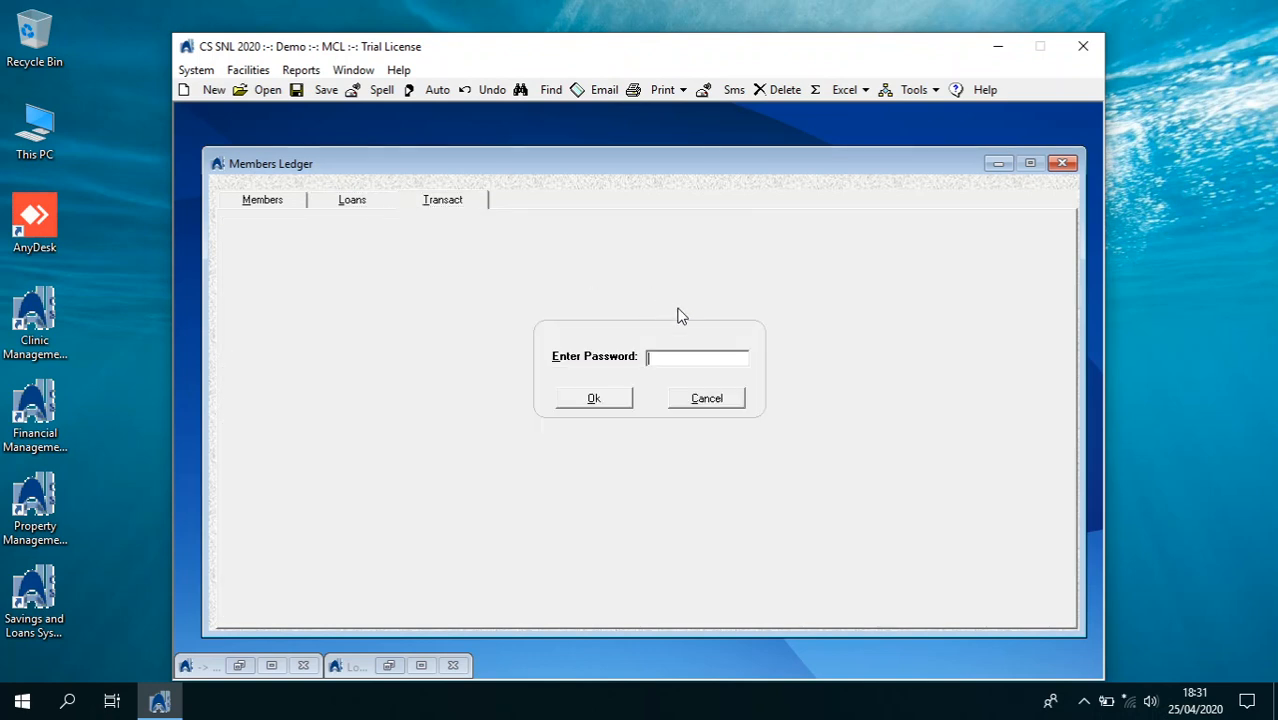
type("****")
key("Return")
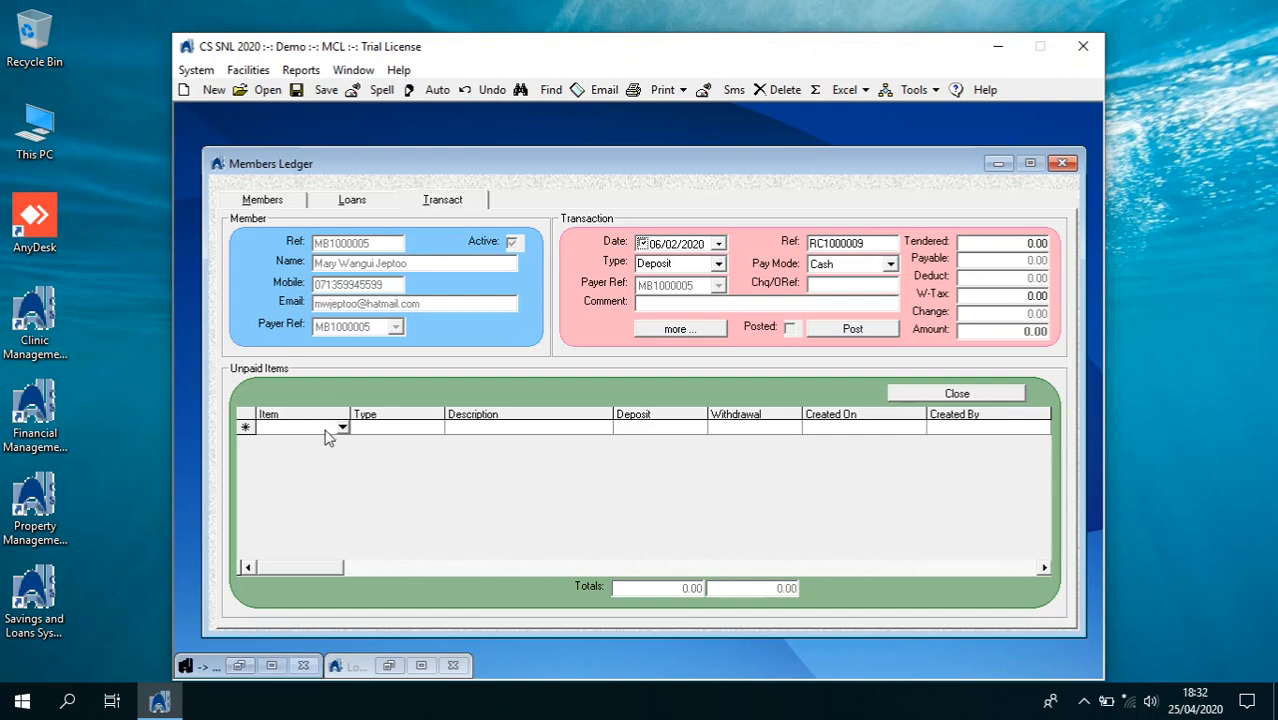
left_click(342, 427)
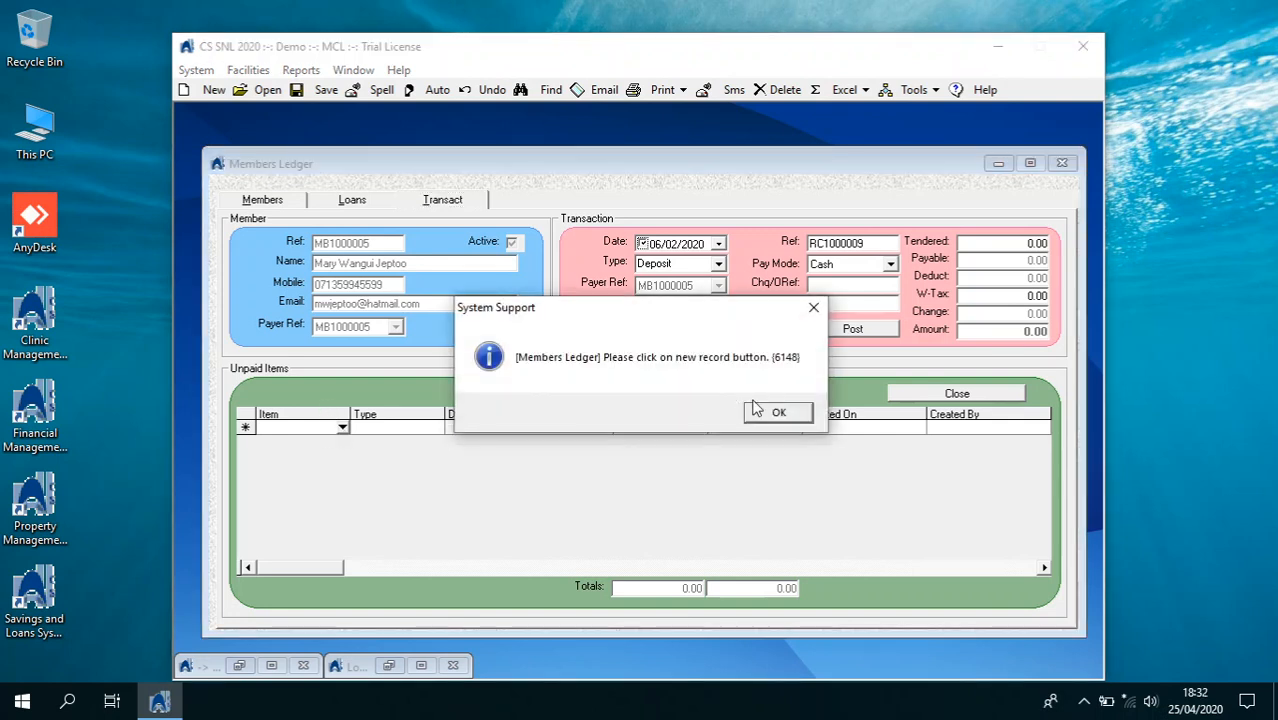
left_click(763, 411)
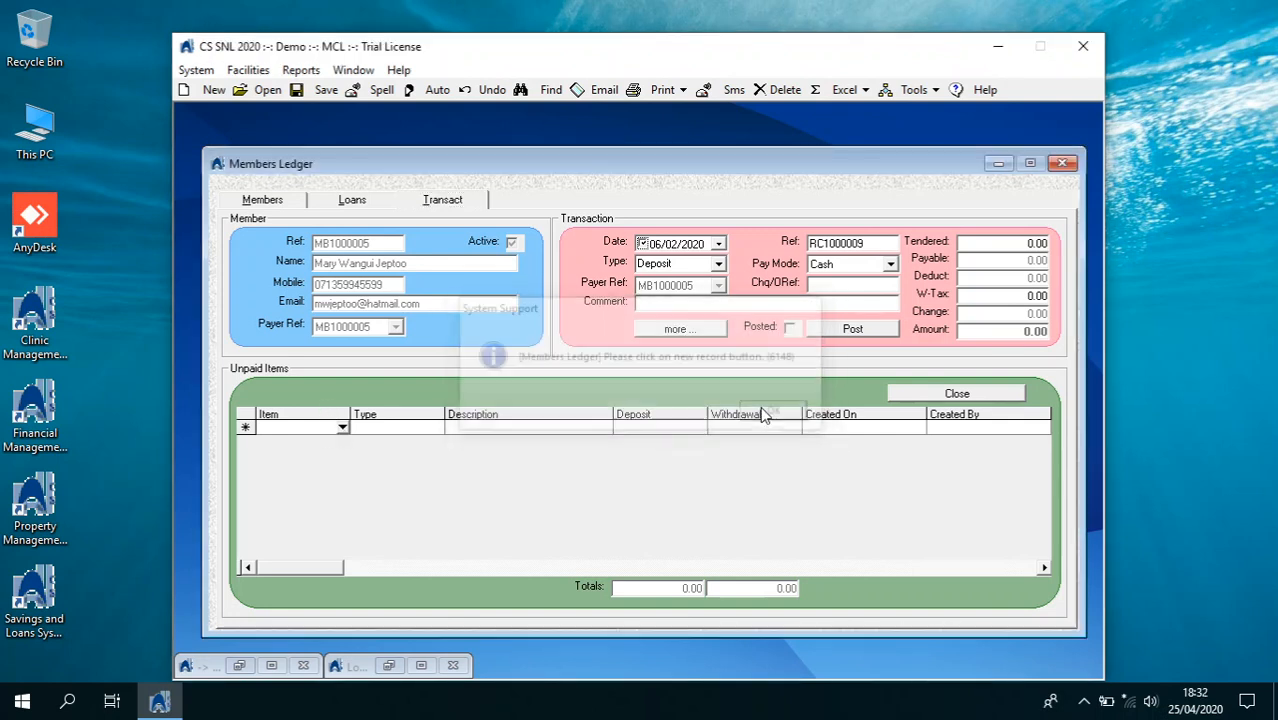
left_click(206, 91)
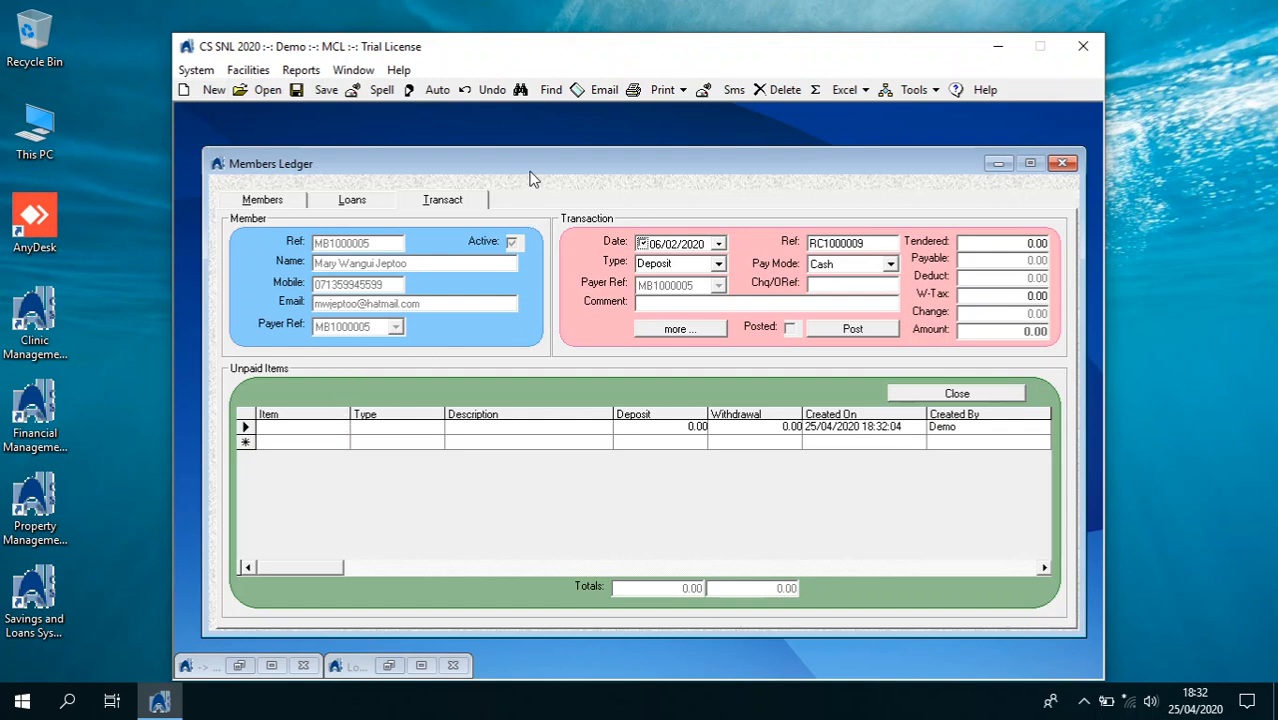
left_click(474, 90)
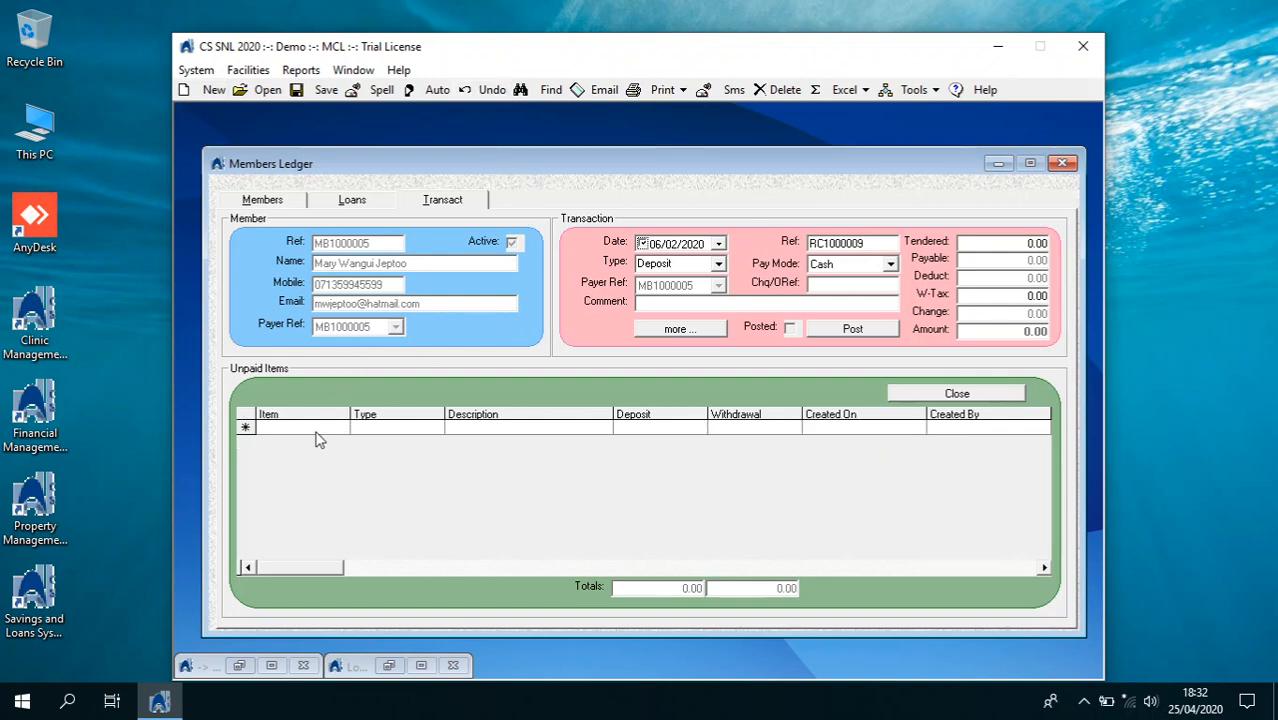
left_click(316, 432)
left_click(344, 428)
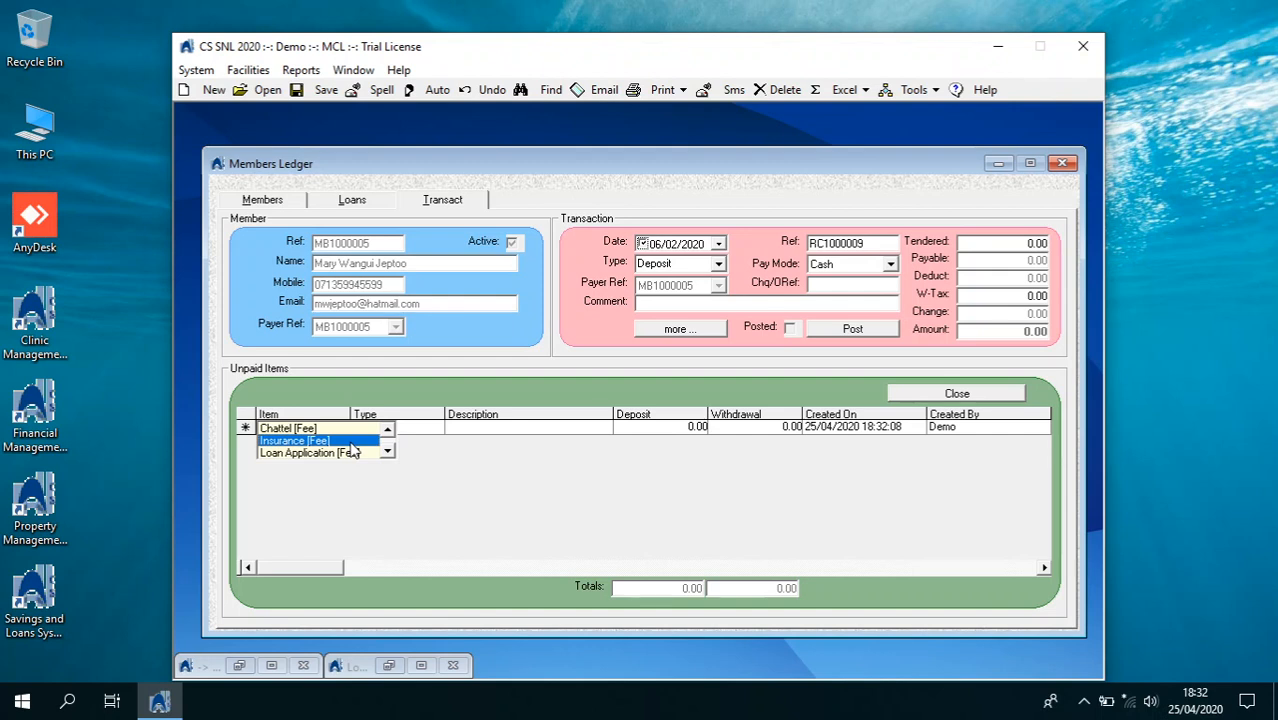
key("Down")
key("Down")
key("Down")
key("Down")
left_click(350, 455)
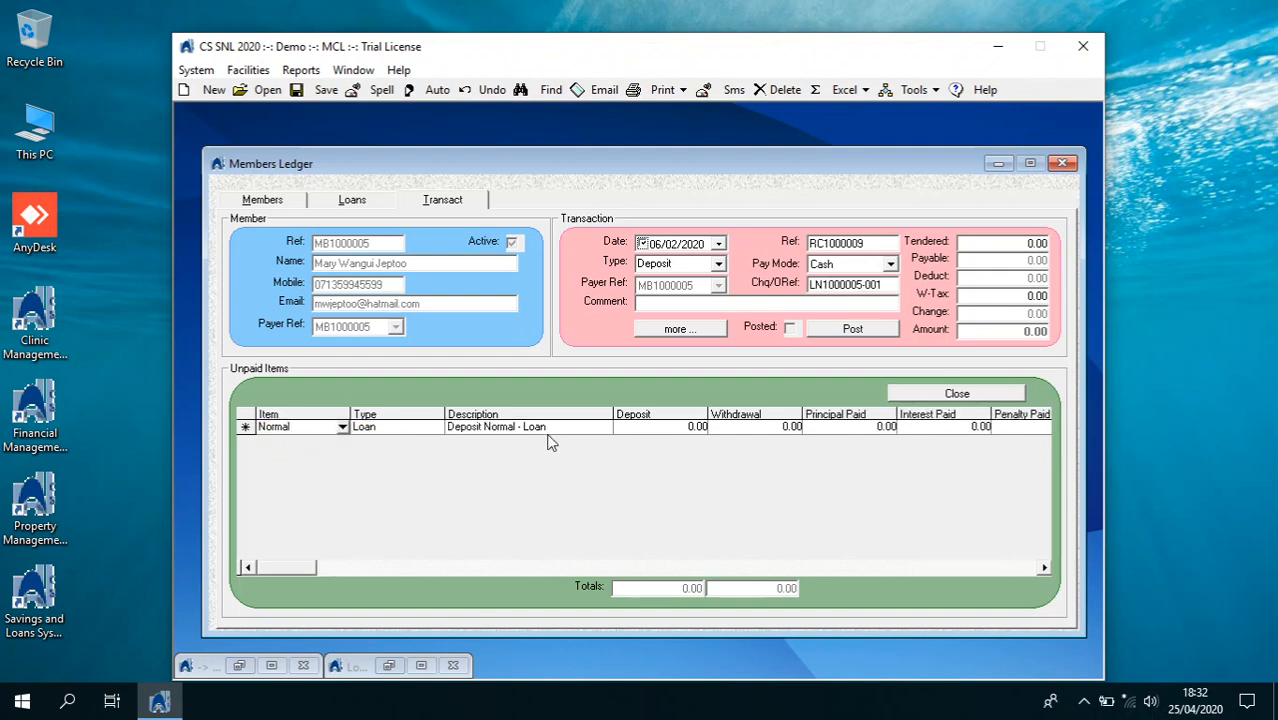
Enter Principal 1000, Interest 150 and Penalty 58 on the loan line
left_click(862, 430)
key("BackSpace")
type("1000")
key("Tab")
key("BackSpace")
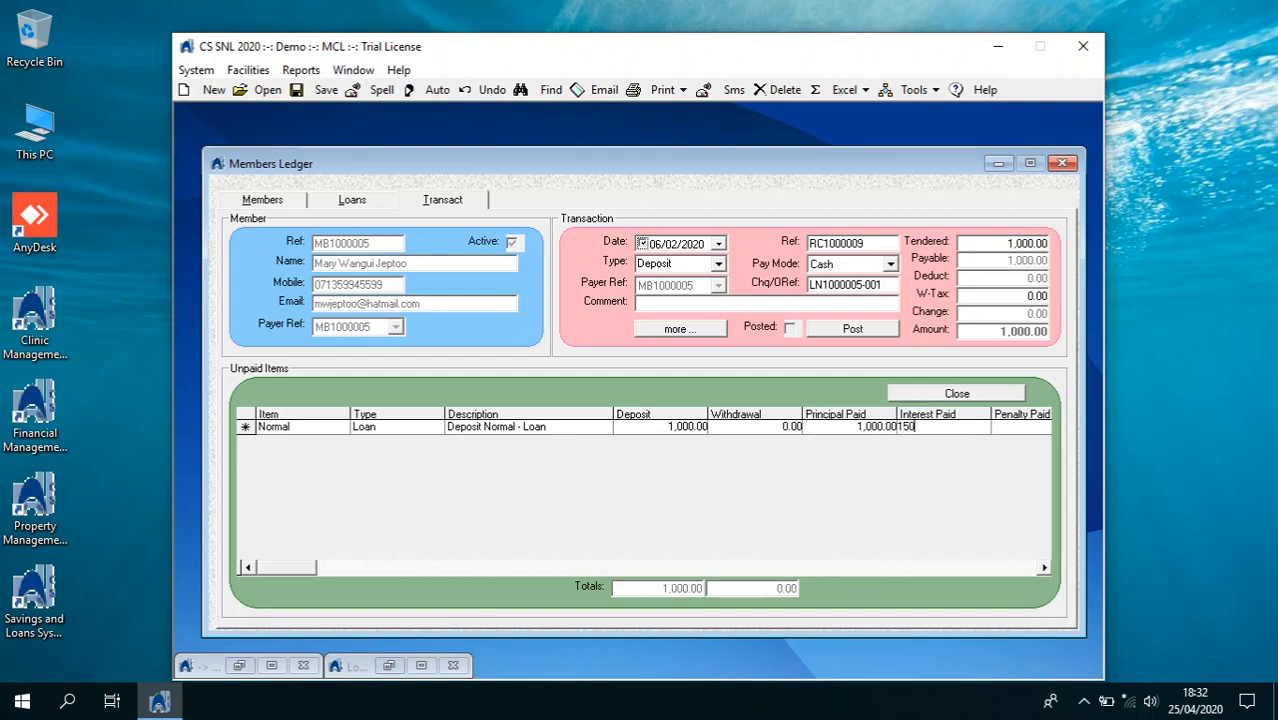
key("Tab")
type("58")
key("Tab")
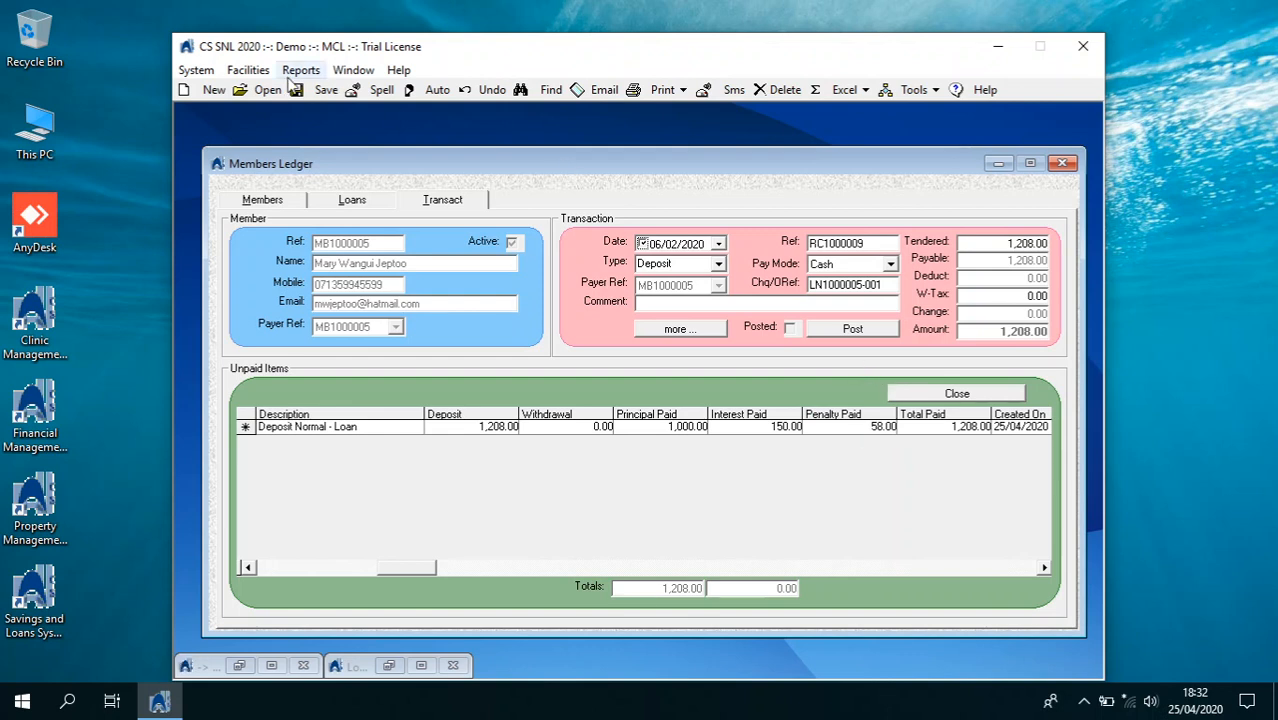
Post the 1,208.00 deposit, preview receipt RC1000009 without the E-POS printer, and return to Loans
left_click(846, 327)
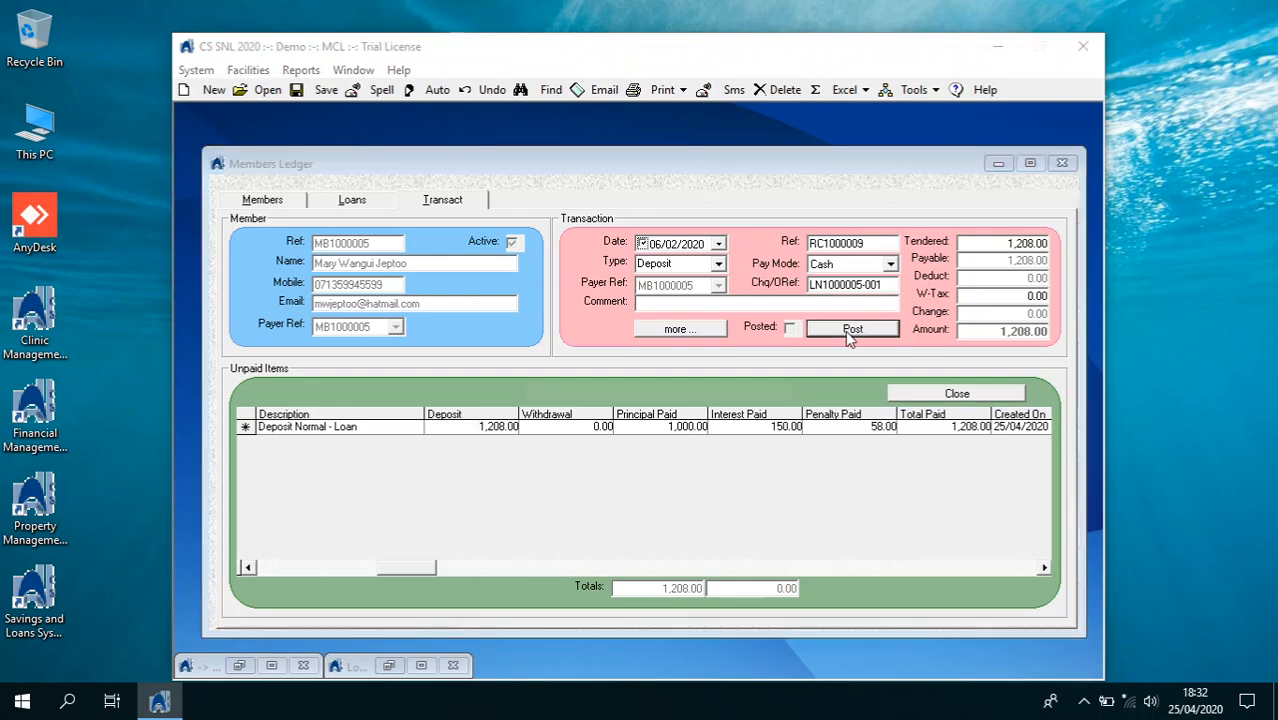
left_click(676, 415)
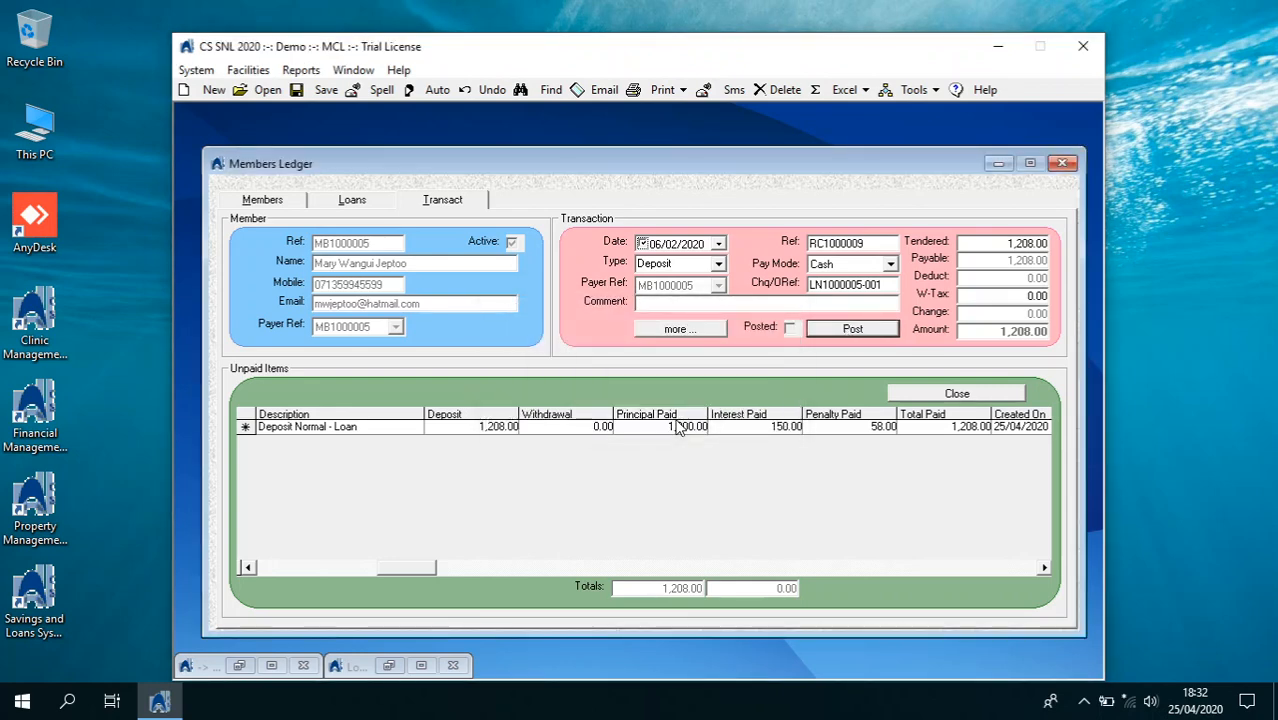
left_click(661, 418)
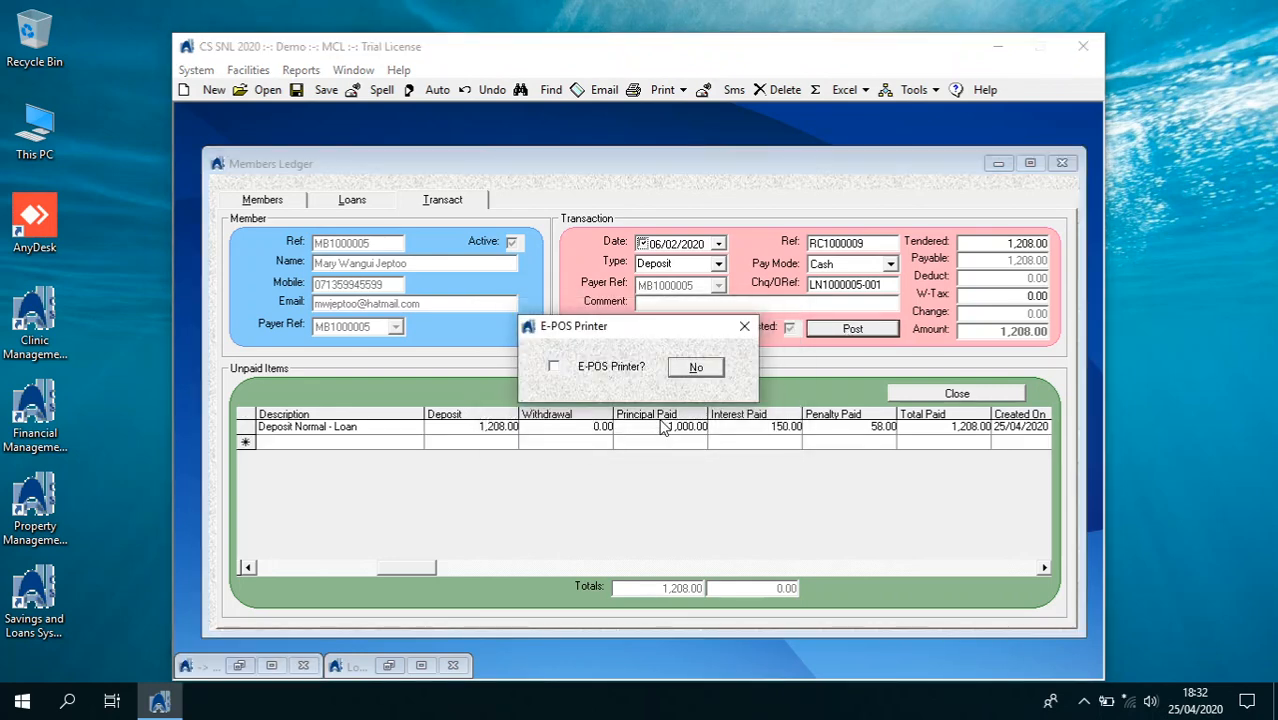
left_click(696, 368)
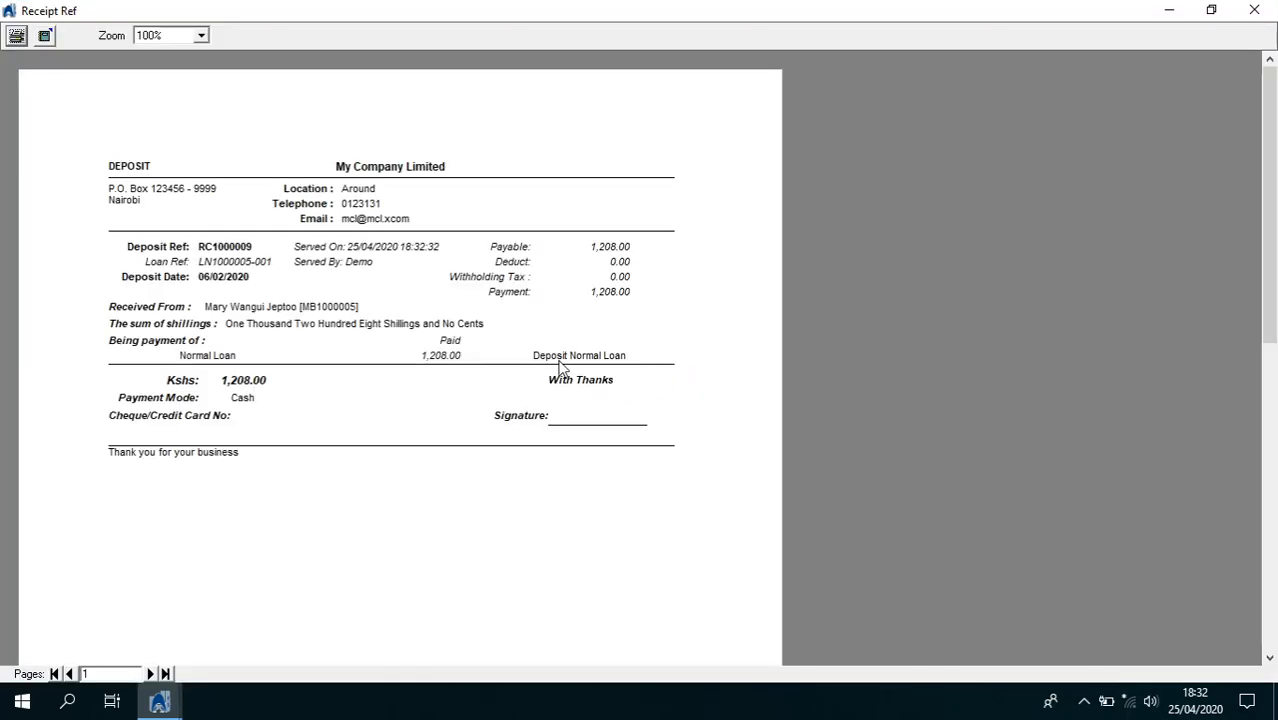
left_click(1254, 10)
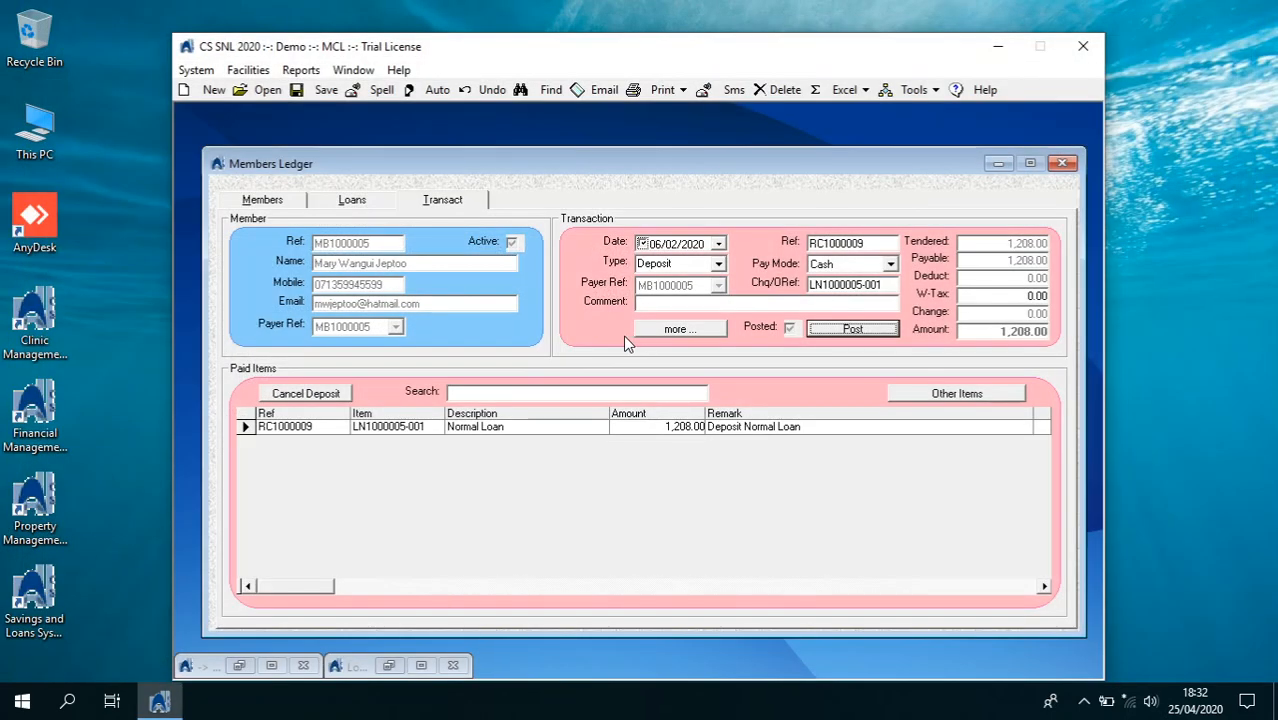
left_click(352, 199)
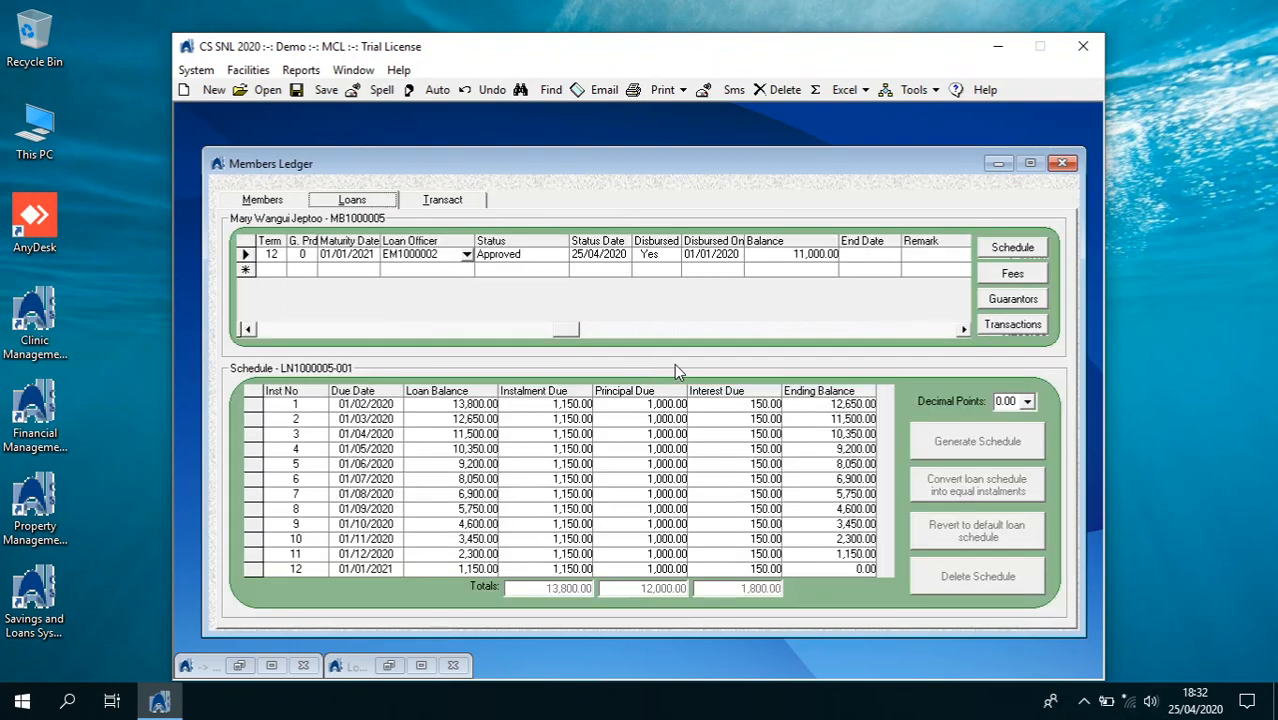
Review the loan's transactions, including the 1,208.00 RC1000009 credit, and preview the Loan Payment Schedule
left_click(1024, 327)
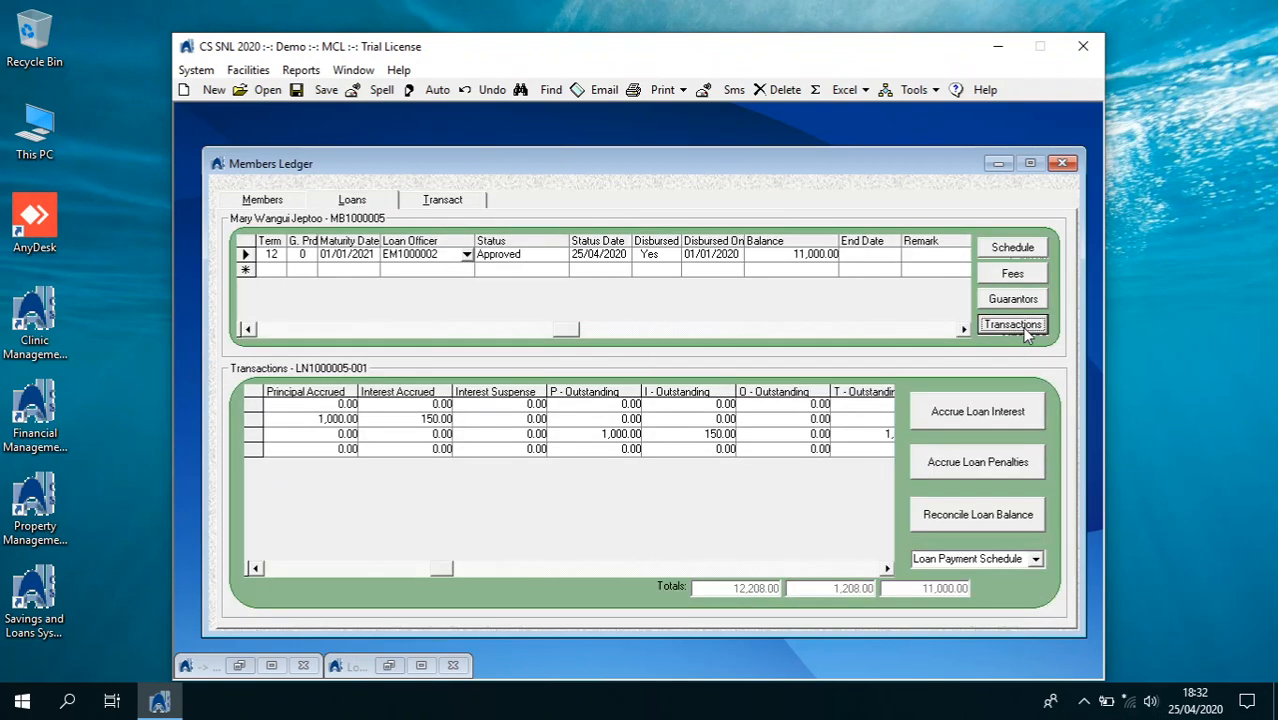
left_click(352, 570)
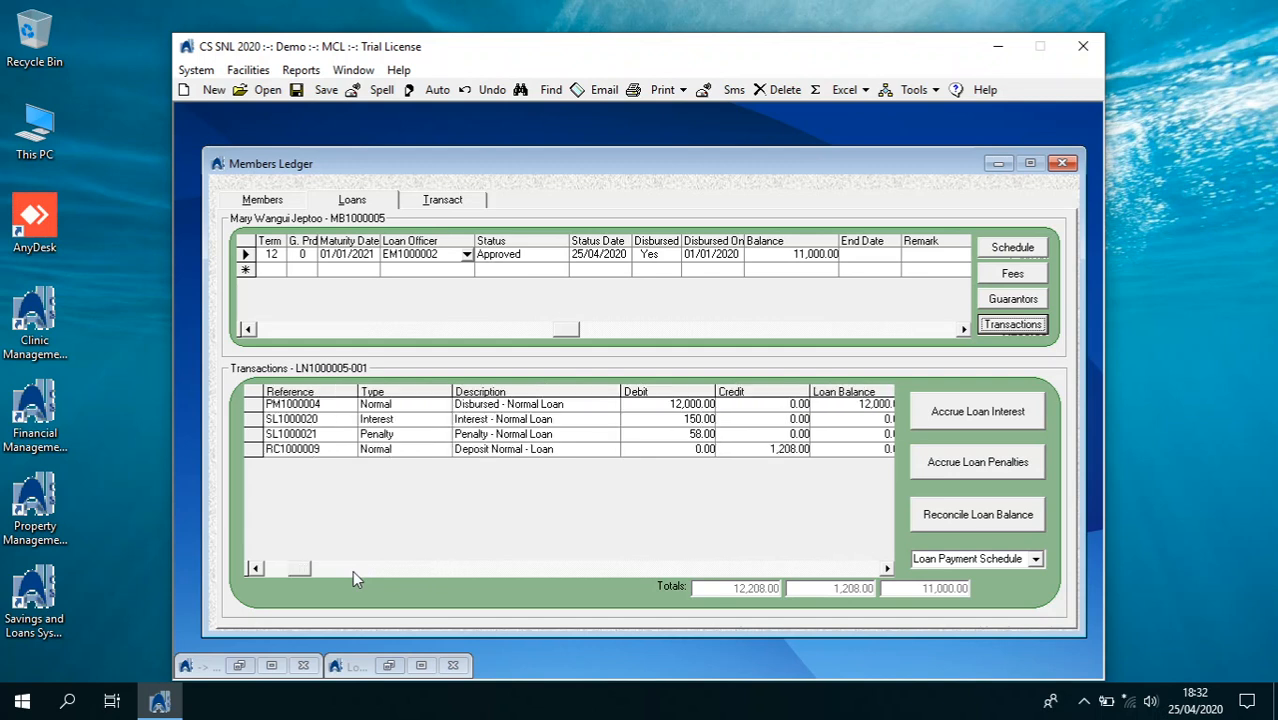
left_click(287, 575)
left_click(287, 571)
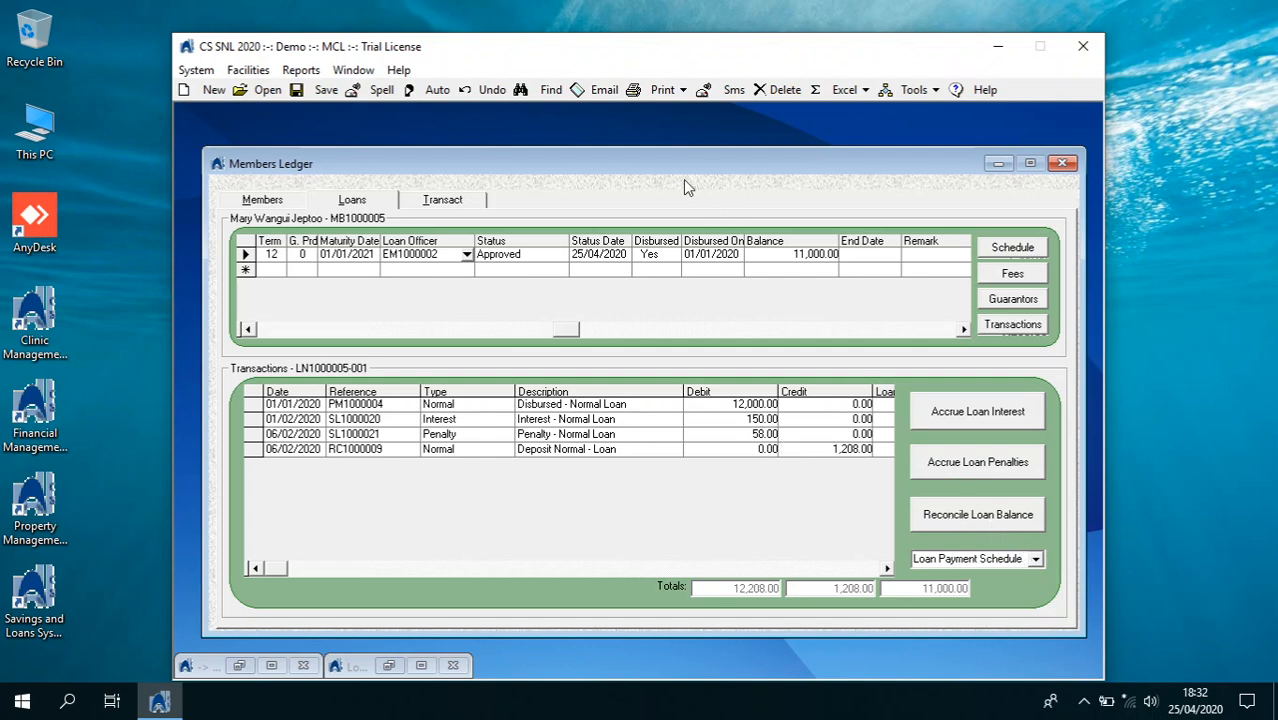
left_click(682, 91)
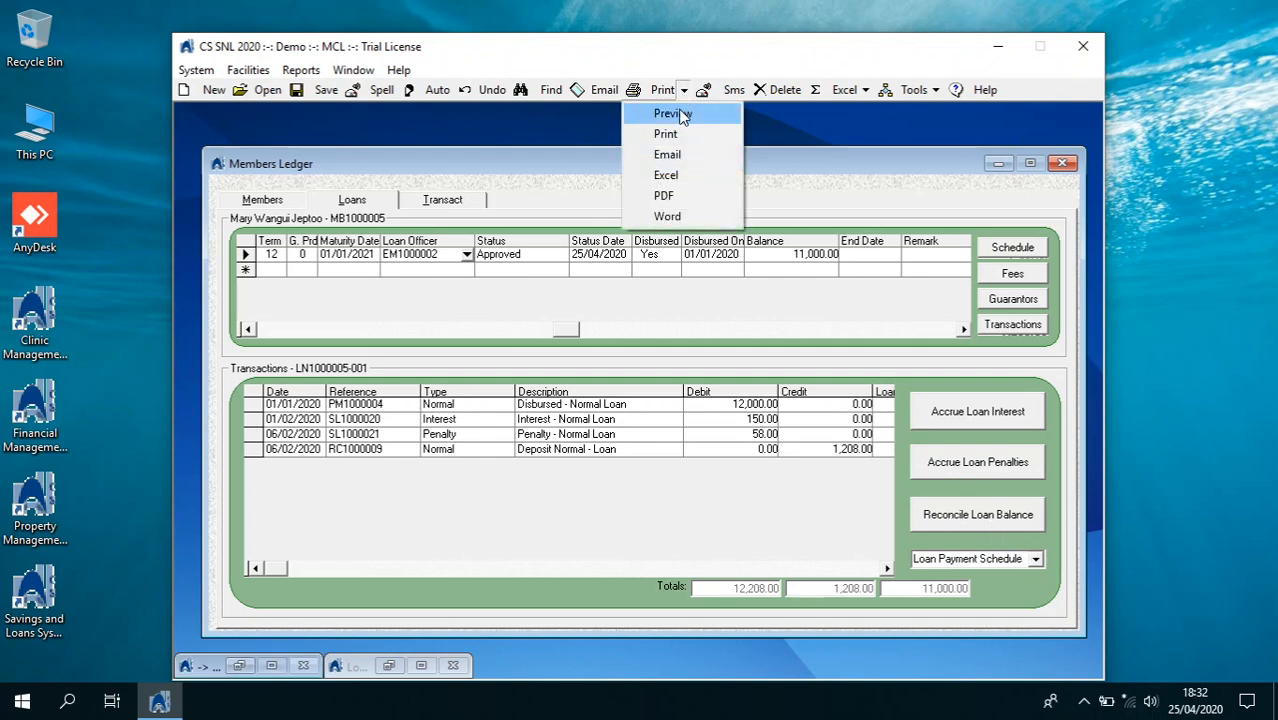
left_click(678, 114)
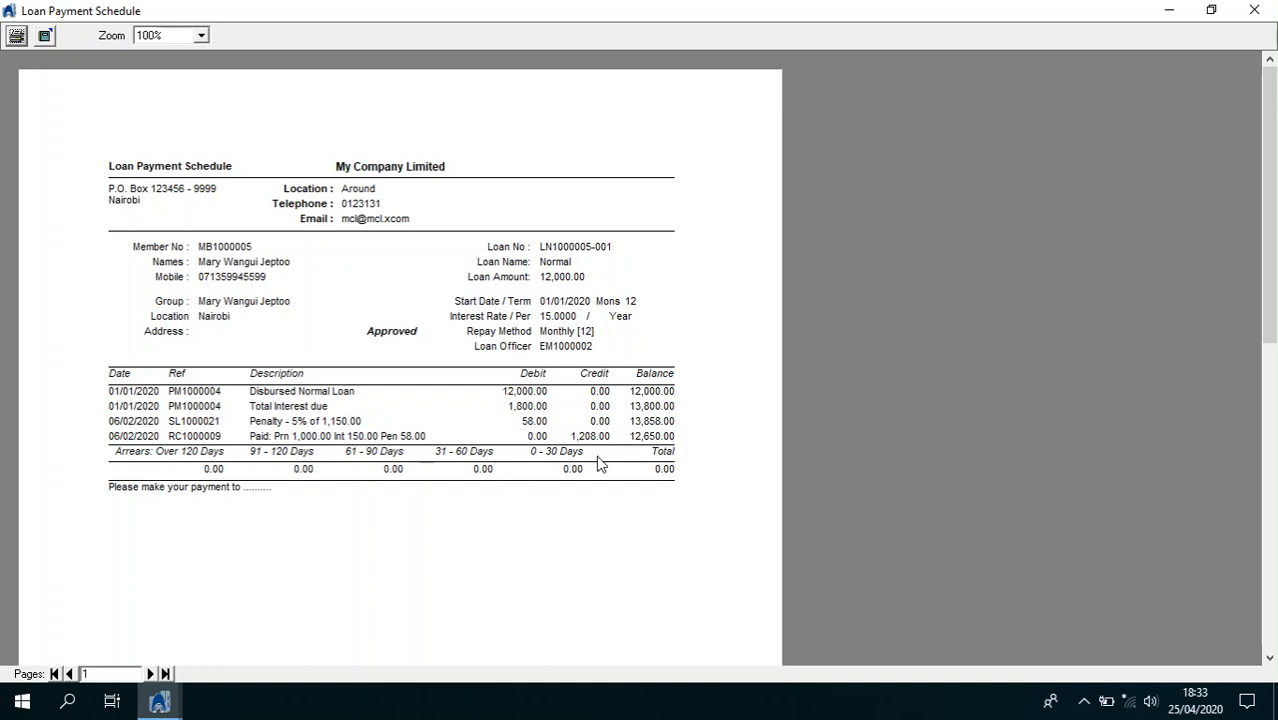
Close the Loan Payment Schedule preview and show the member's loan transactions, balance 11,000.00
left_click(1254, 10)
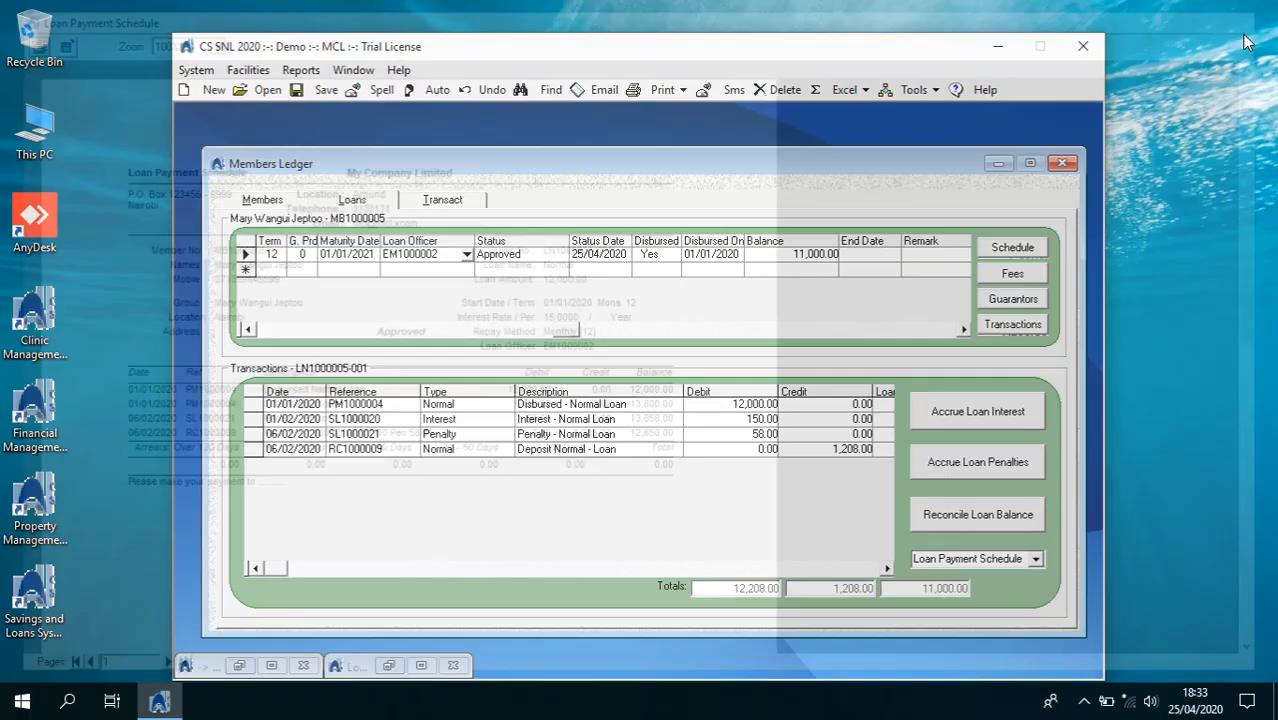
left_click(264, 200)
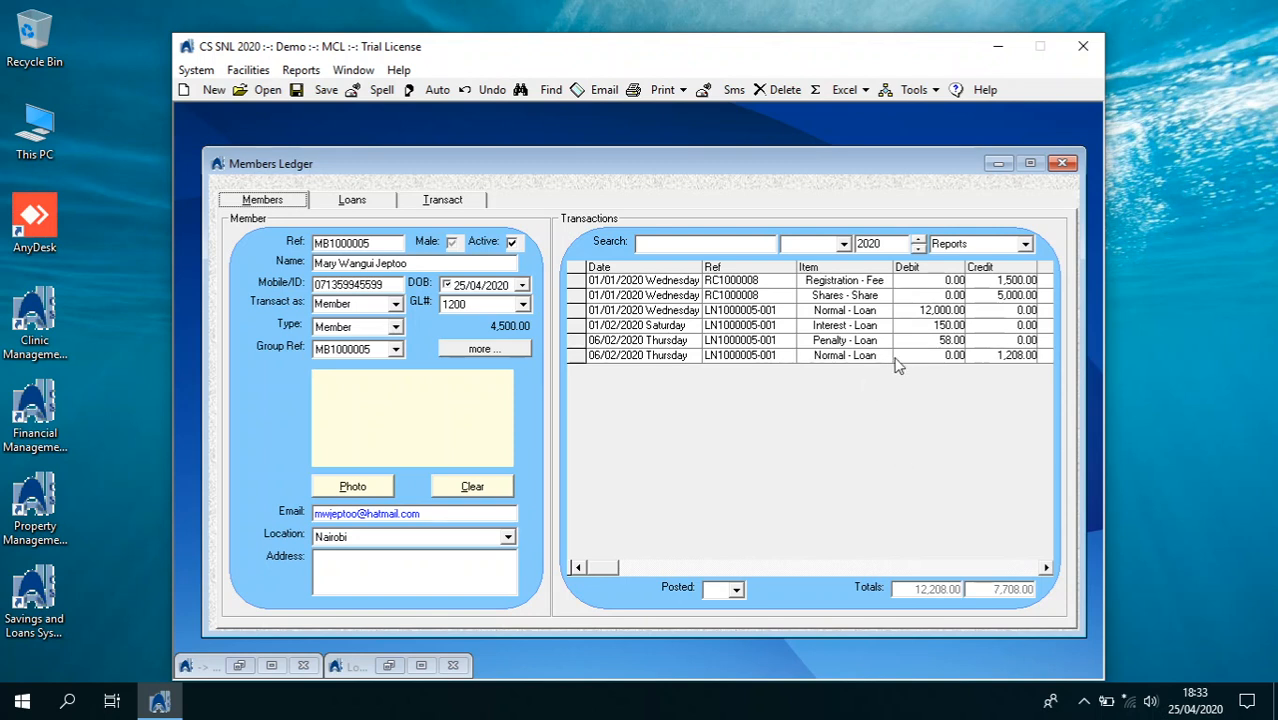
Close and reopen the Members Ledger, briefly opening Bulk Transactions in between
left_click(1062, 162)
left_click(196, 70)
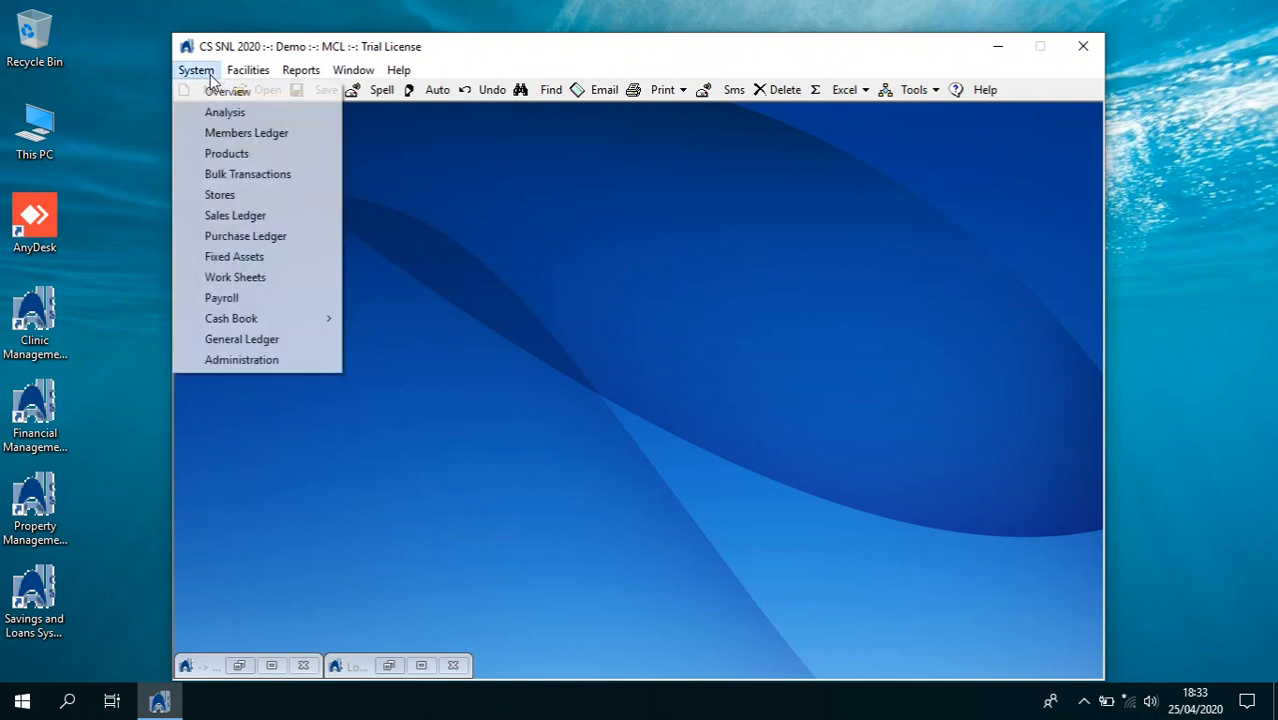
left_click(236, 176)
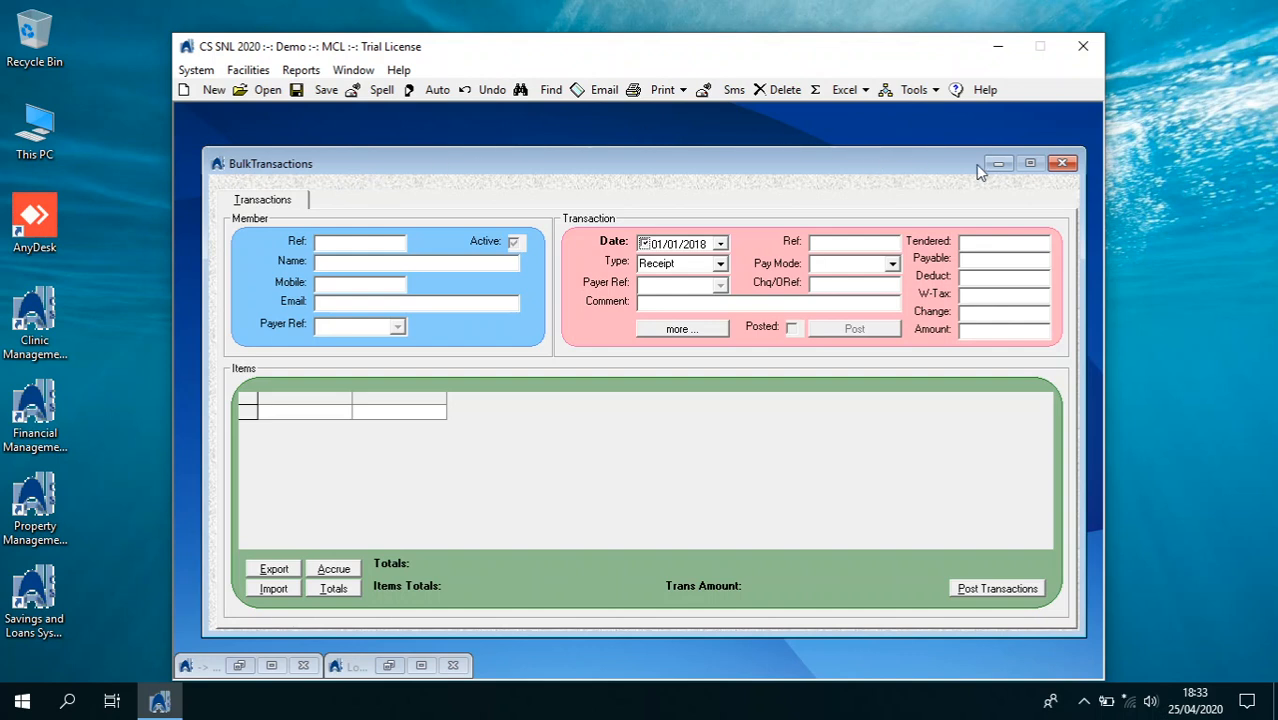
left_click(1062, 164)
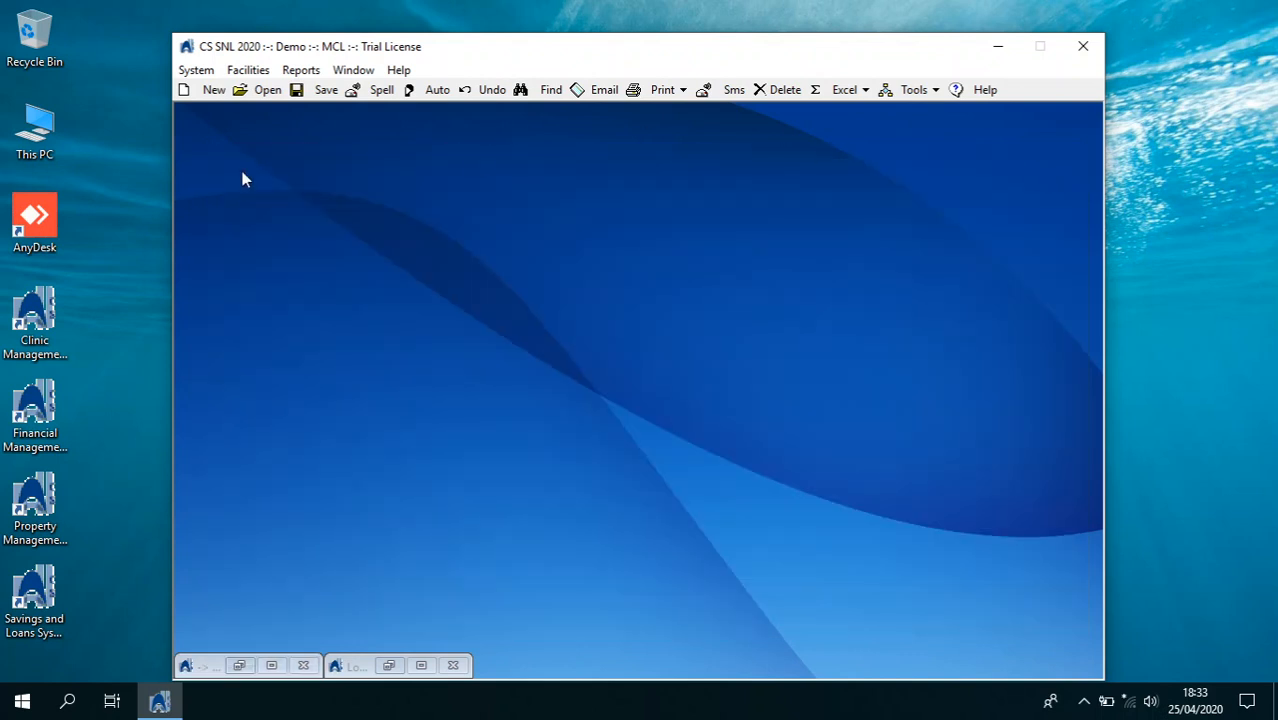
left_click(198, 71)
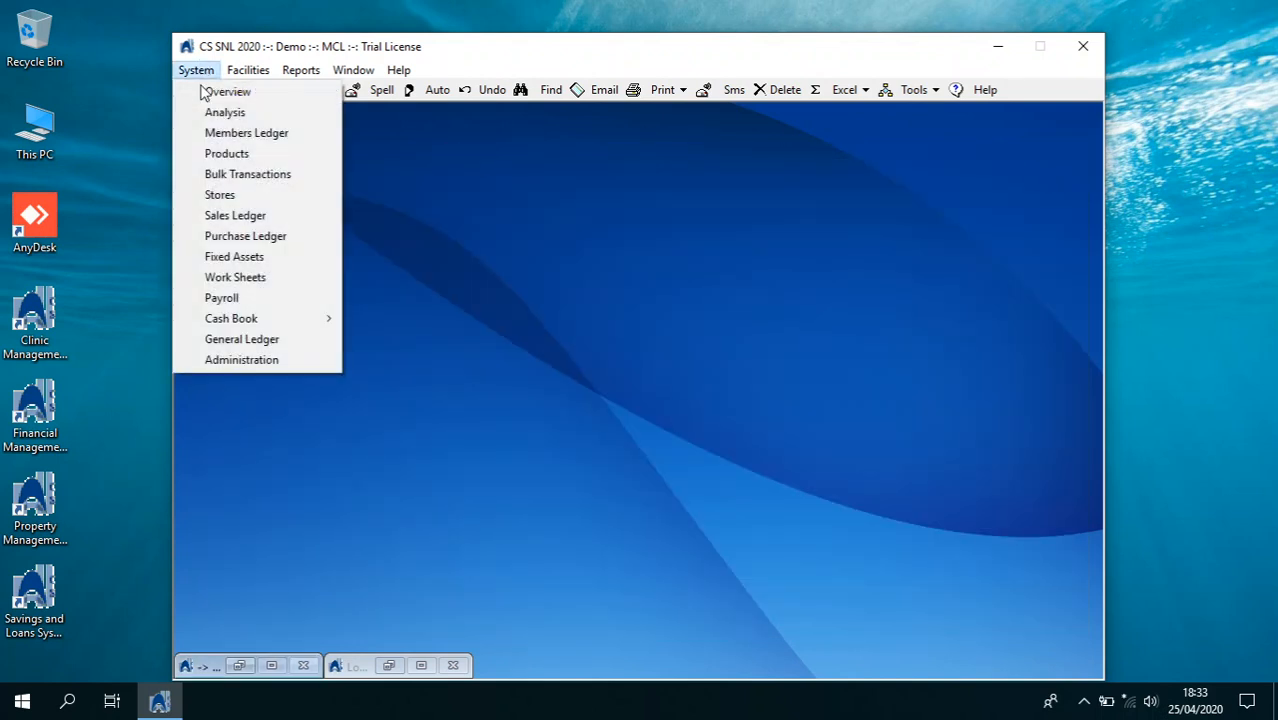
left_click(300, 133)
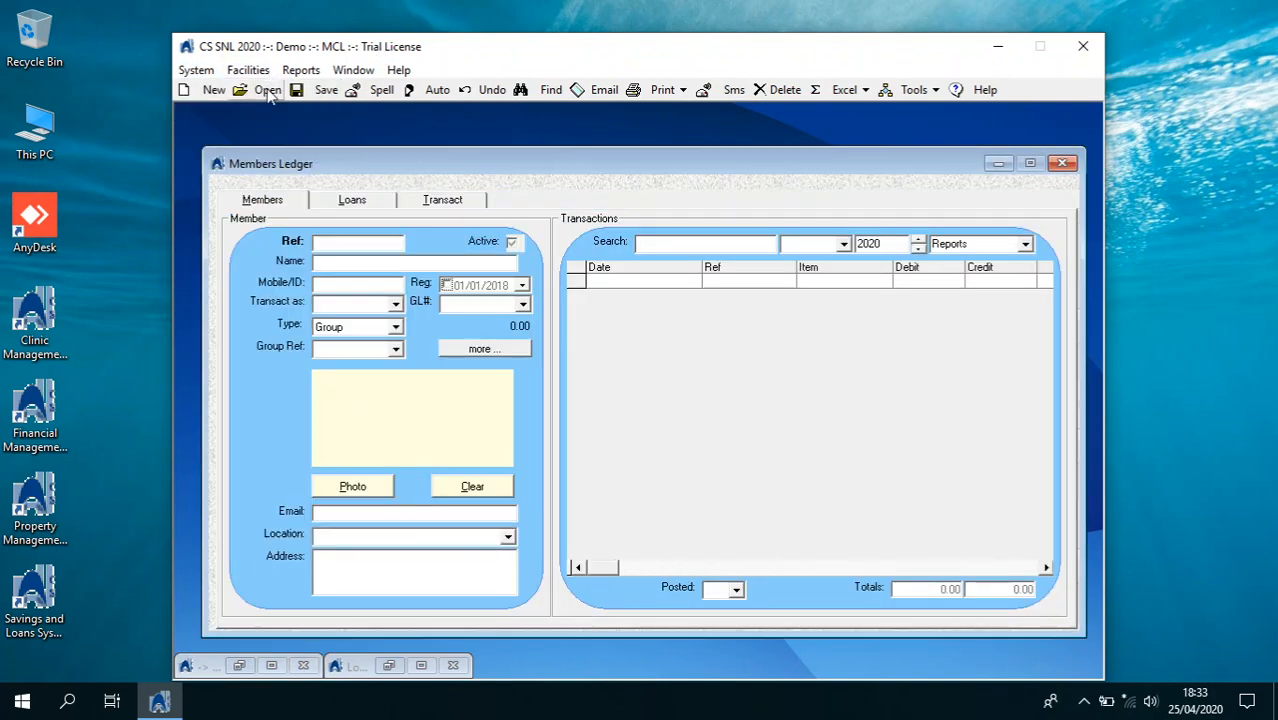
Search members for 'mary' and load the second matching member's record
left_click(527, 91)
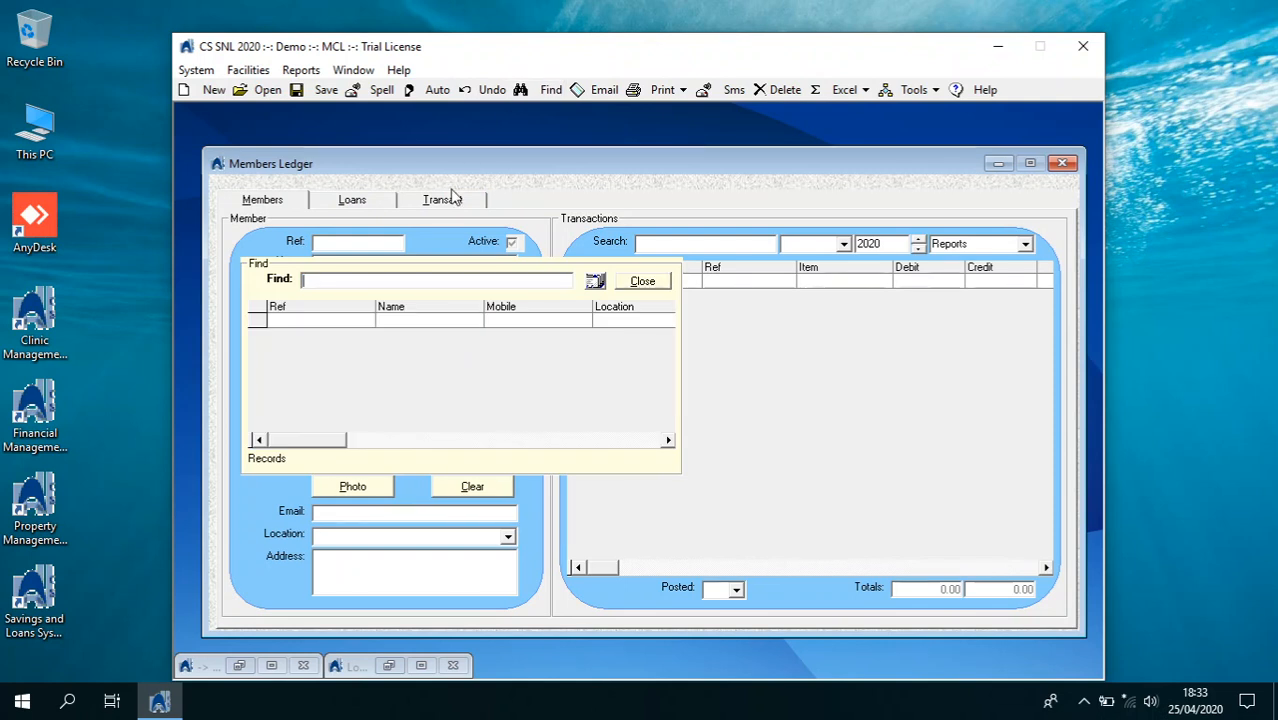
type("mary")
left_click(596, 281)
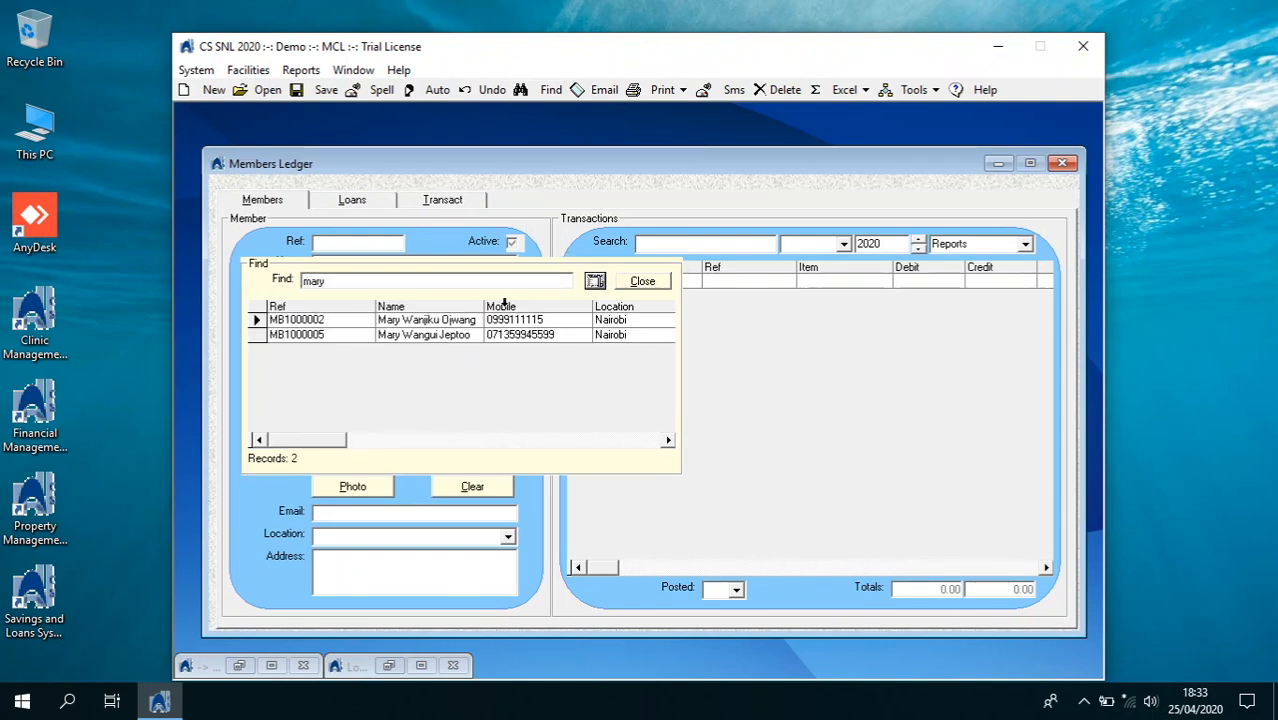
left_click(466, 335)
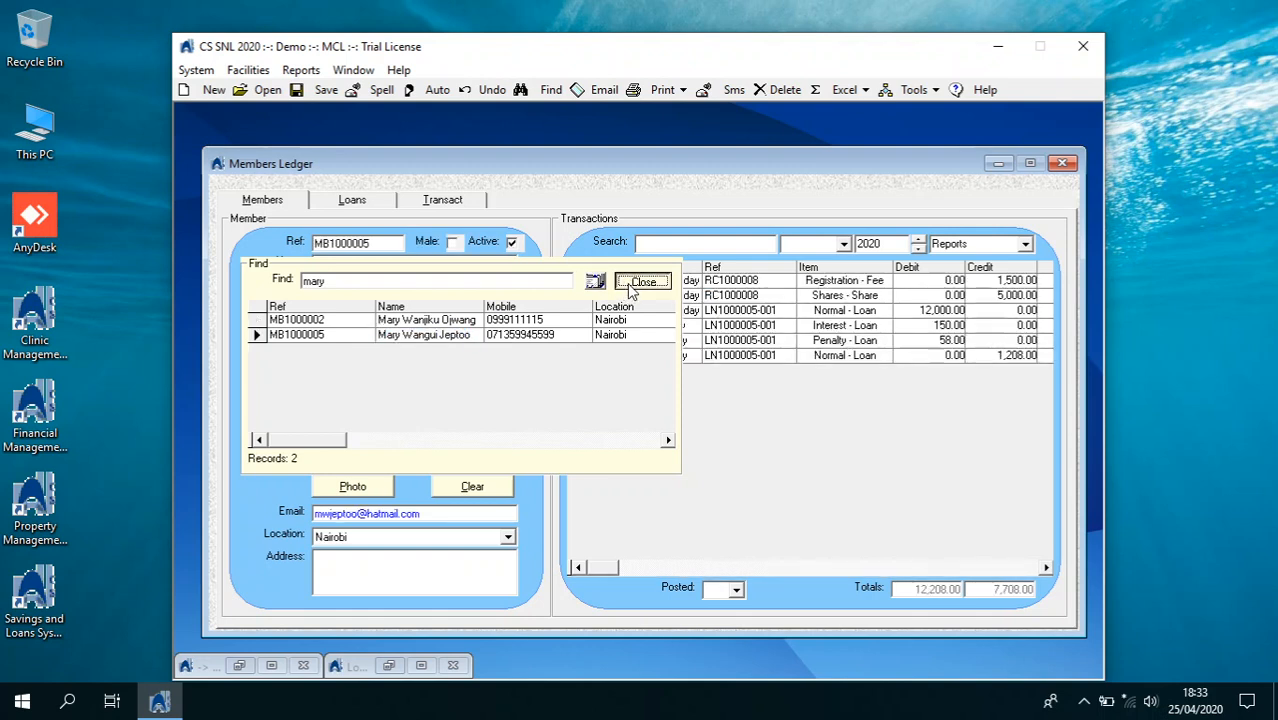
left_click(632, 282)
Preview the member's Loan Balances report showing 12,650.00, then close it
left_click(1013, 246)
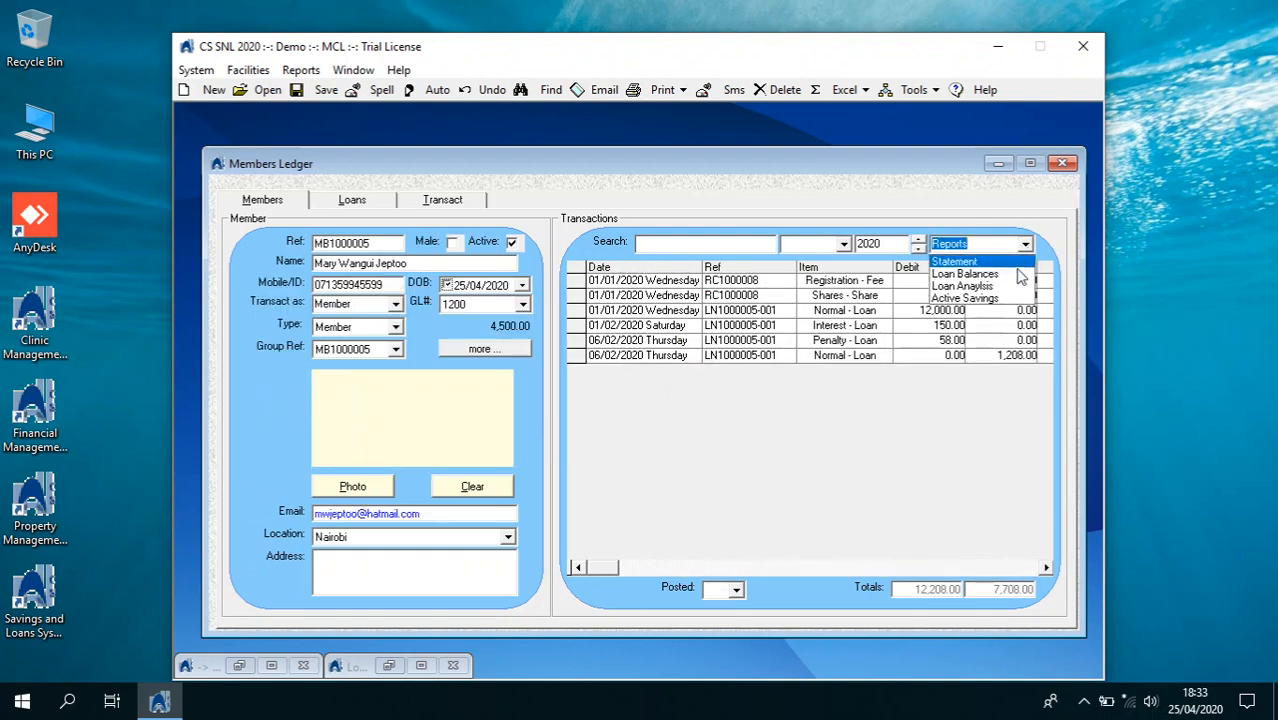
left_click(970, 259)
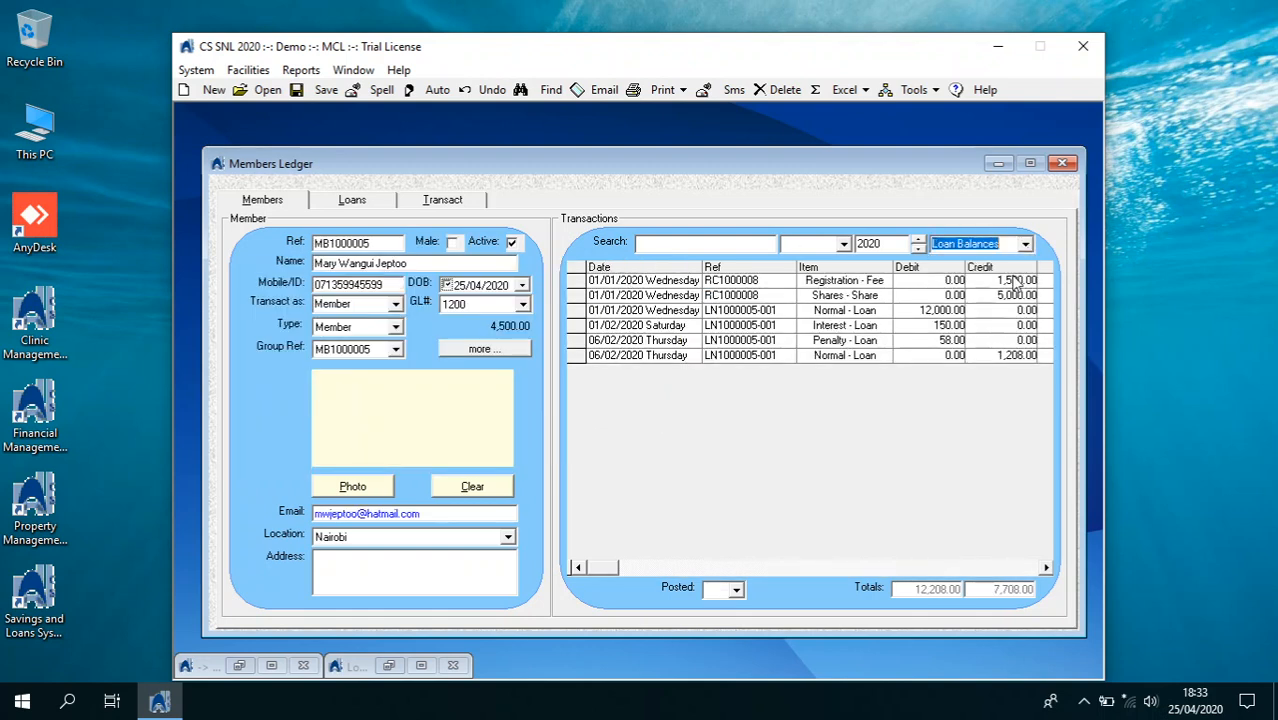
left_click(683, 90)
left_click(673, 114)
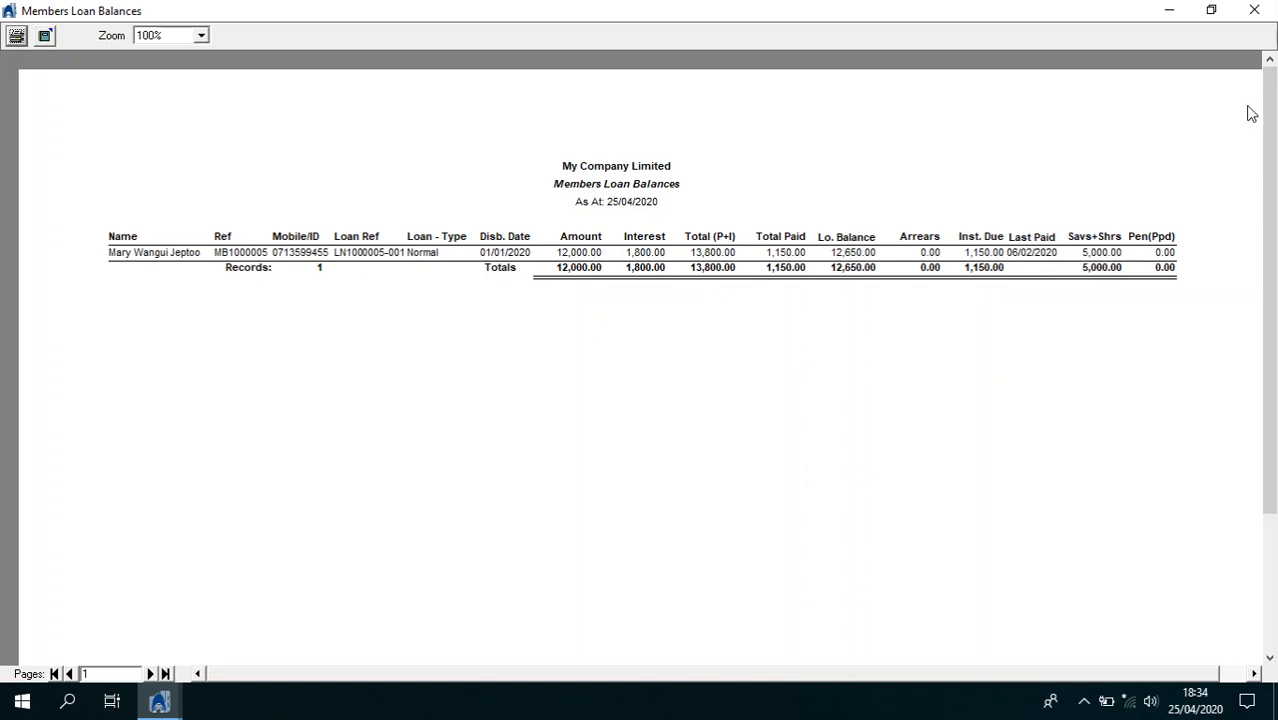
left_click(1254, 12)
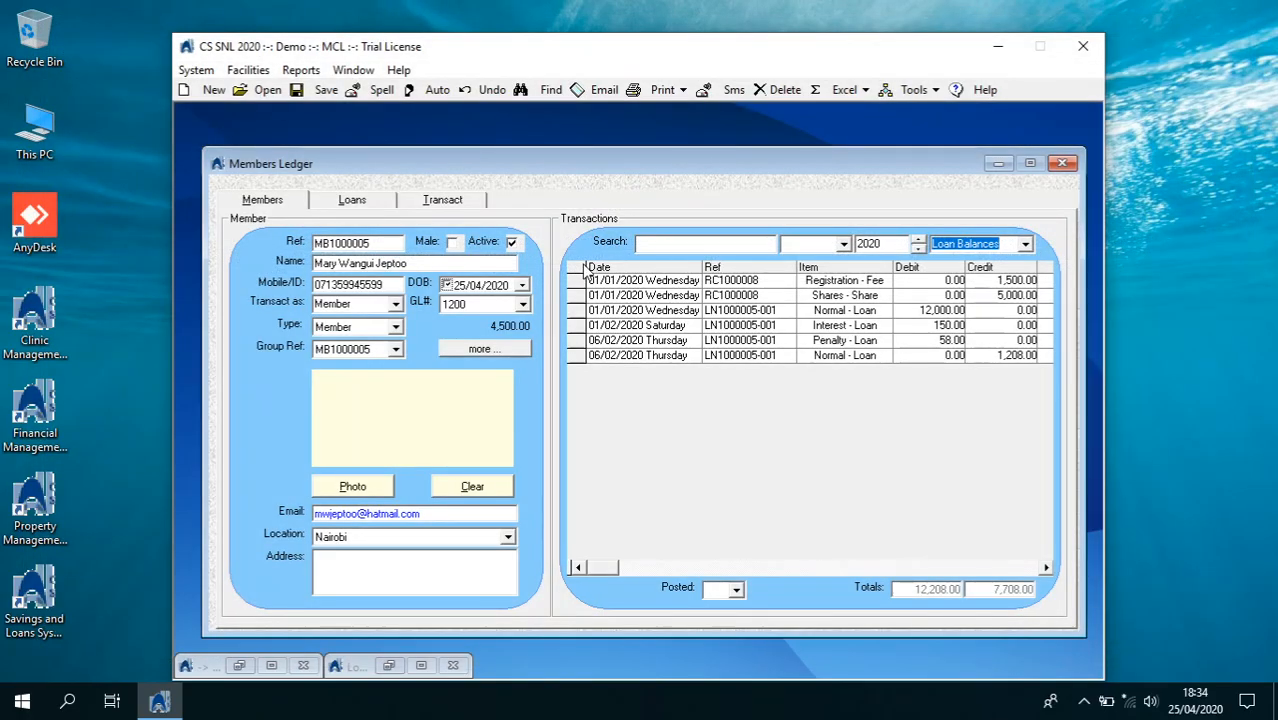
Open Bulk Transactions and start an interest accrual, confirming receipts and backup are done
left_click(1062, 163)
left_click(196, 70)
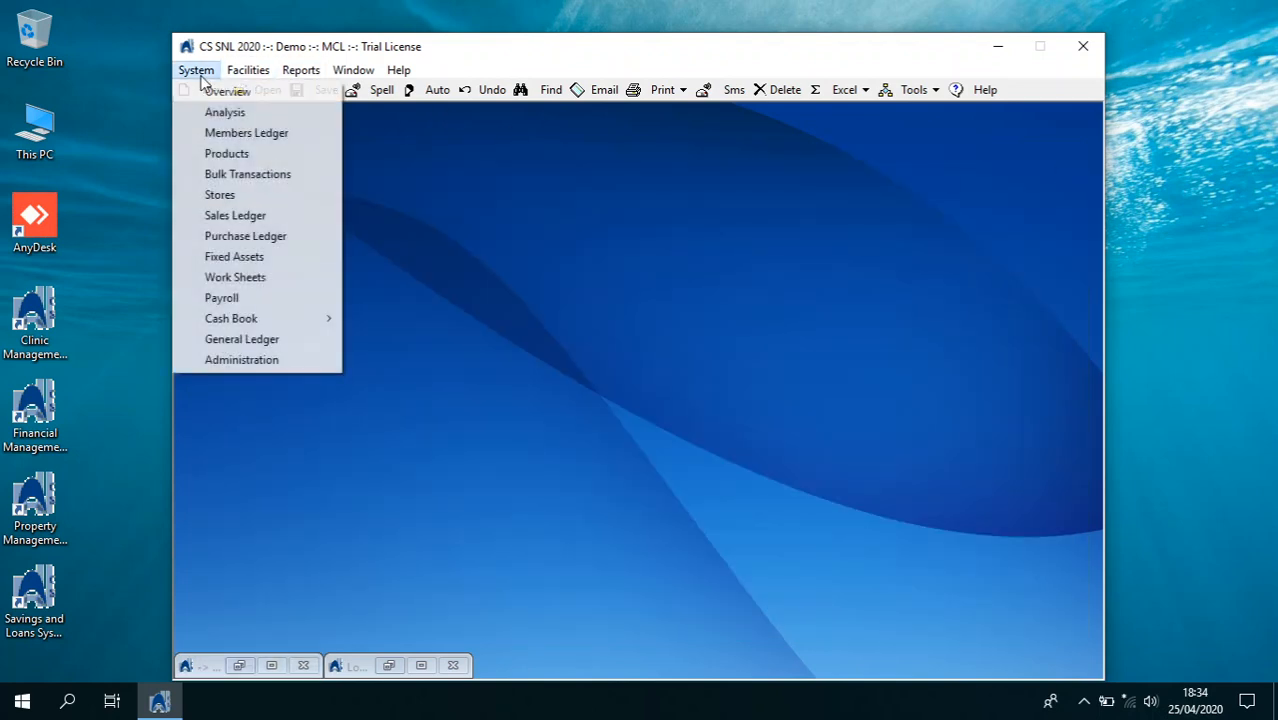
left_click(228, 175)
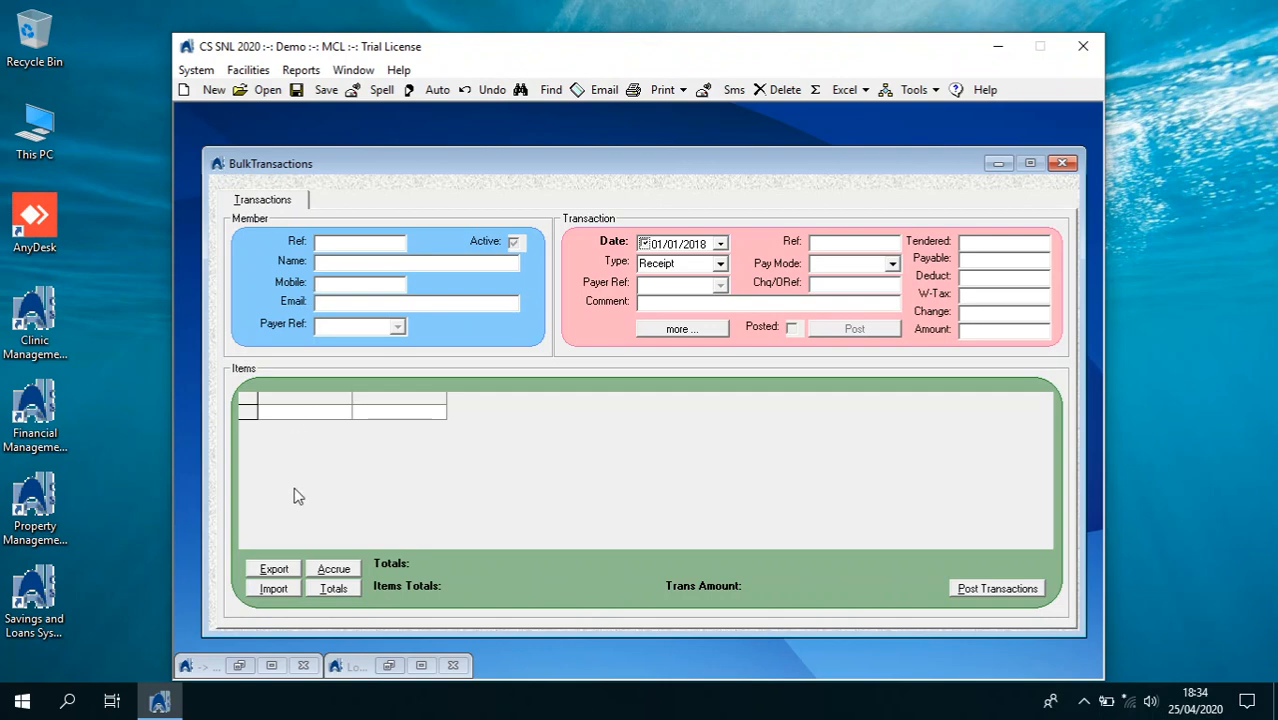
left_click(333, 571)
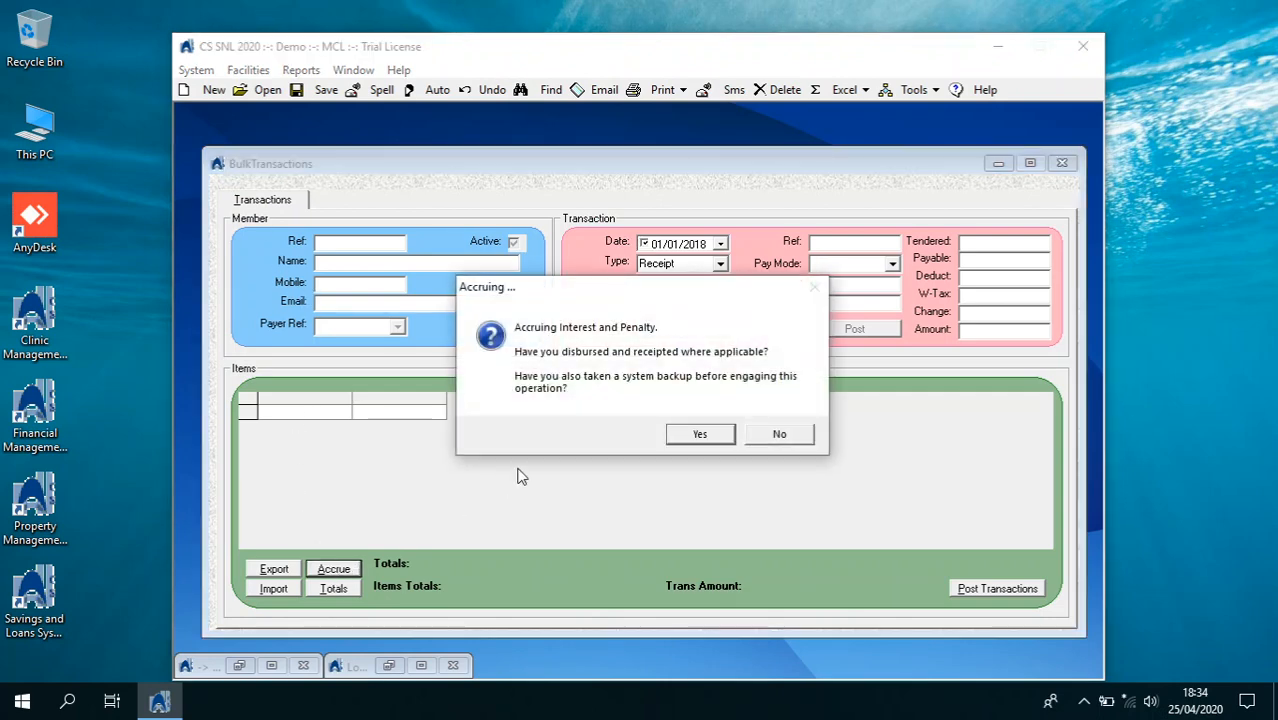
left_click(692, 433)
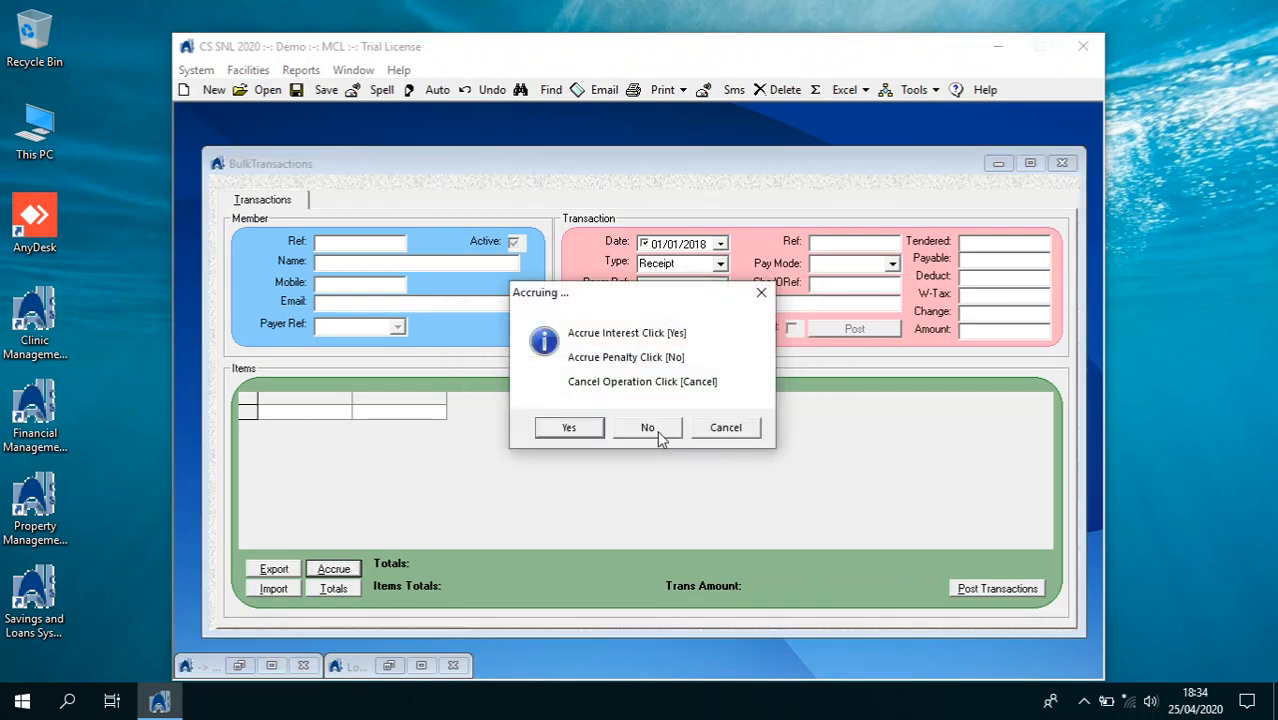
left_click(576, 429)
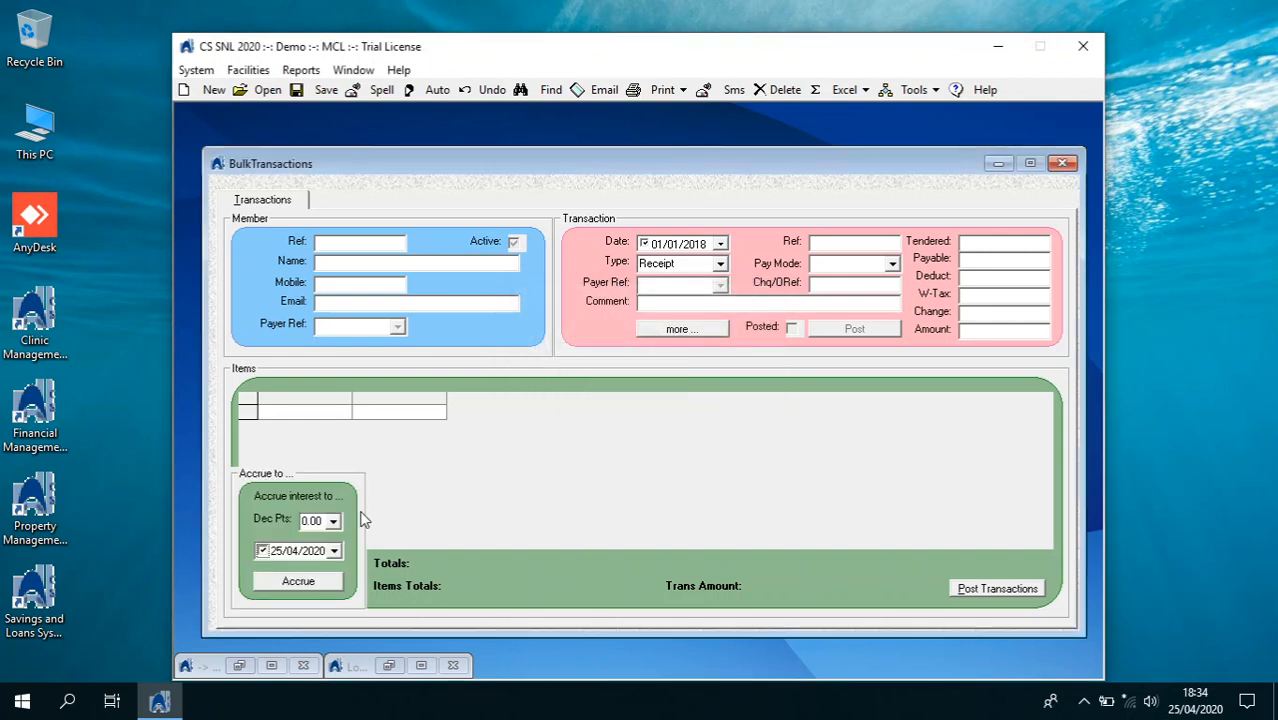
Accrue interest to 01/03/2020 with 0 decimal places and acknowledge the success message
left_click(333, 521)
left_click(321, 558)
left_click(334, 551)
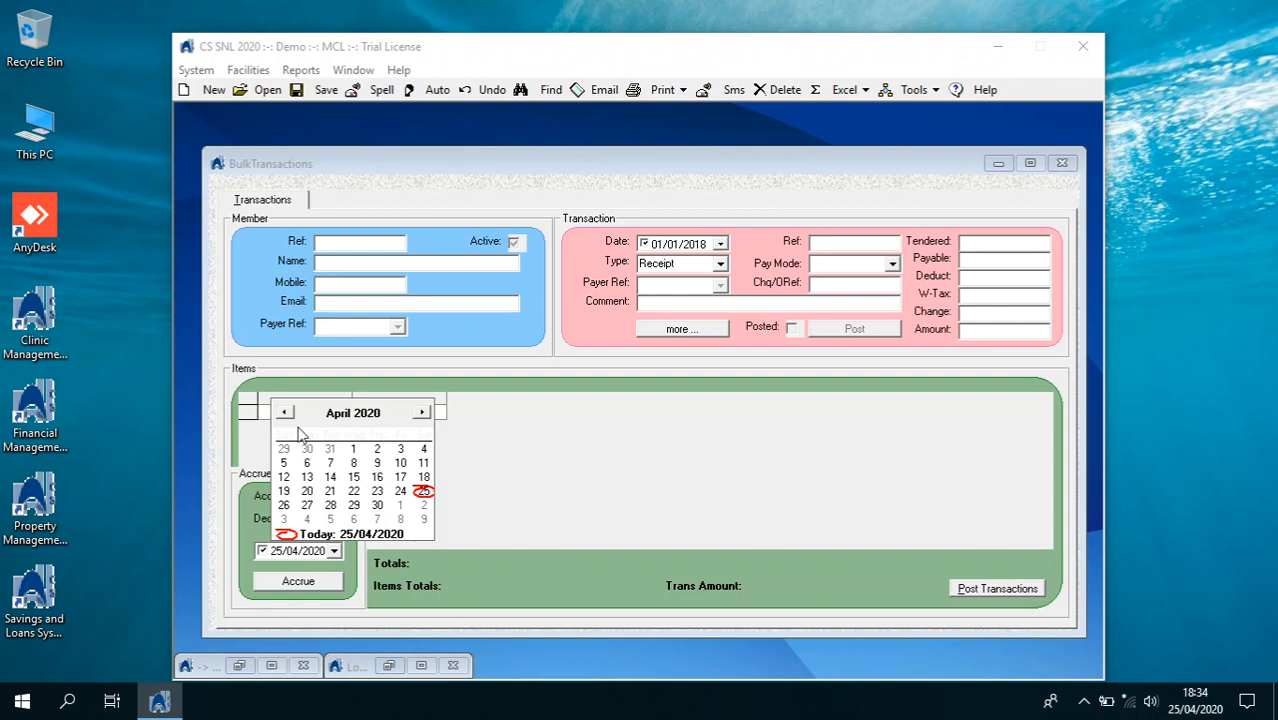
left_click(285, 413)
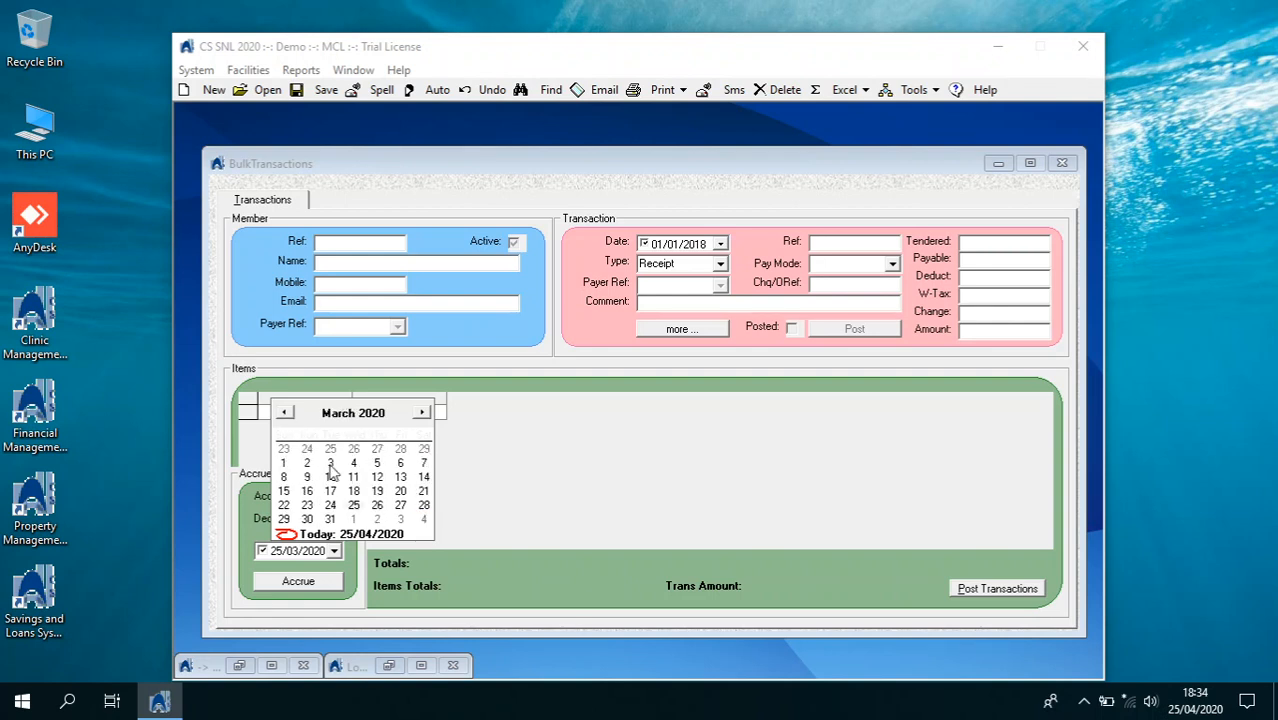
left_click(285, 465)
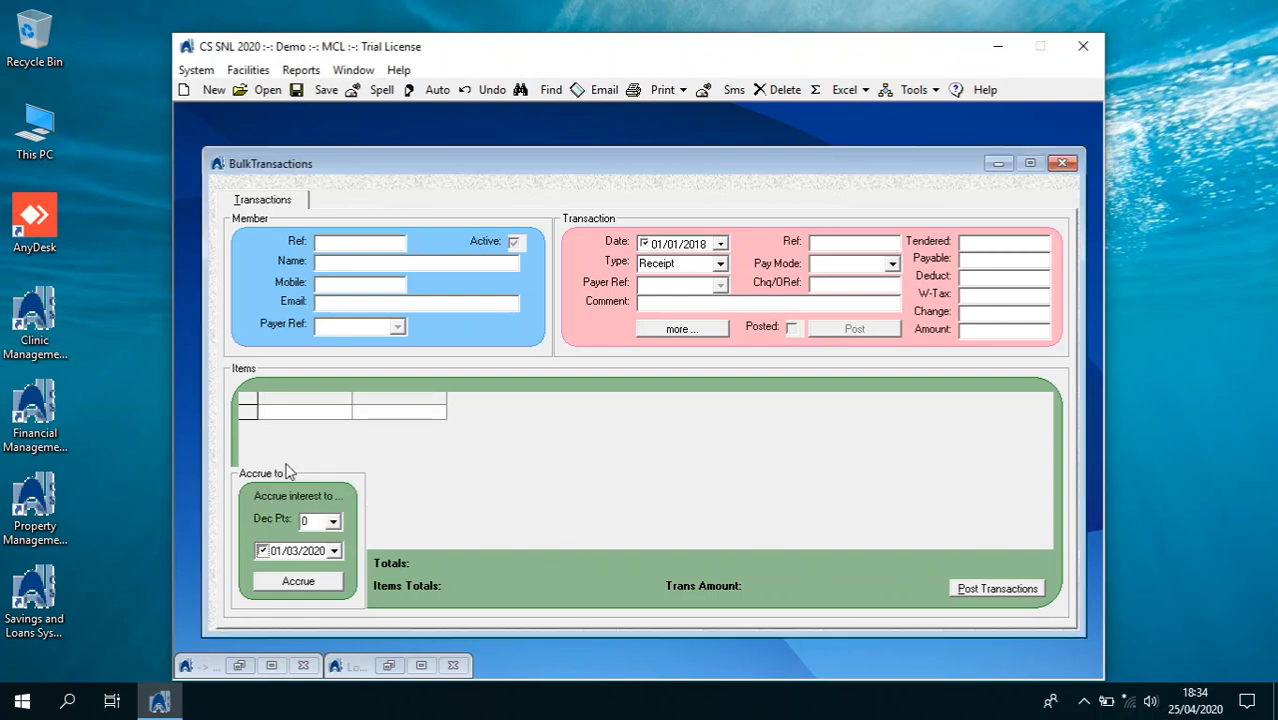
left_click(324, 586)
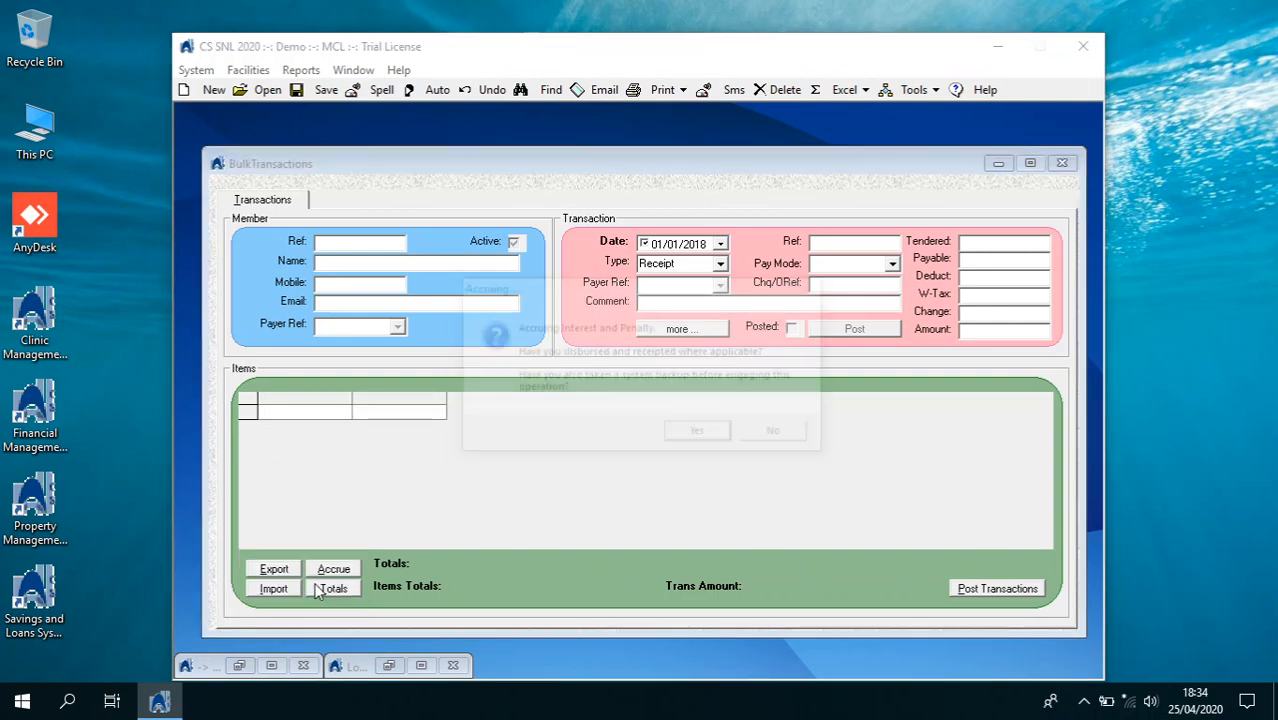
left_click(699, 434)
left_click(569, 427)
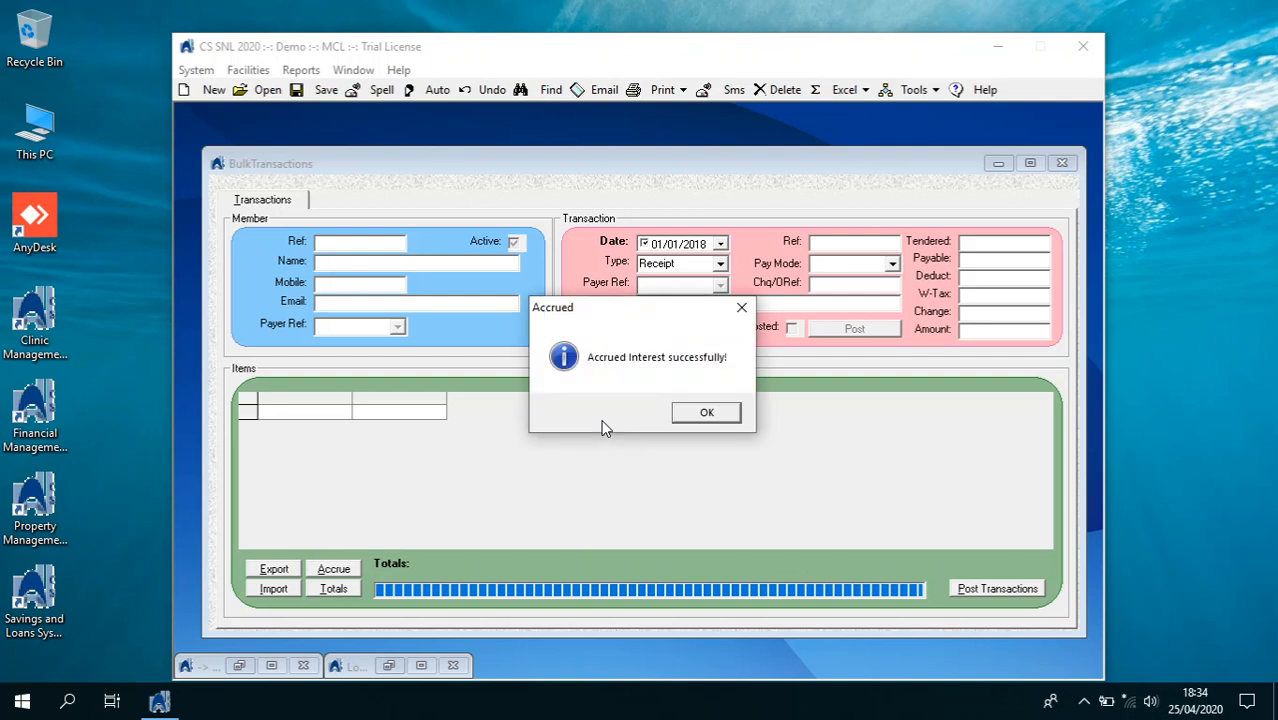
left_click(686, 419)
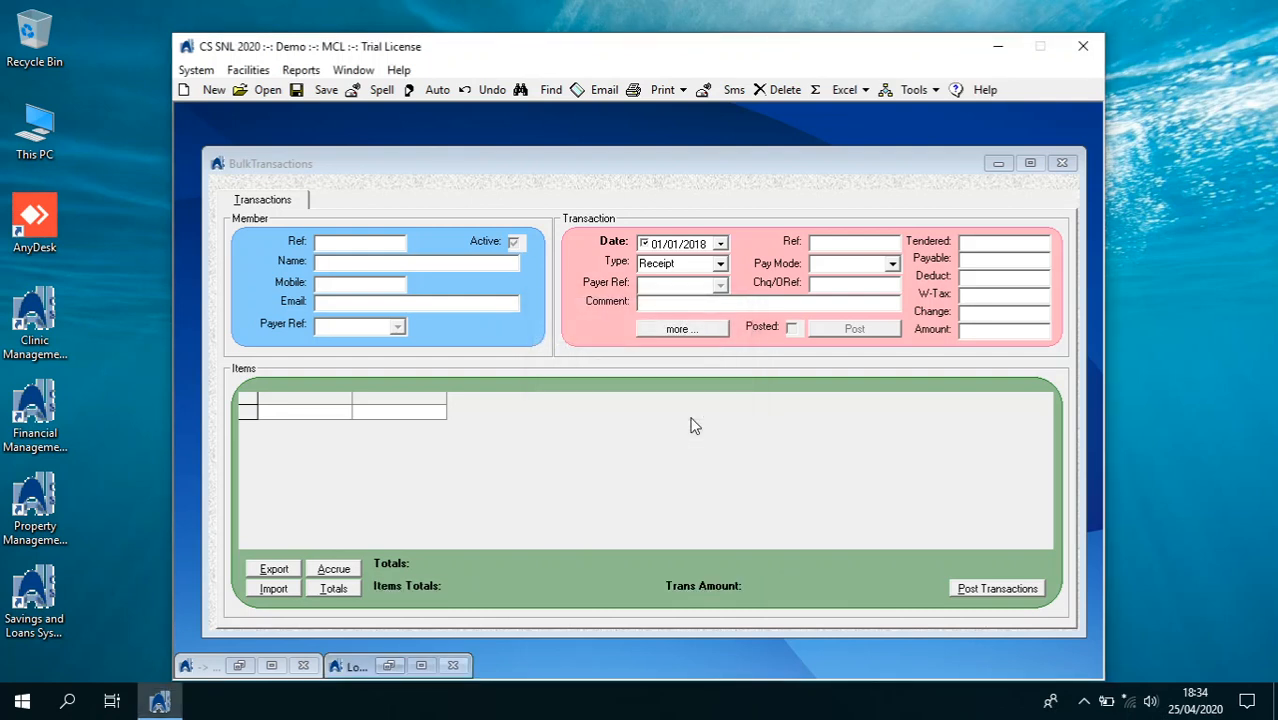
Leave Bulk Transactions and load the member's record in the Members Ledger
left_click(1062, 165)
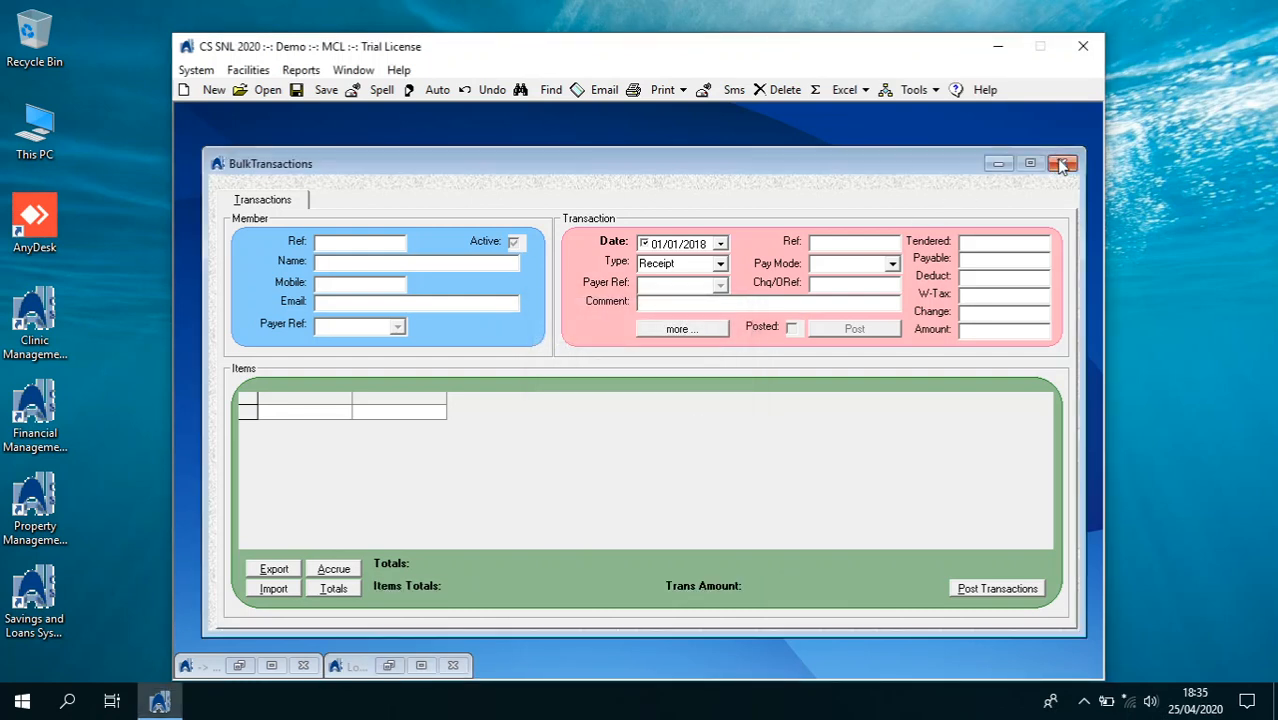
left_click(196, 70)
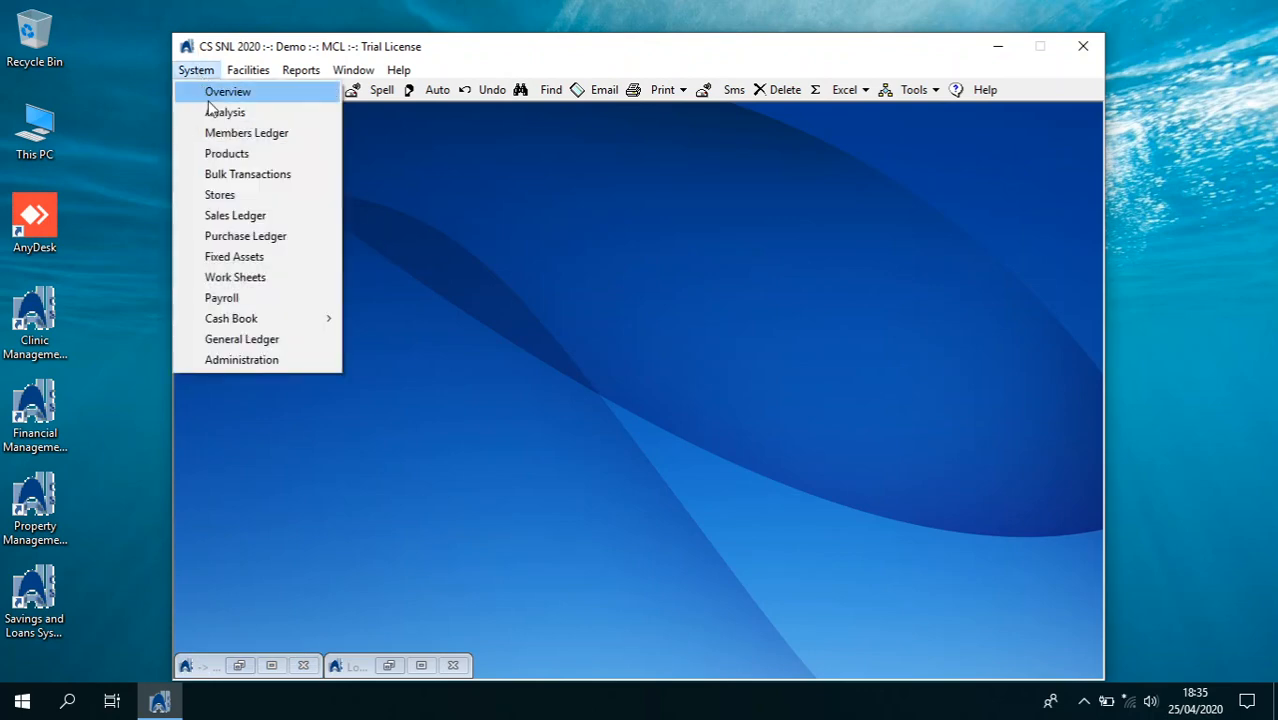
left_click(222, 132)
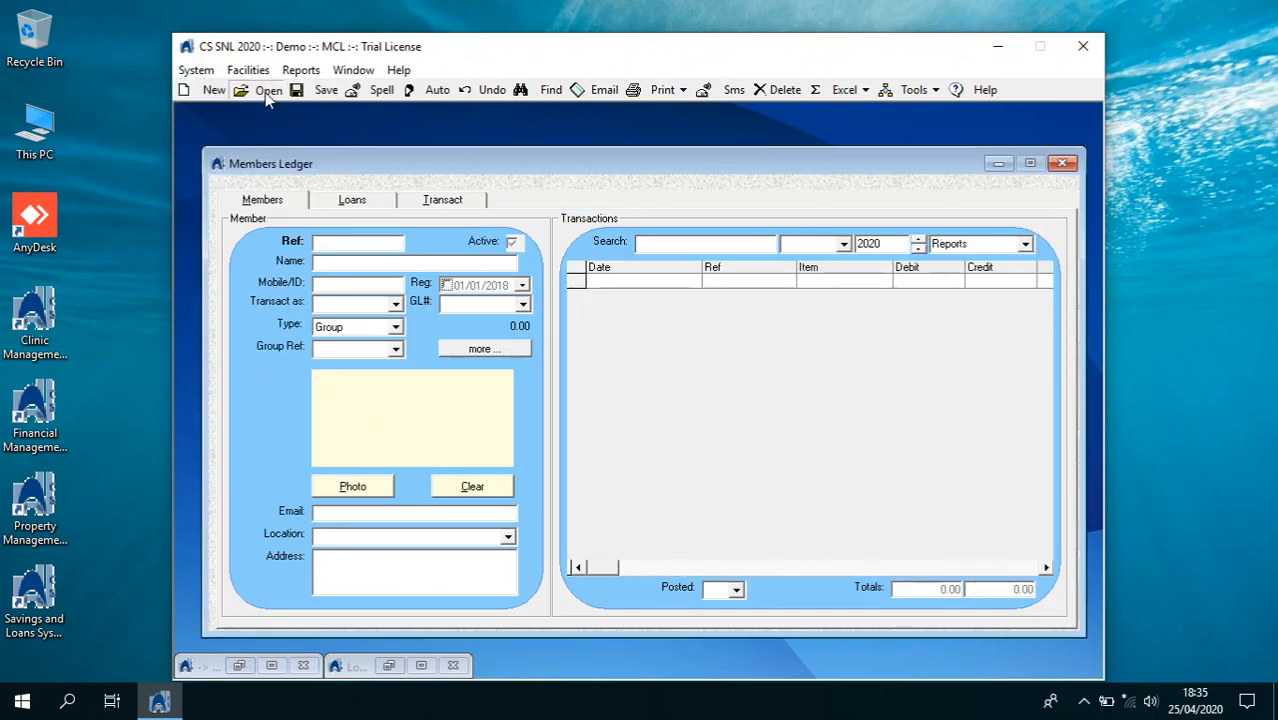
left_click(265, 92)
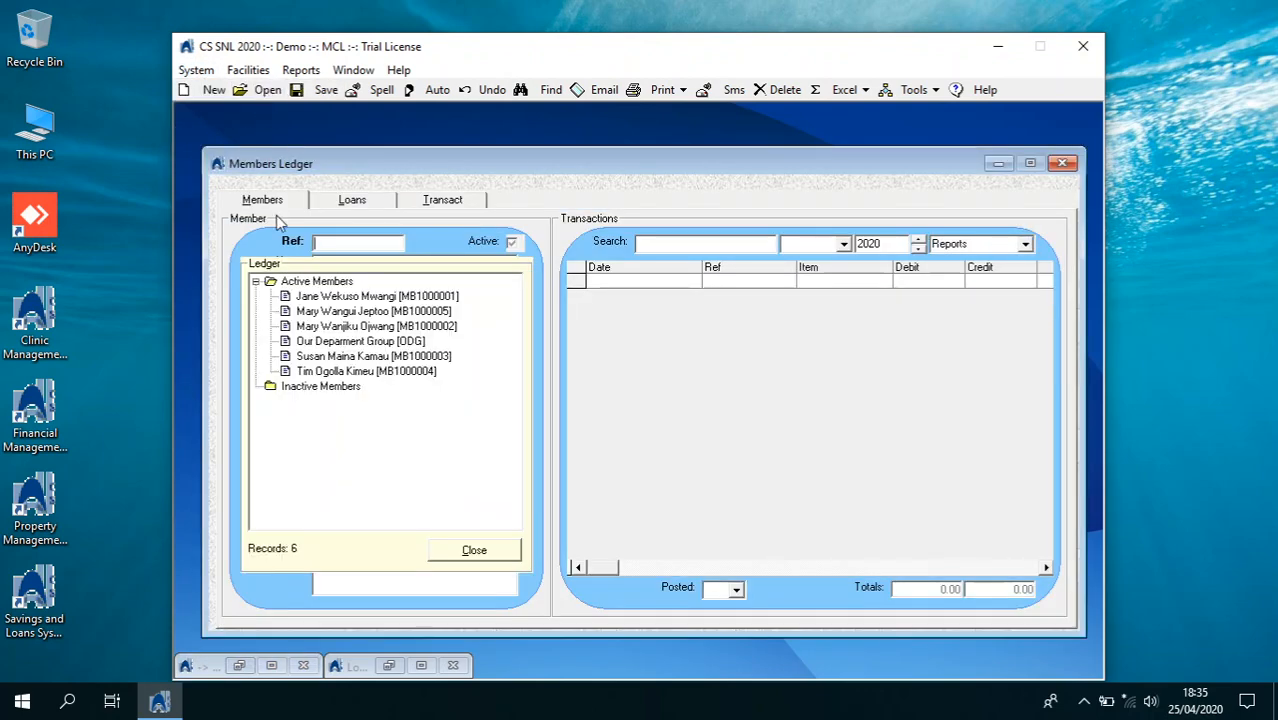
double_click(333, 313)
left_click(476, 551)
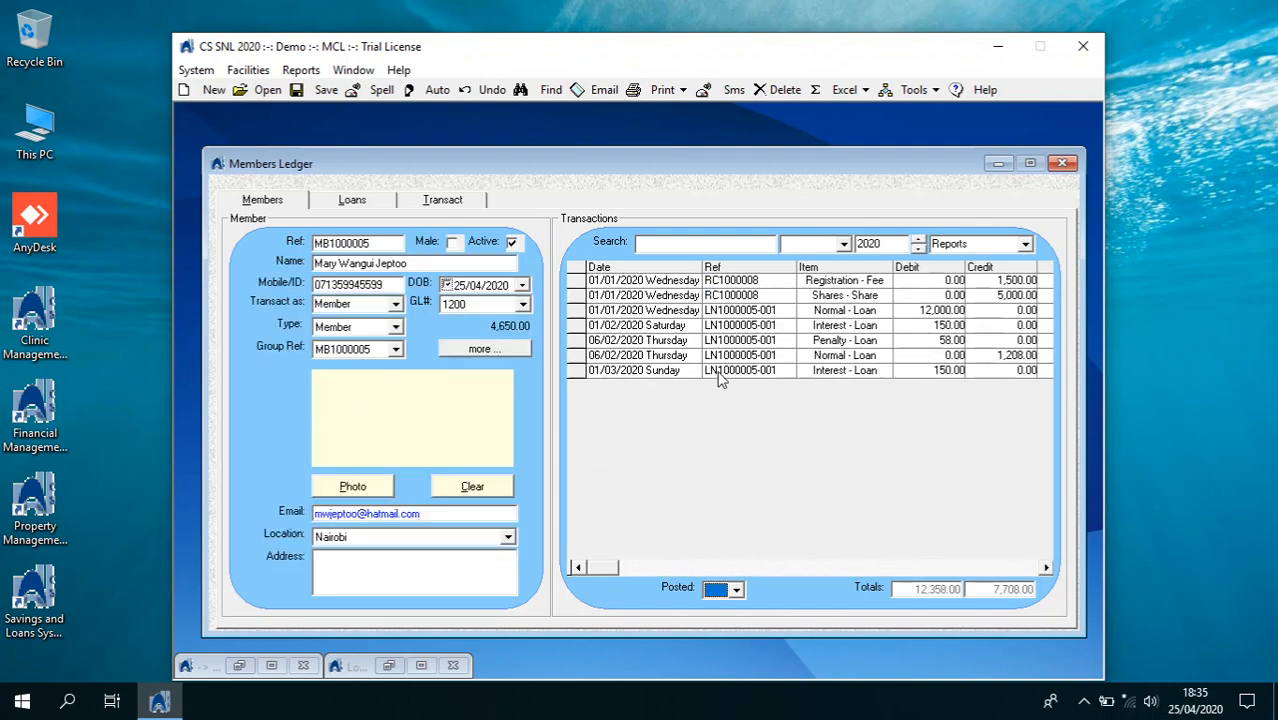
View the member's loan transactions after the accrual, then close the Members Ledger
left_click(390, 205)
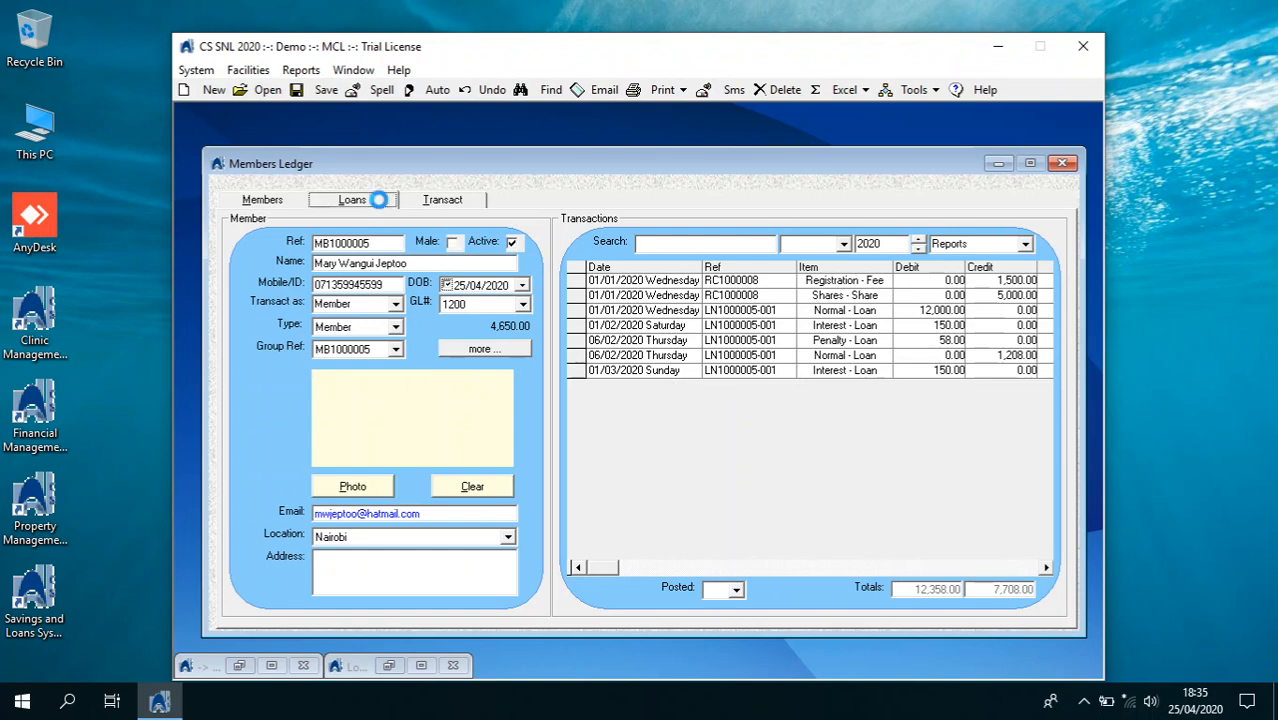
left_click(1003, 324)
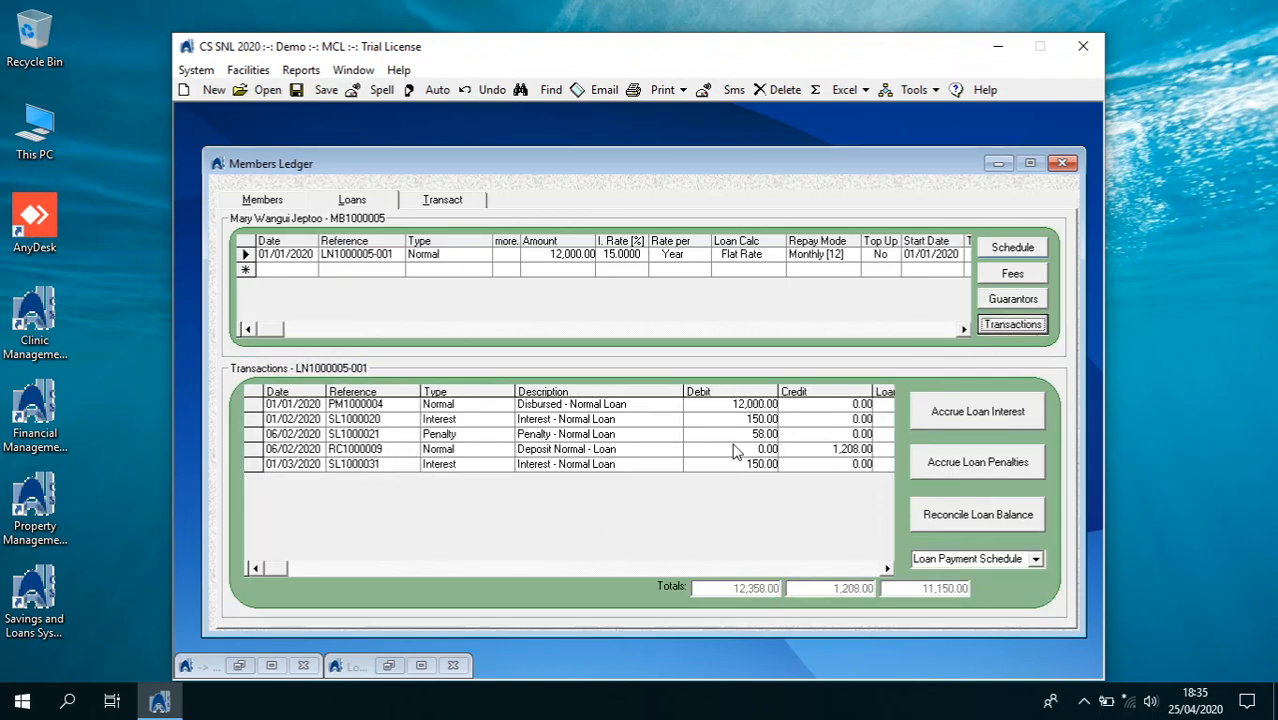
left_click(1062, 163)
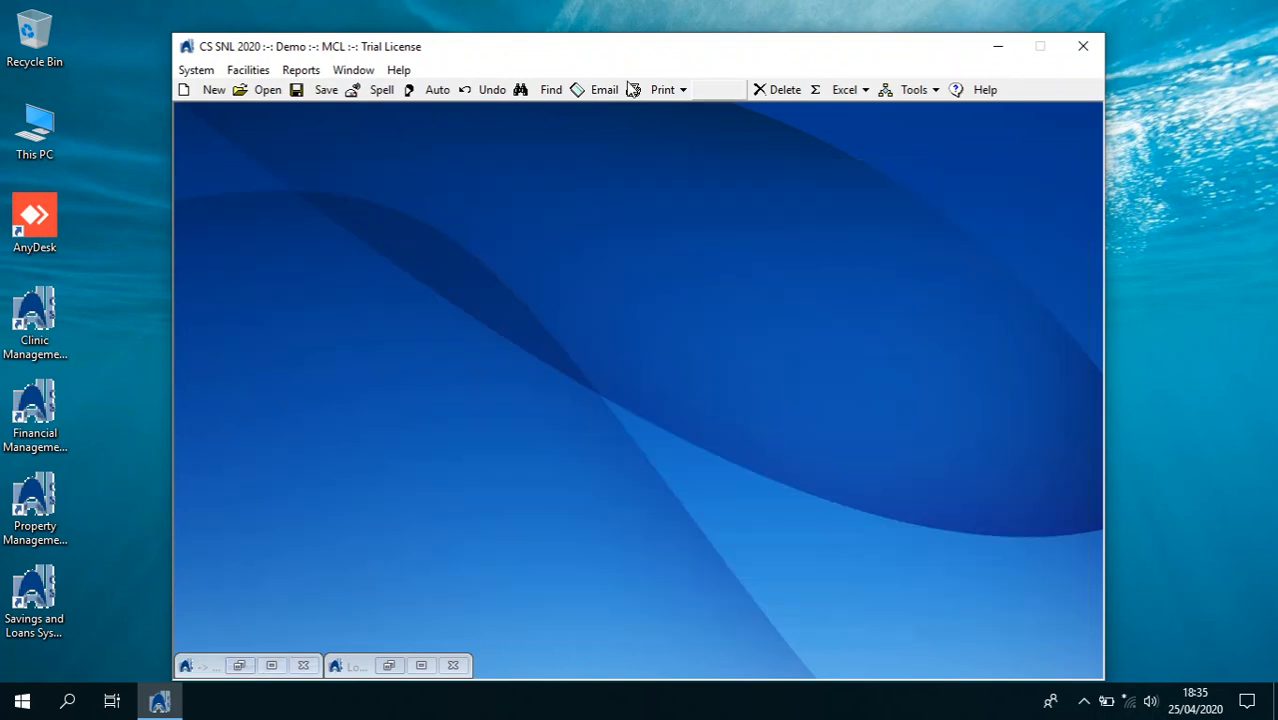
In Bulk Transactions, find the member, check her loan balances report, and load her
left_click(198, 70)
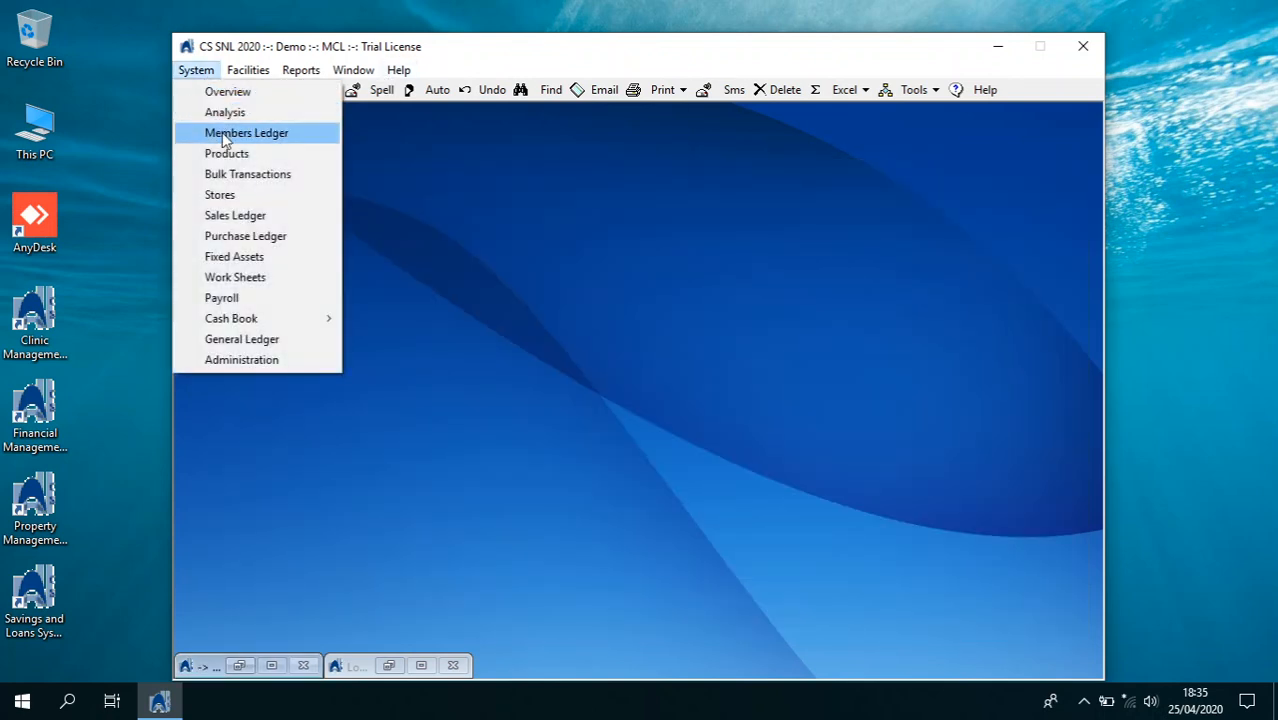
left_click(231, 172)
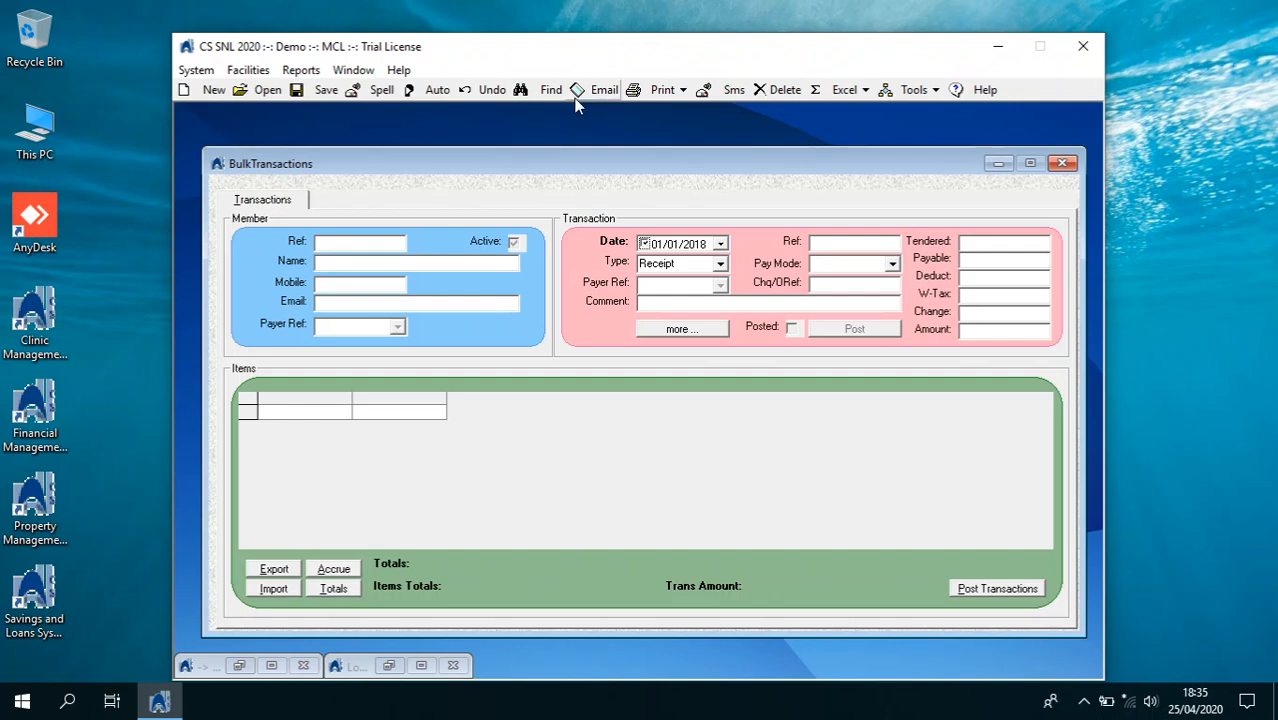
left_click(547, 90)
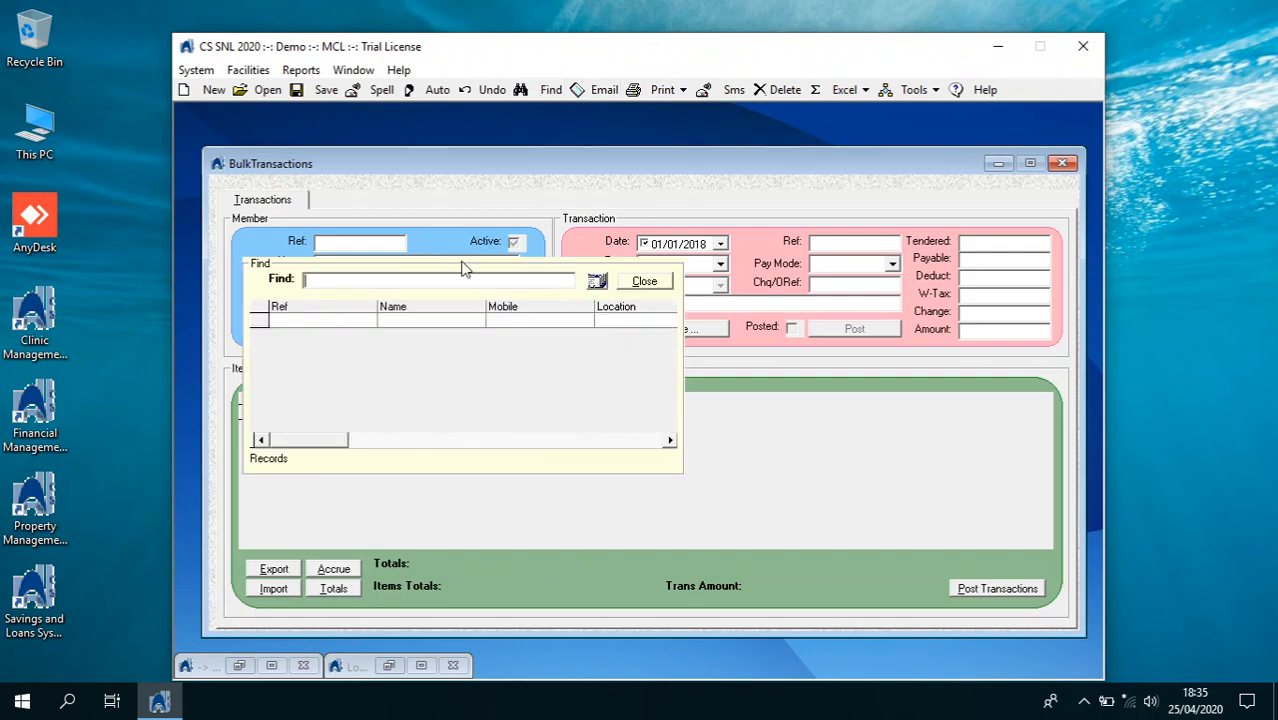
type("mary")
left_click(597, 281)
left_click(458, 334)
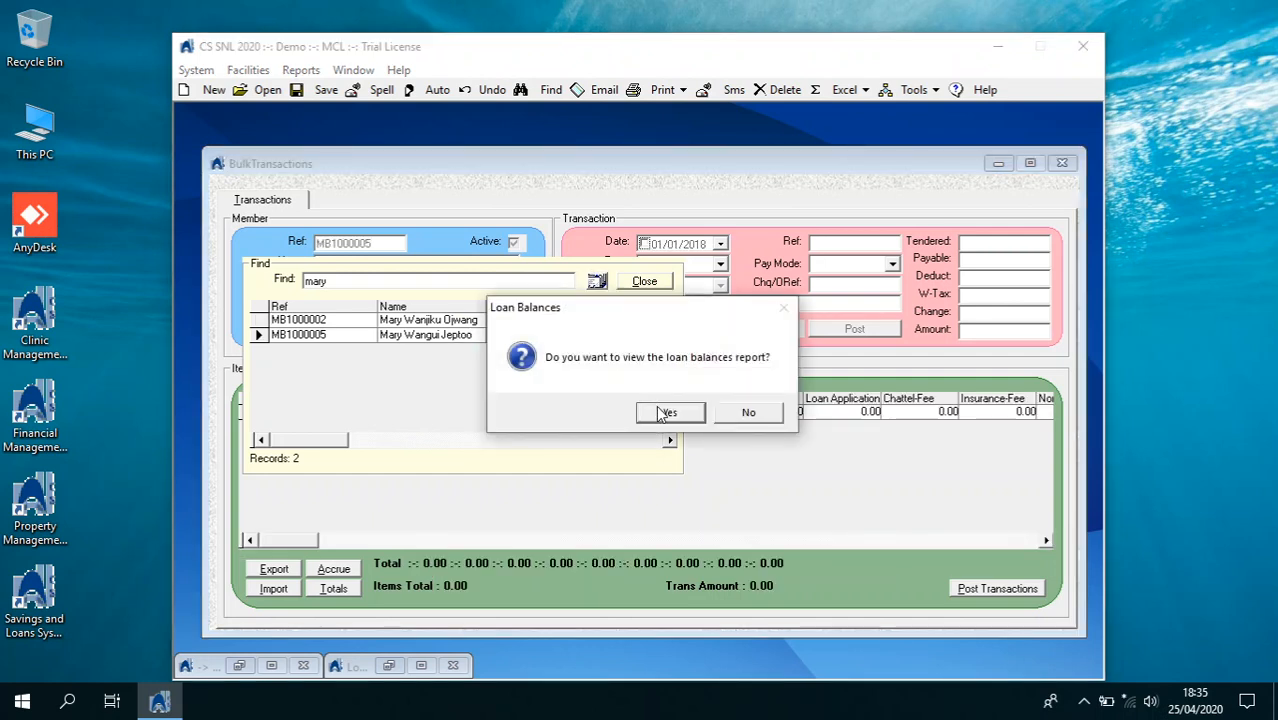
left_click(665, 411)
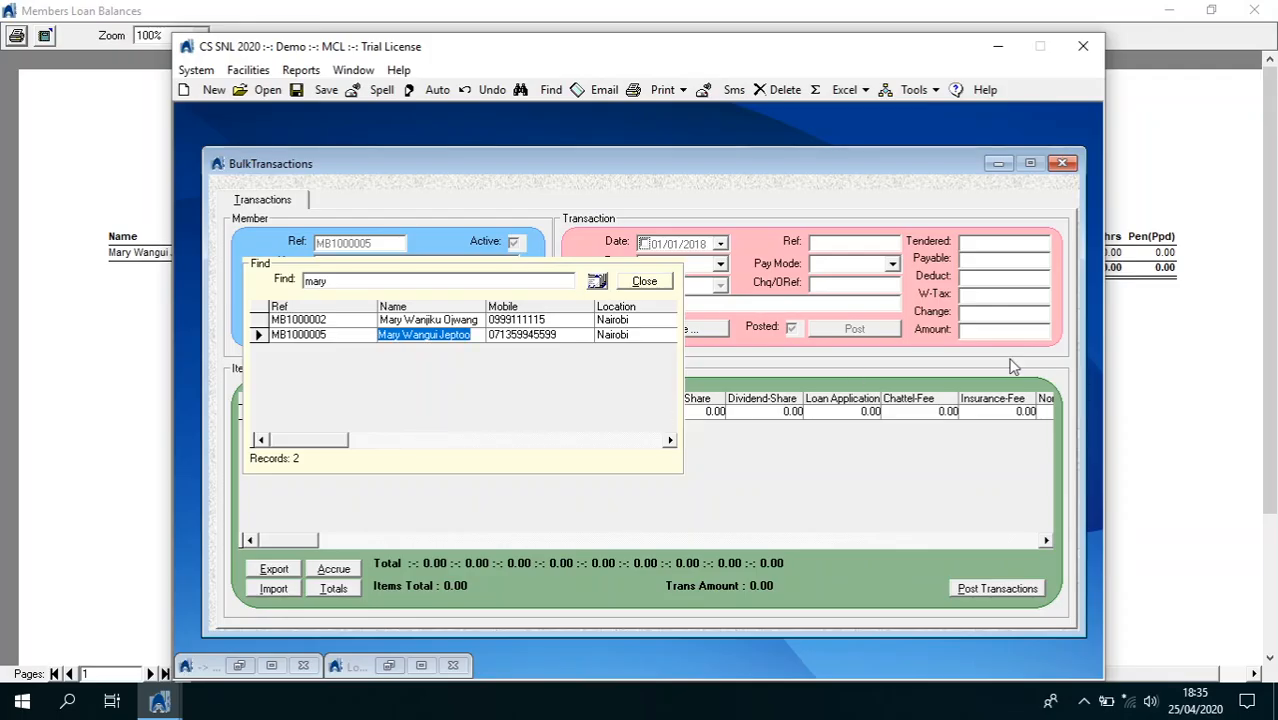
left_click(1147, 361)
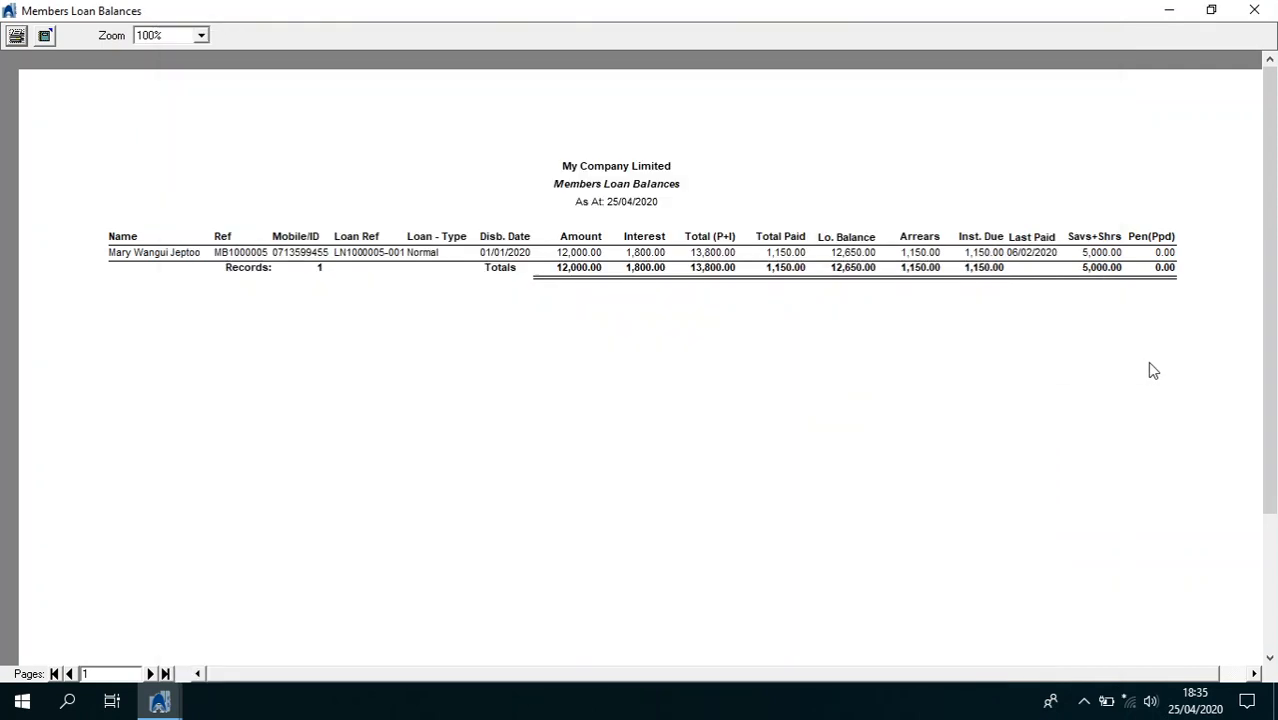
left_click(1254, 10)
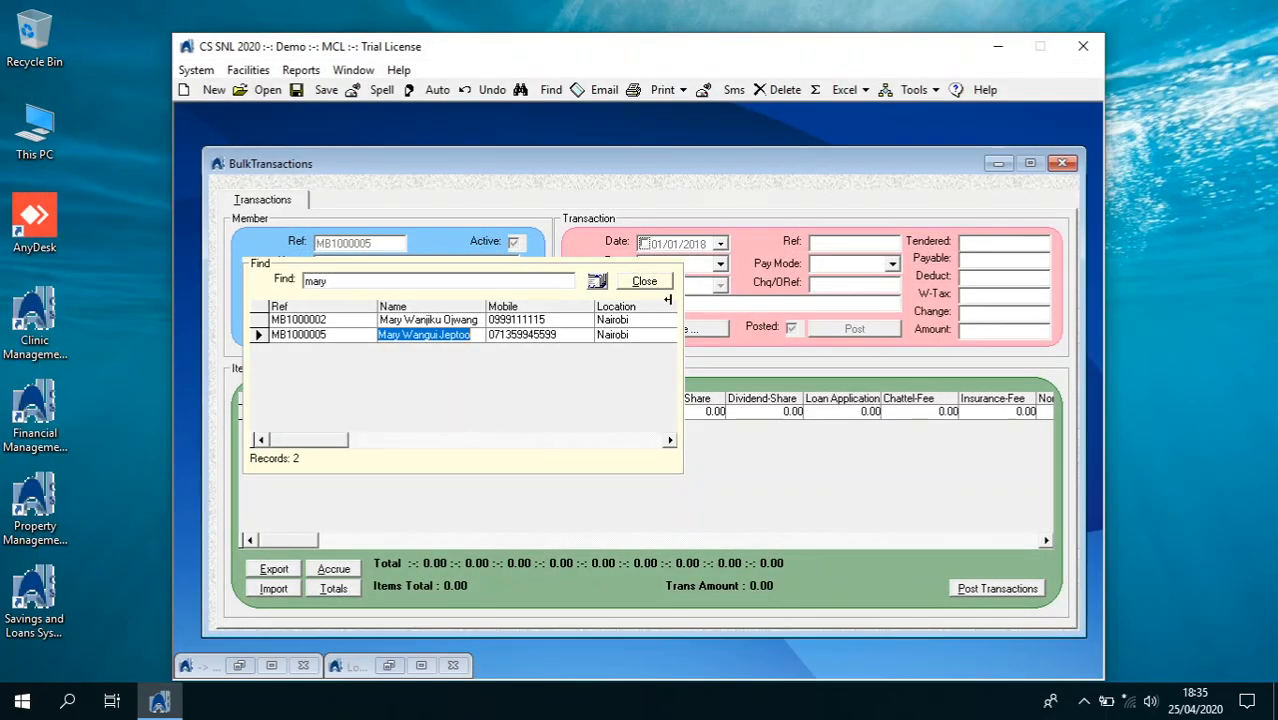
key("Return")
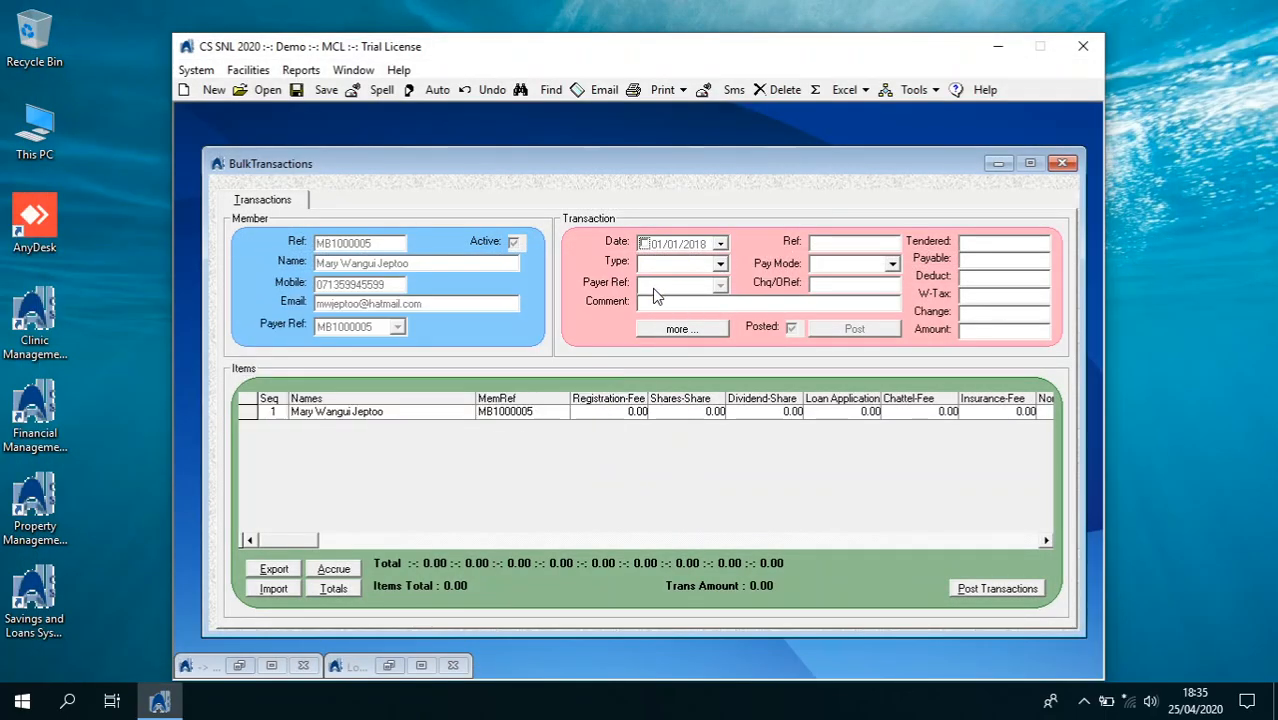
Enter 5,000 Shares-Share and 1,150 Normal-Loan amounts and calculate the 6,150.00 total
left_click(640, 412)
type("5")
key("Tab")
key("Tab")
key("Tab")
key("Tab")
key("Tab")
key("Tab")
key("Tab")
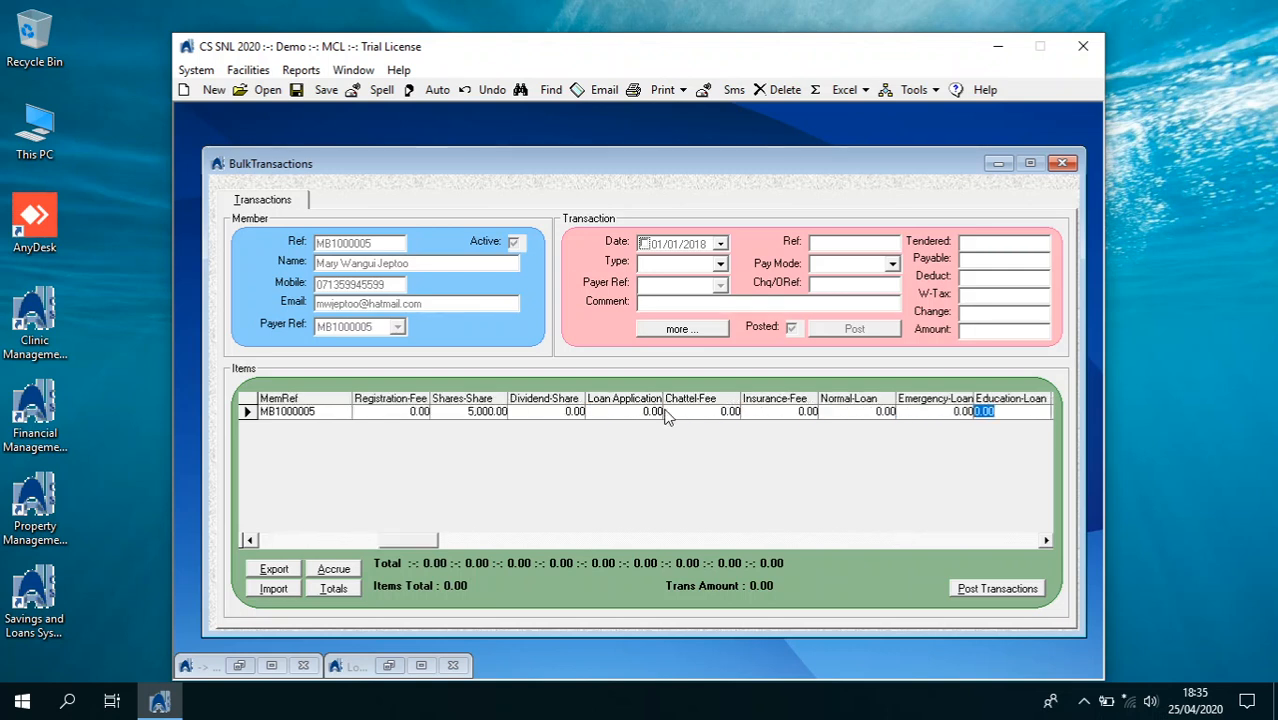
key("shift+Tab")
key("shift+Tab")
key("BackSpace")
type("1,15")
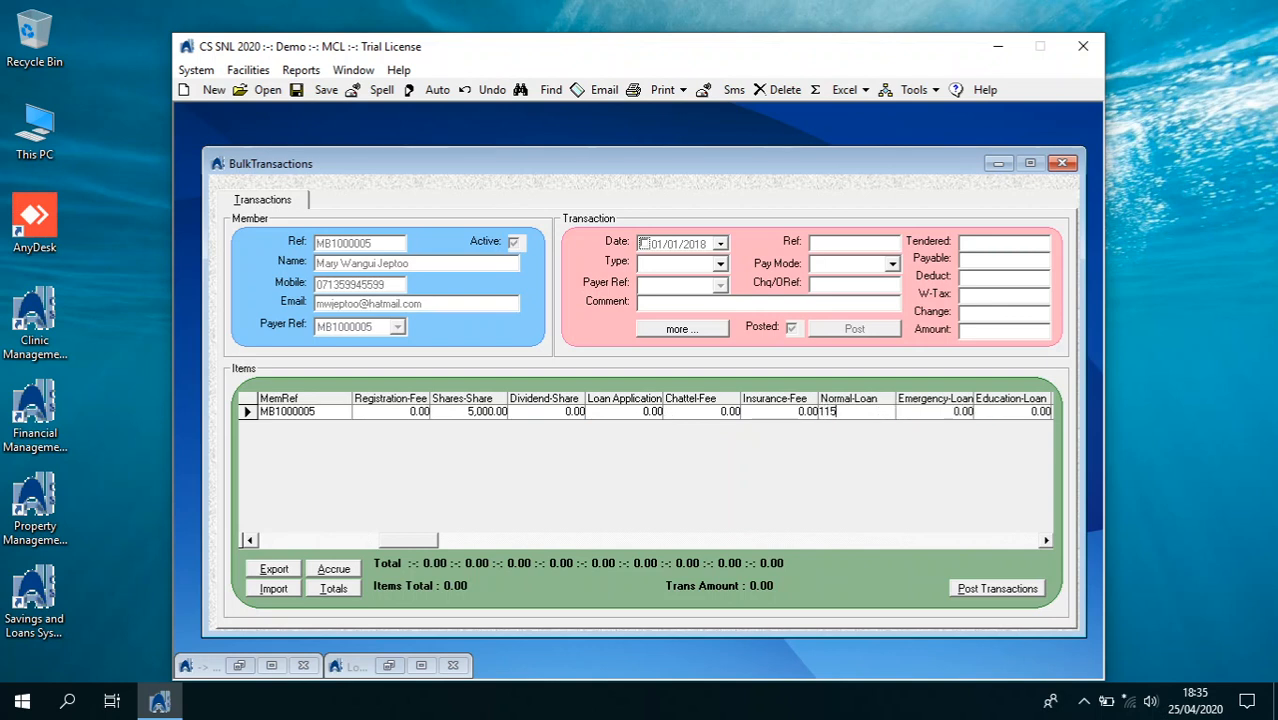
type("0")
key("Tab")
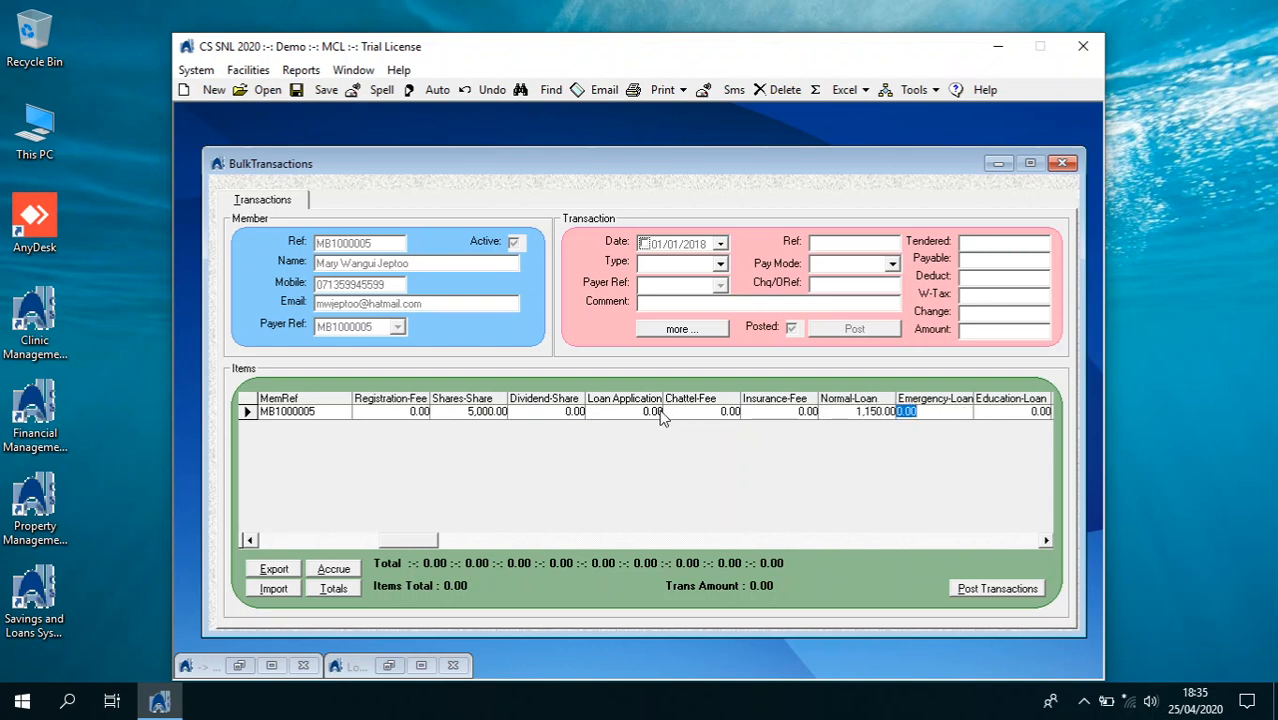
left_click(338, 589)
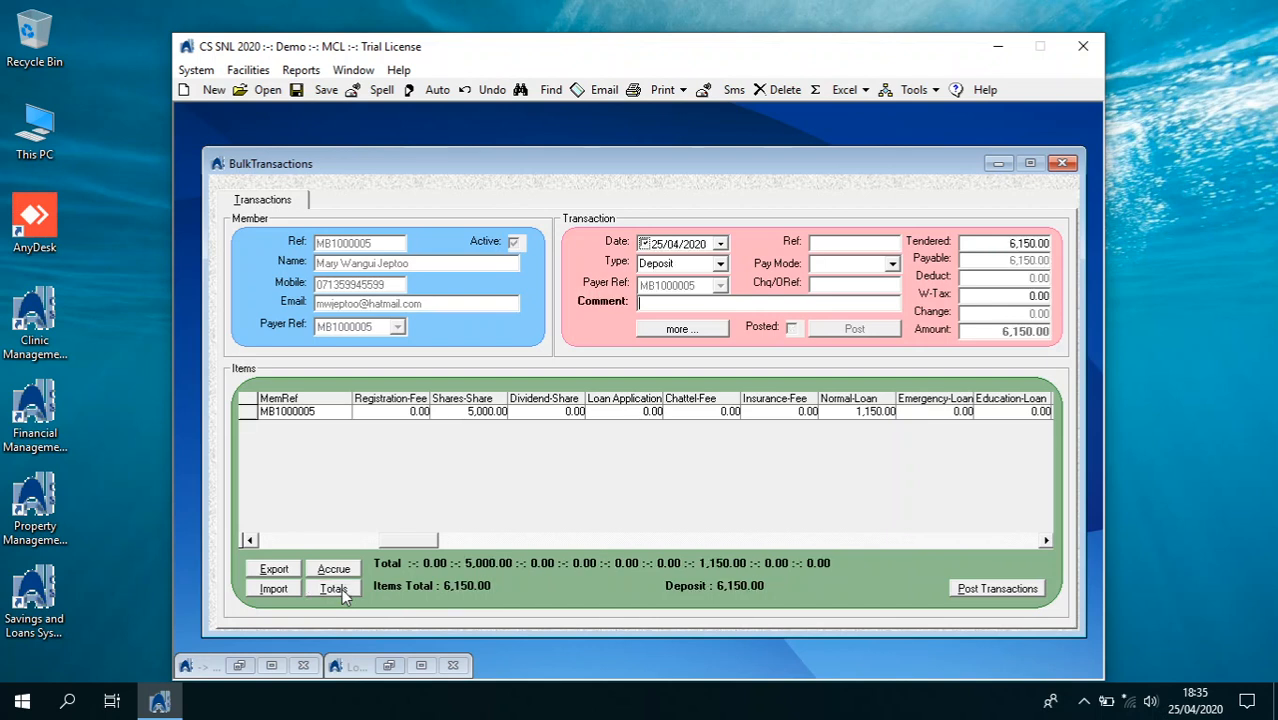
Set date 02/03/2020, pay mode Mpesa, and references p9767 and 8546
left_click(720, 244)
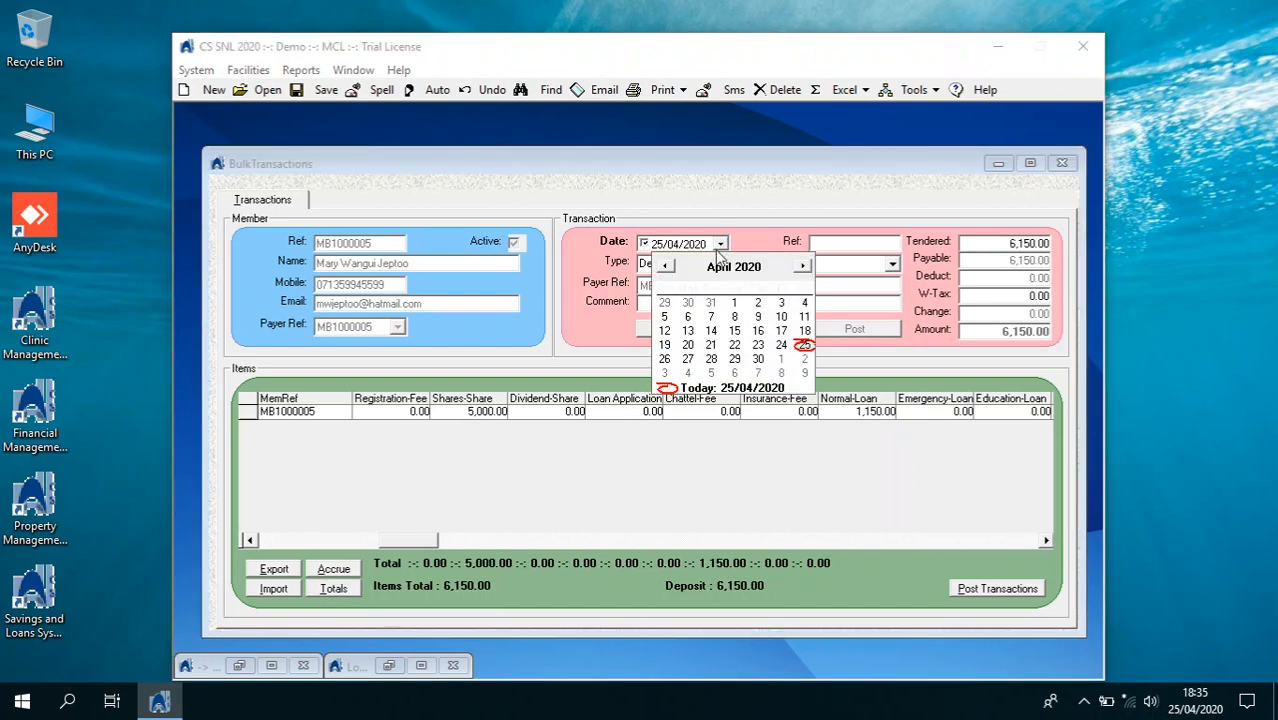
left_click(670, 266)
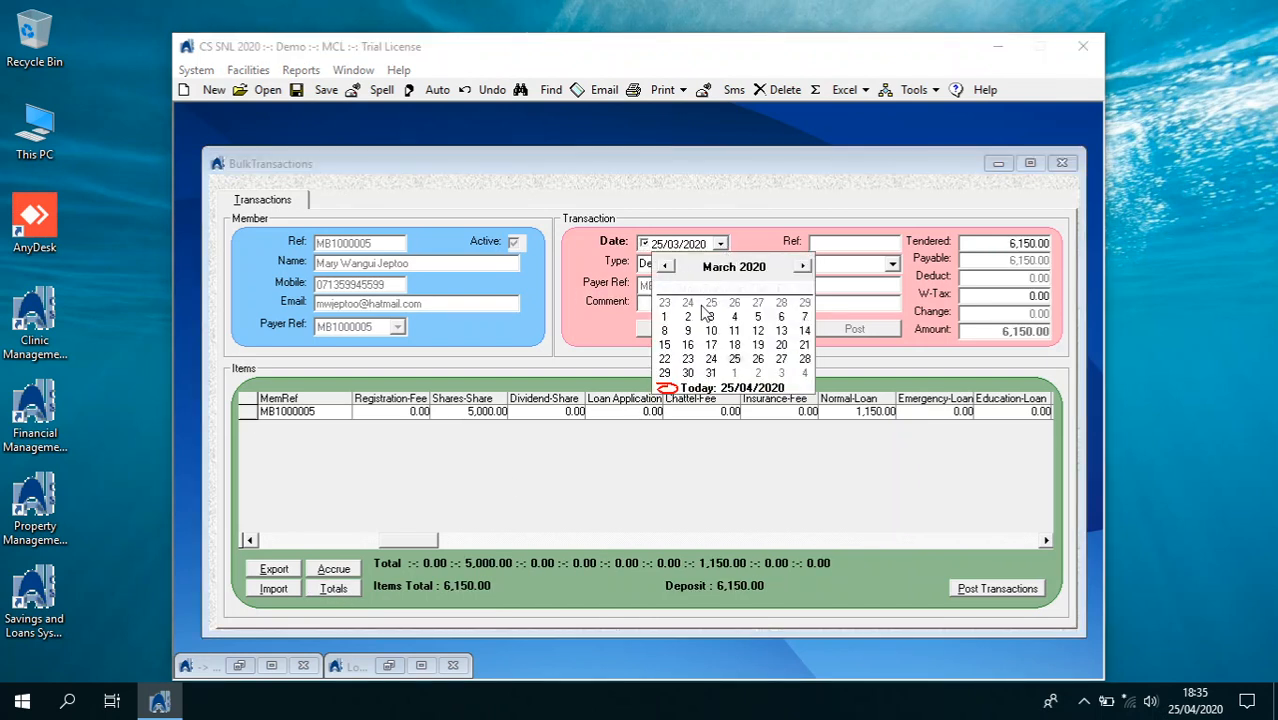
left_click(687, 317)
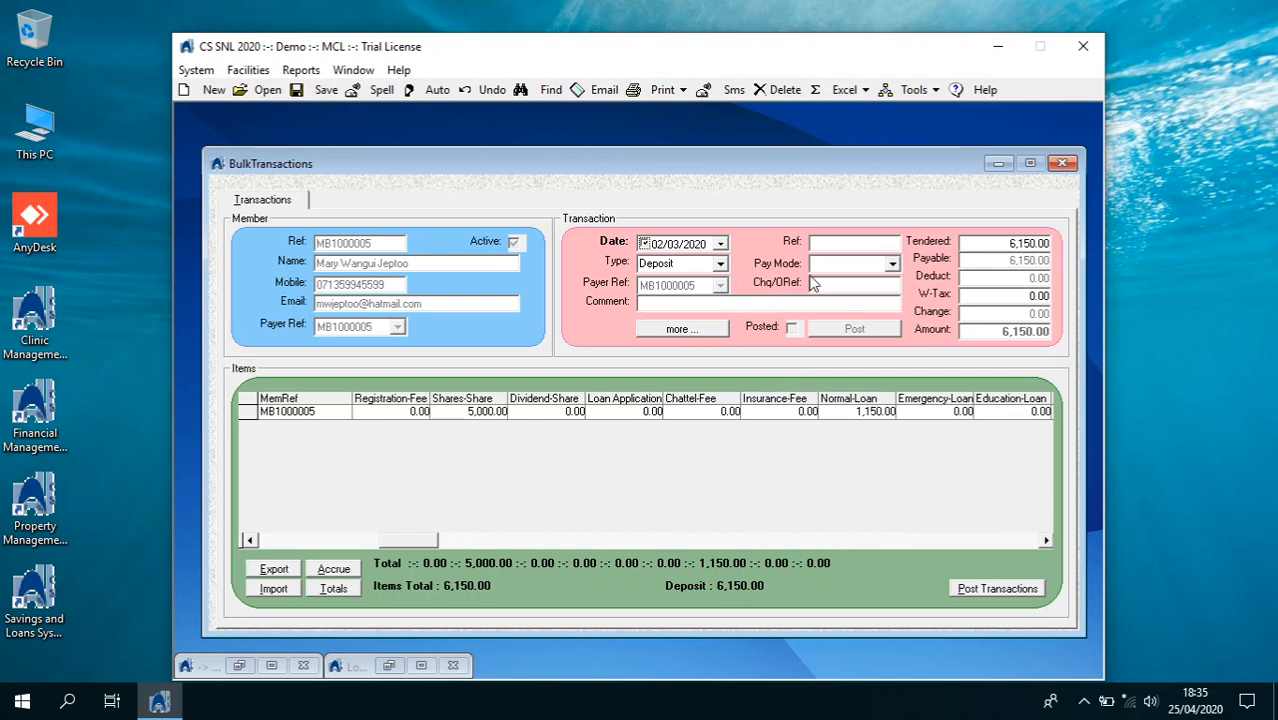
left_click(891, 264)
left_click(860, 307)
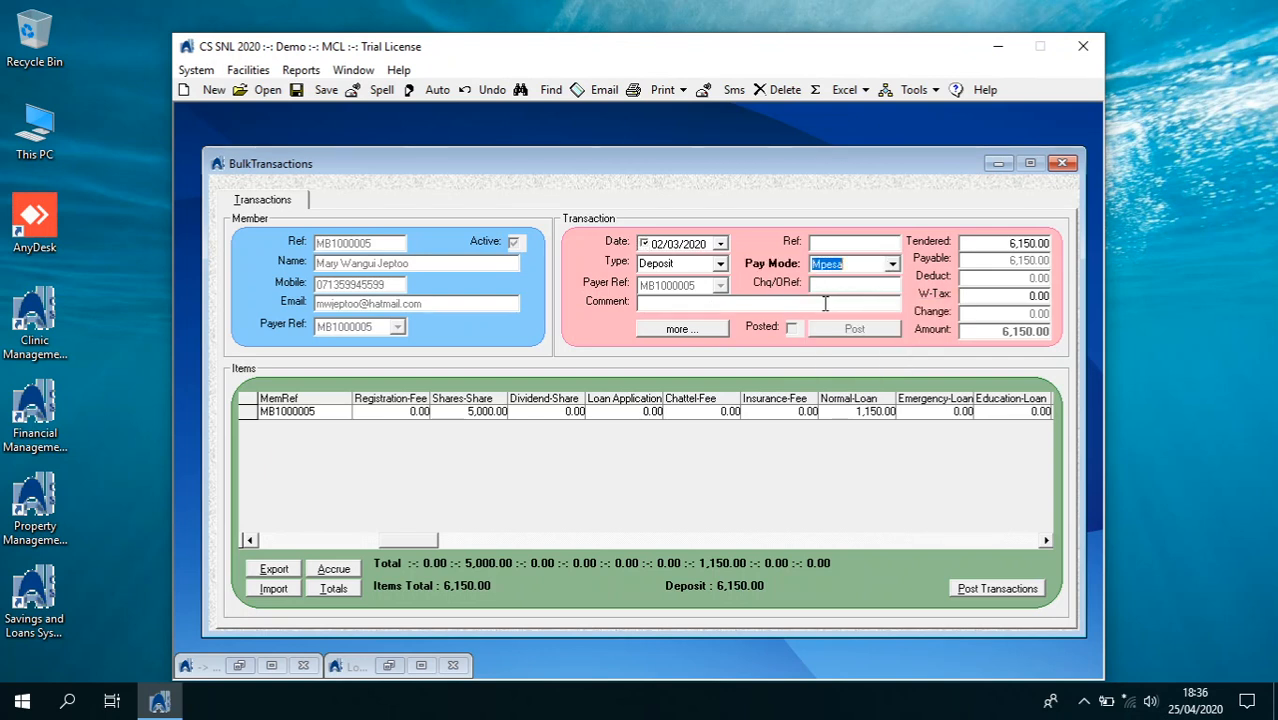
left_click(848, 285)
key("Tab")
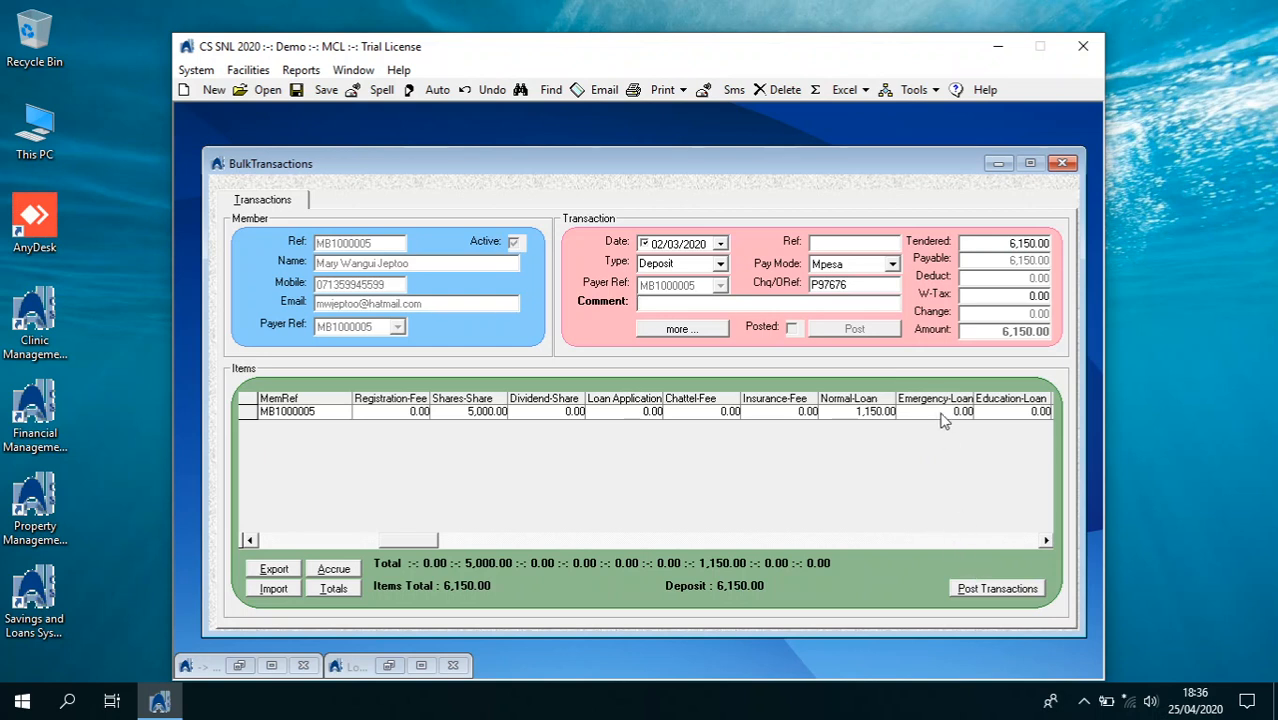
left_click(839, 245)
Post the 6,150.00 Mpesa deposit and preview its receipt without the E-POS printer
left_click(1026, 592)
left_click(684, 413)
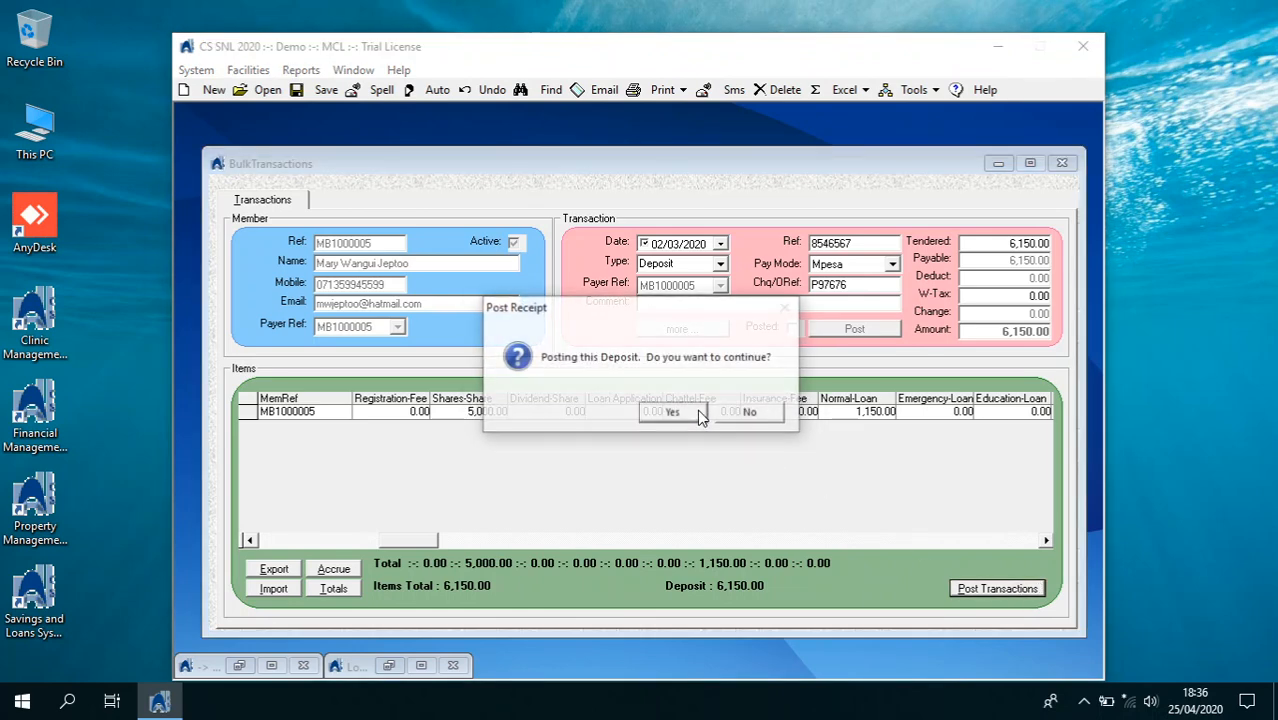
left_click(690, 413)
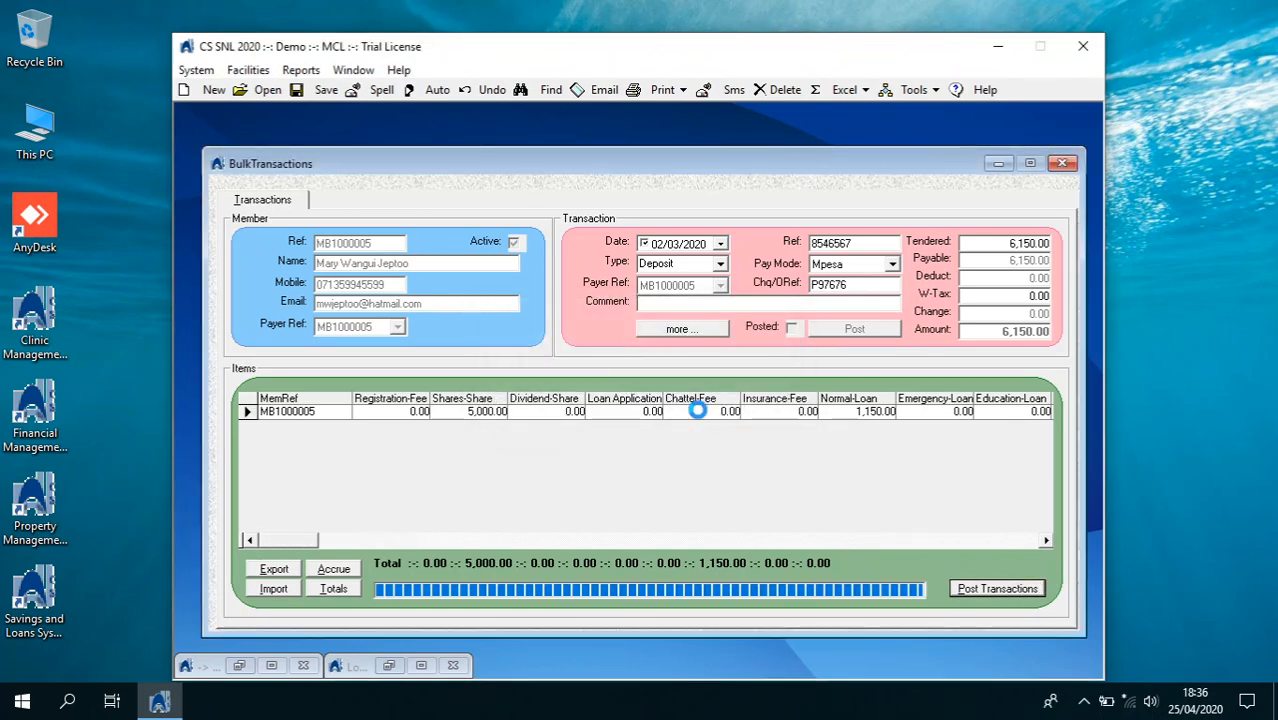
left_click(668, 431)
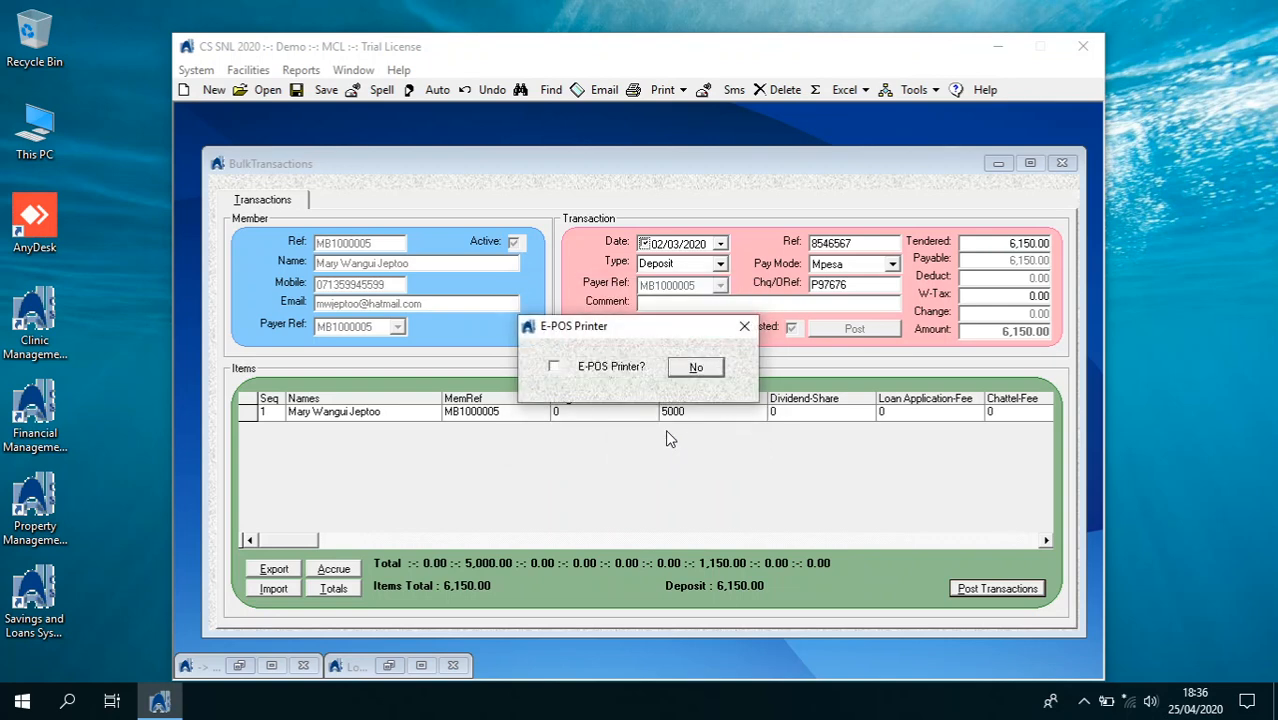
left_click(696, 373)
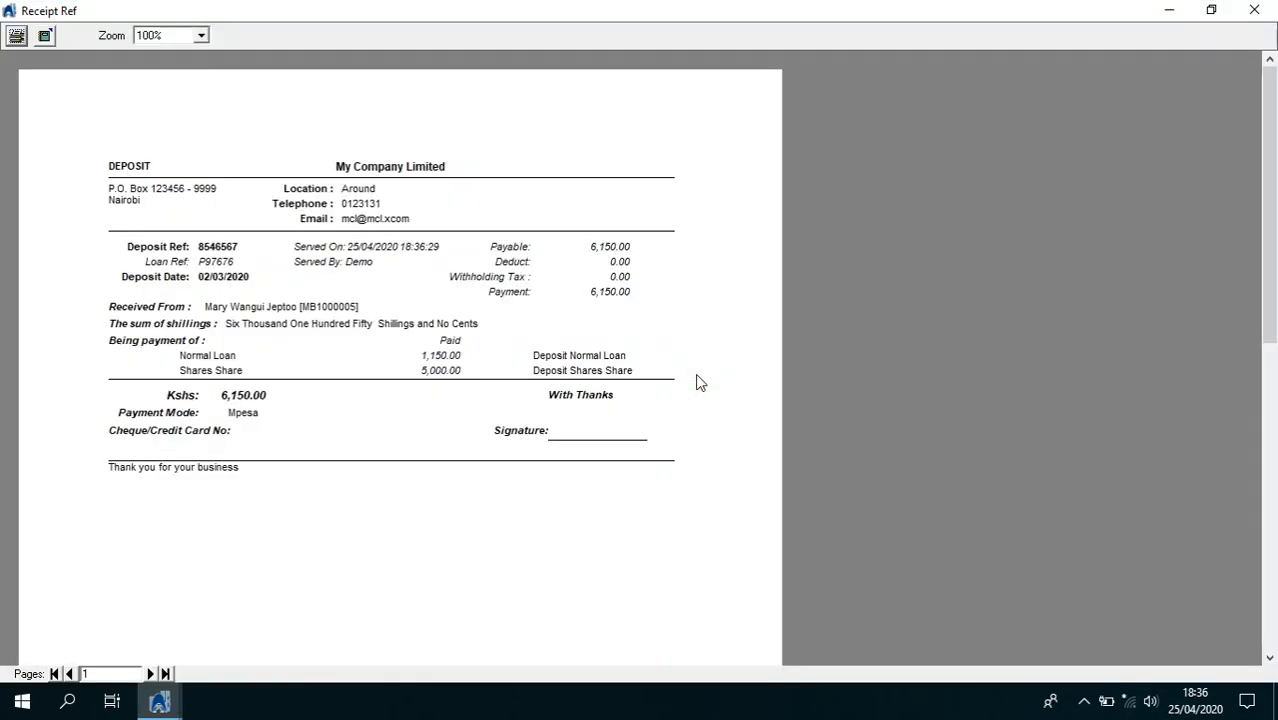
left_click(1262, 10)
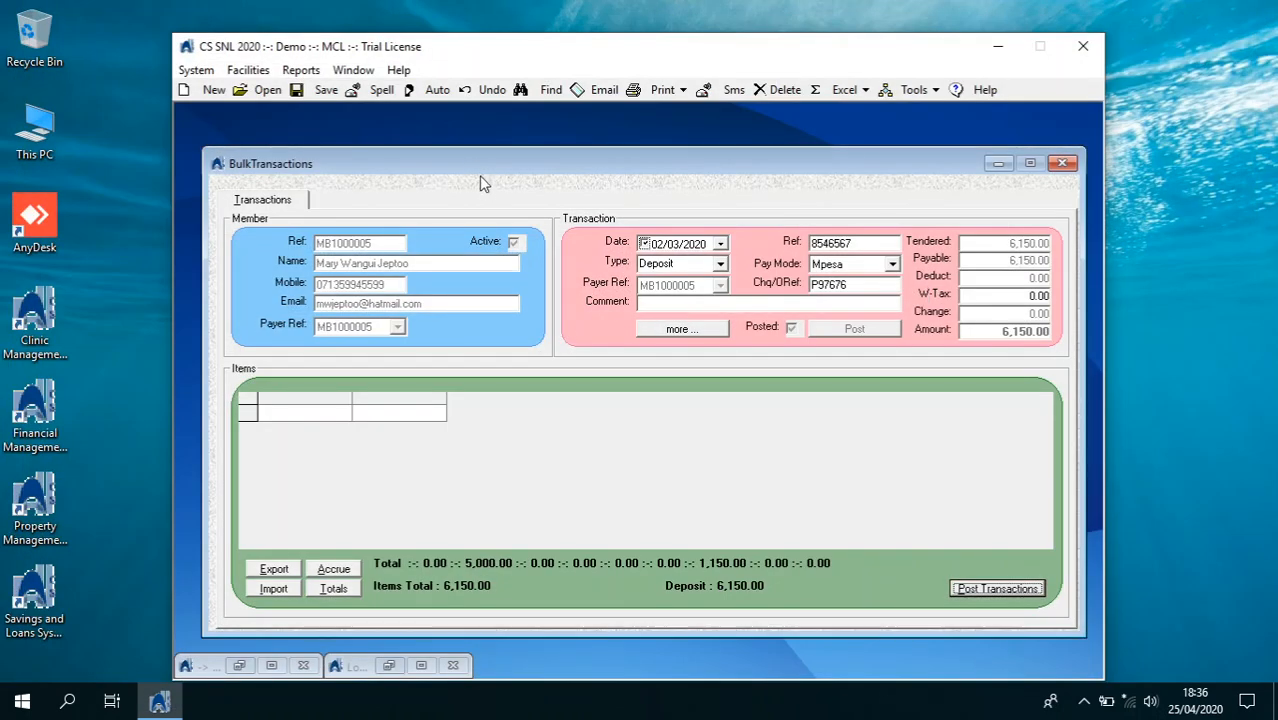
Load the ODG group, review its loan balances report, and export its items to a spreadsheet
left_click(549, 91)
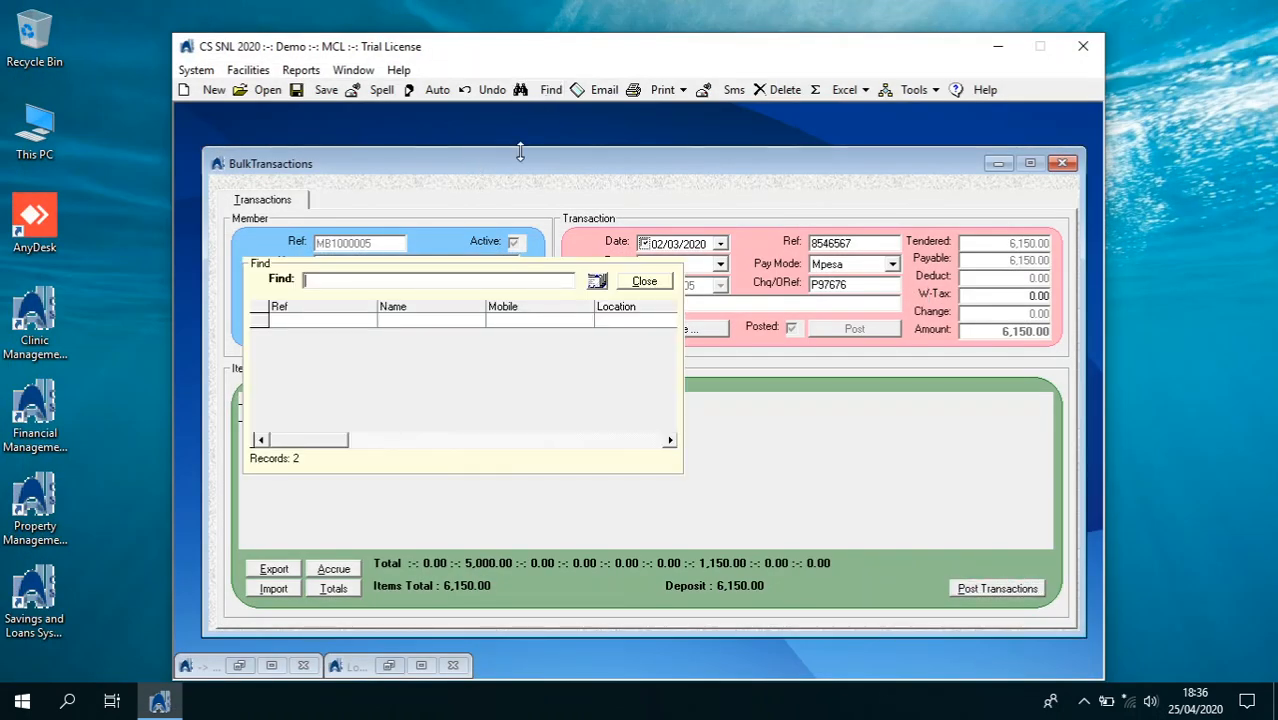
type("0")
left_click(597, 281)
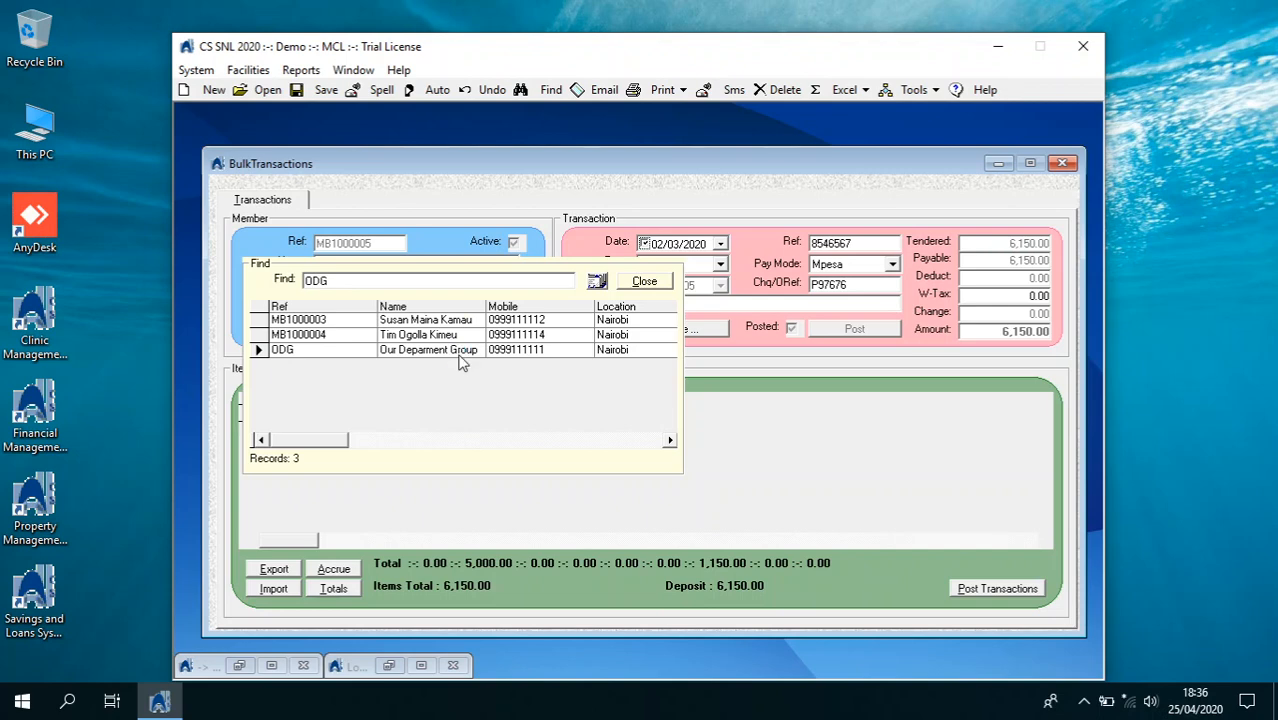
double_click(459, 352)
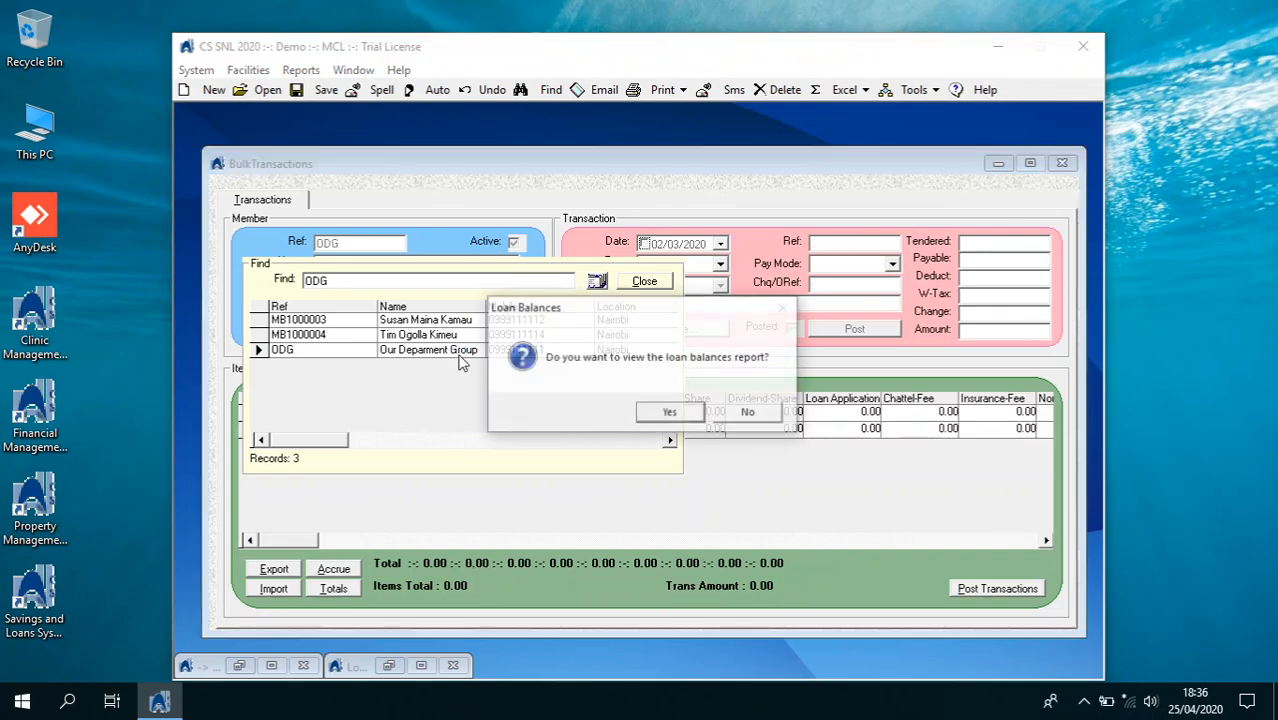
left_click(684, 412)
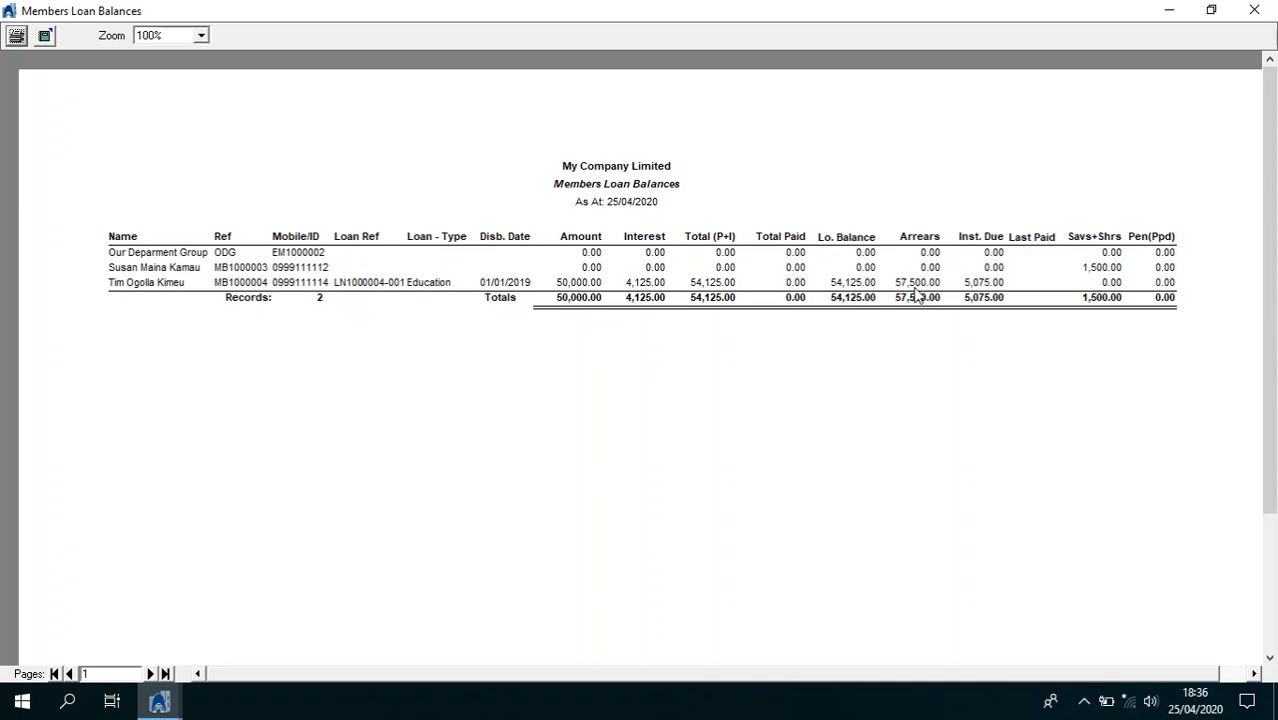
left_click(1254, 11)
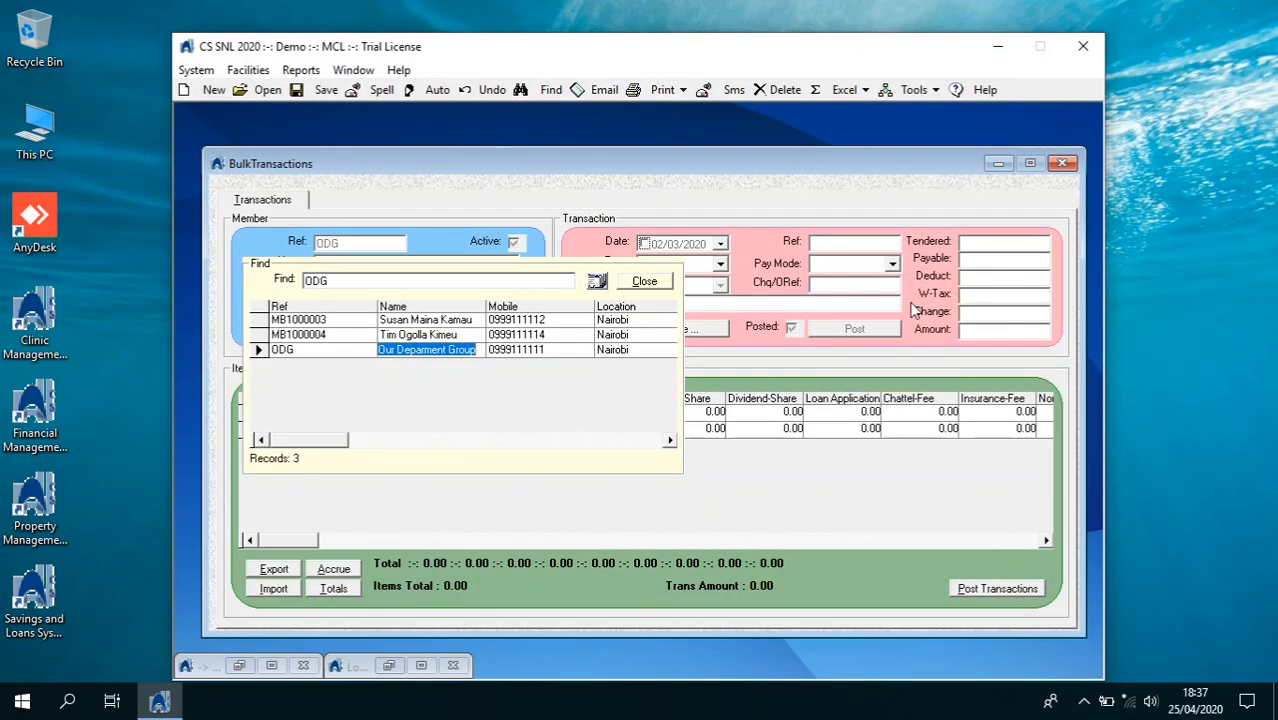
left_click(644, 281)
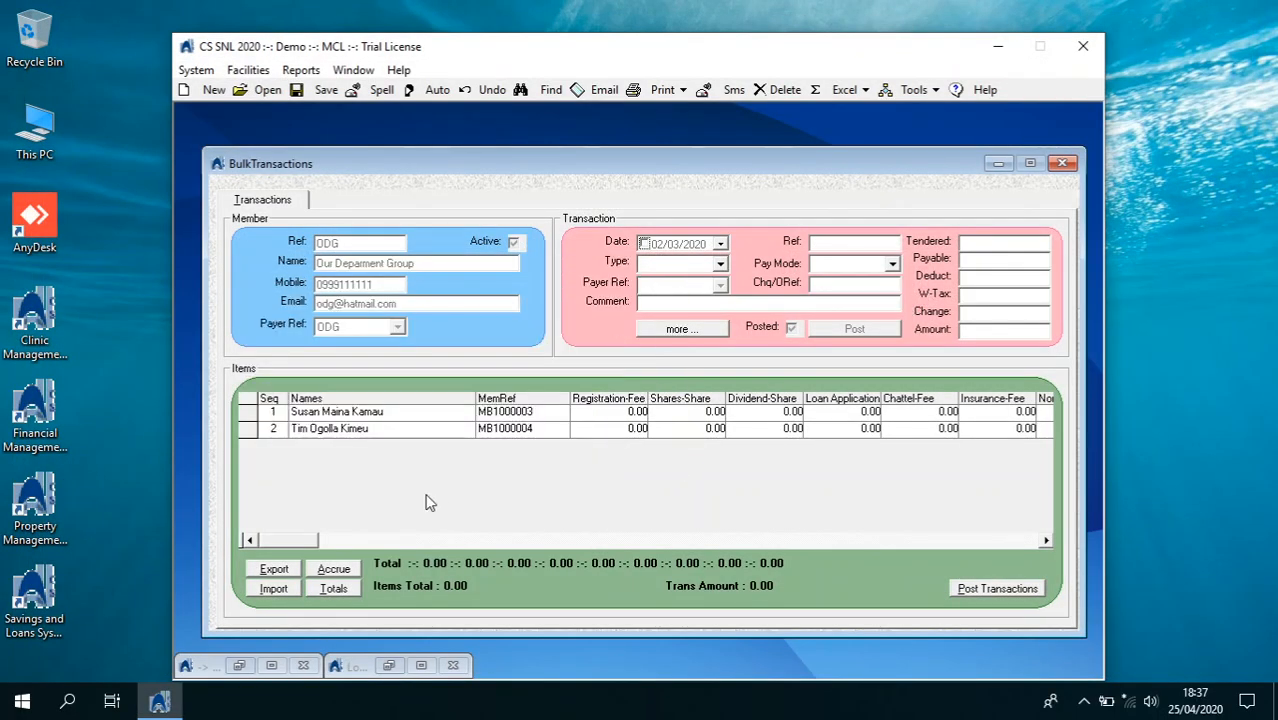
left_click(286, 570)
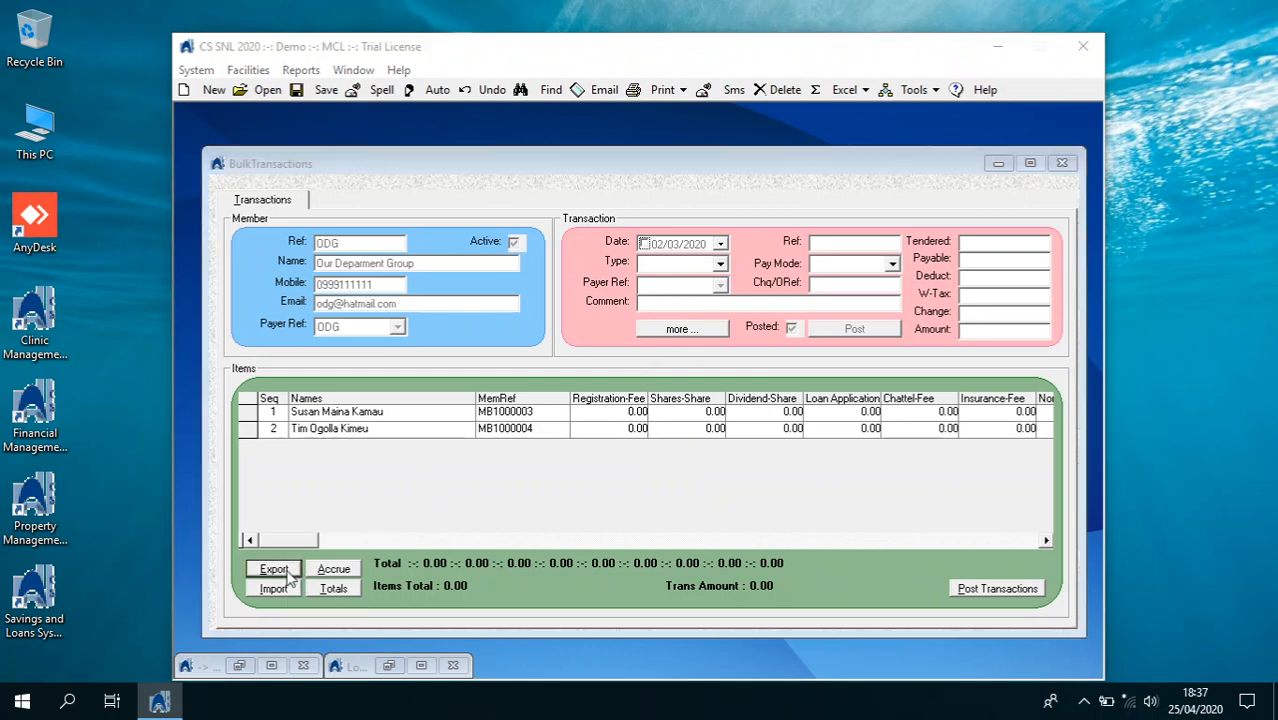
Enter 2000 shares in E2 and E3 and 20000 education in L3 of the exported sheet
left_click(647, 418)
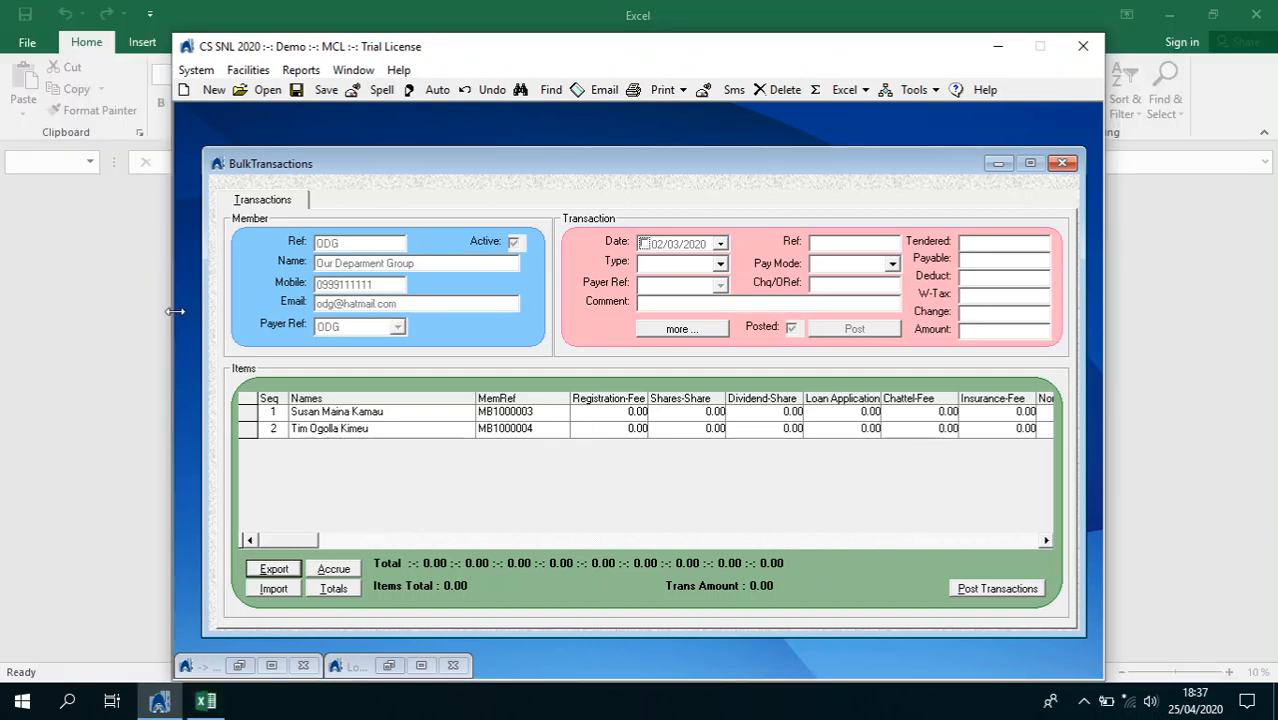
left_click(120, 314)
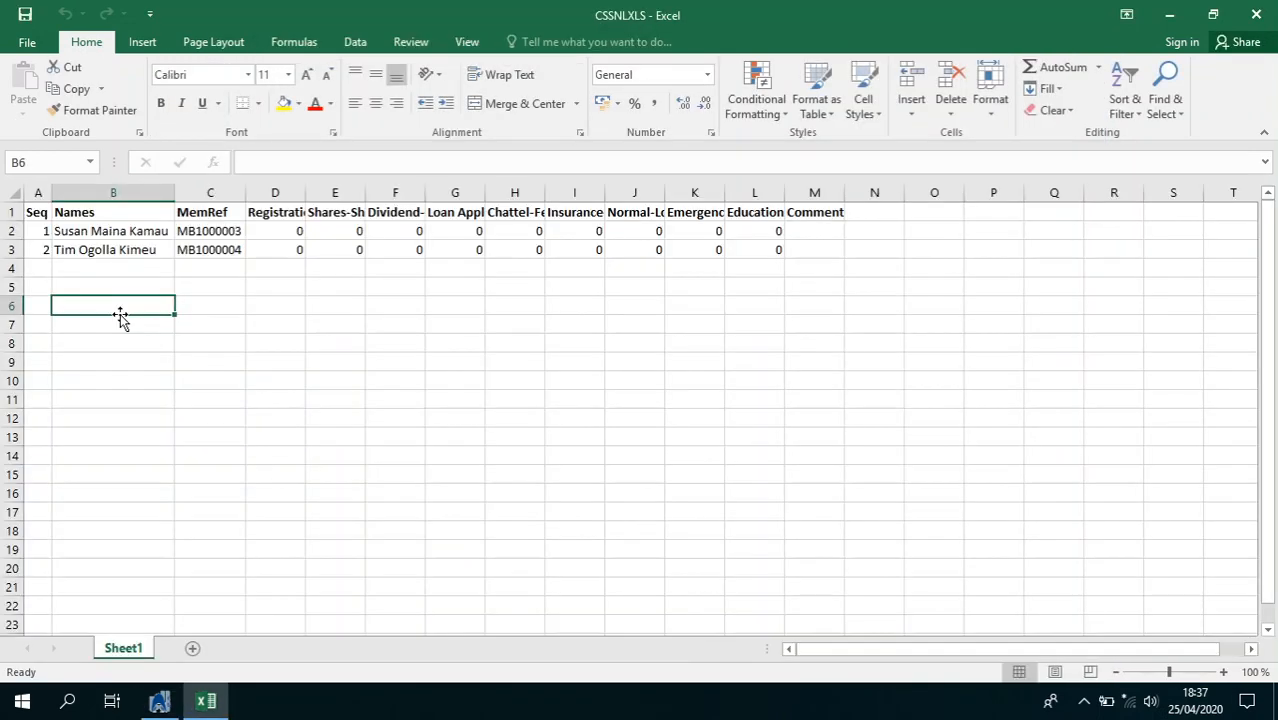
left_click(327, 230)
type("200")
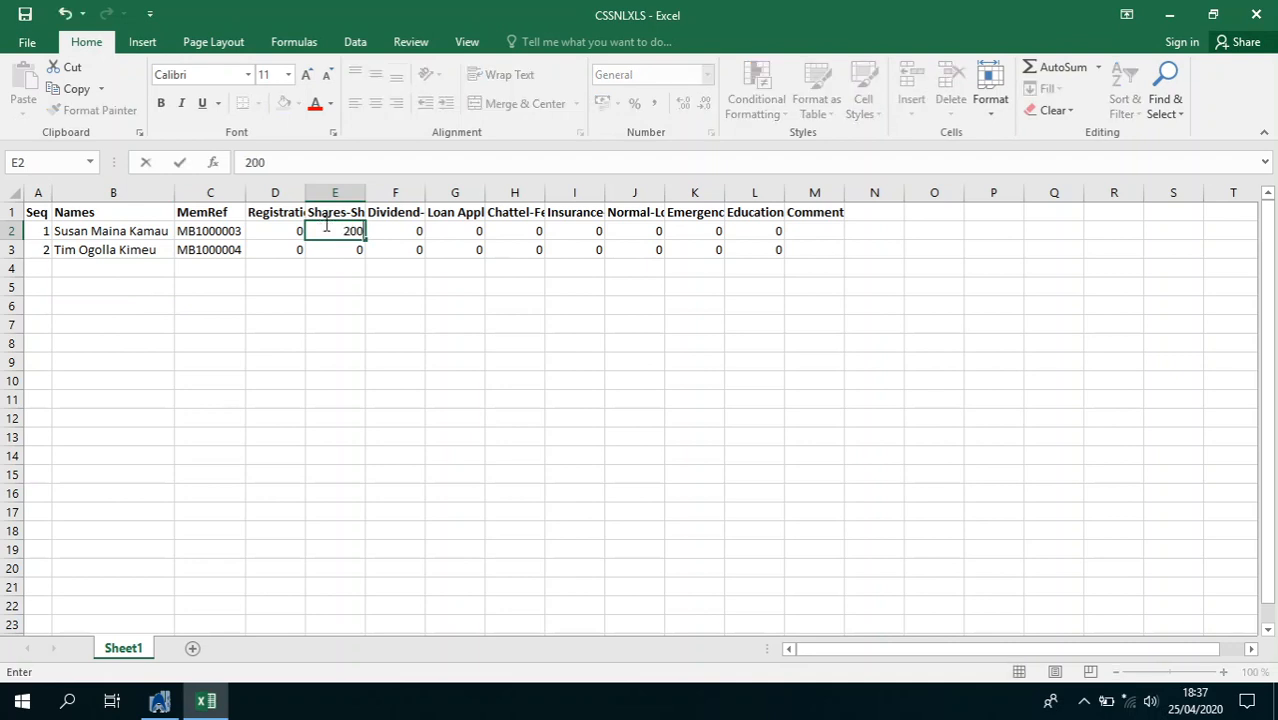
type("0")
key("Return")
type("200")
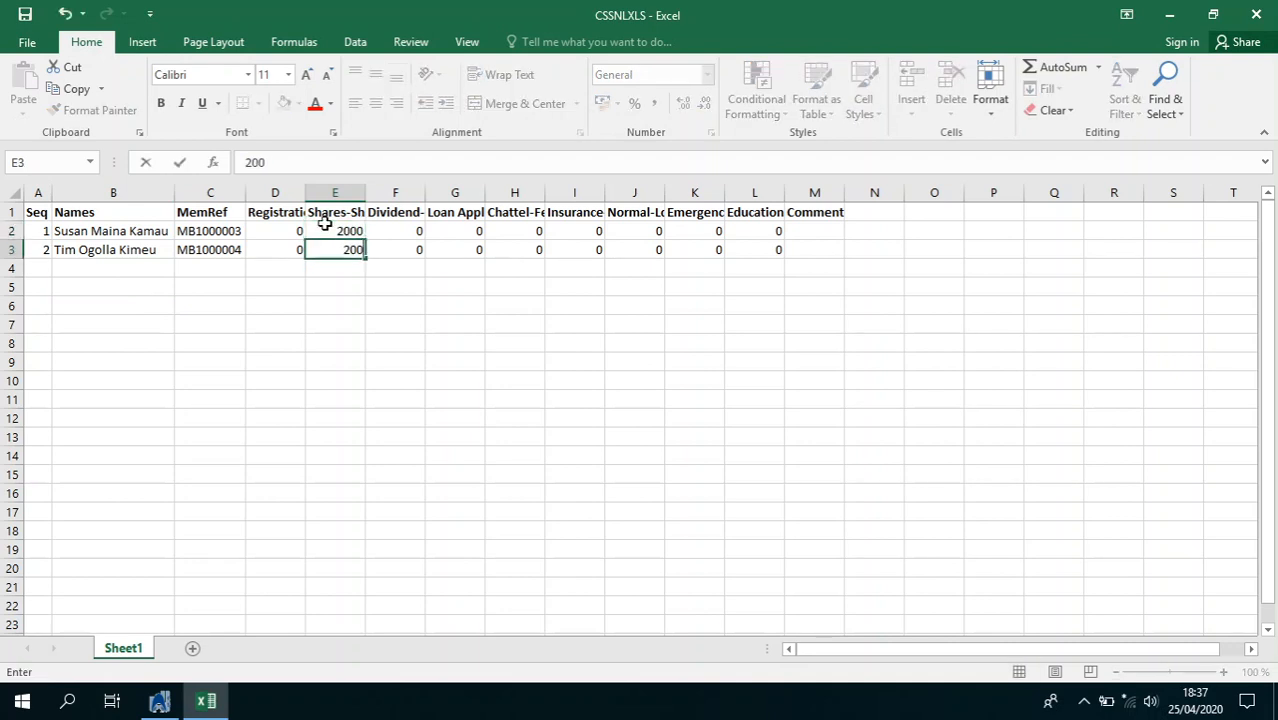
type("0")
key("Right")
key("Right")
key("Right")
key("Right")
key("Right")
key("Right")
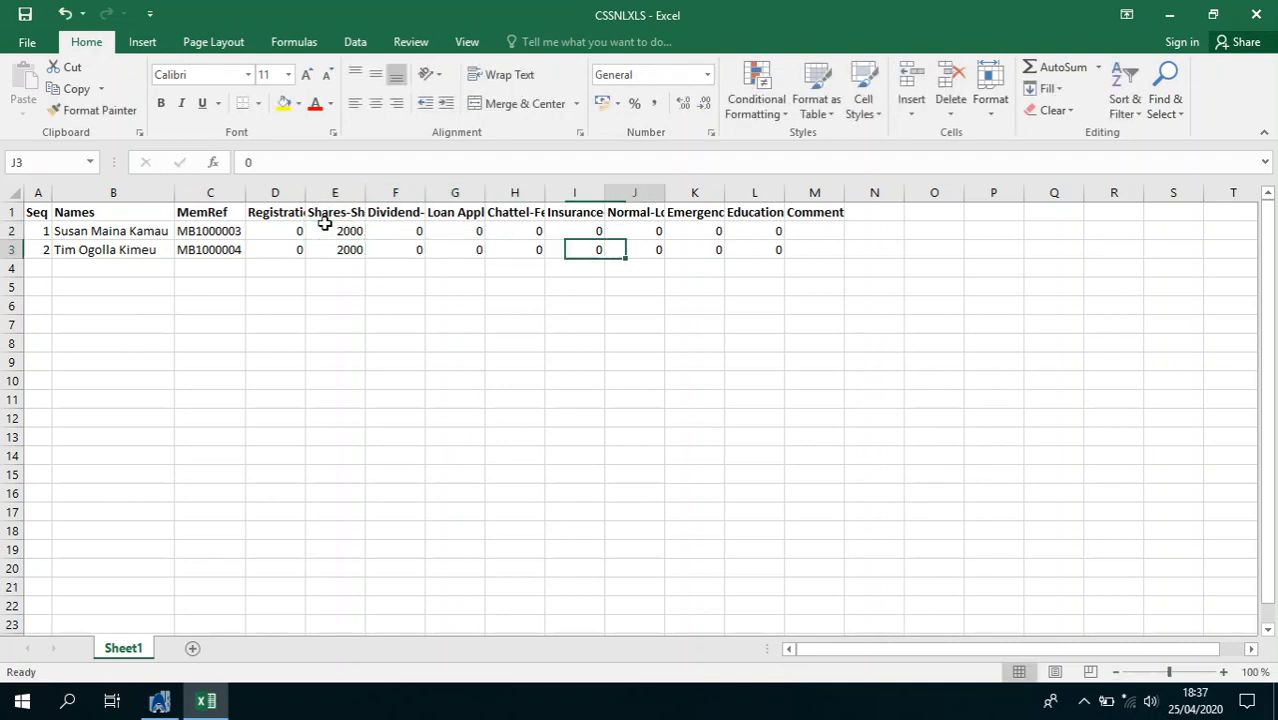
key("Right")
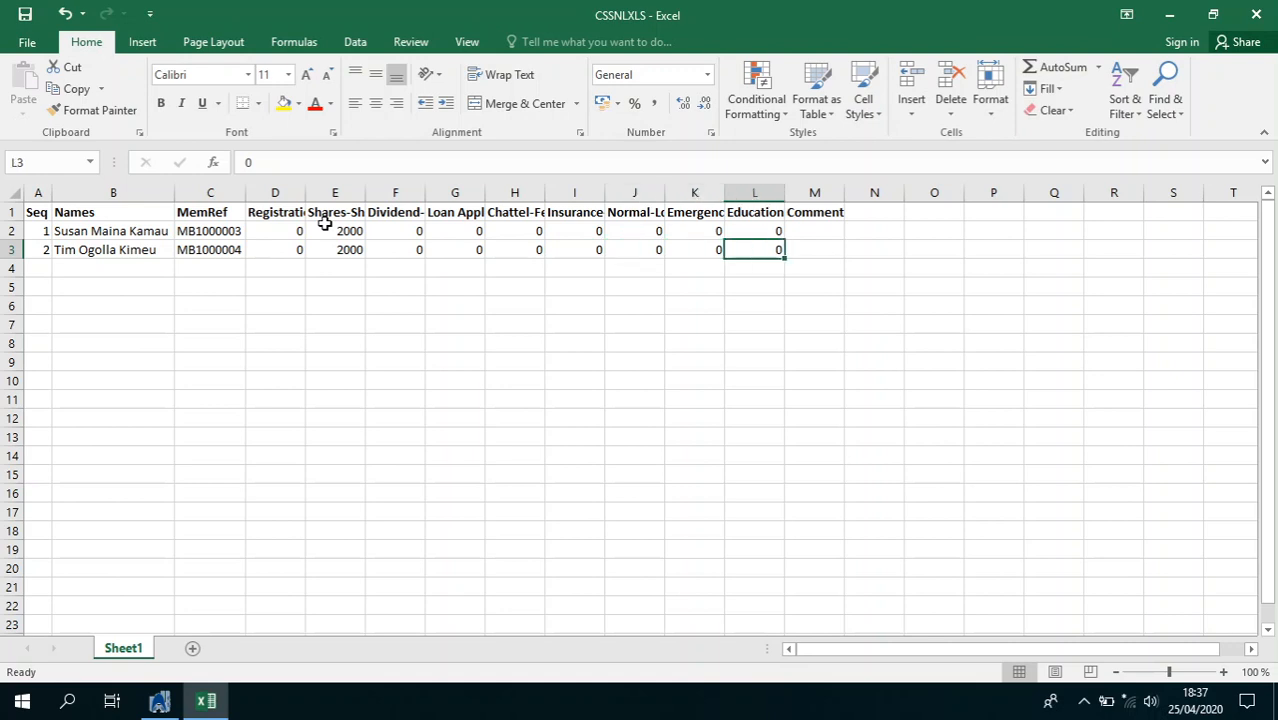
type("20000")
key("Right")
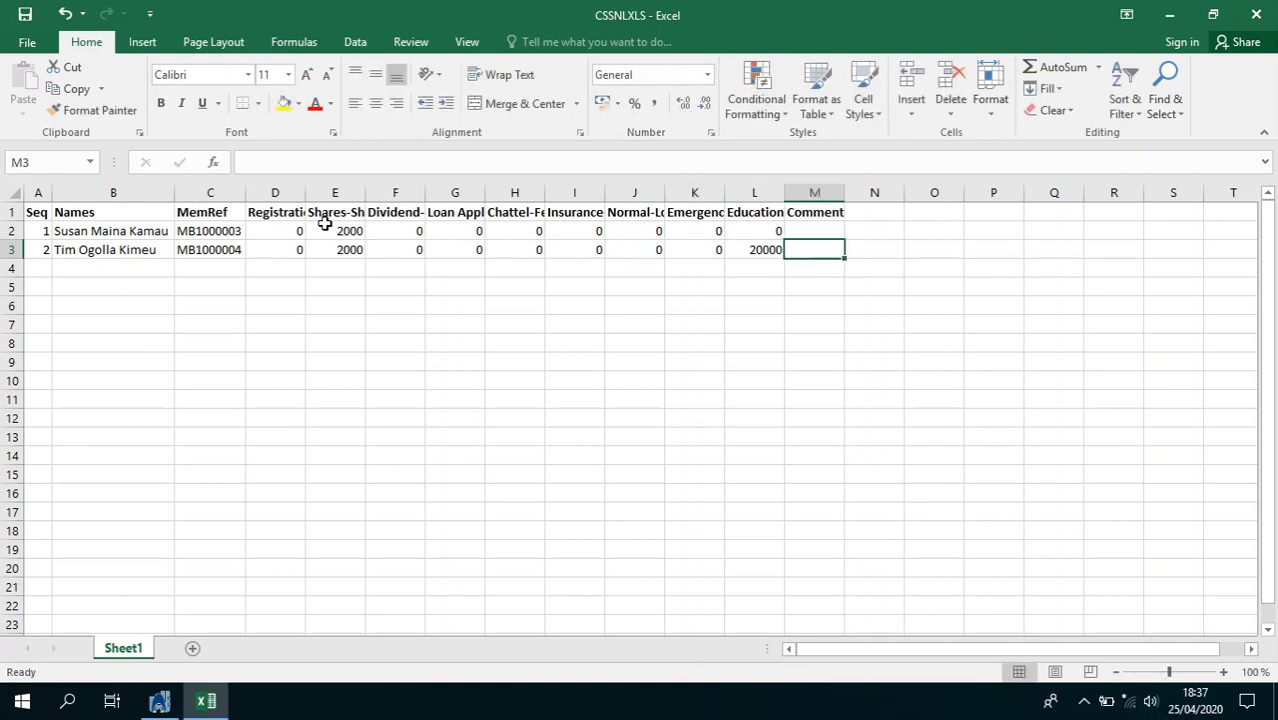
Save the workbook as 'Group ODG' in Documents and close Excel
left_click(27, 42)
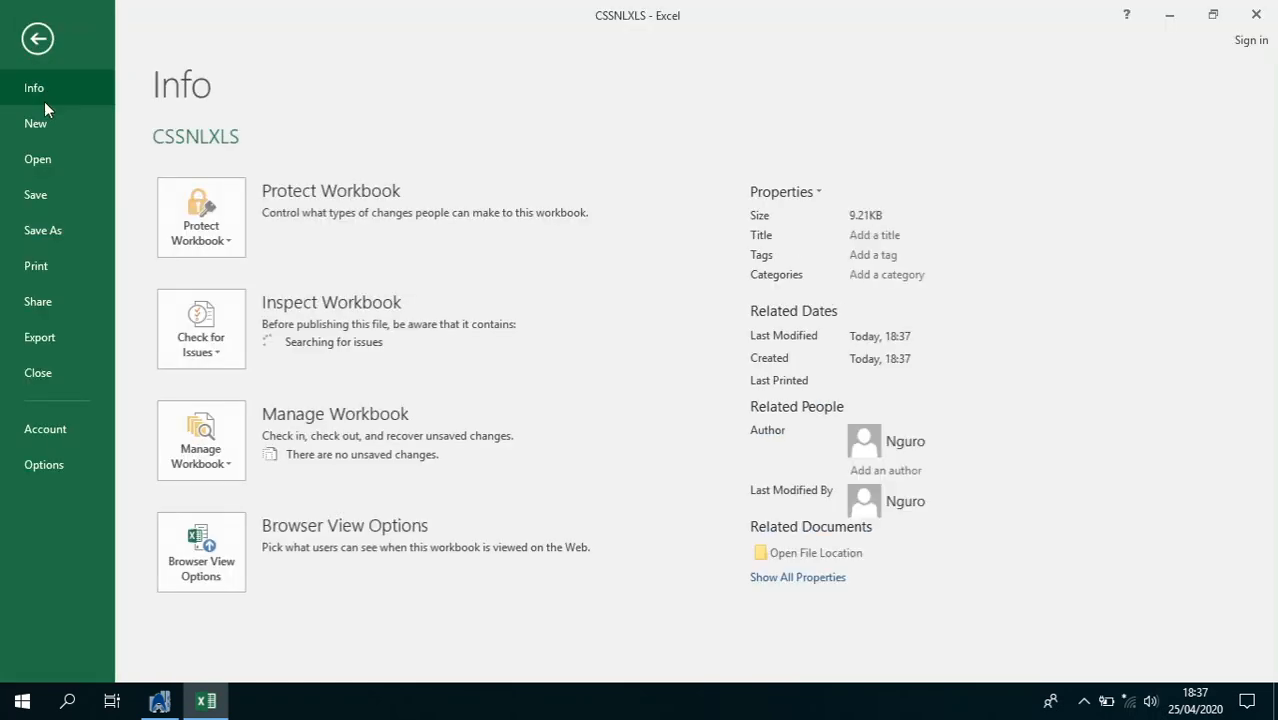
left_click(53, 230)
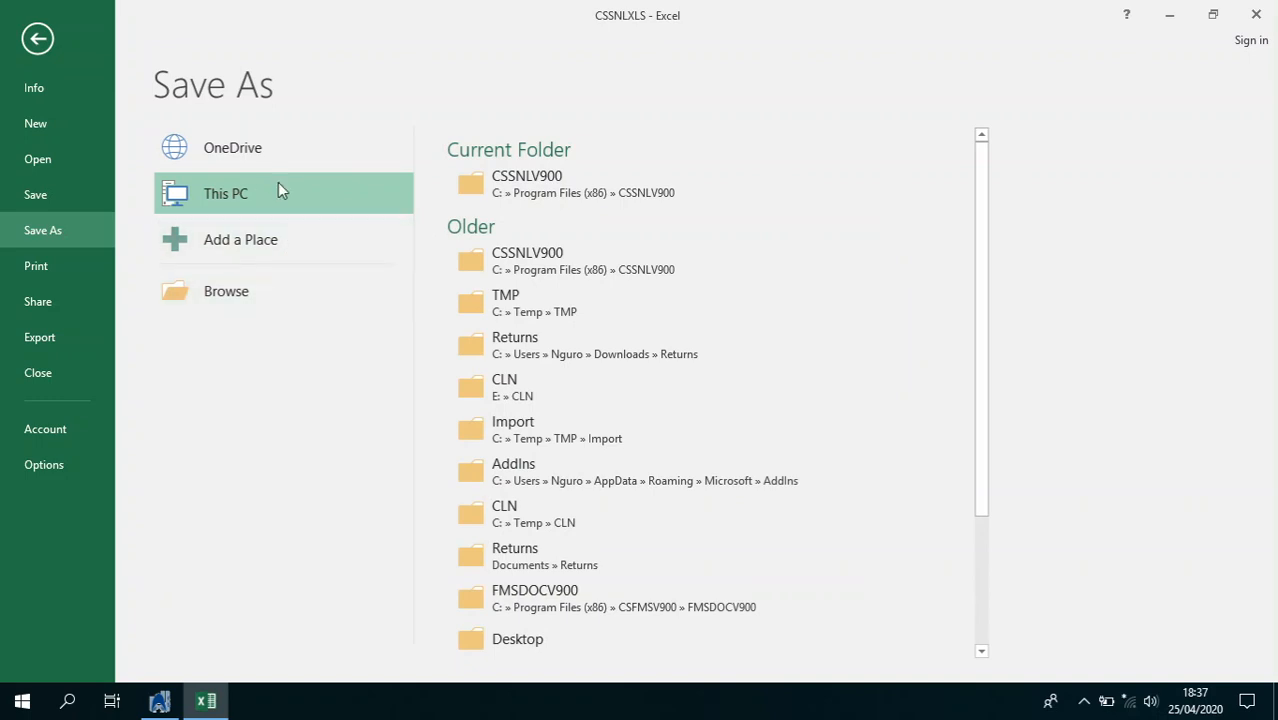
double_click(365, 198)
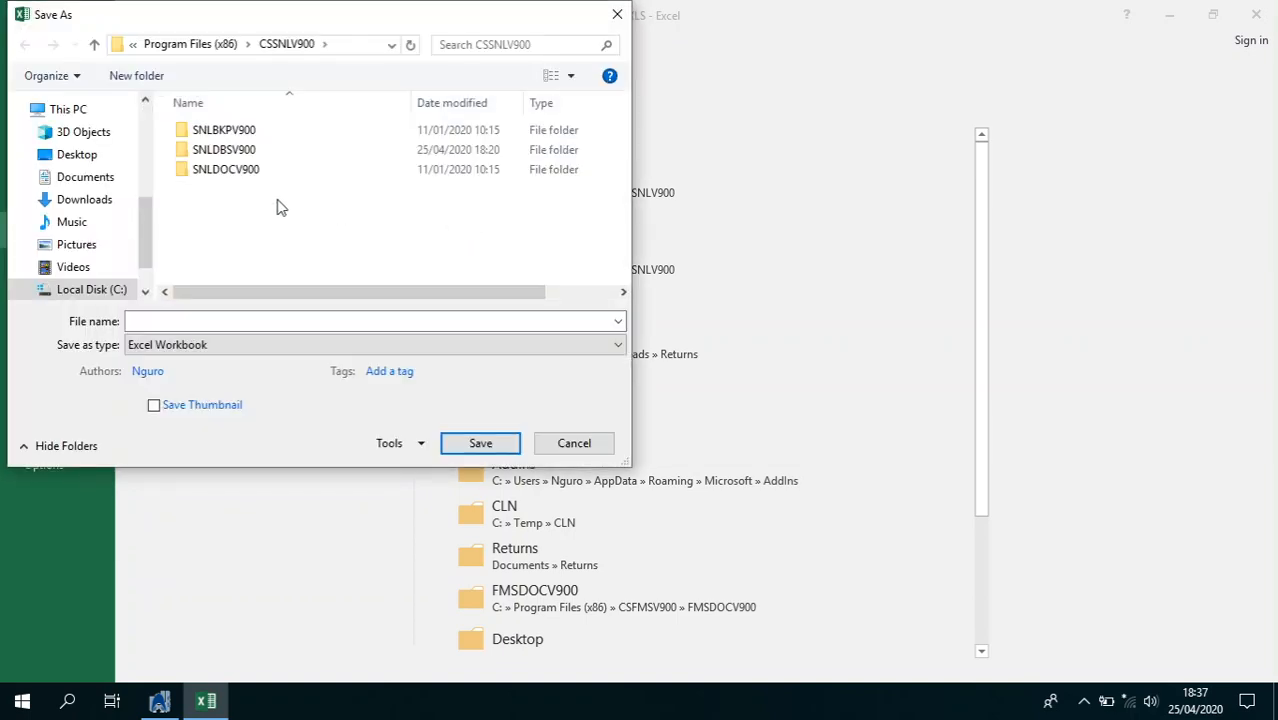
left_click(64, 177)
left_click(227, 318)
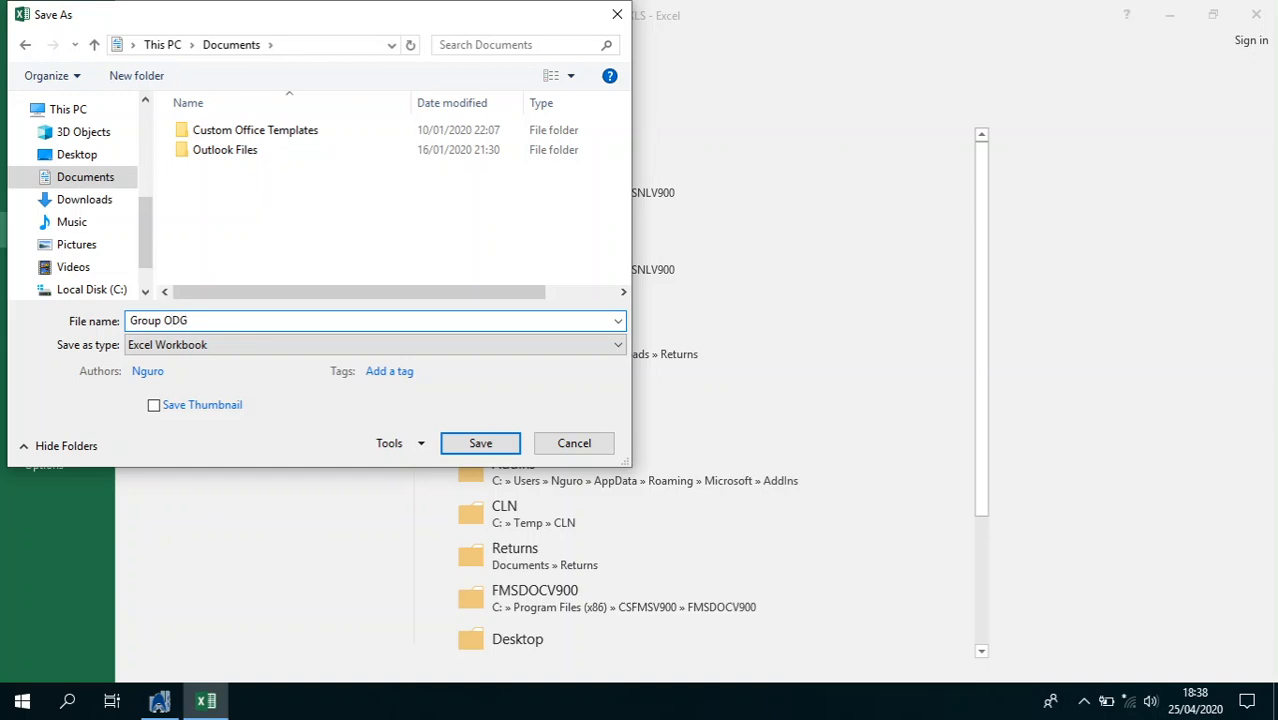
key("Return")
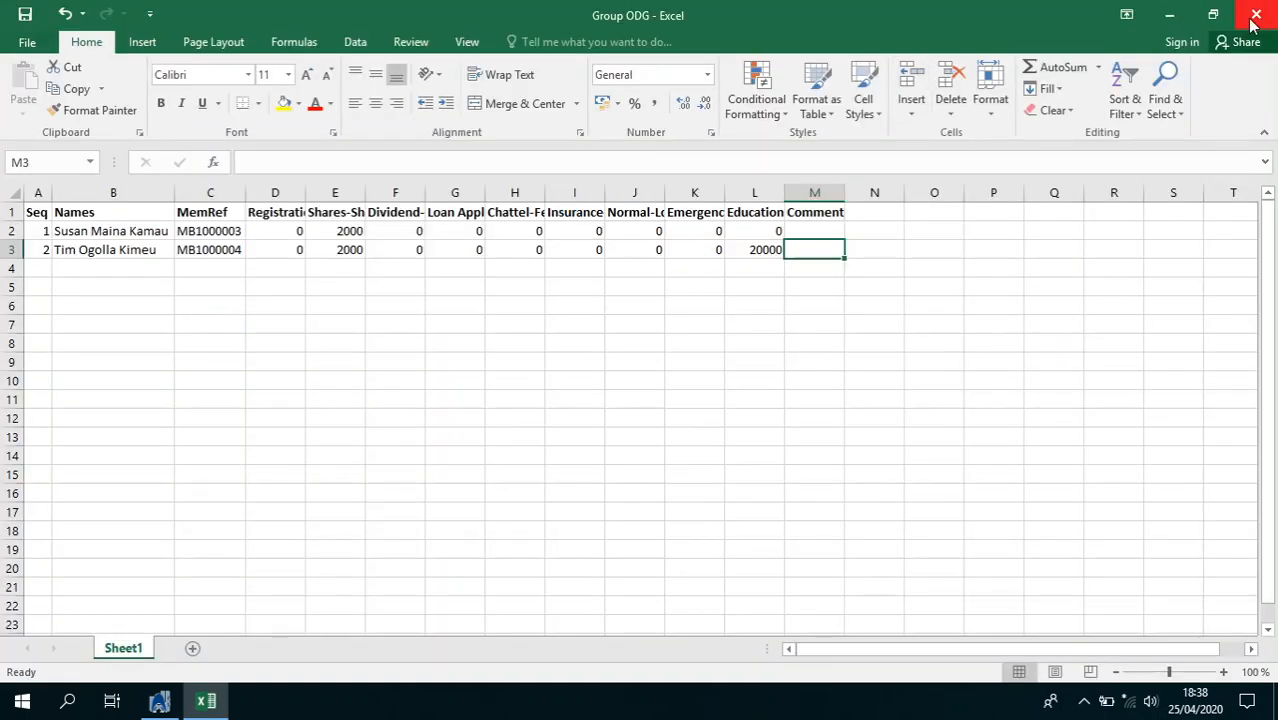
left_click(1255, 16)
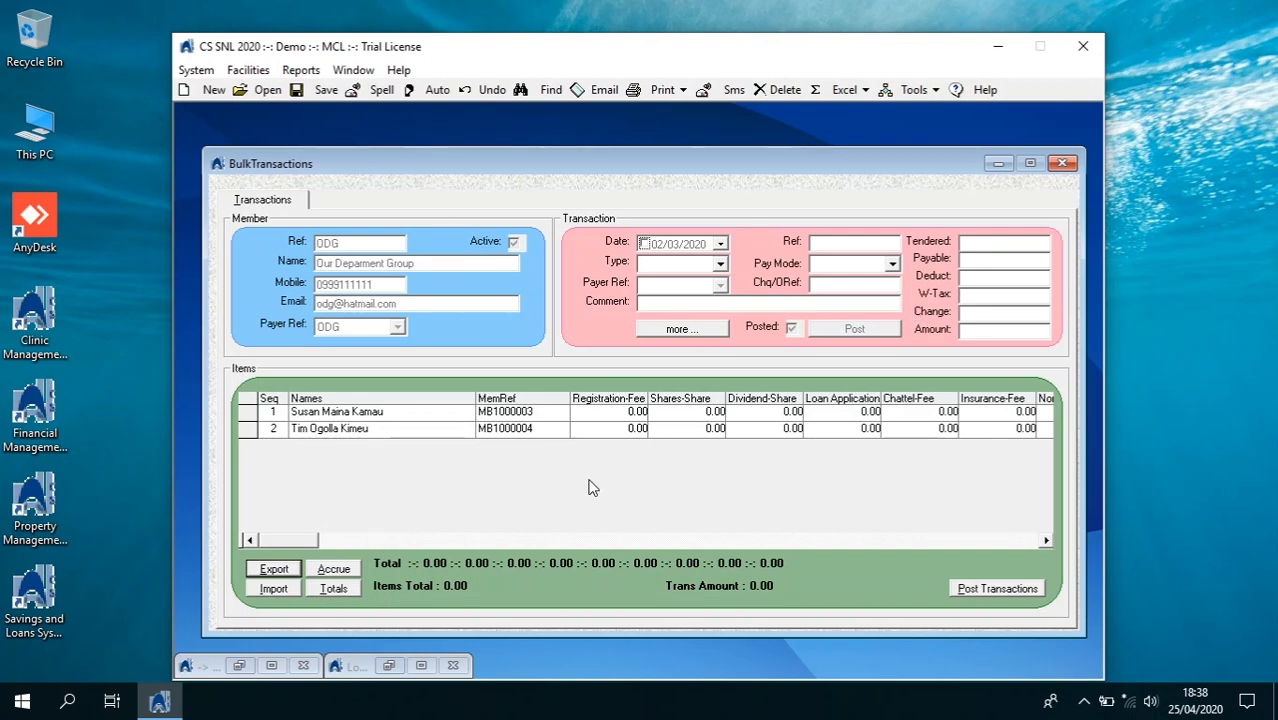
Import Group ODG from Documents, loading 2 rows for a 24,000.00 deposit
left_click(274, 589)
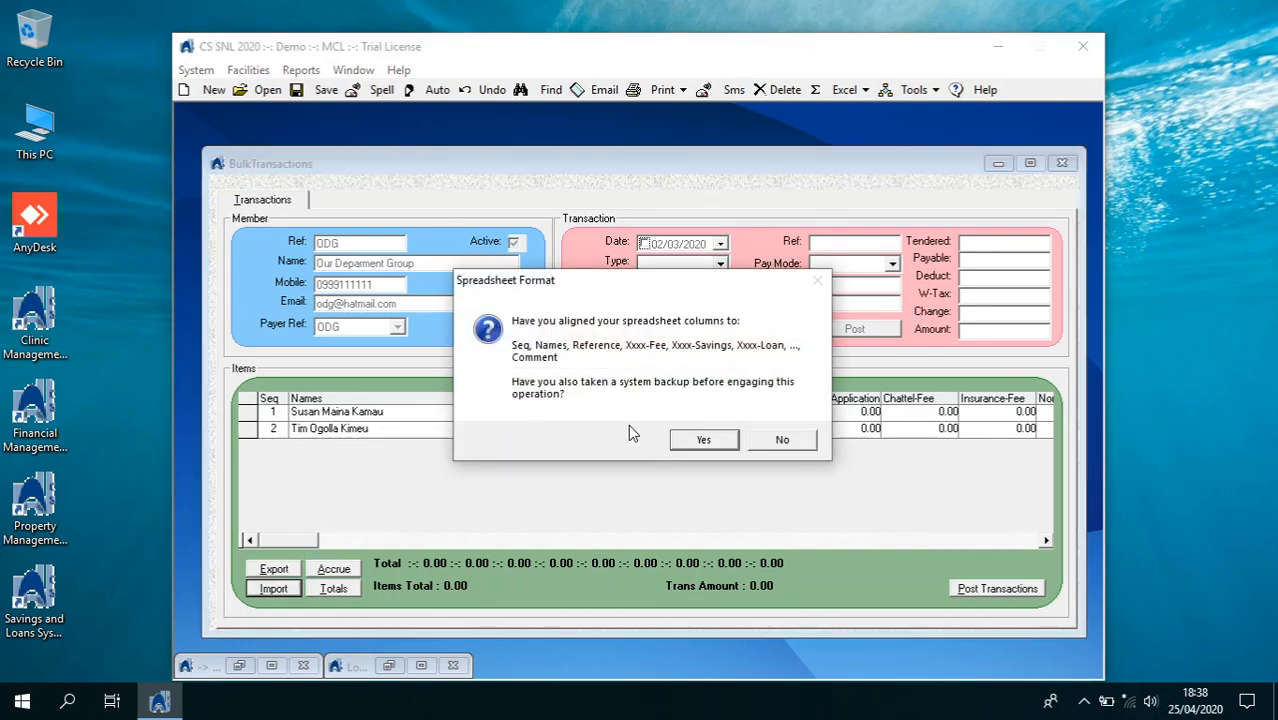
left_click(695, 439)
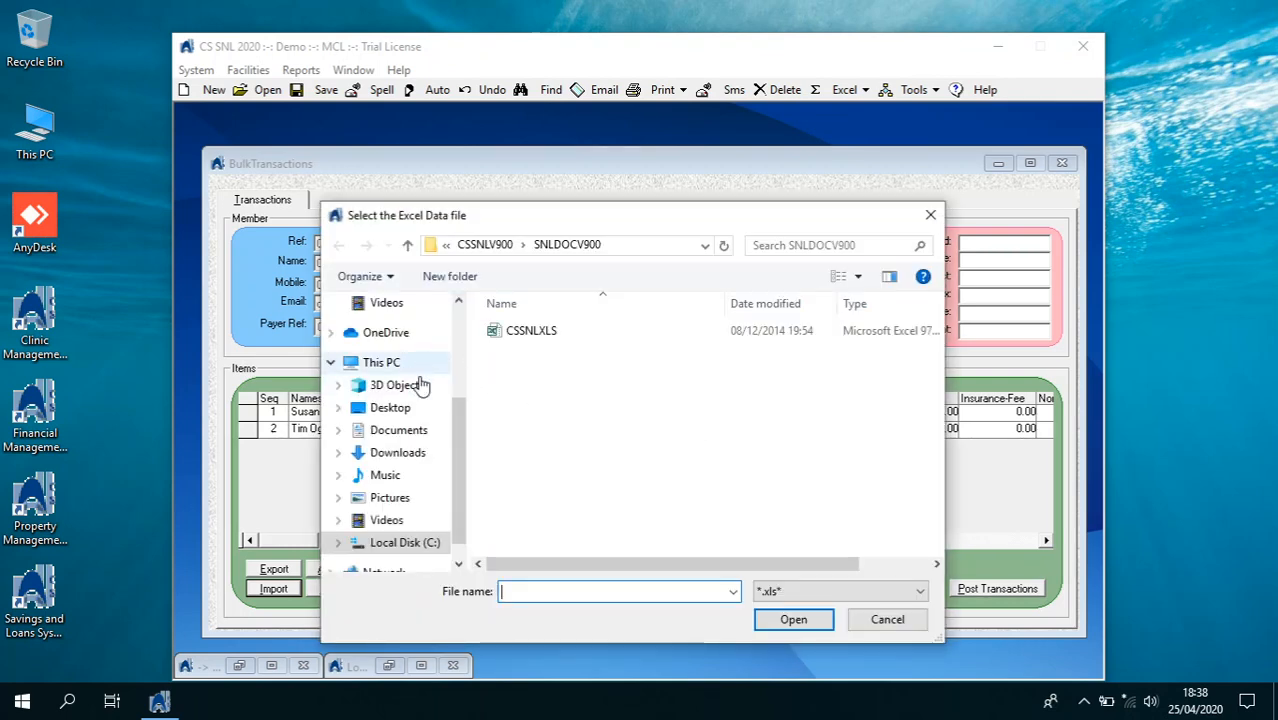
left_click(420, 430)
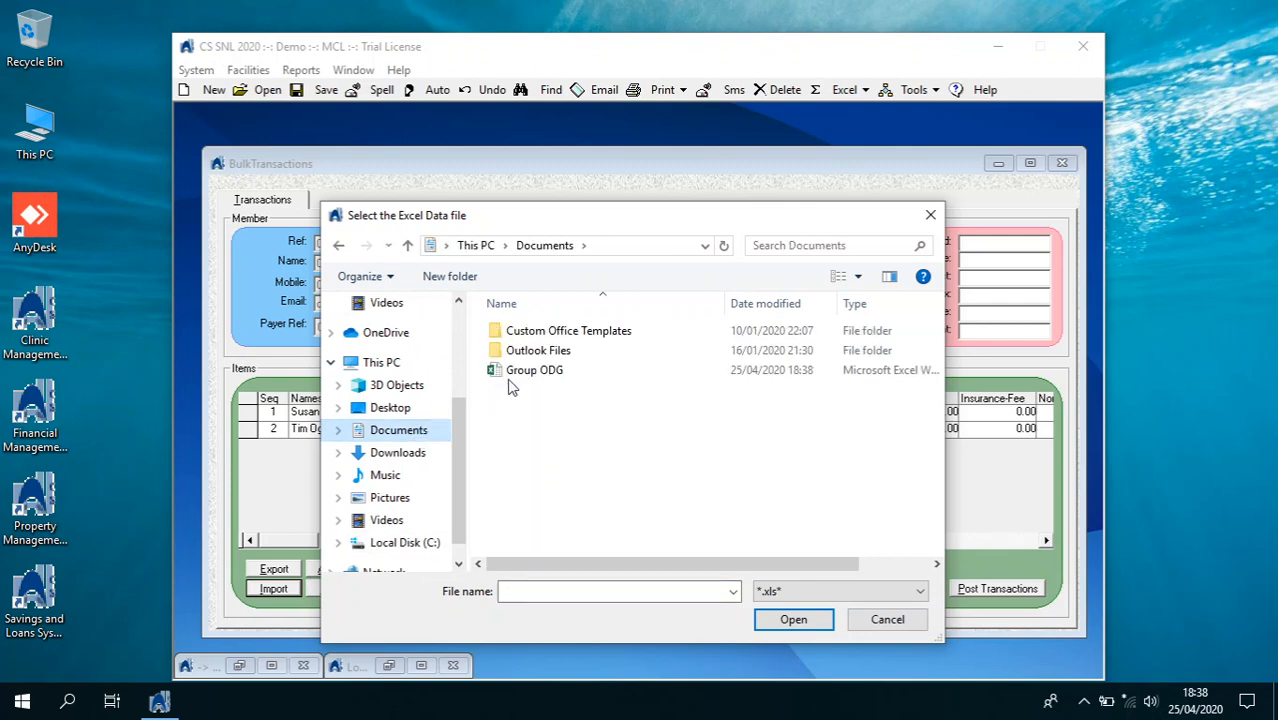
double_click(528, 372)
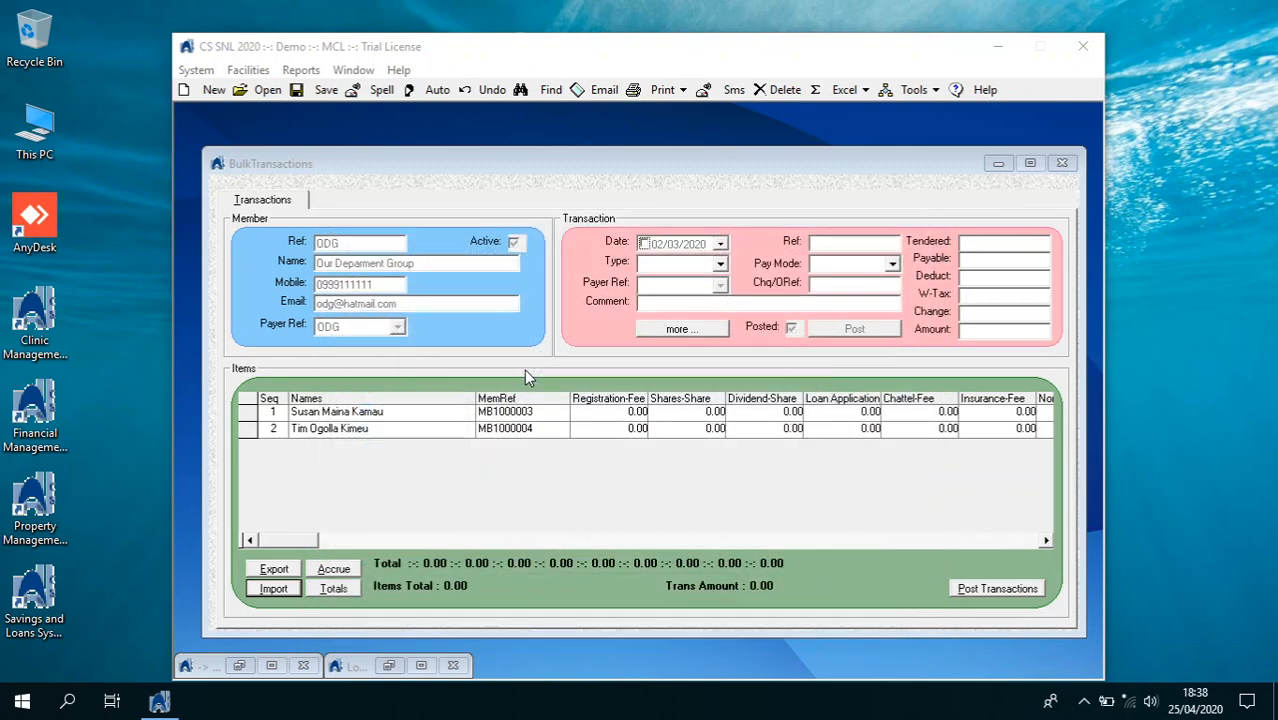
left_click(543, 430)
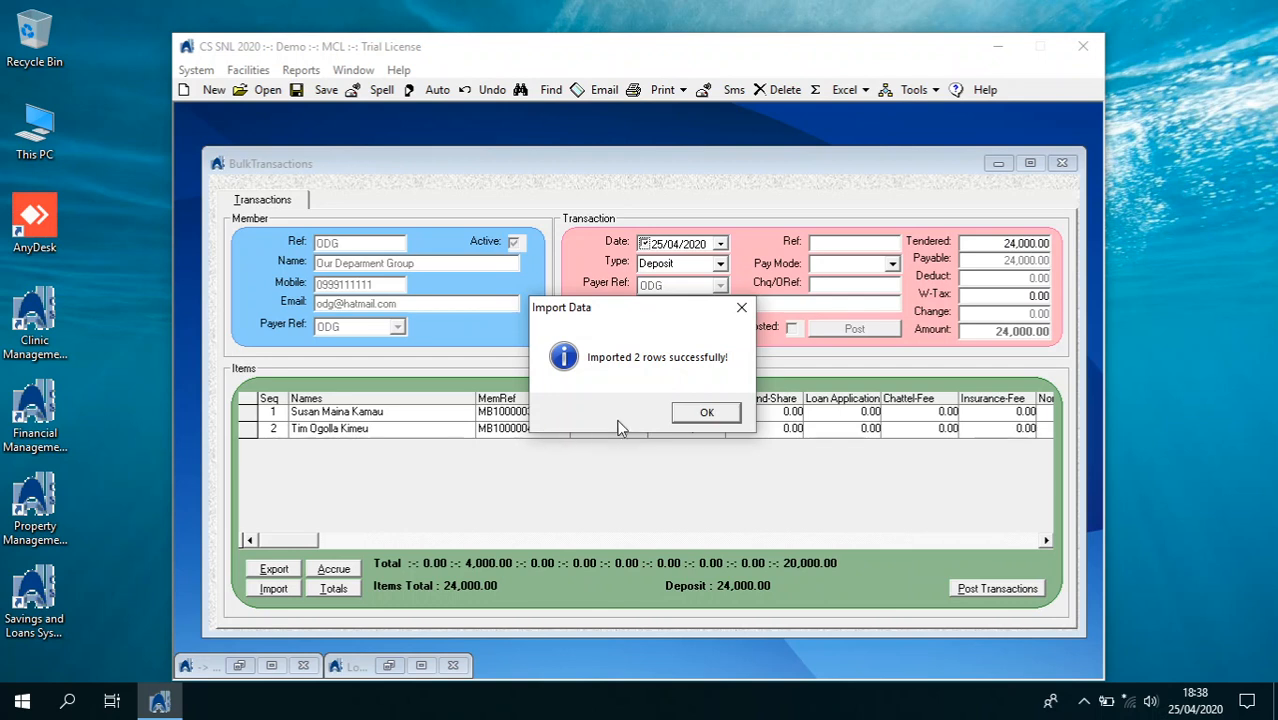
left_click(700, 413)
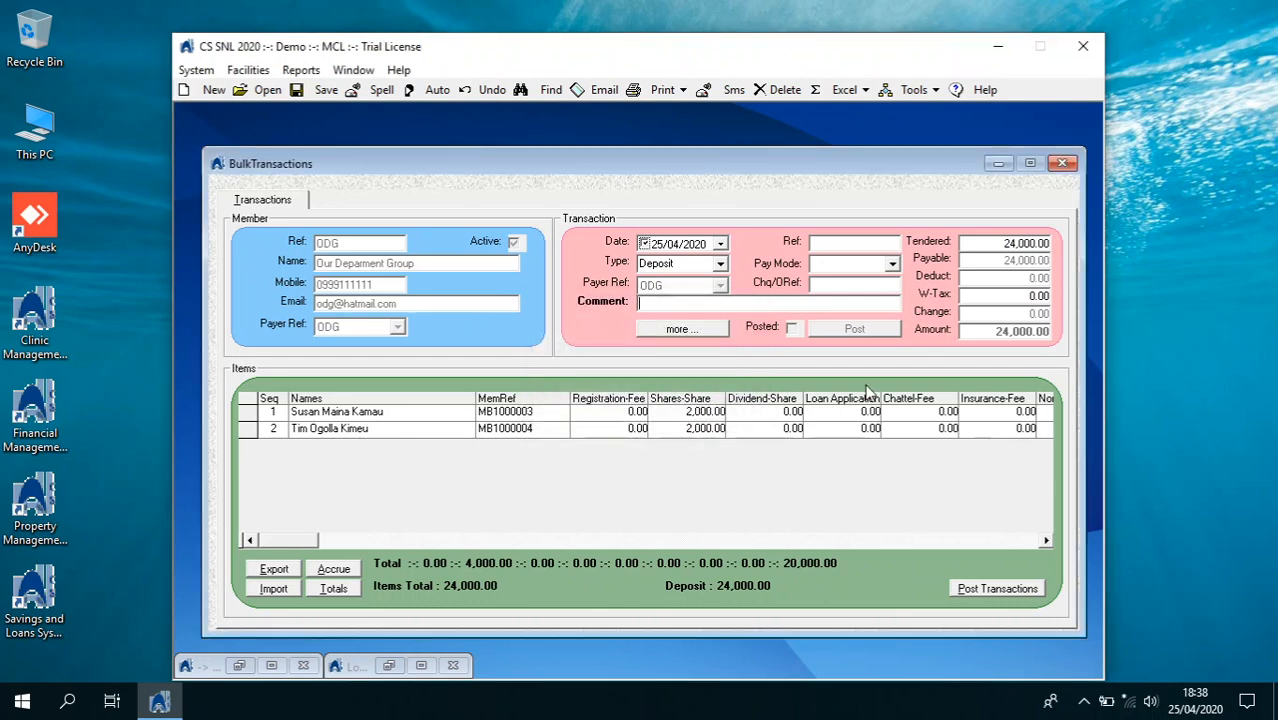
Post the ODG group's 24,000.00 deposit with payment mode Bank, skipping the receipt, and close the audit report
left_click(891, 263)
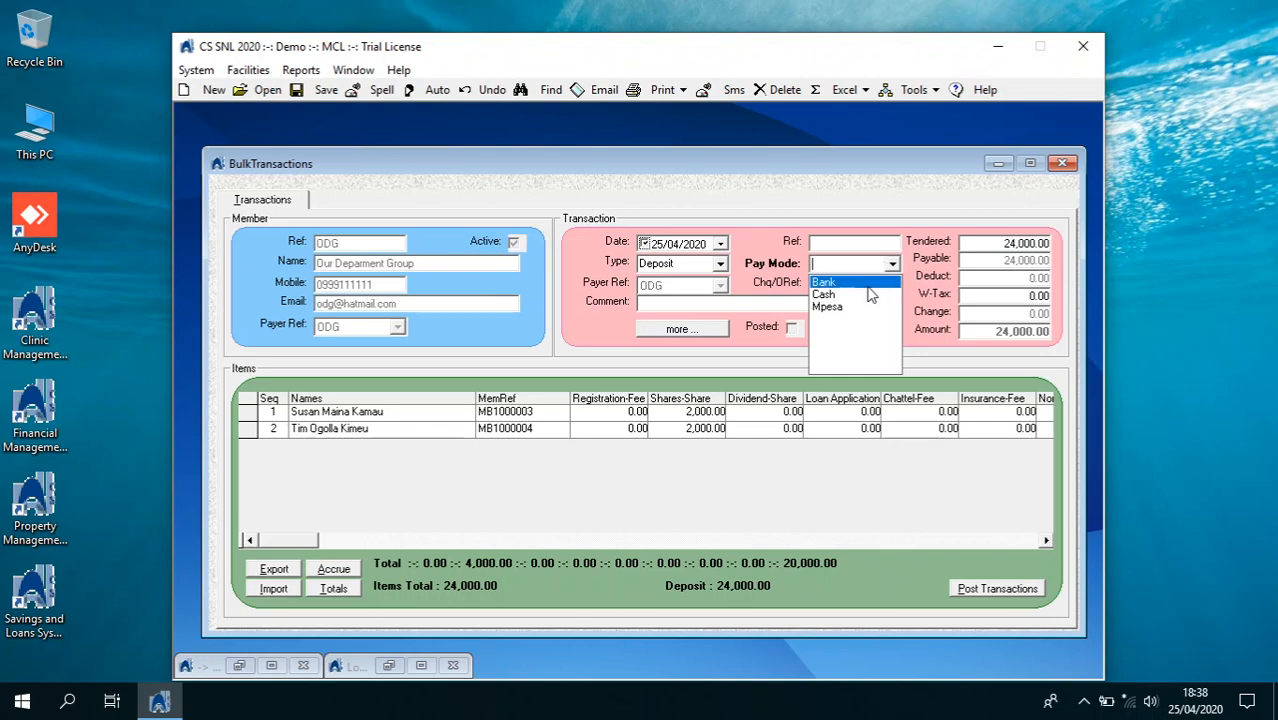
left_click(866, 283)
left_click(847, 287)
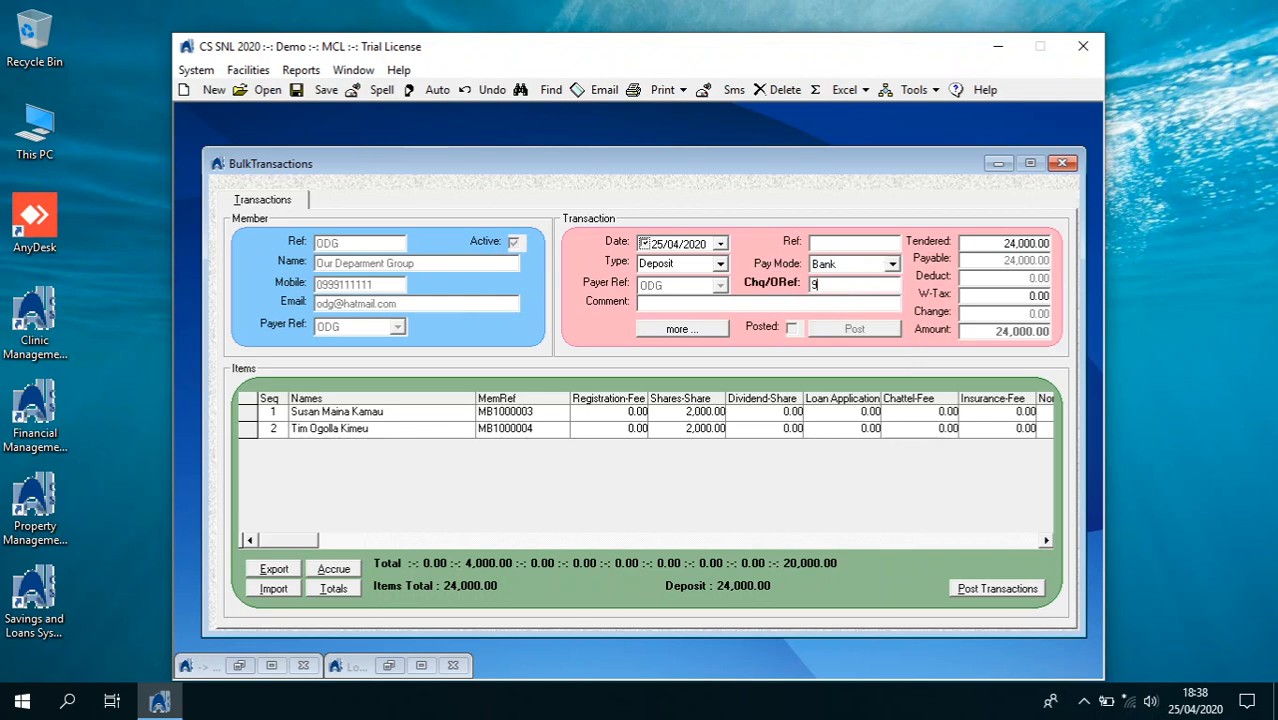
left_click(975, 589)
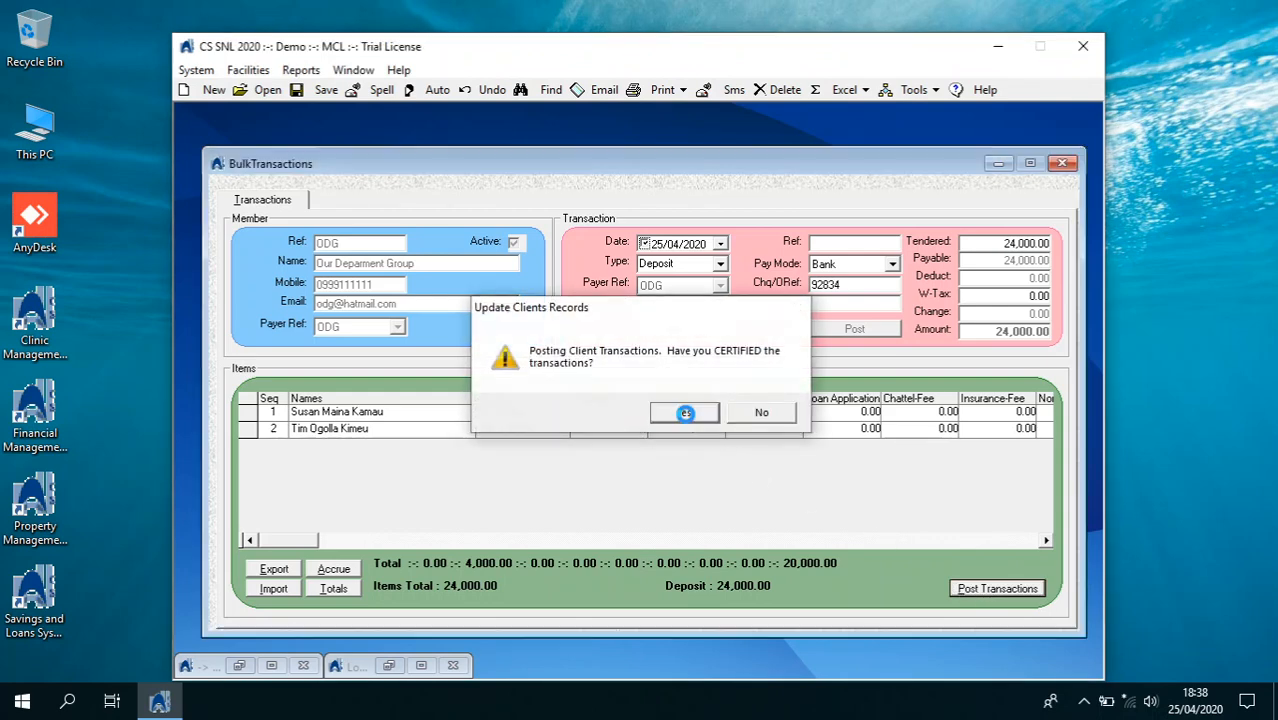
left_click(690, 414)
left_click(687, 419)
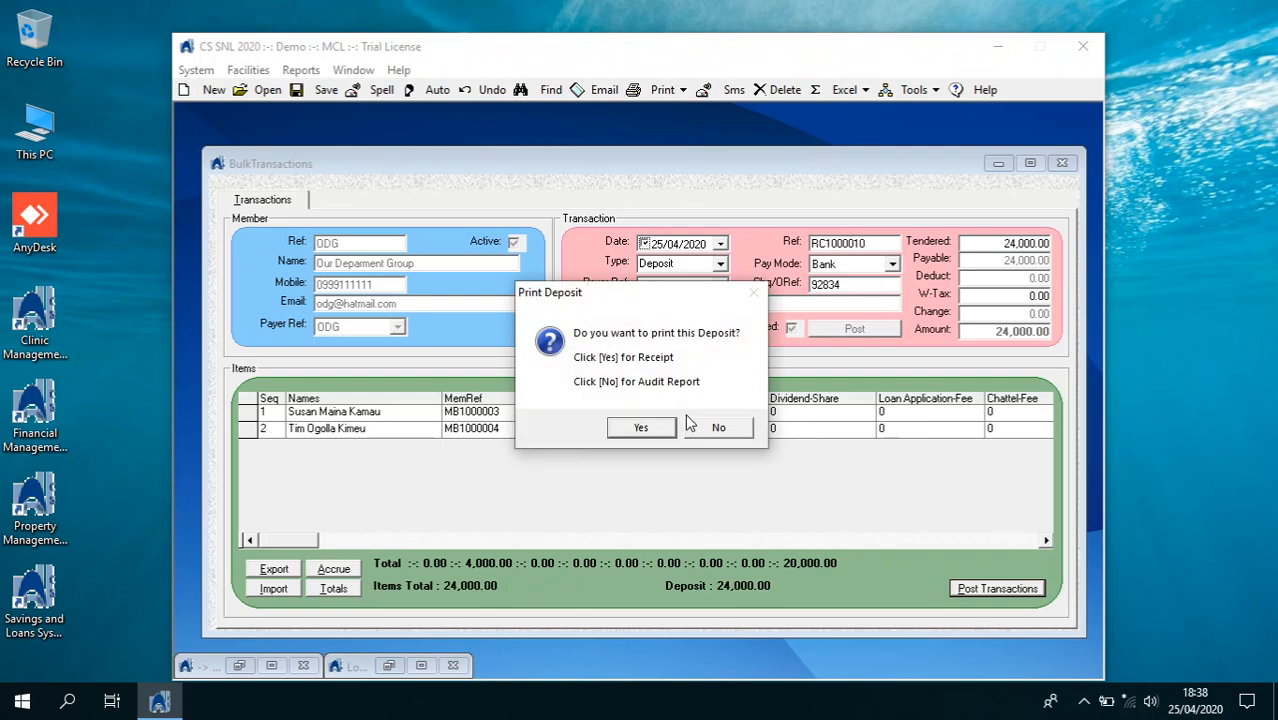
left_click(714, 428)
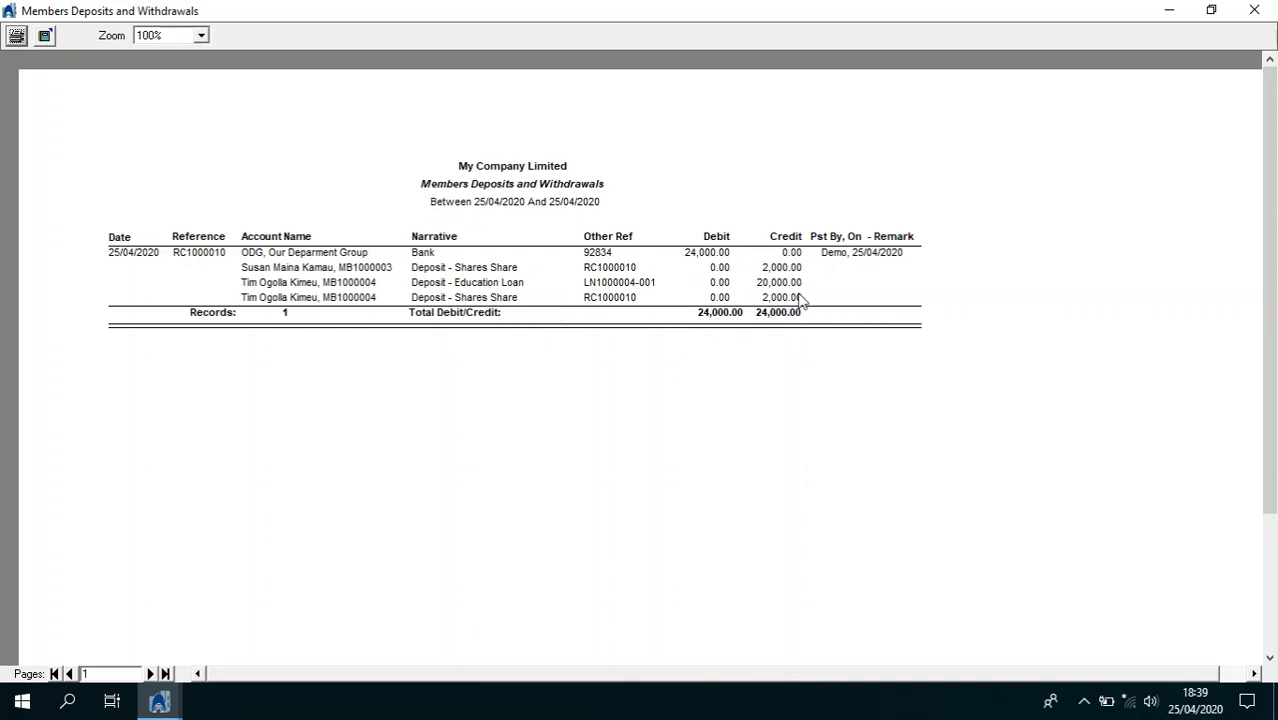
left_click(1255, 11)
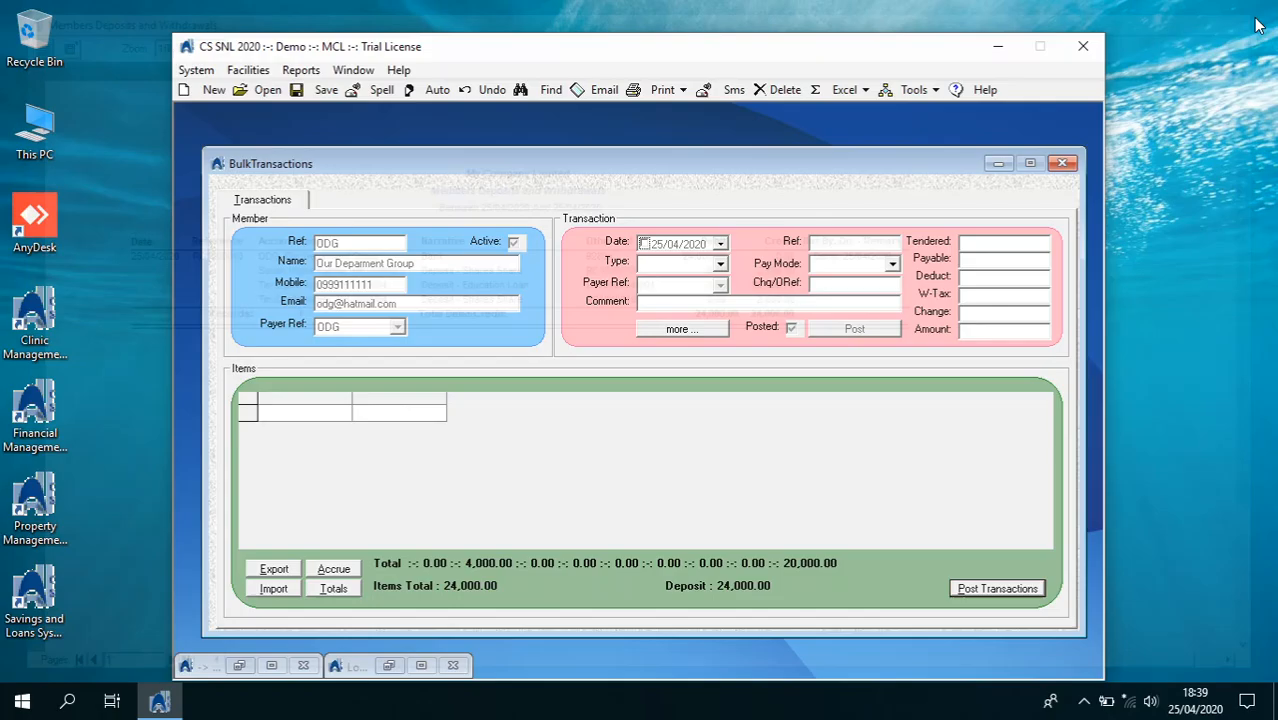
In the General Ledger, review the BBT20200425 and BML20200425 journal batches
left_click(1074, 158)
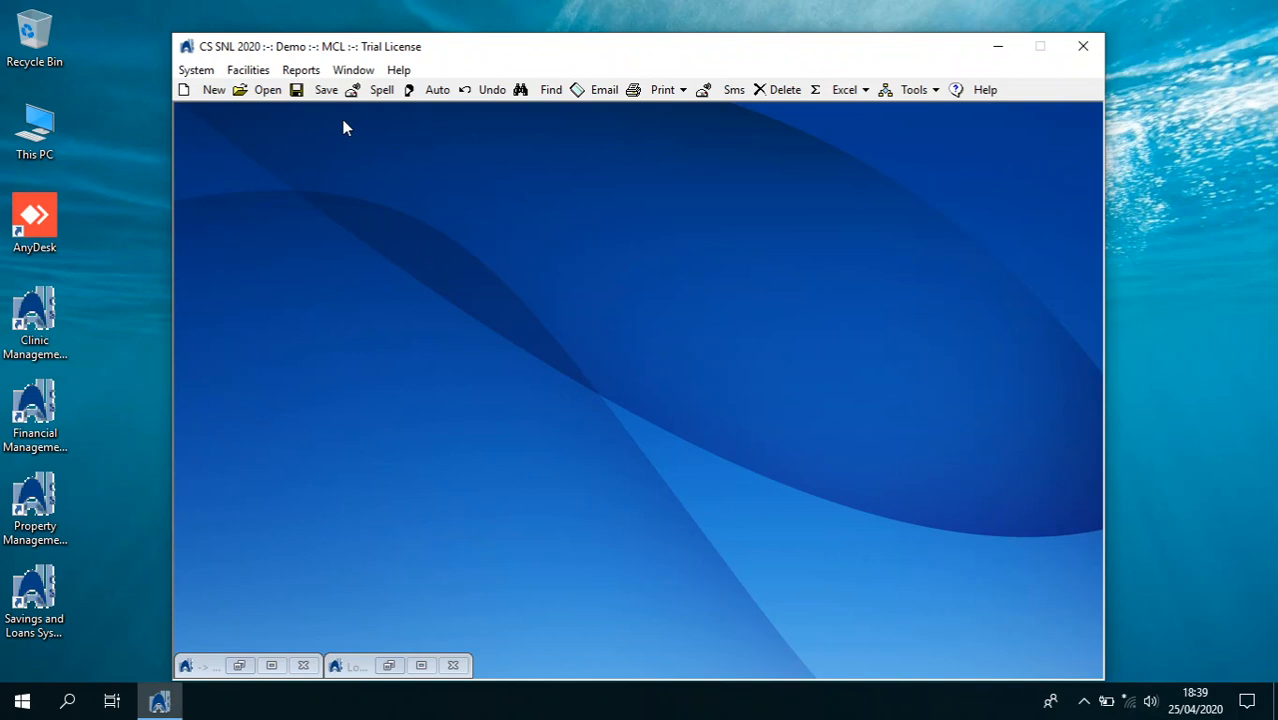
left_click(196, 70)
left_click(246, 340)
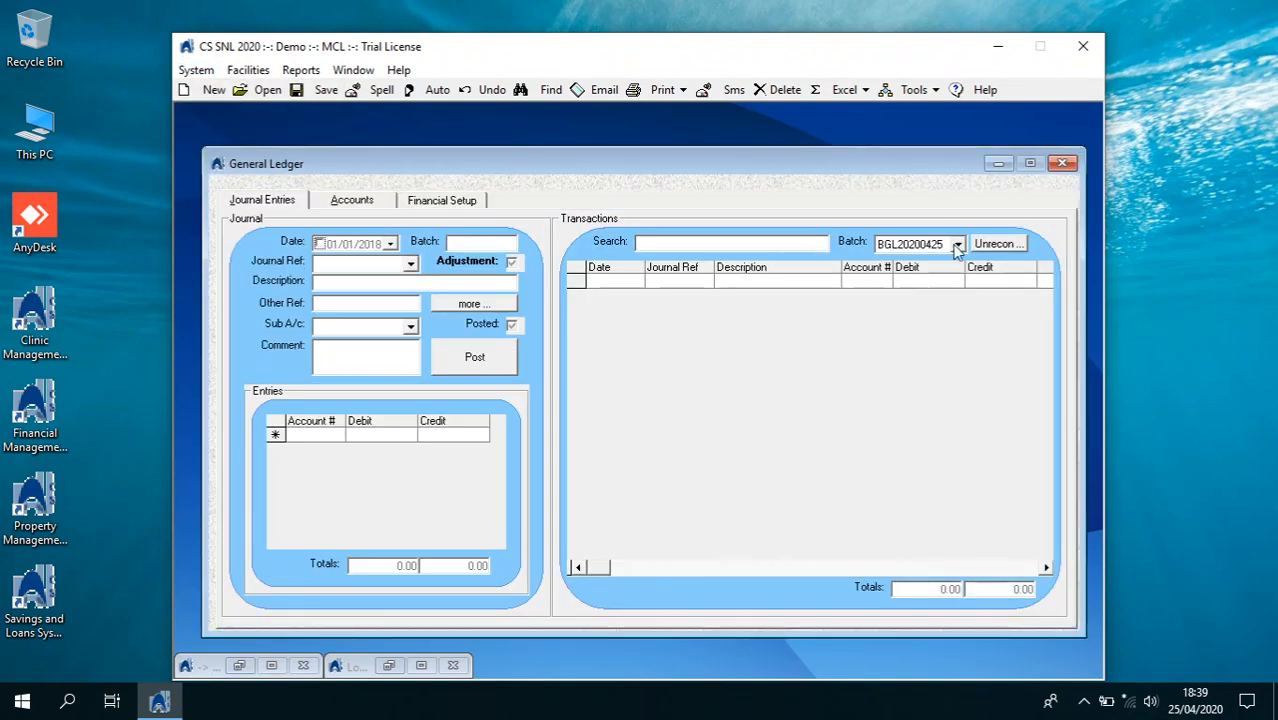
left_click(957, 245)
left_click(948, 264)
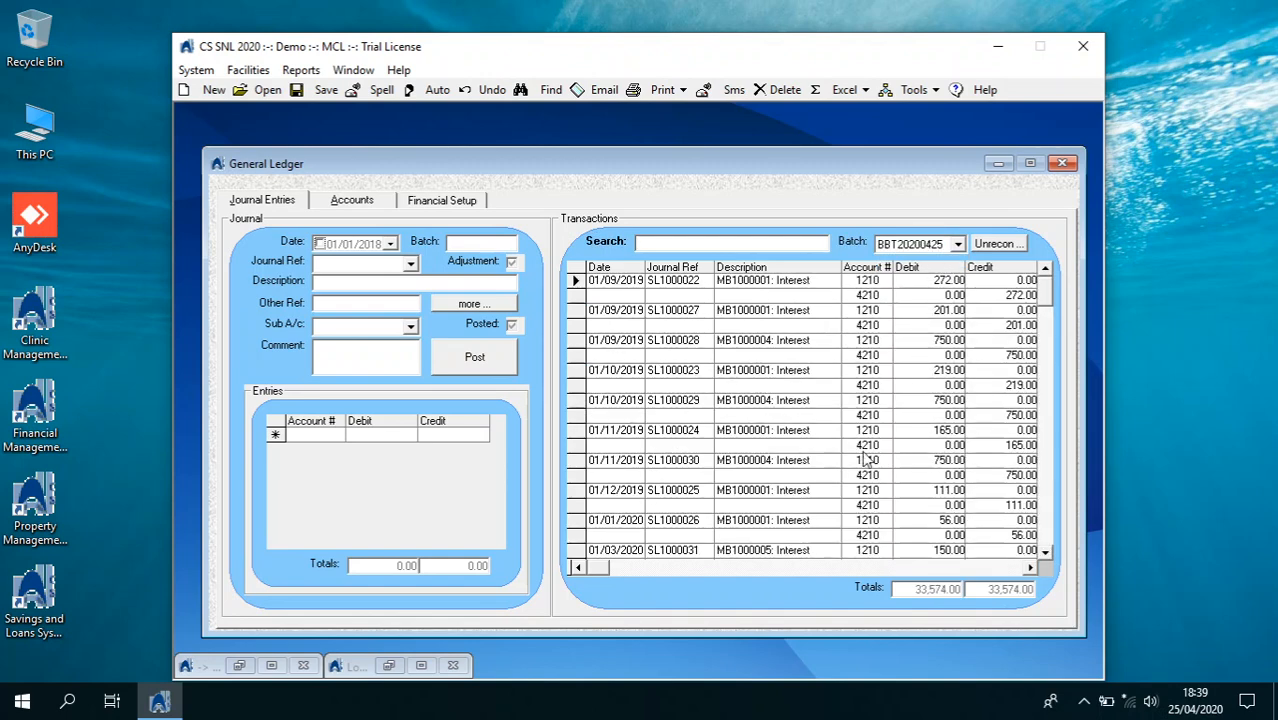
left_click(957, 245)
left_click(945, 284)
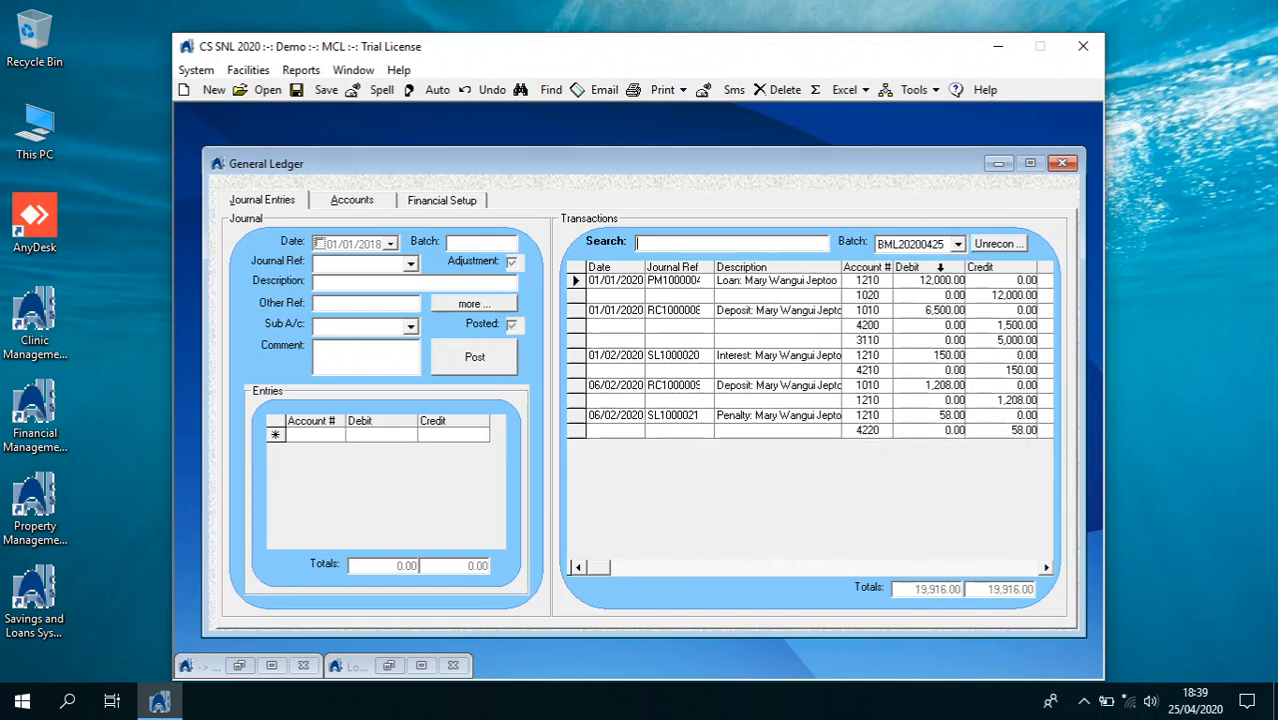
View the Cash, Bank and Mpesa account journals, expanding the 6,150.00 Mpesa deposit's ledger lines
left_click(384, 205)
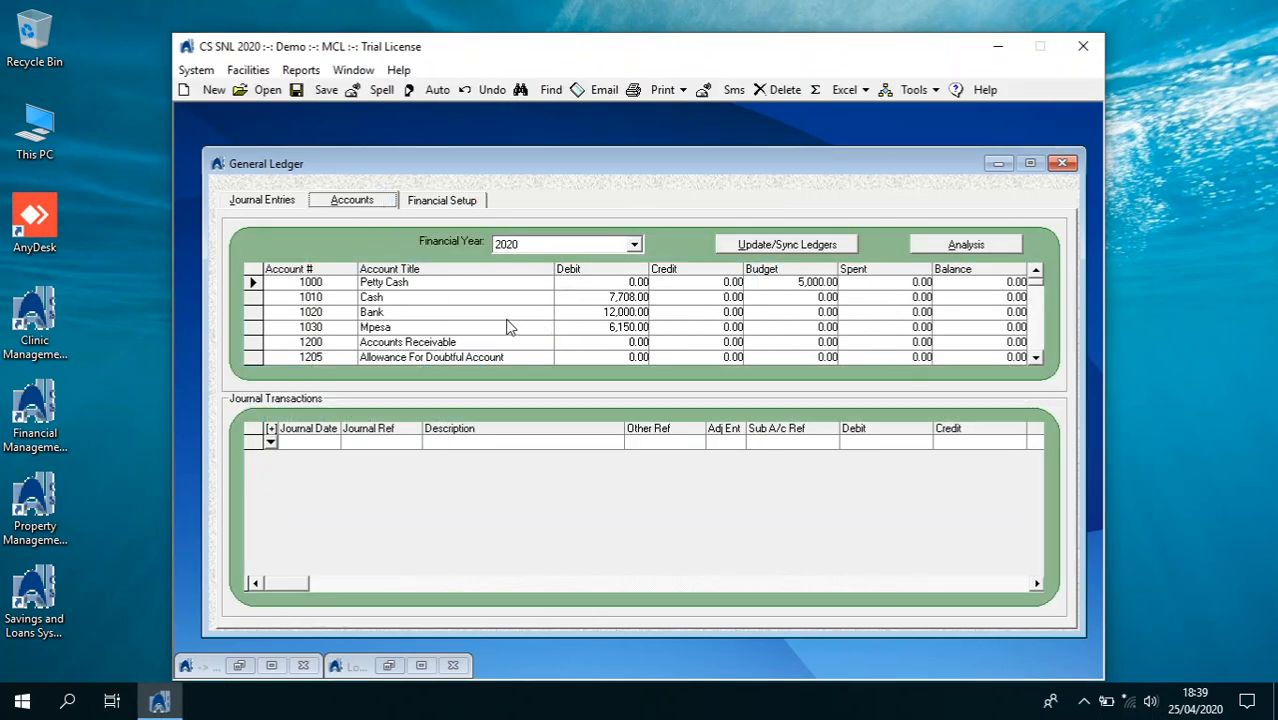
left_click(497, 302)
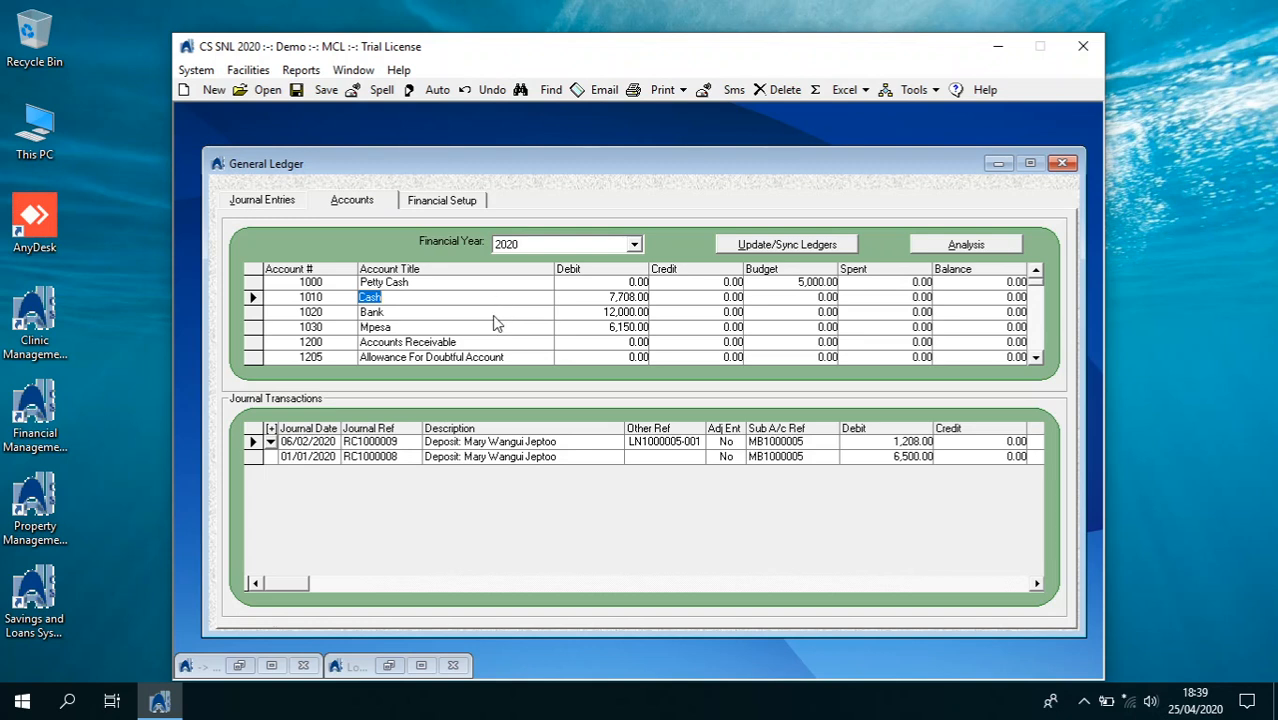
left_click(493, 313)
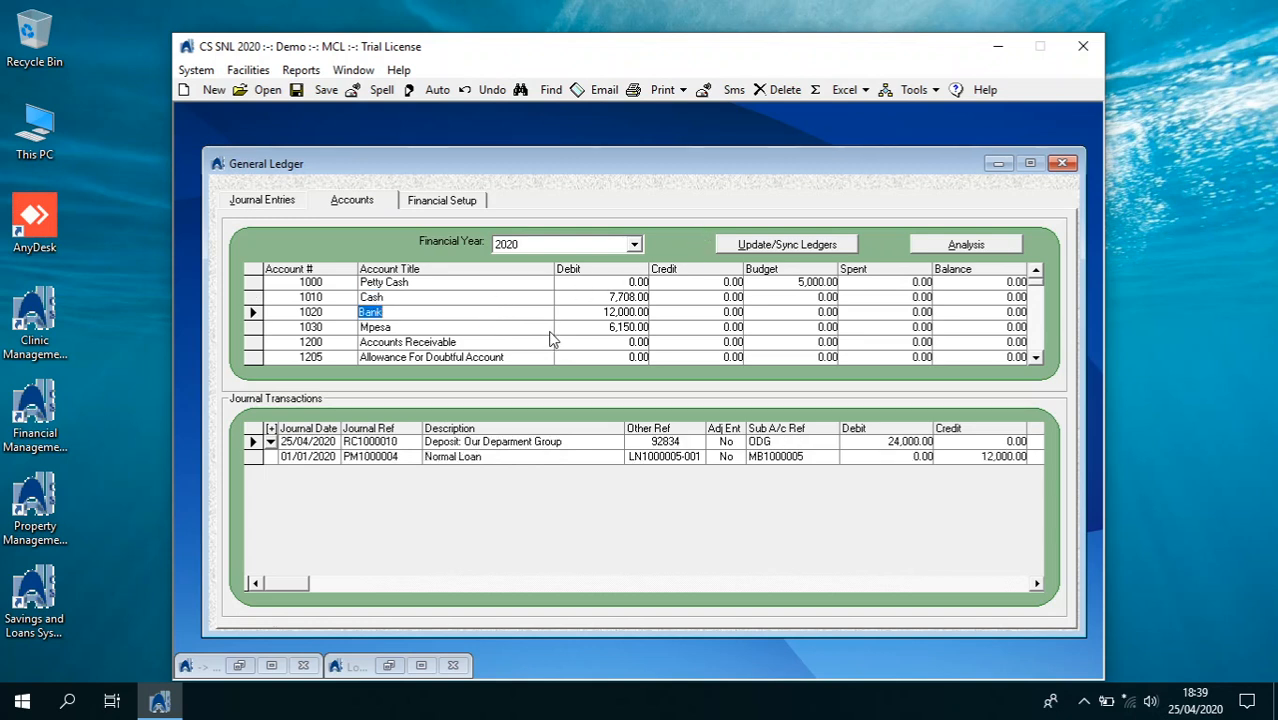
left_click(547, 328)
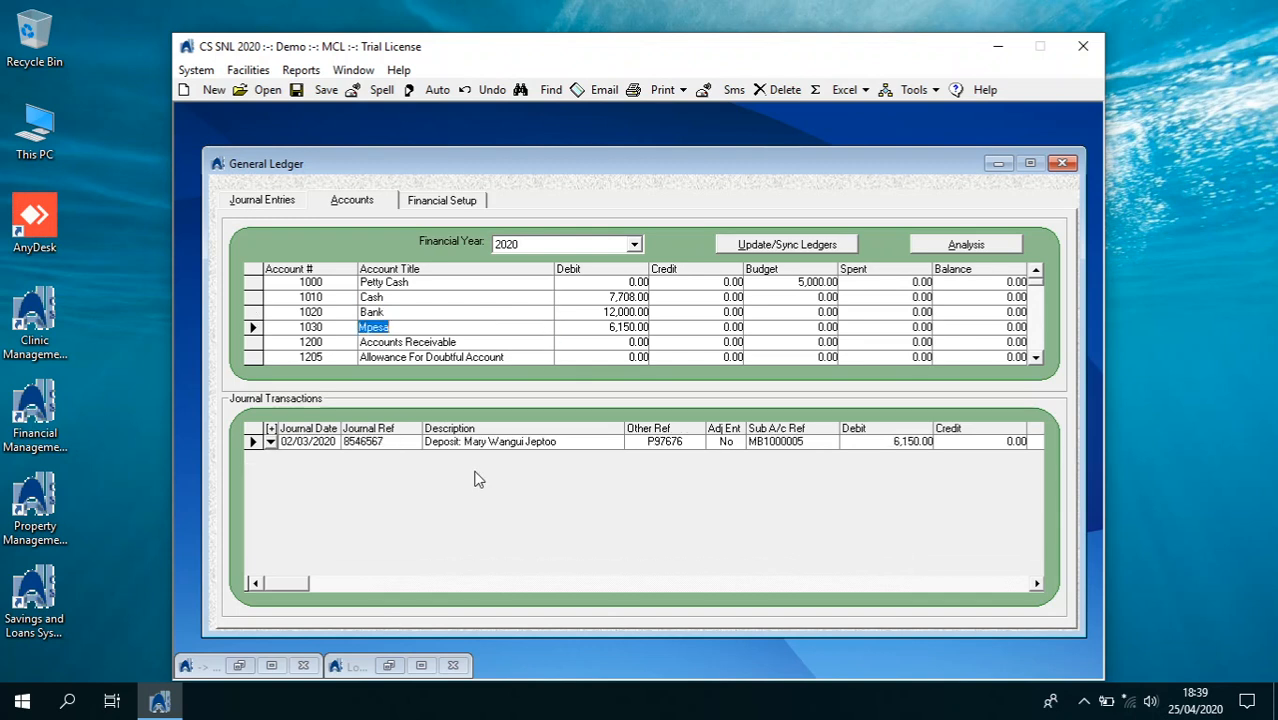
left_click(270, 442)
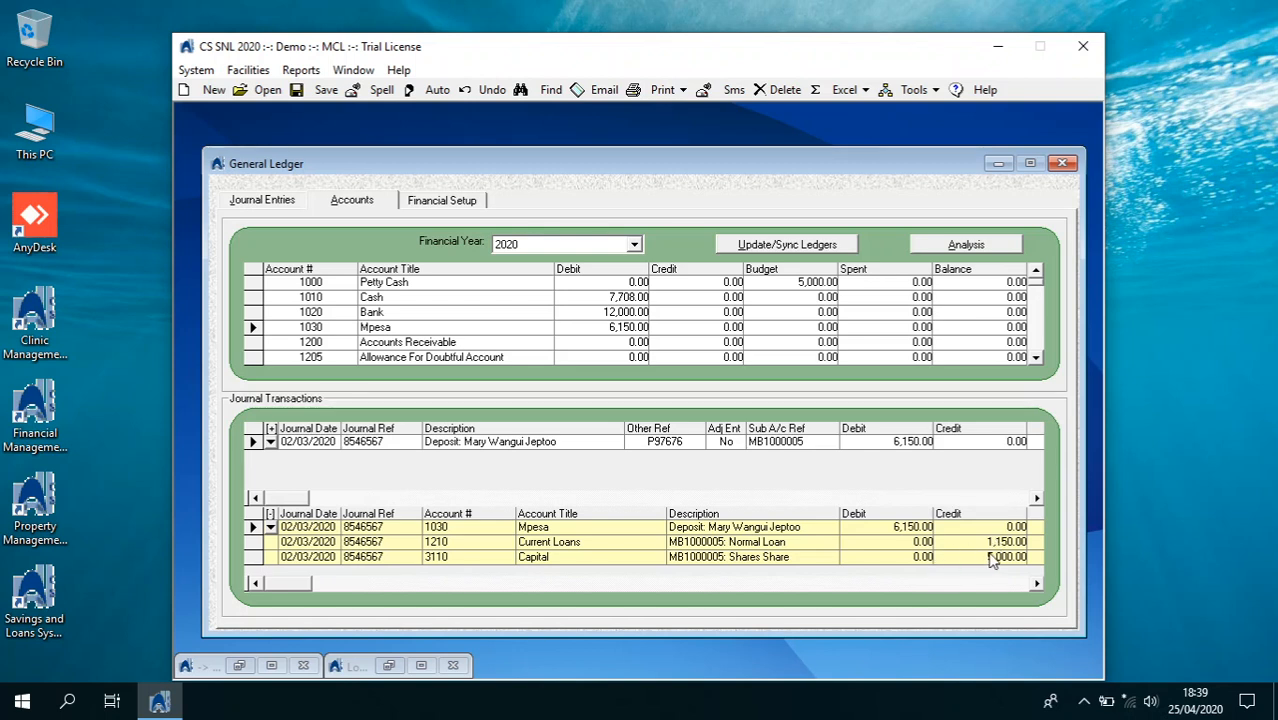
left_click(1062, 163)
Preview the Trial Balance from GL Financial Statements, totalling 25,858.00, and close the preview
left_click(301, 70)
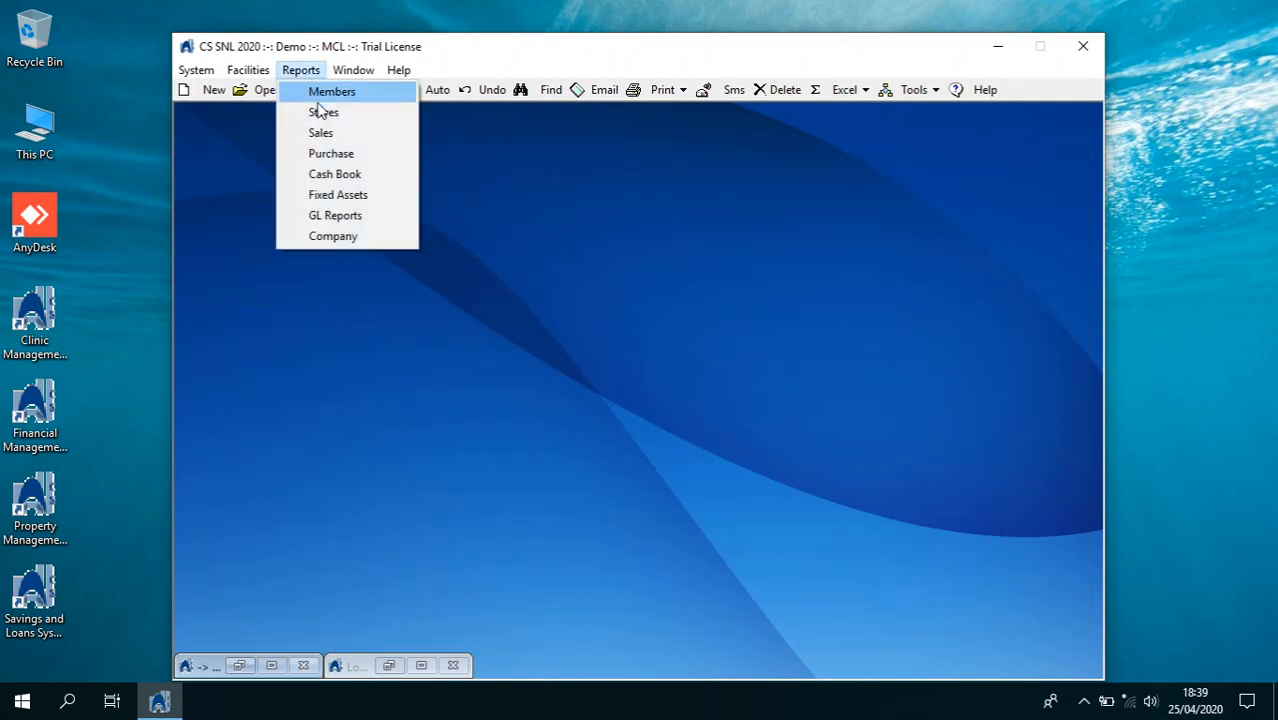
left_click(342, 216)
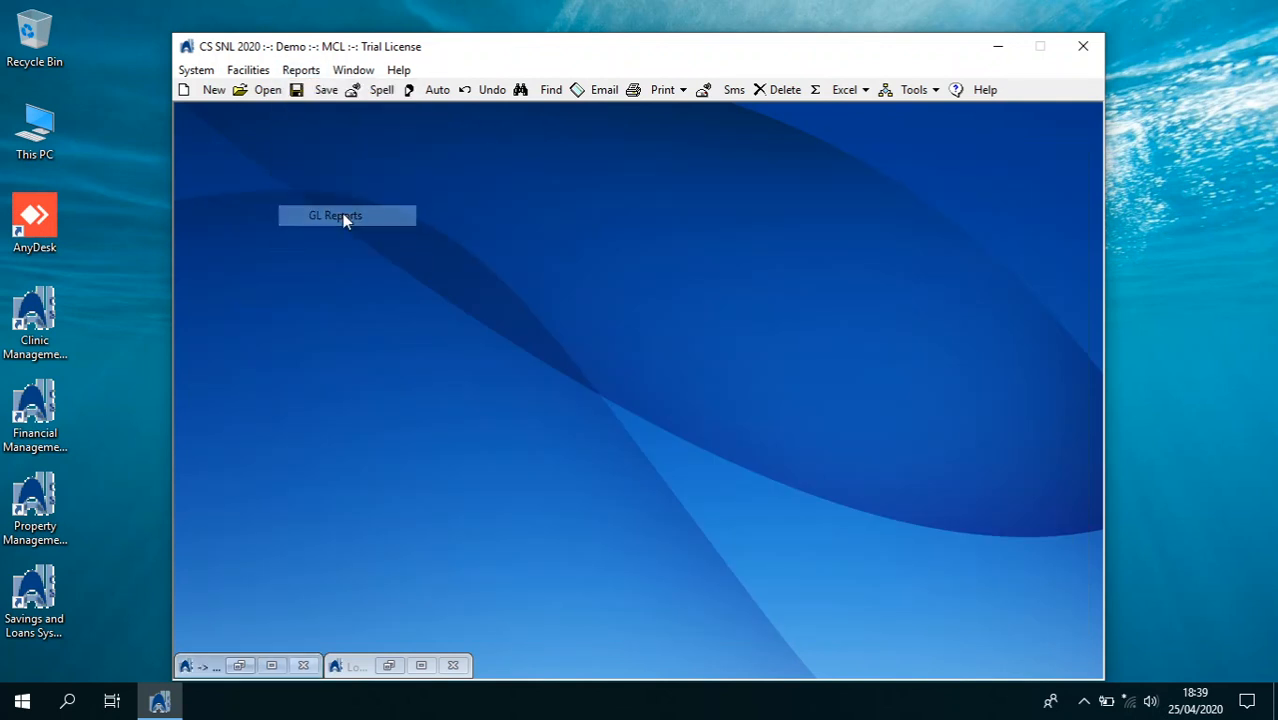
left_click(366, 311)
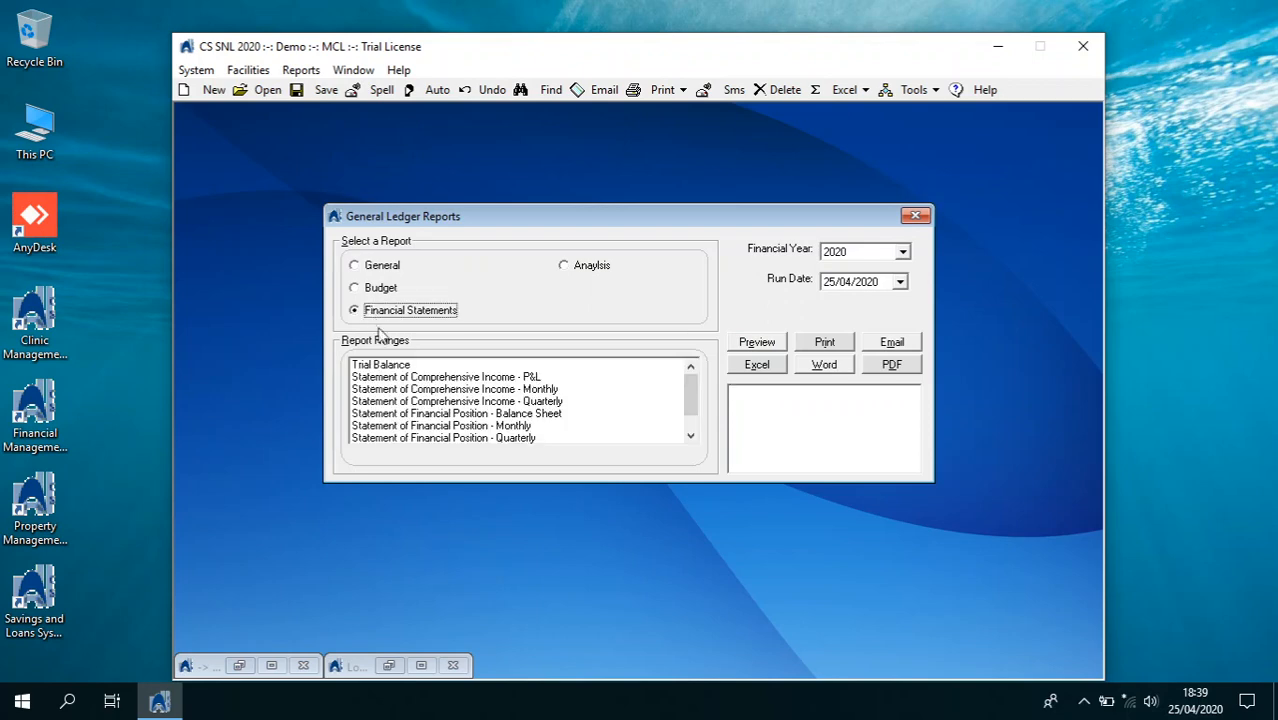
left_click(655, 365)
left_click(737, 350)
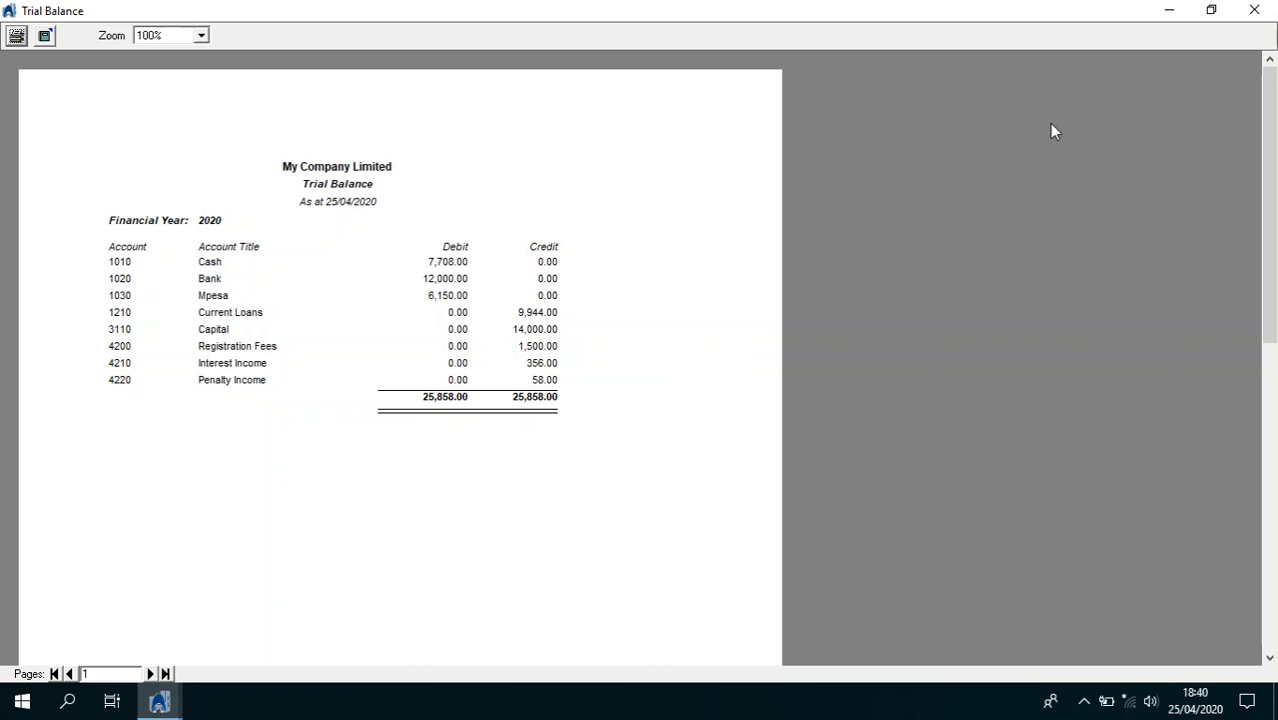
left_click(1254, 10)
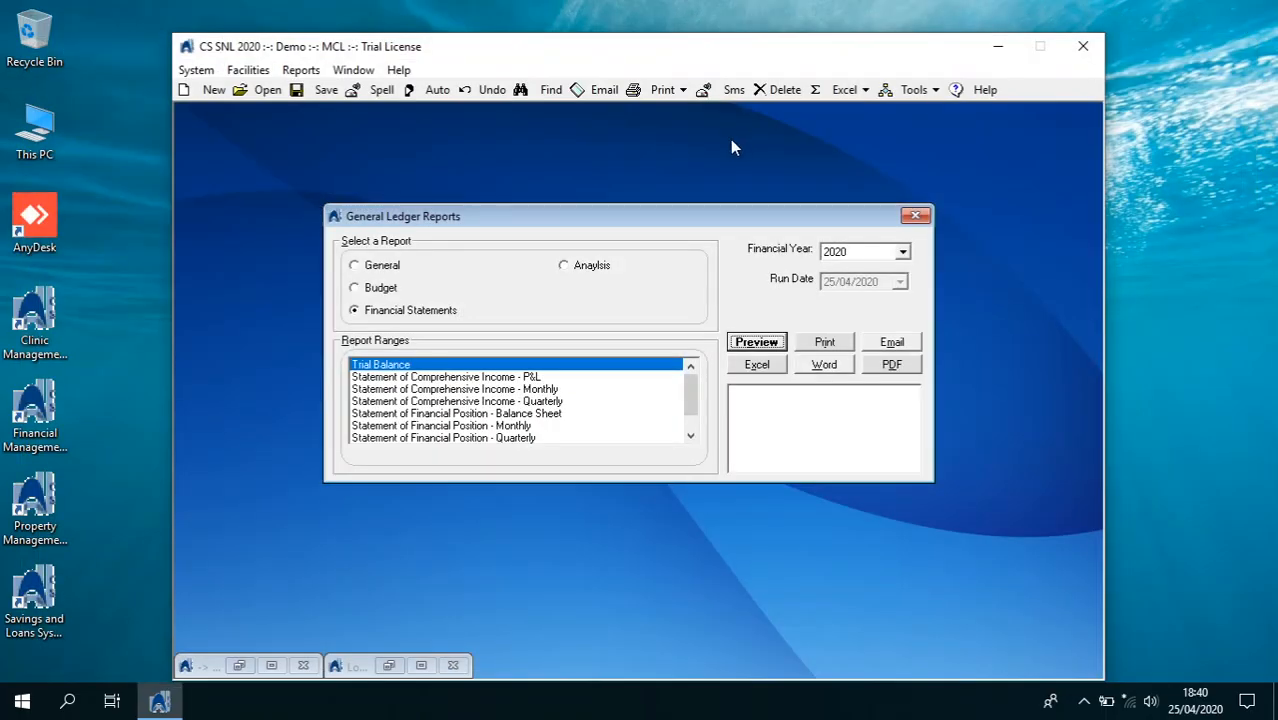
left_click(196, 70)
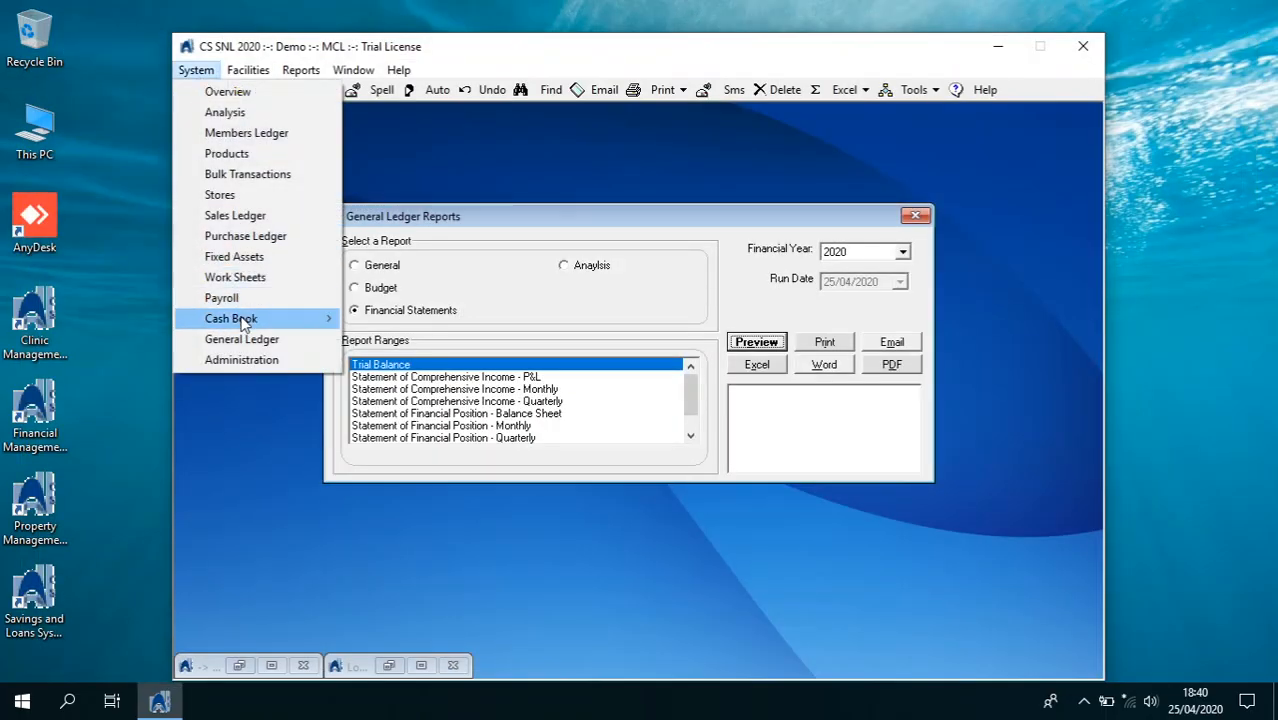
mouse_move(242, 320)
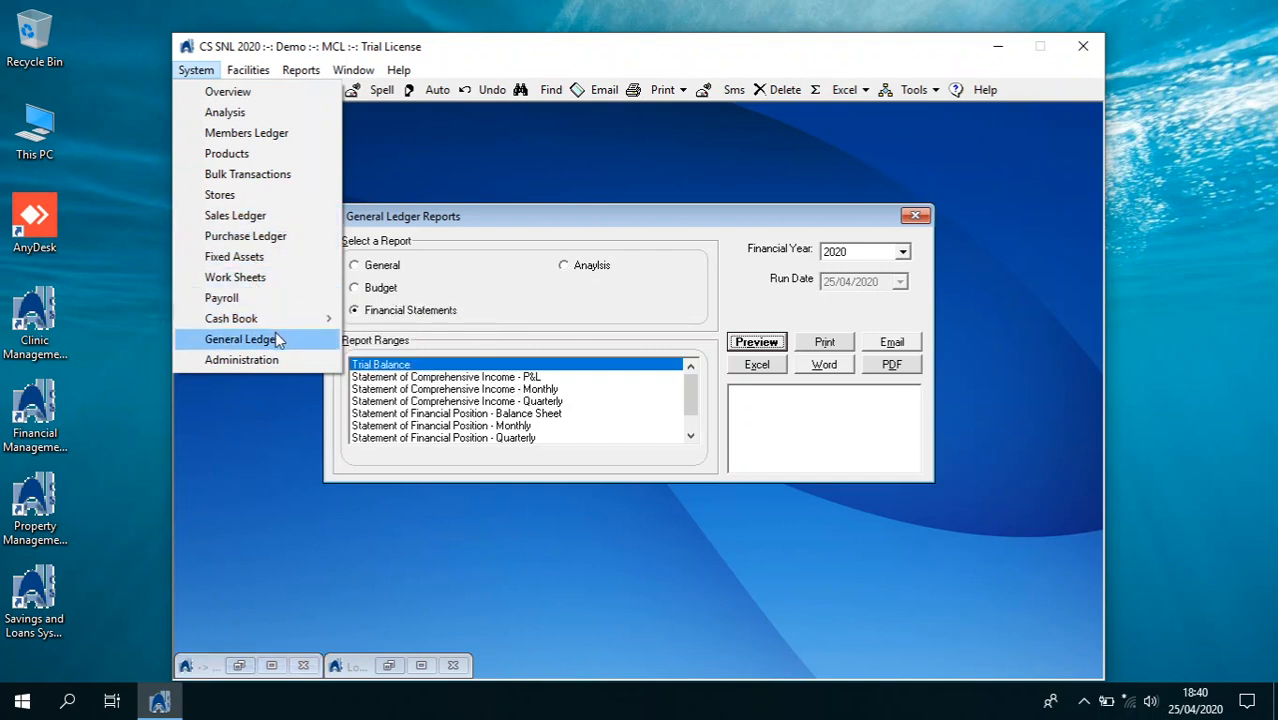
Open Petty Cash for account 1000 and start an imprest entry drawn from Cash 1010
mouse_move(294, 318)
left_click(395, 359)
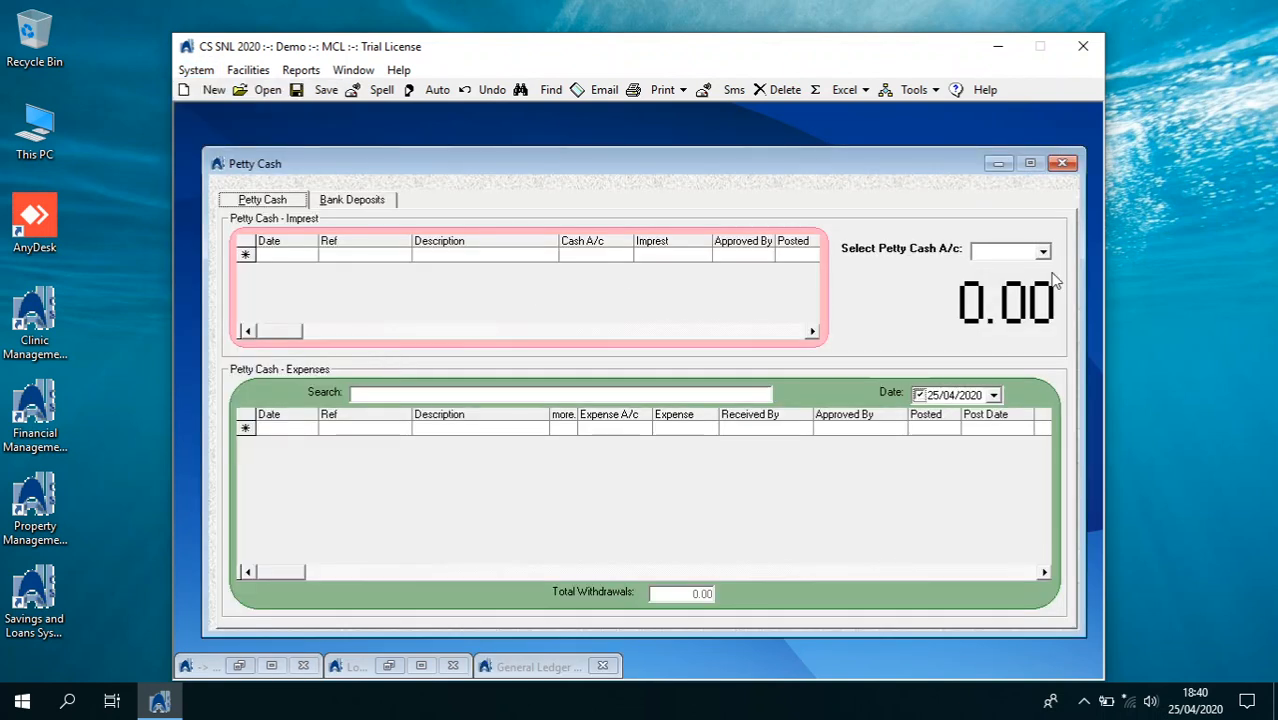
left_click(1042, 252)
left_click(1033, 268)
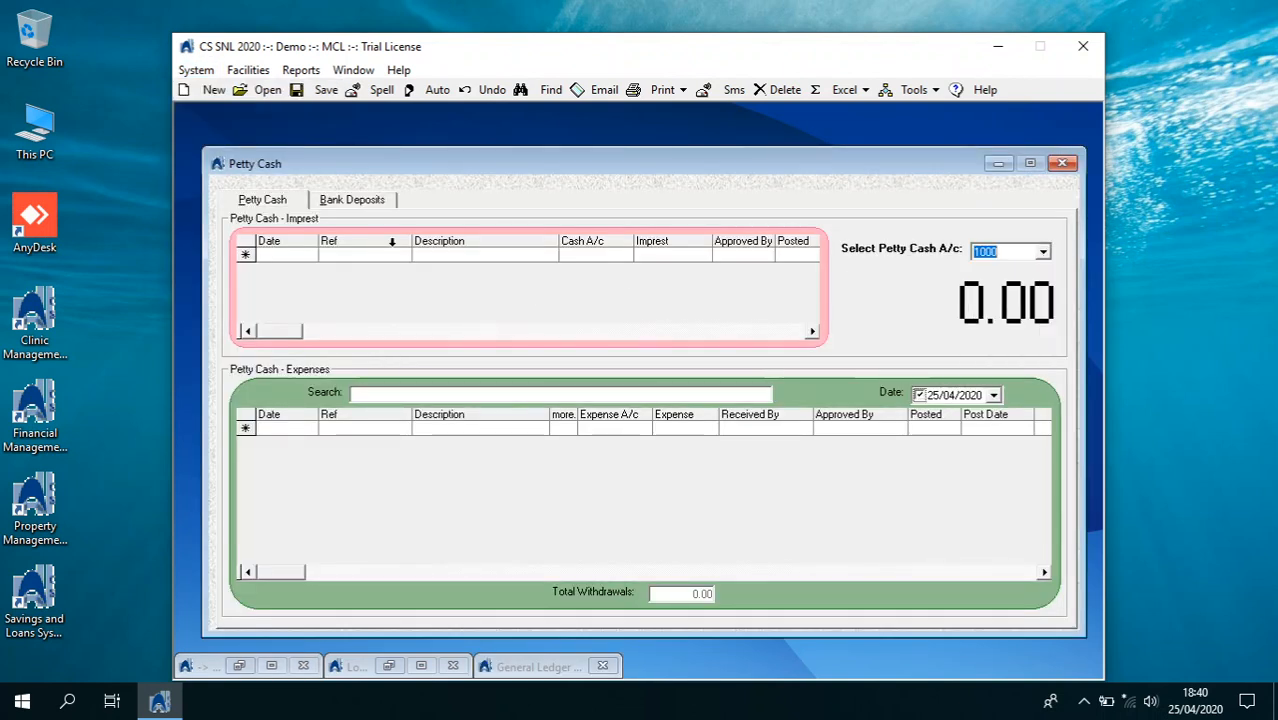
left_click(298, 256)
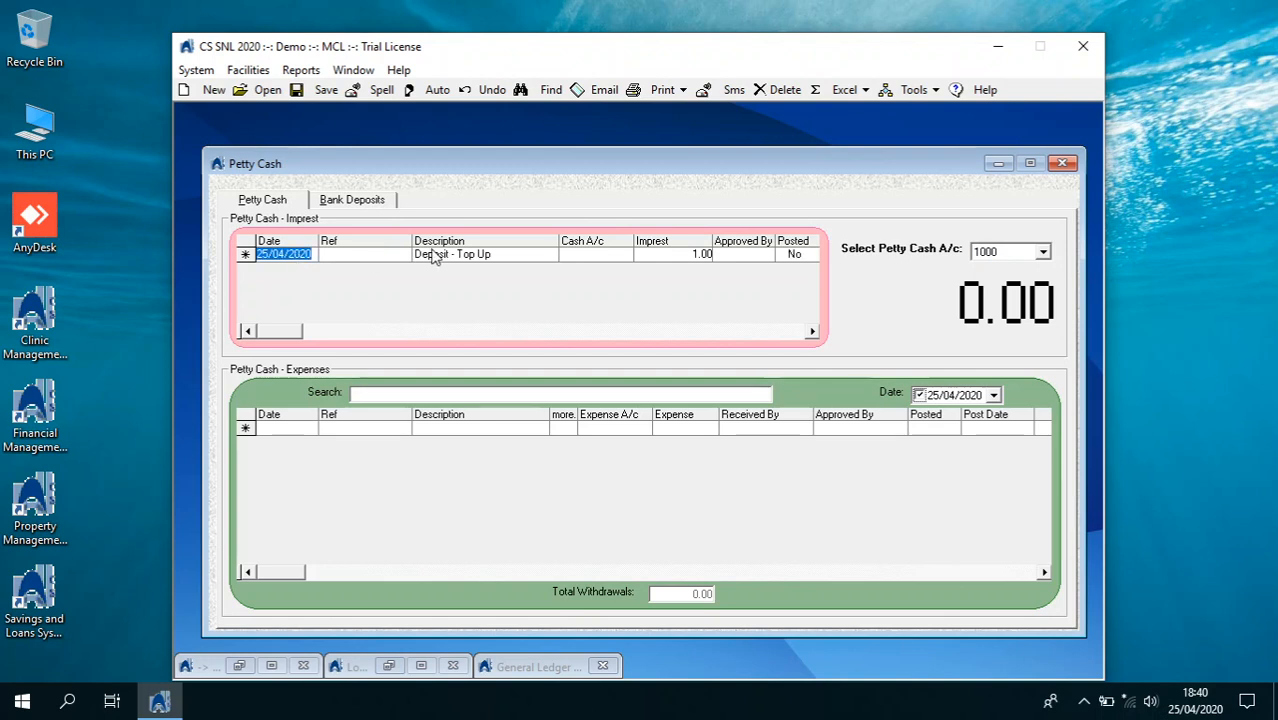
left_click(575, 259)
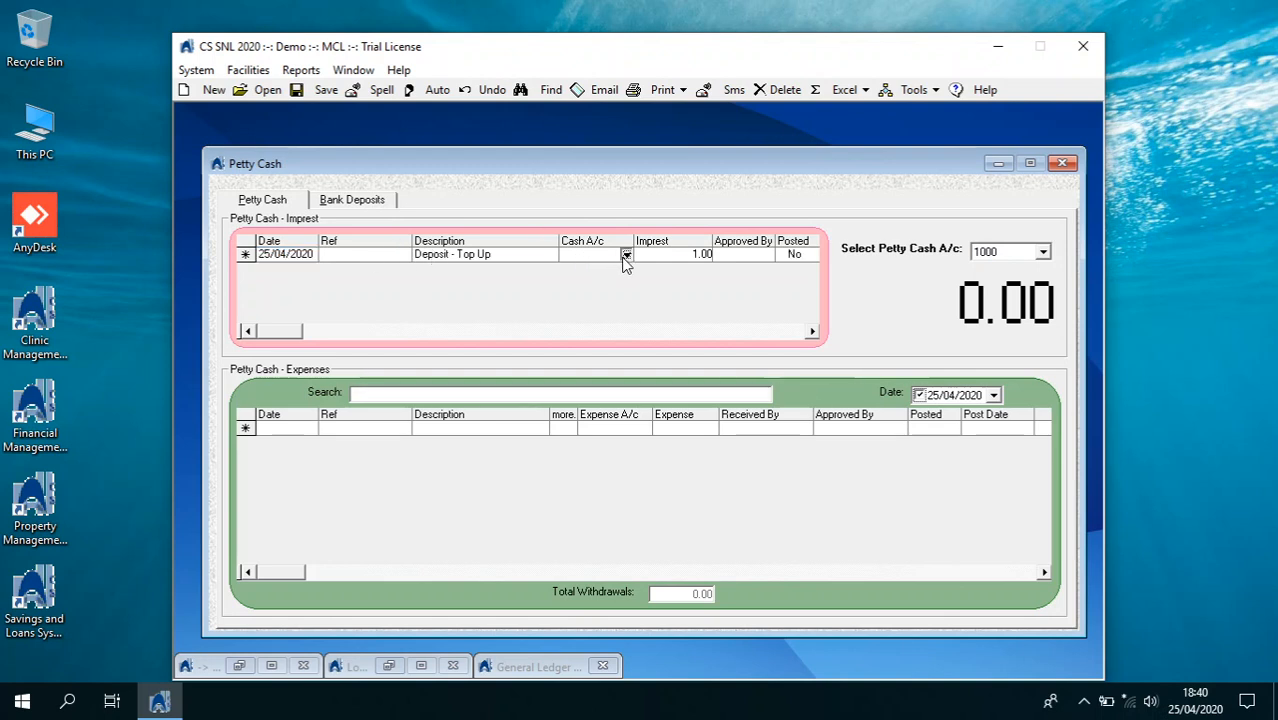
left_click(625, 259)
double_click(592, 269)
Undo the botched imprest entry and restart it, dismissing the missing-recipient and canceled warnings
left_click(268, 254)
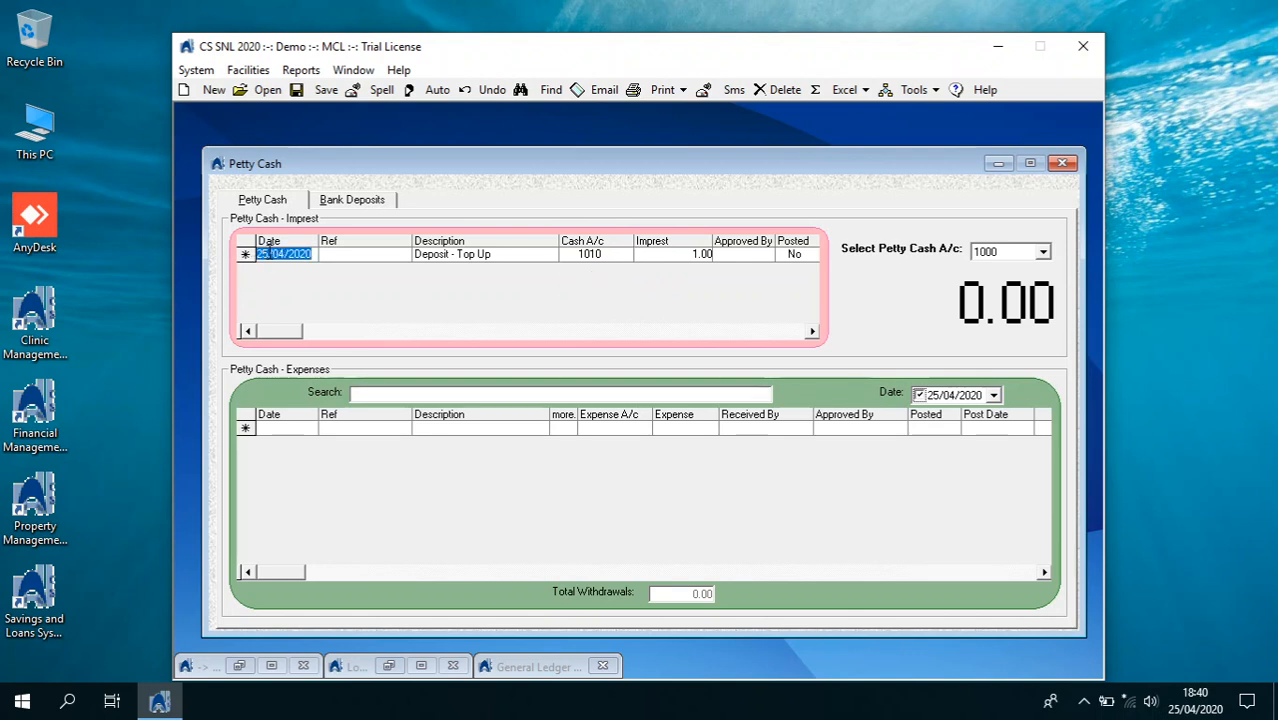
type("01")
key("BackSpace")
key("BackSpace")
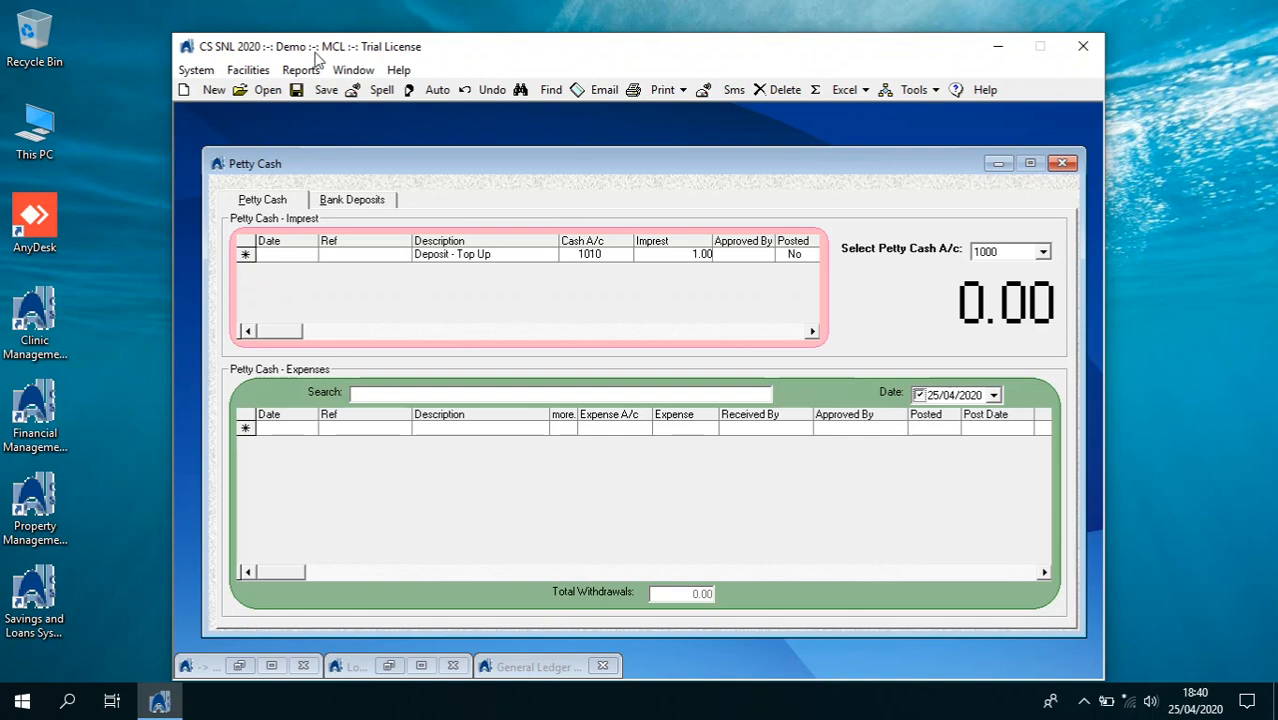
left_click(476, 96)
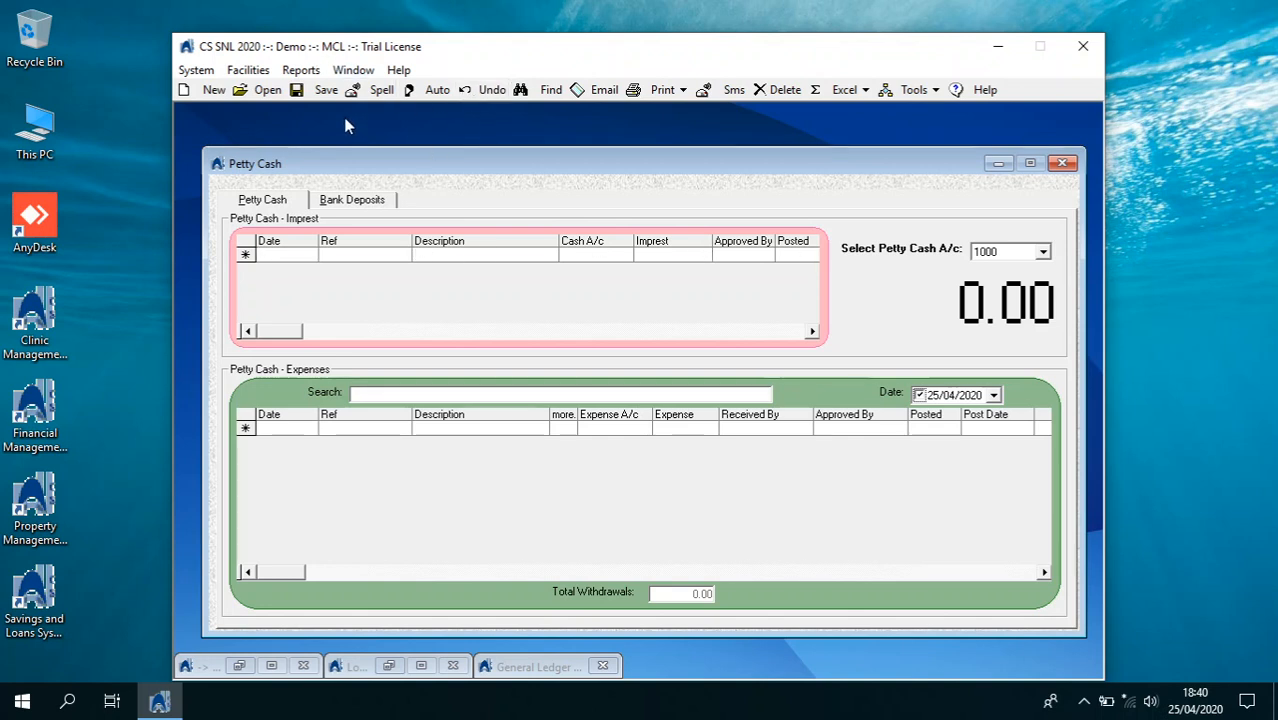
left_click(210, 90)
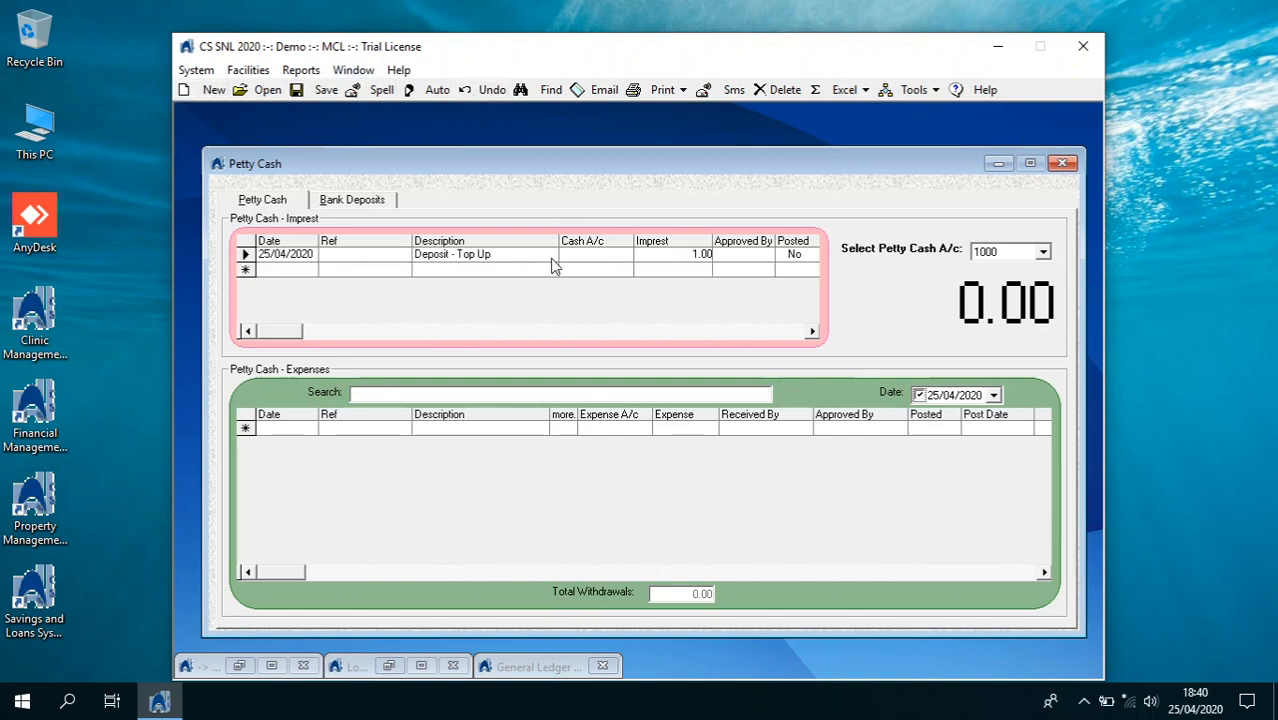
left_click(587, 258)
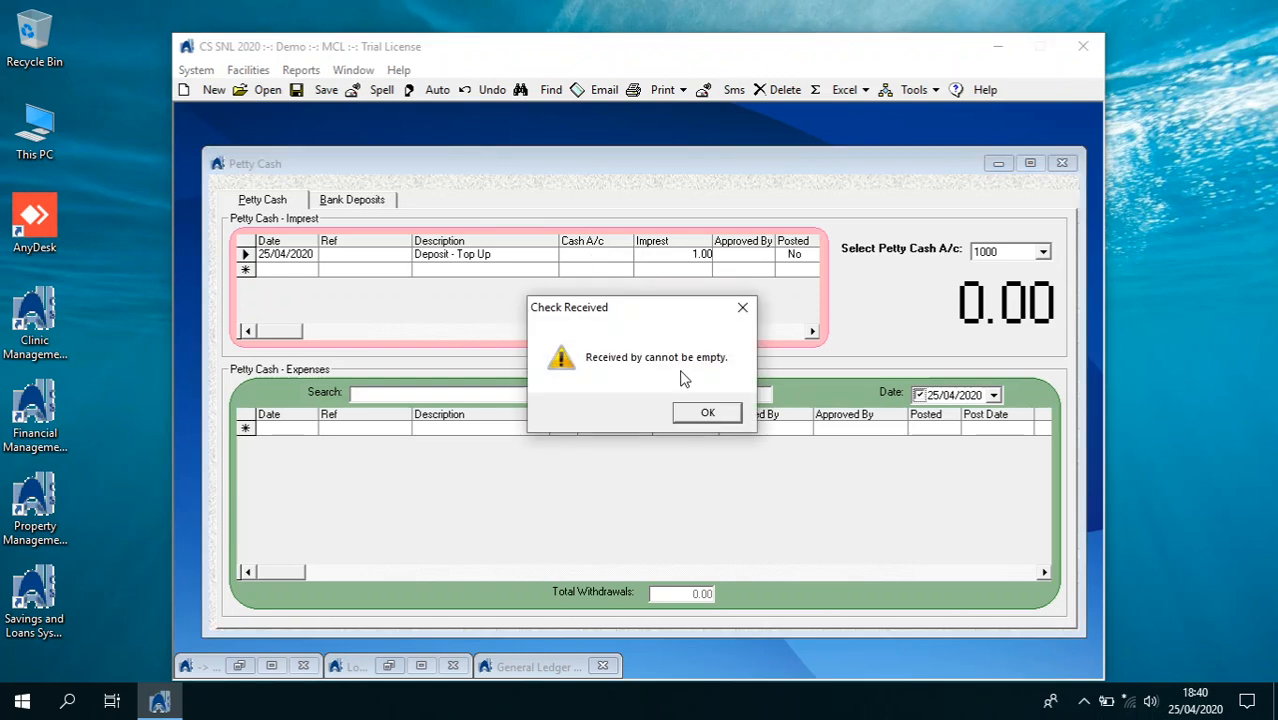
left_click(705, 413)
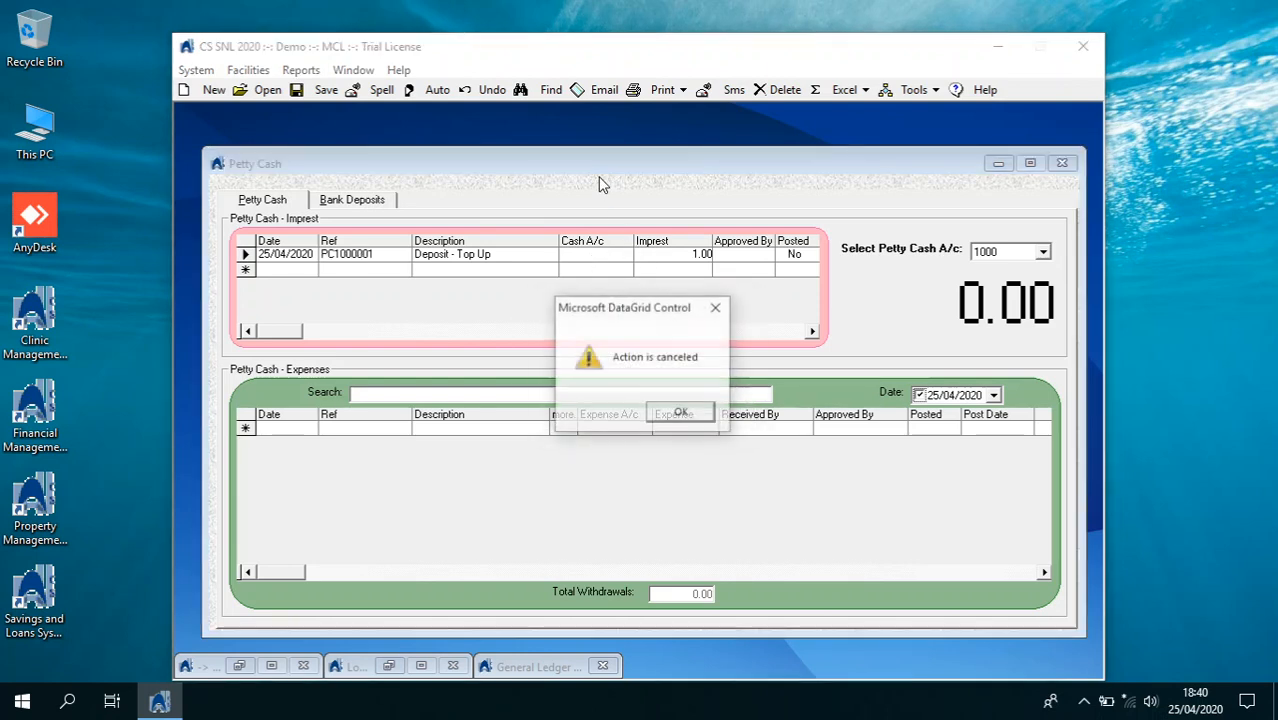
left_click(676, 412)
left_click(503, 92)
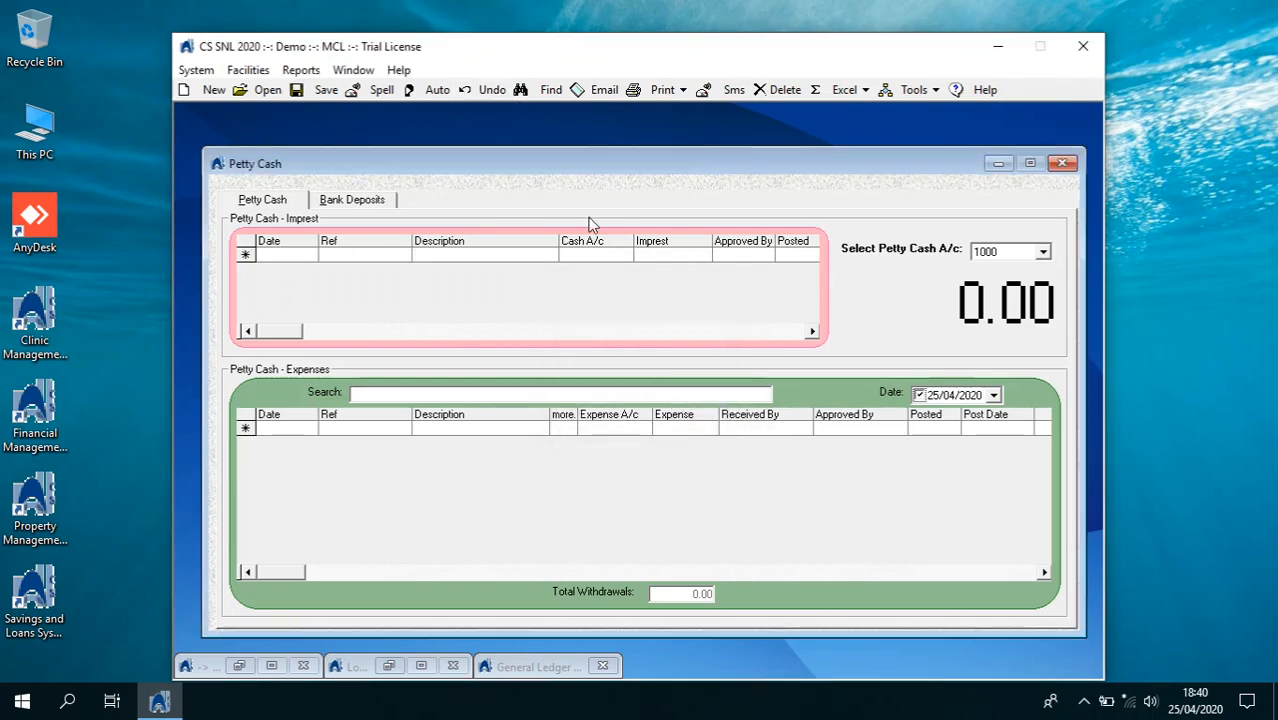
Record a 5,000.00 top-up from Cash 1010 with the default approver, marked posted
left_click(613, 257)
left_click(624, 255)
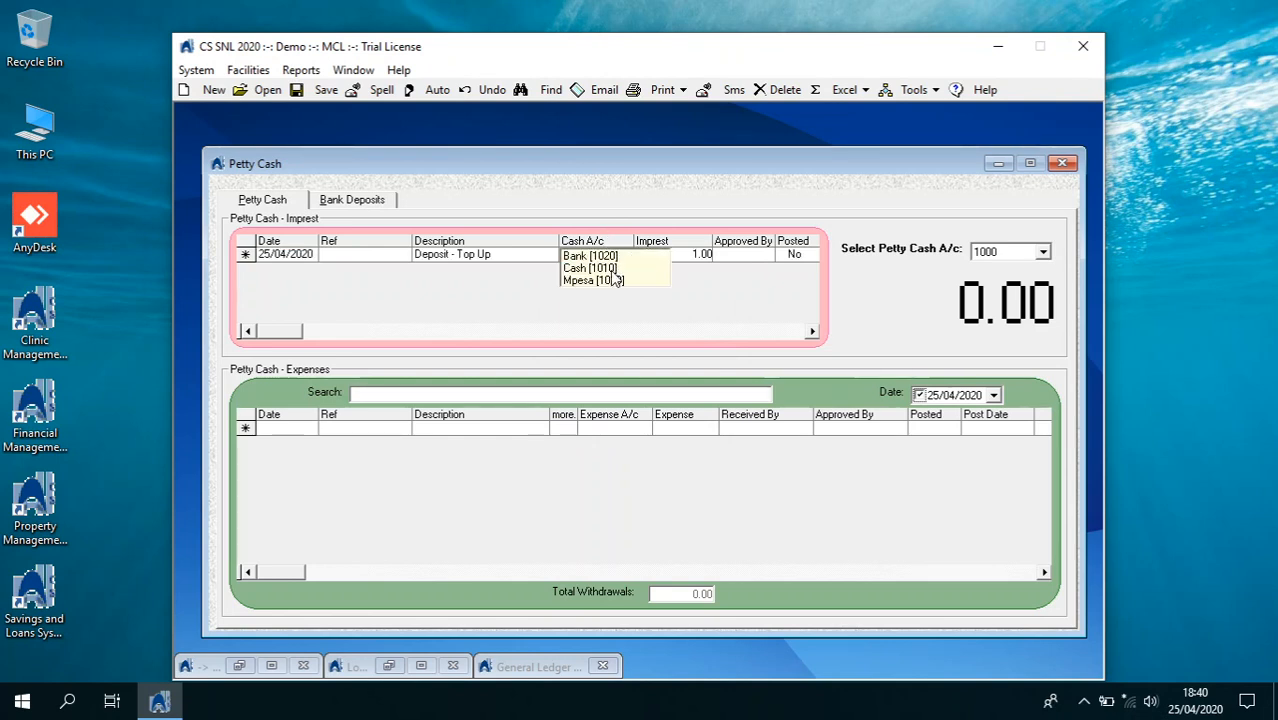
left_click(611, 269)
key("Tab")
type("5000")
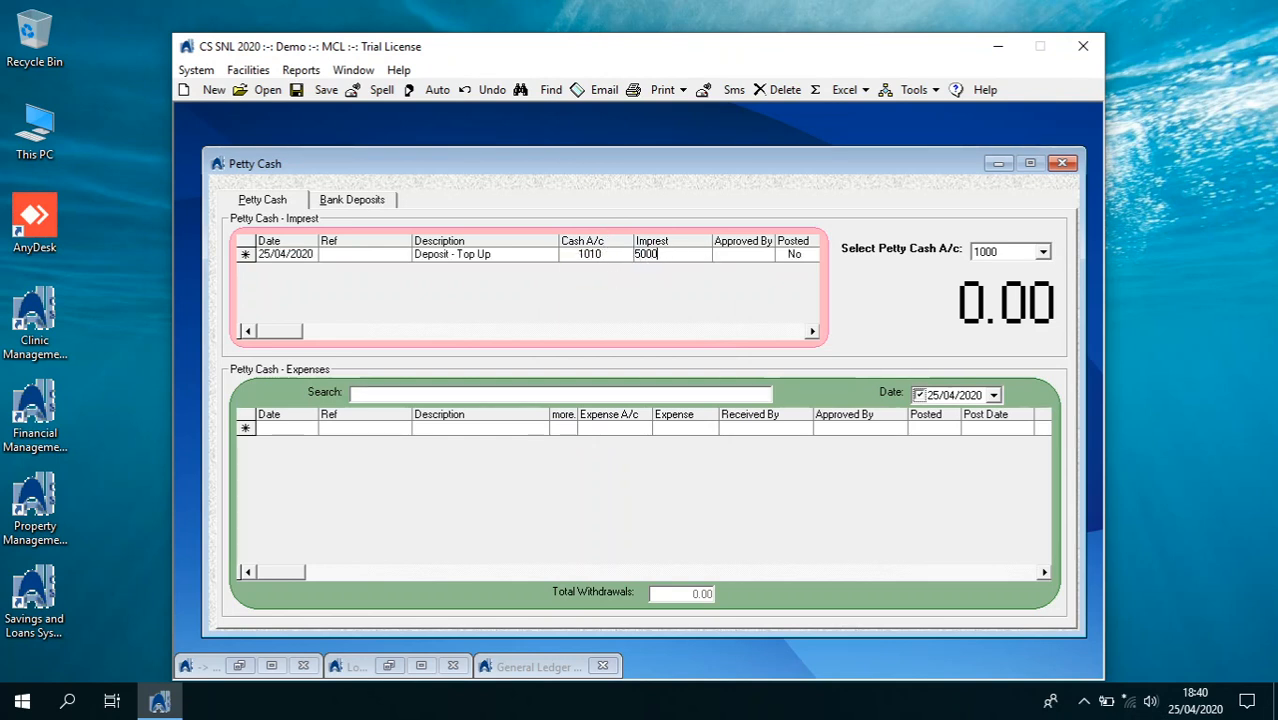
key("Tab")
key("Return")
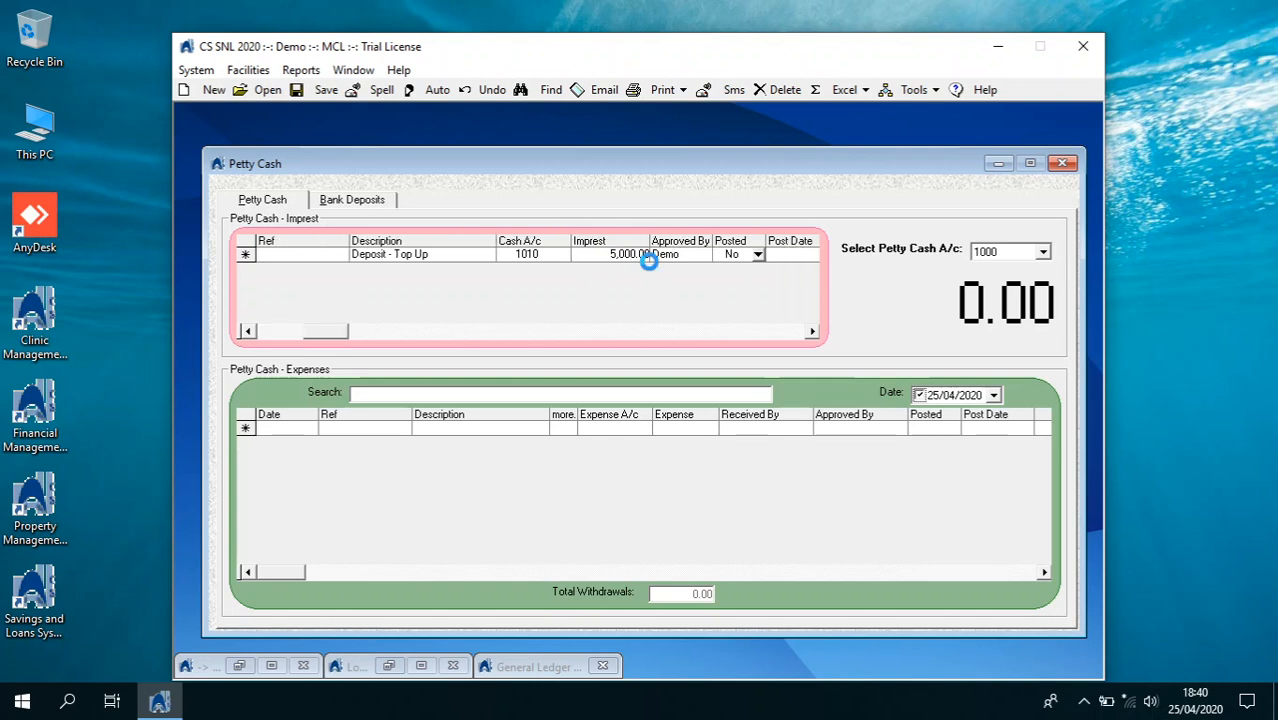
left_click(720, 262)
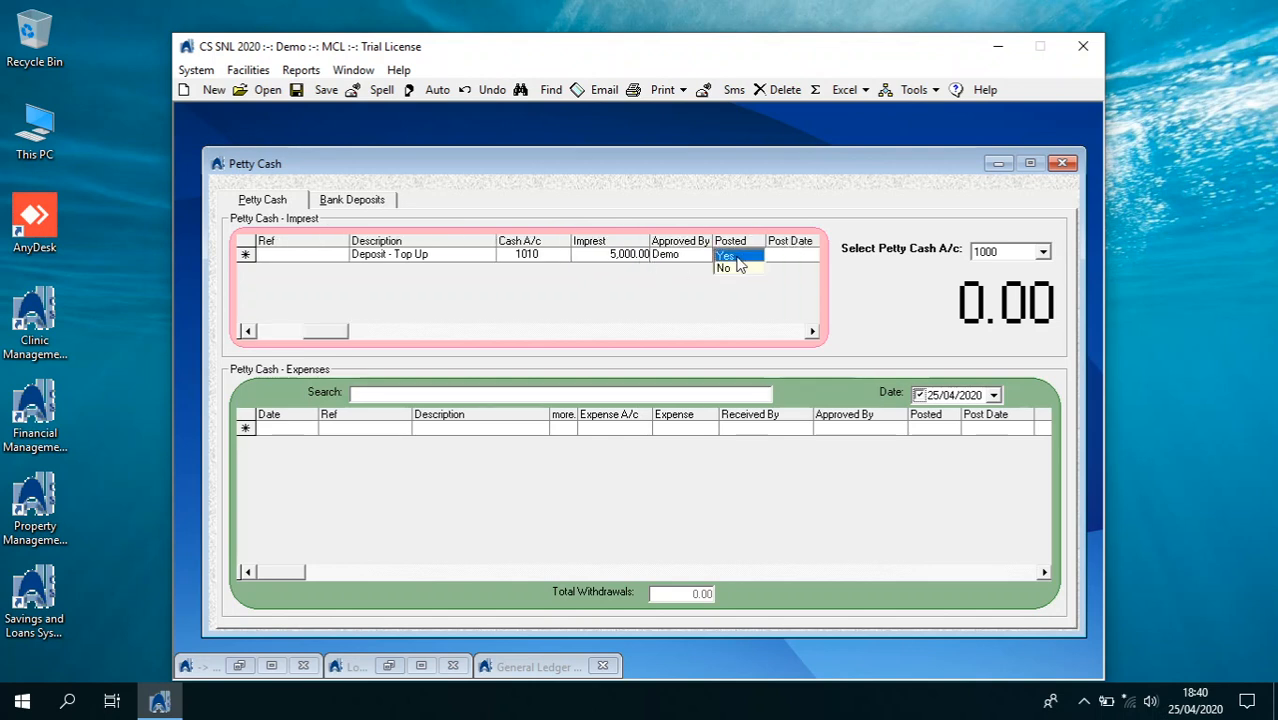
left_click(722, 262)
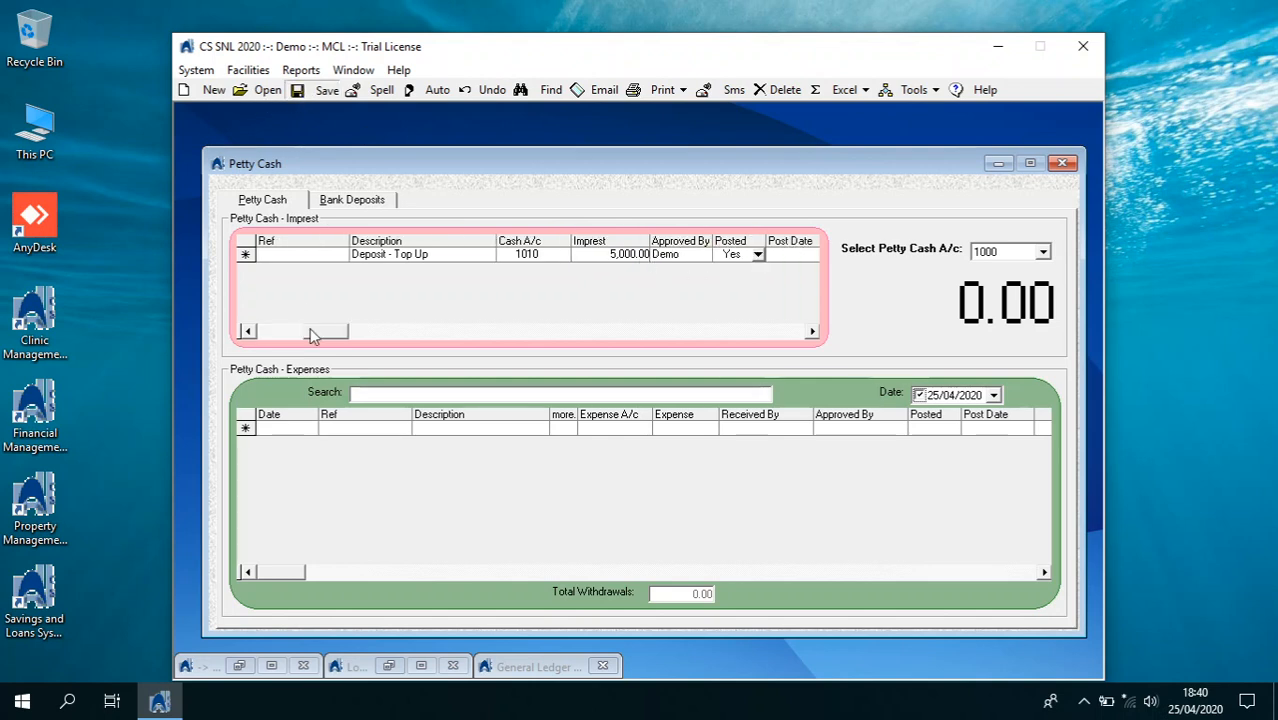
left_click(308, 434)
Add a 'TRAVEL and snacks' expense row charged to Travel and Entertainment 6510
left_click(308, 430)
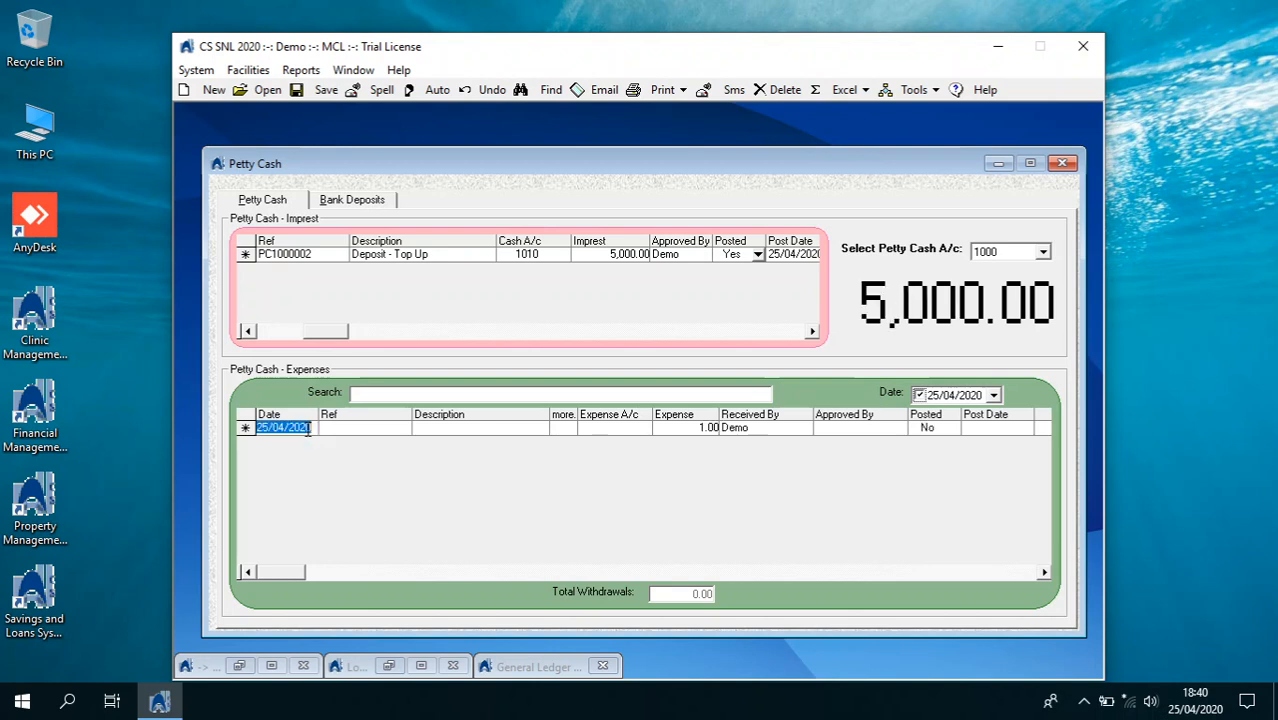
left_click(428, 430)
left_click(735, 411)
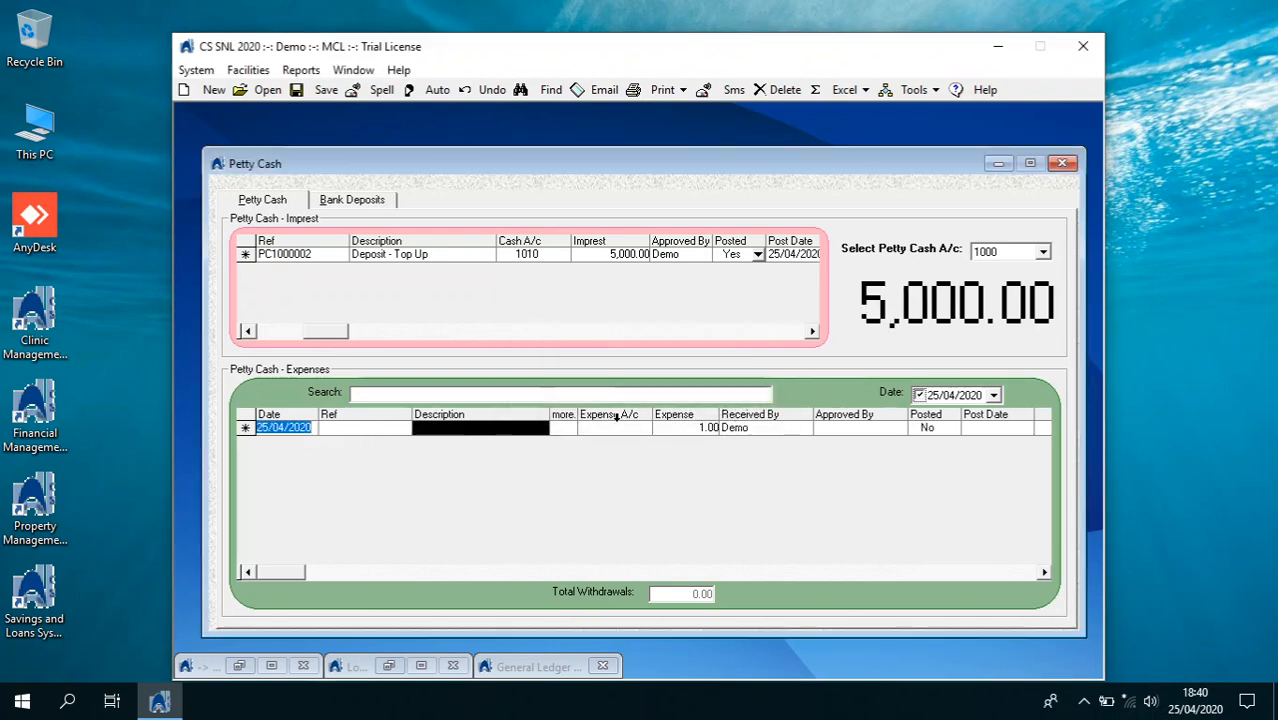
type("TR")
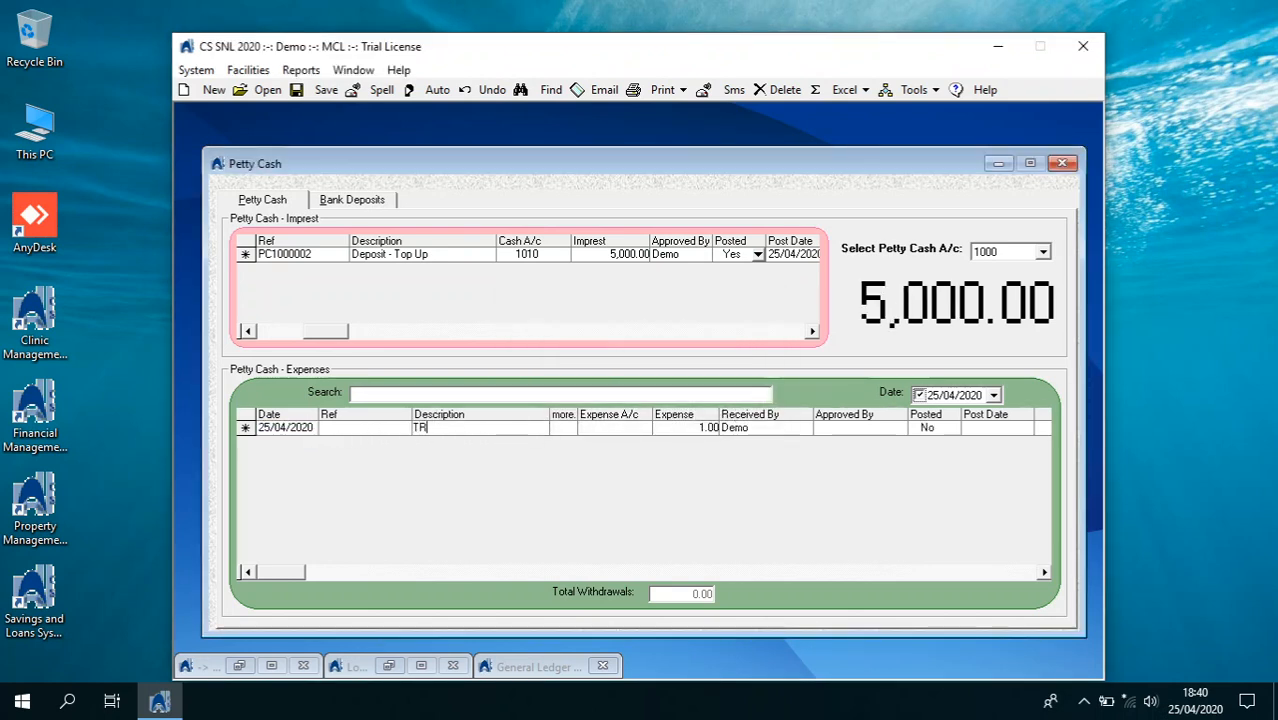
type("AVEL and sn")
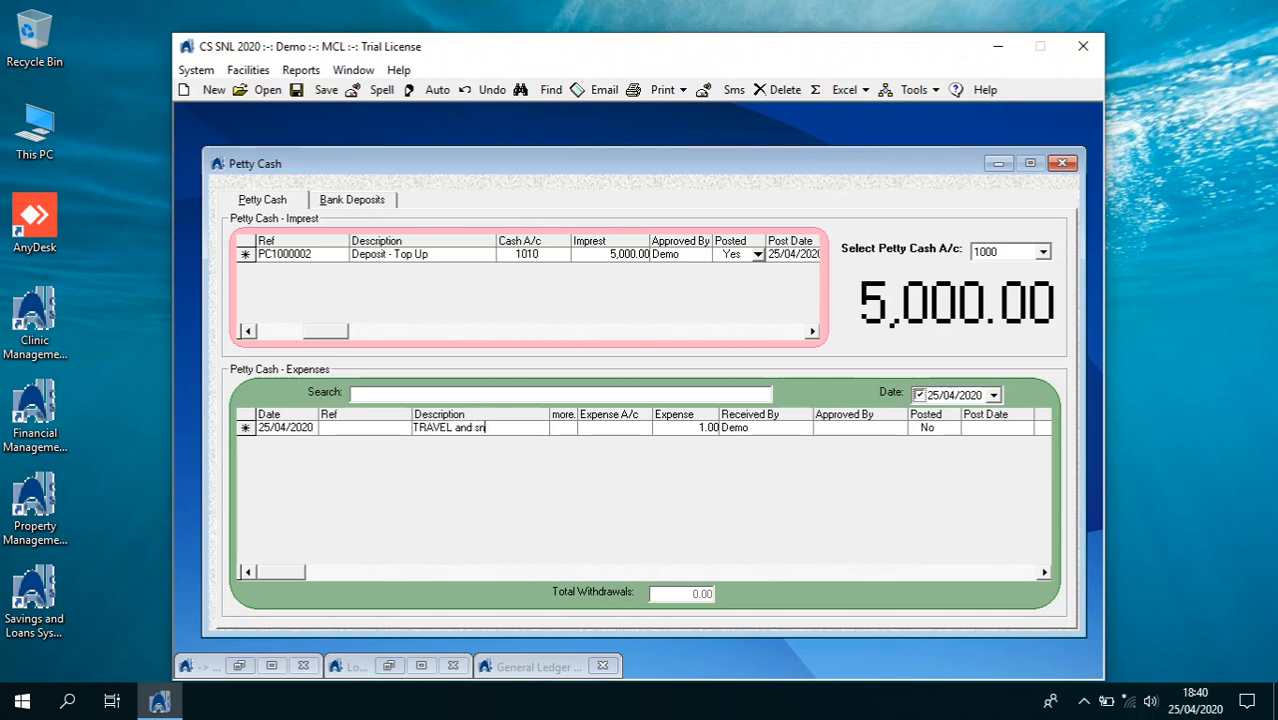
type("acks")
key("Tab")
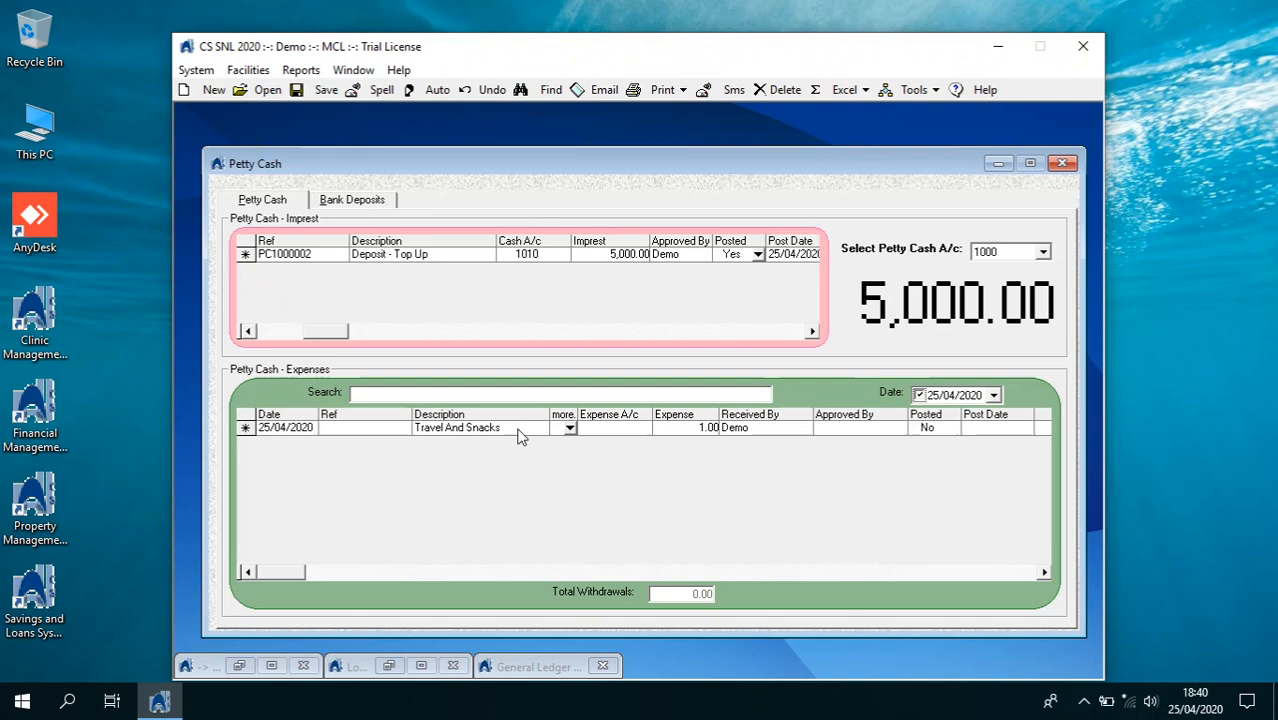
left_click(650, 431)
left_click(646, 429)
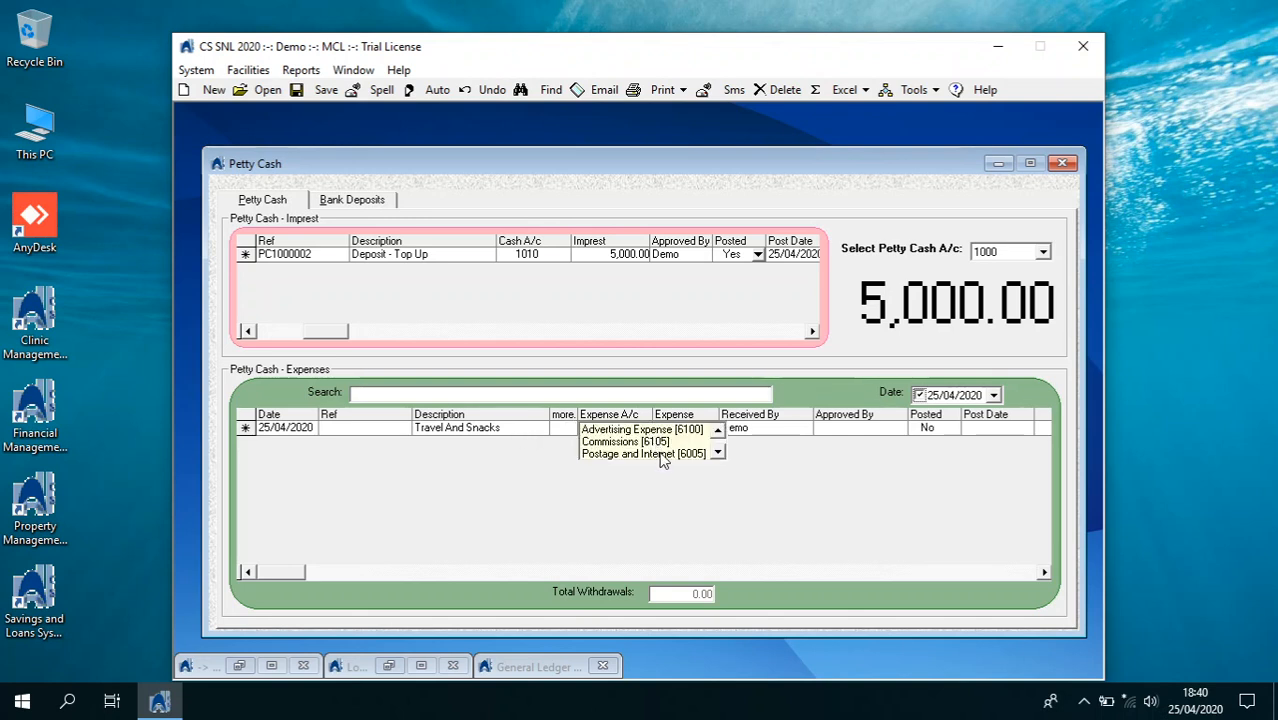
left_click(717, 453)
left_click(717, 453)
left_click(717, 453)
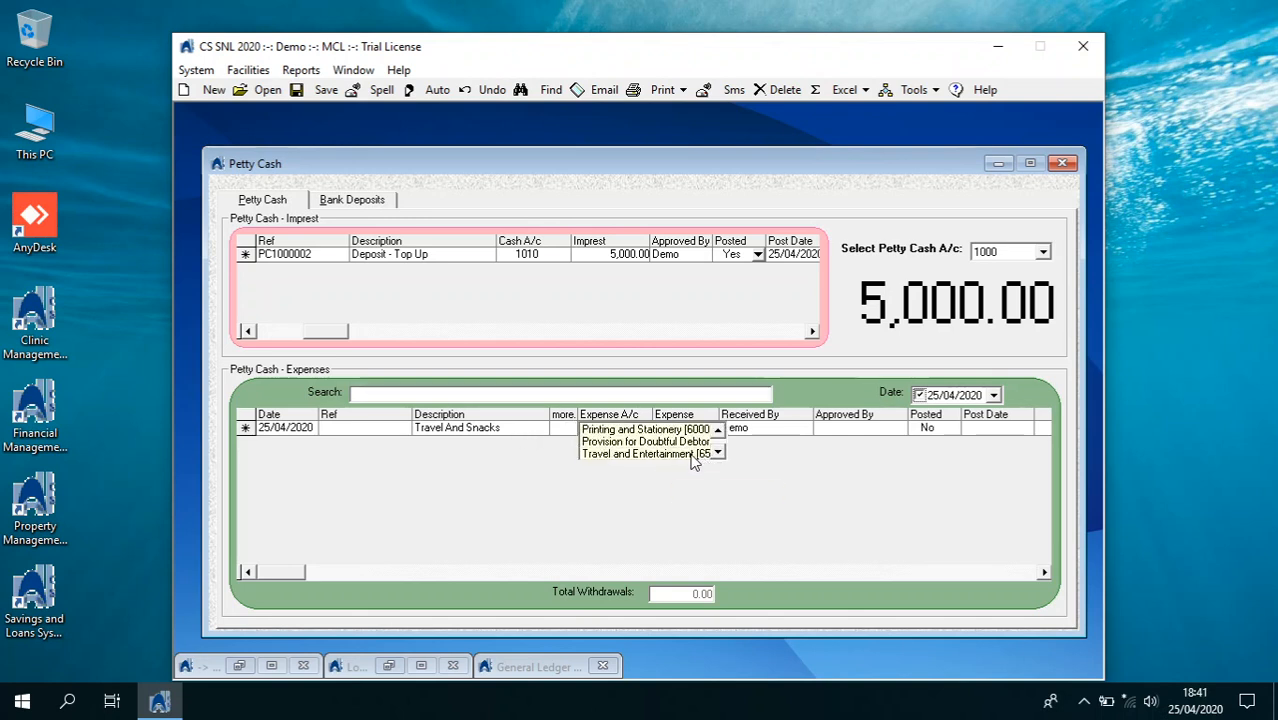
double_click(695, 455)
Give the travel expense 1,500.00 with approver 'demo', mark it posted and save
left_click(712, 430)
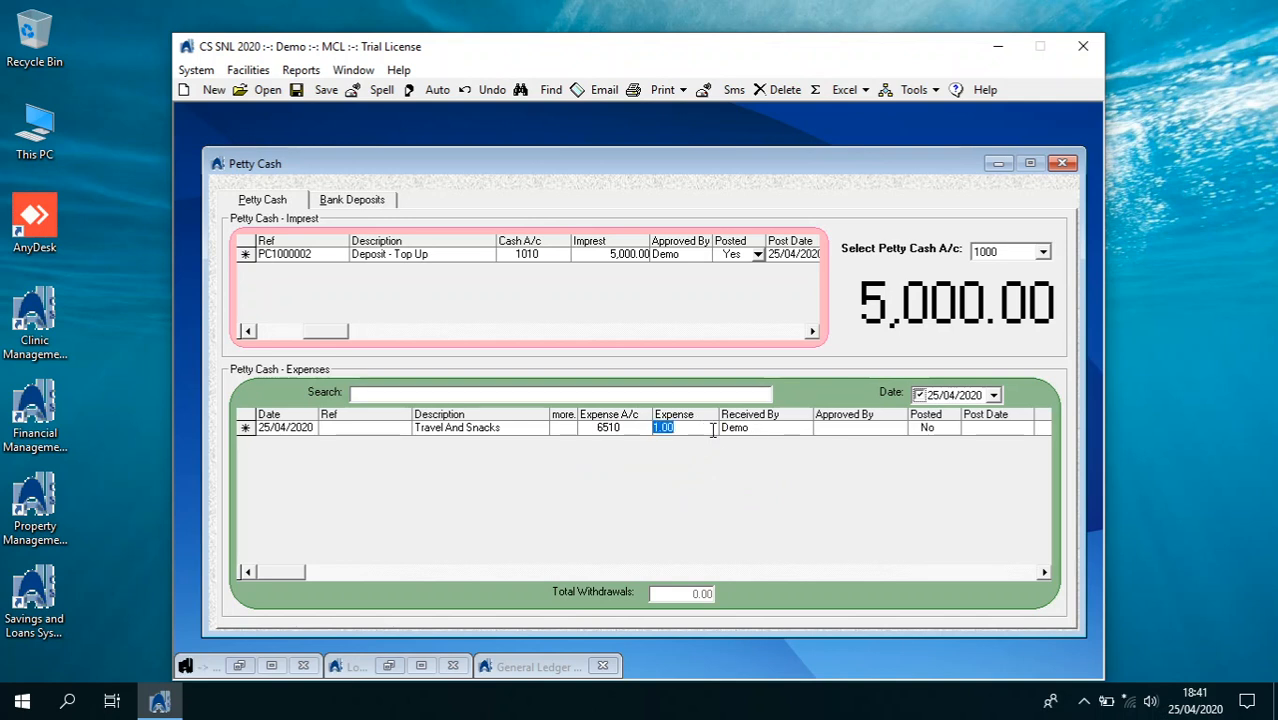
type("15")
left_click(751, 429)
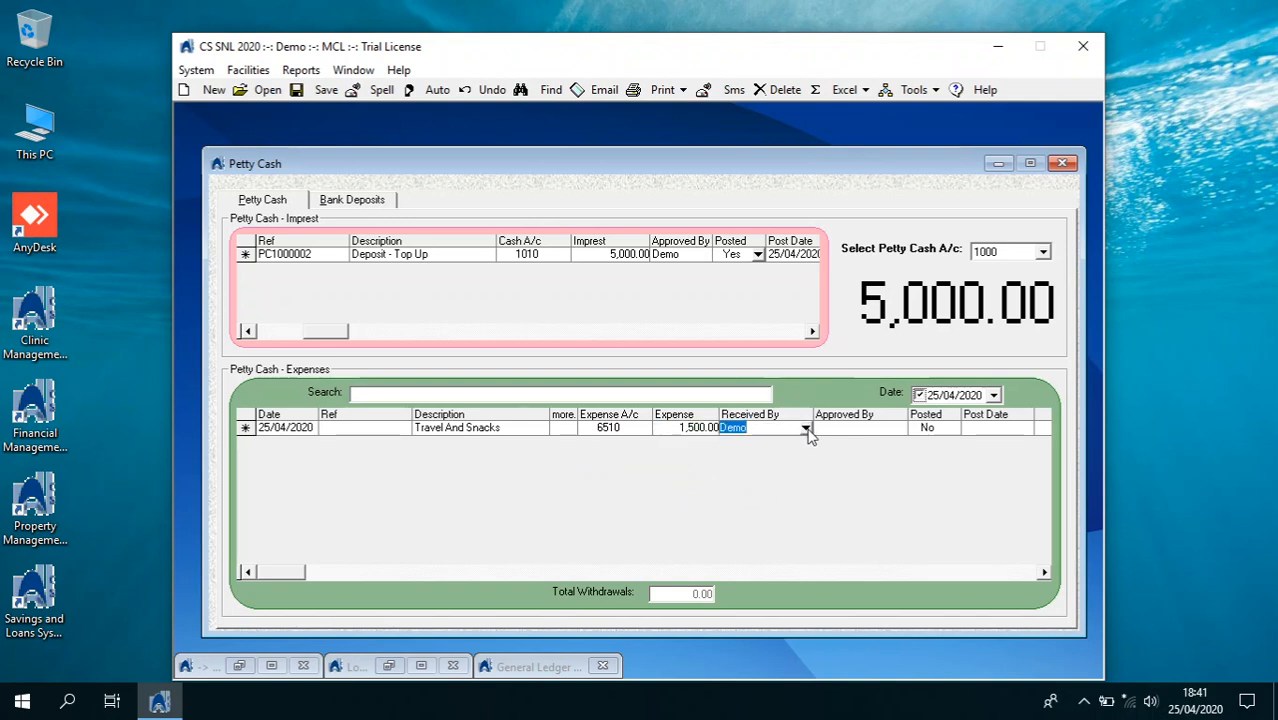
left_click(833, 431)
type("demo")
key("Tab")
left_click(952, 428)
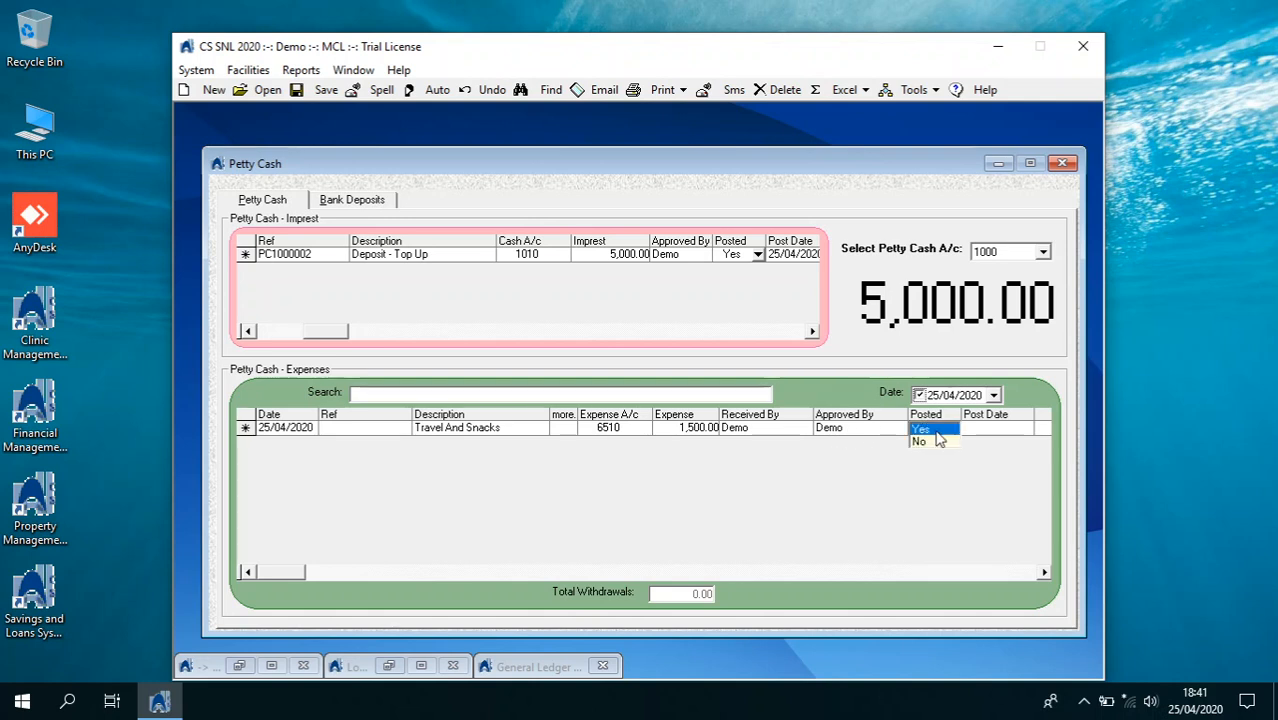
left_click(930, 430)
left_click(334, 100)
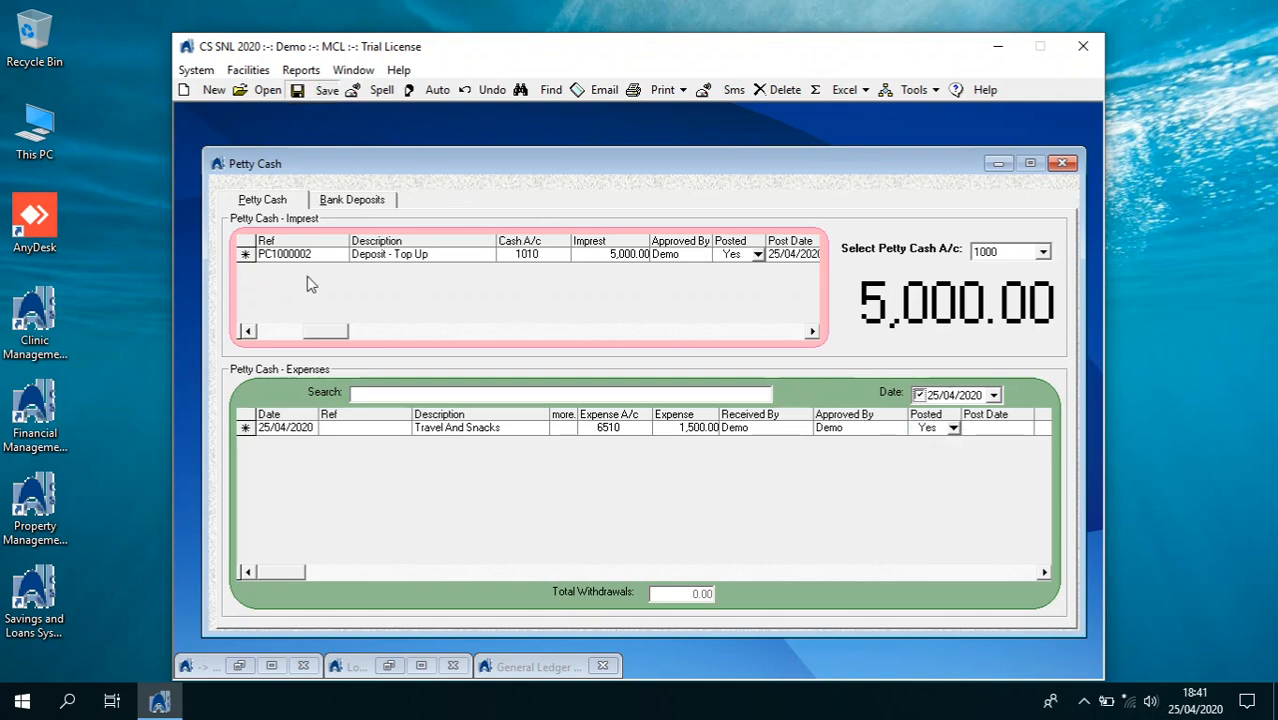
Add a 'wifi' expense row charged to account 6005
left_click(207, 90)
left_click(434, 444)
type("w")
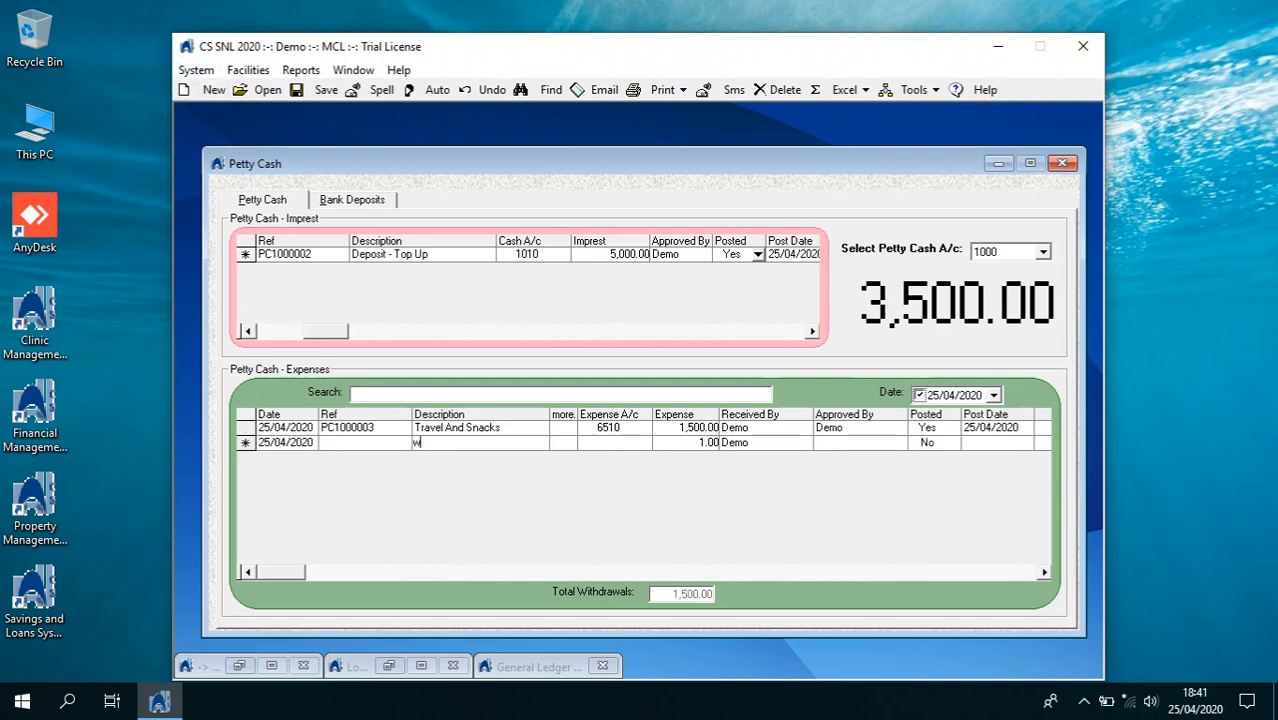
type("ifi")
left_click(625, 444)
left_click(645, 449)
left_click(639, 466)
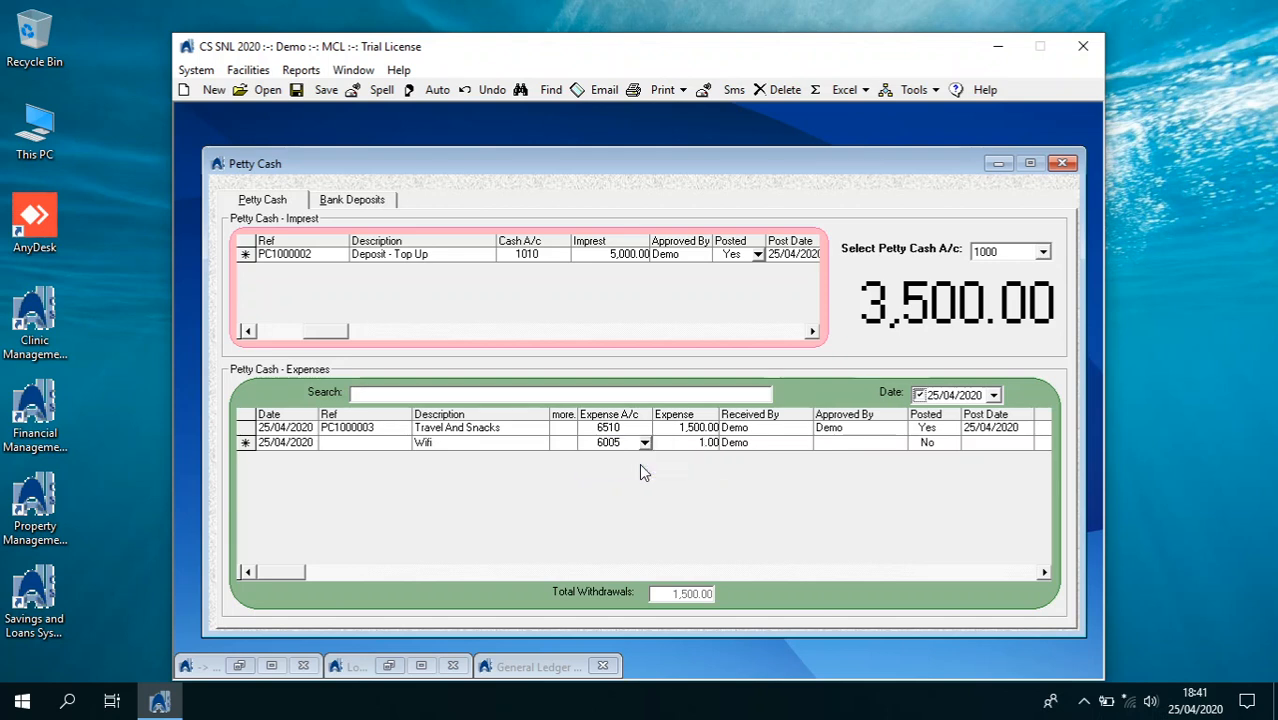
Set the wifi expense to 2,500.00, mark it posted, save, and close Petty Cash
left_click(701, 443)
type("2500")
key("Tab")
key("Tab")
key("Tab")
left_click(953, 442)
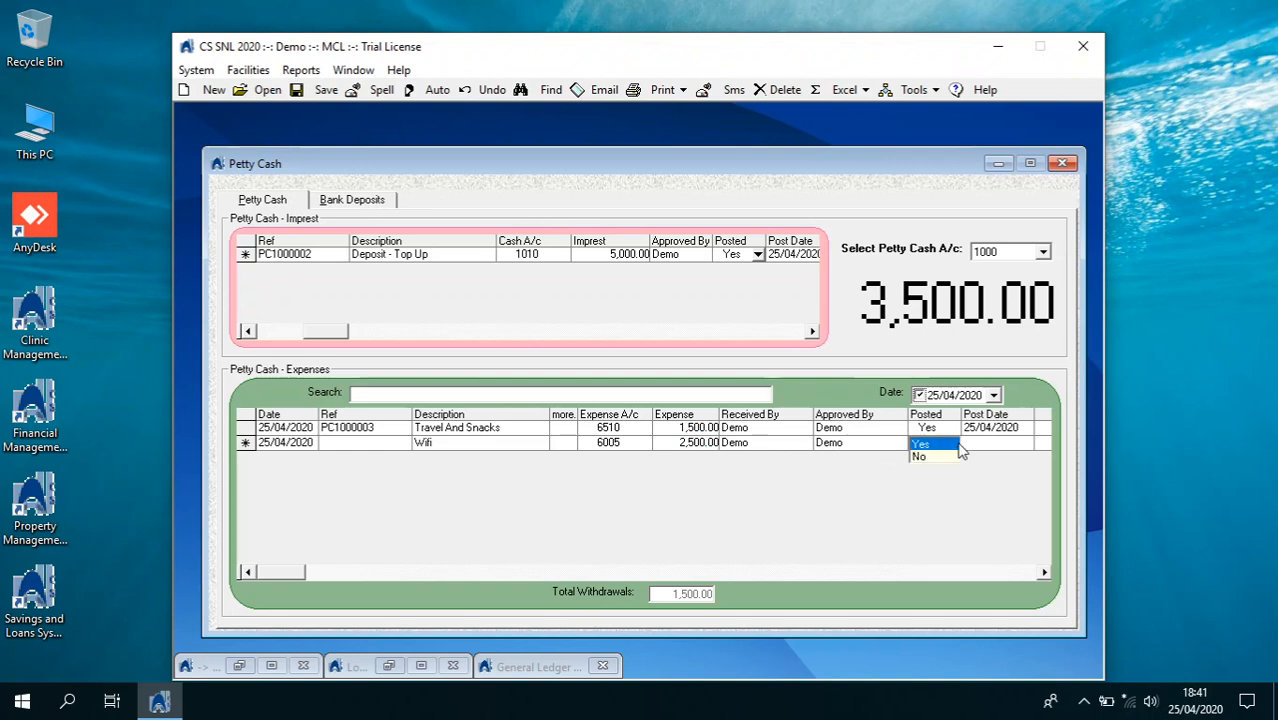
left_click(932, 456)
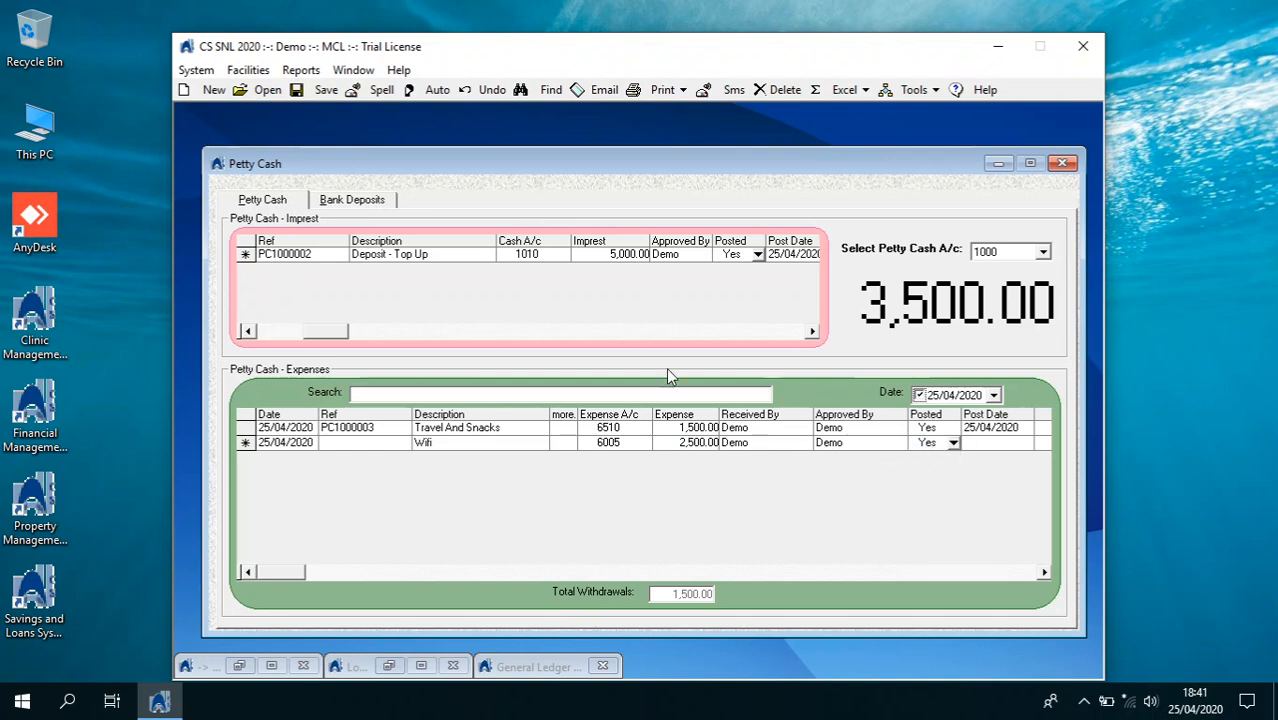
left_click(333, 97)
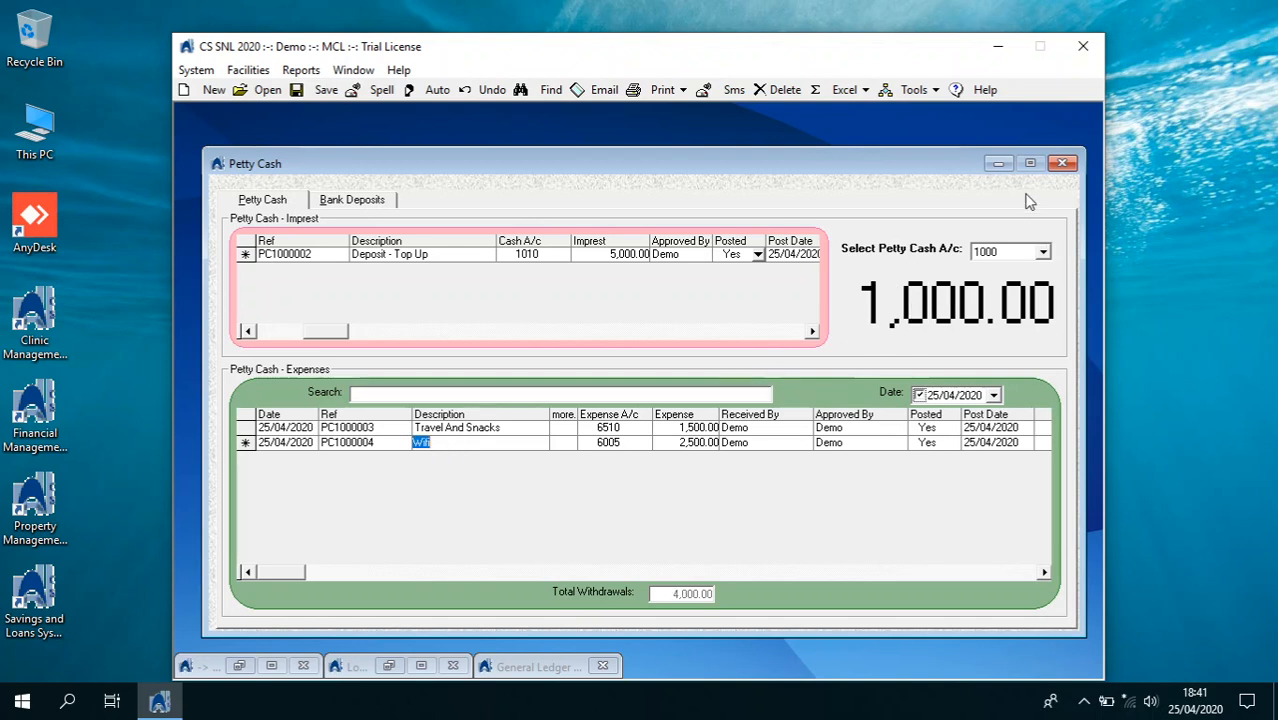
left_click(1060, 164)
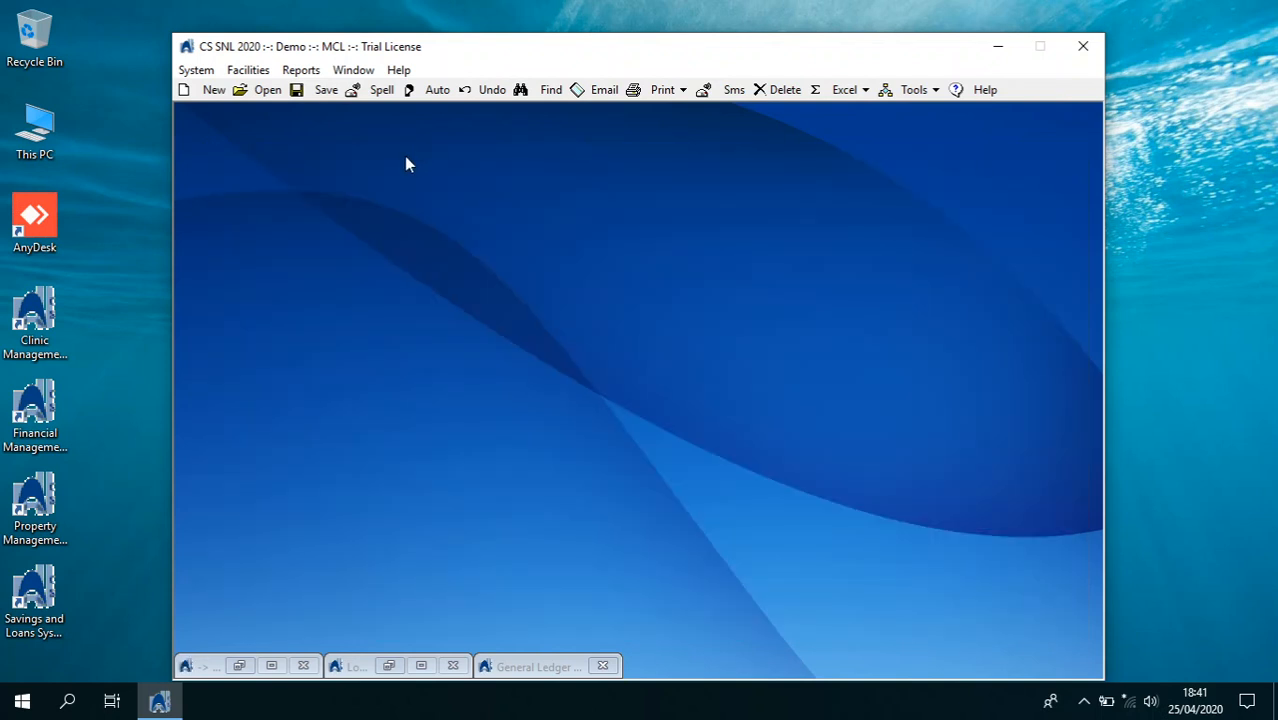
left_click(205, 74)
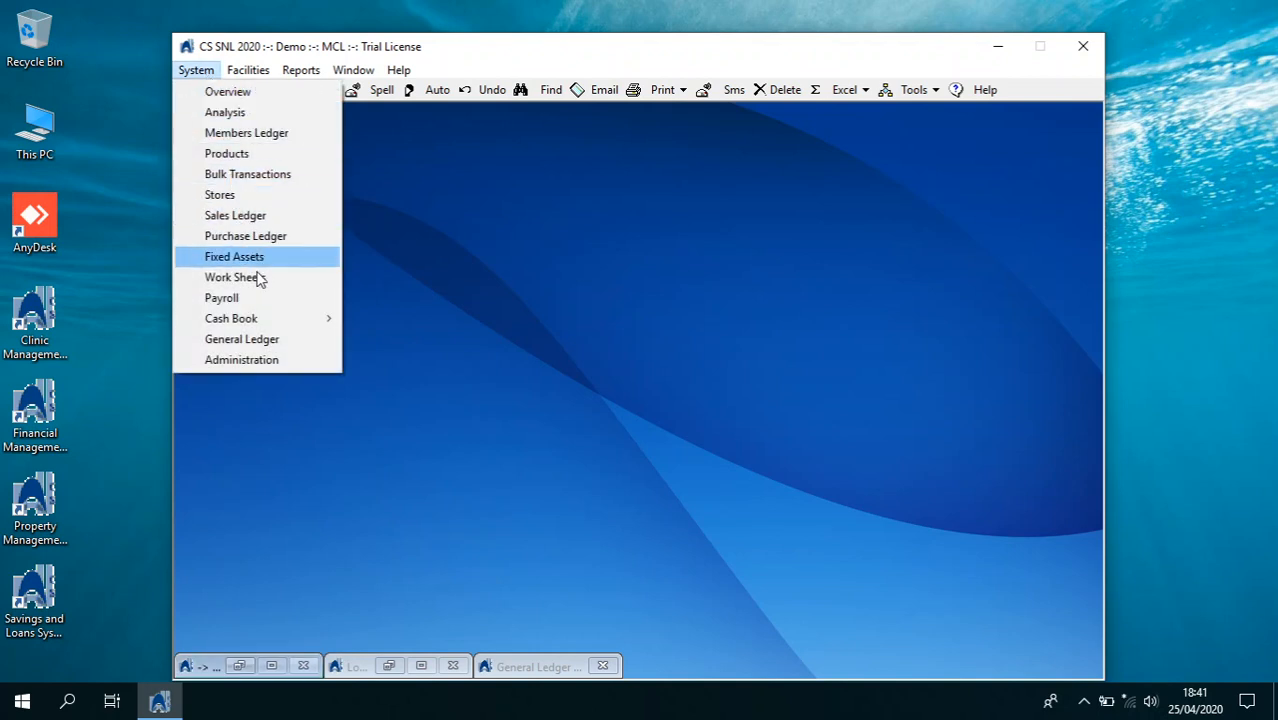
left_click(277, 340)
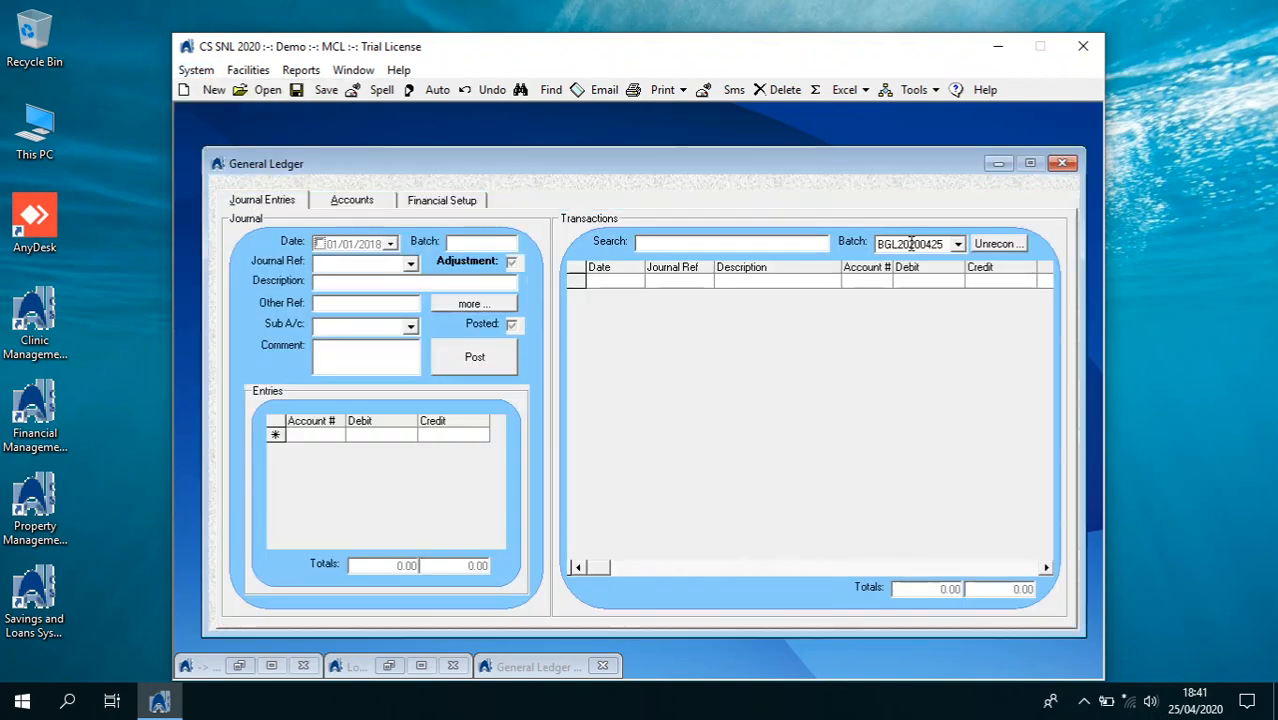
left_click(957, 245)
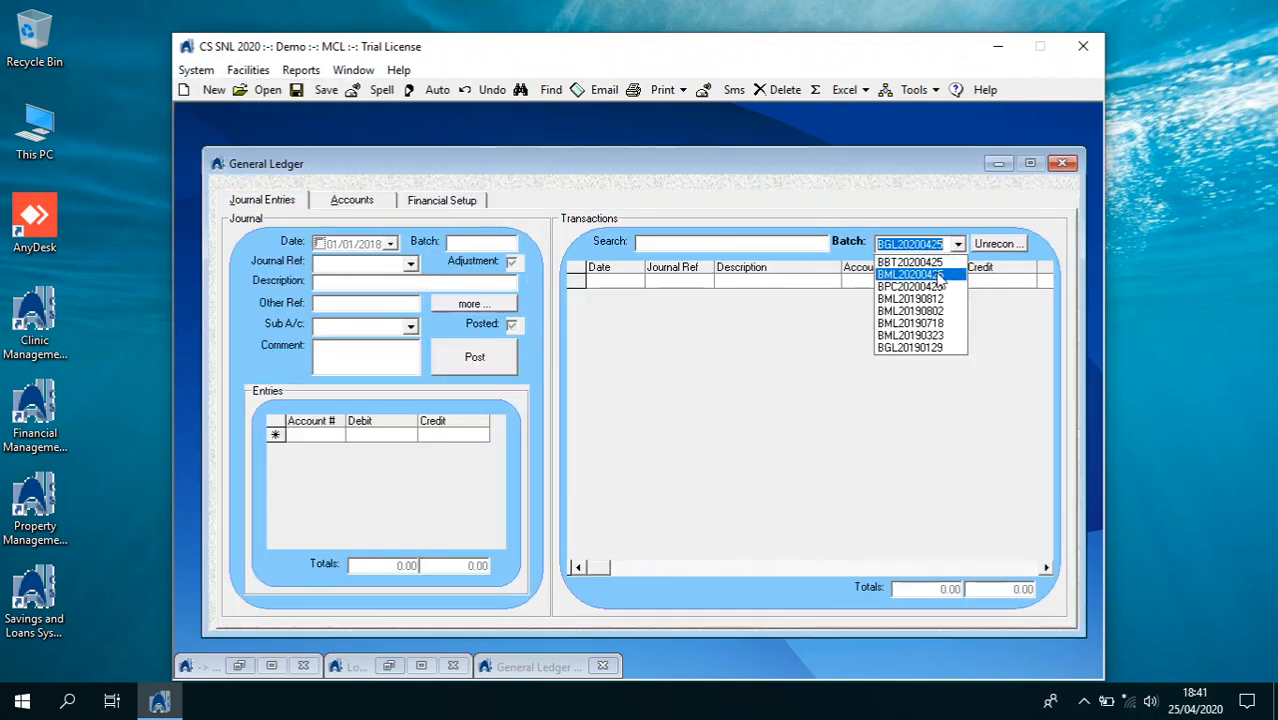
left_click(938, 288)
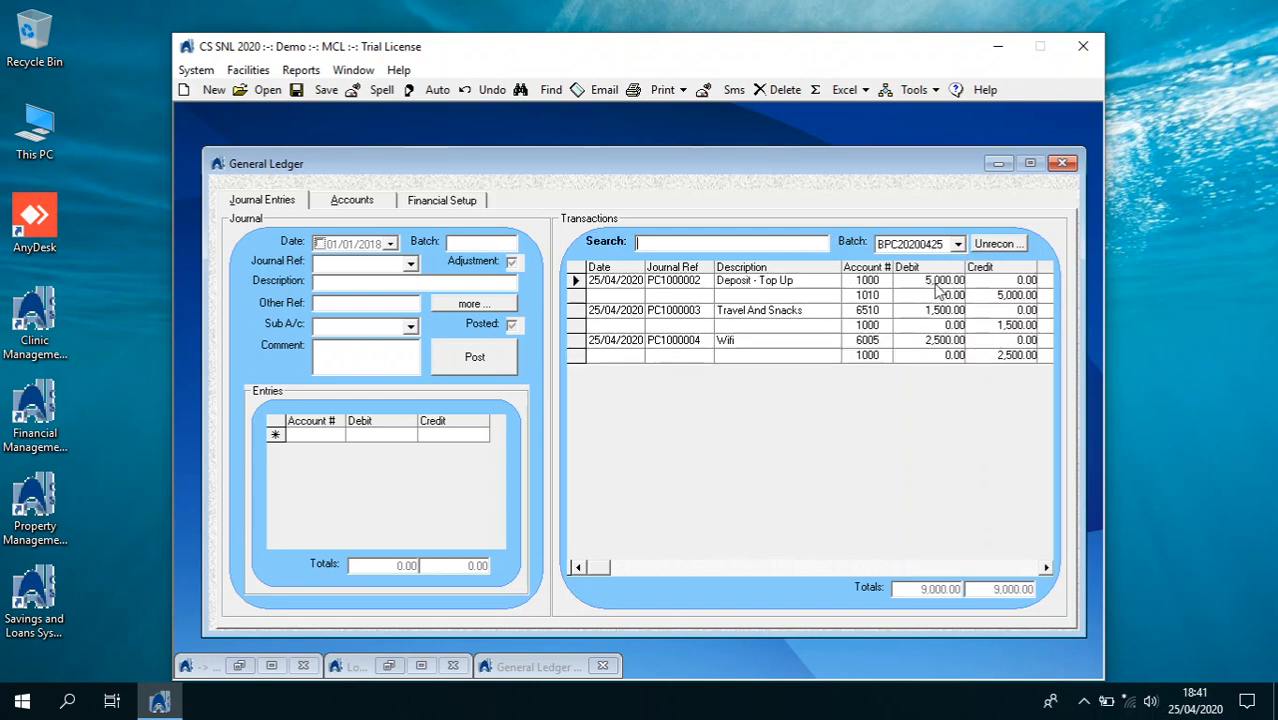
left_click(1062, 163)
left_click(196, 70)
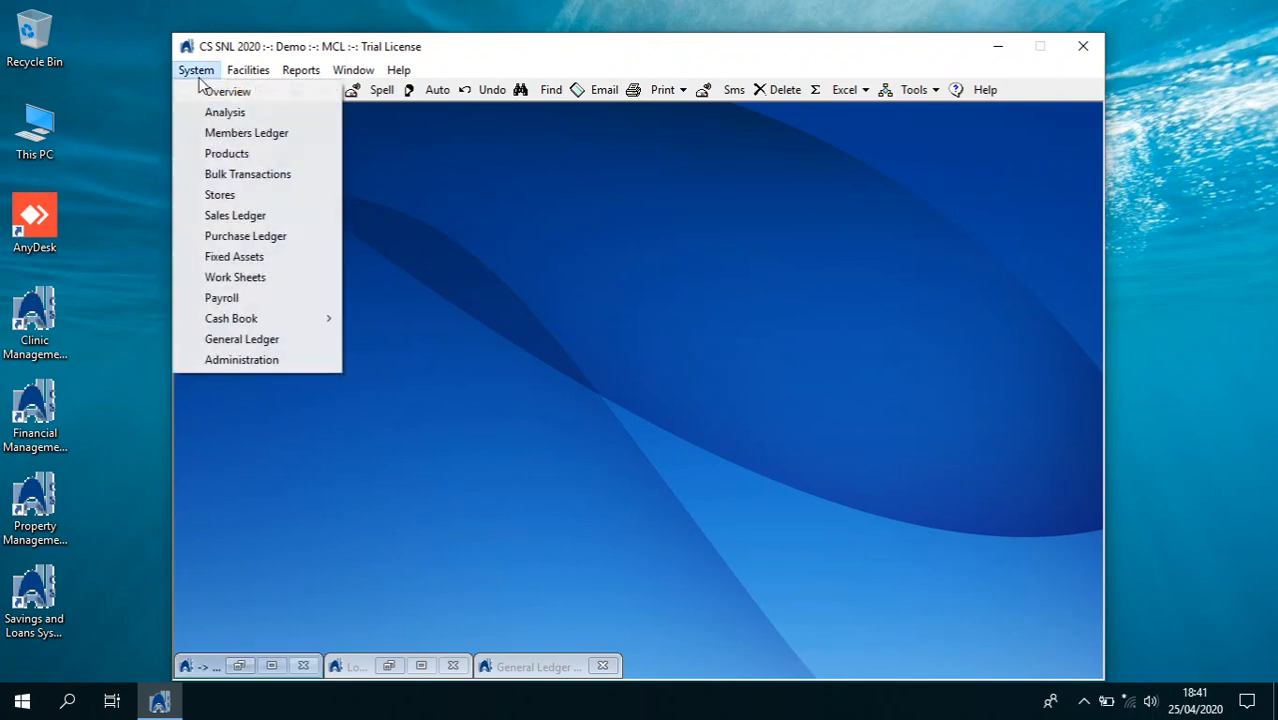
Load the loan officer's employee record in Payroll, show their pay elements, and open the Payroll tab
left_click(222, 298)
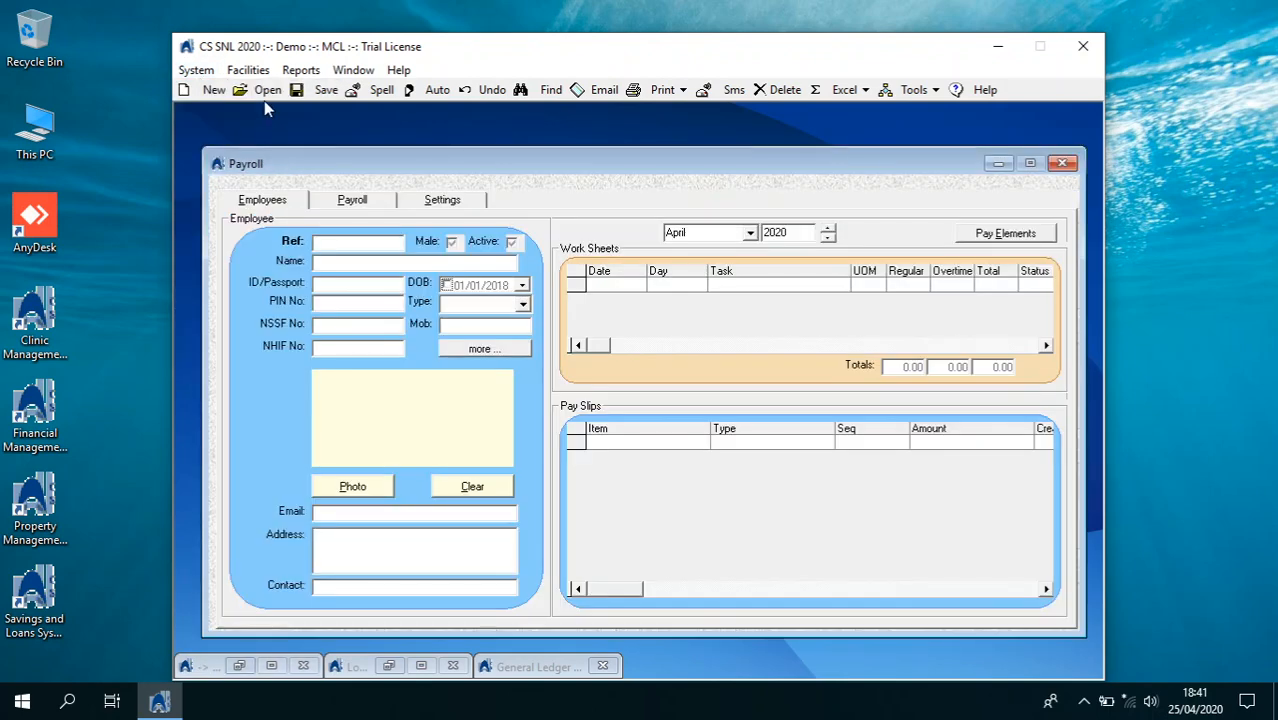
left_click(262, 96)
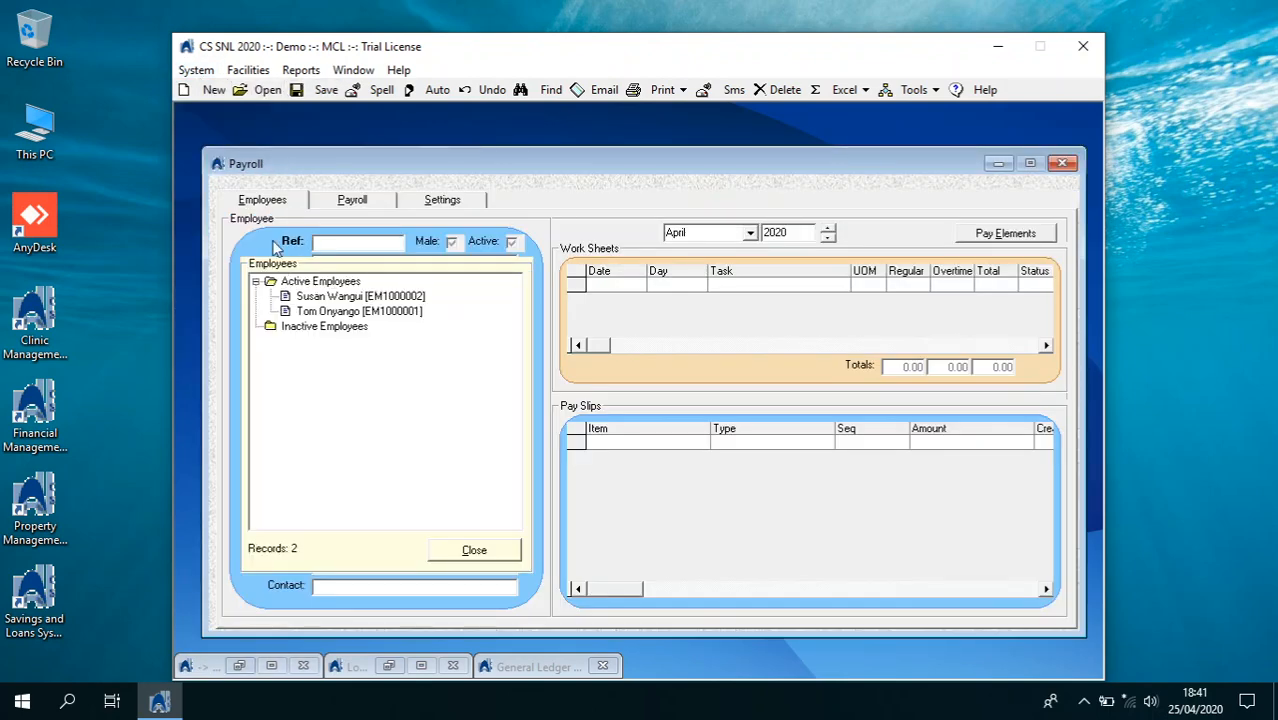
left_click(455, 545)
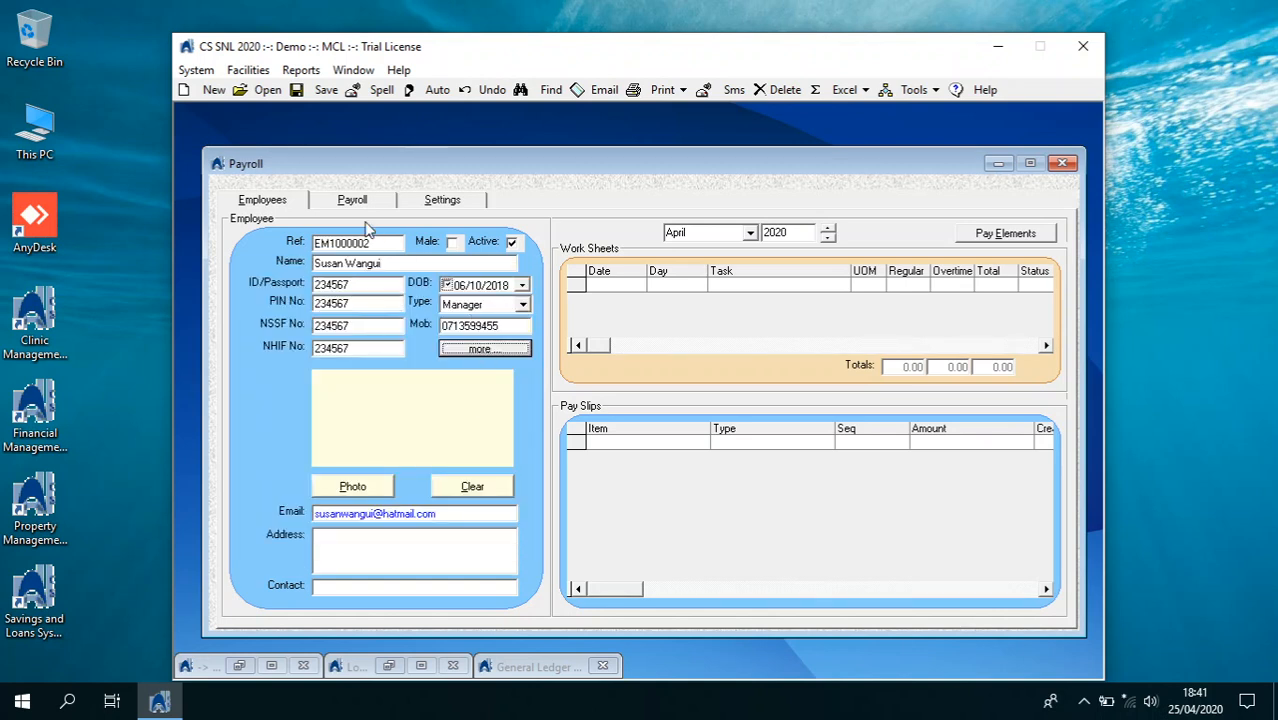
left_click(264, 89)
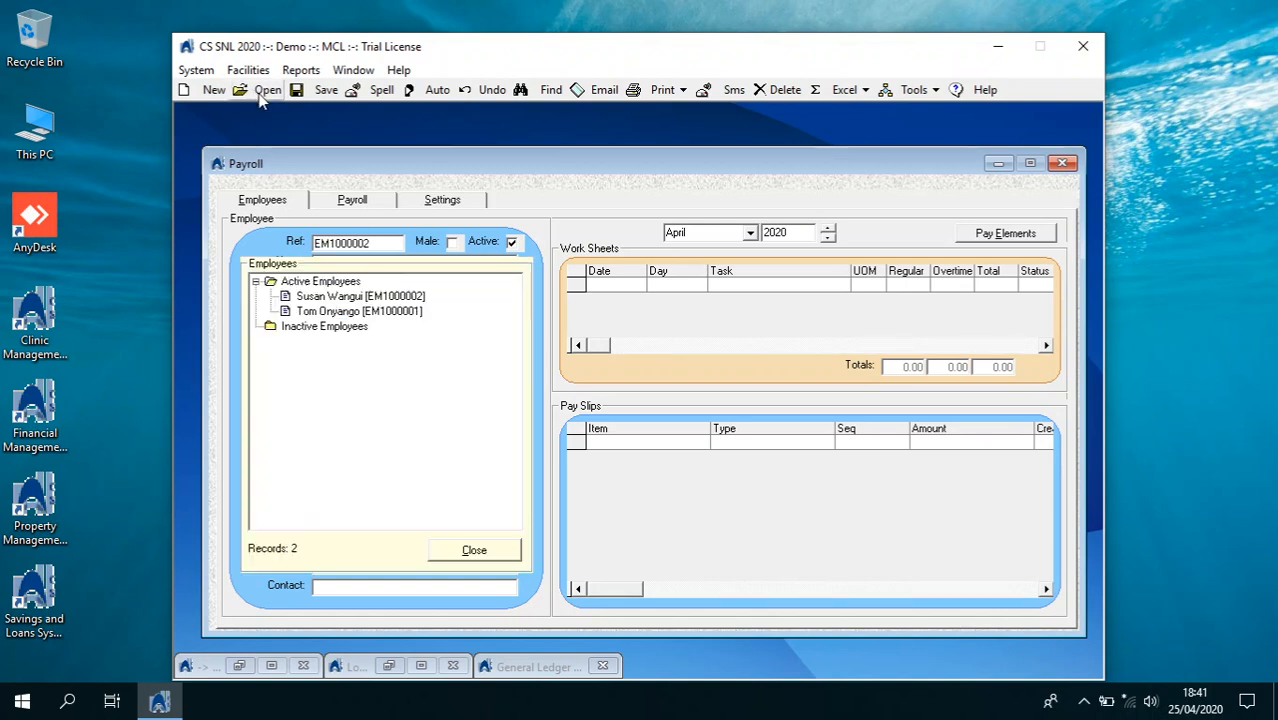
left_click(385, 311)
left_click(488, 550)
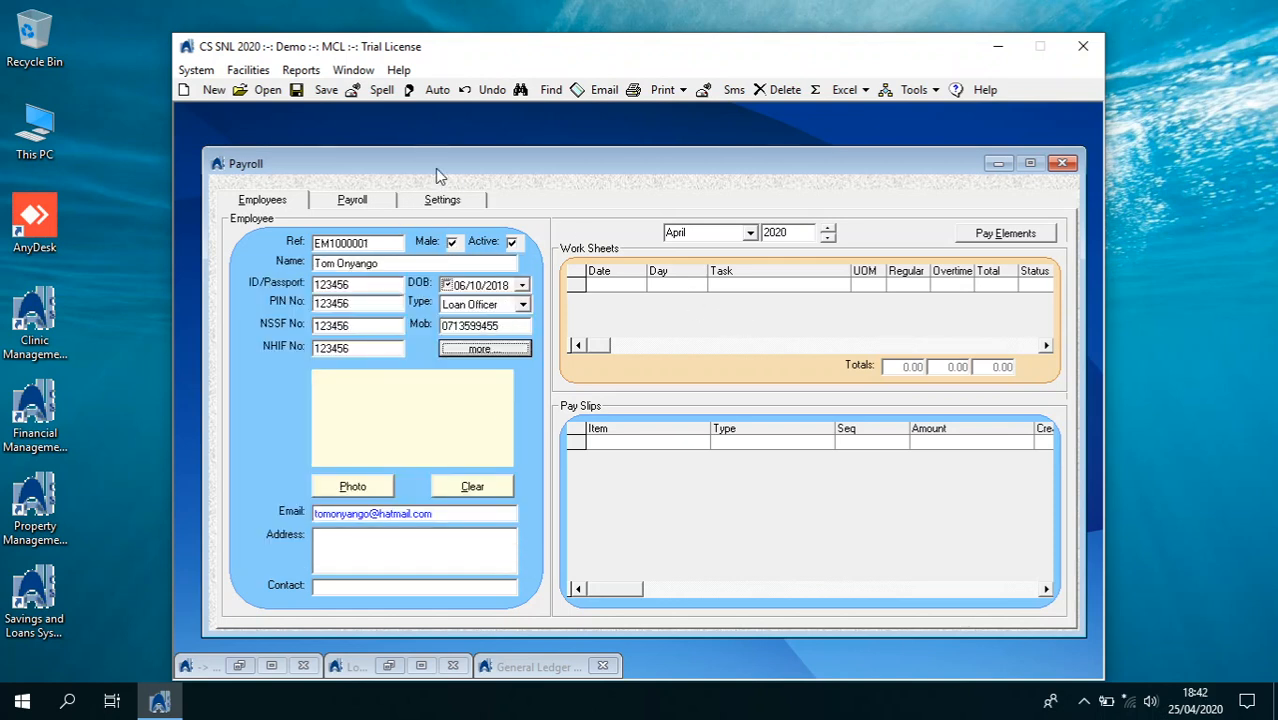
left_click(984, 237)
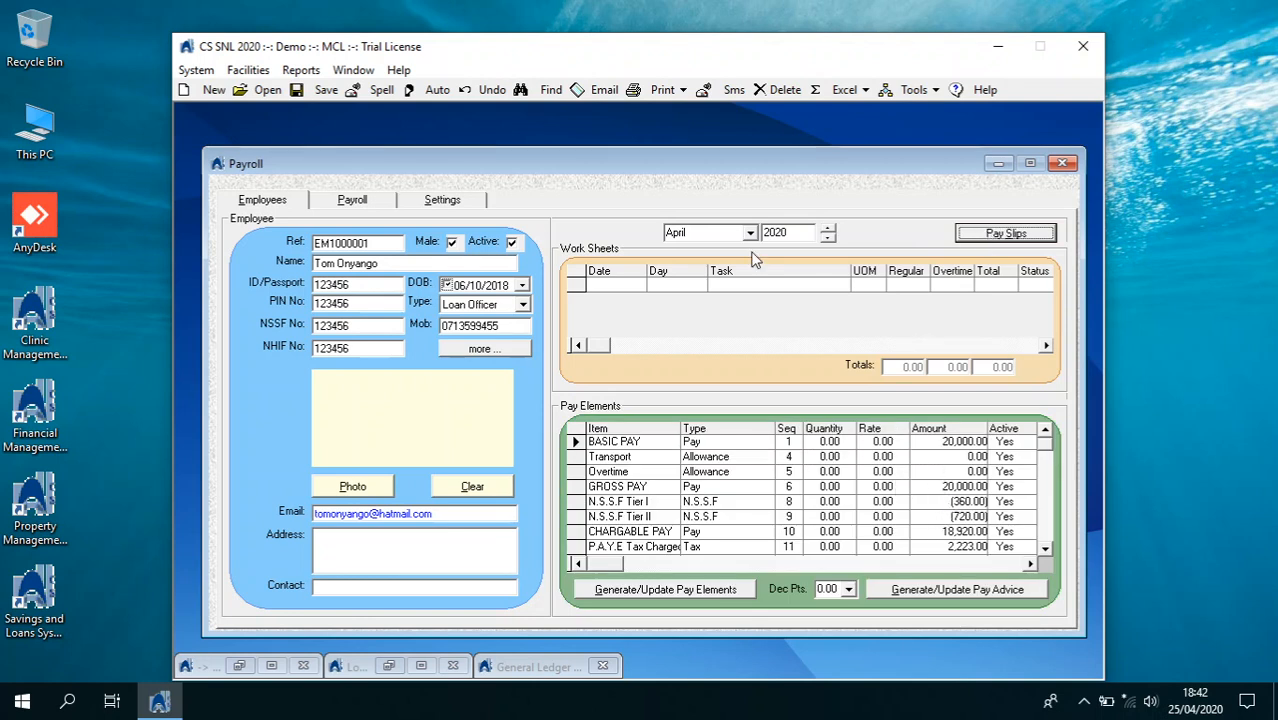
left_click(385, 205)
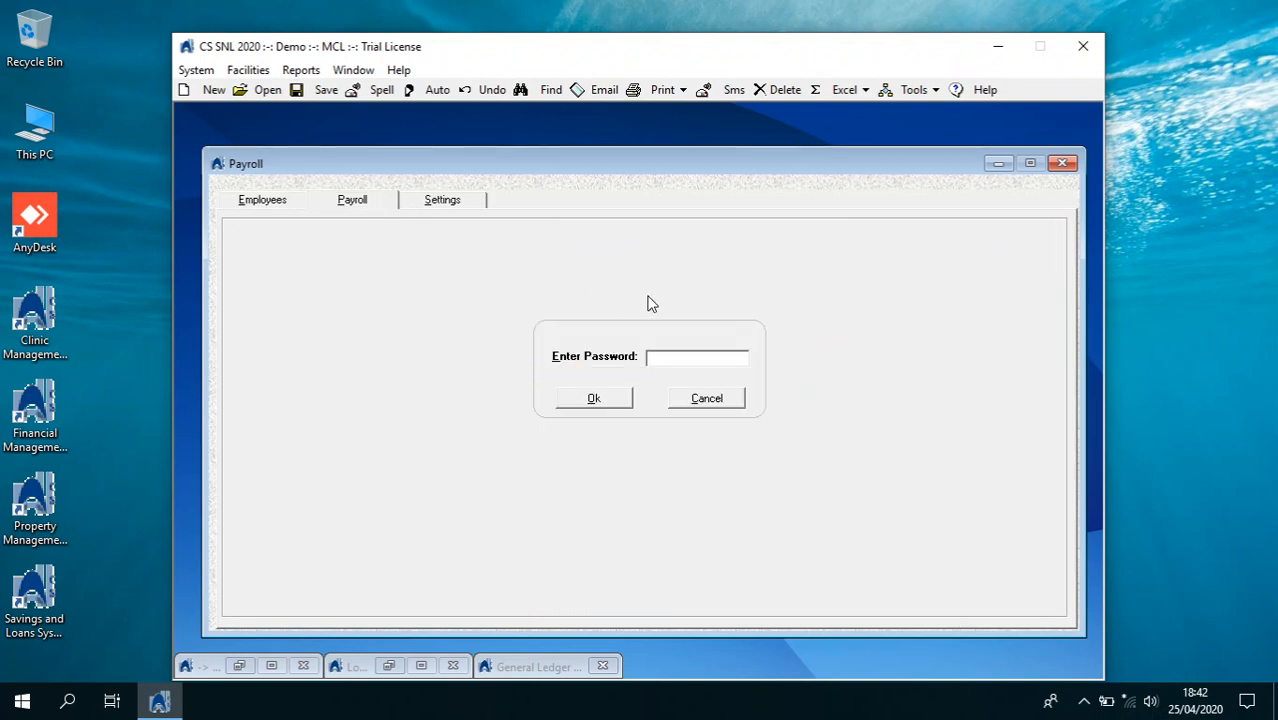
Unlock payroll and generate the April 2020 employees payroll
key("Return")
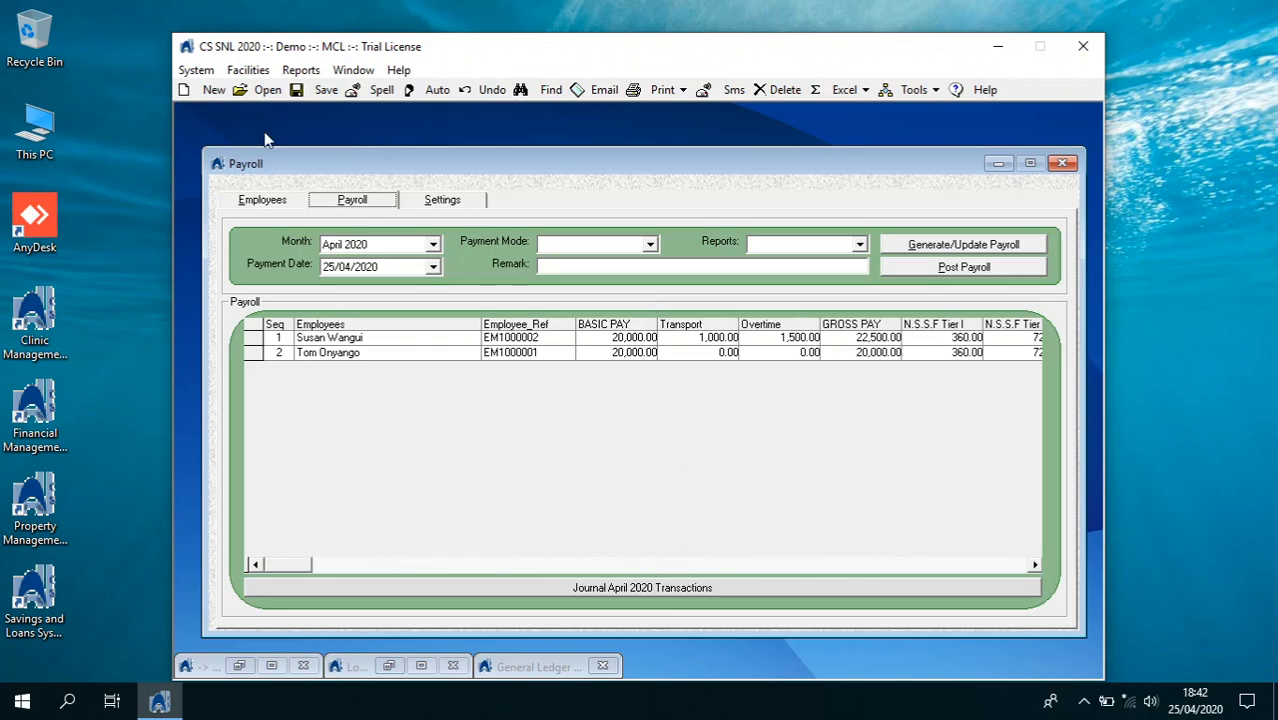
left_click(958, 250)
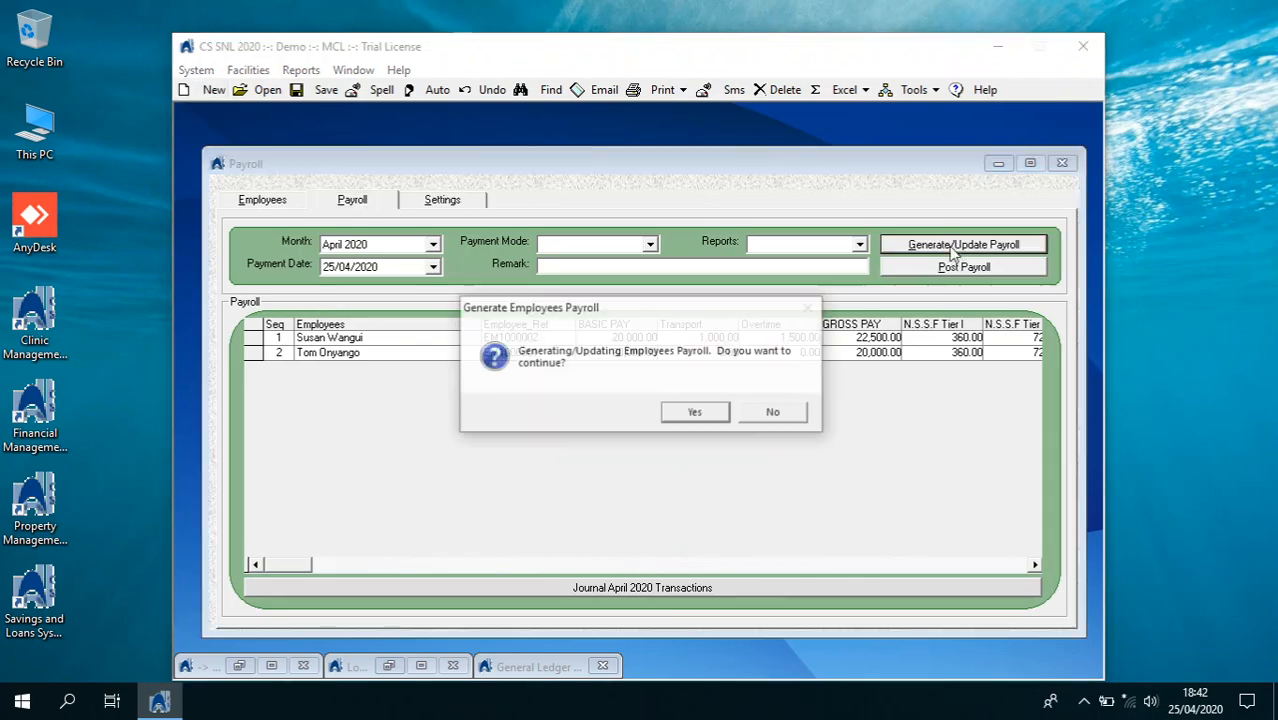
left_click(691, 413)
left_click(692, 418)
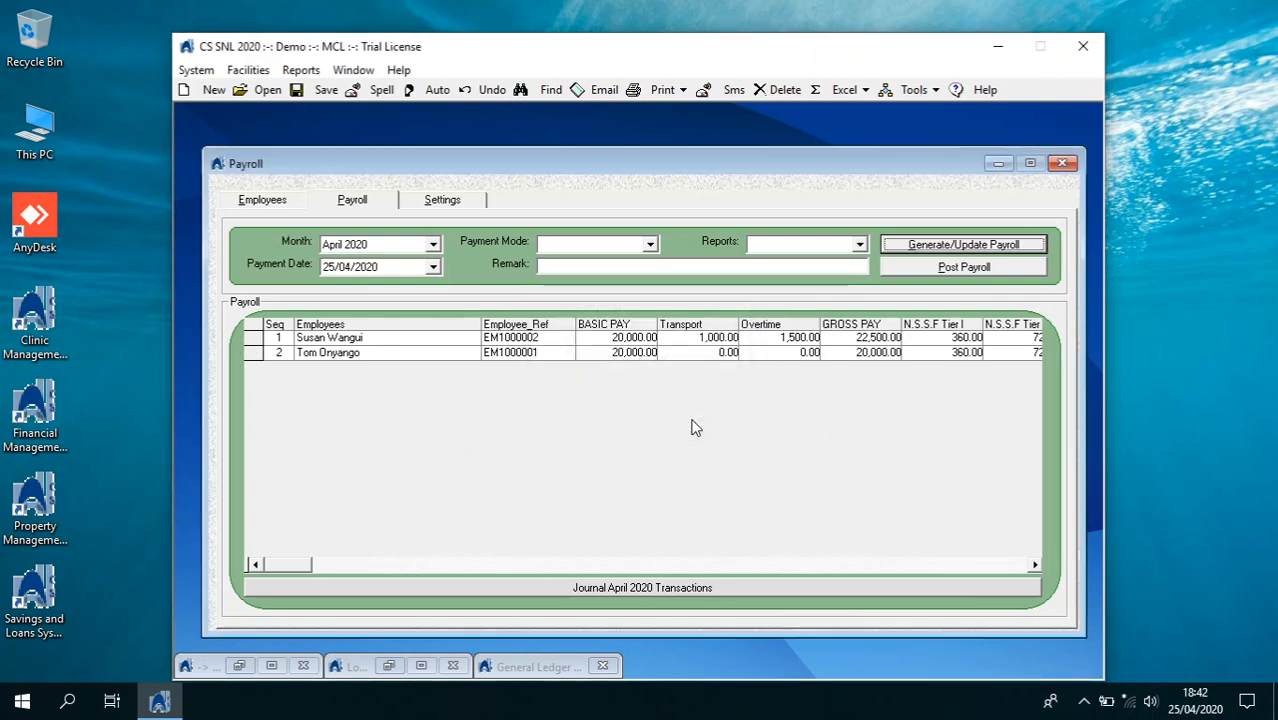
Preview the Payroll Summary report for April 2020
left_click(859, 245)
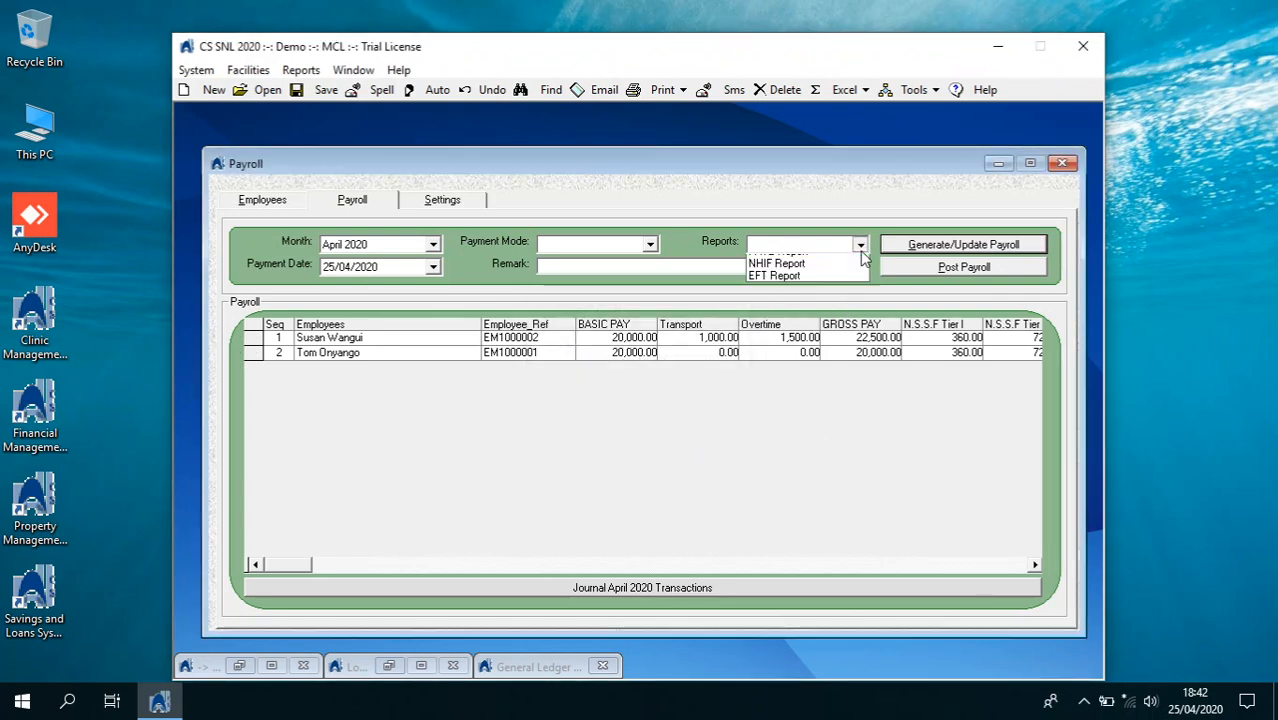
left_click(850, 277)
left_click(859, 245)
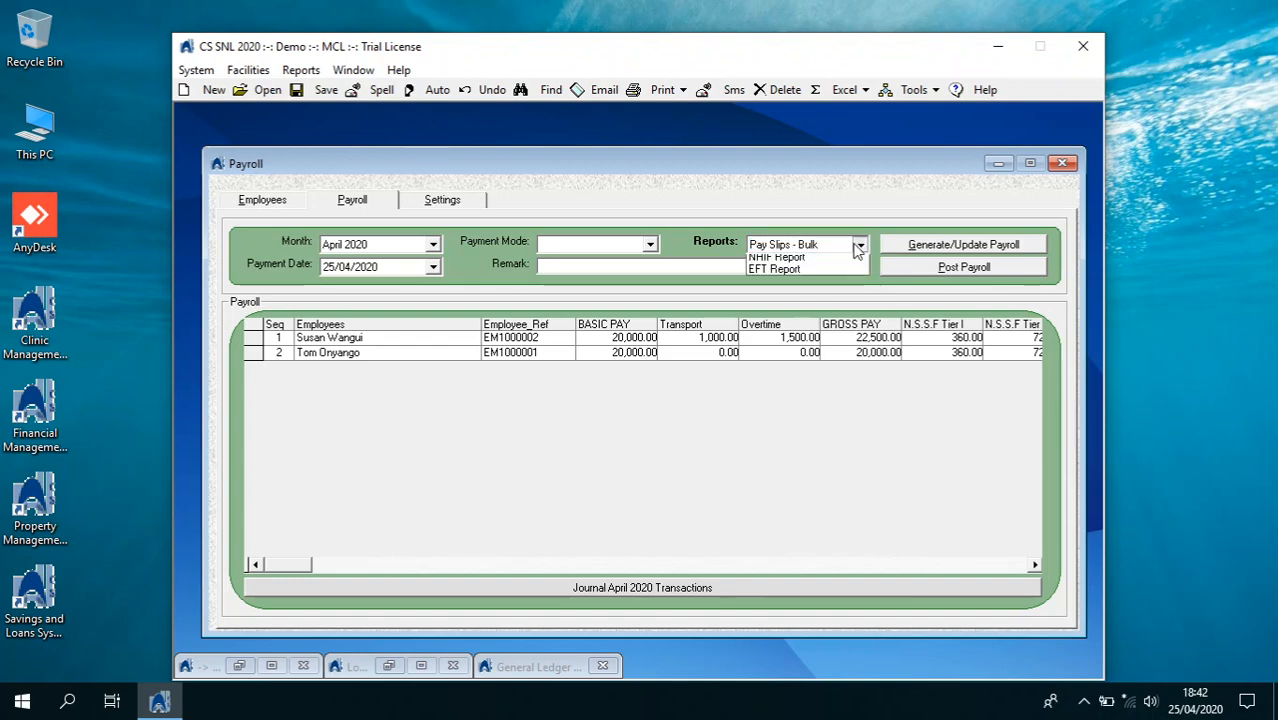
left_click(850, 261)
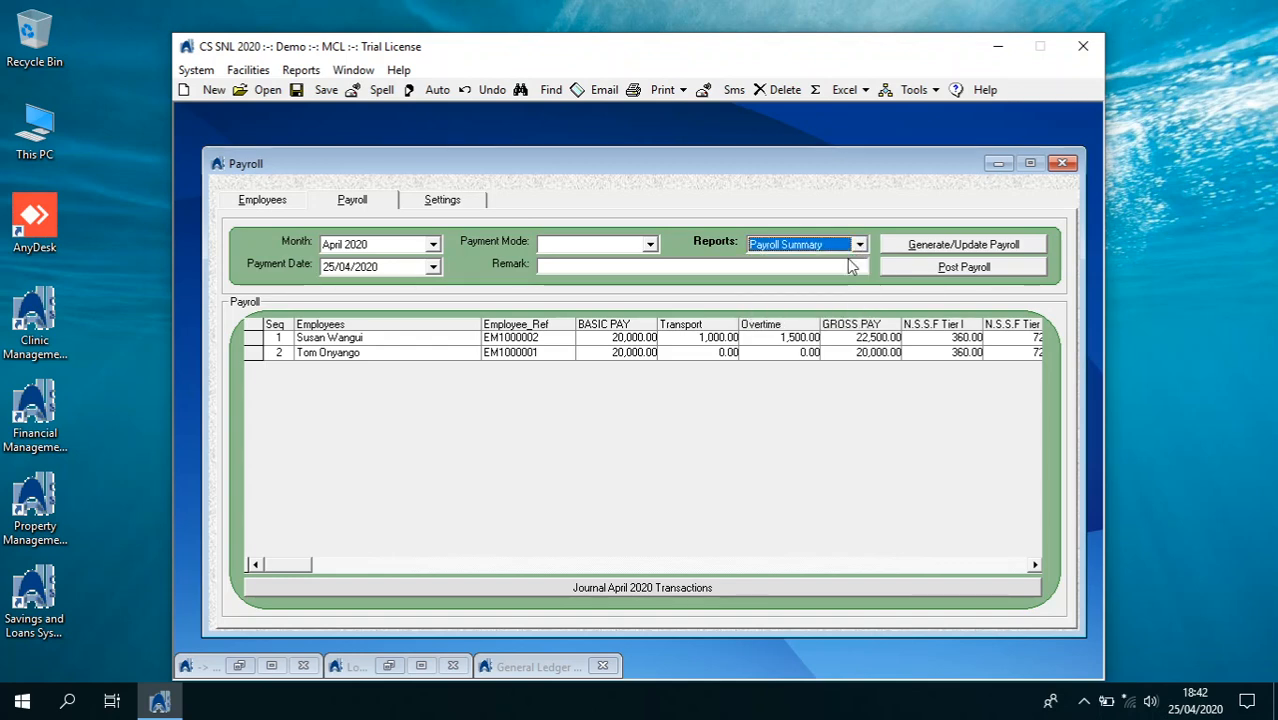
left_click(683, 90)
left_click(684, 113)
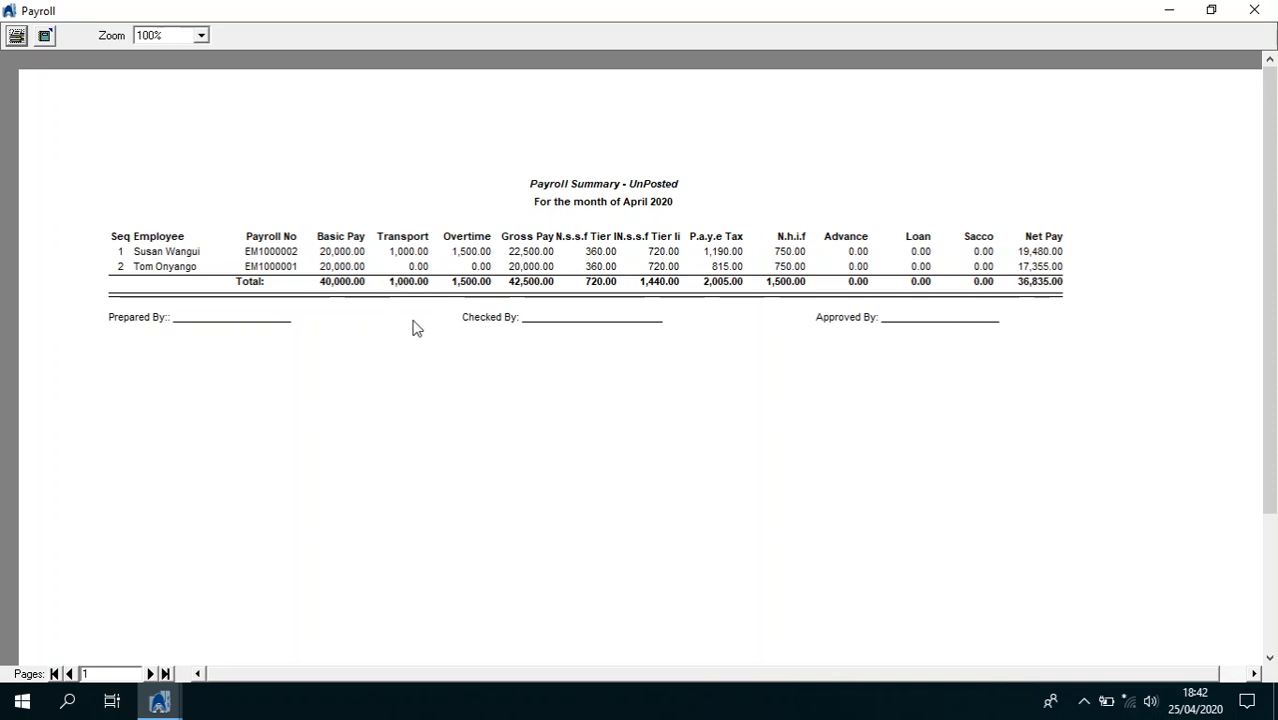
left_click(1254, 10)
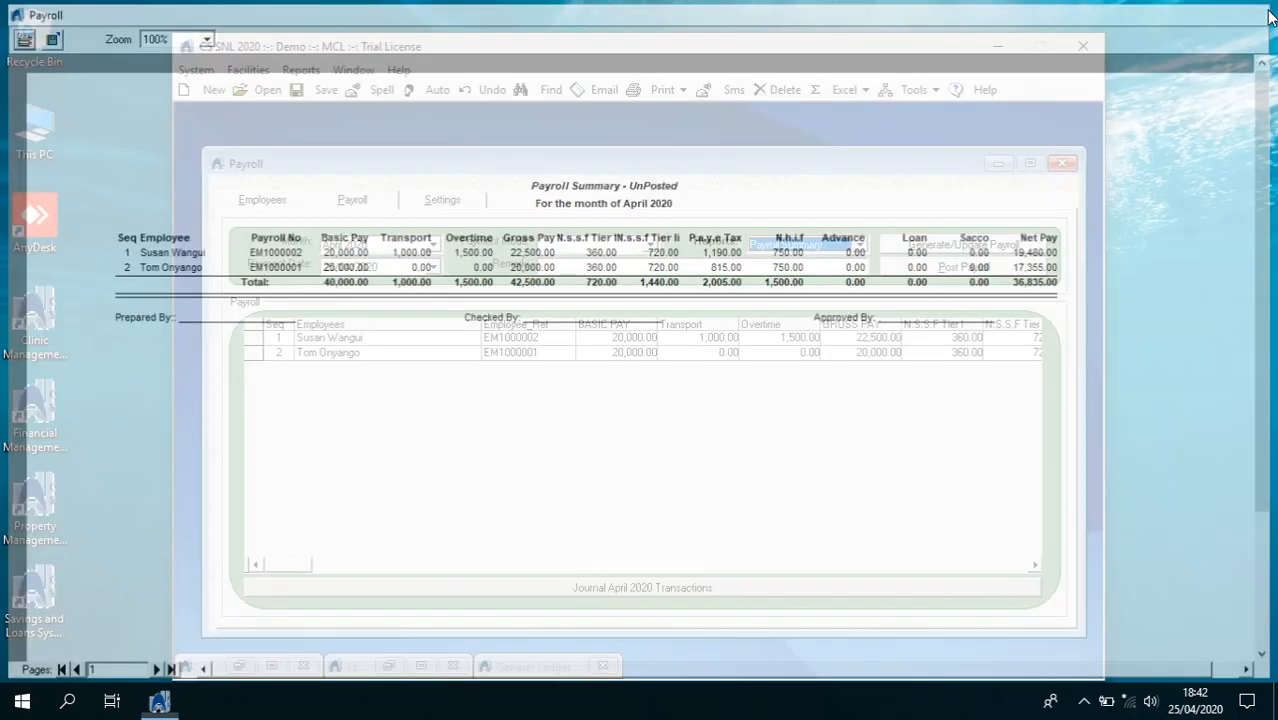
Post the April 2020 payroll with payment mode Bank Transfer, without printing pay slips
left_click(651, 246)
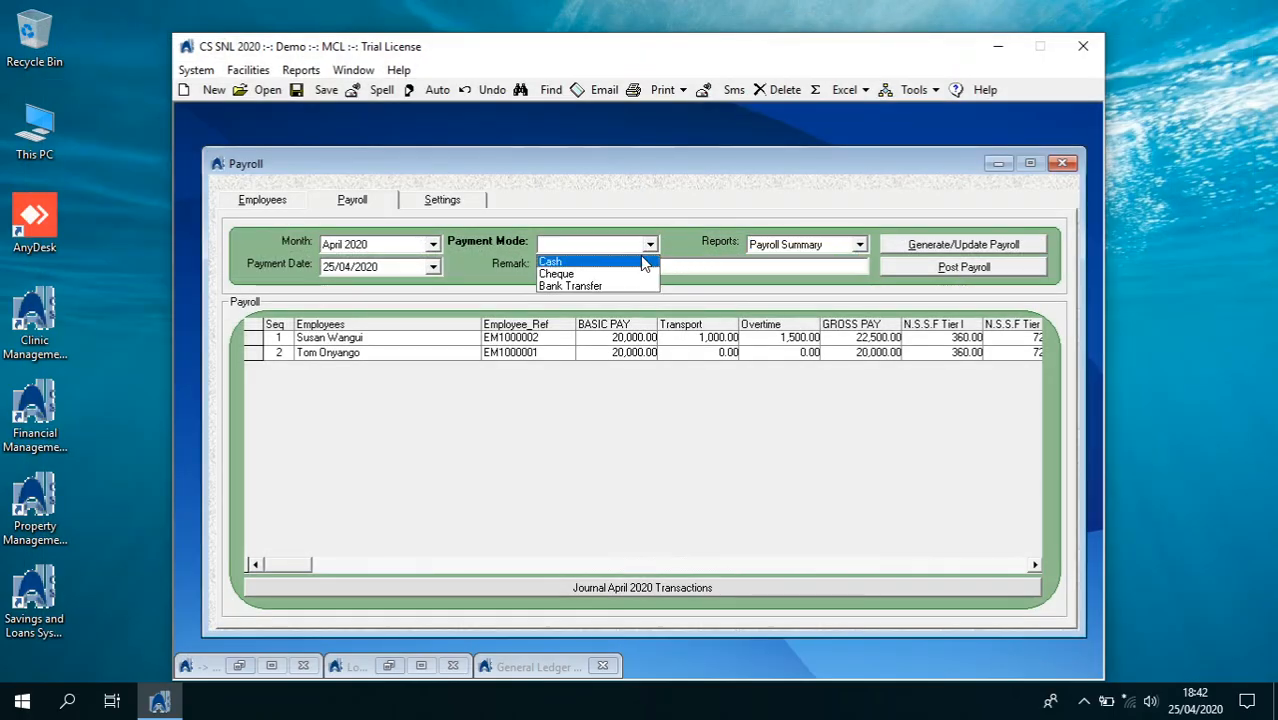
left_click(633, 287)
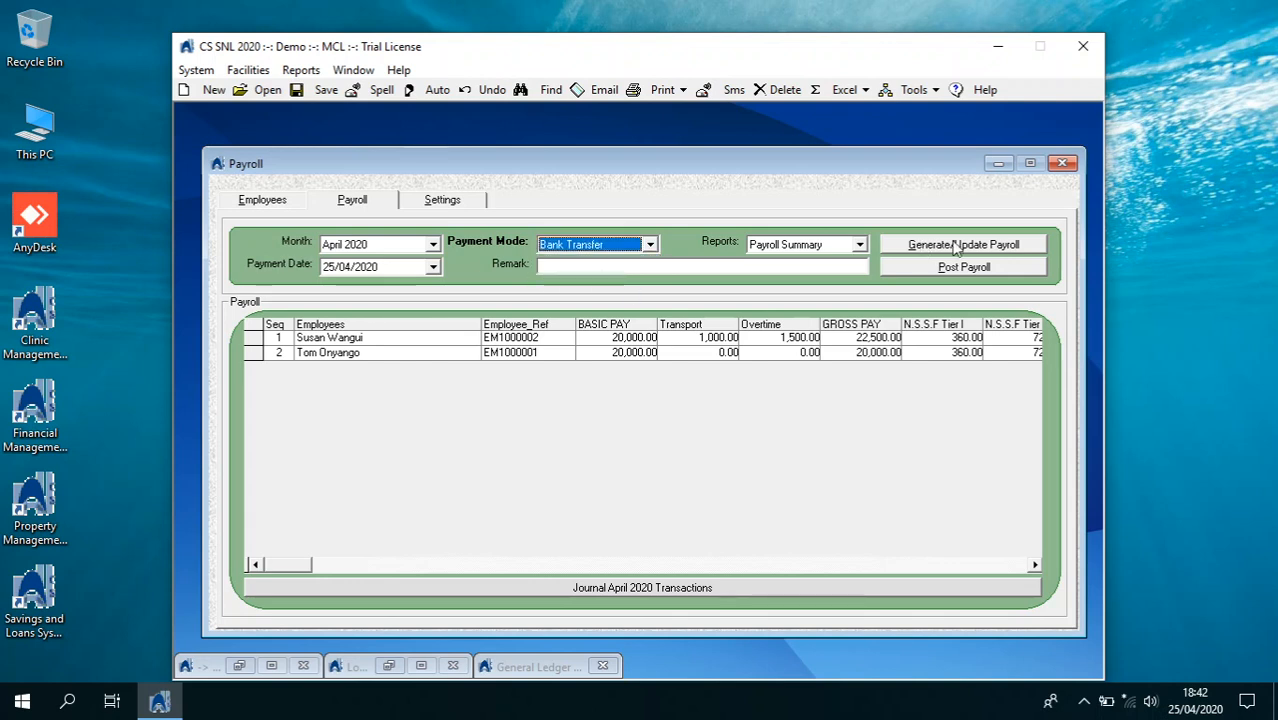
left_click(948, 270)
left_click(686, 414)
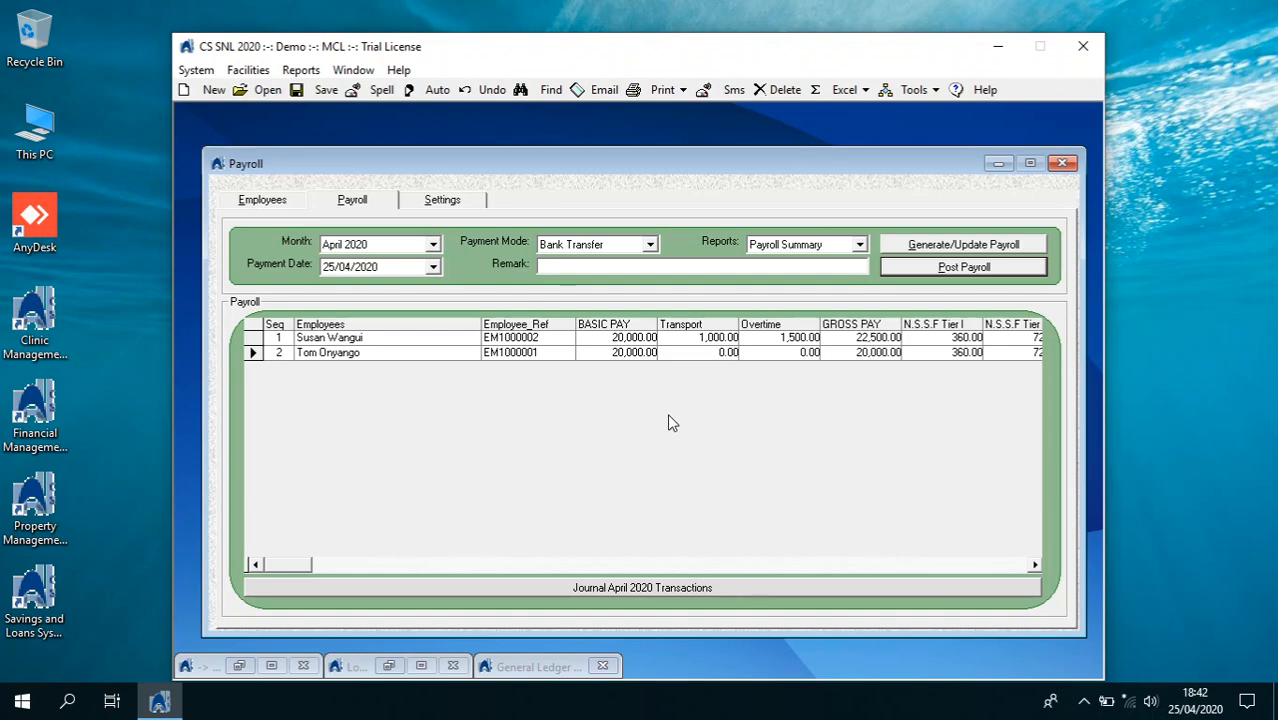
left_click(682, 420)
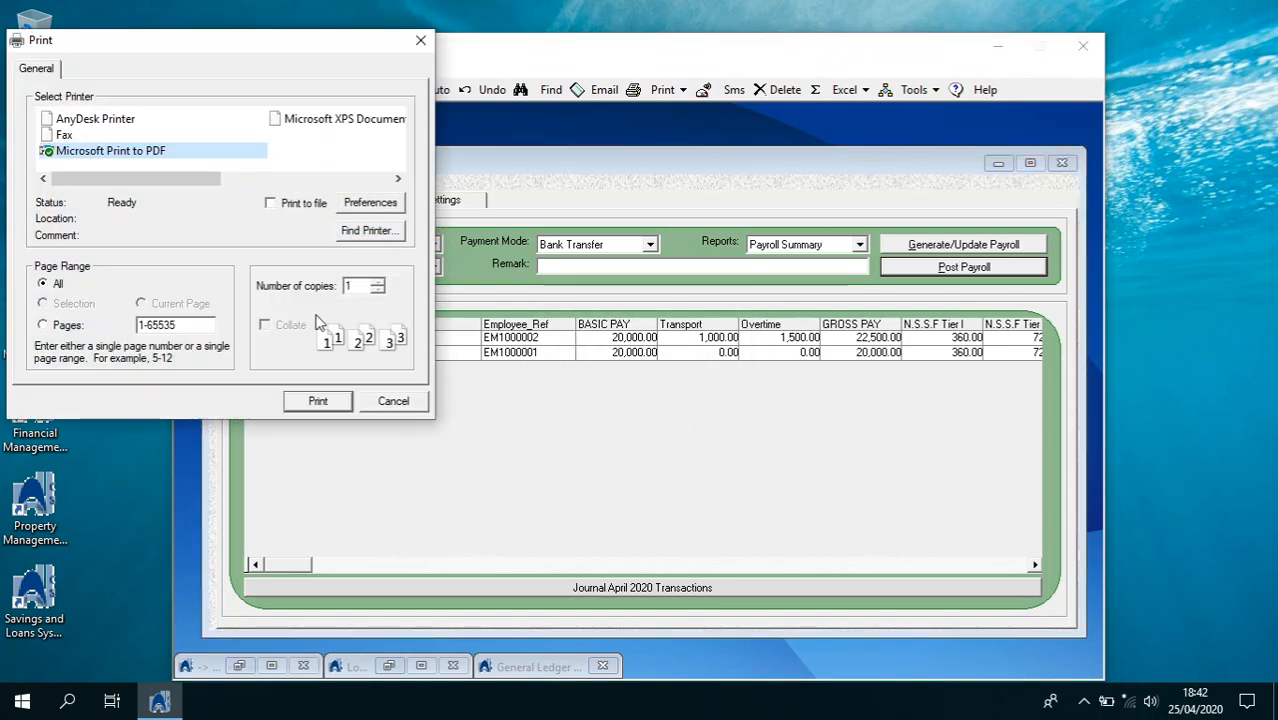
left_click(394, 402)
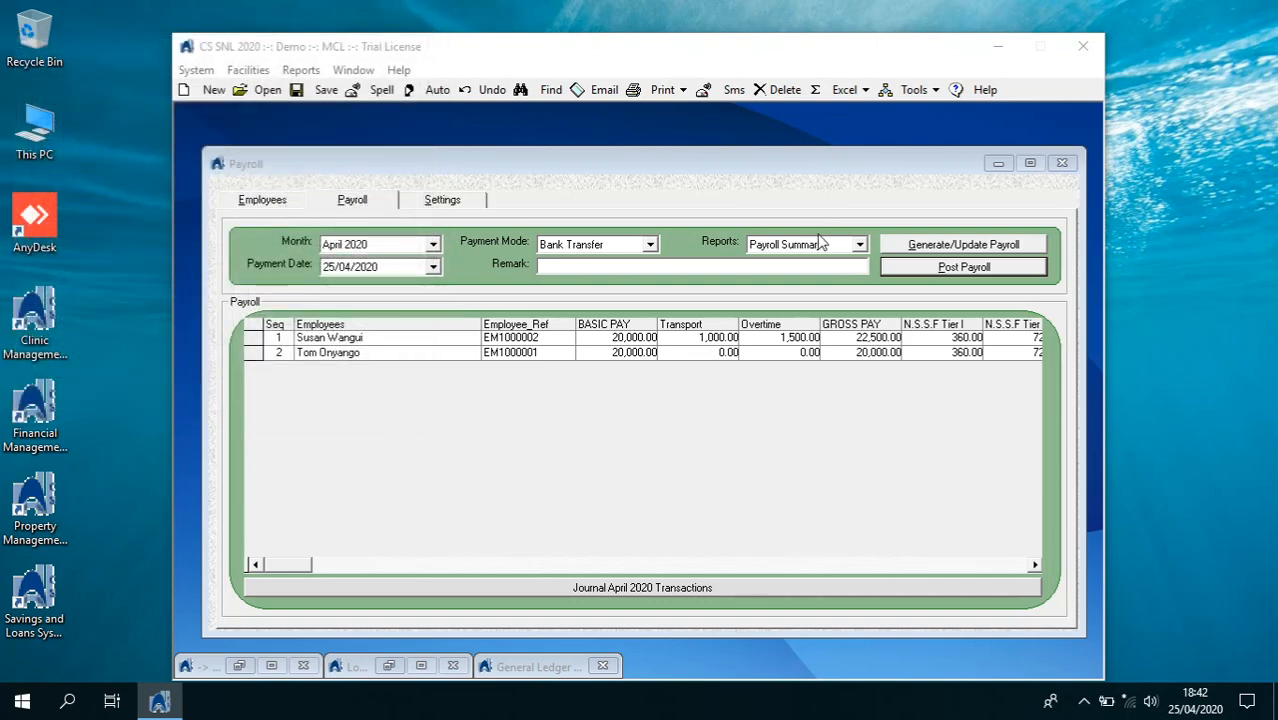
left_click(858, 245)
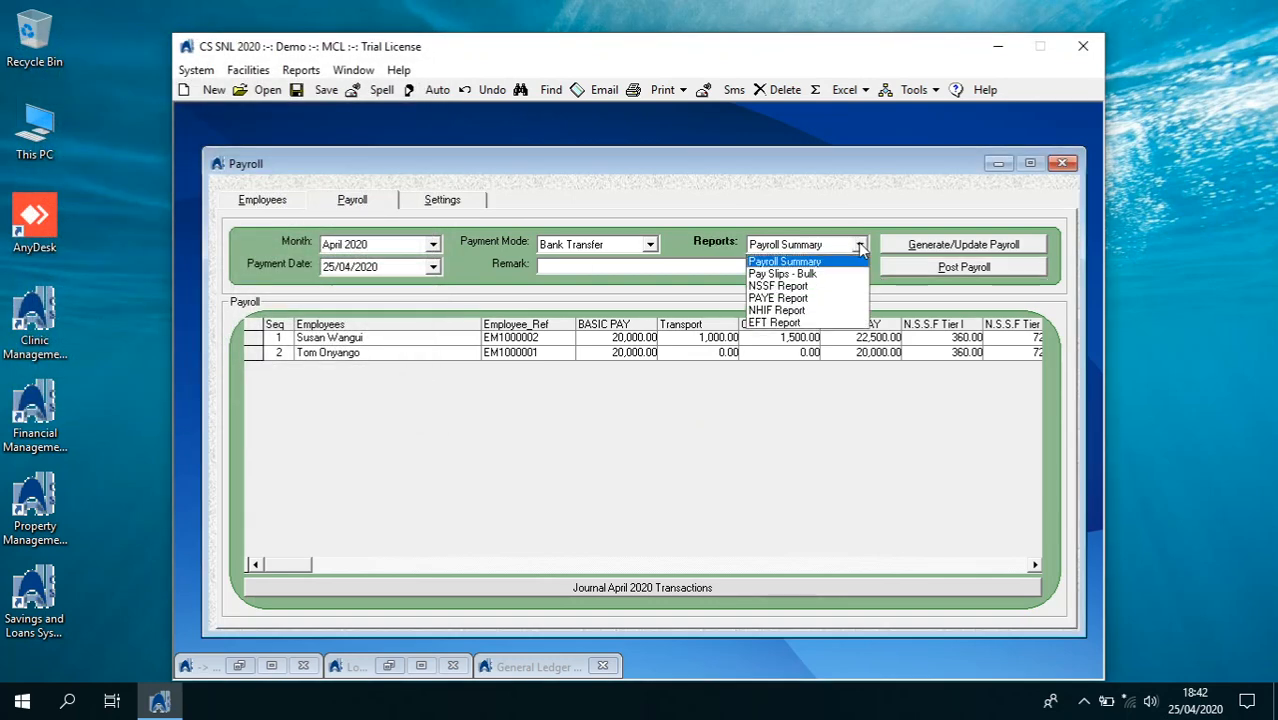
Preview the PAYE, NHIF and EFT payroll reports in turn
left_click(838, 299)
left_click(683, 89)
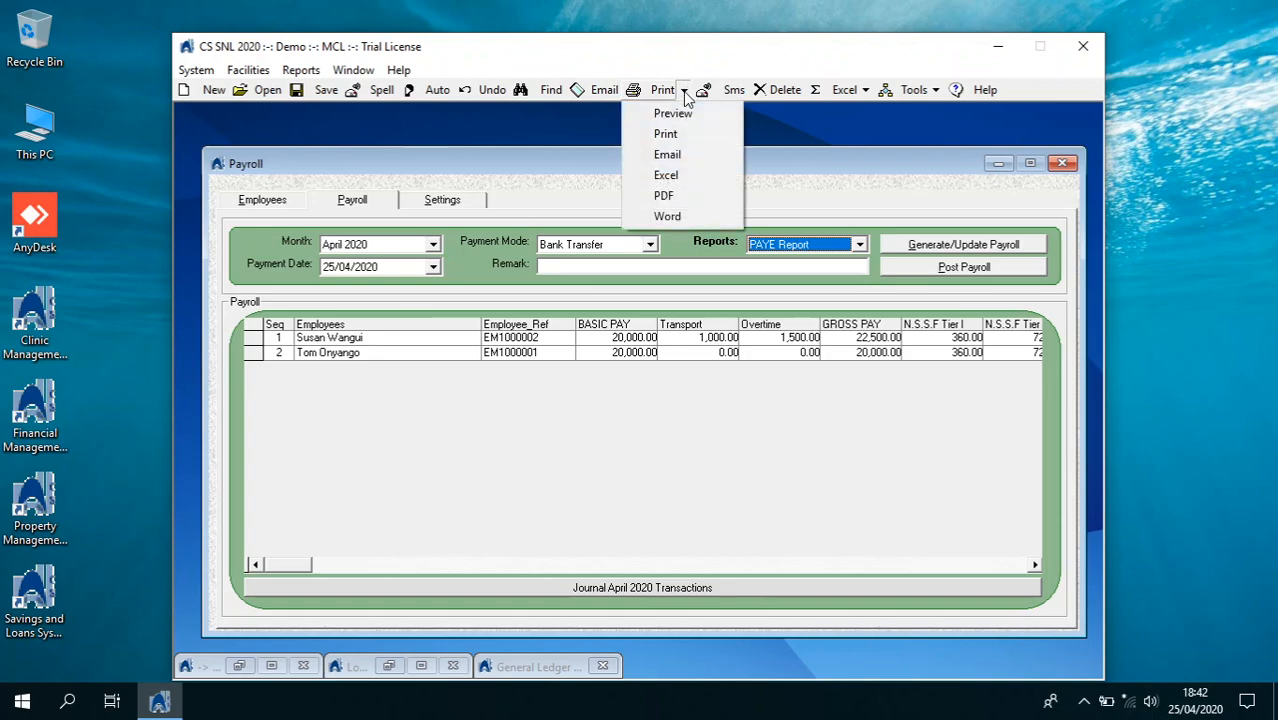
left_click(682, 110)
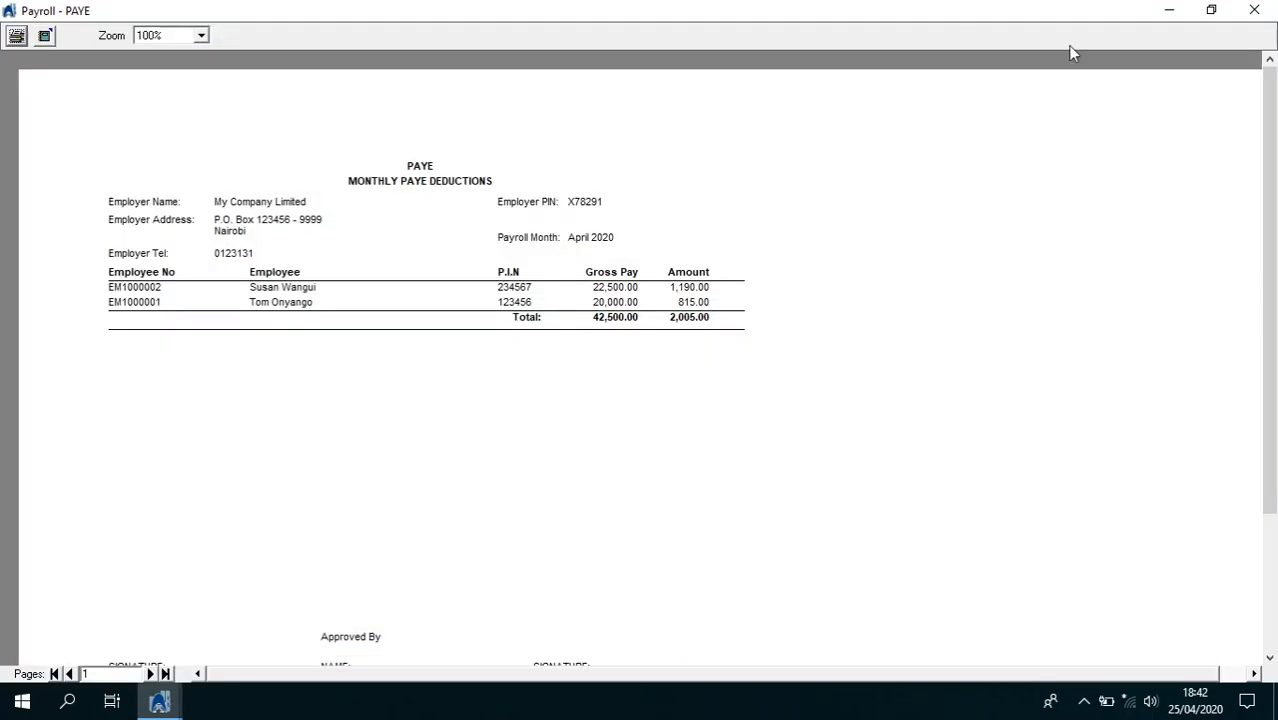
left_click(1254, 9)
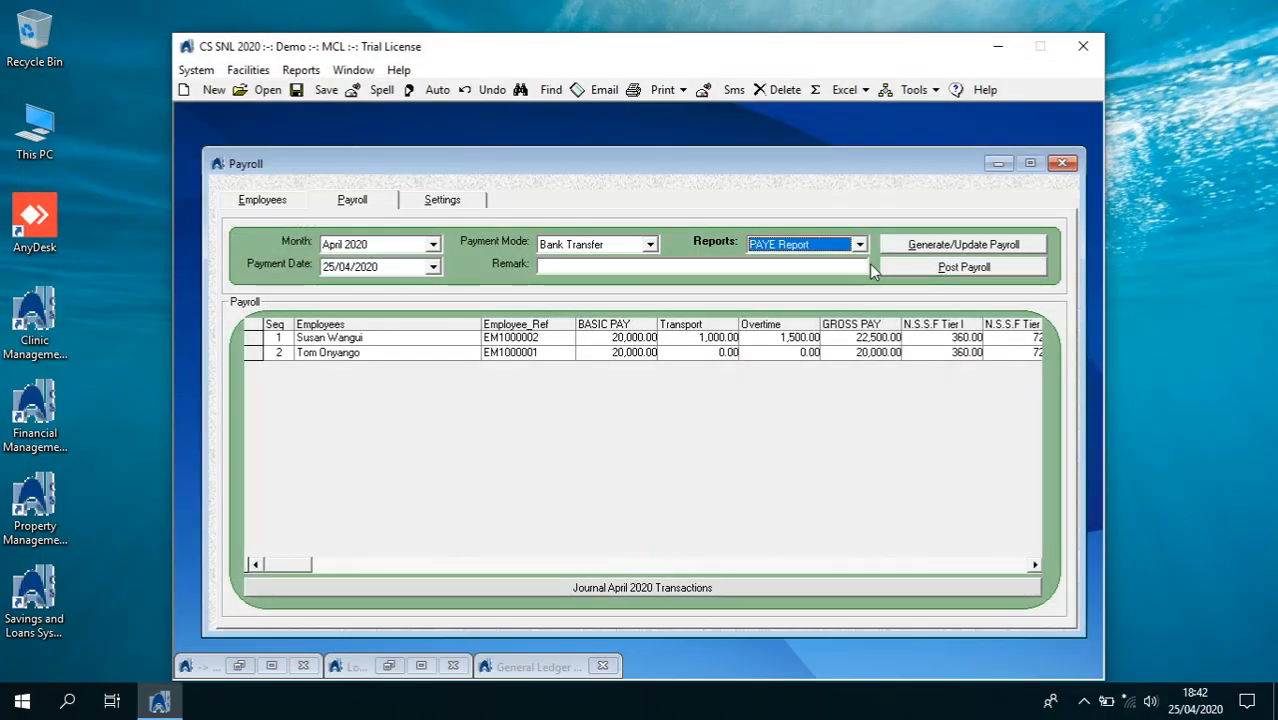
left_click(859, 245)
left_click(826, 306)
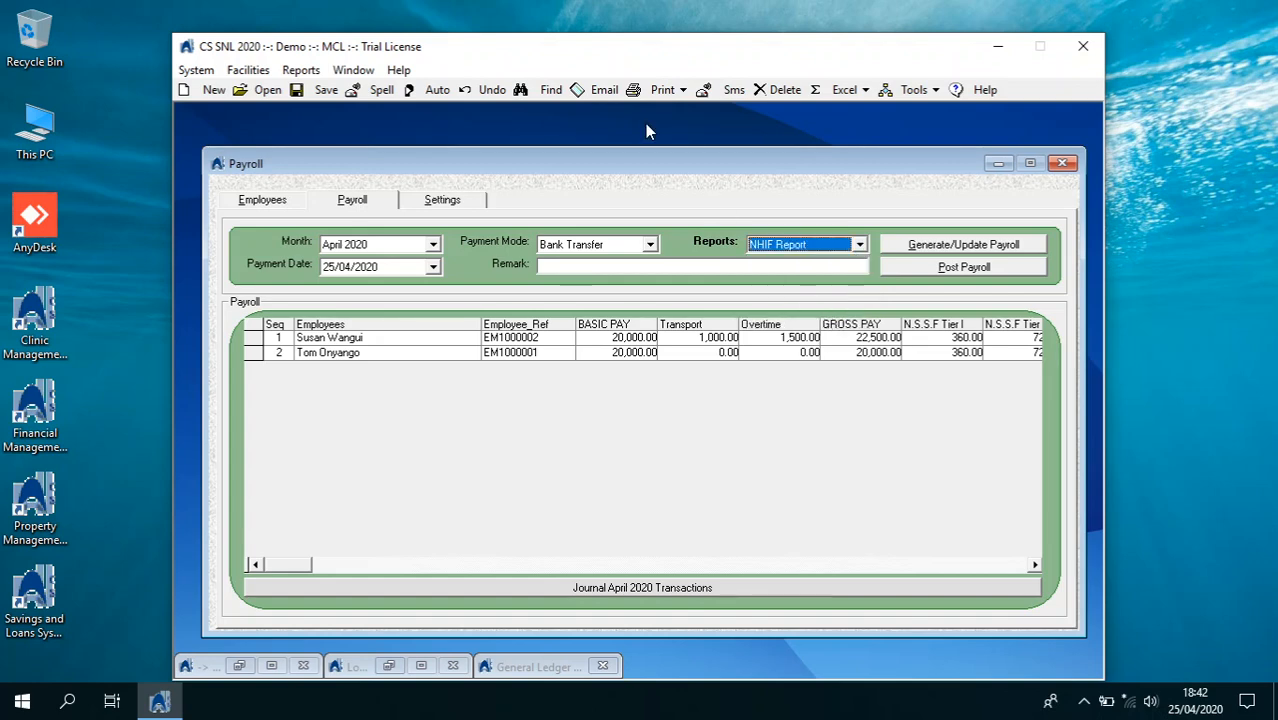
left_click(668, 92)
left_click(676, 109)
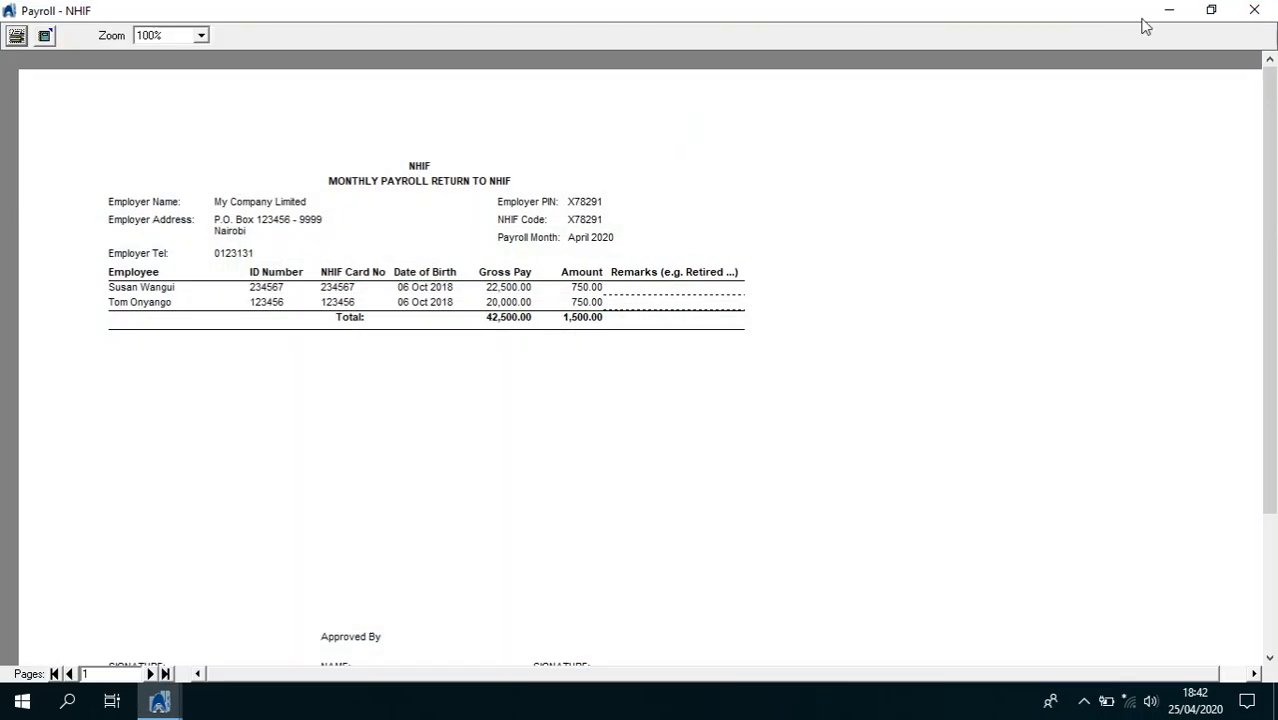
left_click(1254, 10)
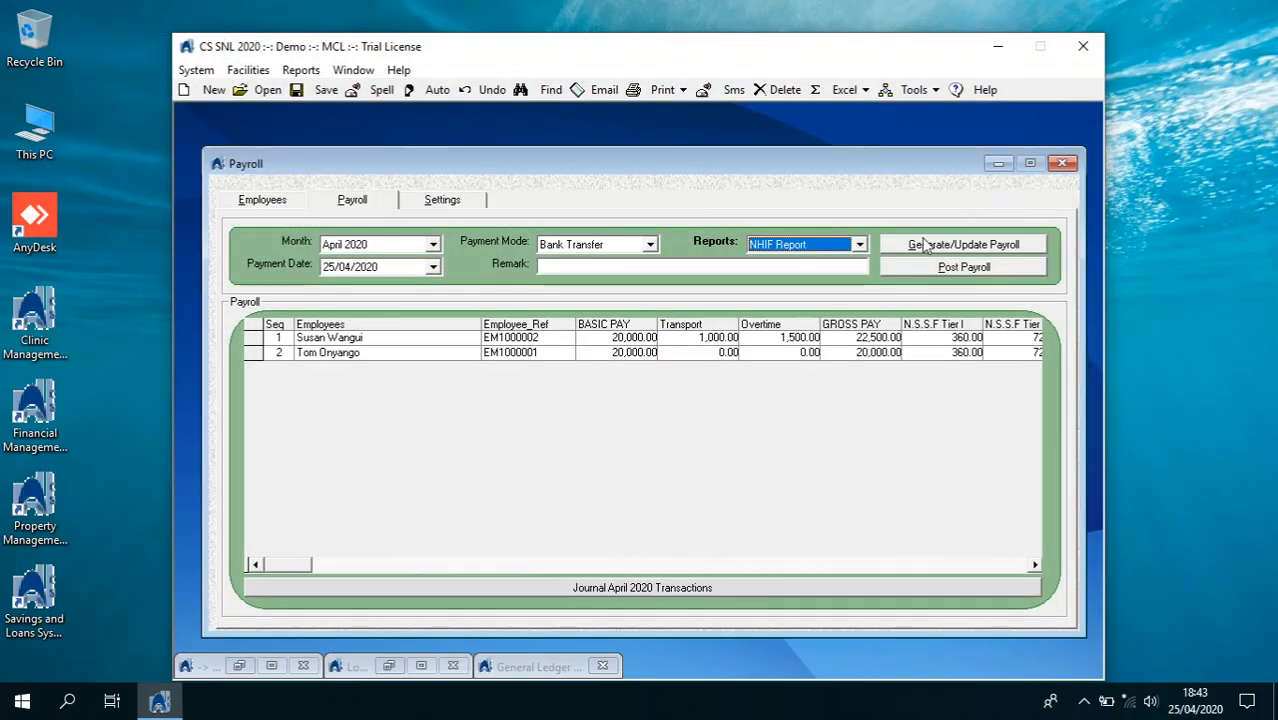
left_click(859, 244)
left_click(790, 326)
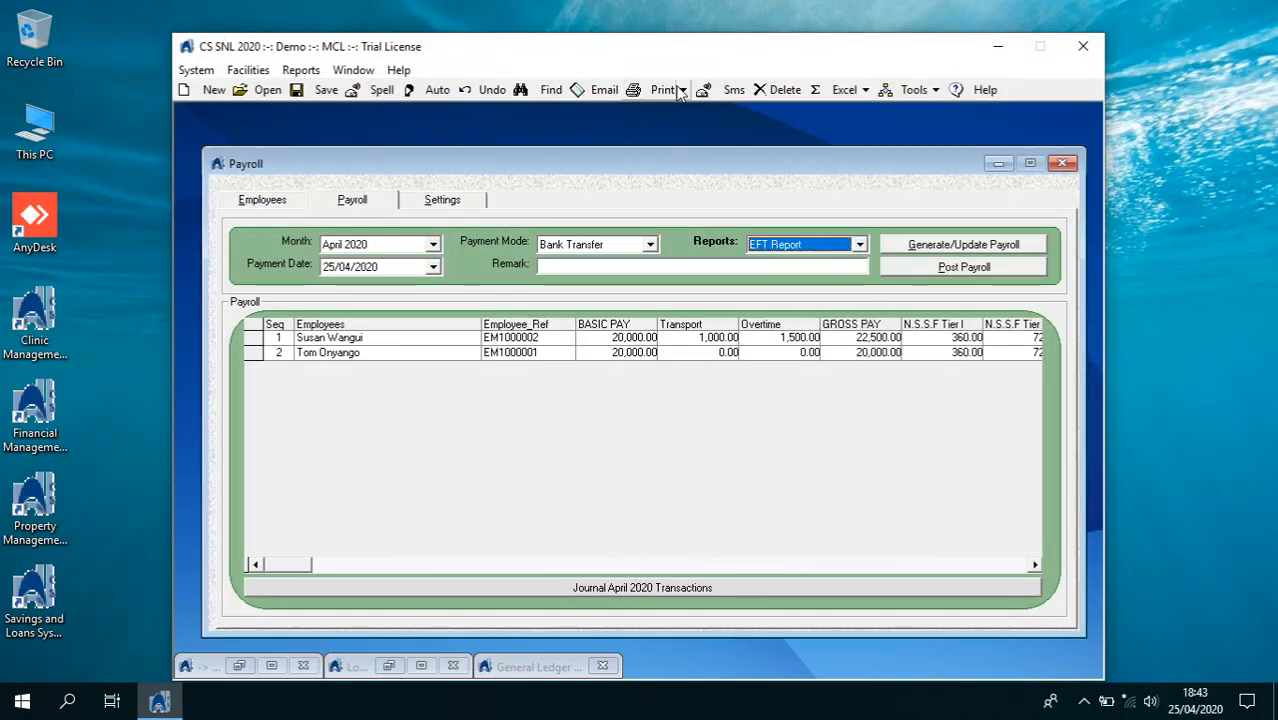
left_click(683, 90)
left_click(684, 111)
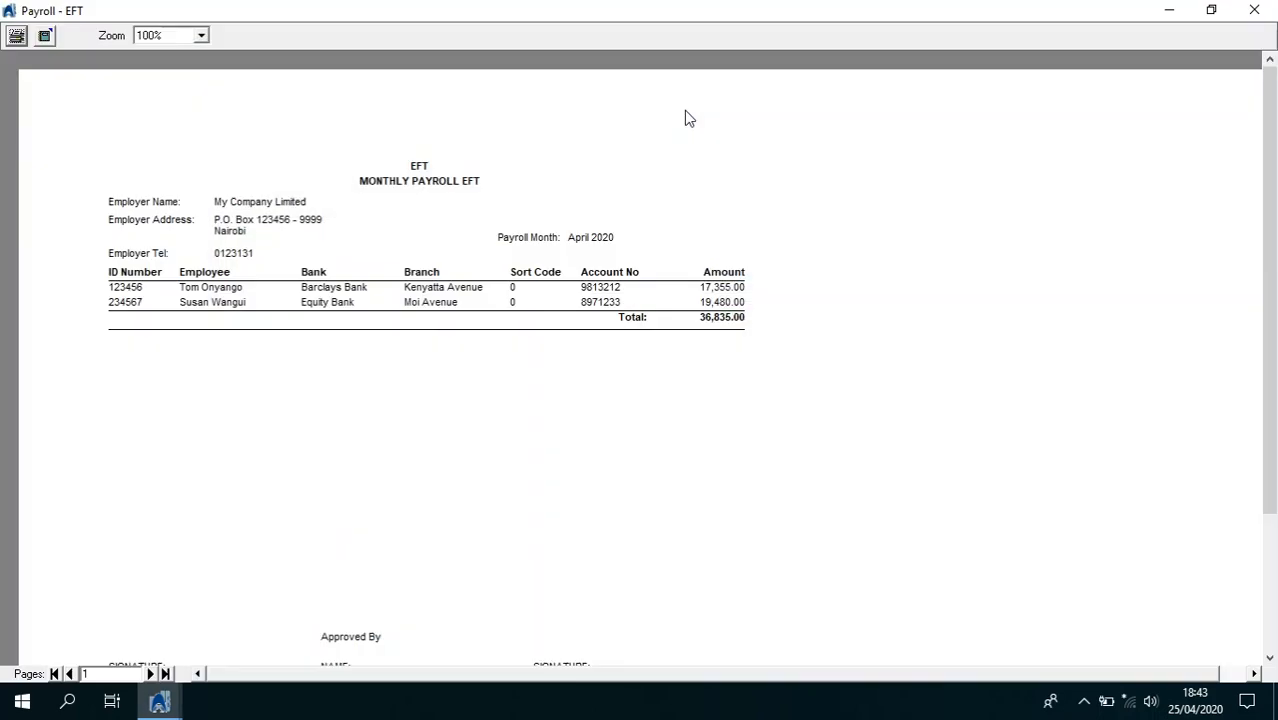
left_click(1254, 10)
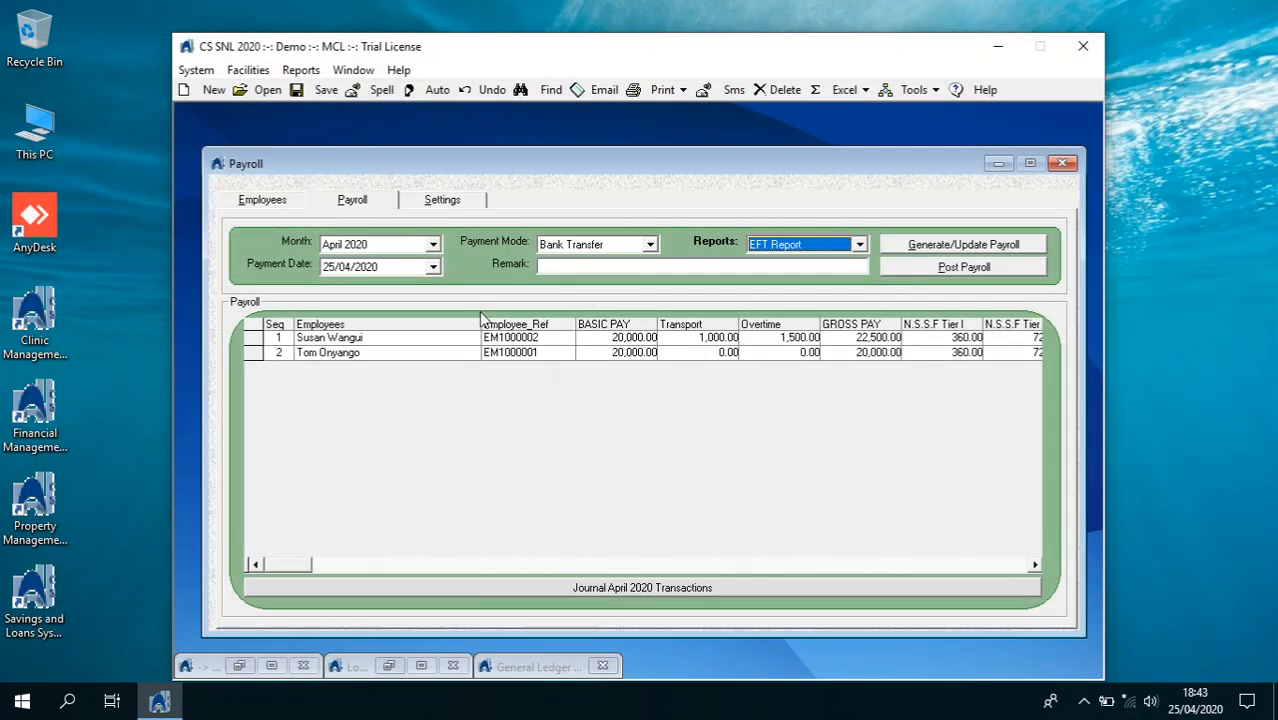
Preview the employee's pay slip at 150% zoom down to the signature line, then close payroll
left_click(262, 200)
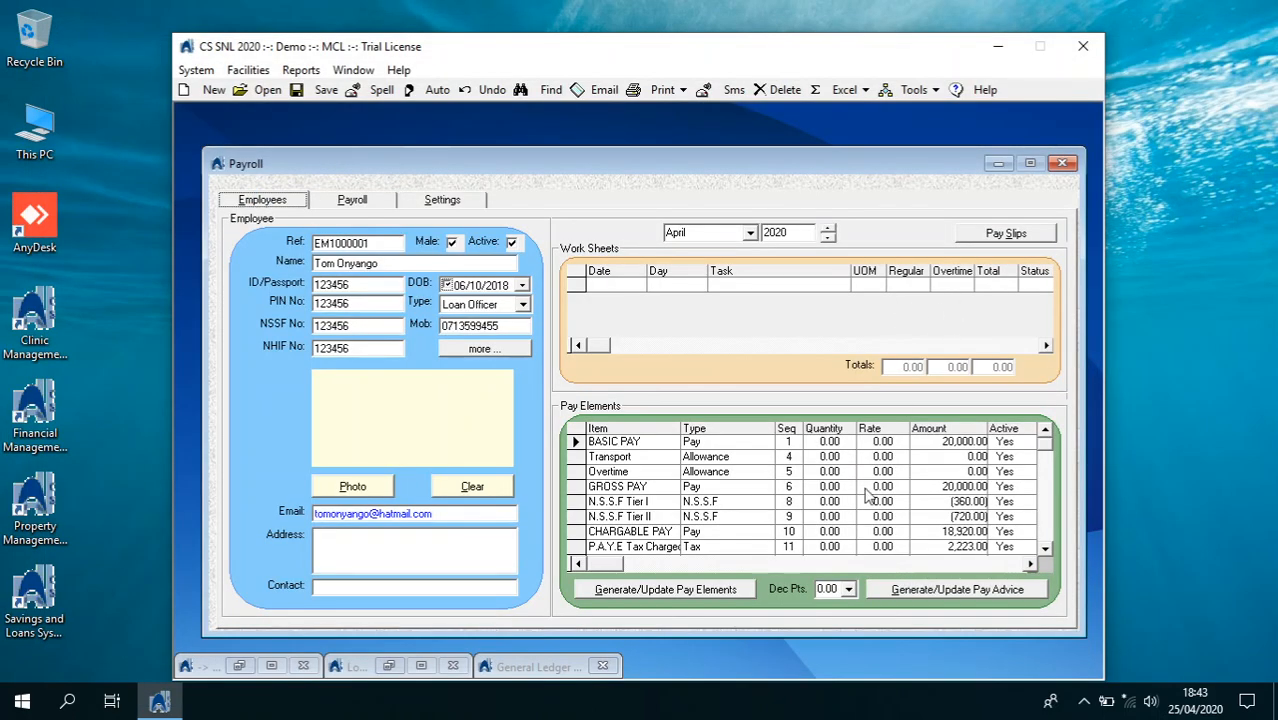
left_click(683, 90)
left_click(673, 111)
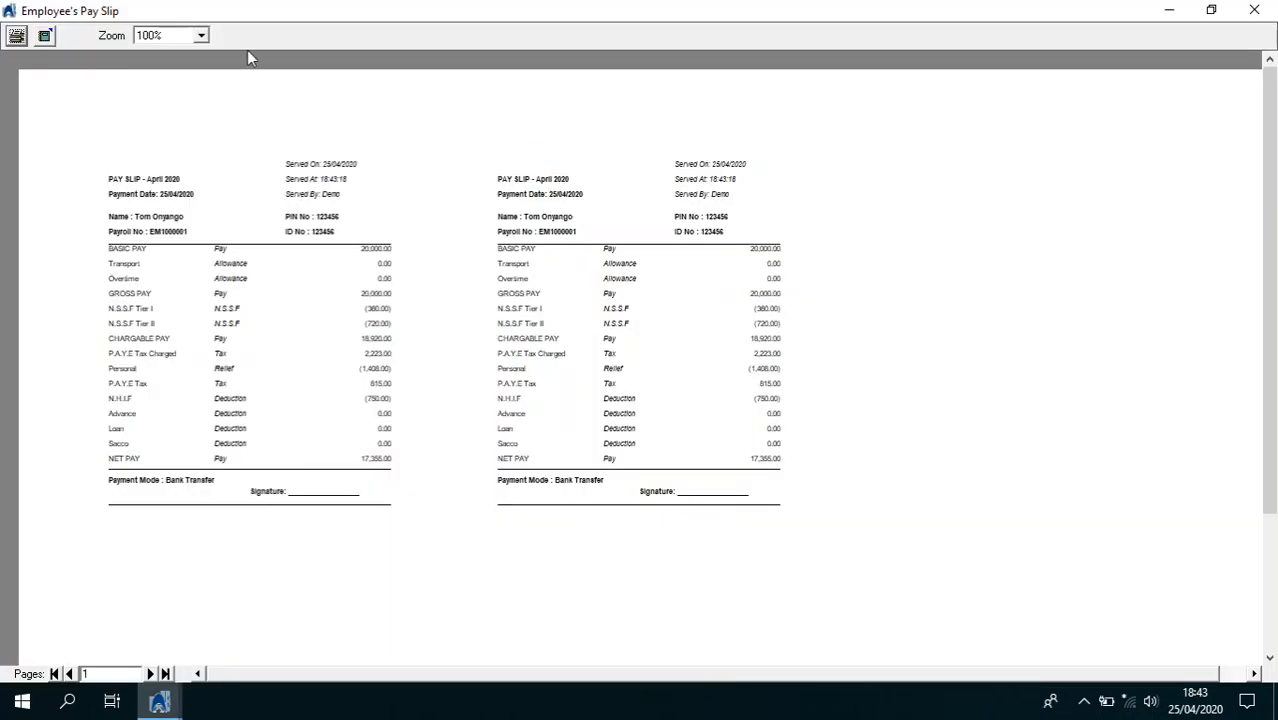
left_click(201, 36)
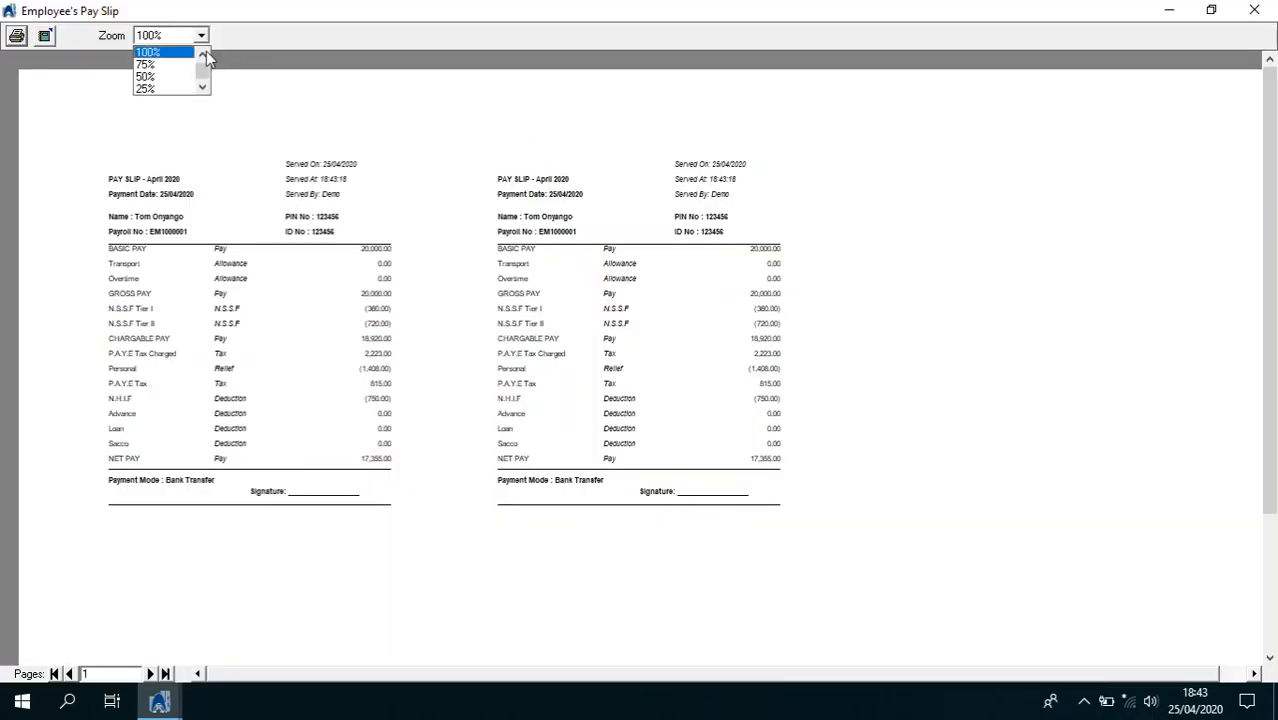
left_click(194, 55)
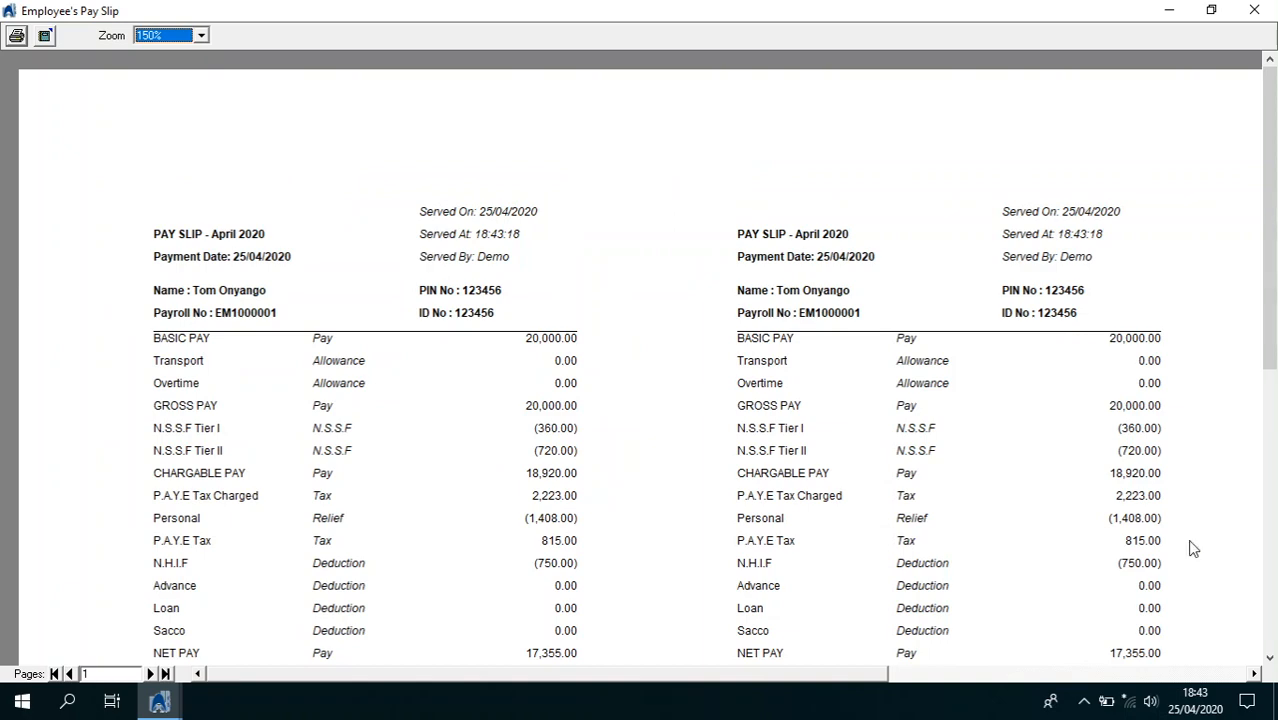
left_click(1270, 658)
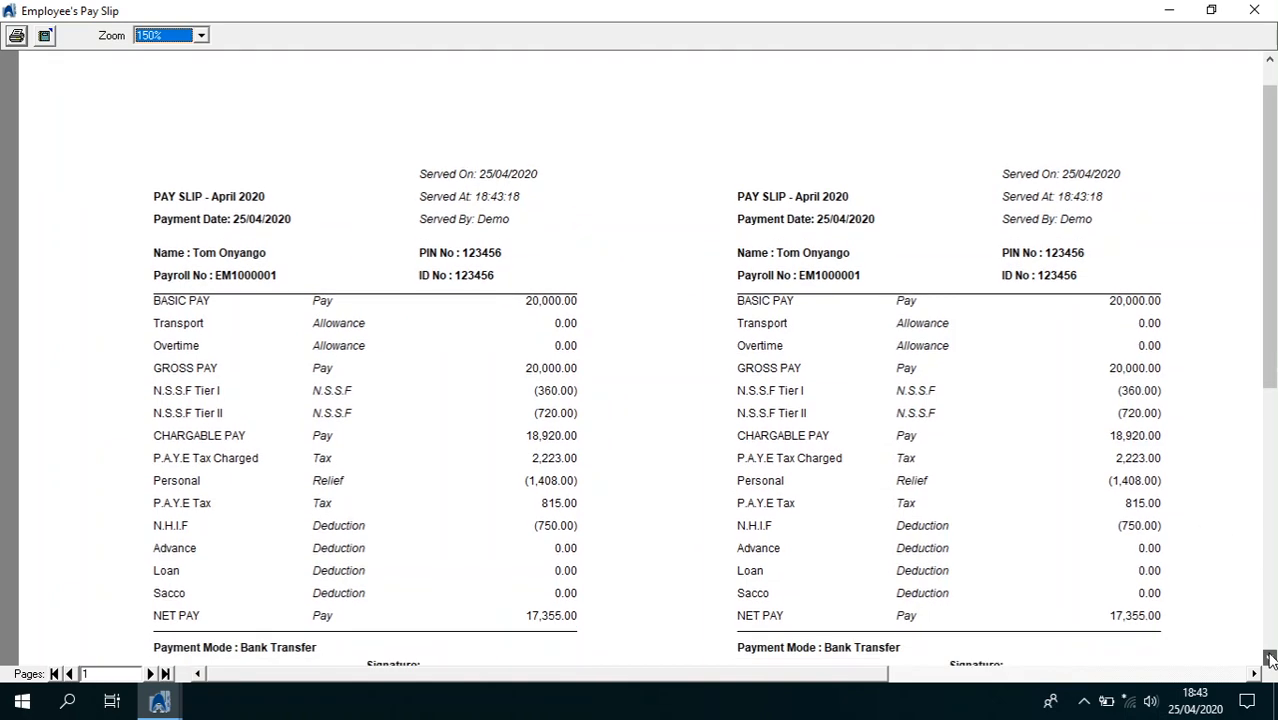
left_click(1270, 658)
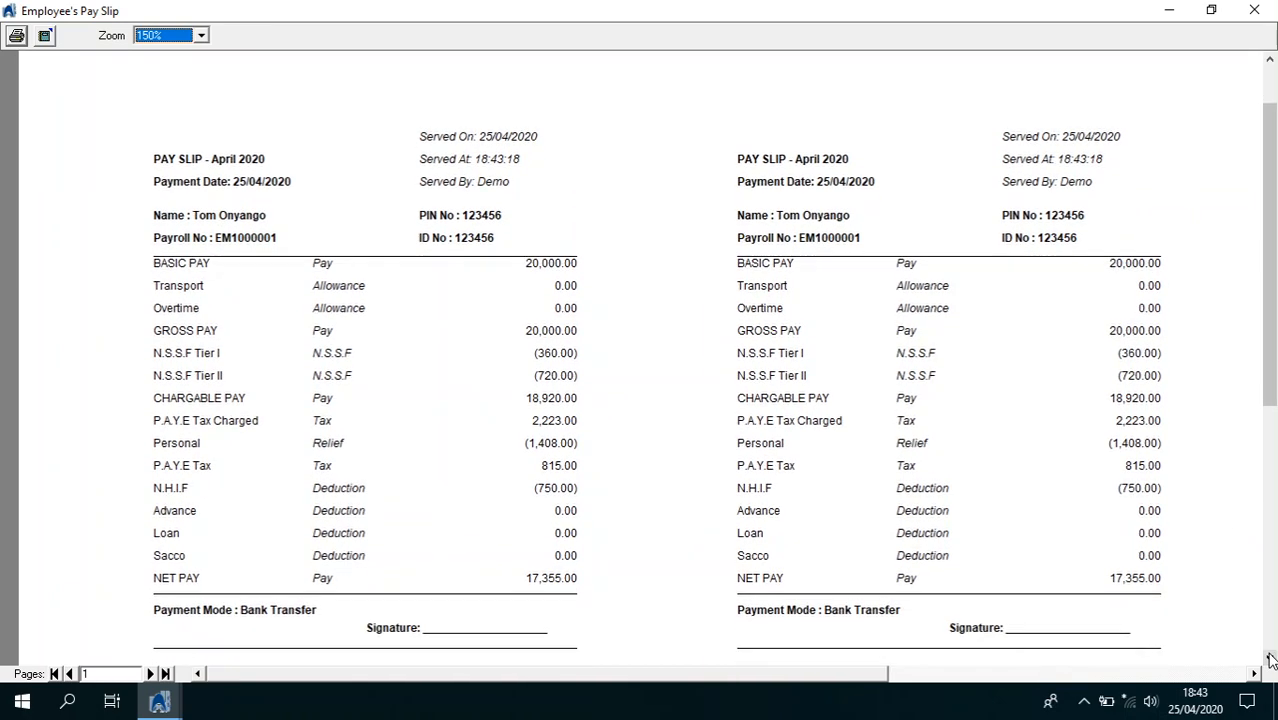
left_click(1254, 10)
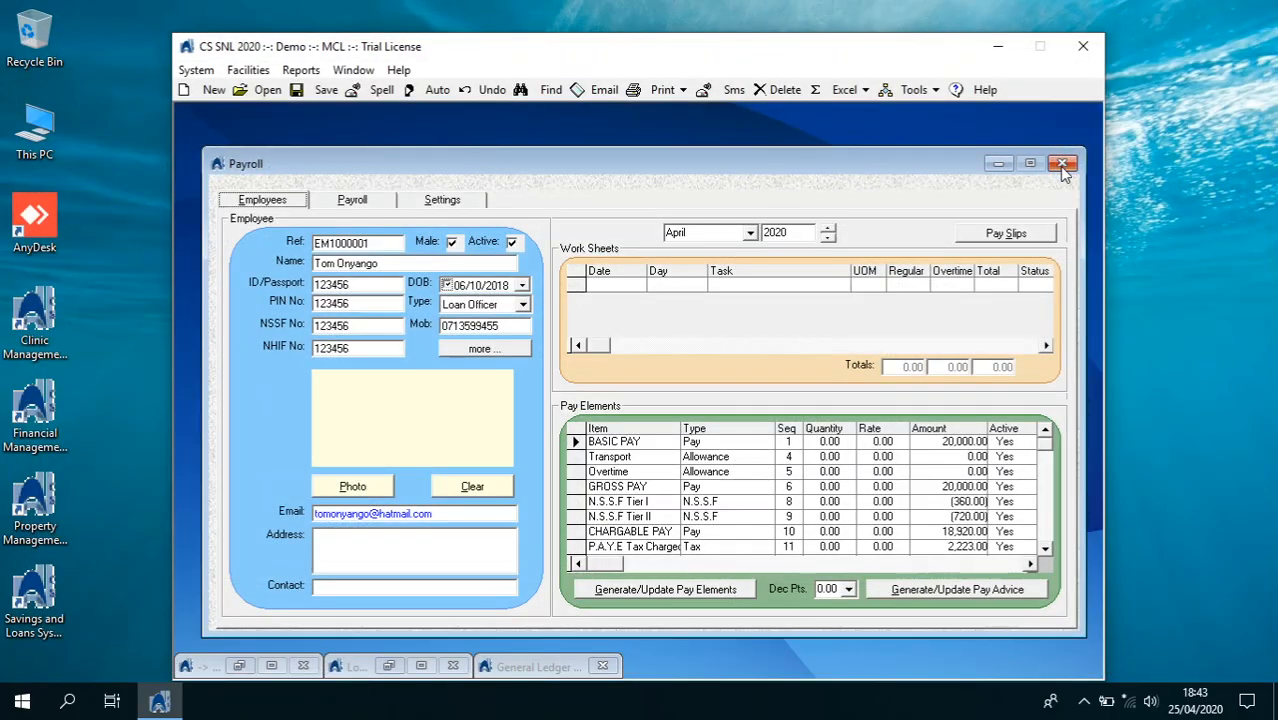
left_click(1062, 163)
Review payroll batch BPY20200425, balancing at 44,660.00, and the payroll liability accounts 2300–2410 in the General Ledger
left_click(196, 70)
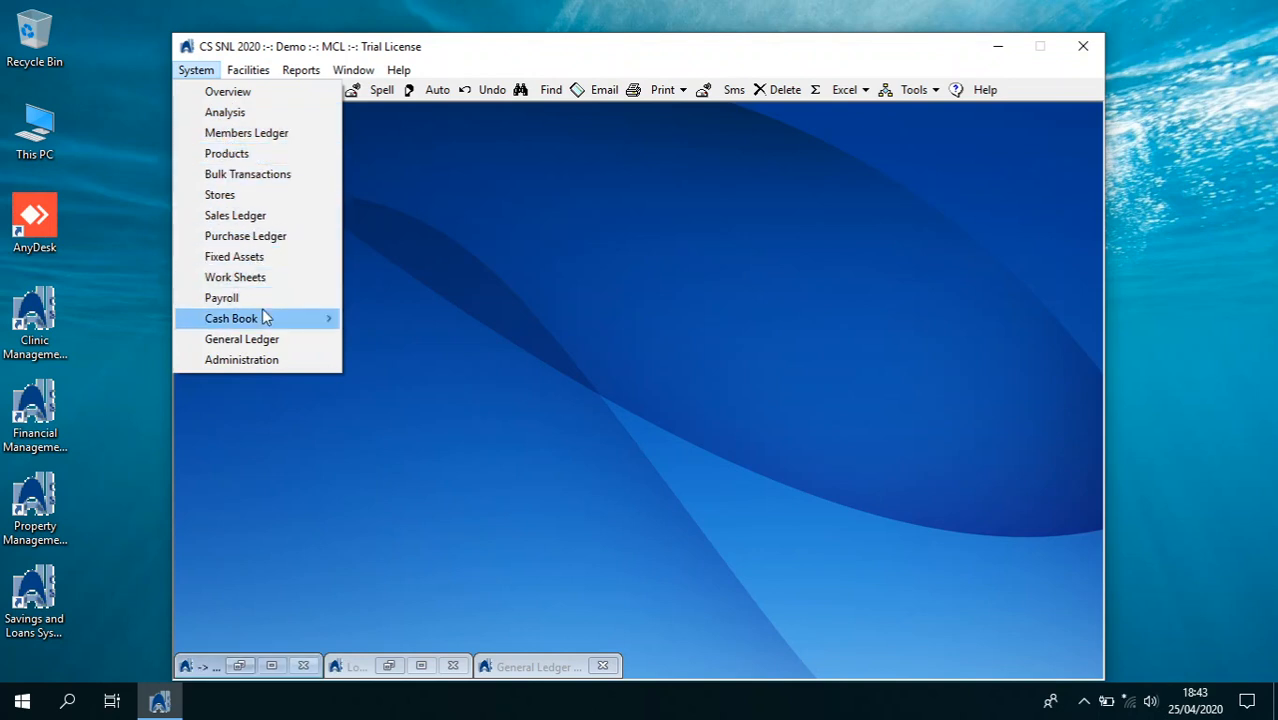
left_click(272, 340)
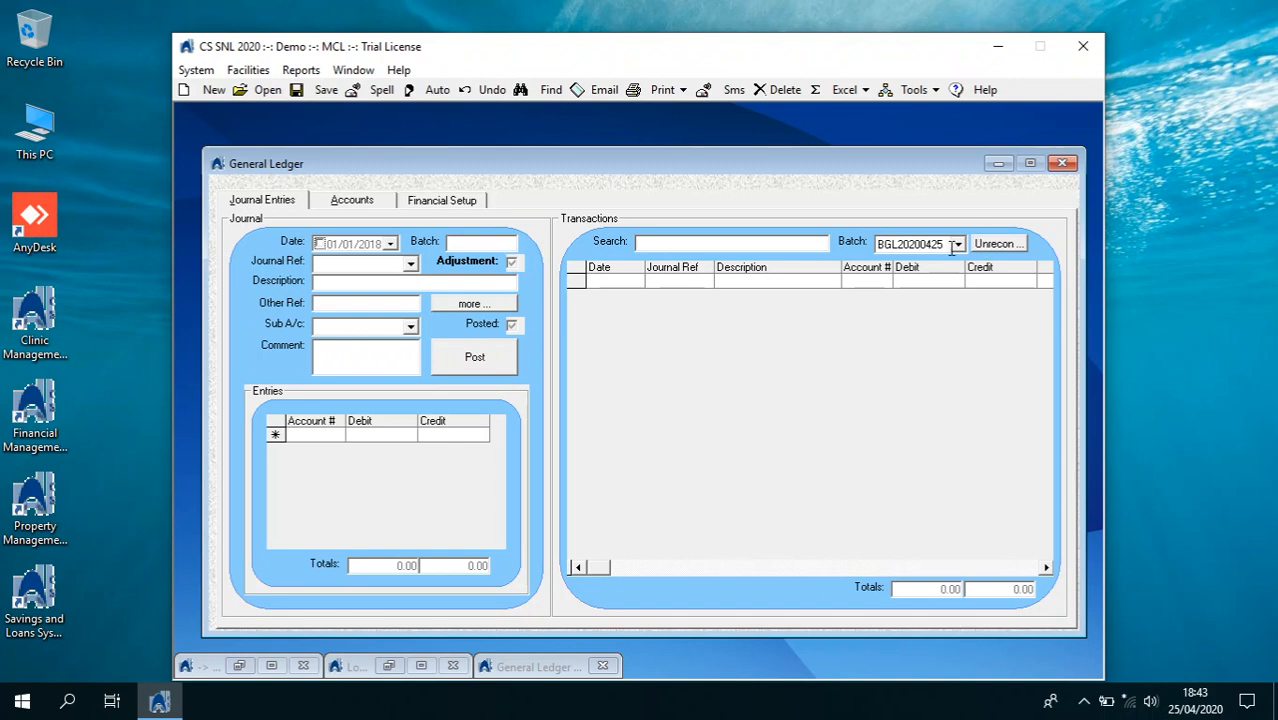
left_click(955, 245)
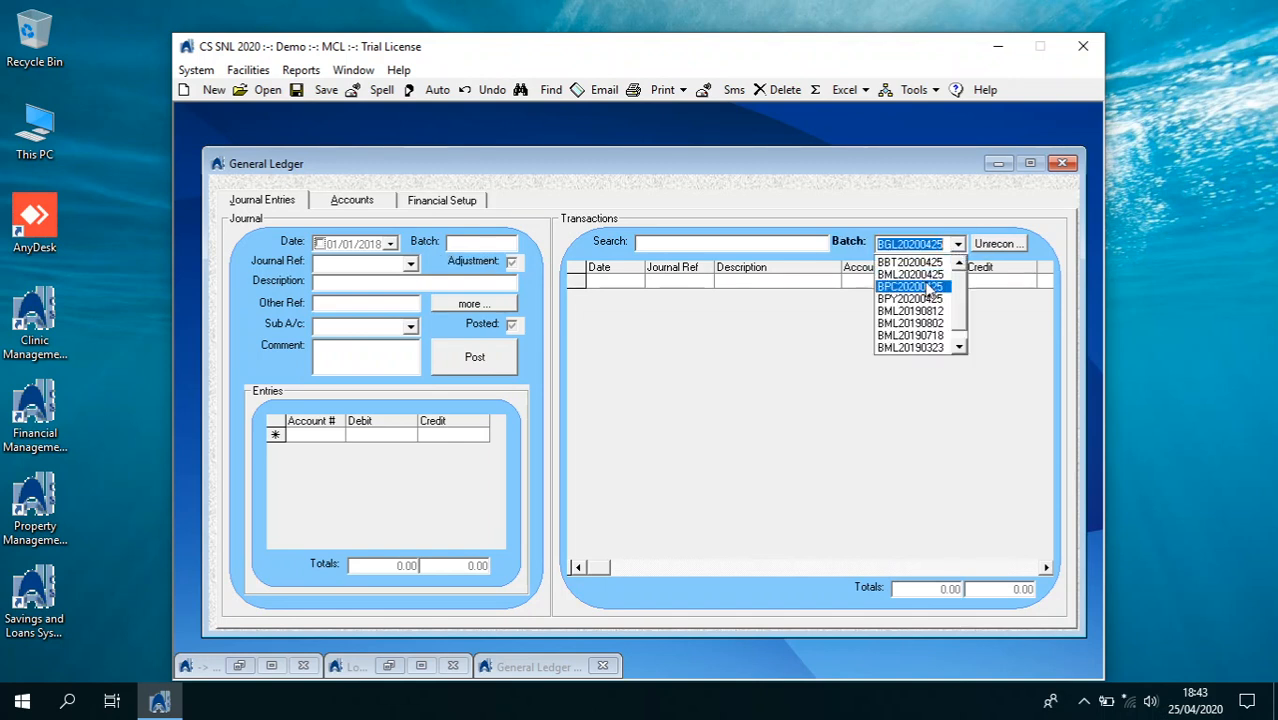
left_click(930, 299)
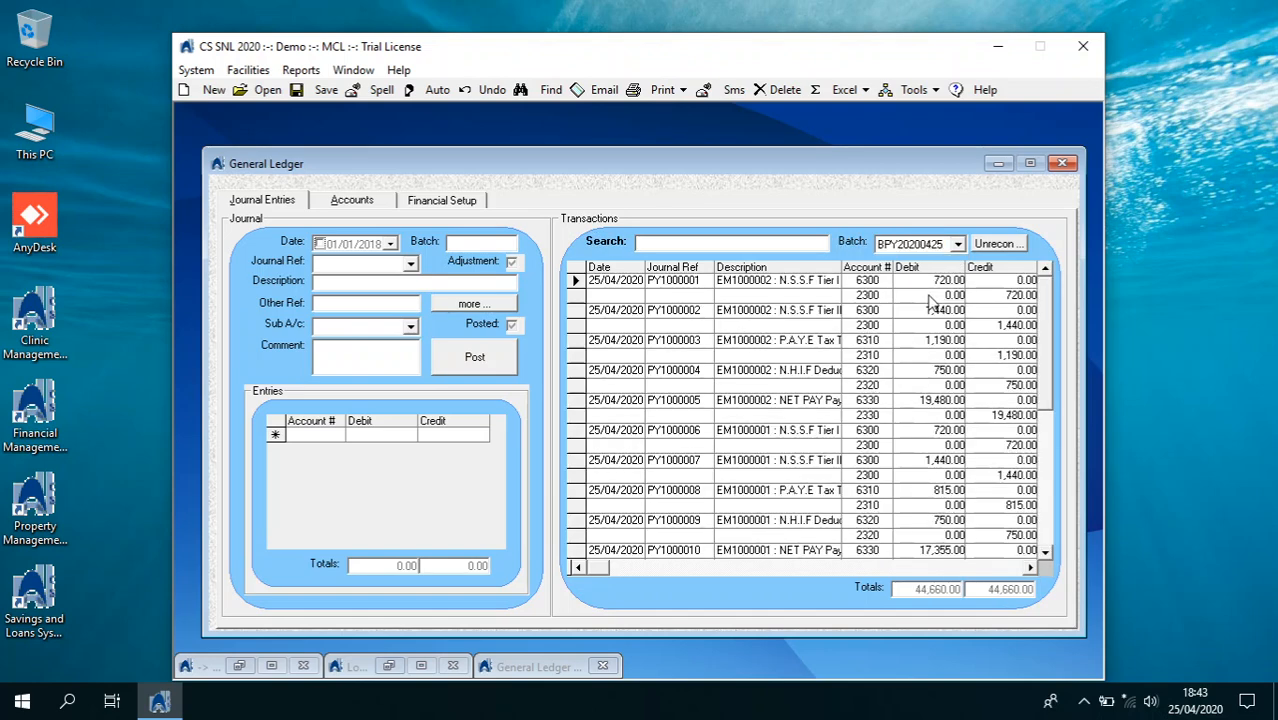
left_click(373, 210)
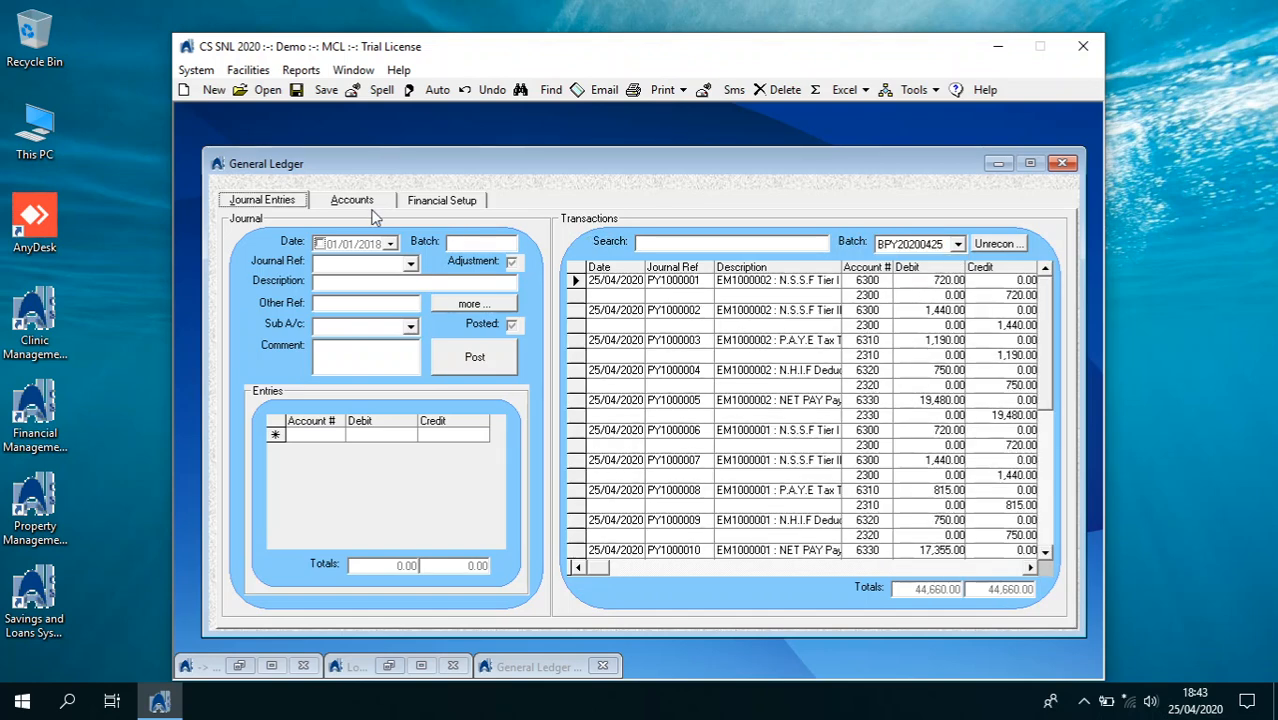
left_click(372, 210)
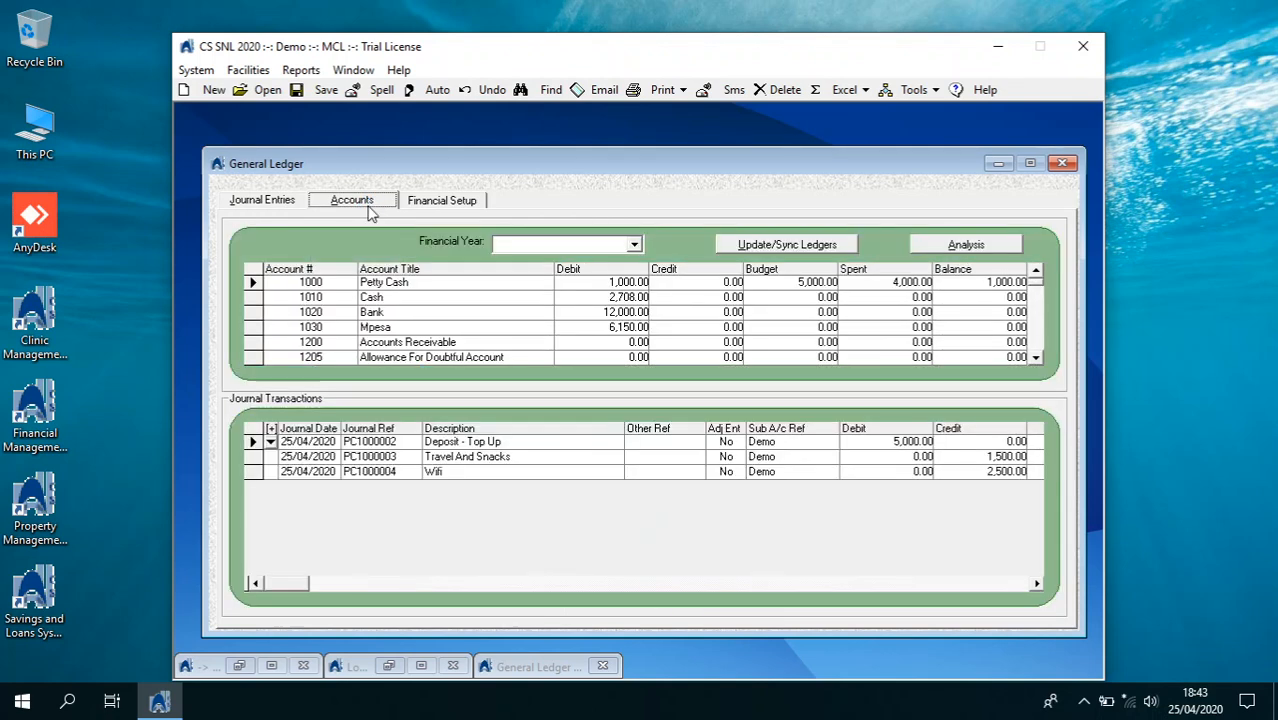
scroll(1036, 355, "down", 4)
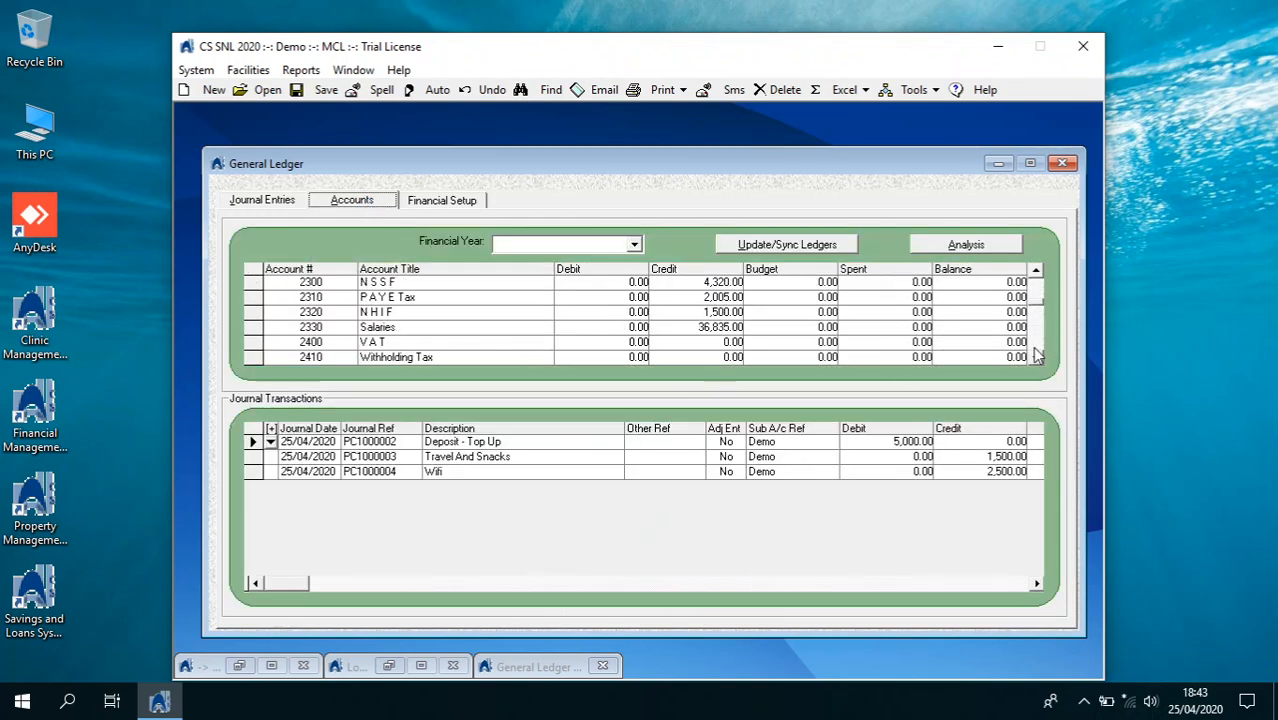
left_click(1052, 166)
left_click(301, 70)
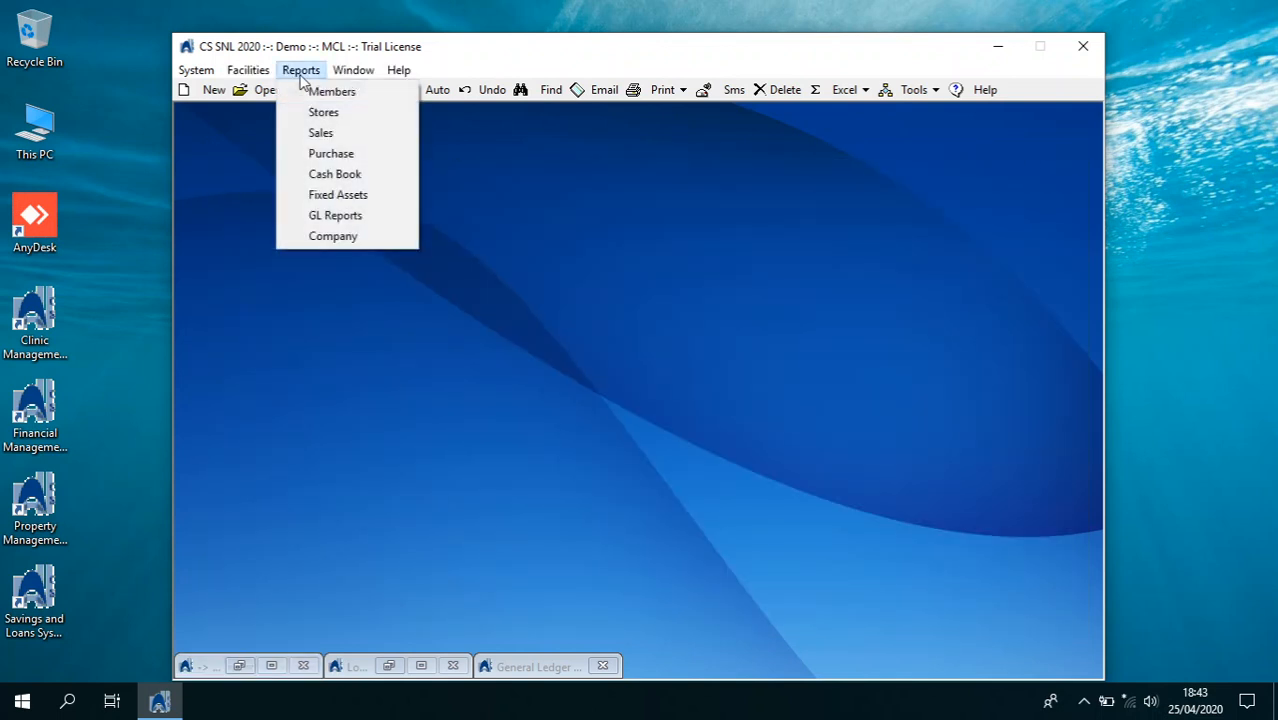
Preview the 2020 Trial Balance from the Financial Statements report group
left_click(350, 218)
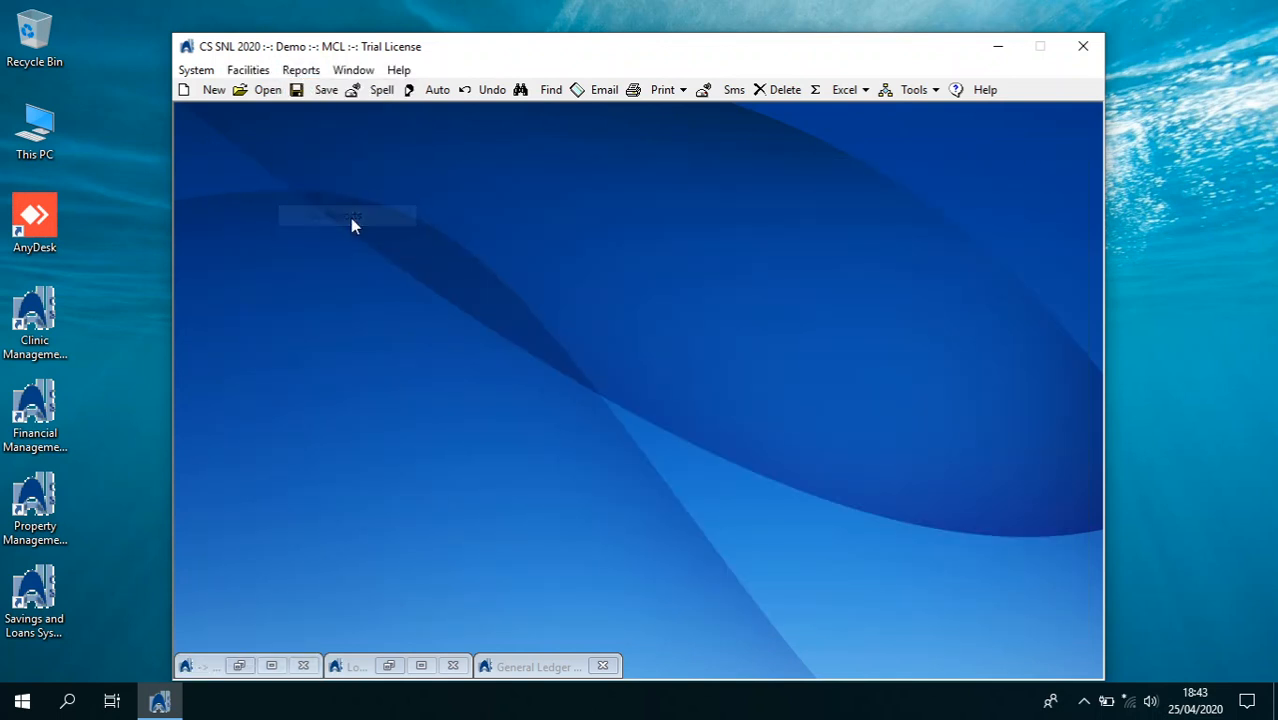
left_click(404, 313)
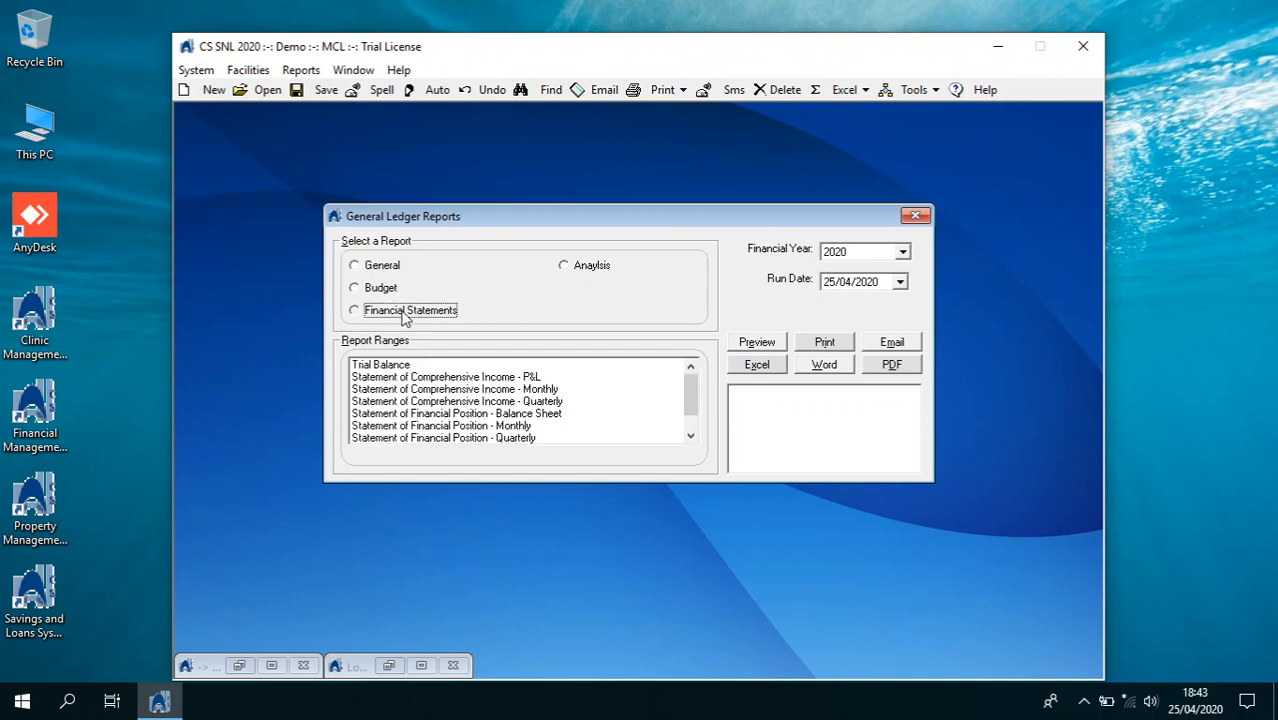
left_click(412, 366)
left_click(757, 343)
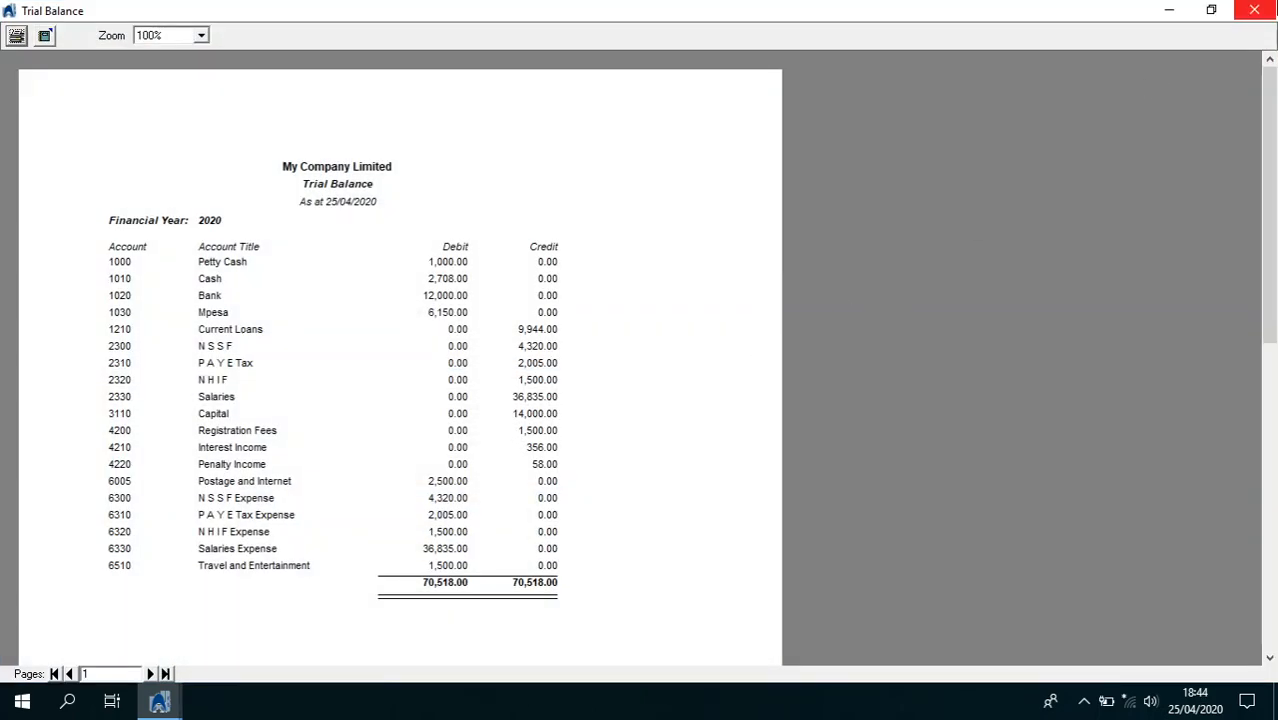
left_click(1254, 9)
Preview the P&L statement and the monthly comprehensive income statement showing an April net loss of 48,660.00
left_click(559, 378)
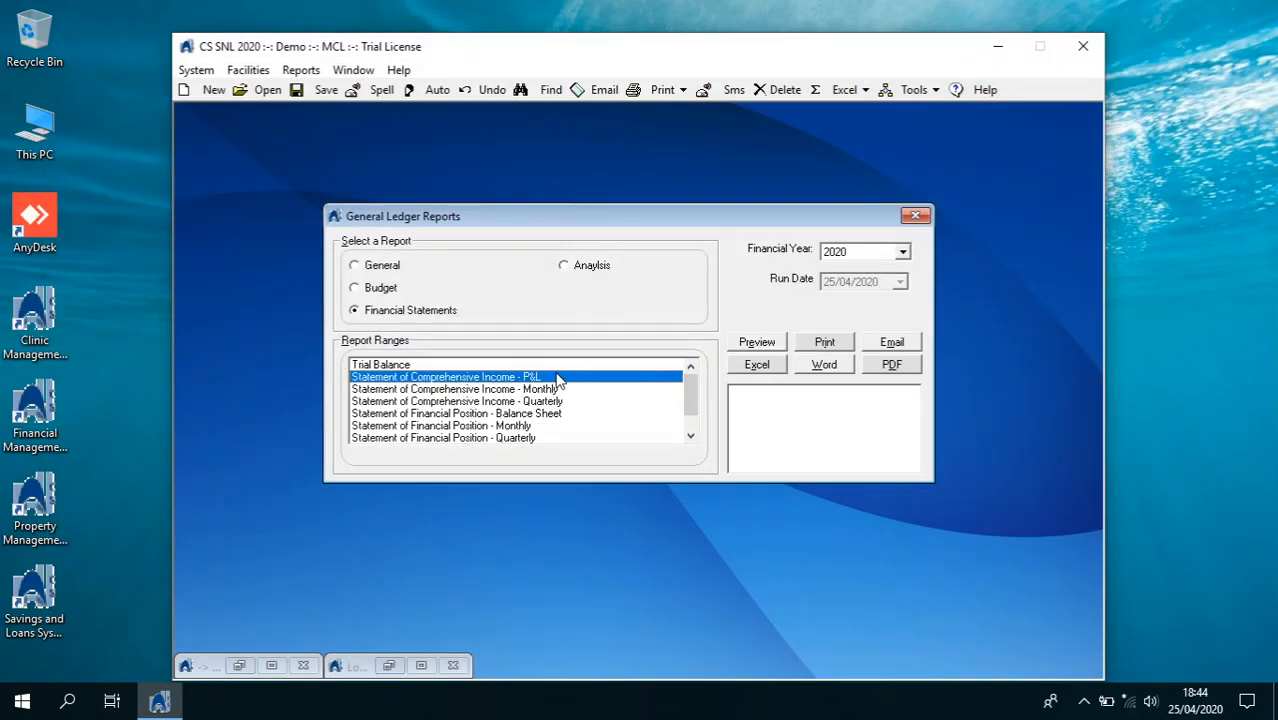
left_click(743, 347)
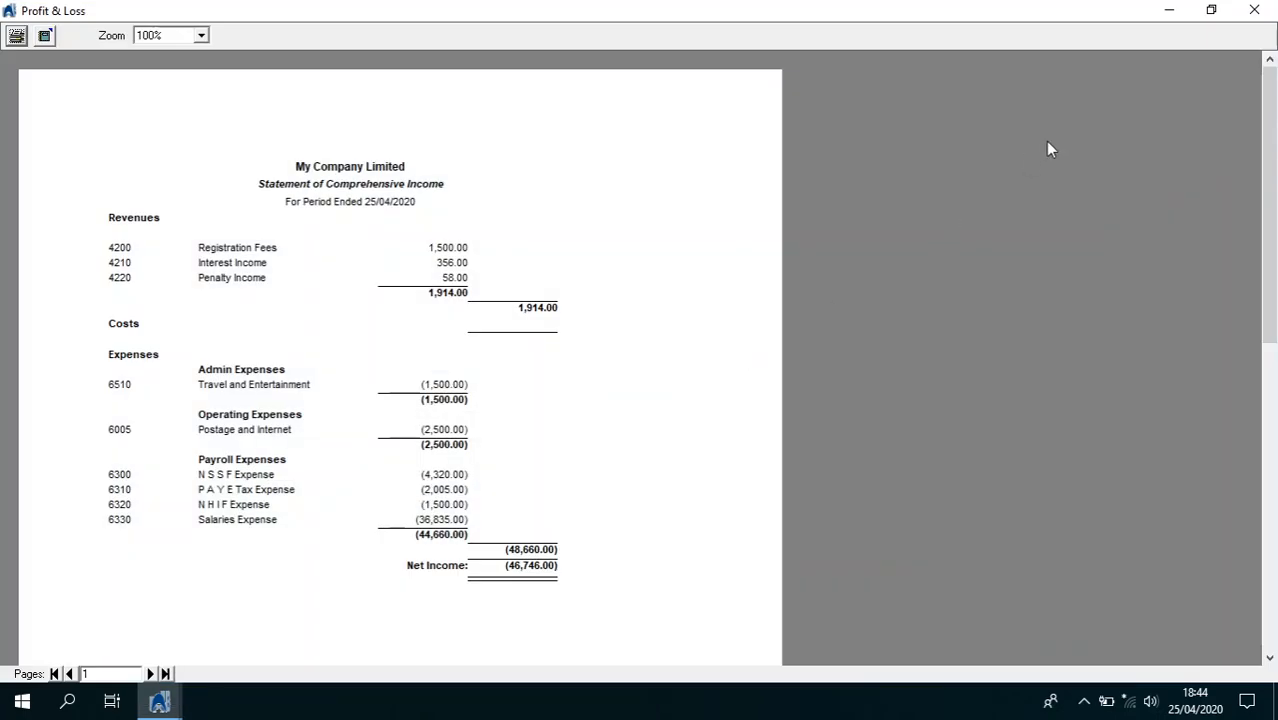
left_click(1254, 9)
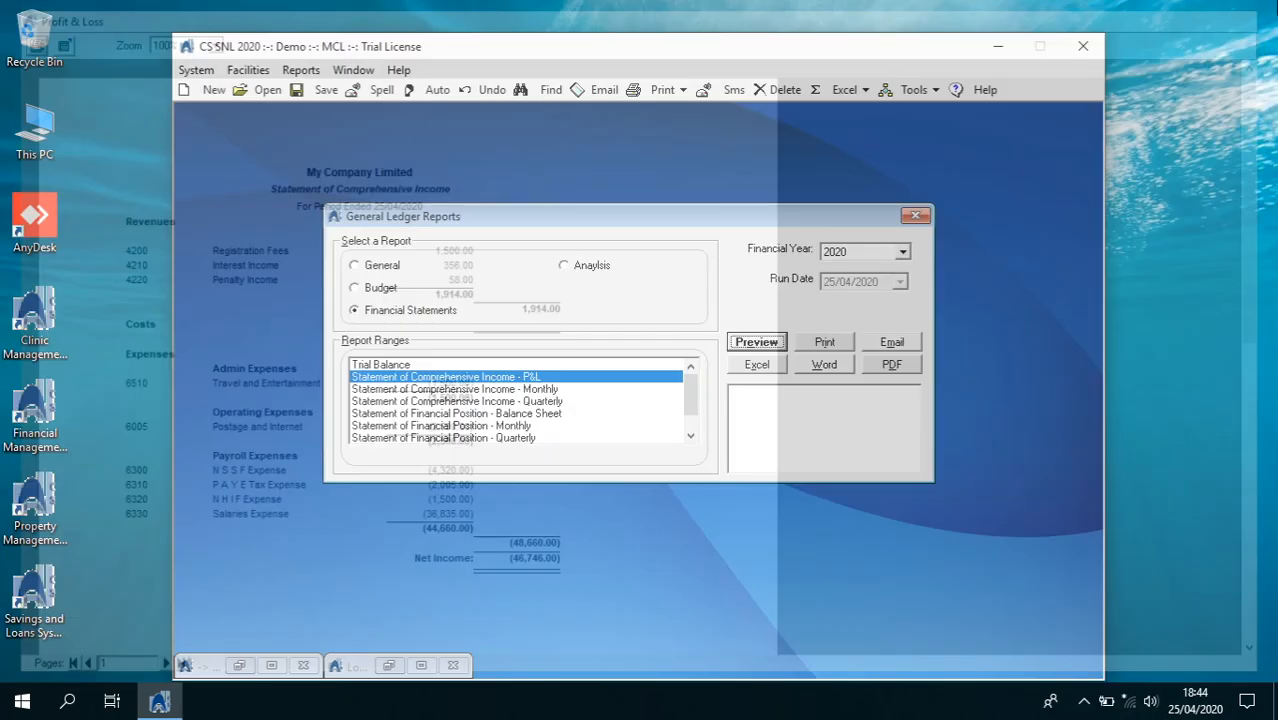
left_click(532, 389)
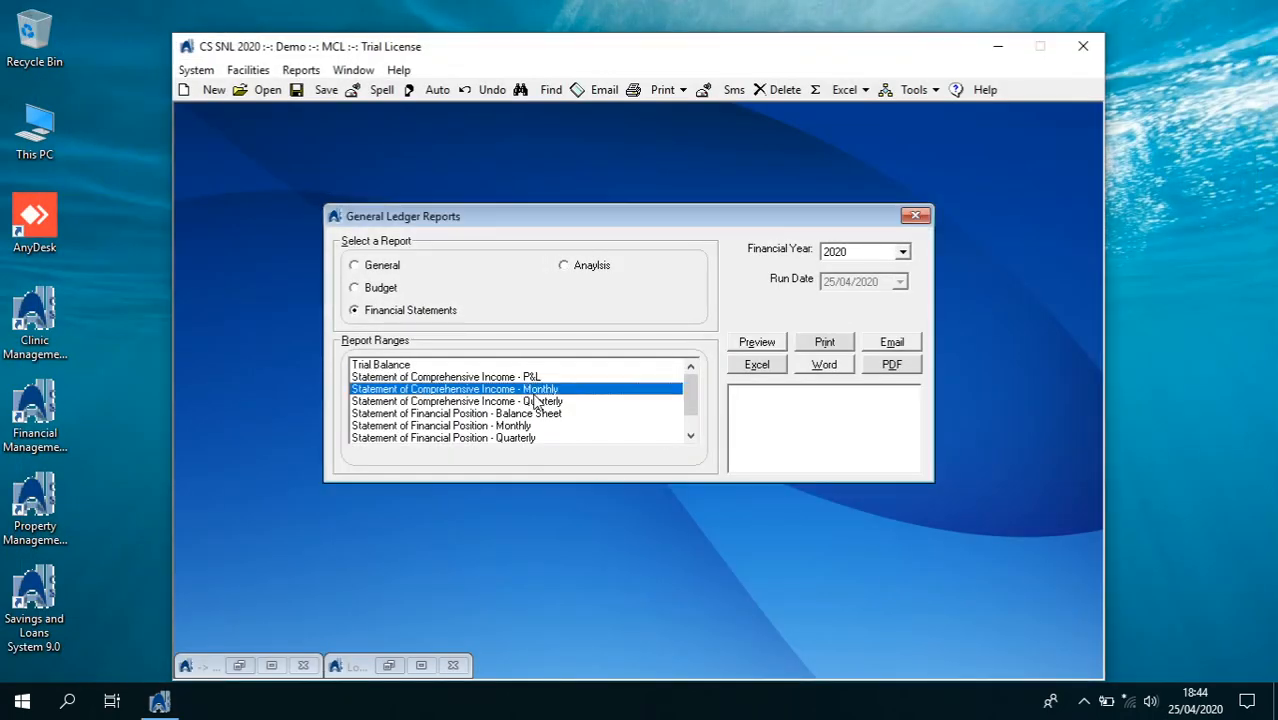
left_click(753, 342)
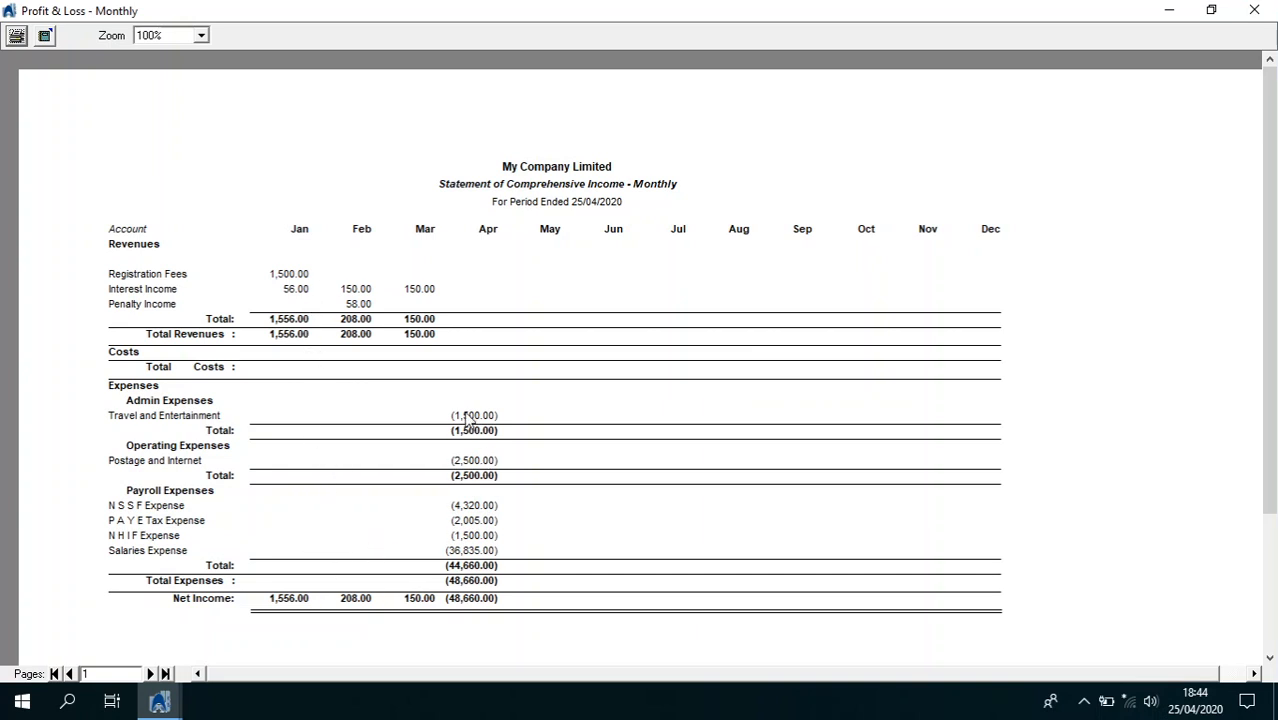
left_click(1255, 12)
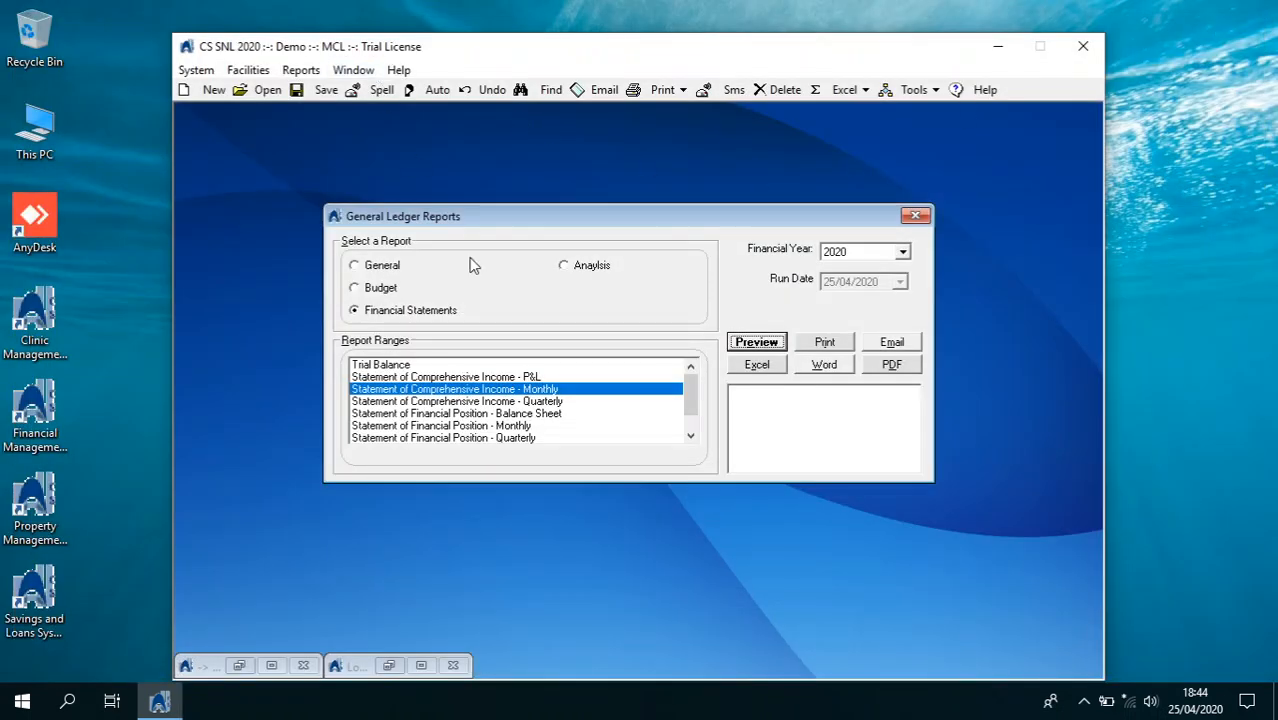
Select the Members Deposits and Withdrawals report in the Members Ledger Reports General group
left_click(914, 216)
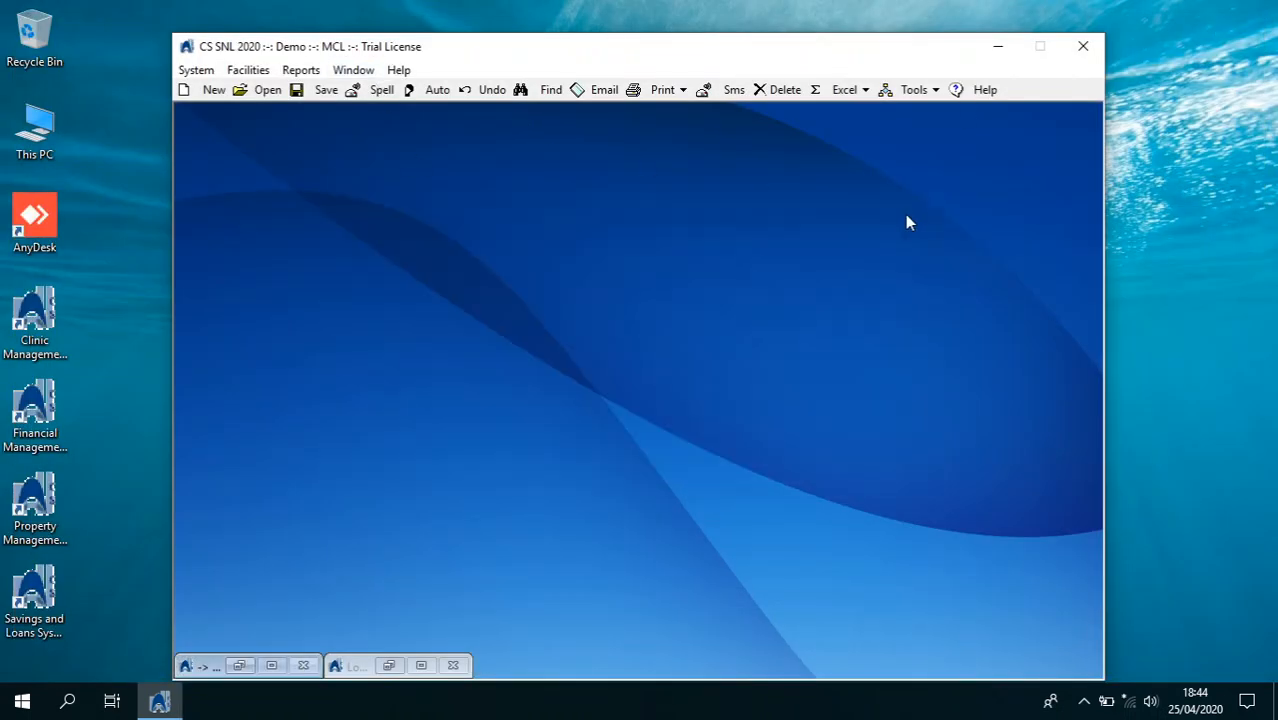
left_click(312, 70)
left_click(315, 91)
left_click(379, 265)
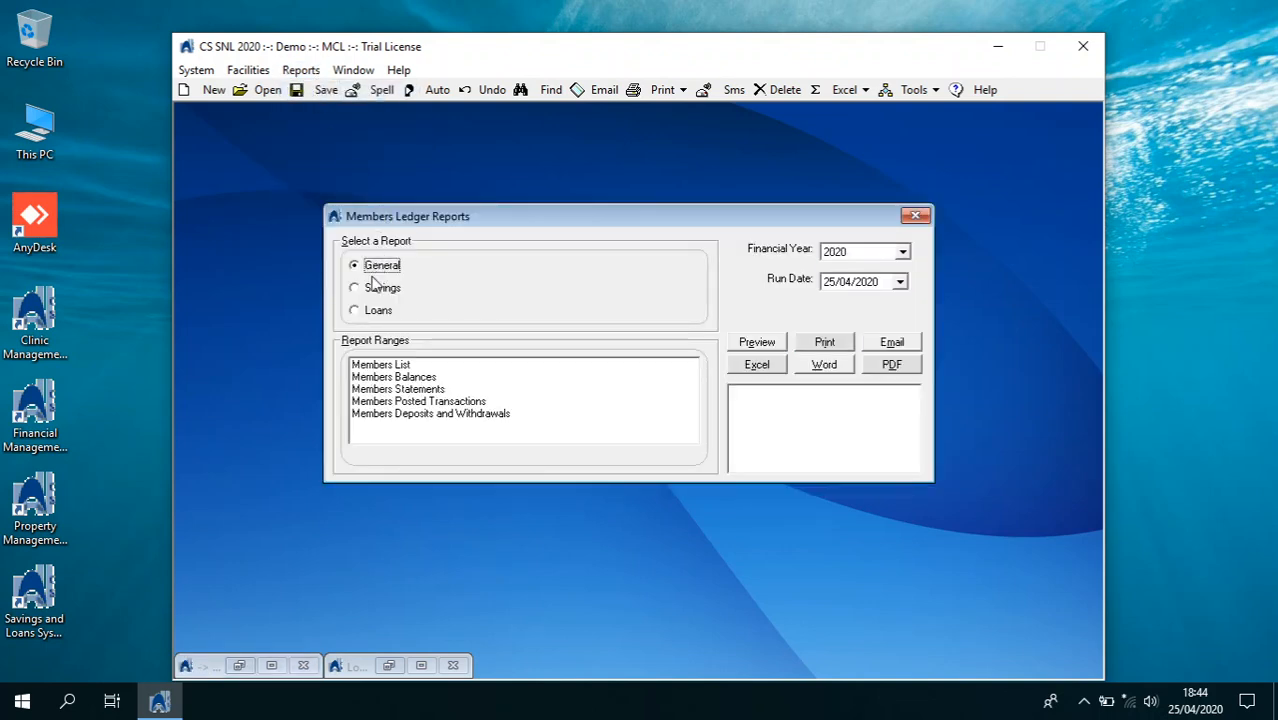
left_click(397, 416)
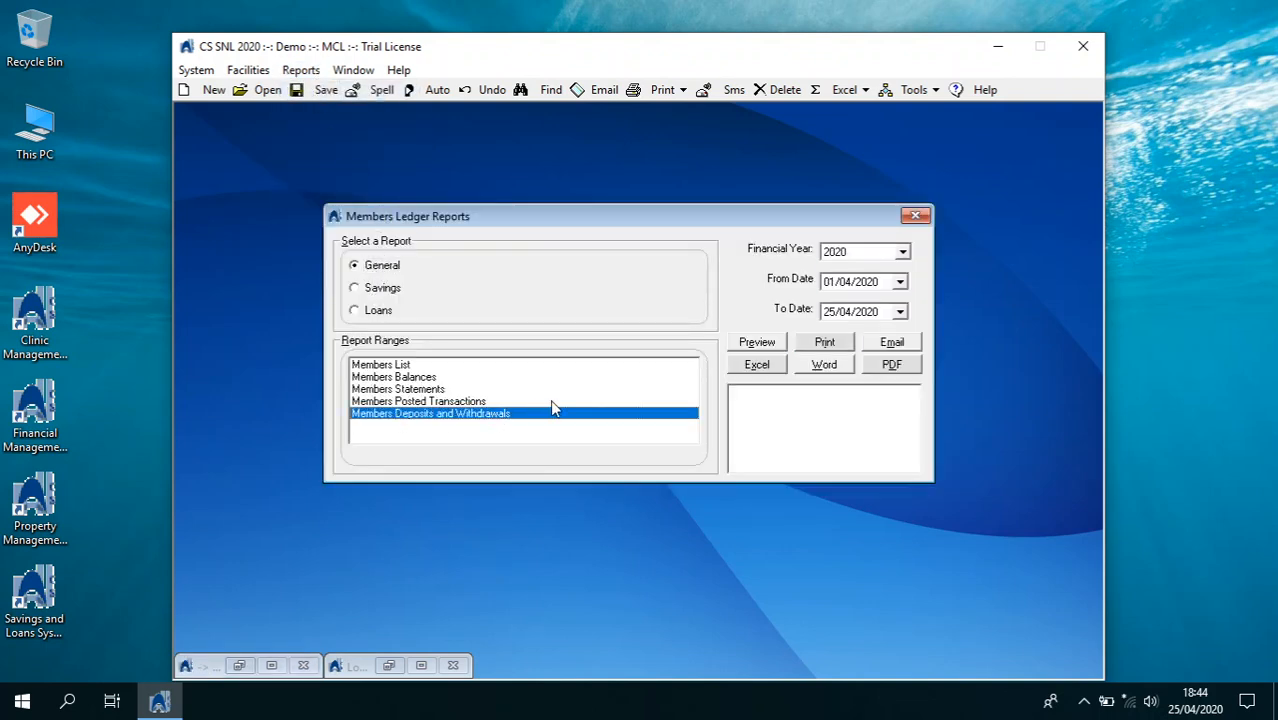
Preview deposits and withdrawals from 01/01/2020 to 25/04/2020, totalling 37,858.00
left_click(878, 286)
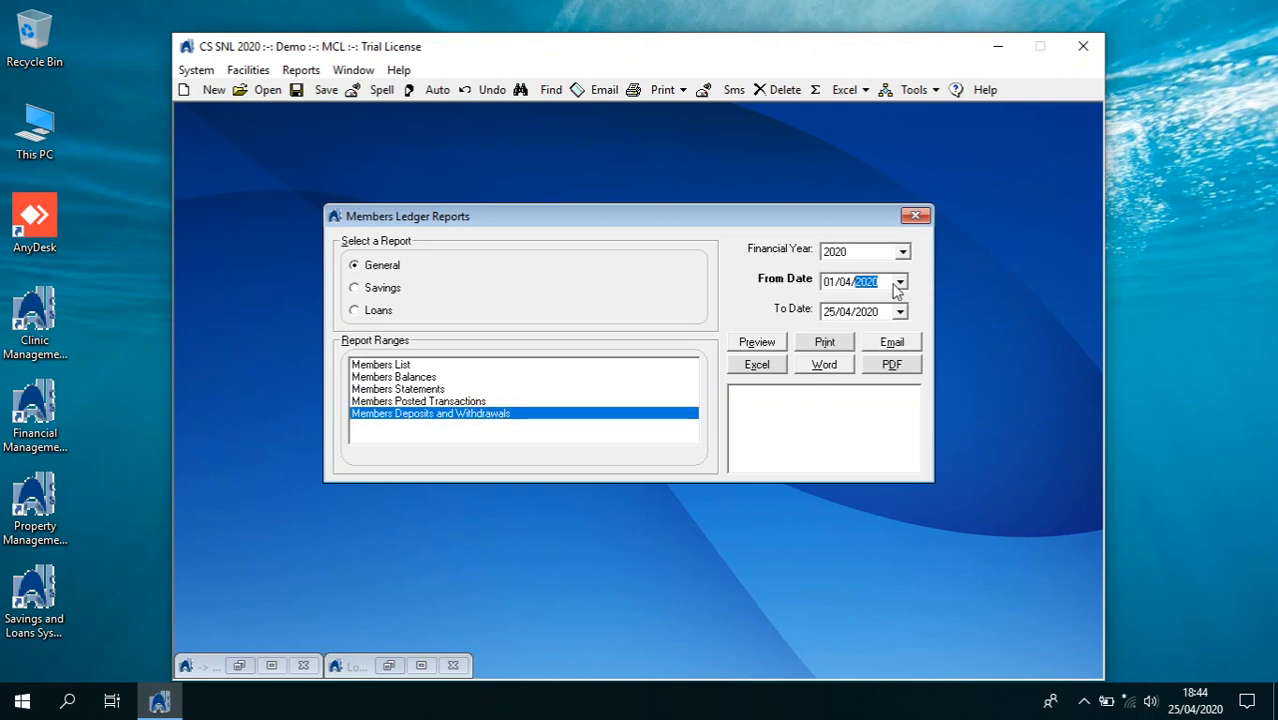
left_click(848, 284)
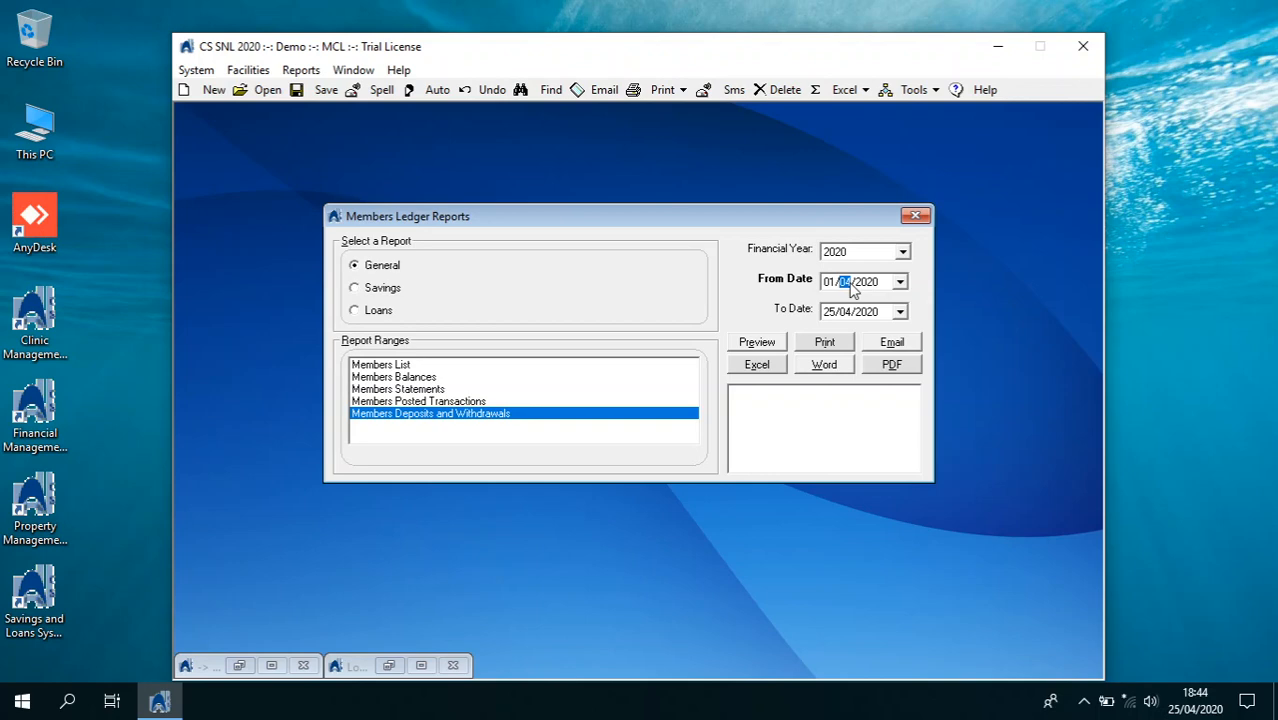
left_click(780, 342)
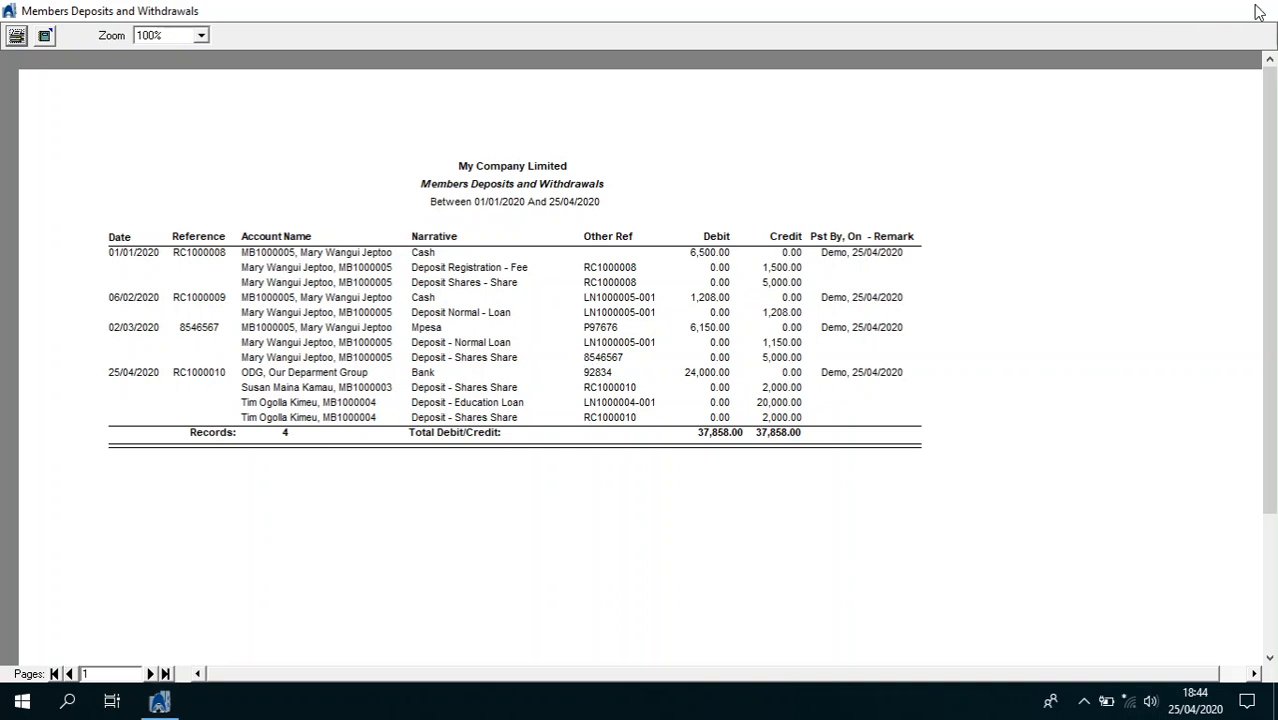
left_click(1254, 10)
left_click(377, 290)
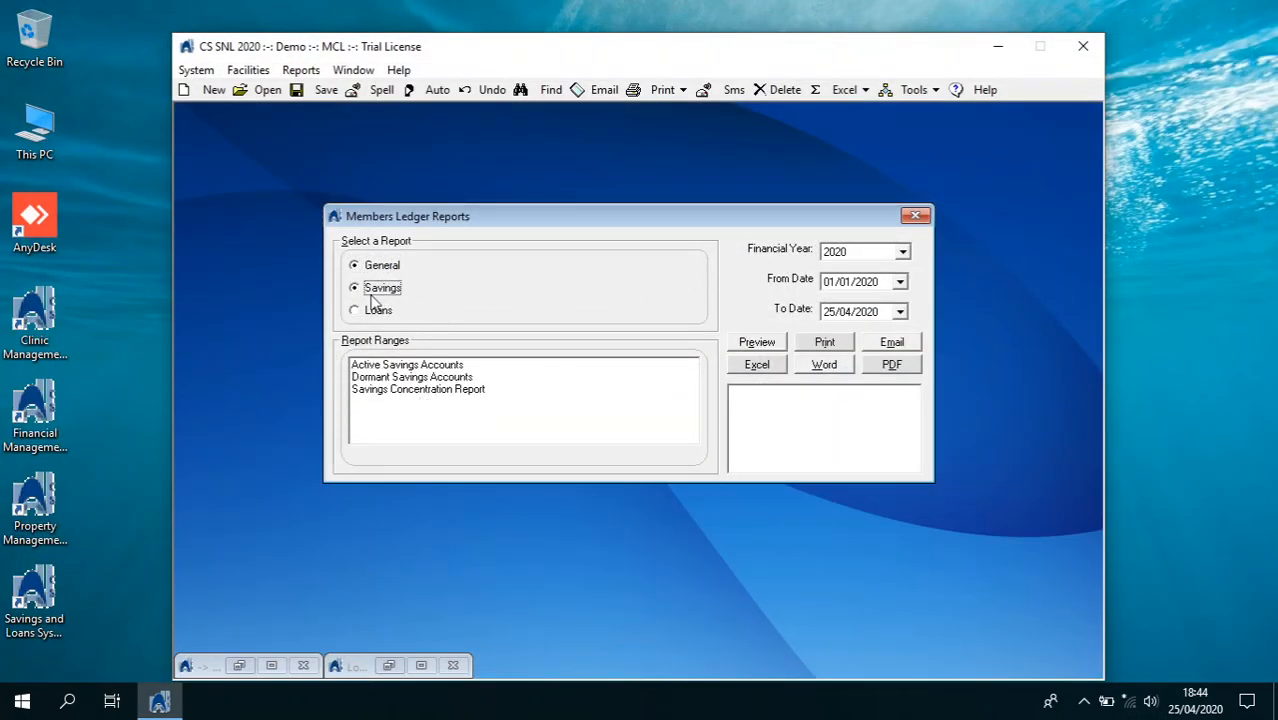
Preview the Savings Concentration Report
left_click(649, 365)
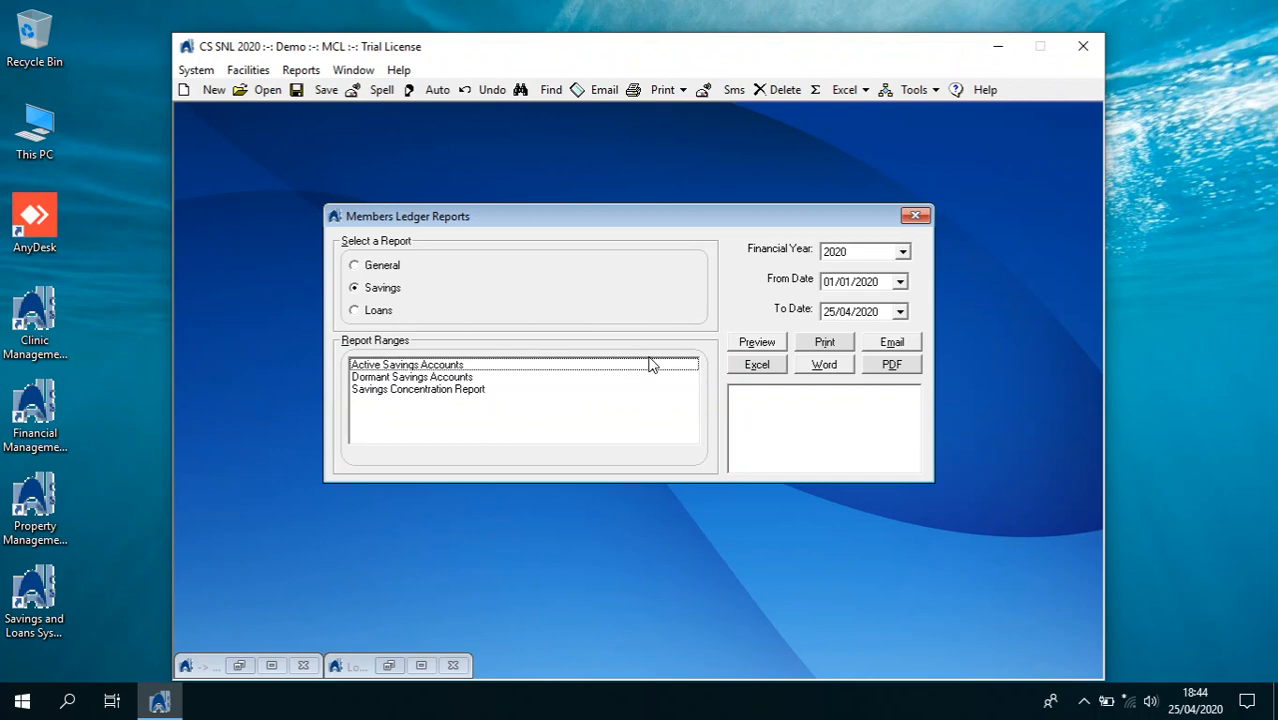
left_click(522, 390)
left_click(756, 345)
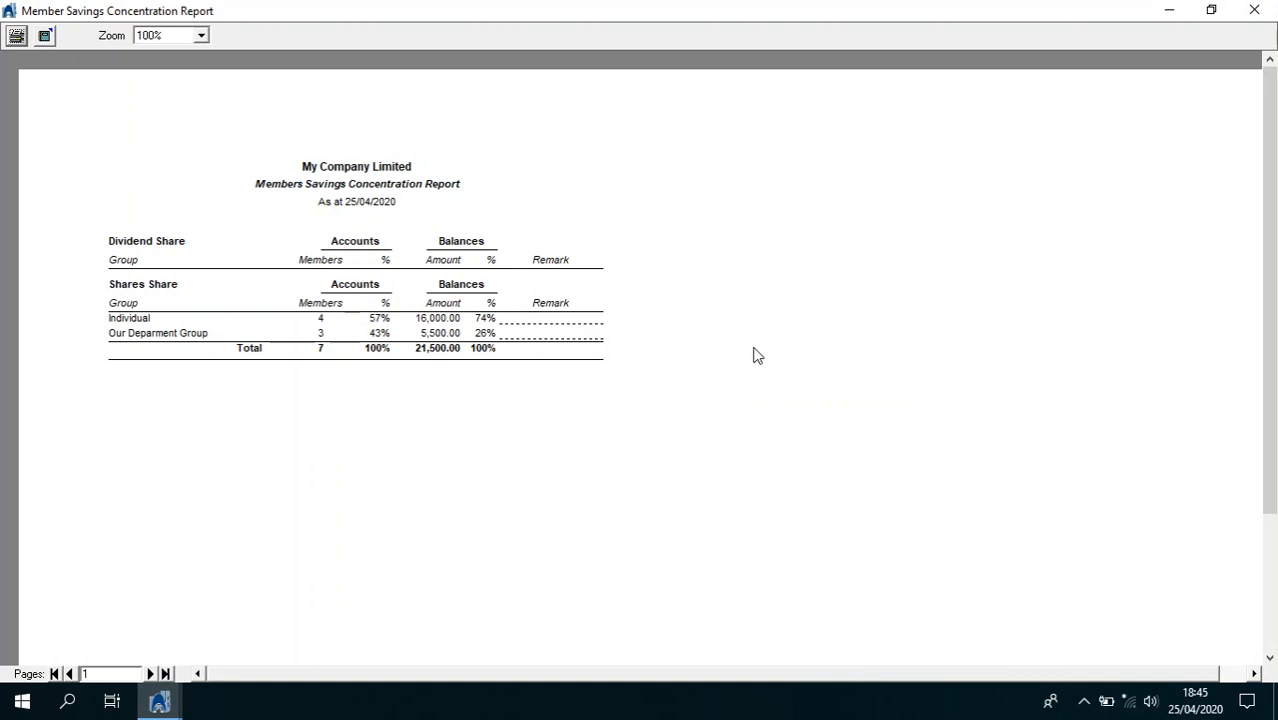
left_click(1250, 10)
Preview the Active Savings Accounts report (grand total 21,500.00), then select Disbursed Loans among loan reports
left_click(531, 365)
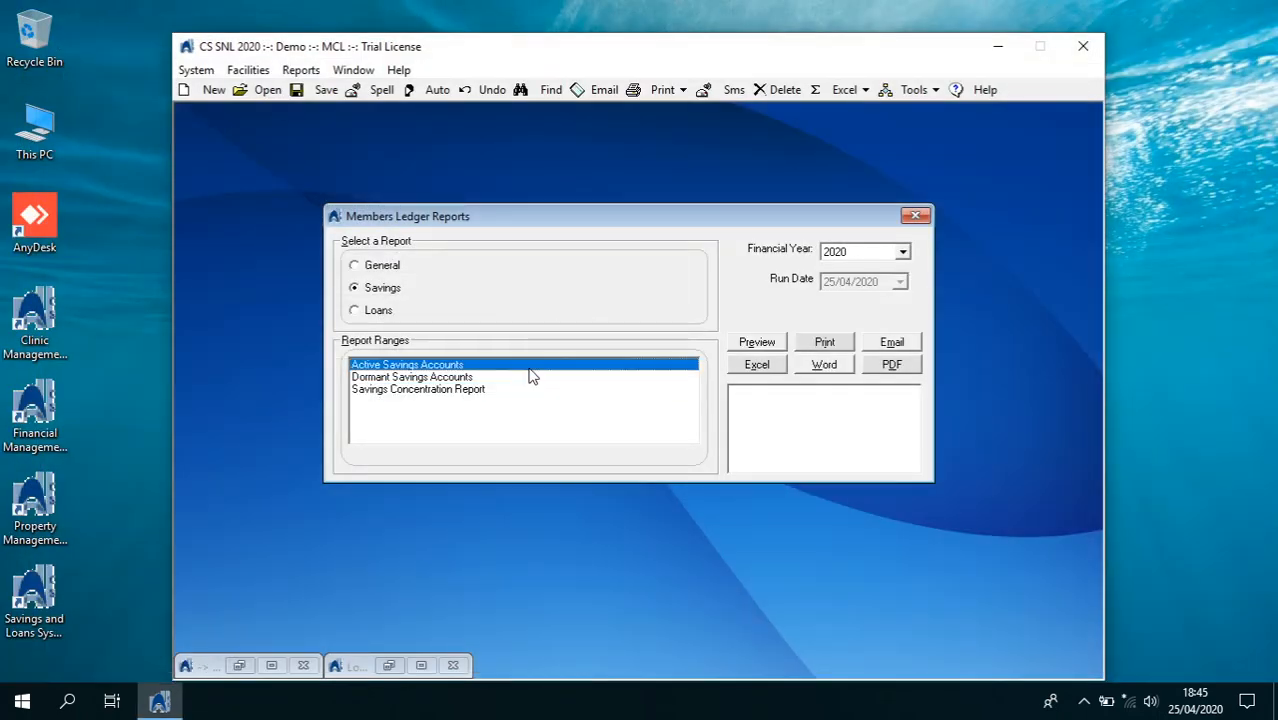
left_click(760, 340)
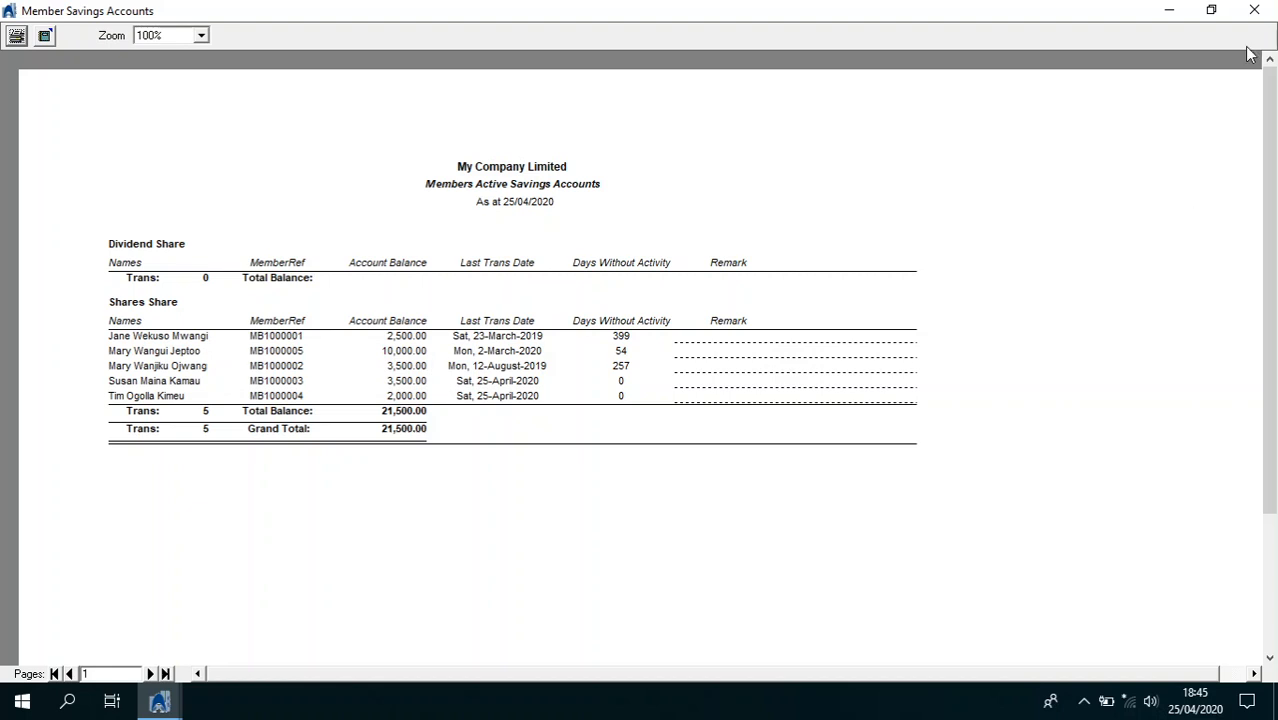
left_click(1258, 10)
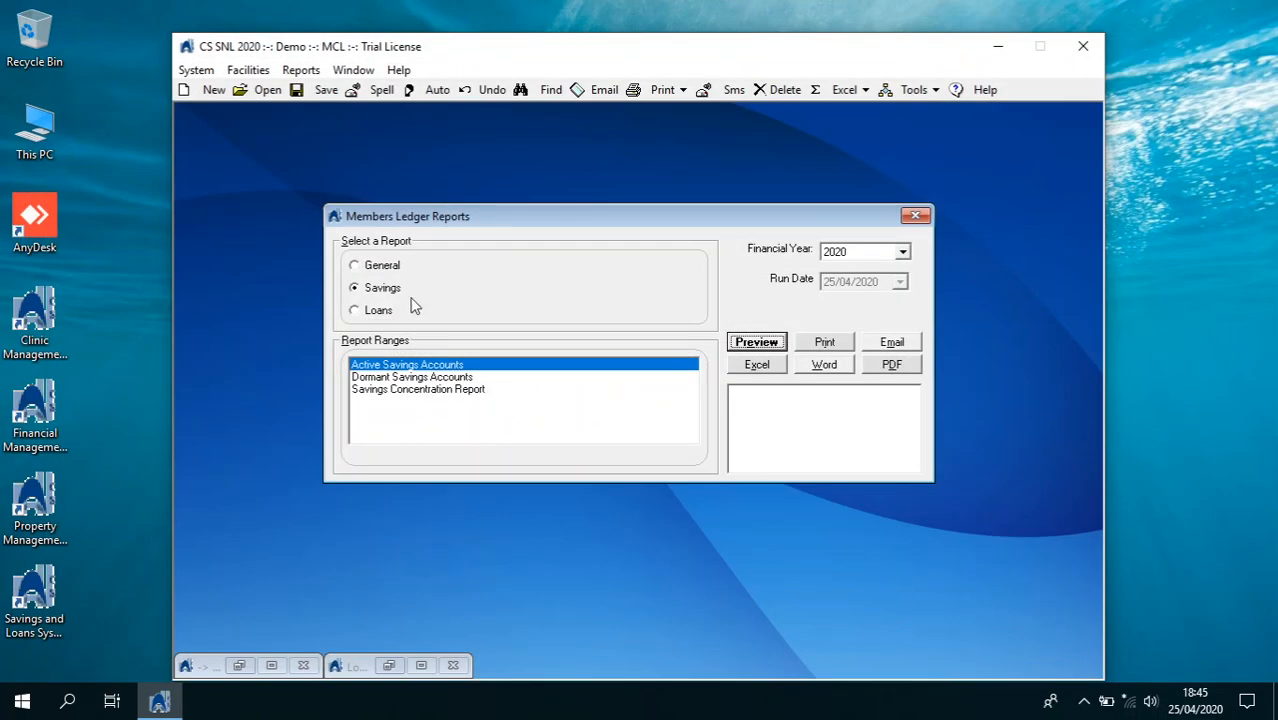
left_click(380, 311)
left_click(397, 379)
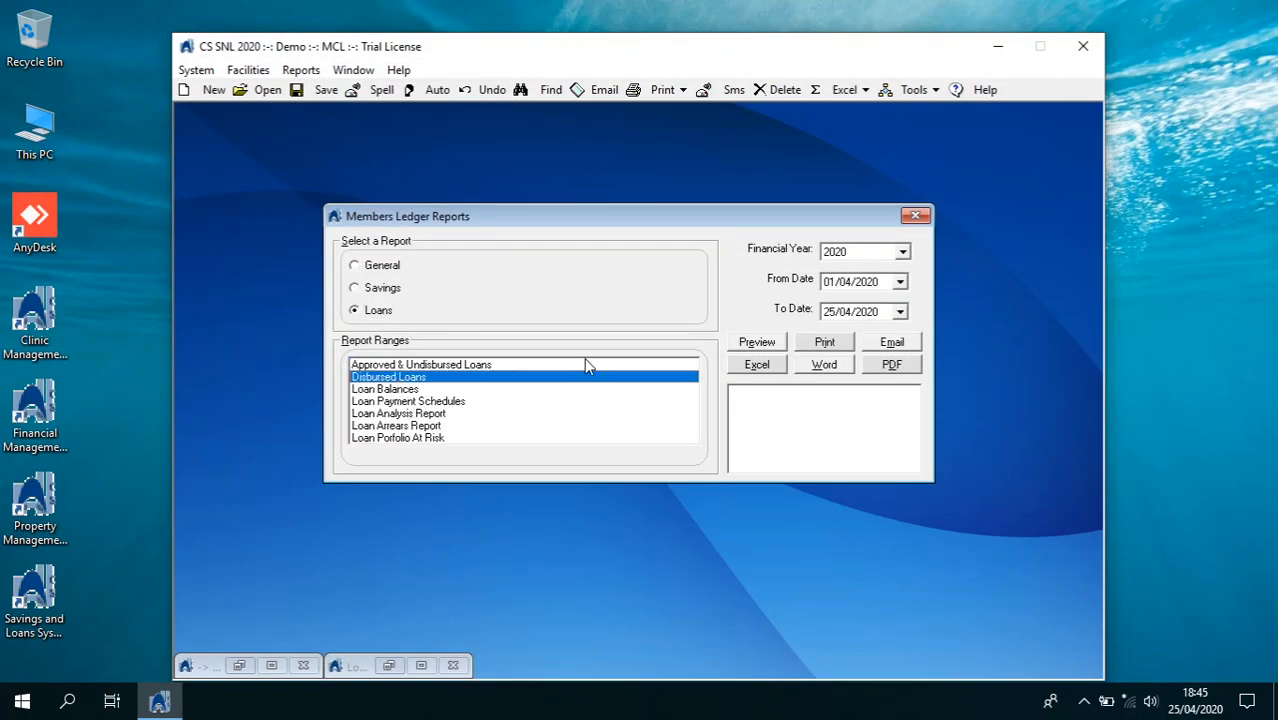
Preview loans disbursed from 01/01/2020 to 25/04/2020
left_click(841, 287)
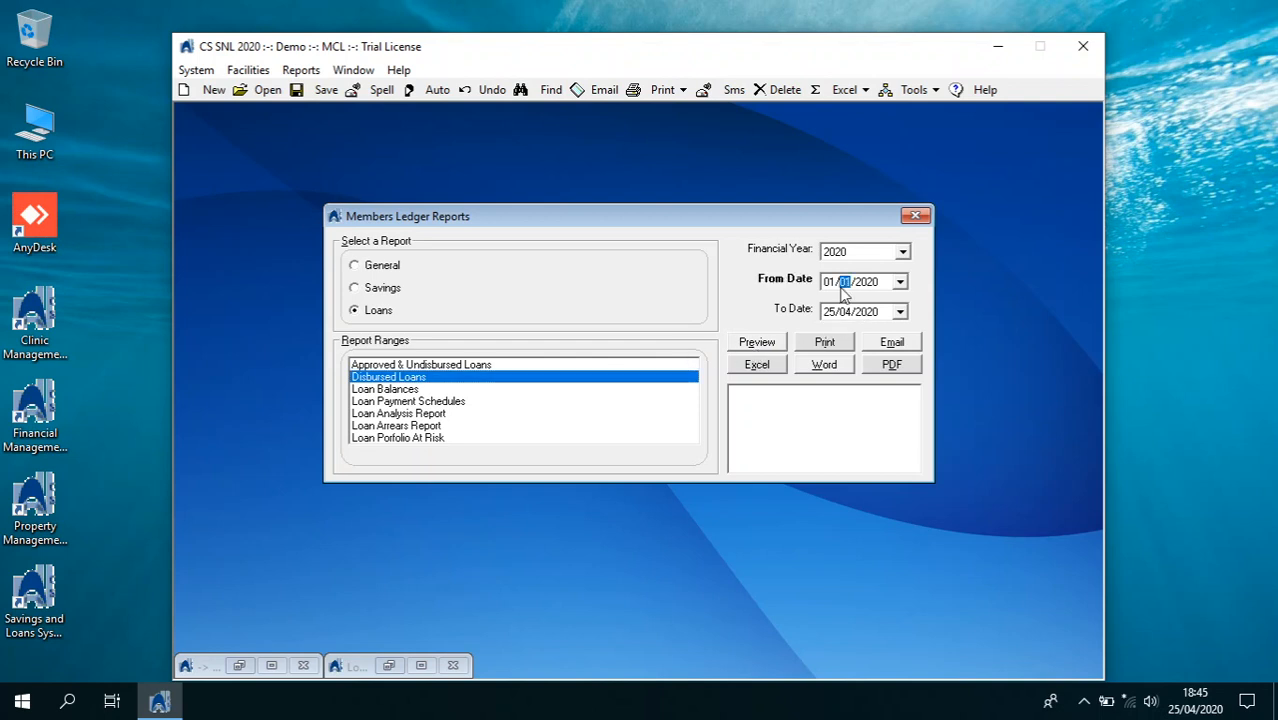
left_click(775, 343)
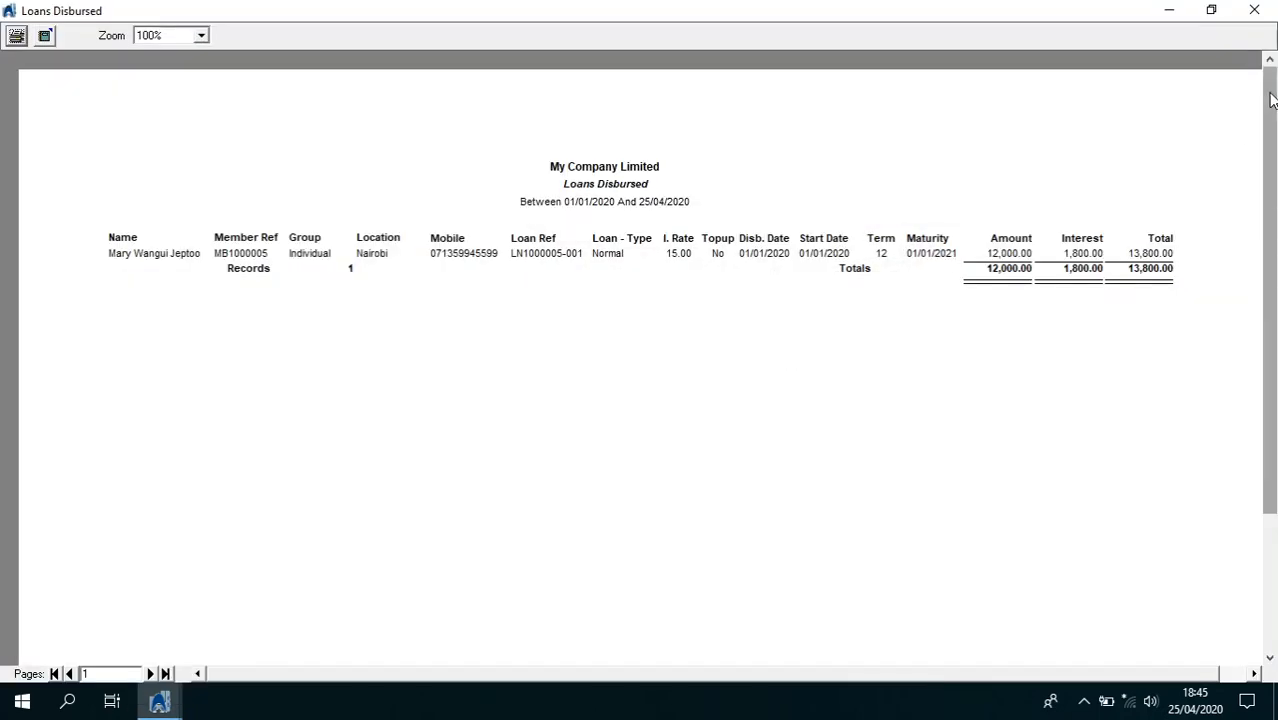
left_click(1254, 14)
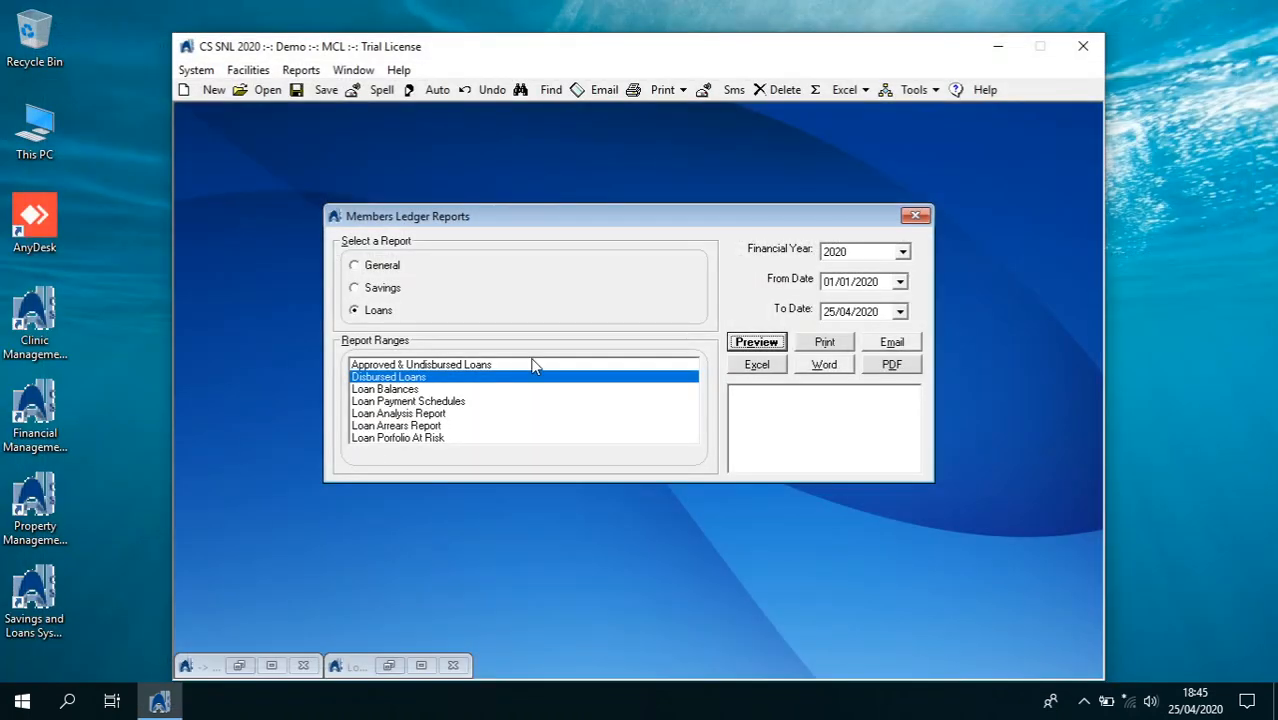
Preview the Members Loan Balances report, showing a loan balance of 118,280.97
left_click(461, 390)
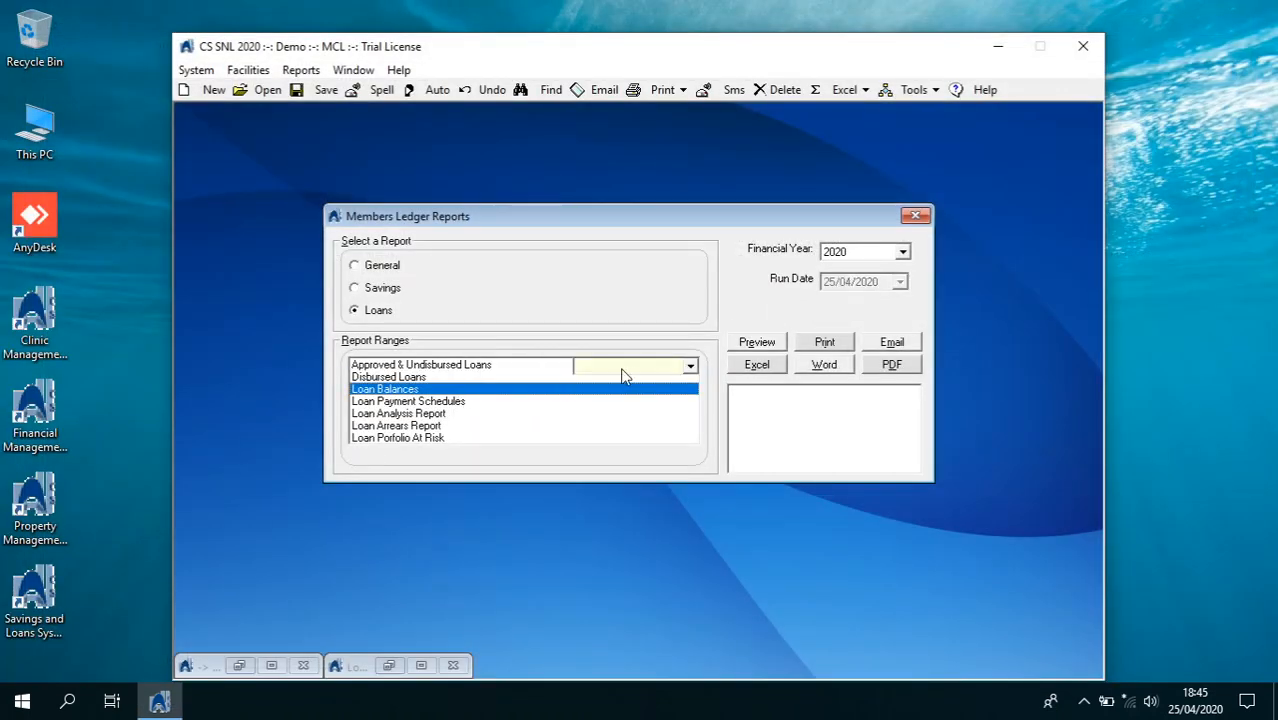
left_click(744, 346)
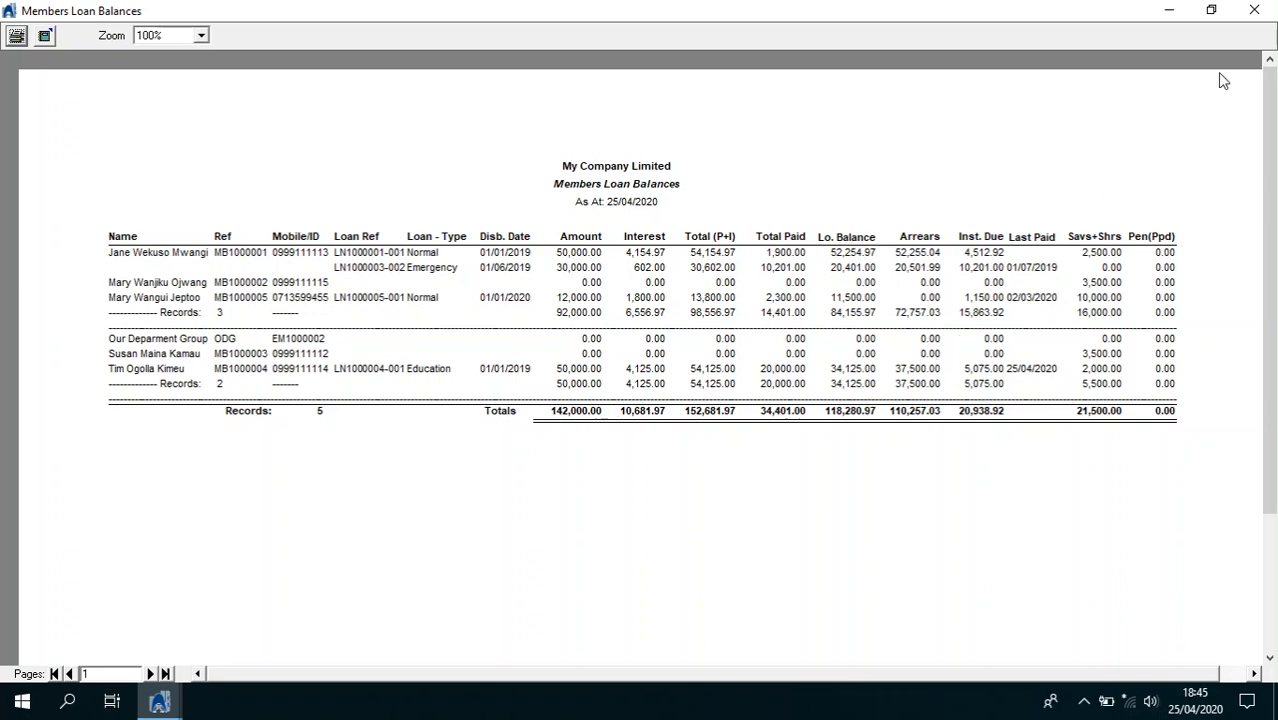
left_click(1254, 9)
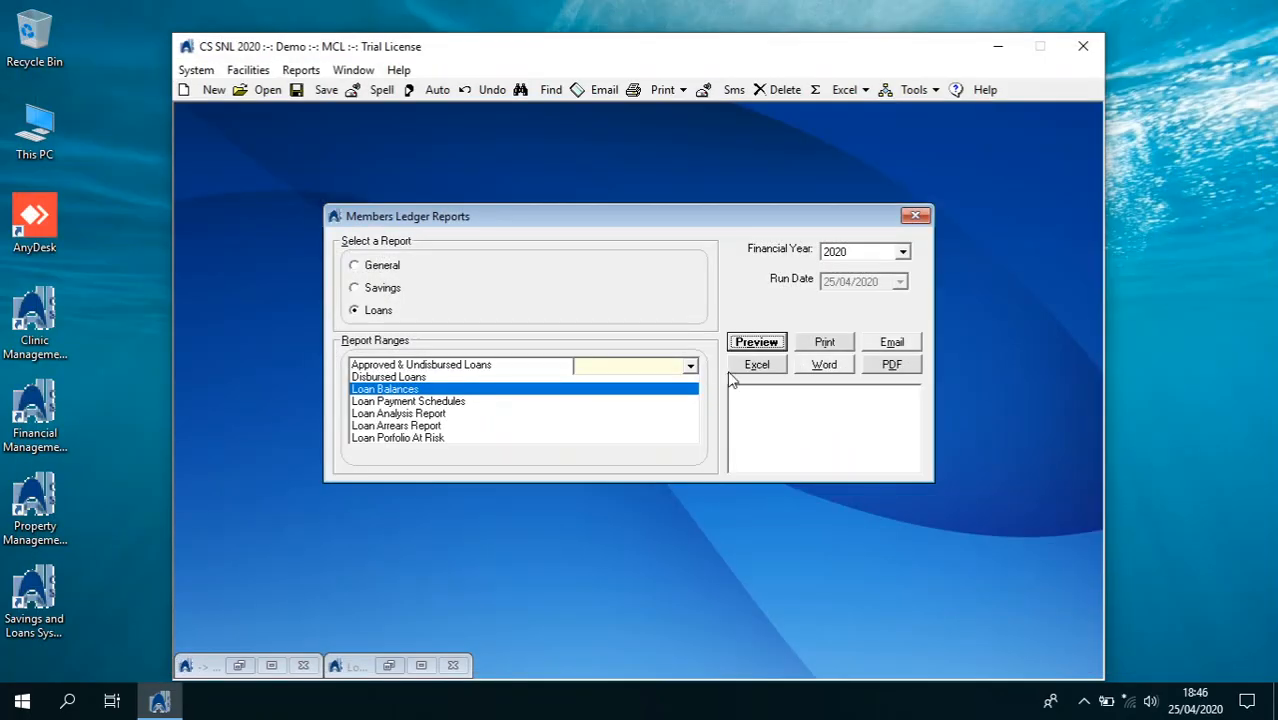
Preview loan balances restricted to a single member reference, the ODG group
left_click(689, 368)
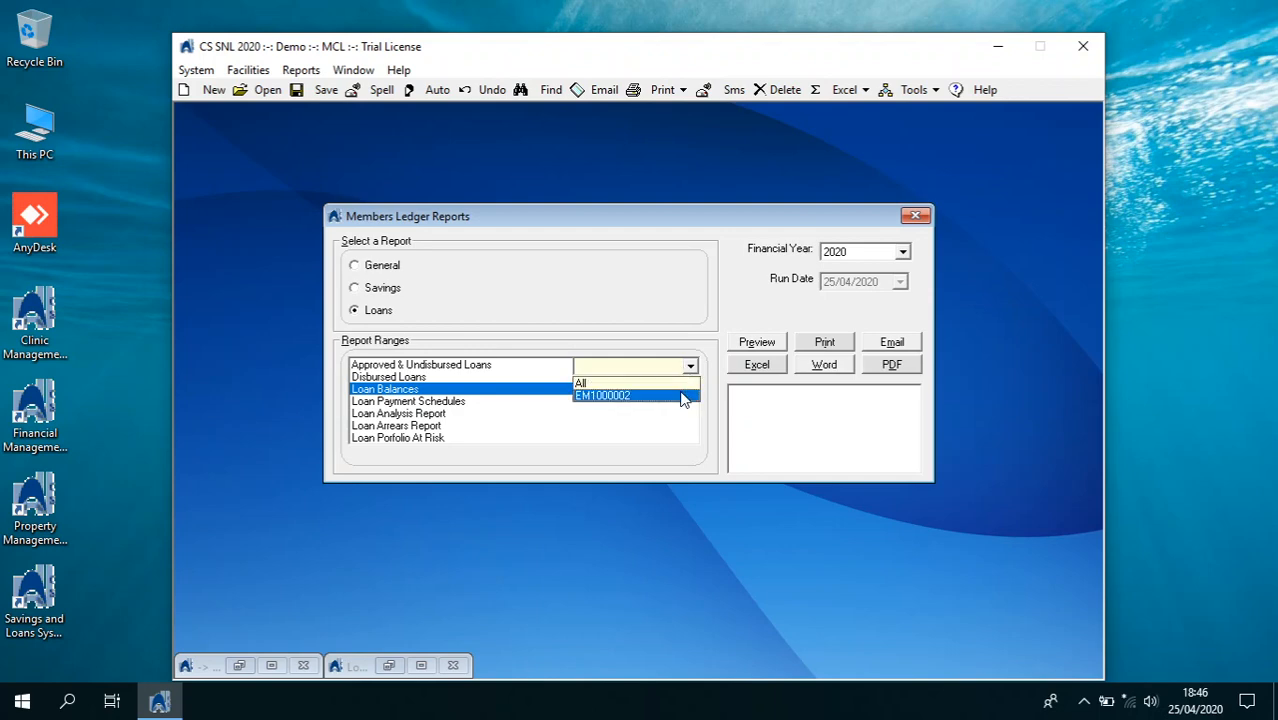
left_click(682, 400)
left_click(757, 342)
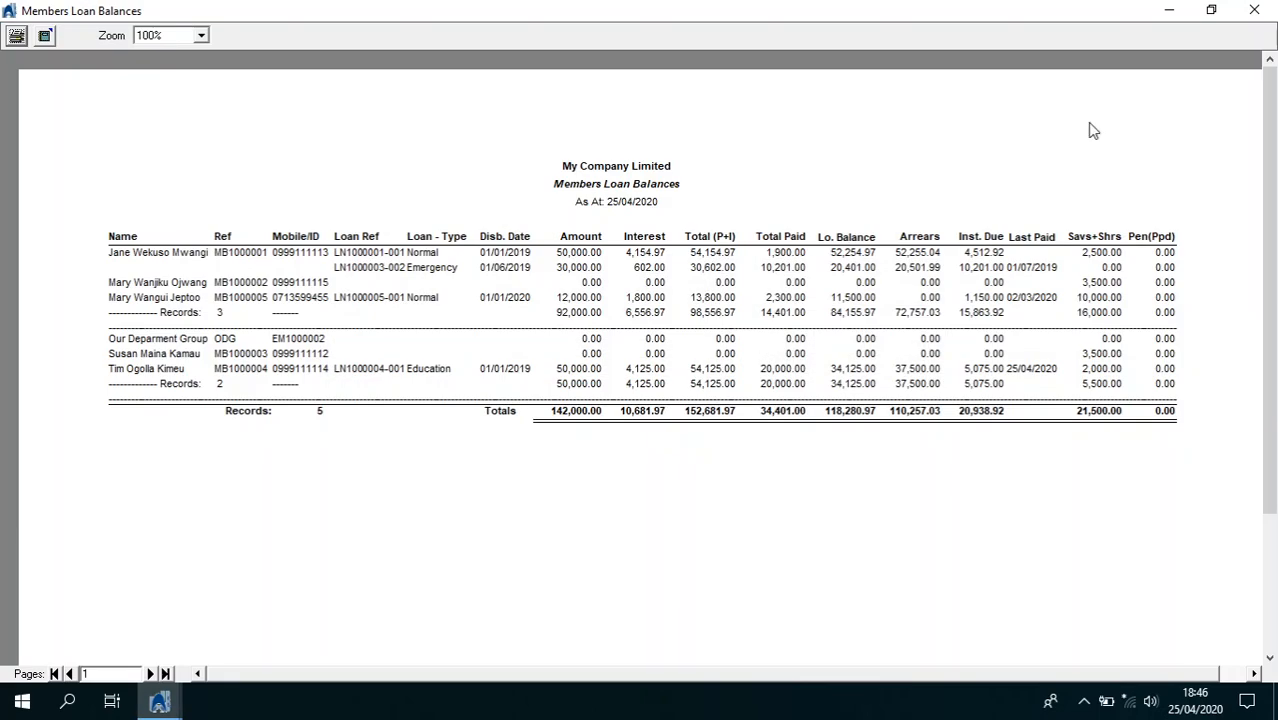
left_click(1254, 11)
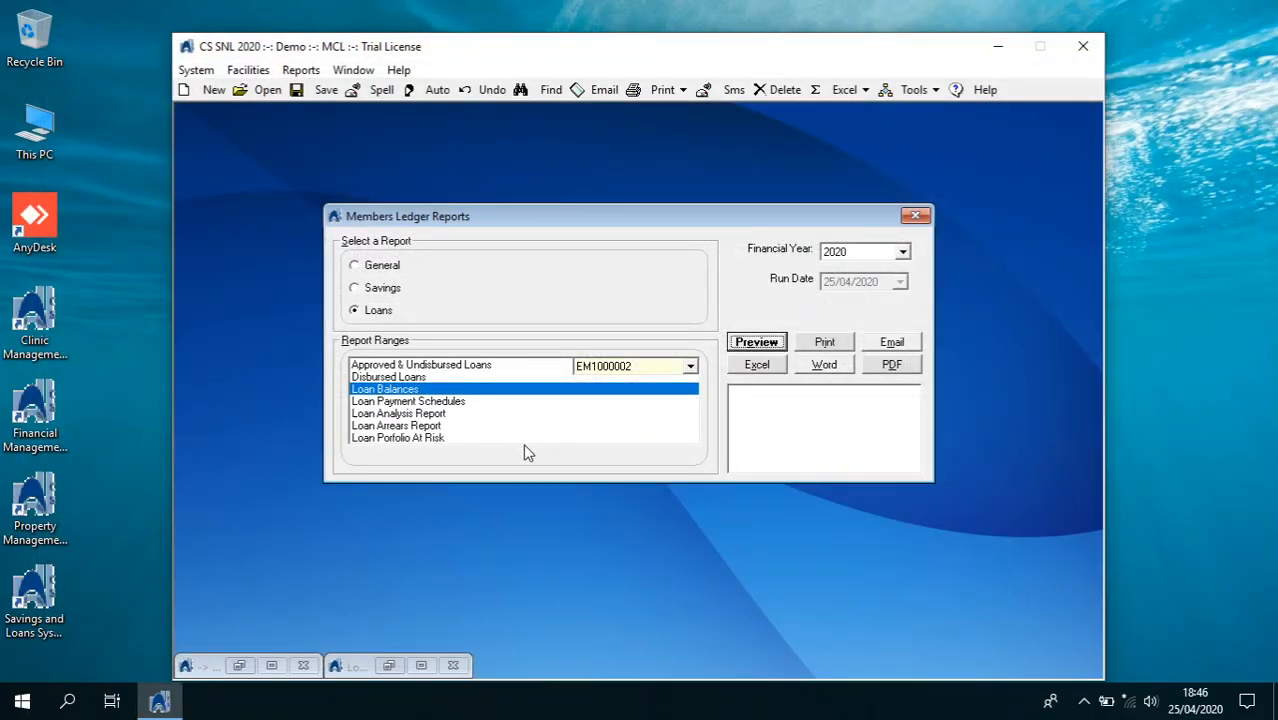
Preview the Loan Arrears Report
left_click(452, 401)
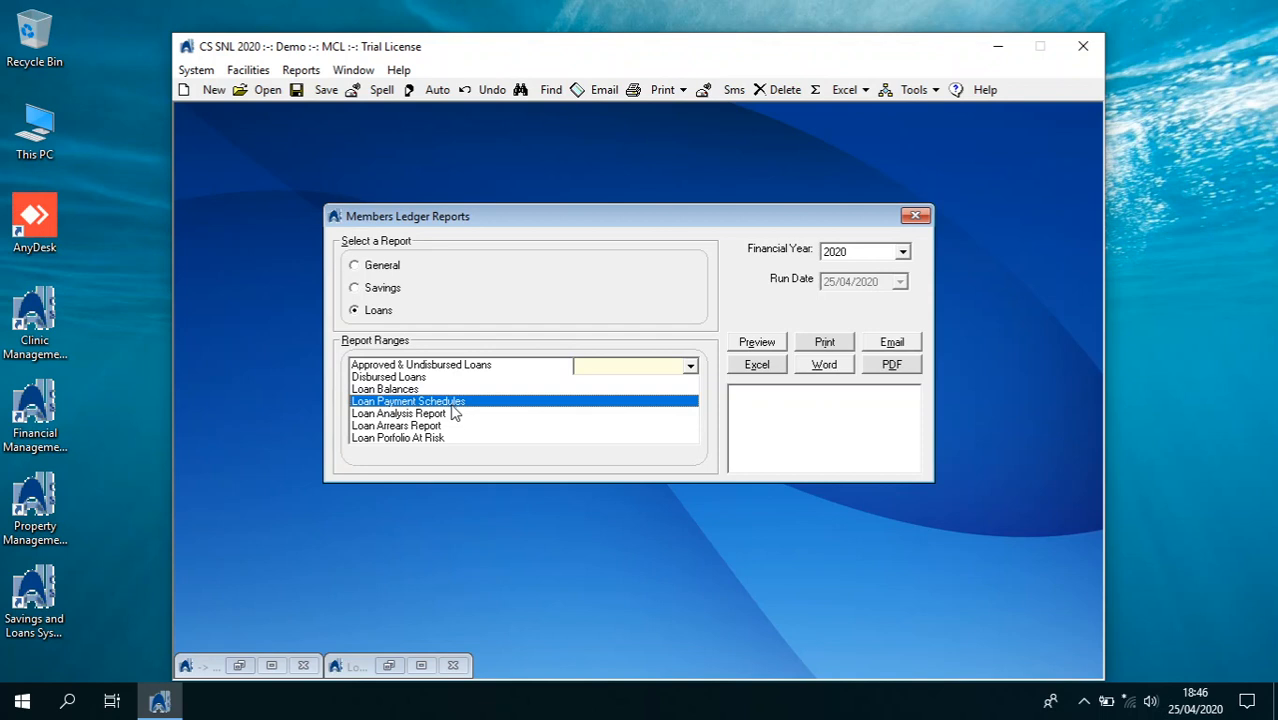
left_click(455, 428)
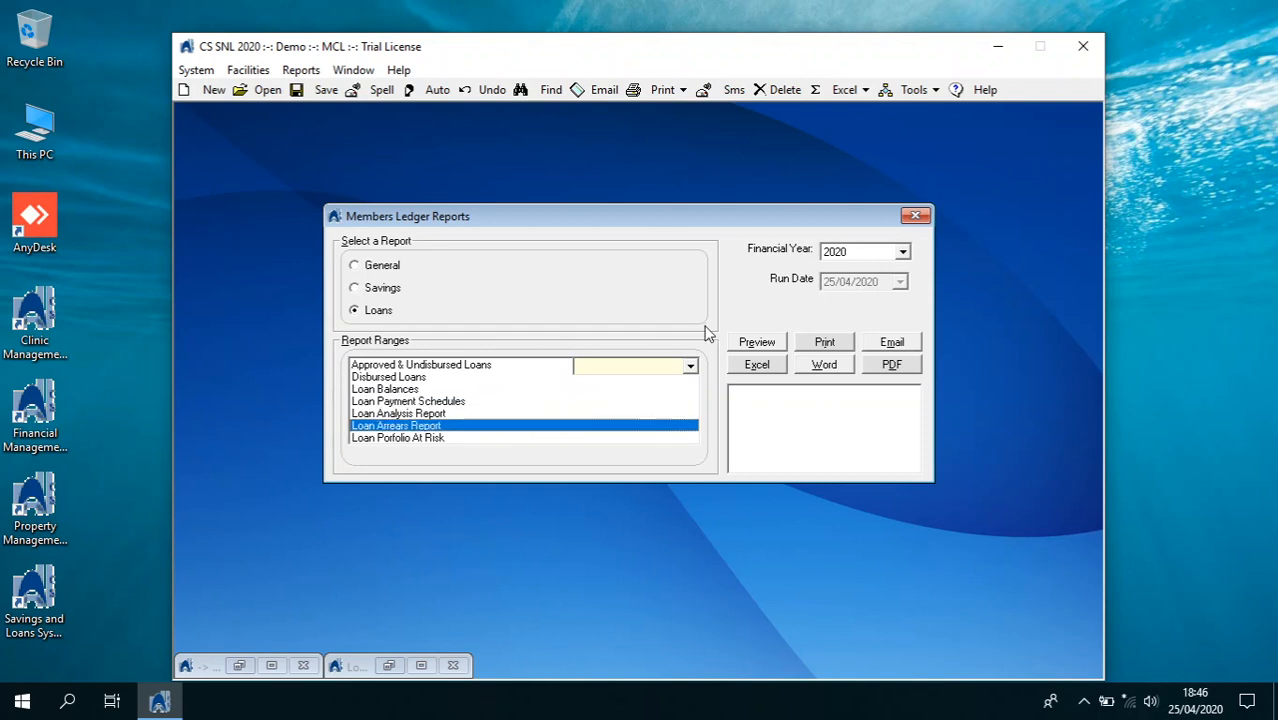
left_click(744, 342)
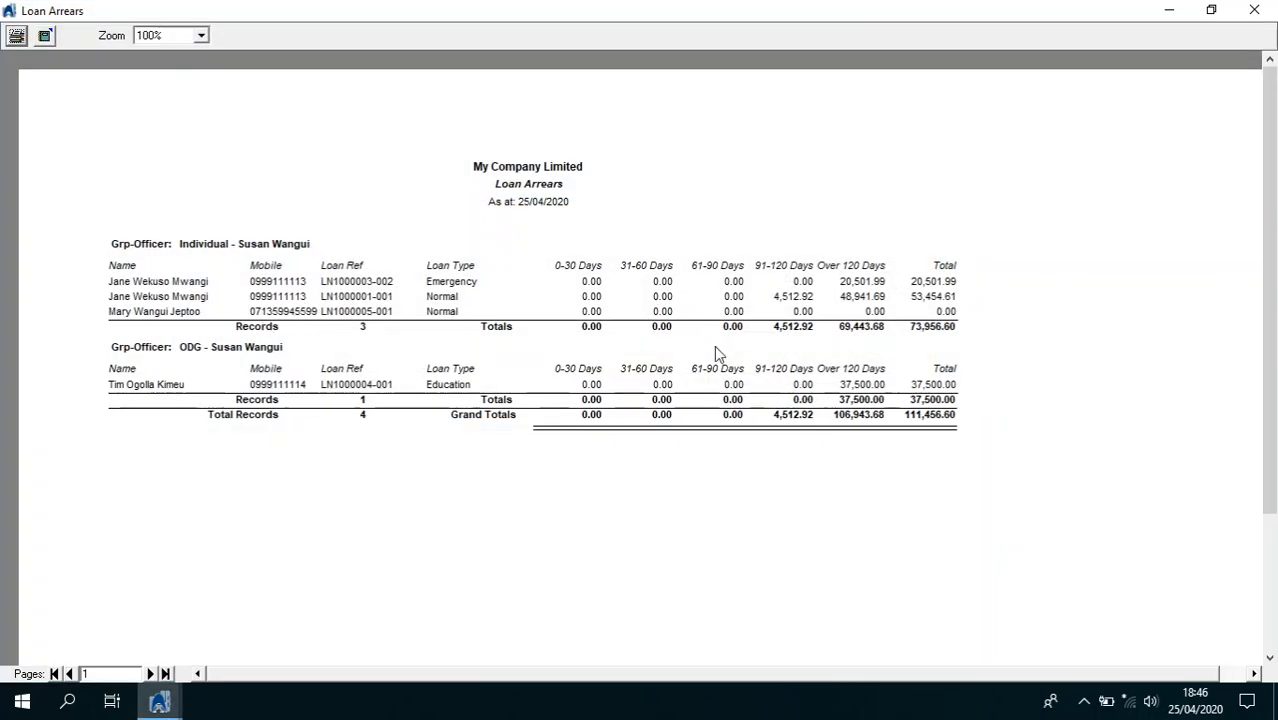
left_click(1254, 12)
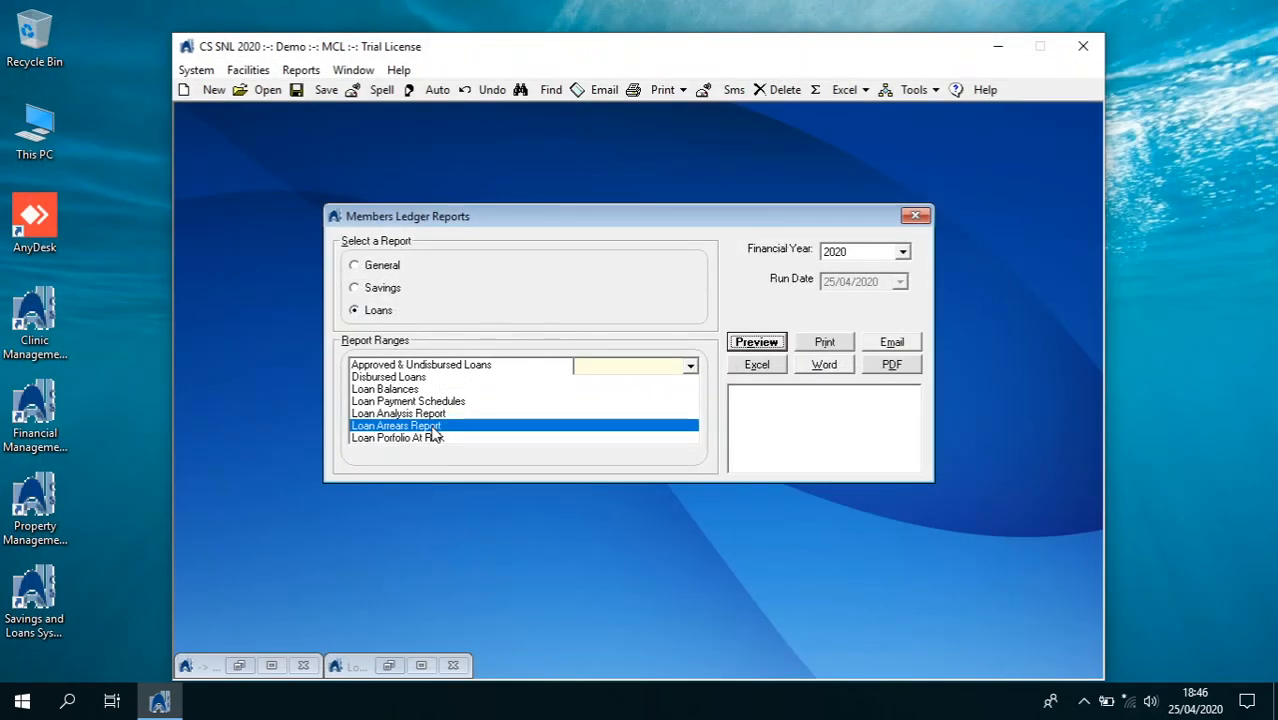
Preview the Loan Portfolio at Risk report (94.31% PAR on 118,182.15) and close Members Ledger Reports
left_click(435, 440)
left_click(757, 343)
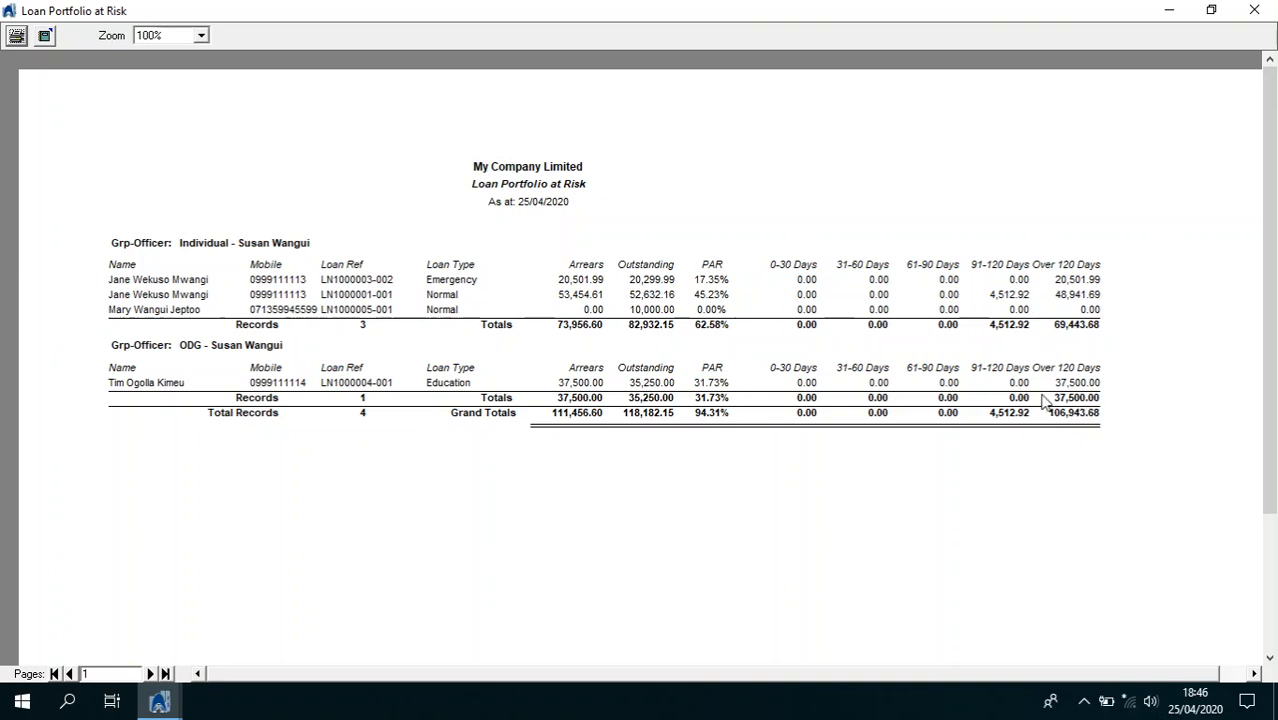
left_click(1254, 10)
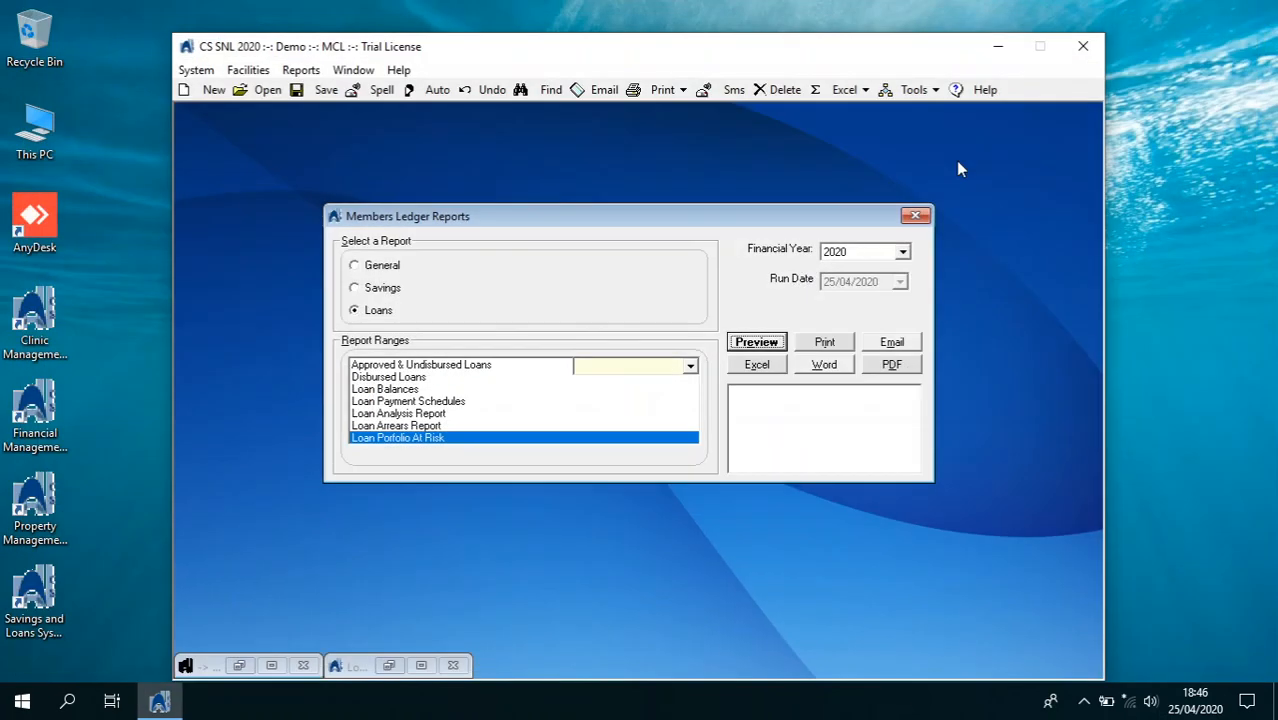
left_click(690, 368)
left_click(690, 368)
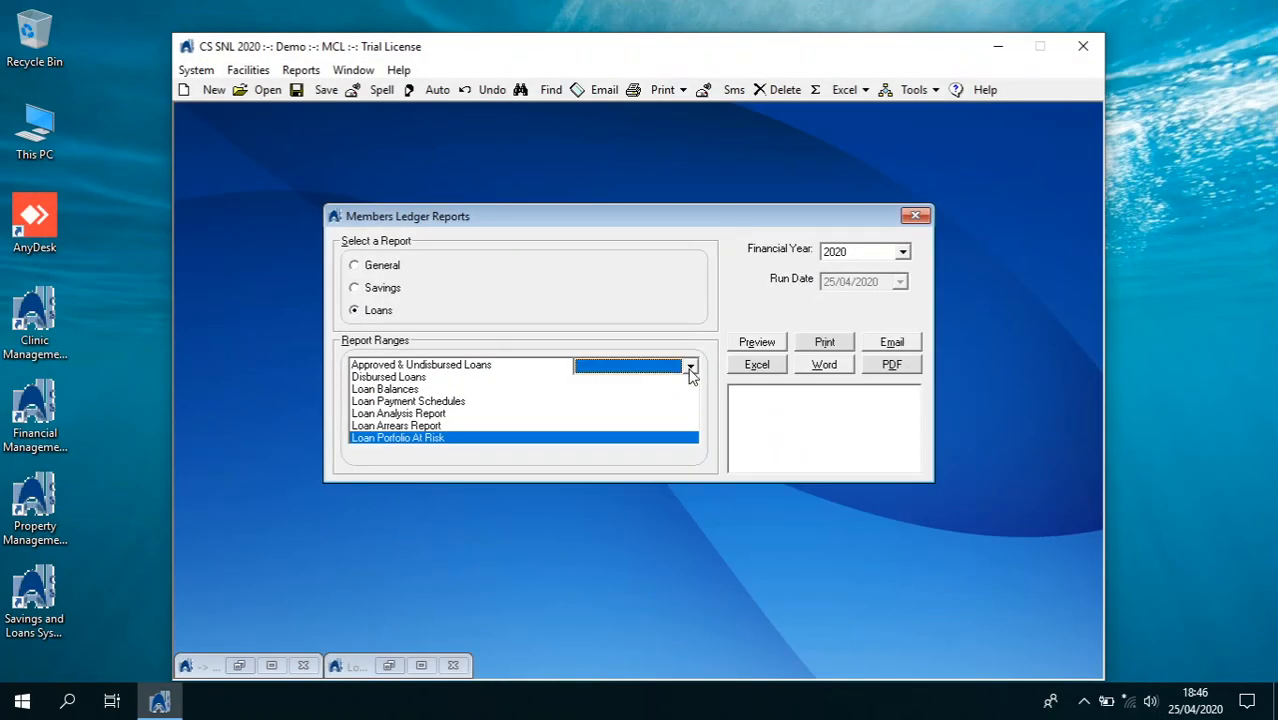
left_click(915, 216)
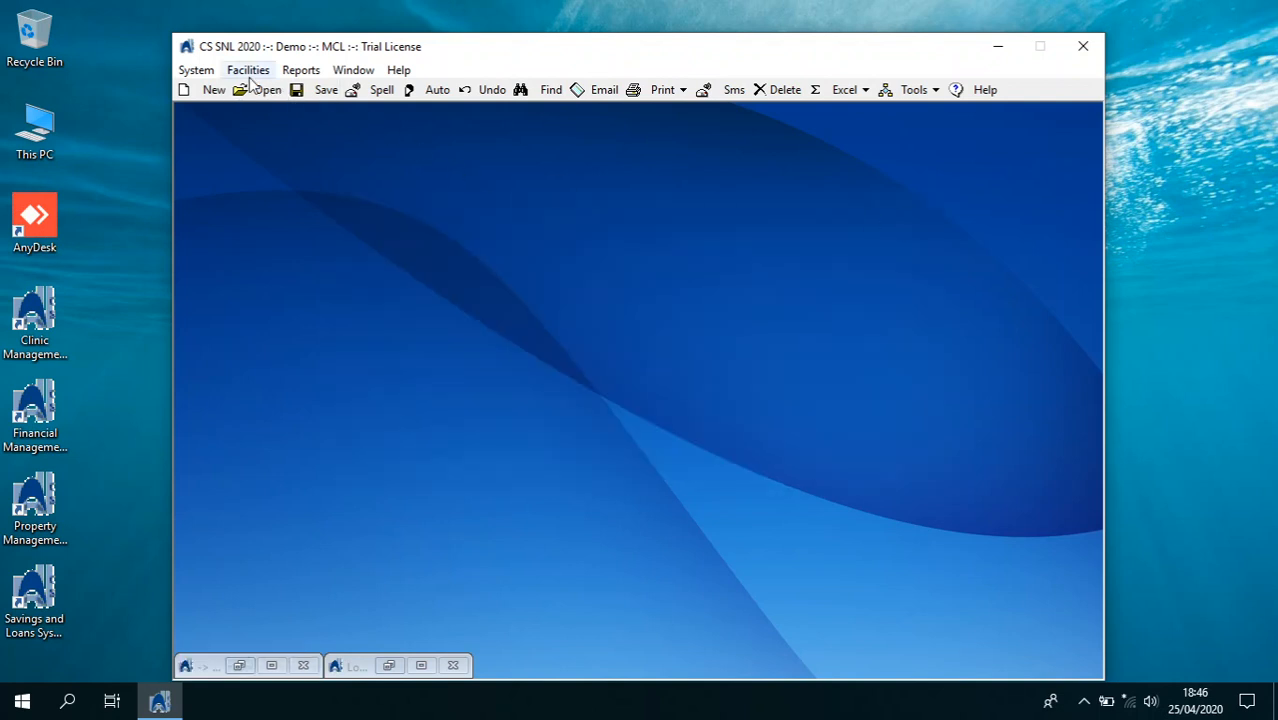
Exit the program, accepting the system backup and saving it under the default file name
left_click(198, 72)
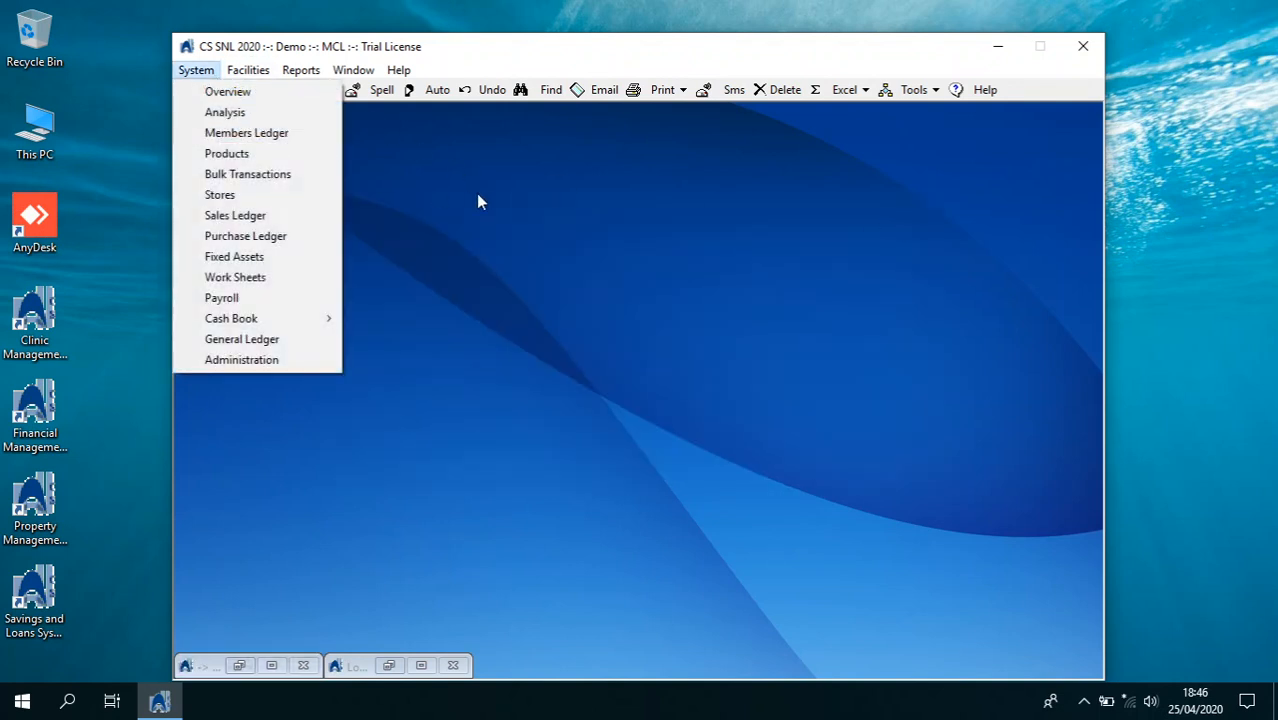
left_click(1083, 50)
left_click(1083, 50)
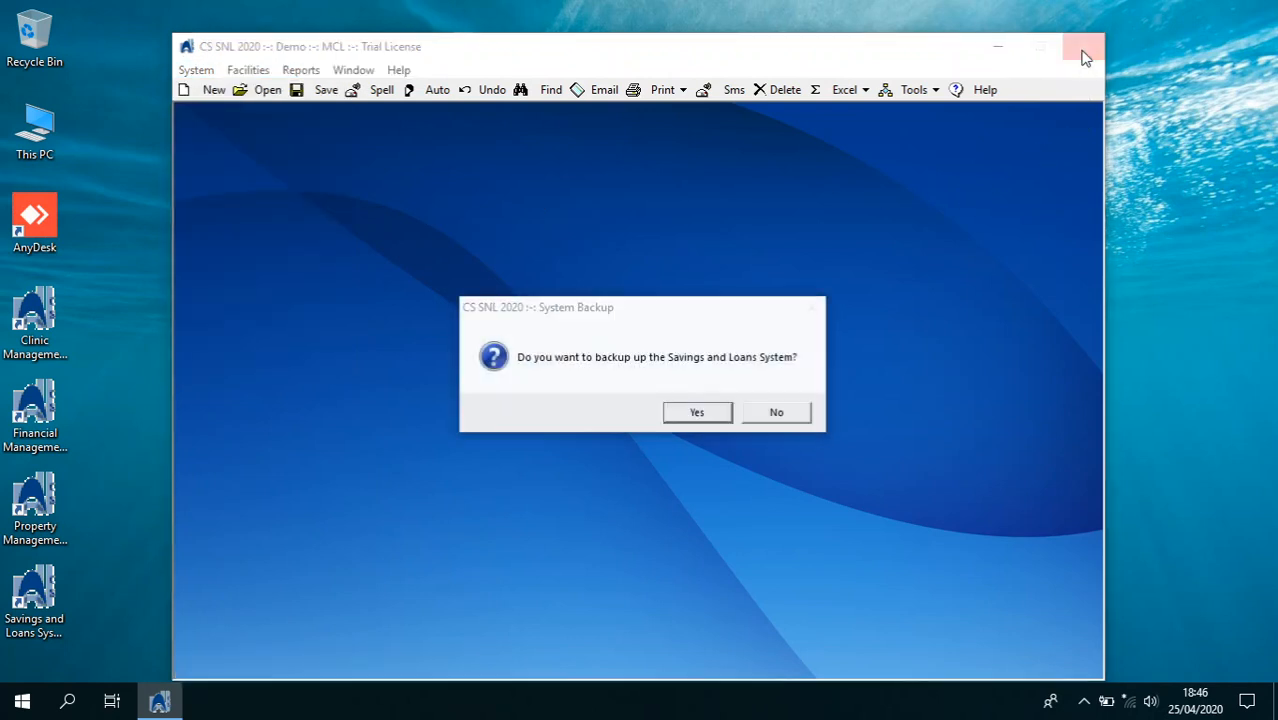
left_click(716, 414)
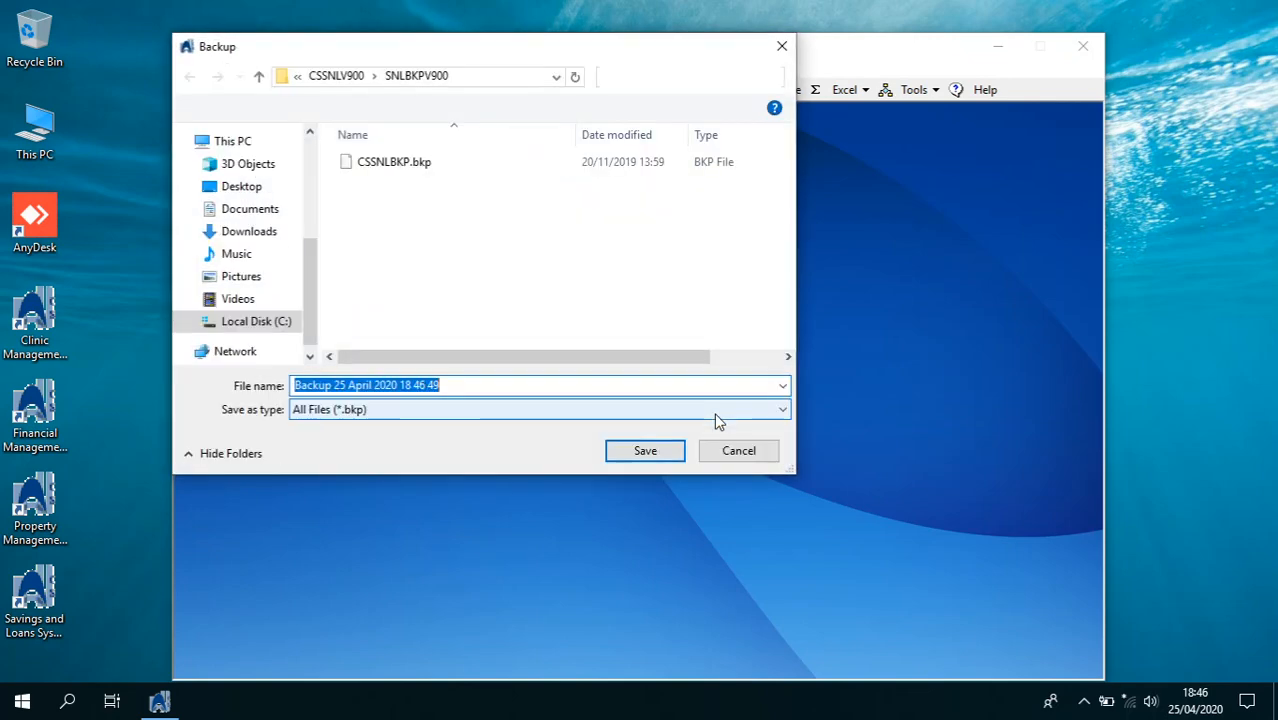
left_click(650, 460)
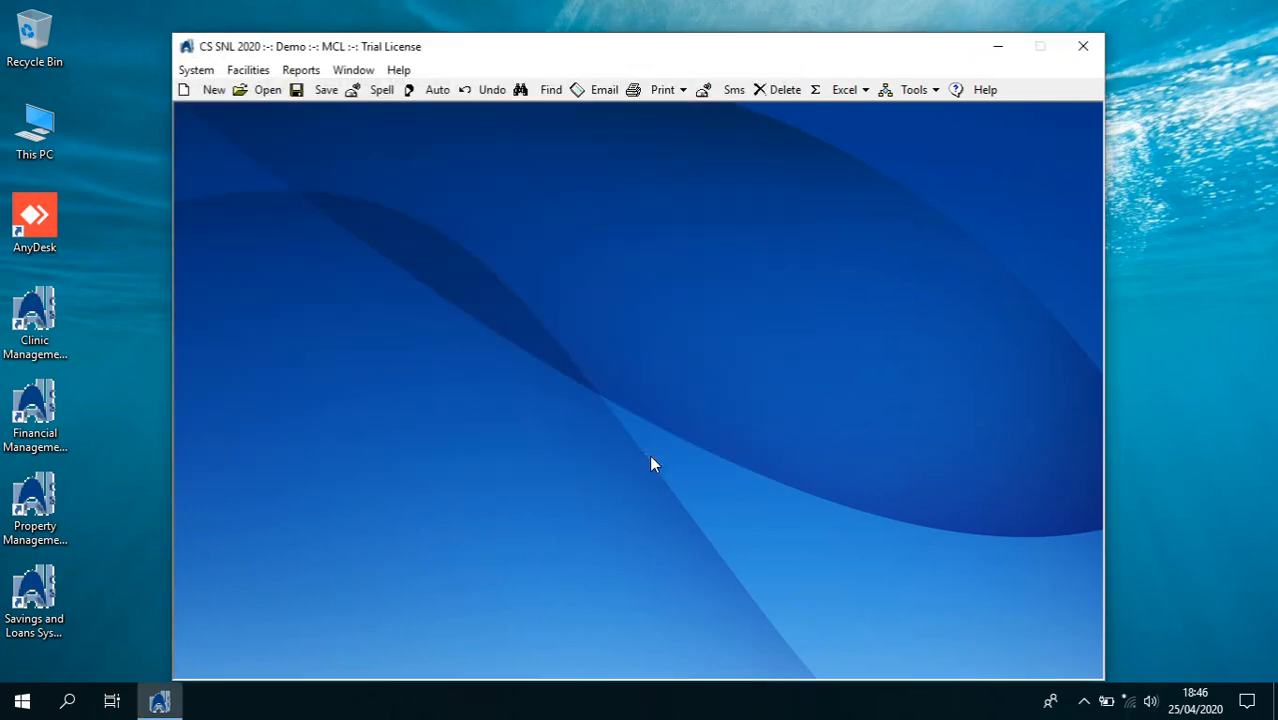